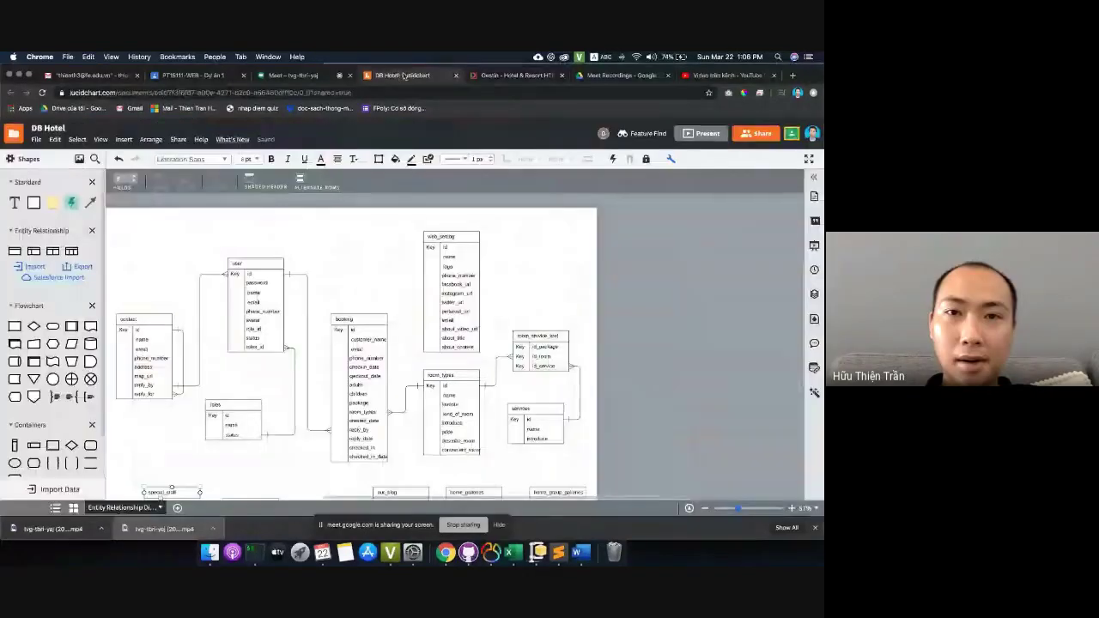
- Try moving the web_setting table to the upper-left of the DB Hotel diagram and return it above room_types
{"action": "left_click", "coordinate": [399, 75]}
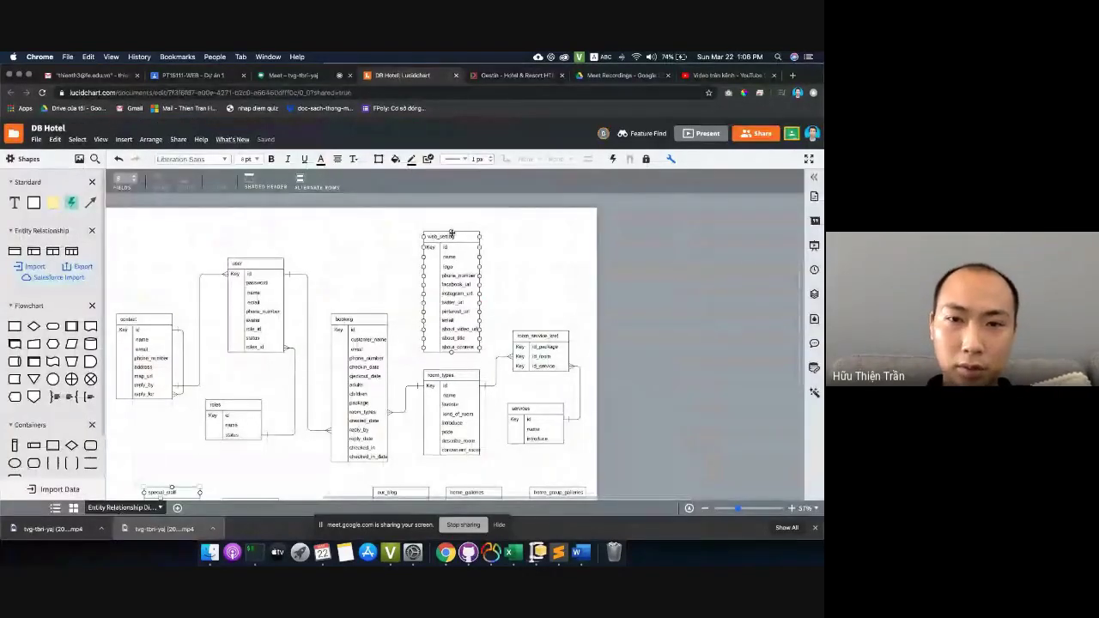
{"action": "left_click_drag", "start_coordinate": [457, 257], "coordinate": [168, 236]}
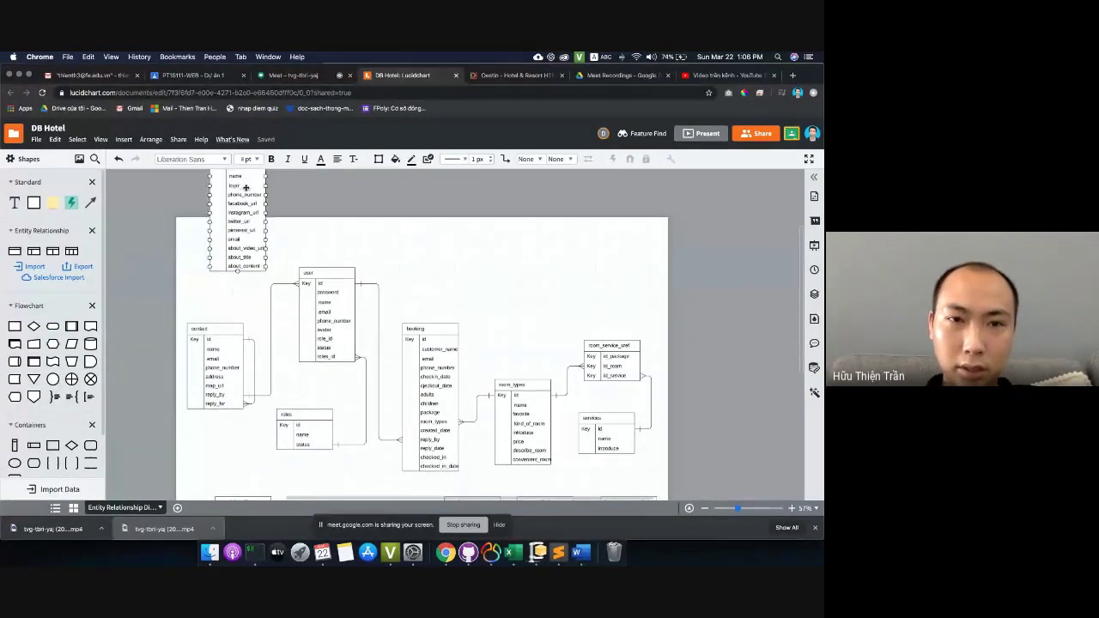
{"action": "left_click_drag", "start_coordinate": [246, 188], "coordinate": [534, 280]}
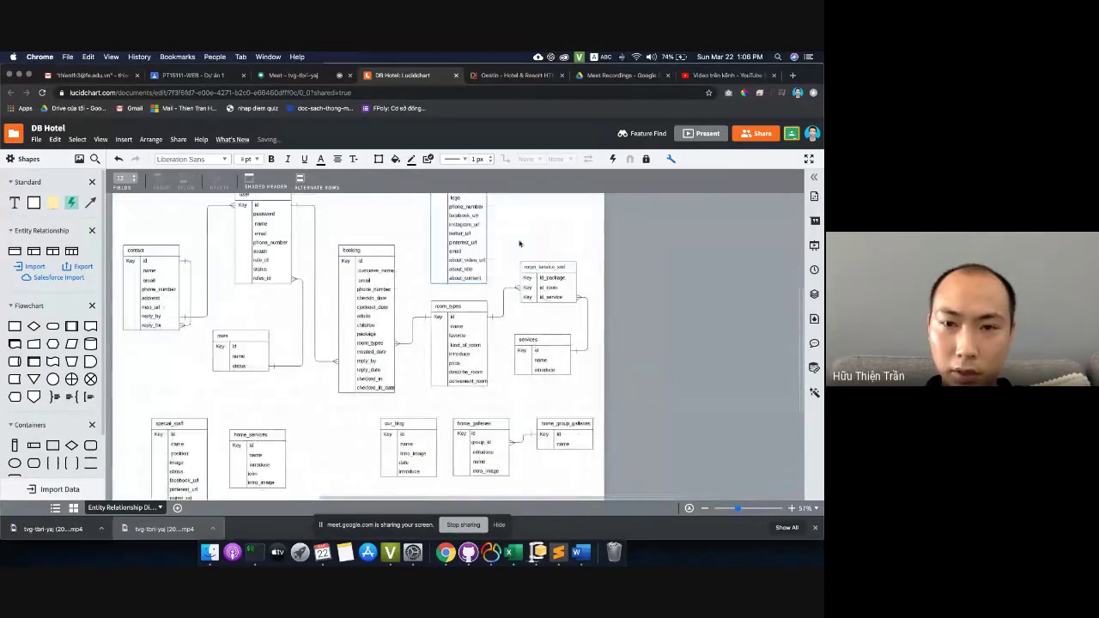
- Move the services table up and to the right of the room_service_xref table
{"action": "right_click", "coordinate": [520, 244]}
{"action": "scroll", "coordinate": [576, 226], "scroll_direction": "up", "scroll_amount": 5}
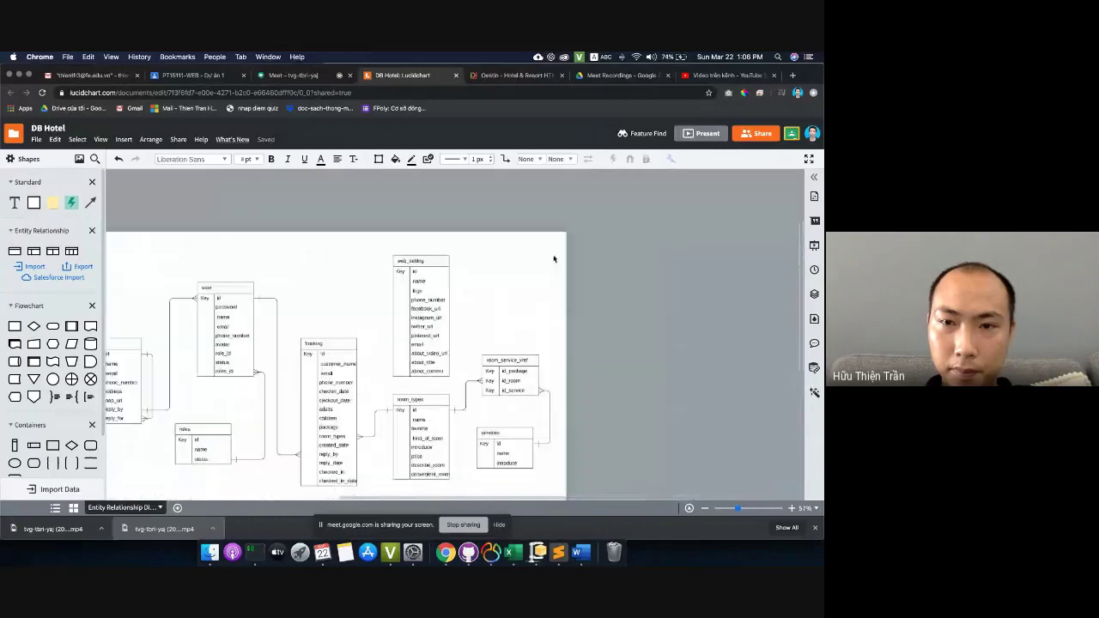
{"action": "scroll", "coordinate": [529, 284], "scroll_direction": "down", "scroll_amount": 3}
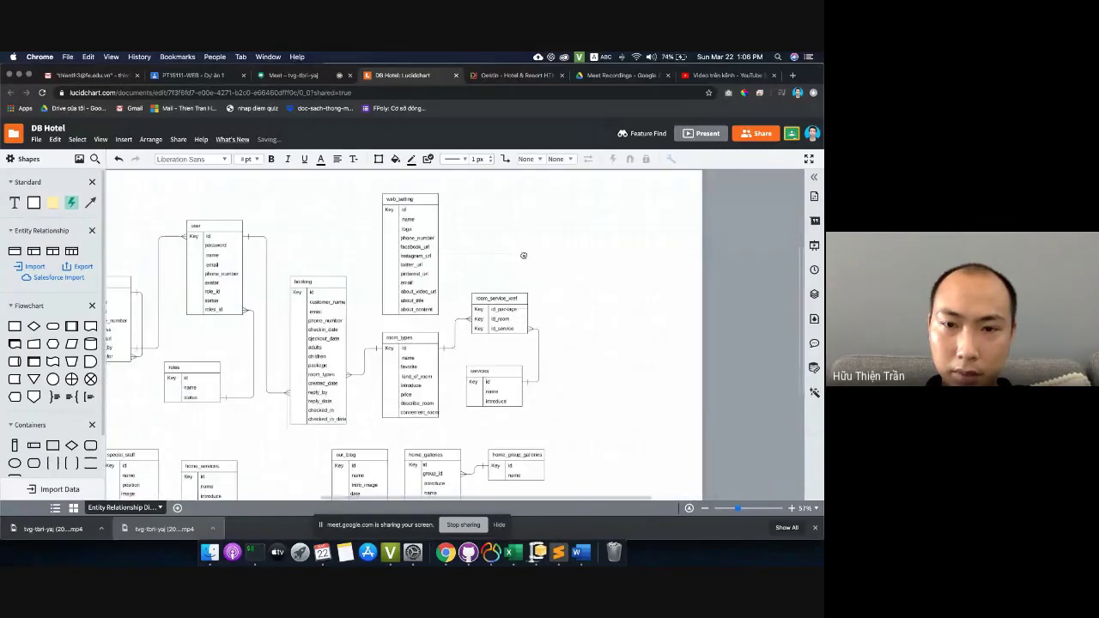
{"action": "left_click_drag", "start_coordinate": [506, 389], "coordinate": [572, 289]}
{"action": "left_click", "coordinate": [631, 287]}
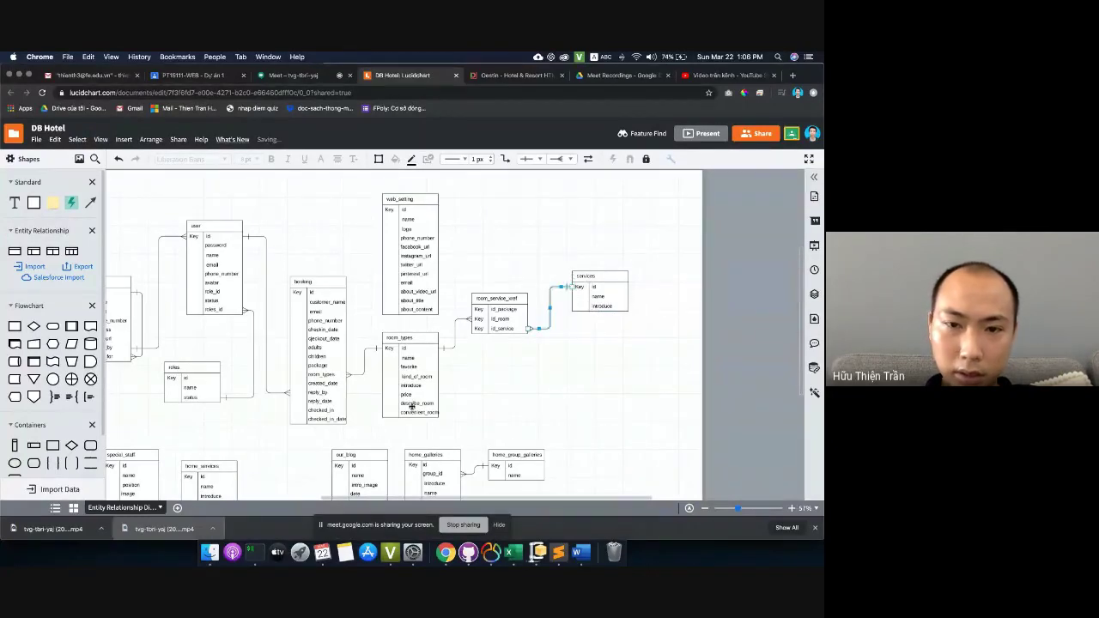
- Add a room_galleries table with fields id, room_id and img_url, and link its room_id to the id of room_types
{"action": "left_click", "coordinate": [412, 392]}
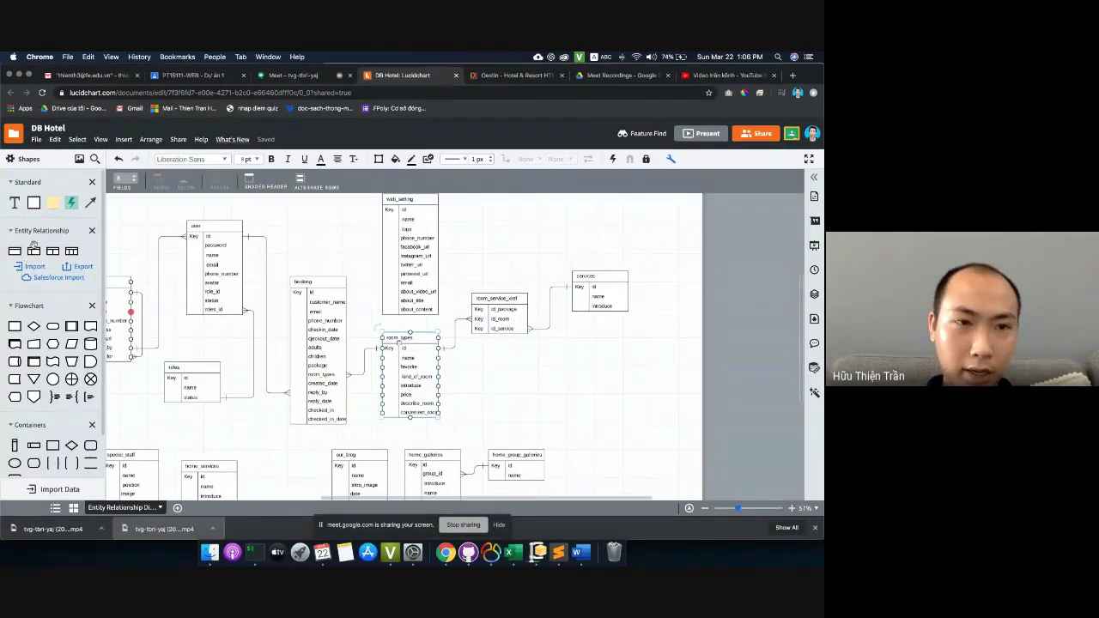
{"action": "left_click_drag", "start_coordinate": [34, 248], "coordinate": [570, 371]}
{"action": "double_click", "coordinate": [567, 362]}
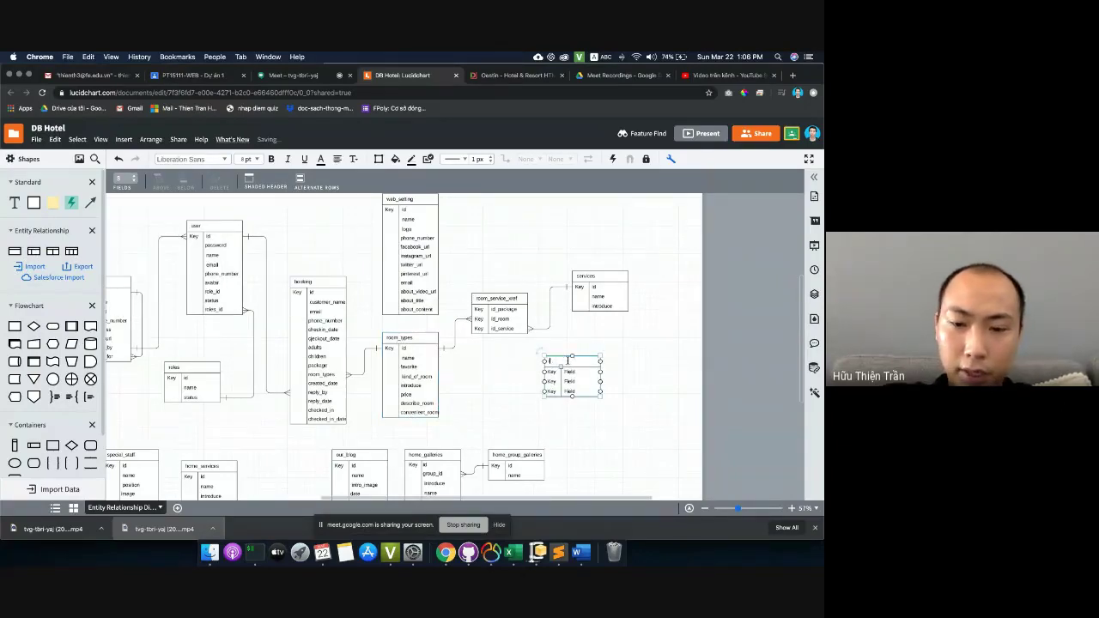
{"action": "left_click", "coordinate": [419, 339]}
{"action": "left_click_drag", "start_coordinate": [438, 348], "coordinate": [546, 380]}
{"action": "left_click", "coordinate": [566, 372]}
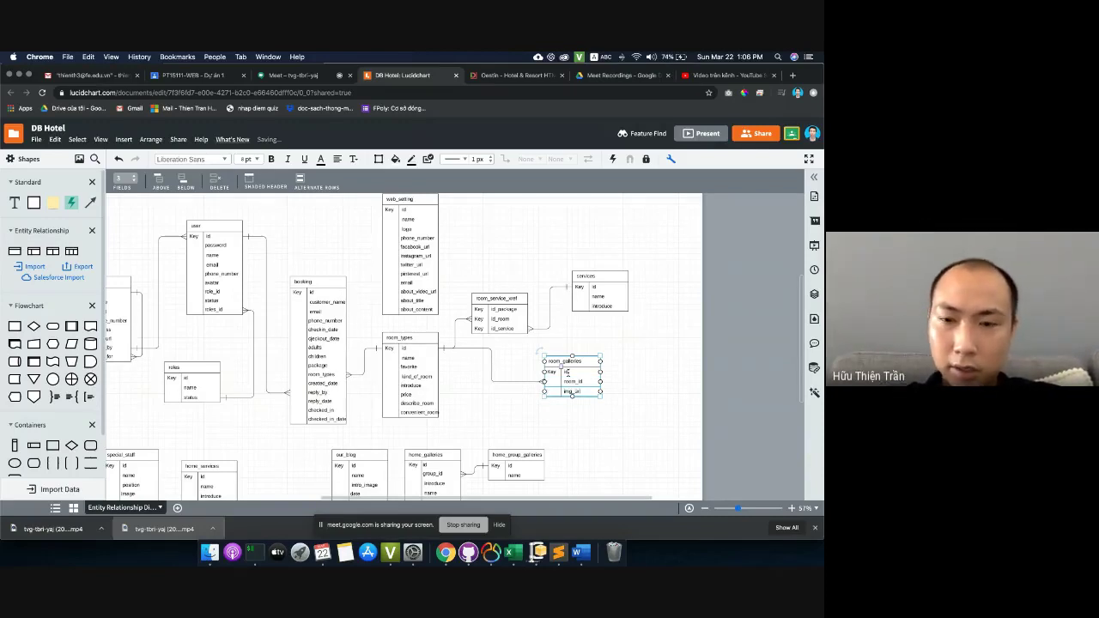
{"action": "left_click", "coordinate": [655, 360]}
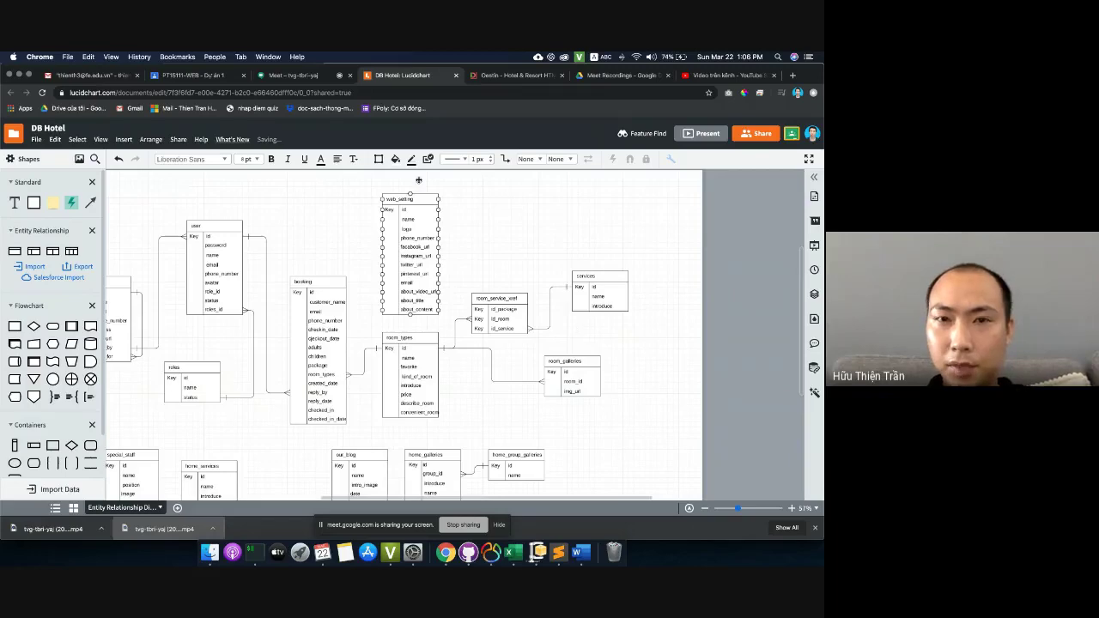
- Examine the room photo gallery and description on the Oestin room details page and compare them with the room_types fields
{"action": "left_click", "coordinate": [507, 75]}
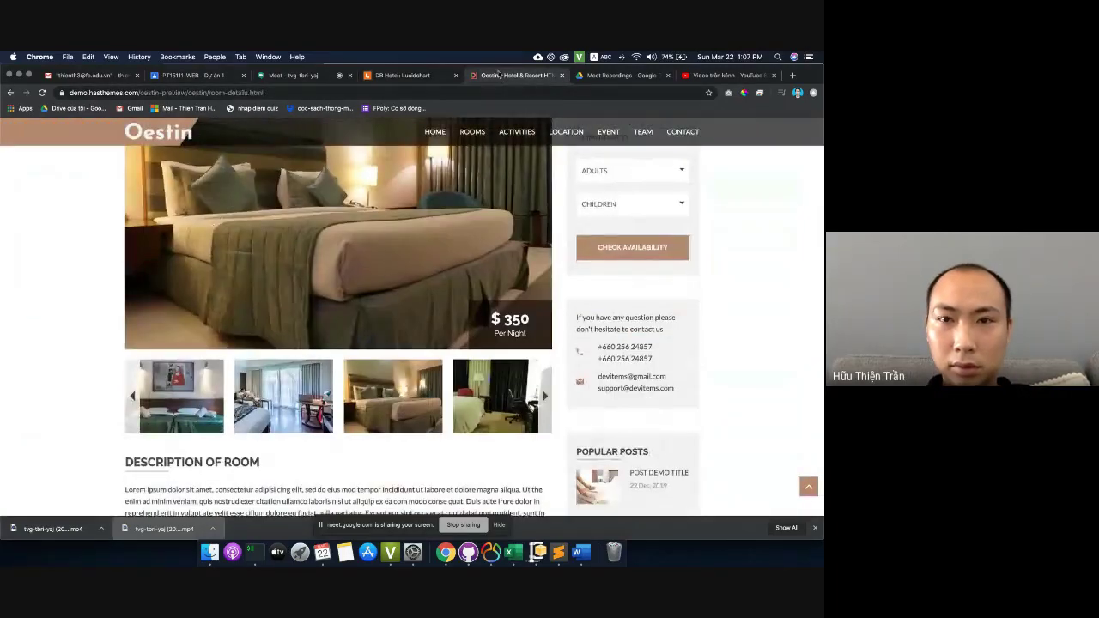
{"action": "left_click", "coordinate": [405, 76]}
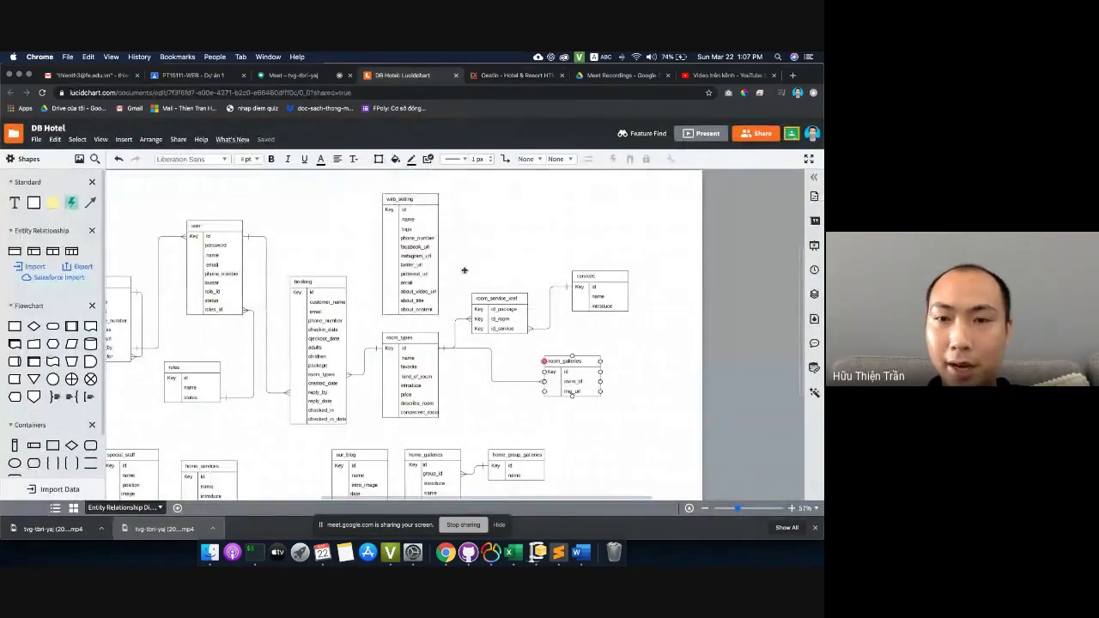
{"action": "left_click", "coordinate": [507, 77]}
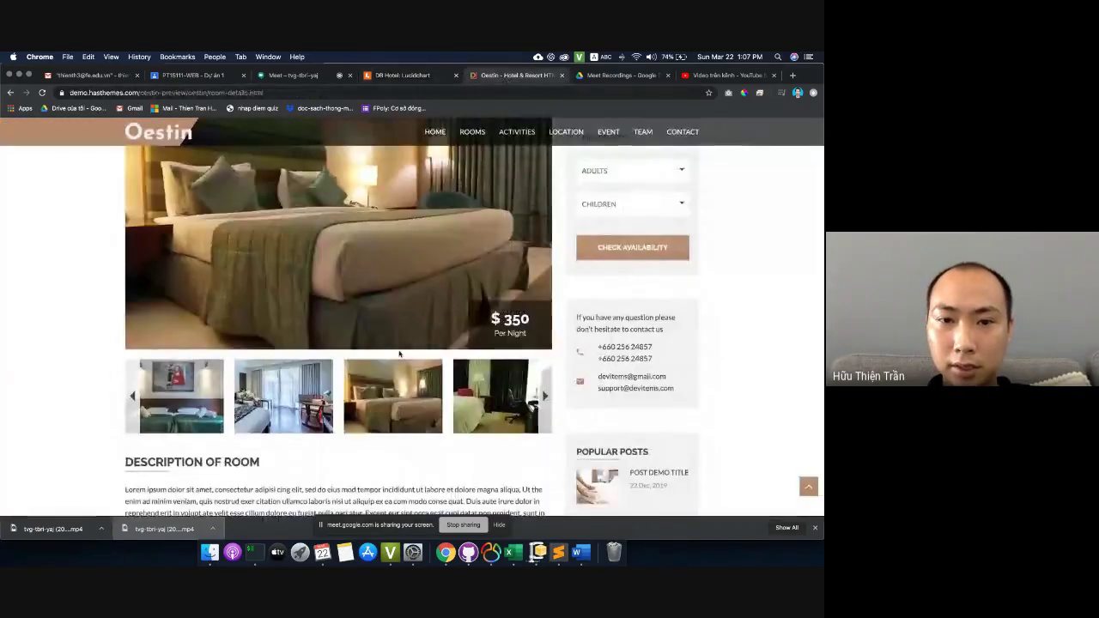
{"action": "scroll", "coordinate": [260, 385], "scroll_direction": "down", "scroll_amount": 5}
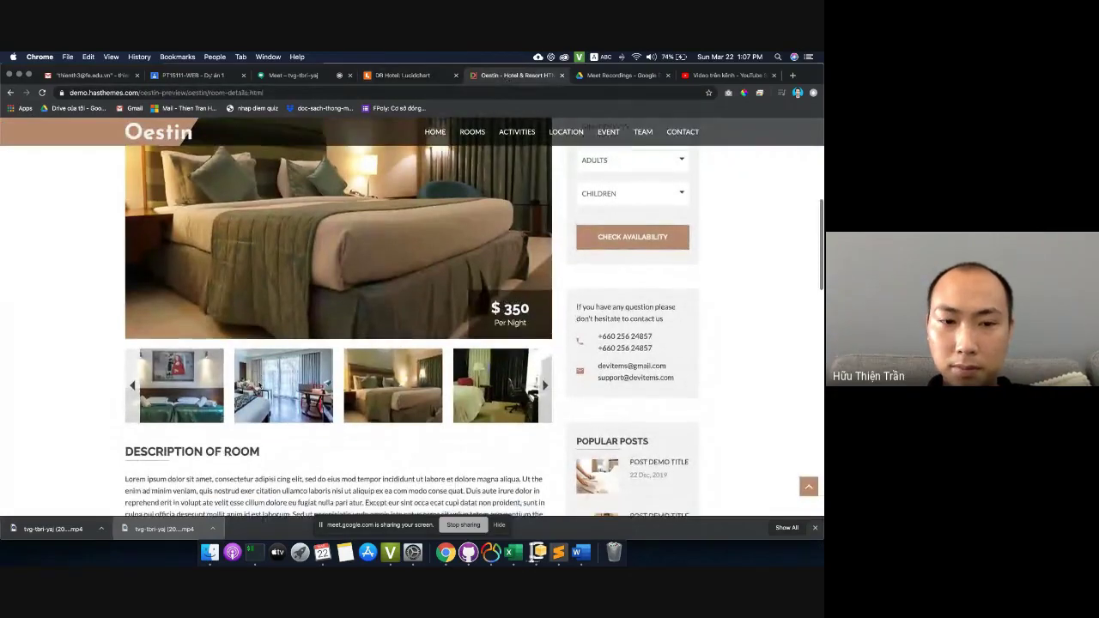
{"action": "left_click_drag", "start_coordinate": [126, 314], "coordinate": [191, 315]}
{"action": "left_click_drag", "start_coordinate": [297, 344], "coordinate": [449, 444]}
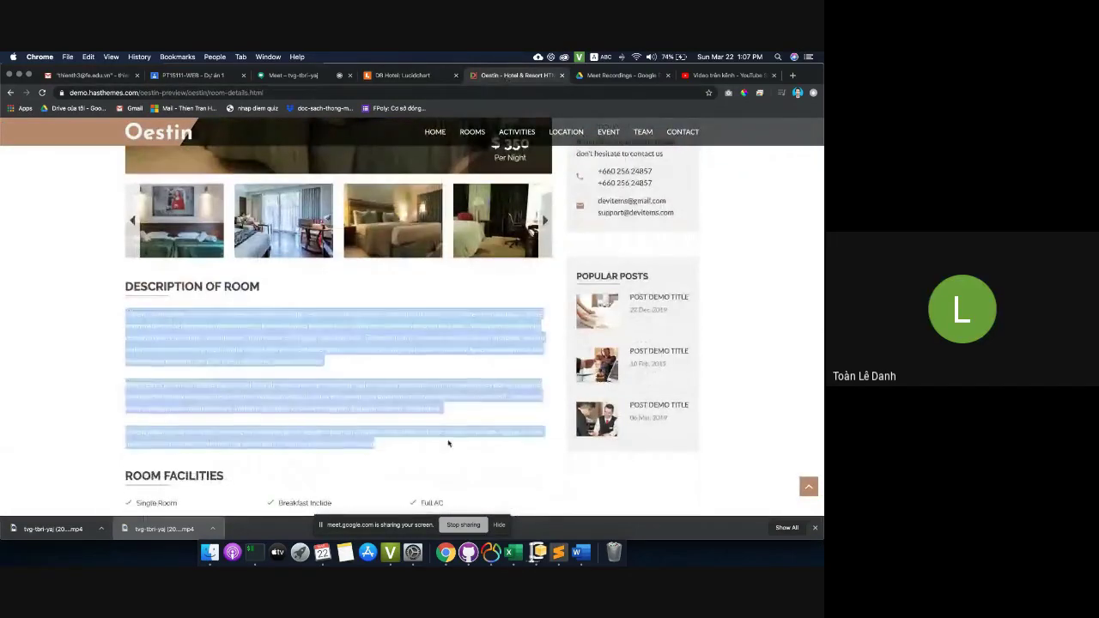
{"action": "left_click", "coordinate": [397, 75]}
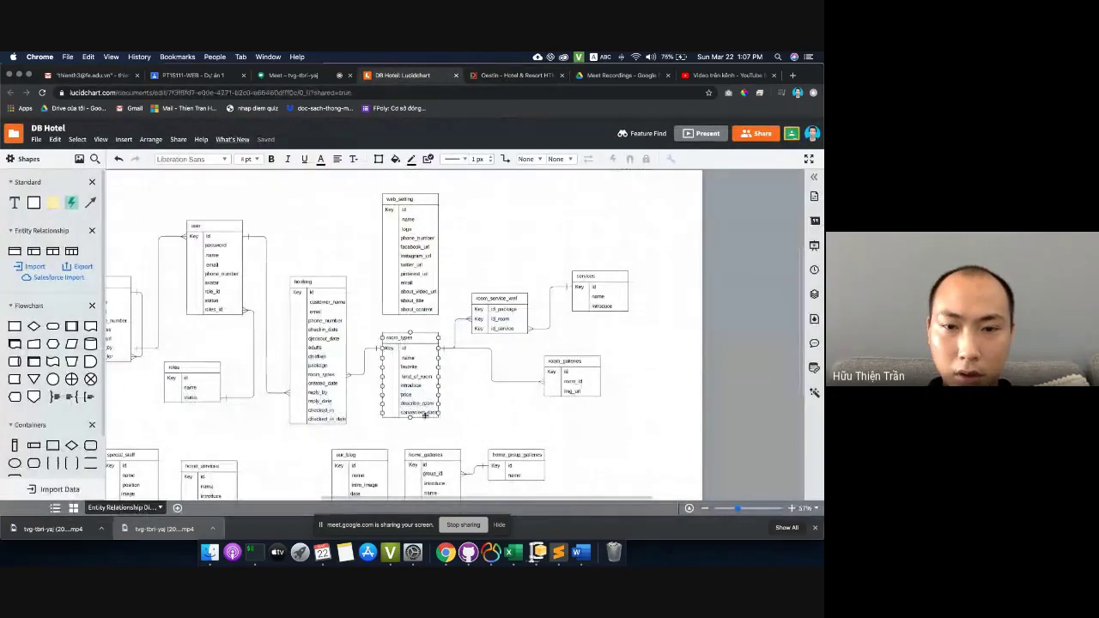
{"action": "left_click", "coordinate": [418, 386]}
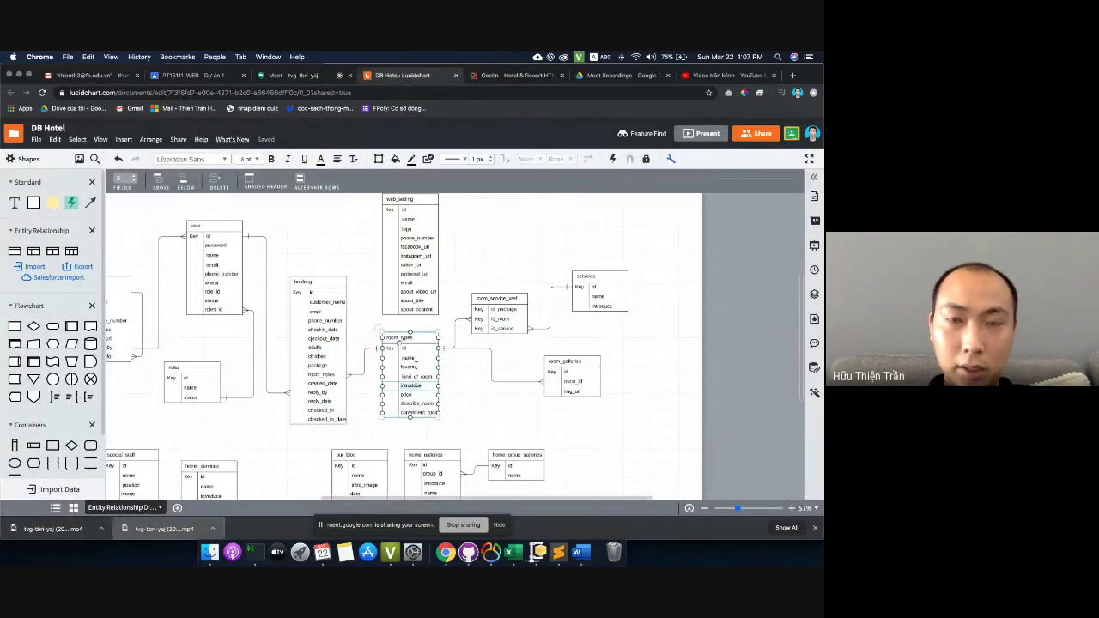
- Return to the Oestin room grid and compare the Deluxe Suit's short introduction with the room_types table
{"action": "left_click", "coordinate": [500, 74]}
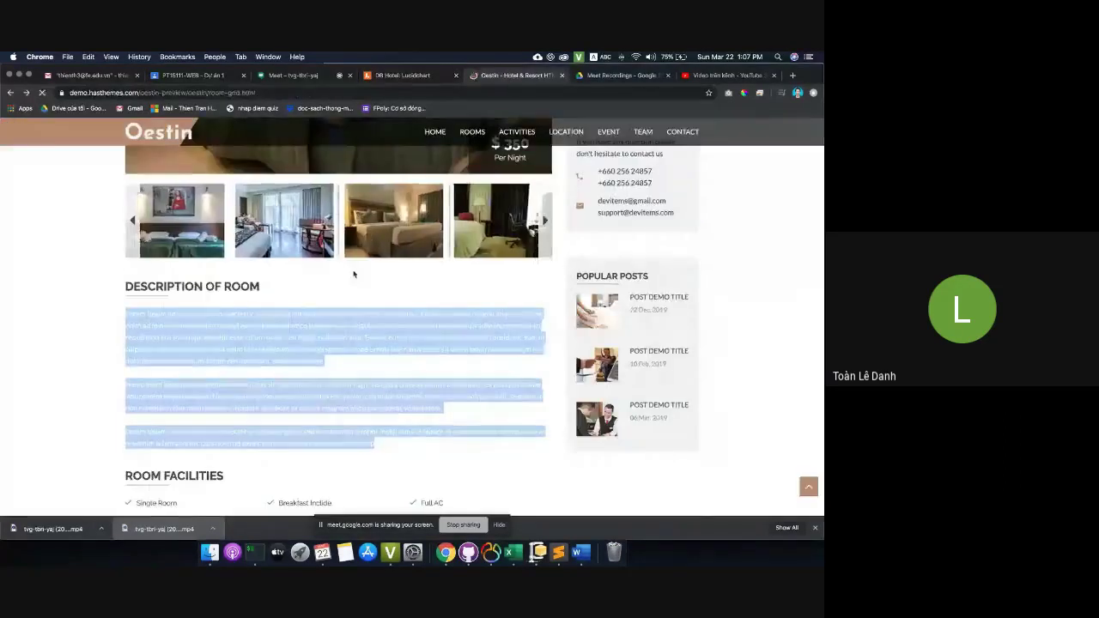
{"action": "key", "text": "super+bracketleft"}
{"action": "left_click_drag", "start_coordinate": [347, 328], "coordinate": [473, 342]}
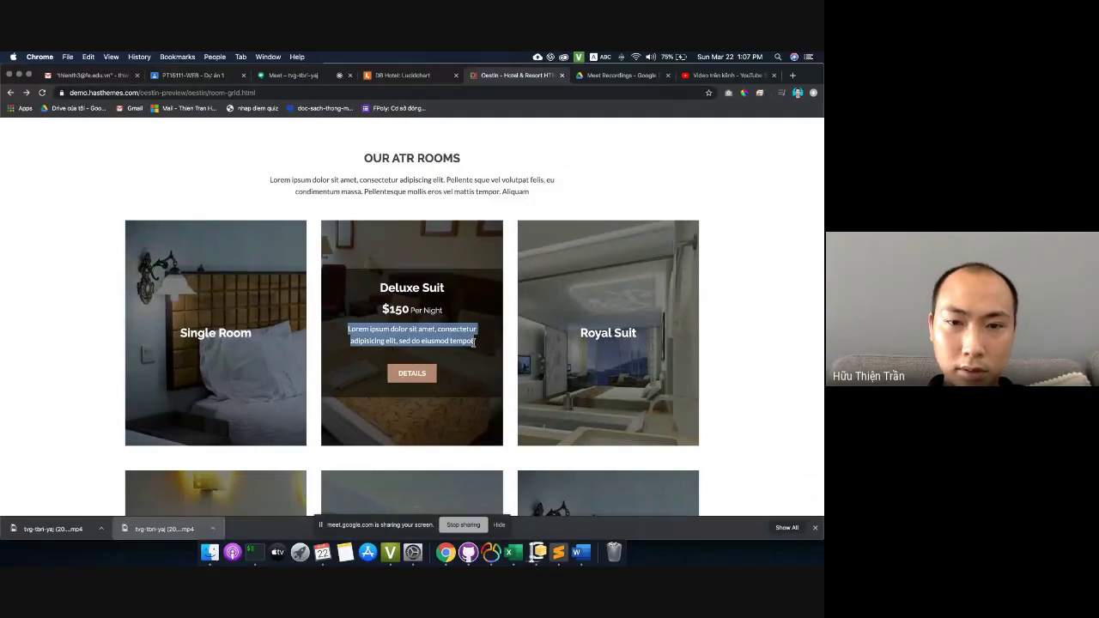
{"action": "triple_click", "coordinate": [368, 337]}
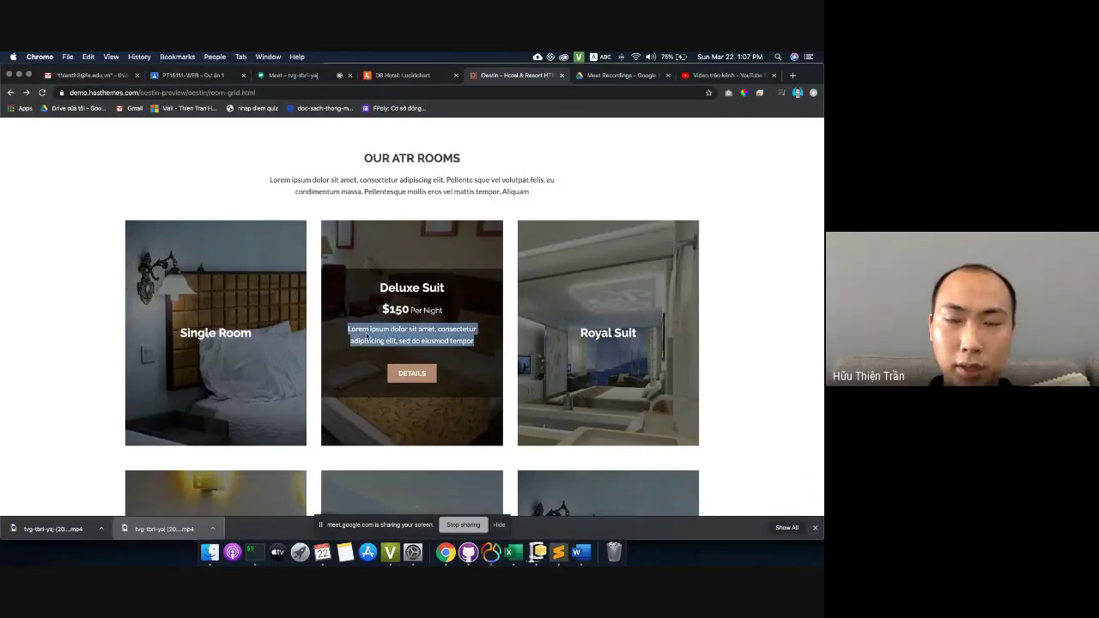
{"action": "key", "text": "super+alt+Left"}
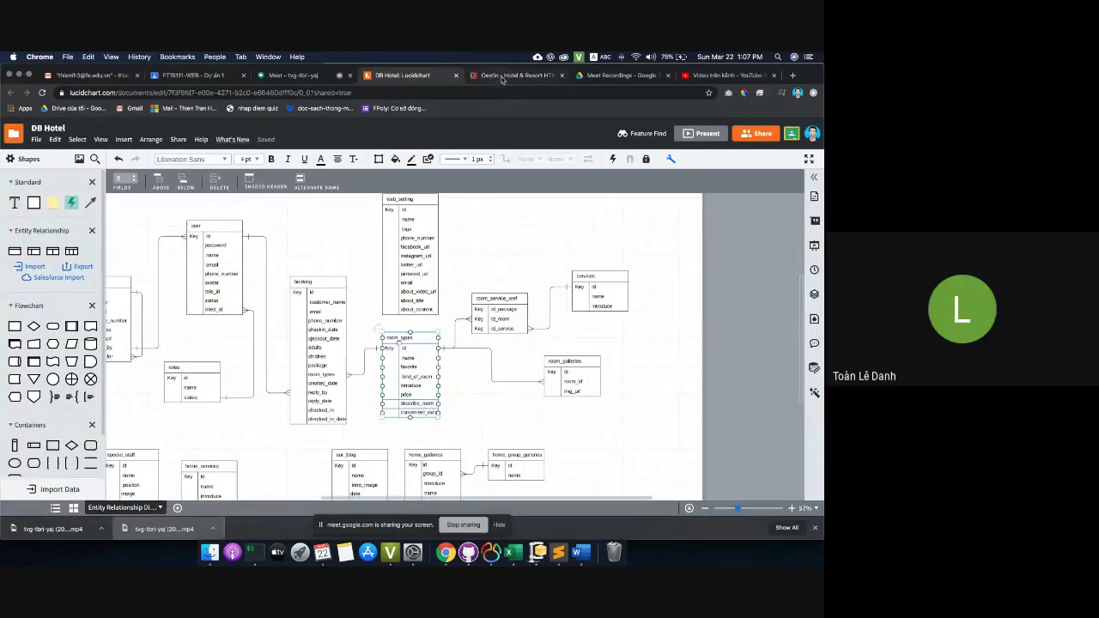
{"action": "key", "text": "super+alt+Right"}
{"action": "scroll", "coordinate": [409, 269], "scroll_direction": "down", "scroll_amount": 1}
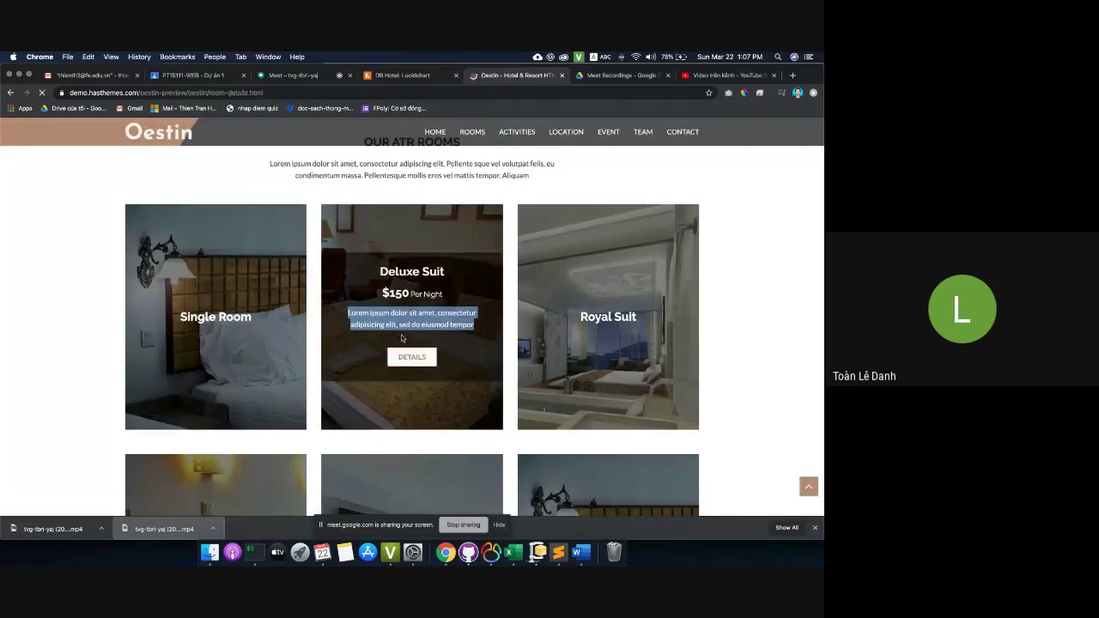
- Open the Deluxe Suit details and compare the room facilities list with the service tables in the diagram
{"action": "left_click", "coordinate": [412, 372]}
{"action": "scroll", "coordinate": [350, 302], "scroll_direction": "down", "scroll_amount": 5}
{"action": "scroll", "coordinate": [350, 301], "scroll_direction": "down", "scroll_amount": 3}
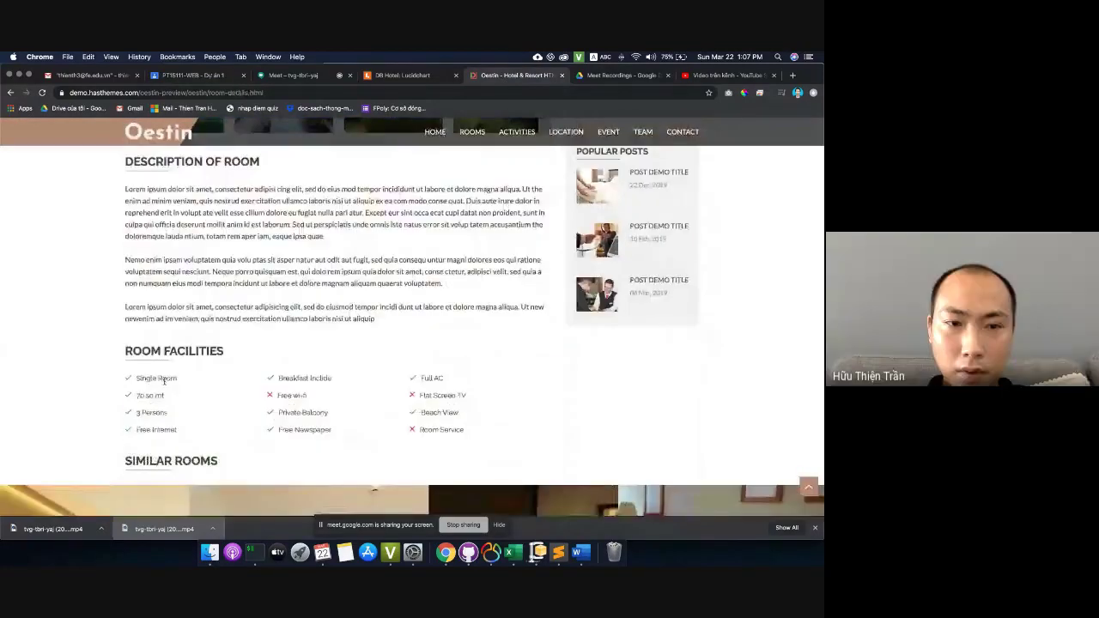
{"action": "left_click_drag", "start_coordinate": [445, 452], "coordinate": [513, 431]}
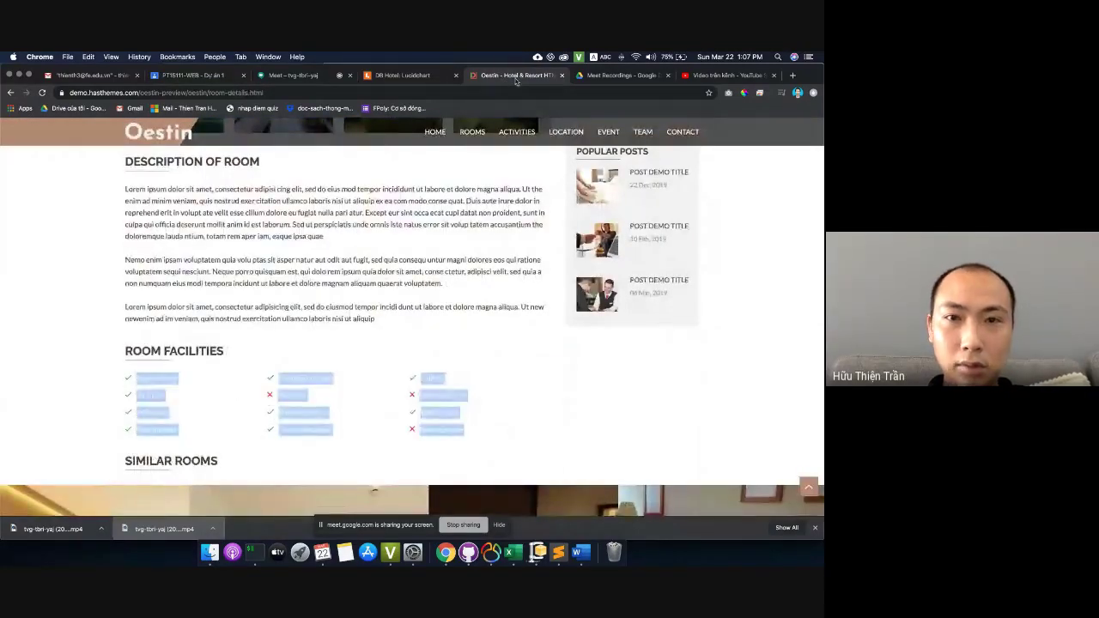
{"action": "left_click", "coordinate": [403, 76]}
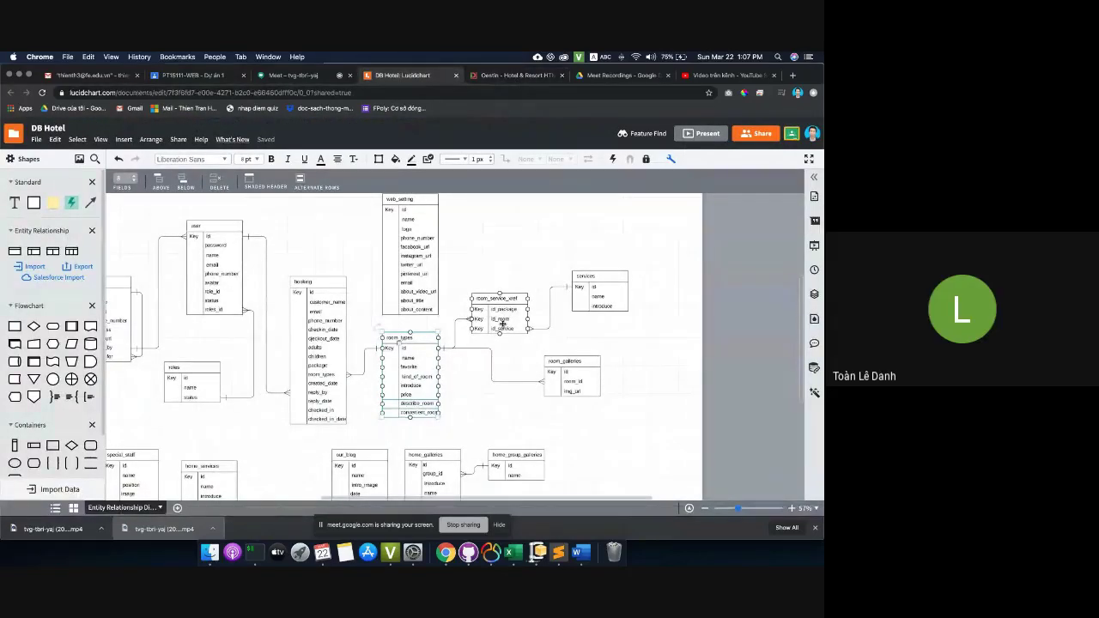
{"action": "left_click", "coordinate": [506, 75]}
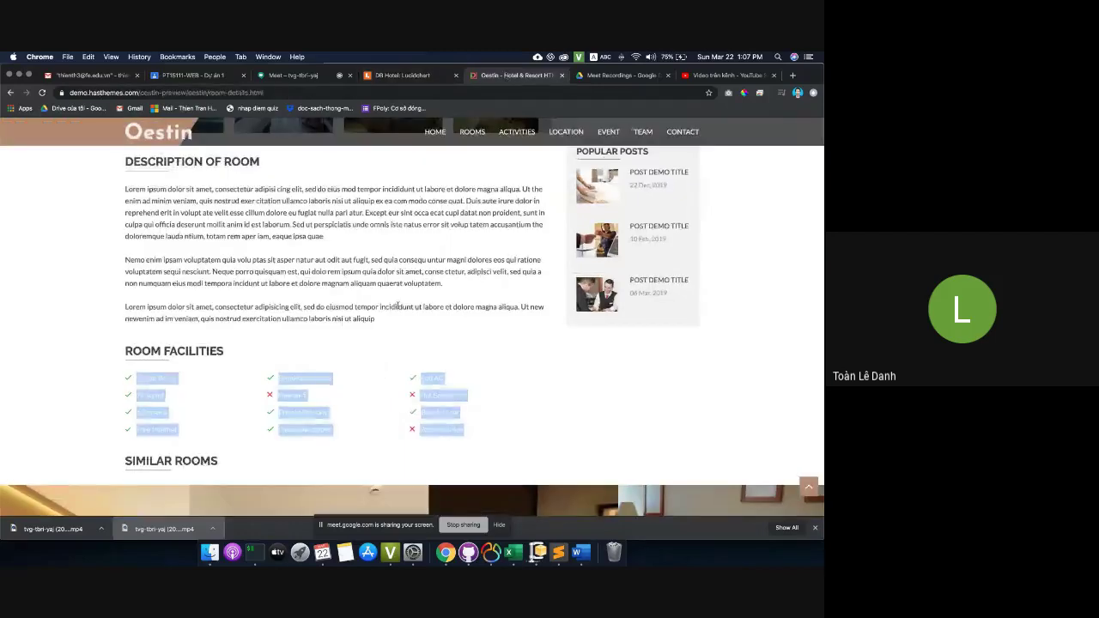
- Examine the similar rooms, partner logos and newsletter sections of the room page, and return to the DB Hotel diagram
{"action": "scroll", "coordinate": [397, 314], "scroll_direction": "down", "scroll_amount": 4}
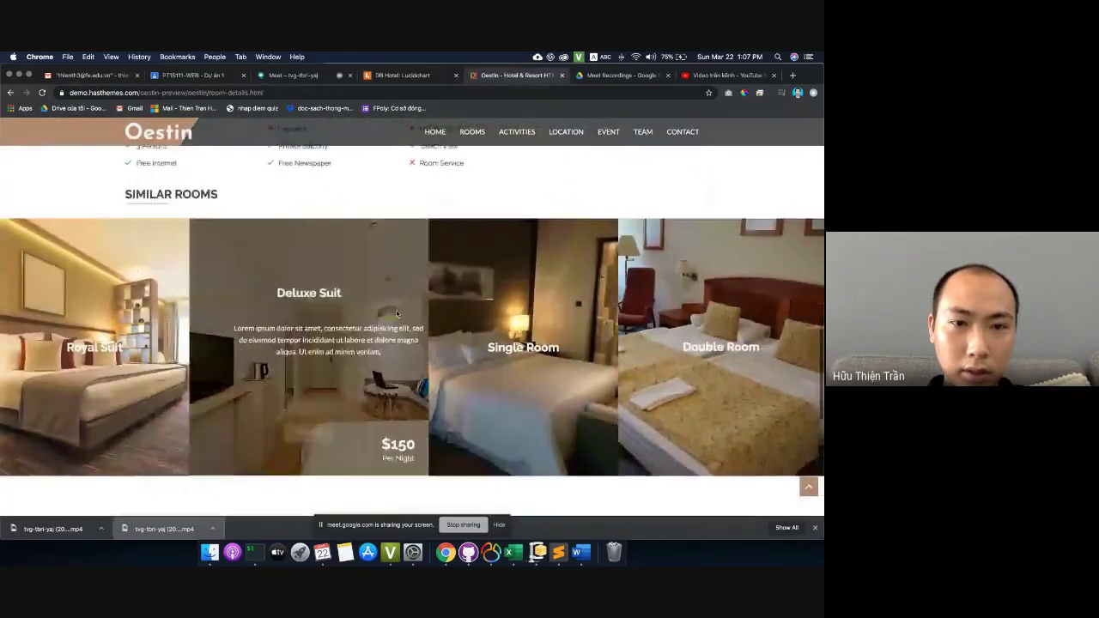
{"action": "double_click", "coordinate": [383, 292]}
{"action": "scroll", "coordinate": [381, 290], "scroll_direction": "down", "scroll_amount": 5}
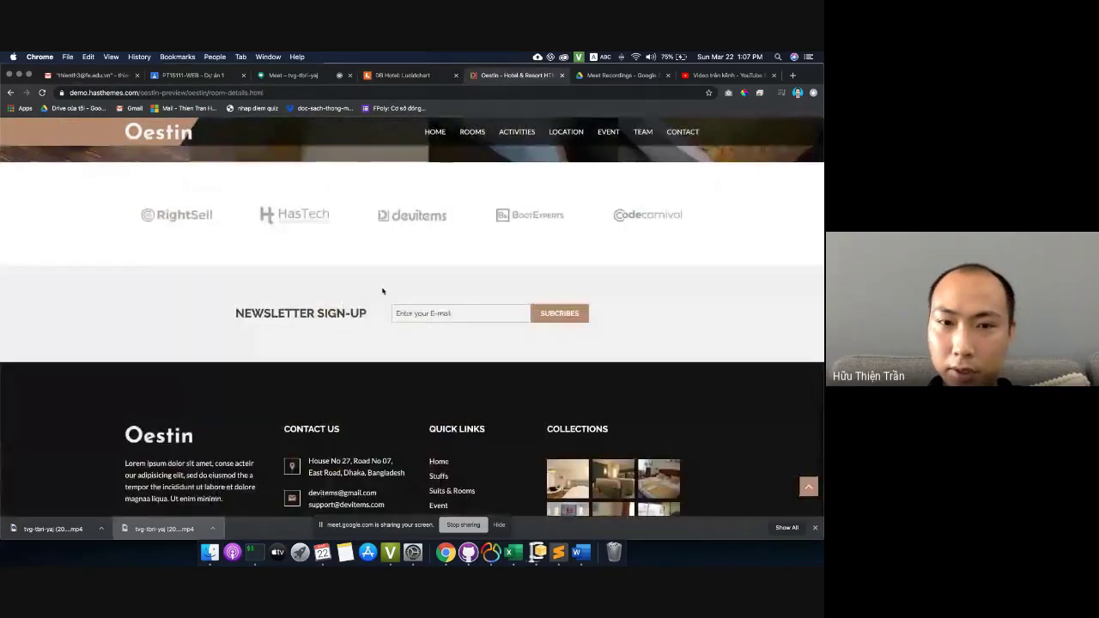
{"action": "scroll", "coordinate": [380, 289], "scroll_direction": "up", "scroll_amount": 2}
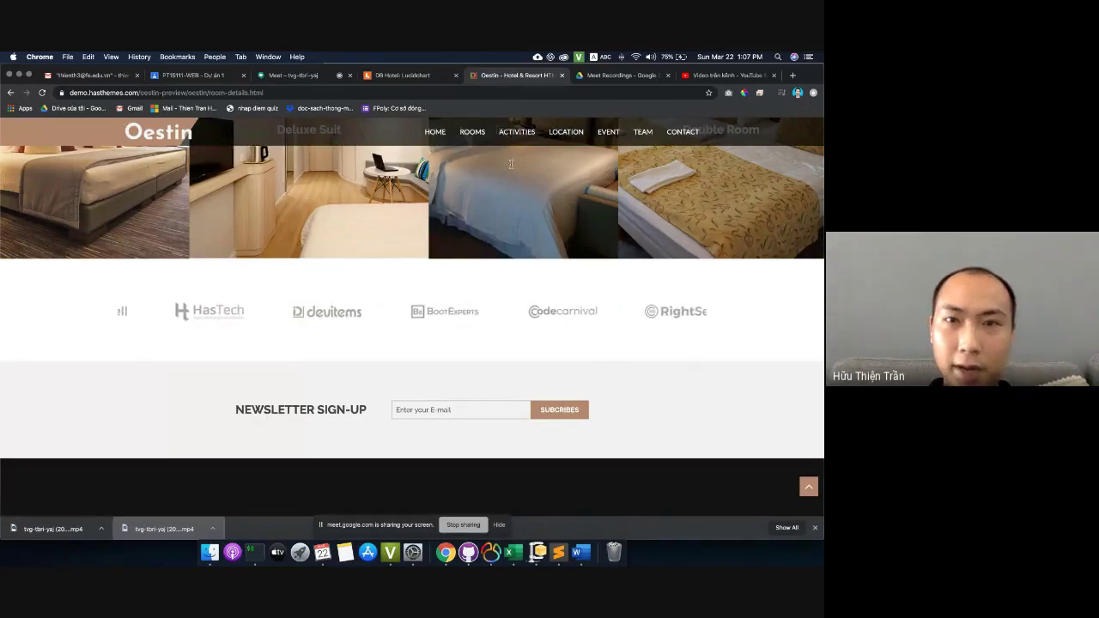
{"action": "left_click", "coordinate": [404, 75]}
{"action": "scroll", "coordinate": [520, 272], "scroll_direction": "up", "scroll_amount": 2}
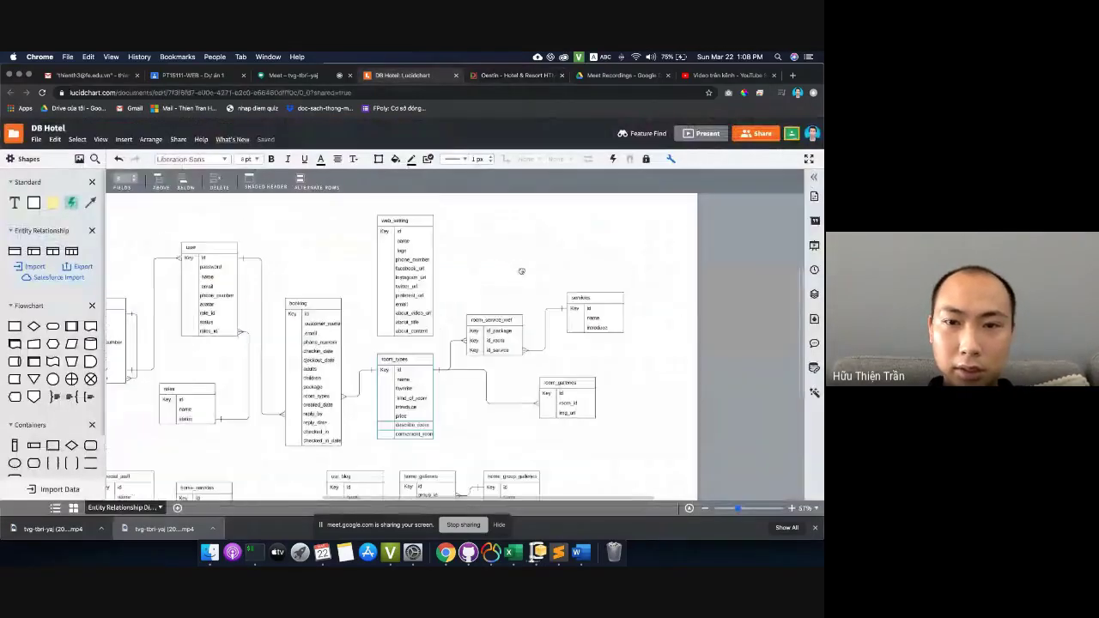
- Translate "đối tác" from Vietnamese to English in Google Translate
{"action": "left_click", "coordinate": [794, 76]}
{"action": "type", "text": "translate.google.com"}
{"action": "key", "text": "Return"}
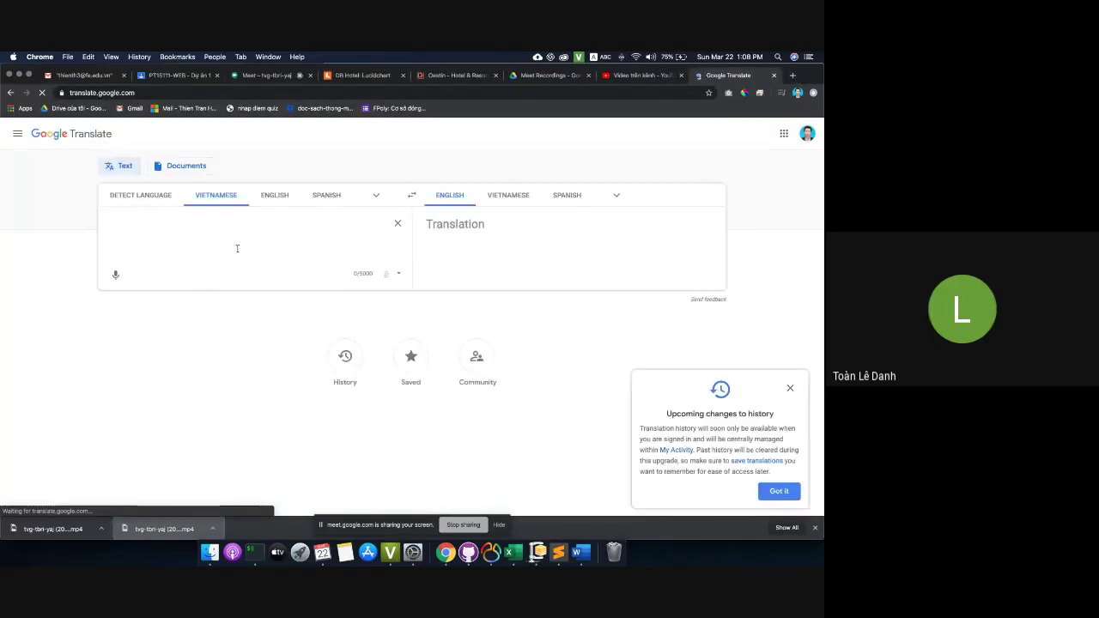
{"action": "left_click", "coordinate": [238, 248]}
{"action": "type", "text": "dối tác"}
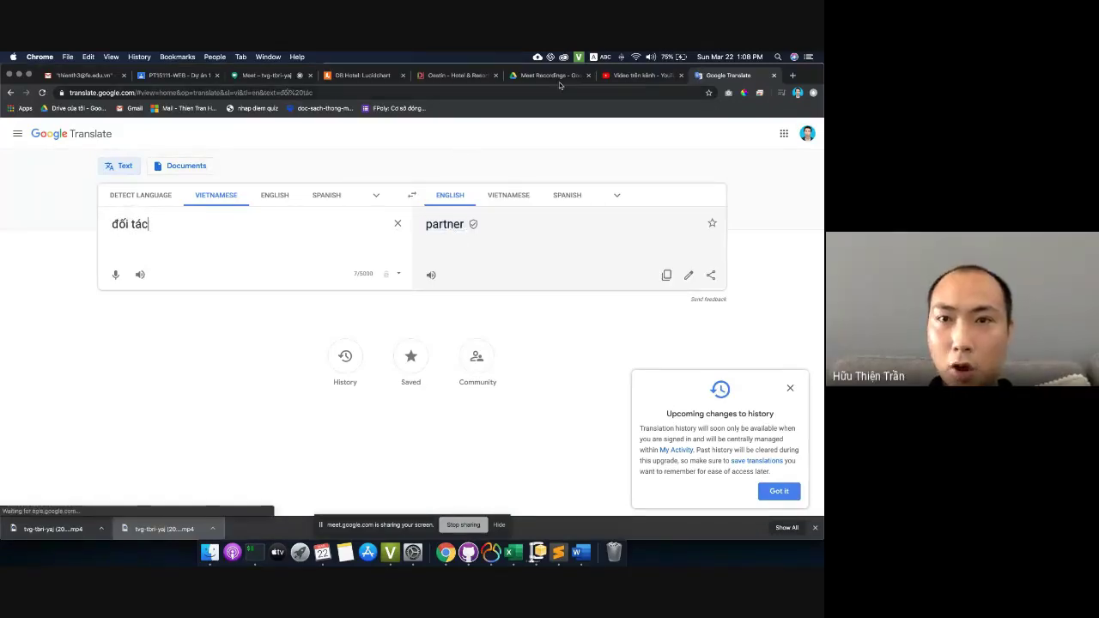
- Add a three-field entity table to the right of web_setting in the DB Hotel diagram and name it our_partner
{"action": "left_click", "coordinate": [461, 76]}
{"action": "left_click", "coordinate": [362, 75]}
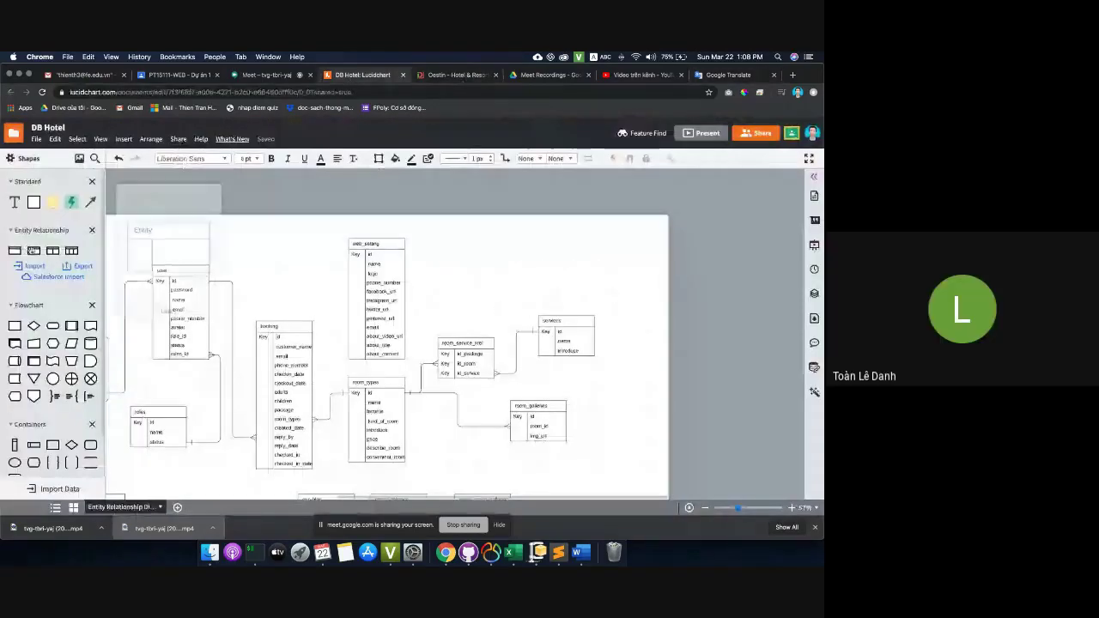
{"action": "left_click_drag", "start_coordinate": [169, 248], "coordinate": [469, 228]}
{"action": "type", "text": "user"}
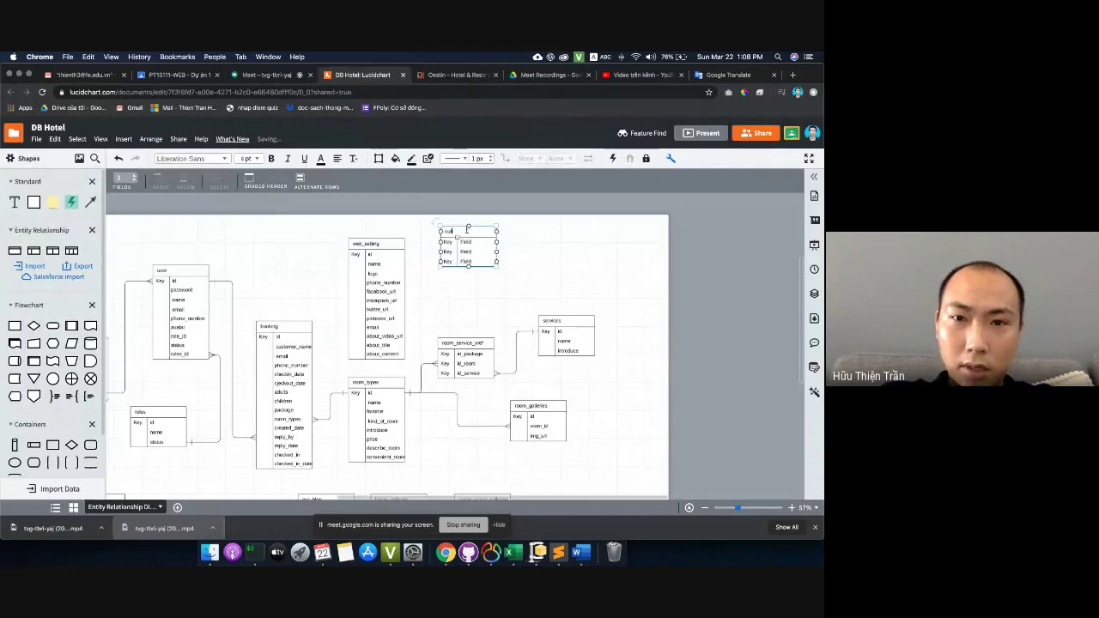
{"action": "type", "text": "_partner"}
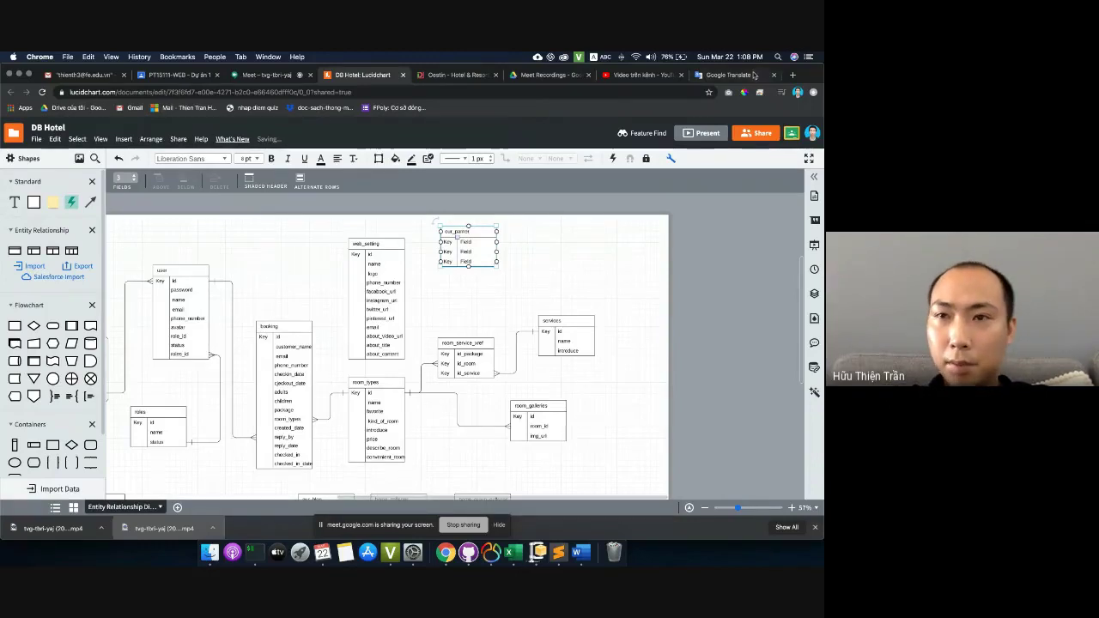
- Correct the new table's name to our_partners and name its three fields id, name and logo, clearing the Key label from name and logo
{"action": "left_click", "coordinate": [728, 75]}
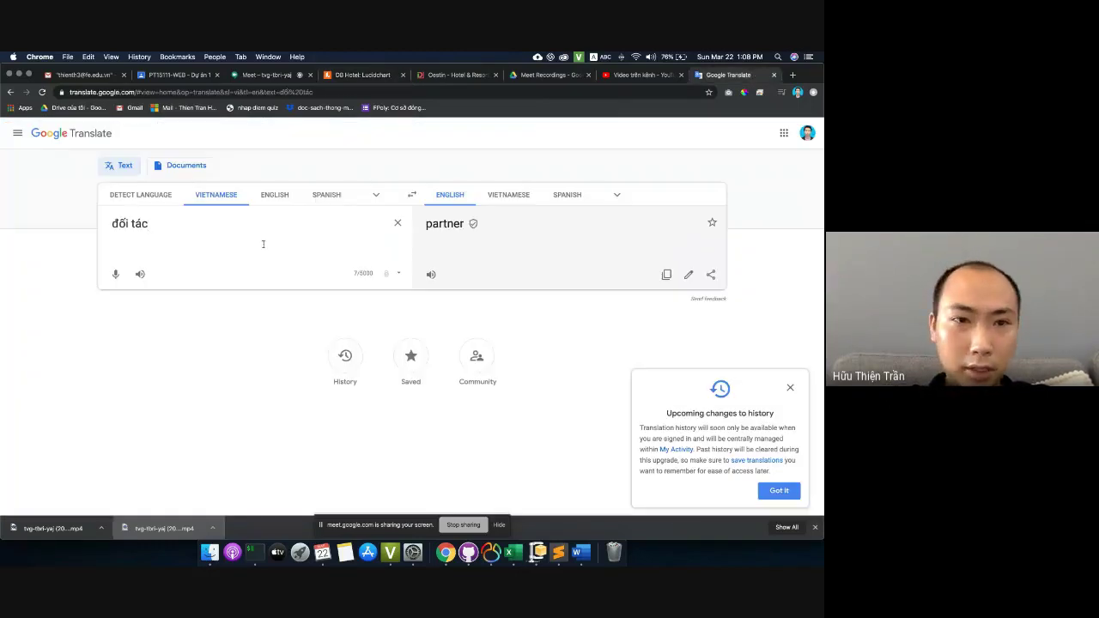
{"action": "left_click", "coordinate": [455, 75]}
{"action": "left_click", "coordinate": [361, 74]}
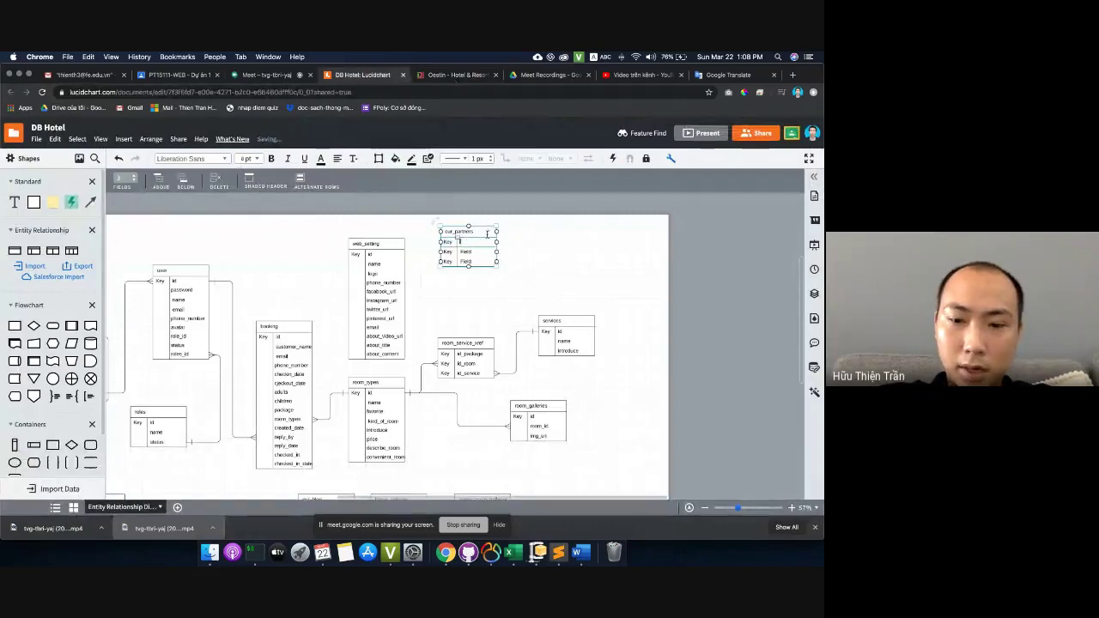
{"action": "type", "text": "id"}
{"action": "key", "text": "Tab"}
{"action": "type", "text": "na"}
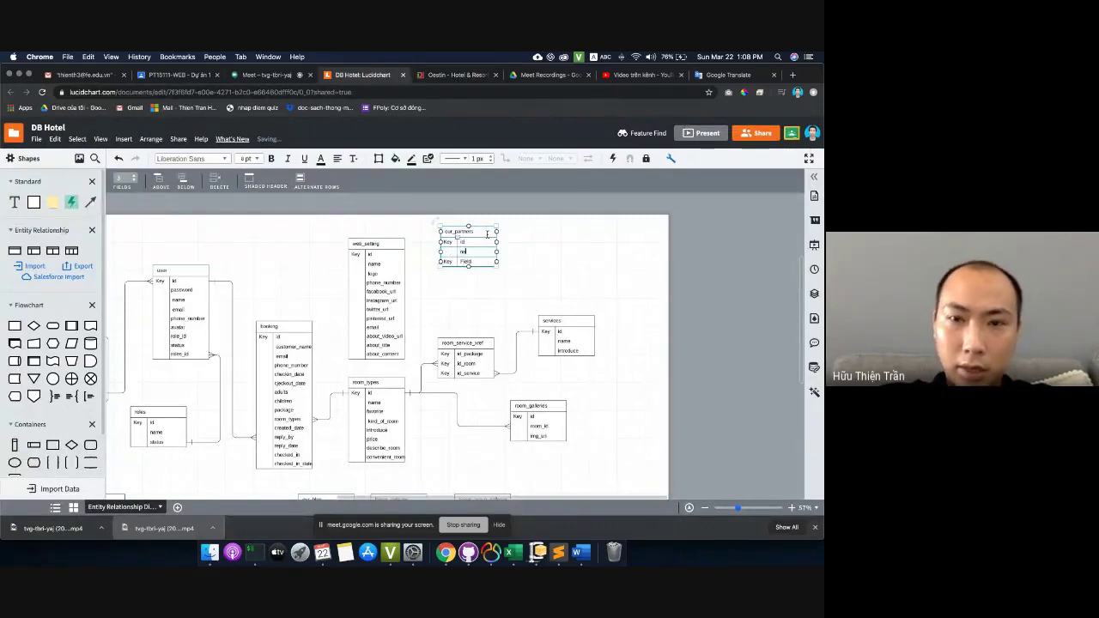
{"action": "type", "text": "me"}
{"action": "key", "text": "Tab"}
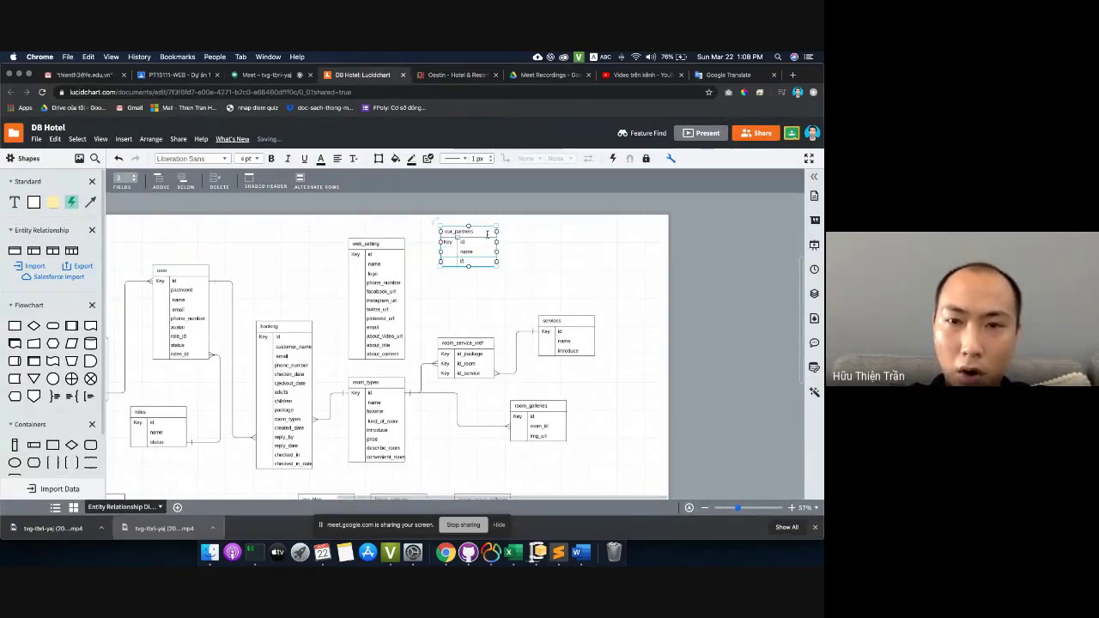
{"action": "type", "text": "logo"}
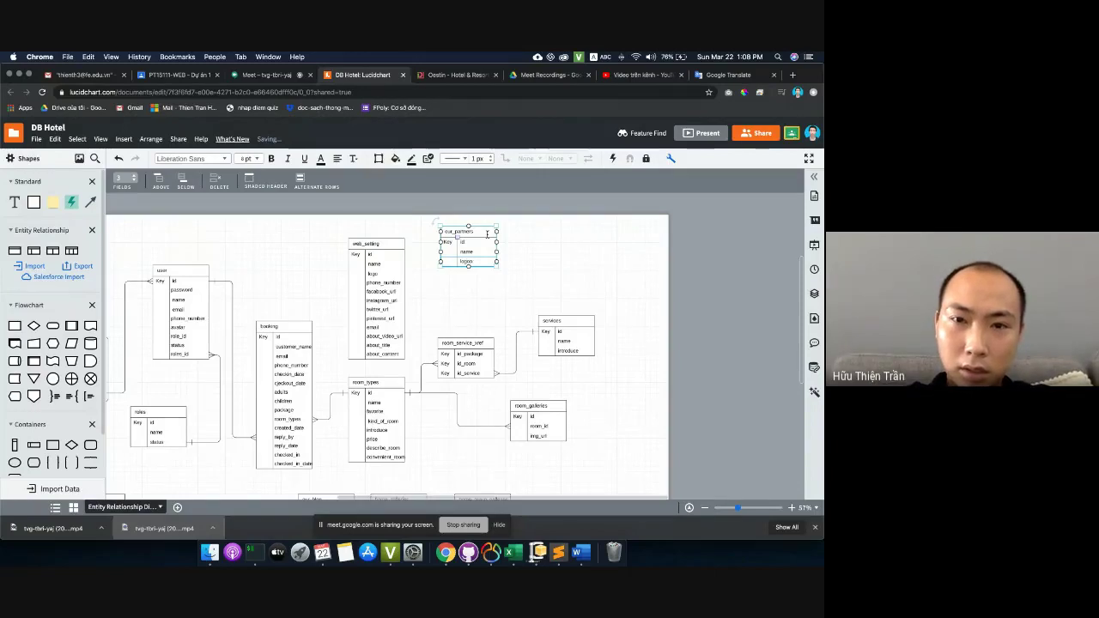
{"action": "left_click", "coordinate": [545, 266]}
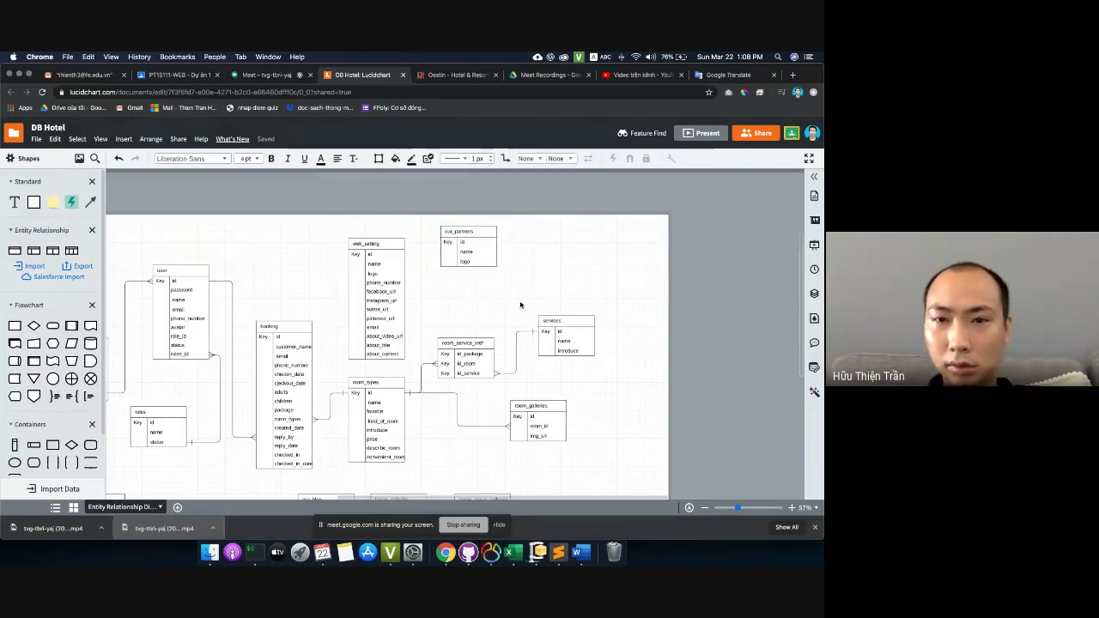
- Review the Oestin room details page from the footer up to the reservation form, try the availability check without entries, and return to the page
{"action": "left_click", "coordinate": [449, 79]}
{"action": "scroll", "coordinate": [378, 329], "scroll_direction": "down", "scroll_amount": 5}
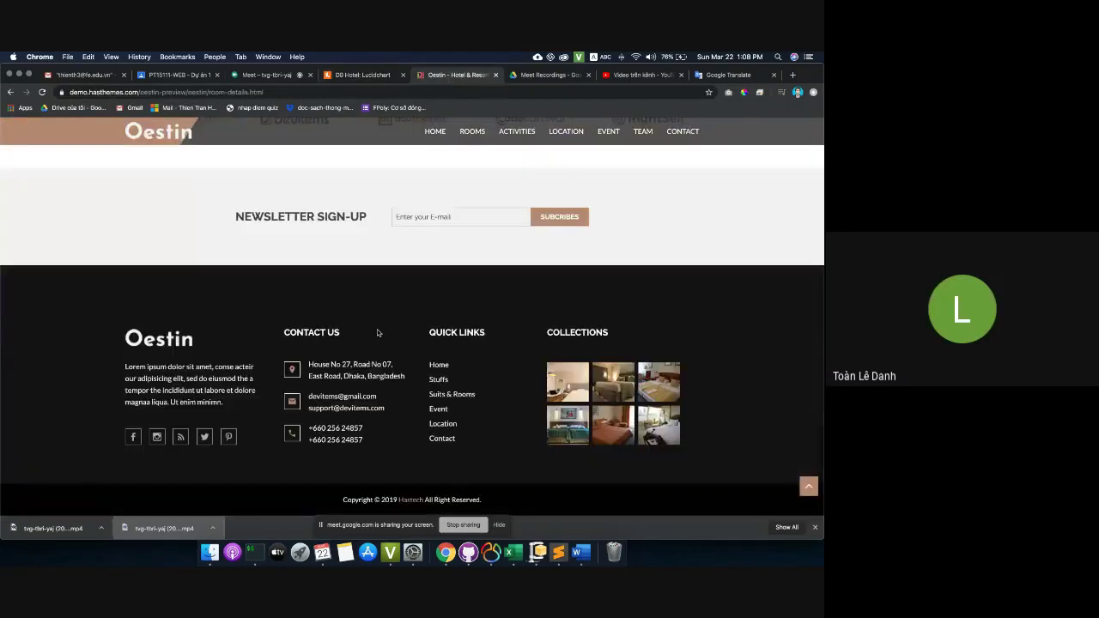
{"action": "scroll", "coordinate": [561, 190], "scroll_direction": "up", "scroll_amount": 10}
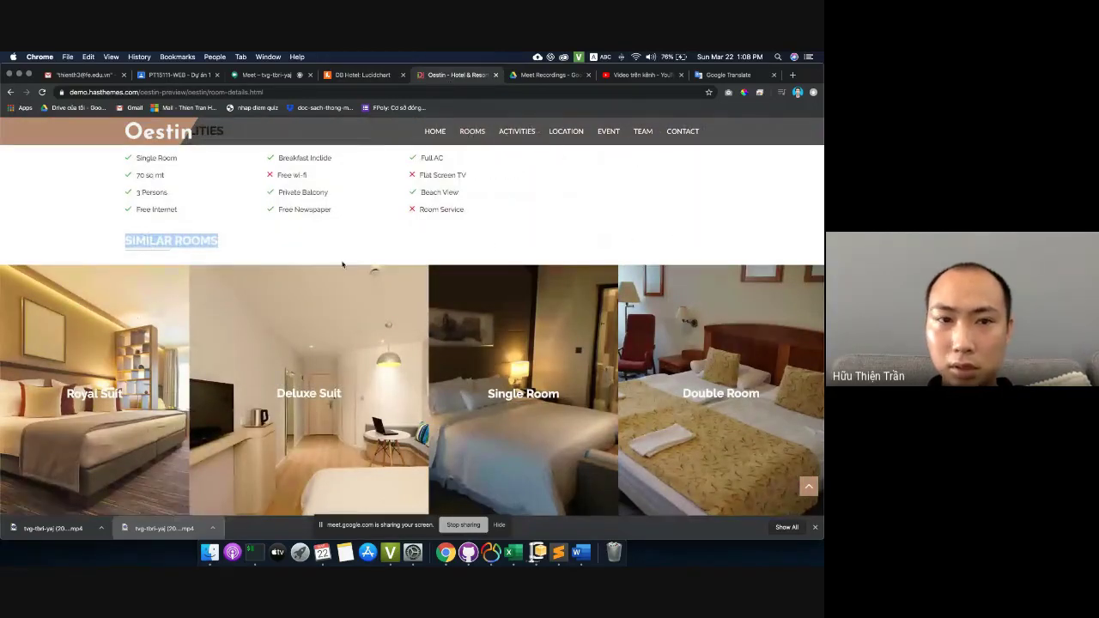
{"action": "scroll", "coordinate": [341, 263], "scroll_direction": "up", "scroll_amount": 8}
{"action": "scroll", "coordinate": [479, 302], "scroll_direction": "up", "scroll_amount": 5}
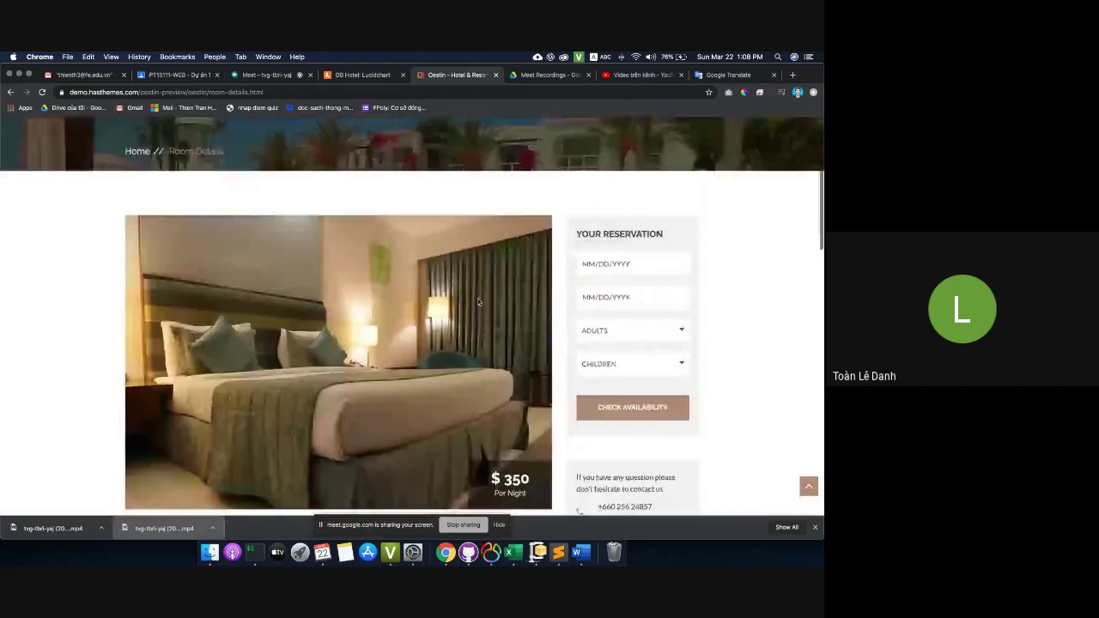
{"action": "left_click", "coordinate": [644, 400]}
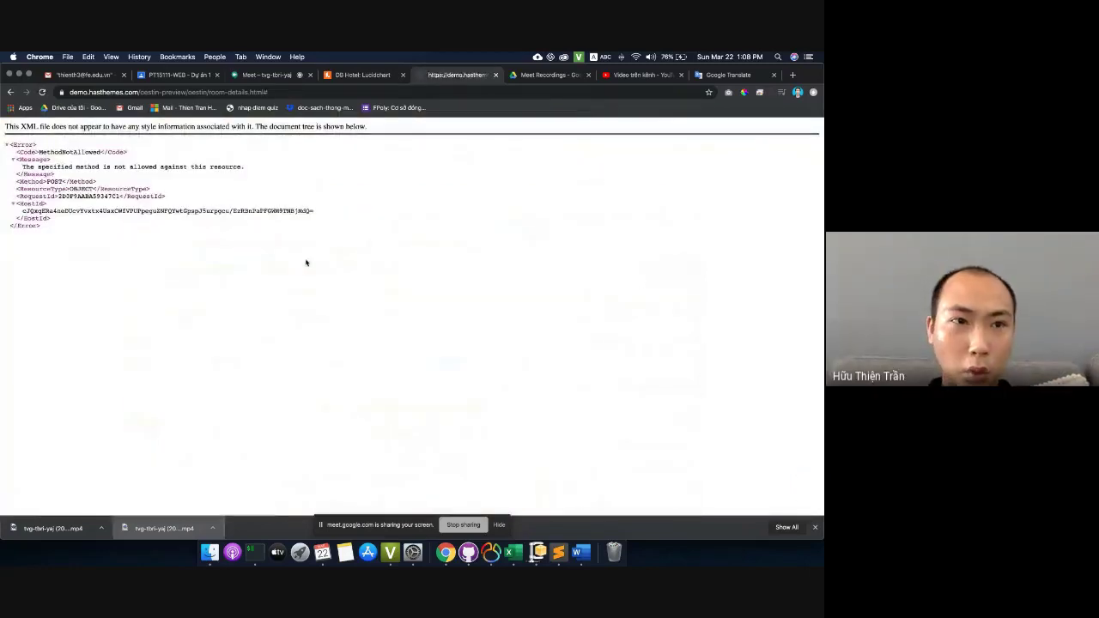
{"action": "key", "text": "super+bracketleft"}
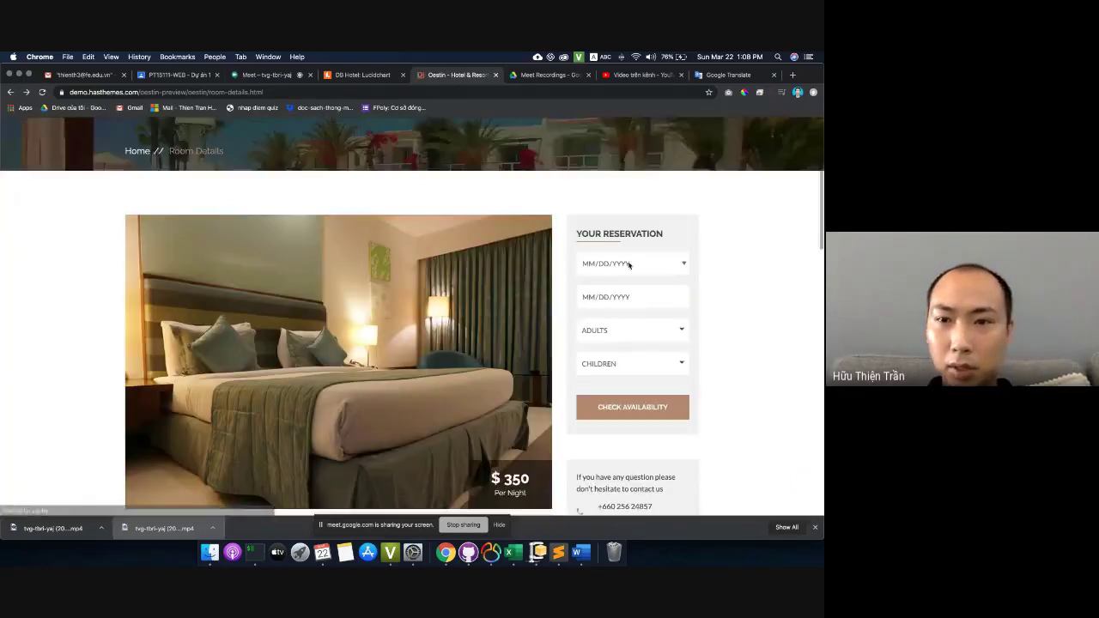
- Test the reservation form with dates 03/13/2020 and 03/20/2020, 3 adults and a number of children, check availability, and return to the room details
{"action": "left_click", "coordinate": [683, 265]}
{"action": "left_click", "coordinate": [656, 335]}
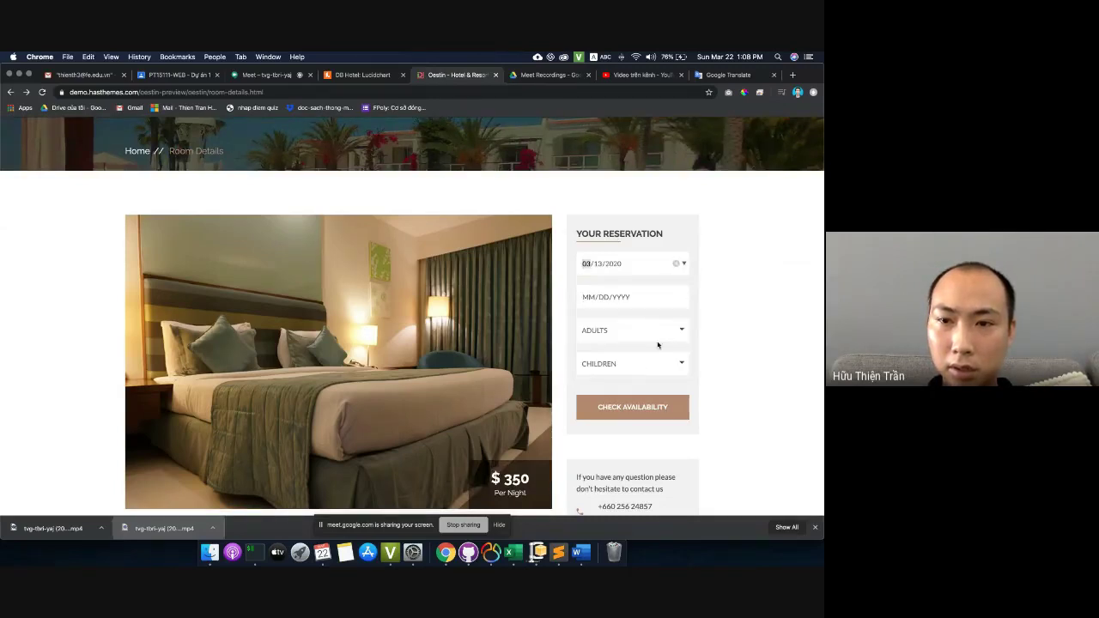
{"action": "left_click", "coordinate": [685, 298]}
{"action": "left_click", "coordinate": [656, 379]}
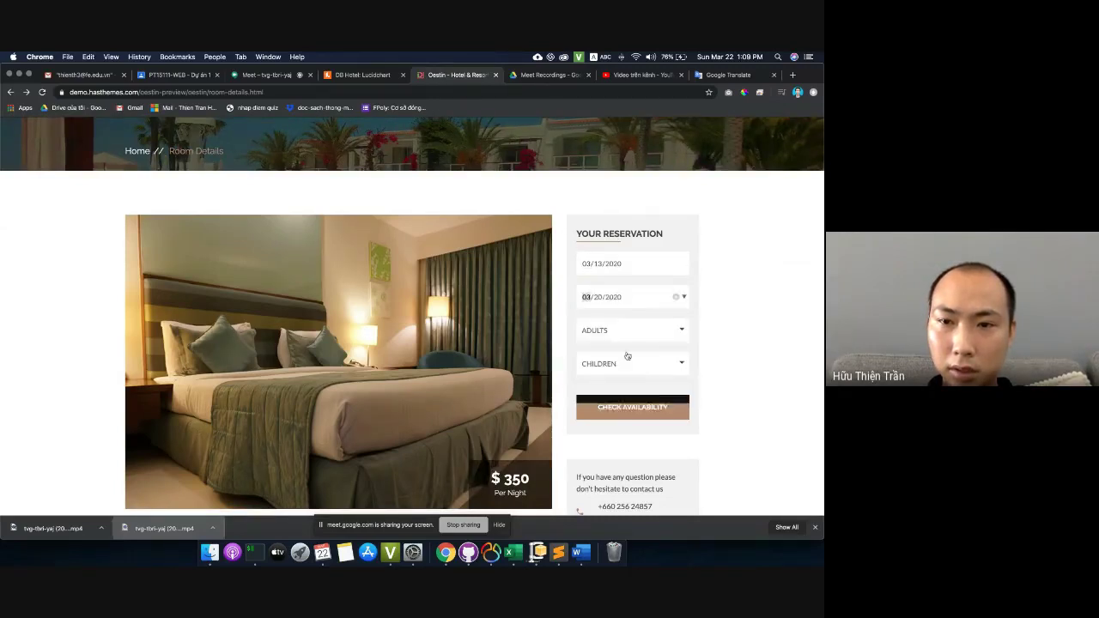
{"action": "left_click", "coordinate": [680, 325]}
{"action": "left_click", "coordinate": [640, 359]}
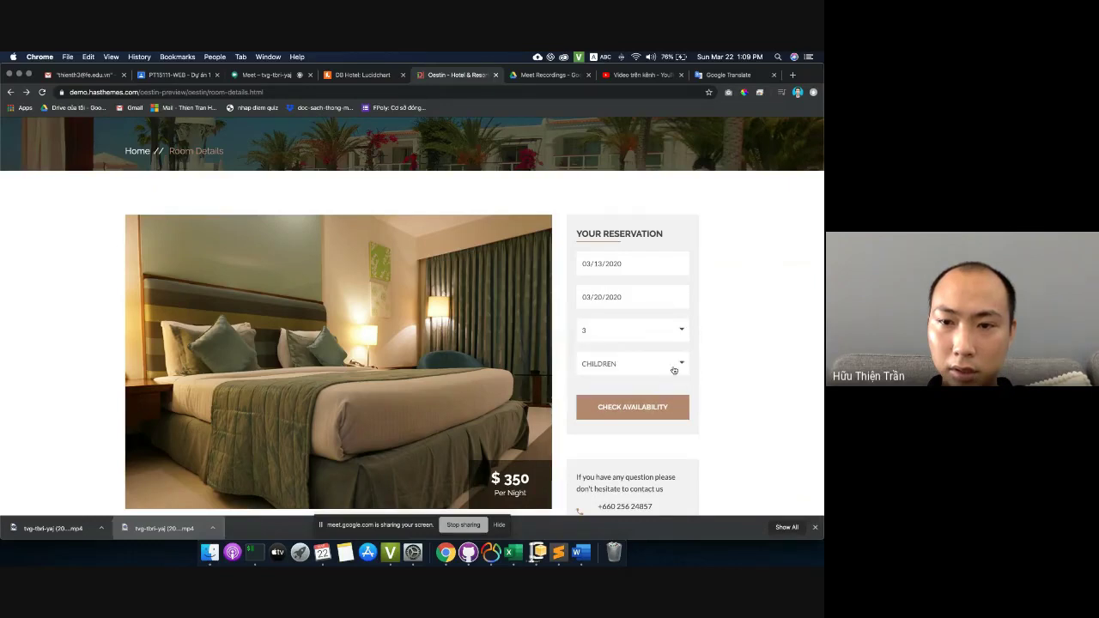
{"action": "left_click", "coordinate": [672, 368]}
{"action": "left_click", "coordinate": [618, 396]}
{"action": "left_click", "coordinate": [633, 415]}
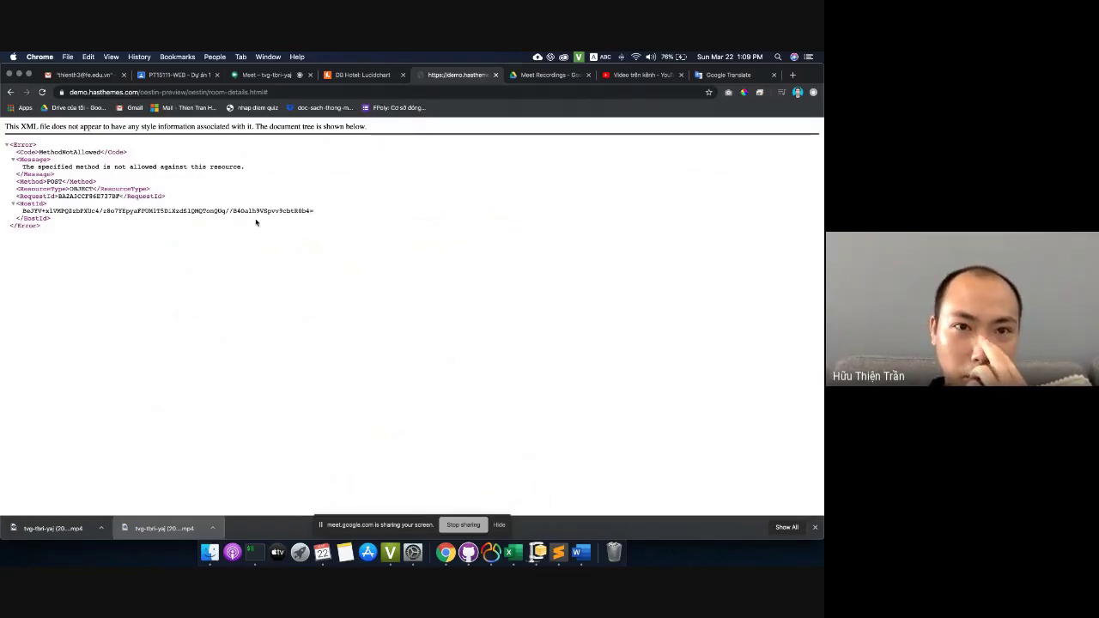
{"action": "key", "text": "super+Left"}
- Examine the room description, facilities, newsletter and footer sections of the room page, and return to the DB Hotel diagram
{"action": "scroll", "coordinate": [488, 332], "scroll_direction": "down", "scroll_amount": 4}
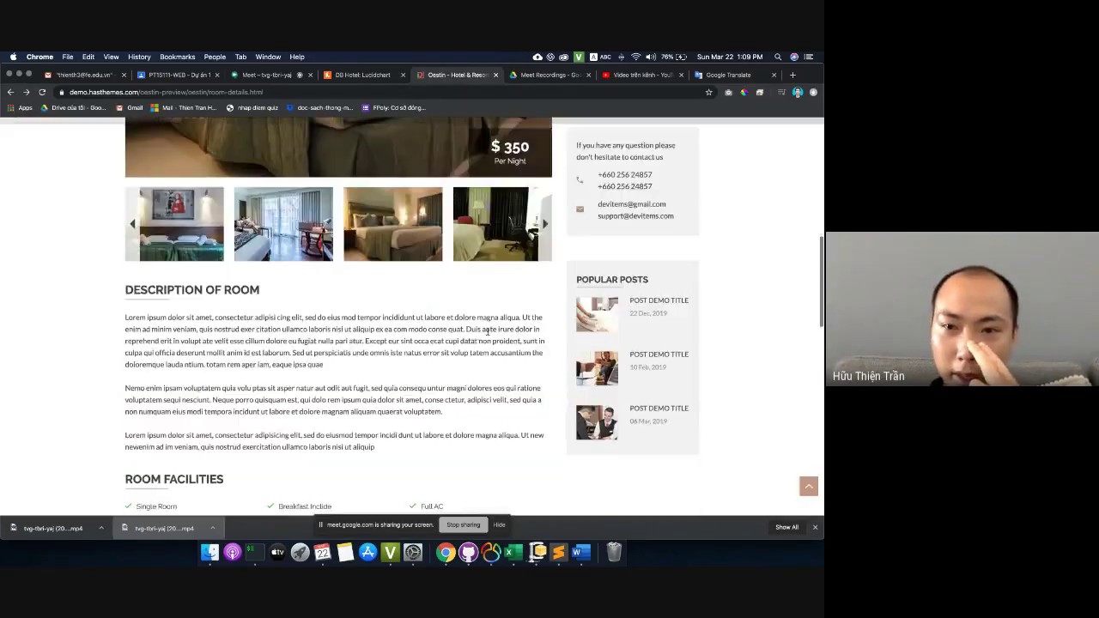
{"action": "scroll", "coordinate": [488, 333], "scroll_direction": "down", "scroll_amount": 15}
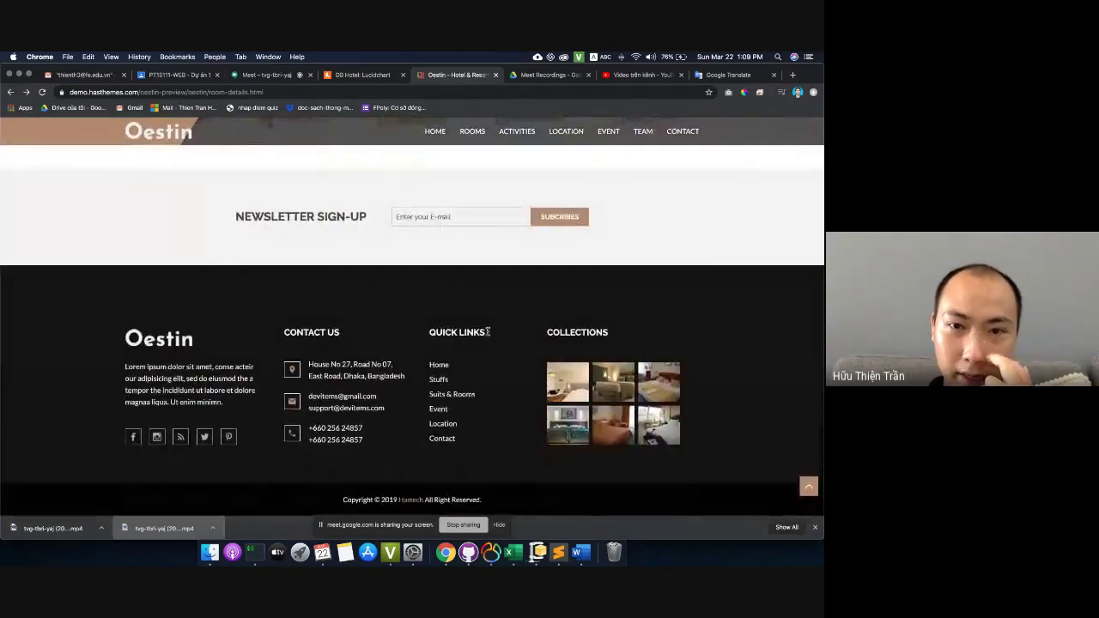
{"action": "scroll", "coordinate": [488, 334], "scroll_direction": "up", "scroll_amount": 20}
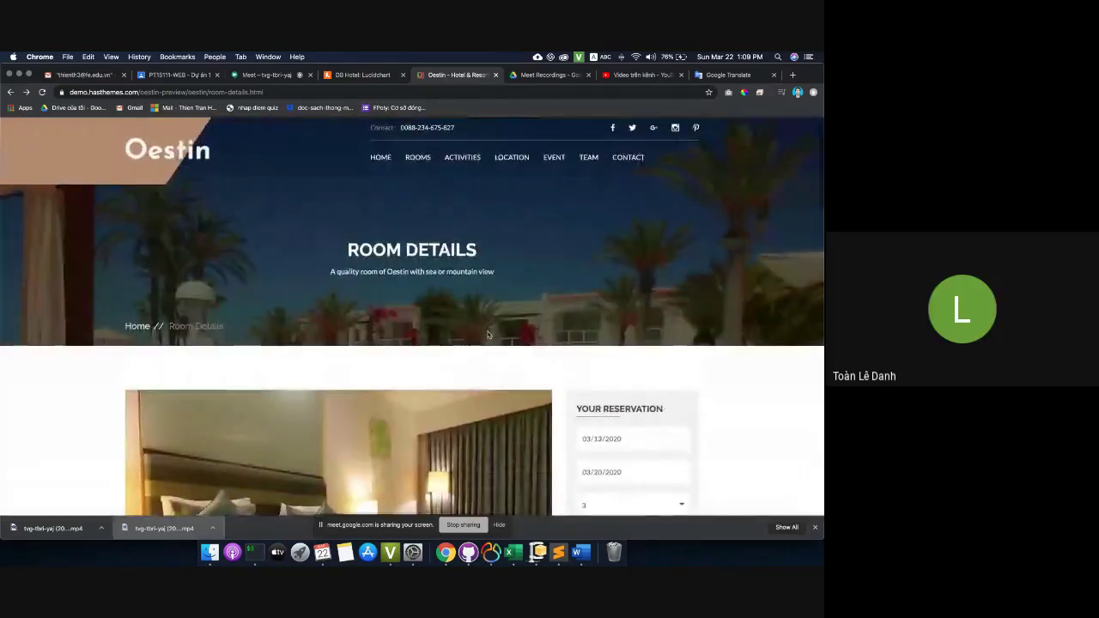
{"action": "scroll", "coordinate": [487, 334], "scroll_direction": "down", "scroll_amount": 3}
{"action": "left_click", "coordinate": [360, 75]}
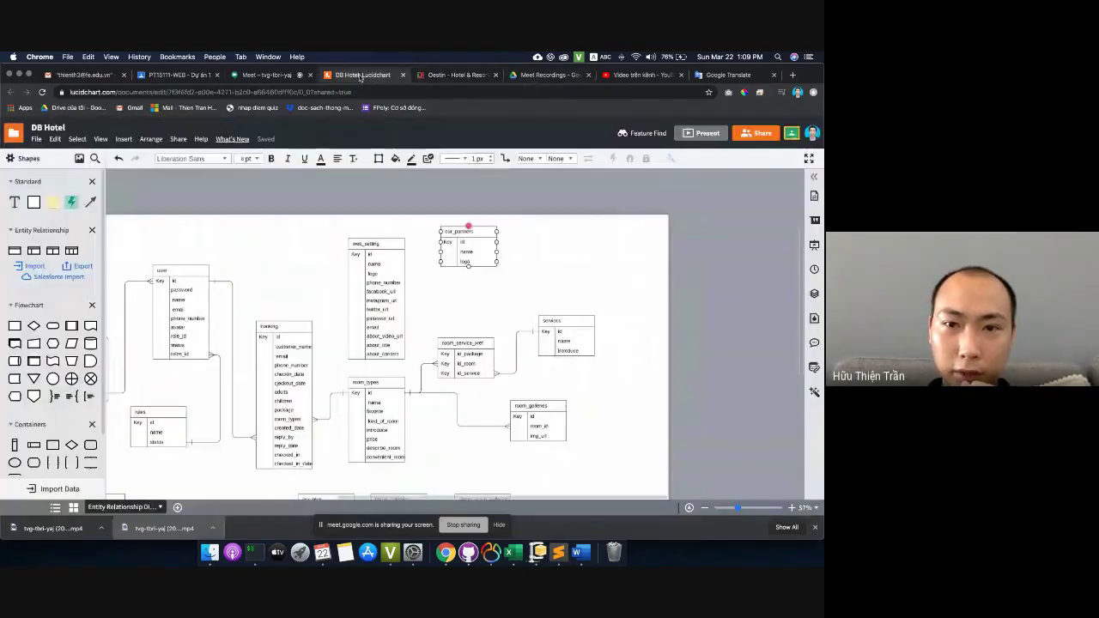
- Insert two fields below introduce in the room_types table, name them adults and childrens, and clear their Key labels
{"action": "left_click", "coordinate": [389, 423]}
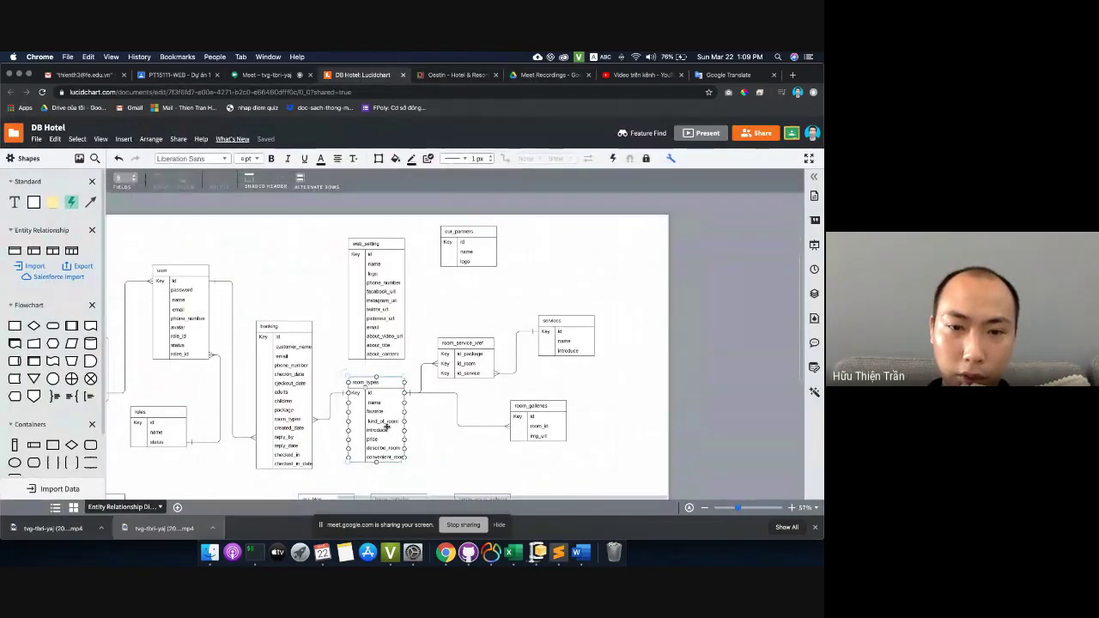
{"action": "left_click", "coordinate": [387, 427]}
{"action": "double_click", "coordinate": [187, 183]}
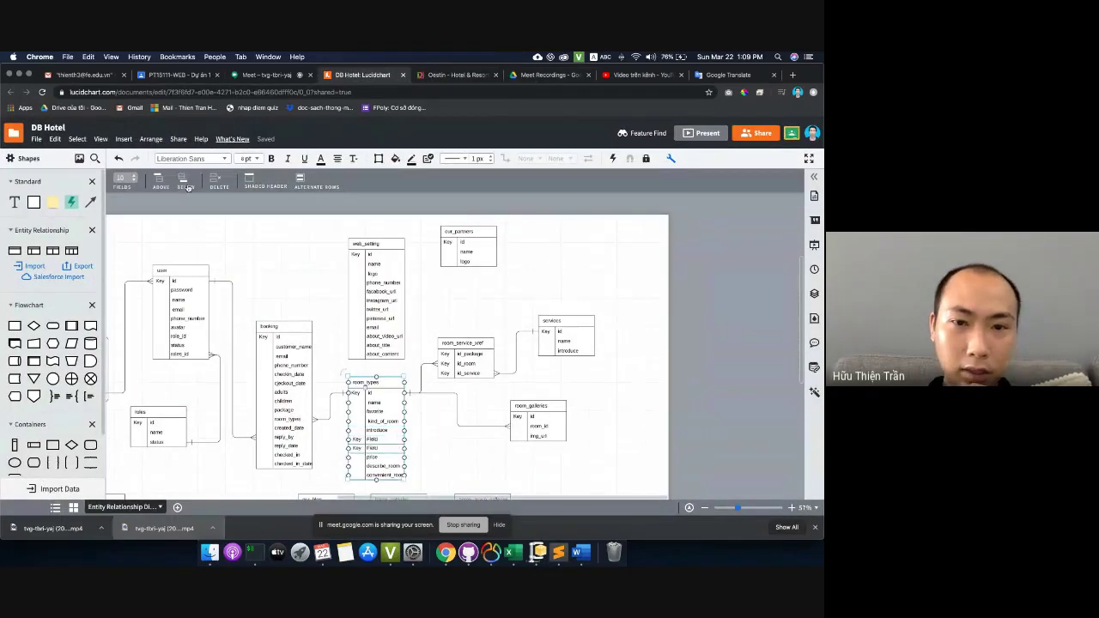
{"action": "left_click", "coordinate": [356, 439]}
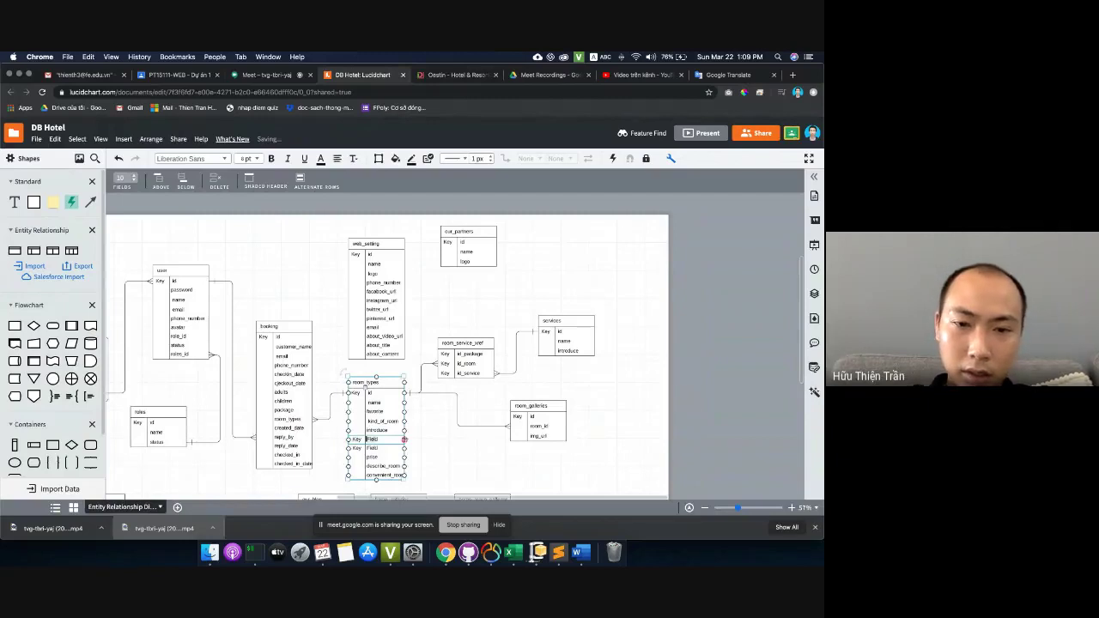
{"action": "type", "text": "adul"}
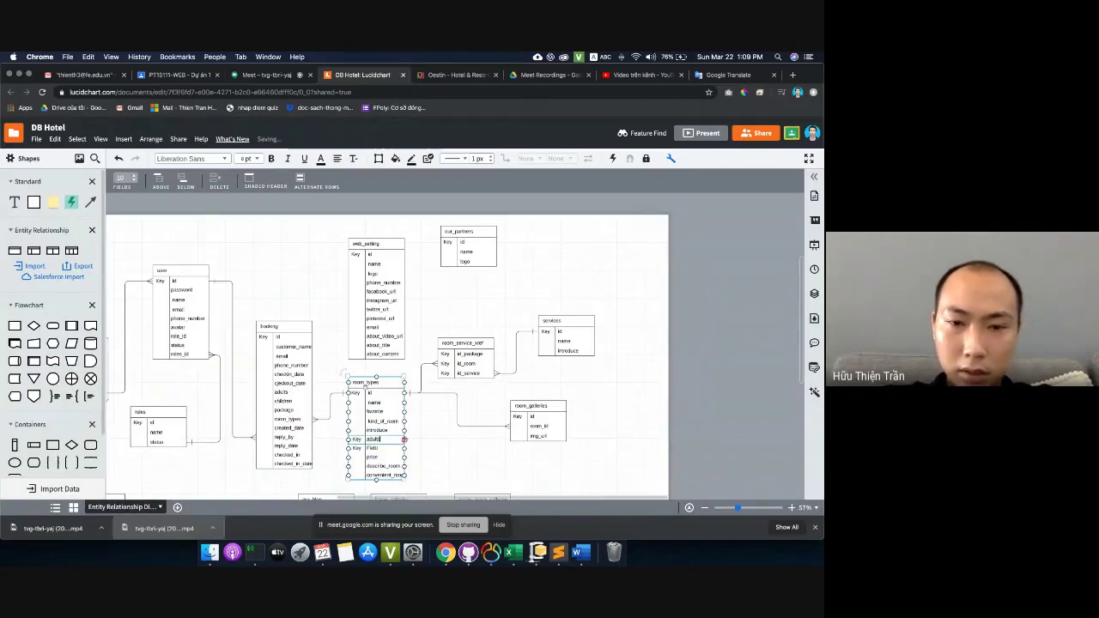
{"action": "type", "text": "ts"}
{"action": "key", "text": "Tab"}
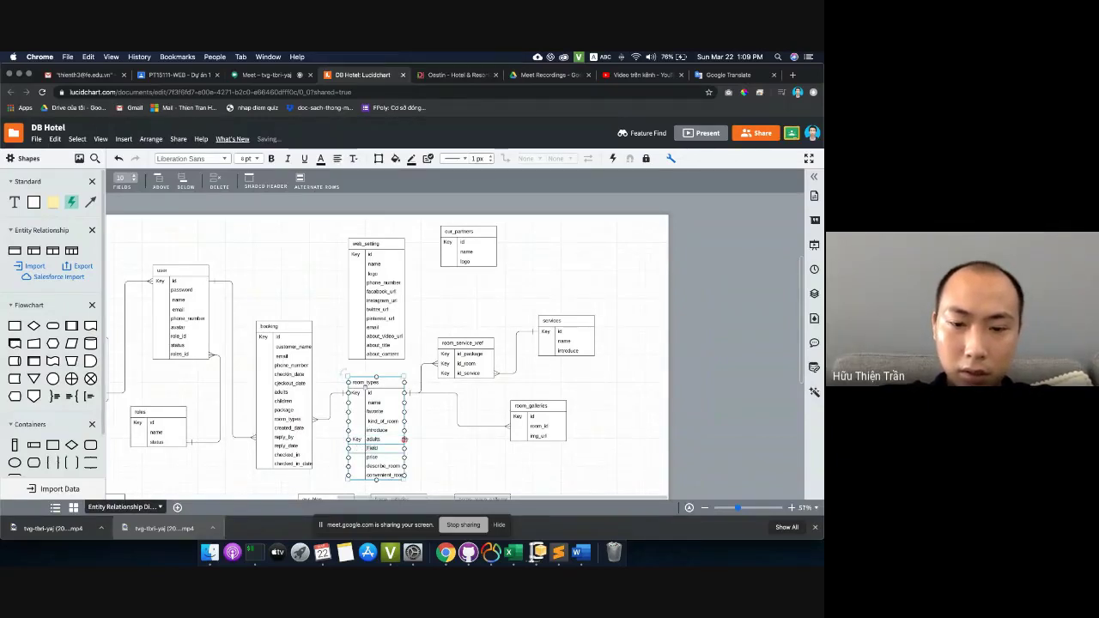
{"action": "type", "text": "child"}
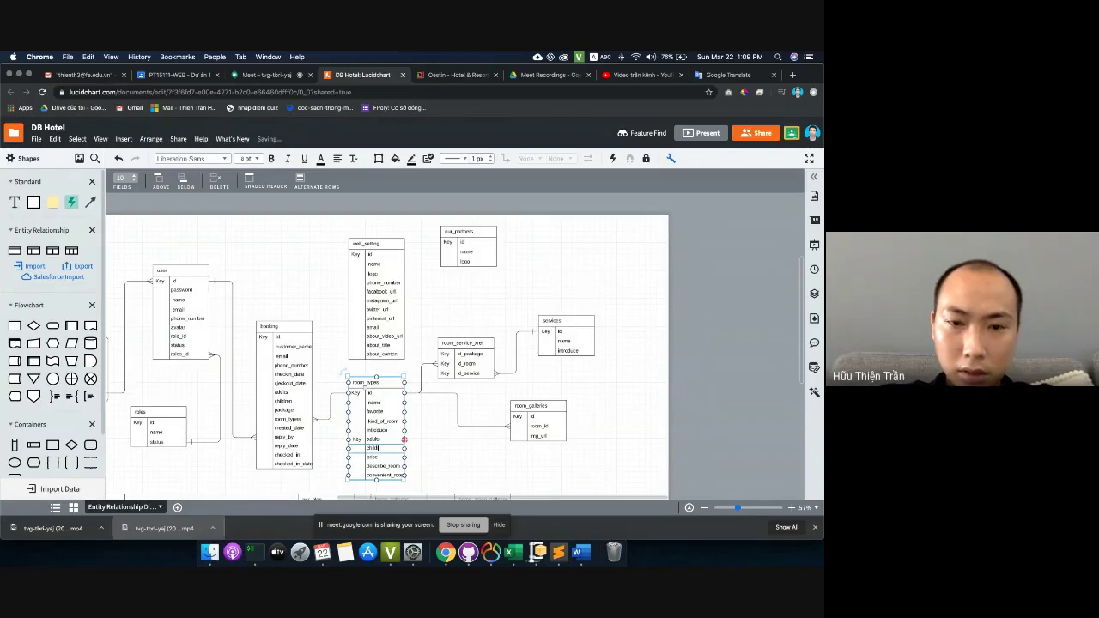
{"action": "type", "text": "ren"}
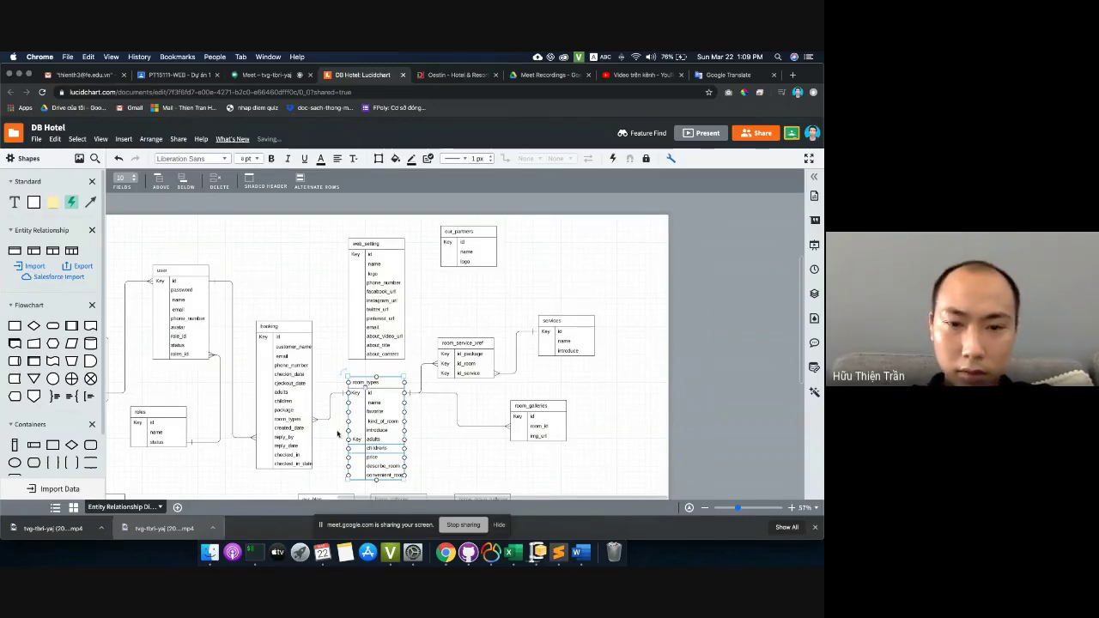
{"action": "left_click", "coordinate": [388, 442]}
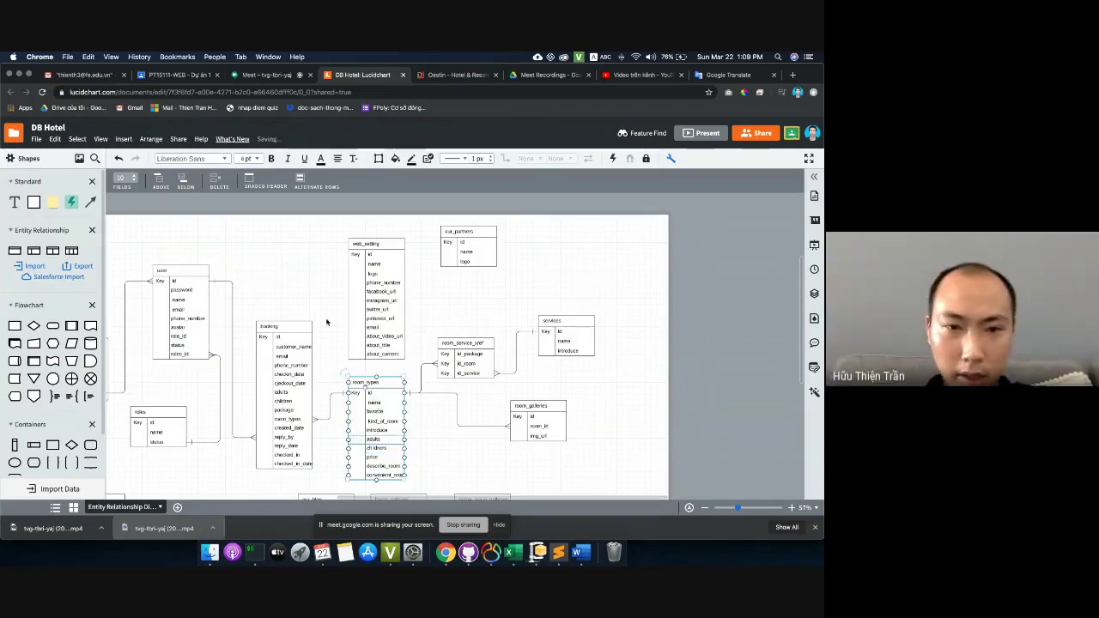
- Delete the package field from the booking table
{"action": "left_click", "coordinate": [311, 325]}
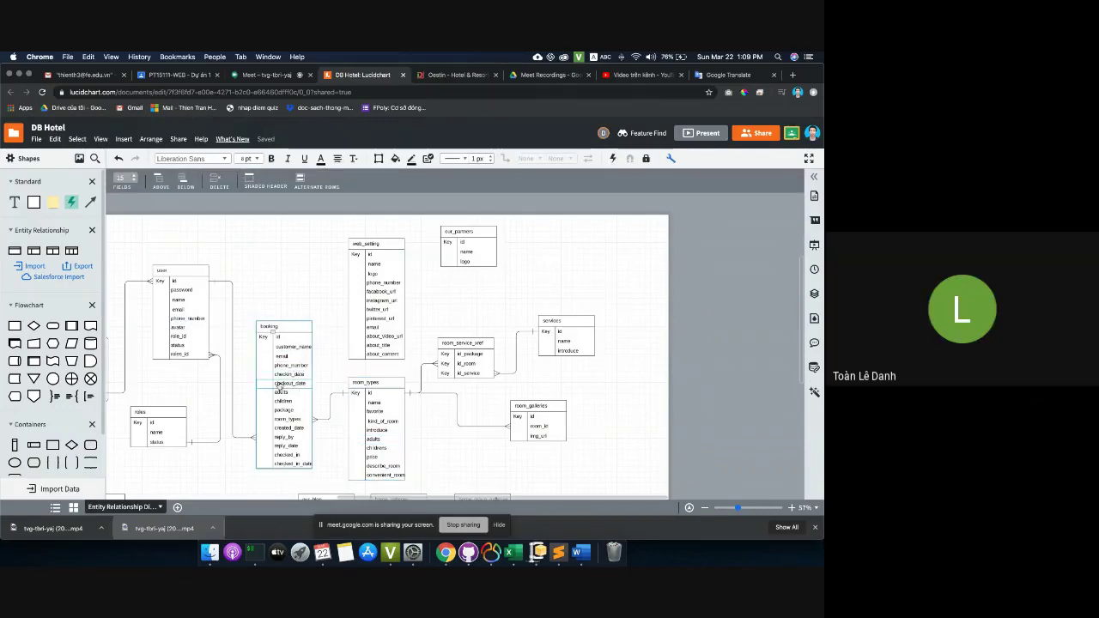
{"action": "double_click", "coordinate": [279, 383]}
{"action": "left_click", "coordinate": [313, 383]}
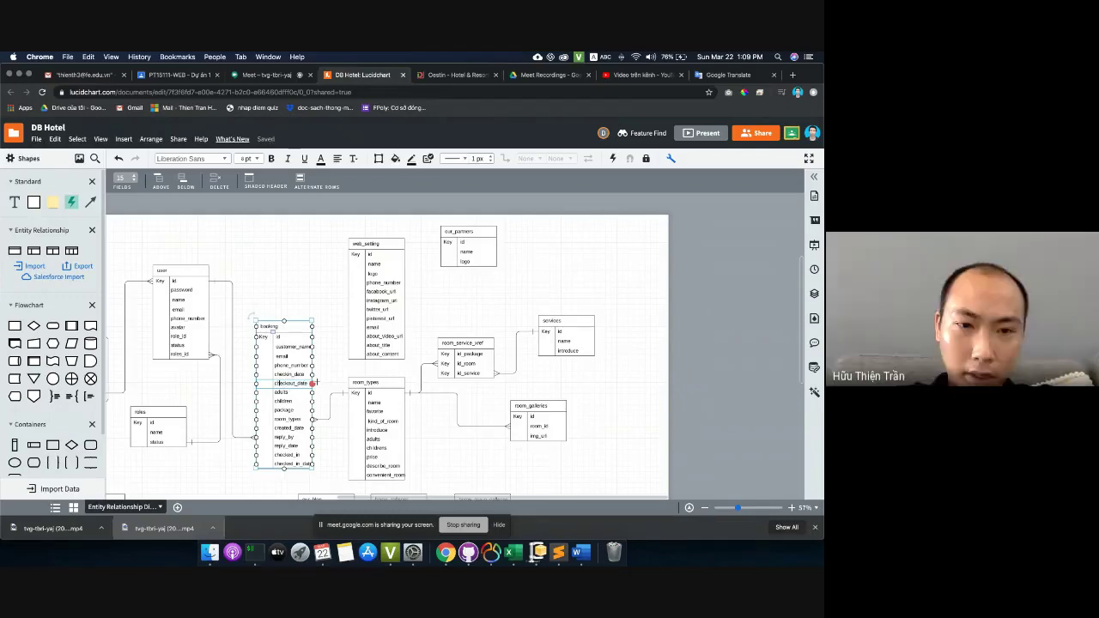
{"action": "left_click", "coordinate": [271, 401]}
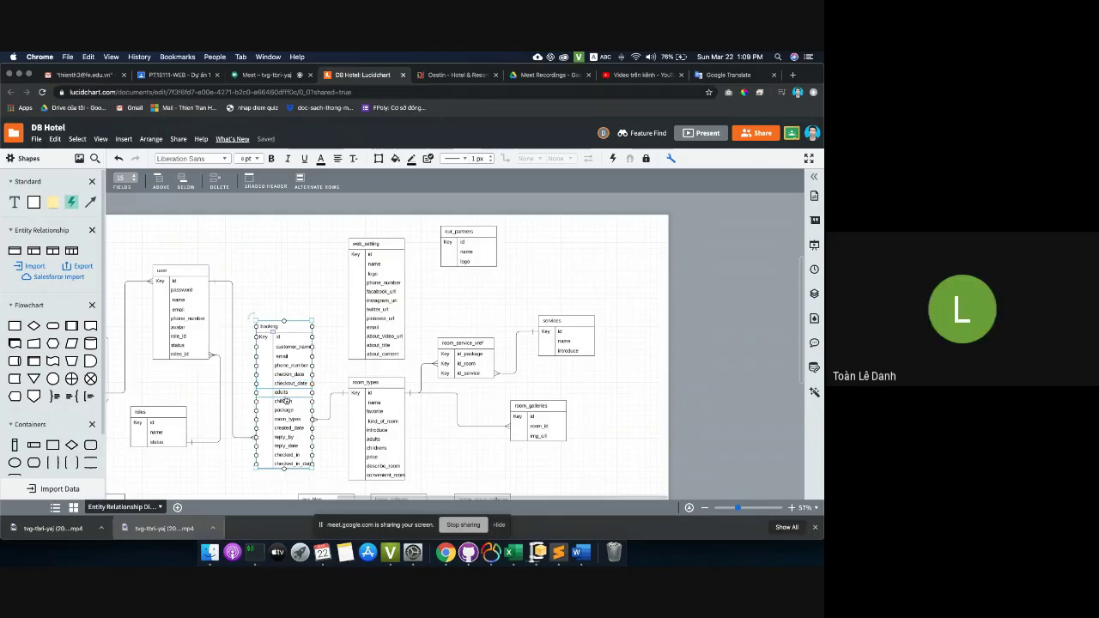
{"action": "left_click", "coordinate": [216, 182]}
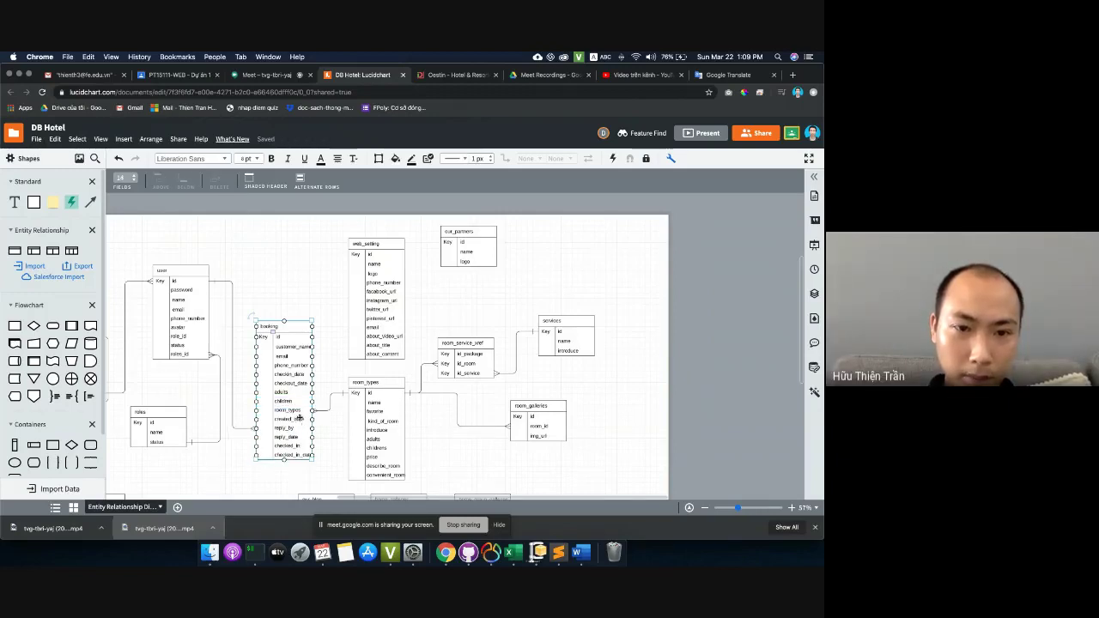
{"action": "left_click", "coordinate": [297, 414]}
{"action": "left_click_drag", "start_coordinate": [294, 420], "coordinate": [304, 447]}
- Look over the contact, user, booking, room and gallery tables across the diagram to check their fields and relationships
{"action": "scroll", "coordinate": [278, 286], "scroll_direction": "left", "scroll_amount": 5}
{"action": "scroll", "coordinate": [278, 287], "scroll_direction": "down", "scroll_amount": 2}
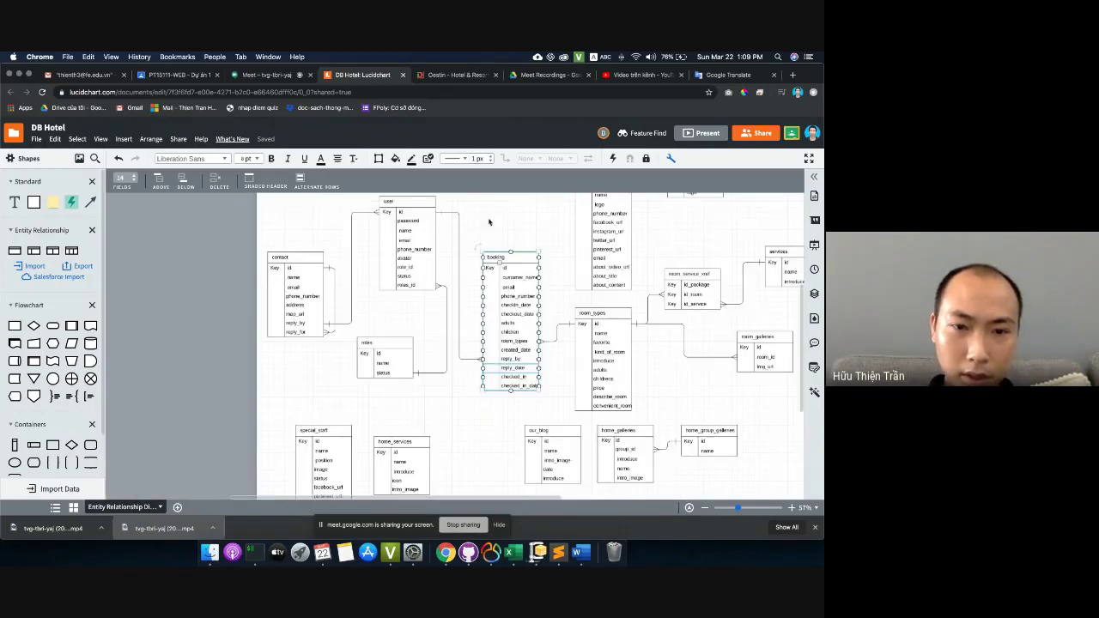
{"action": "scroll", "coordinate": [339, 258], "scroll_direction": "right", "scroll_amount": 1}
{"action": "scroll", "coordinate": [340, 257], "scroll_direction": "down", "scroll_amount": 1}
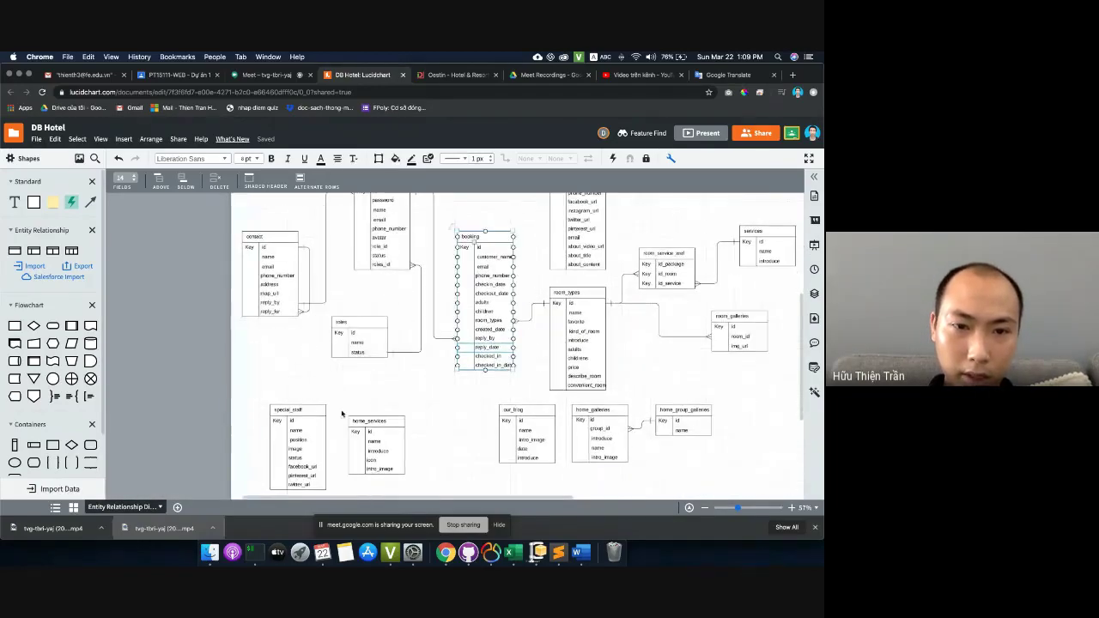
{"action": "scroll", "coordinate": [348, 406], "scroll_direction": "right", "scroll_amount": 3}
{"action": "scroll", "coordinate": [364, 252], "scroll_direction": "up", "scroll_amount": 2}
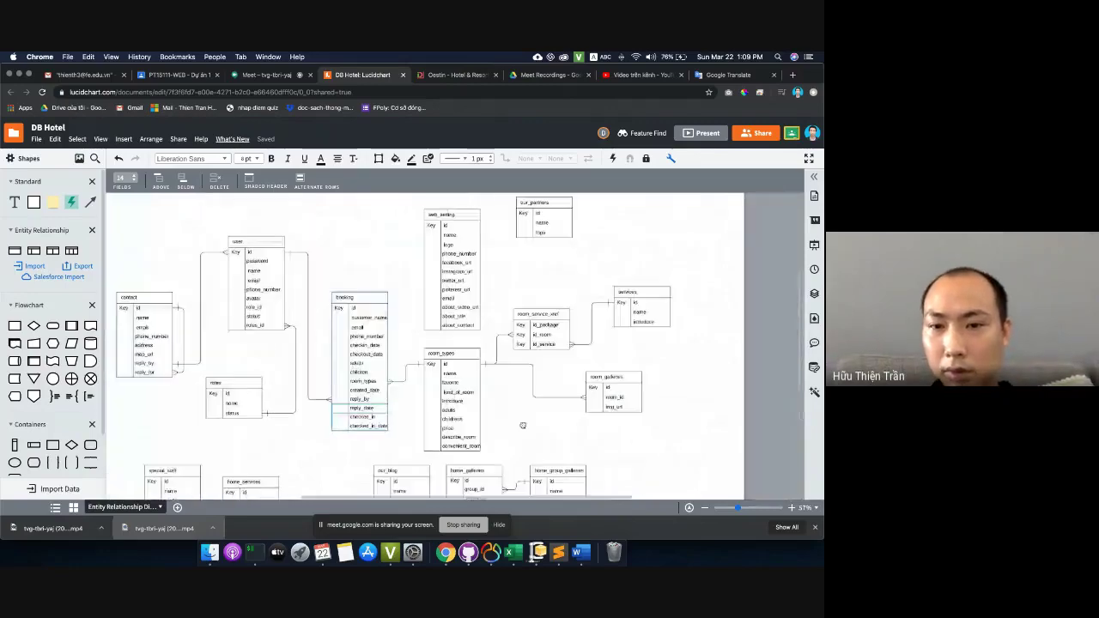
{"action": "left_click", "coordinate": [364, 252]}
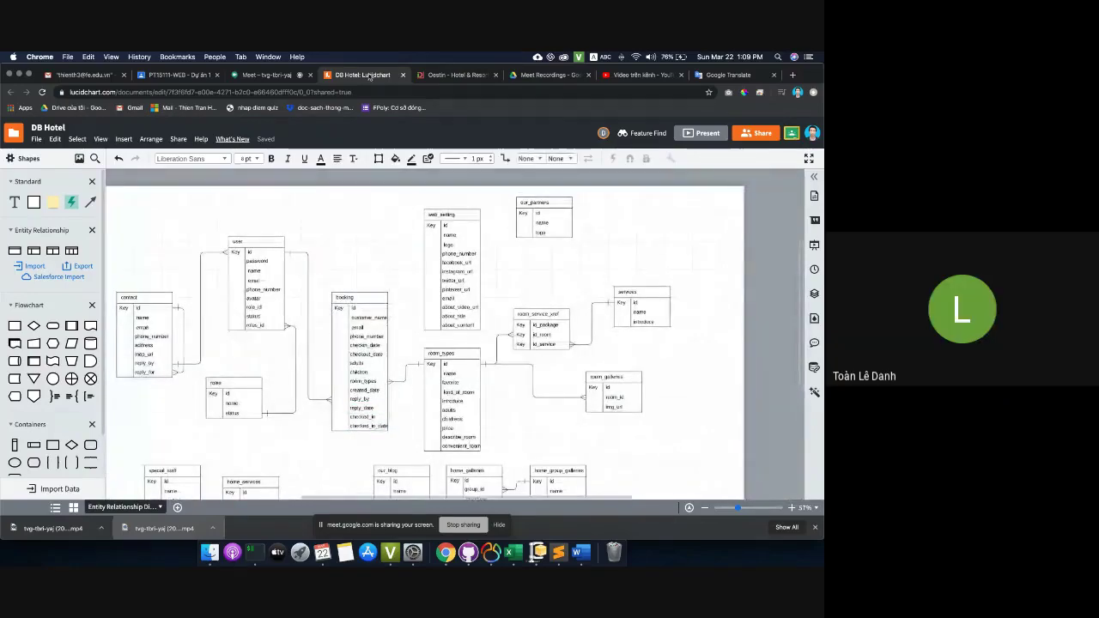
- Close the DB Hotel and Oestin pages, switch to YouTube Studio, and title the uploaded video "Buổi 5: Angular Pipes & Routing"
{"action": "left_click", "coordinate": [390, 77]}
{"action": "left_click", "coordinate": [403, 75]}
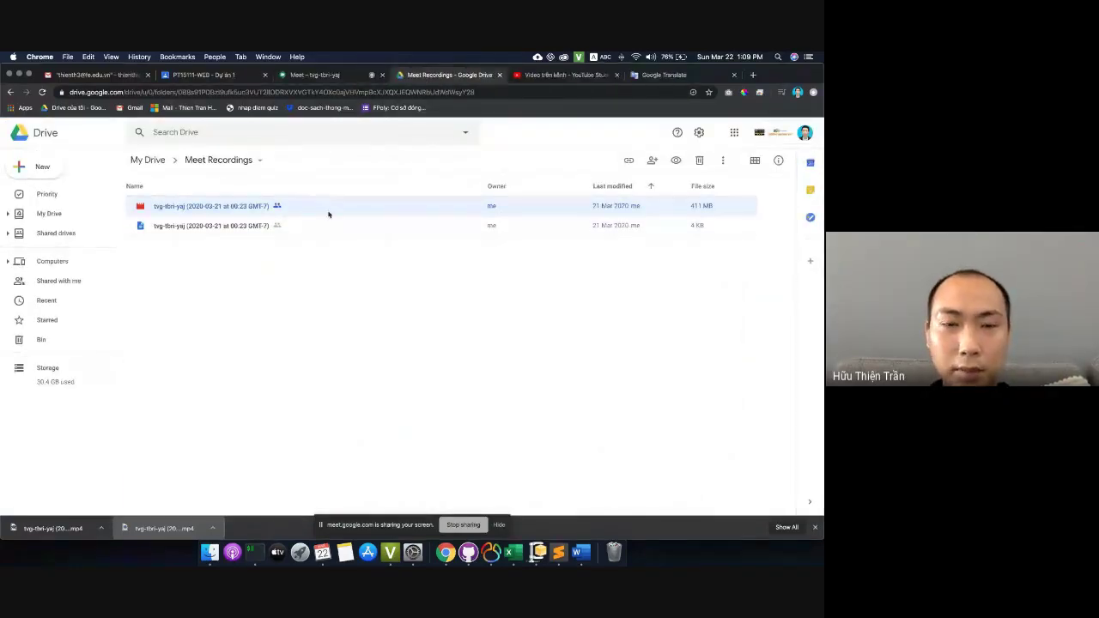
{"action": "left_click", "coordinate": [563, 75]}
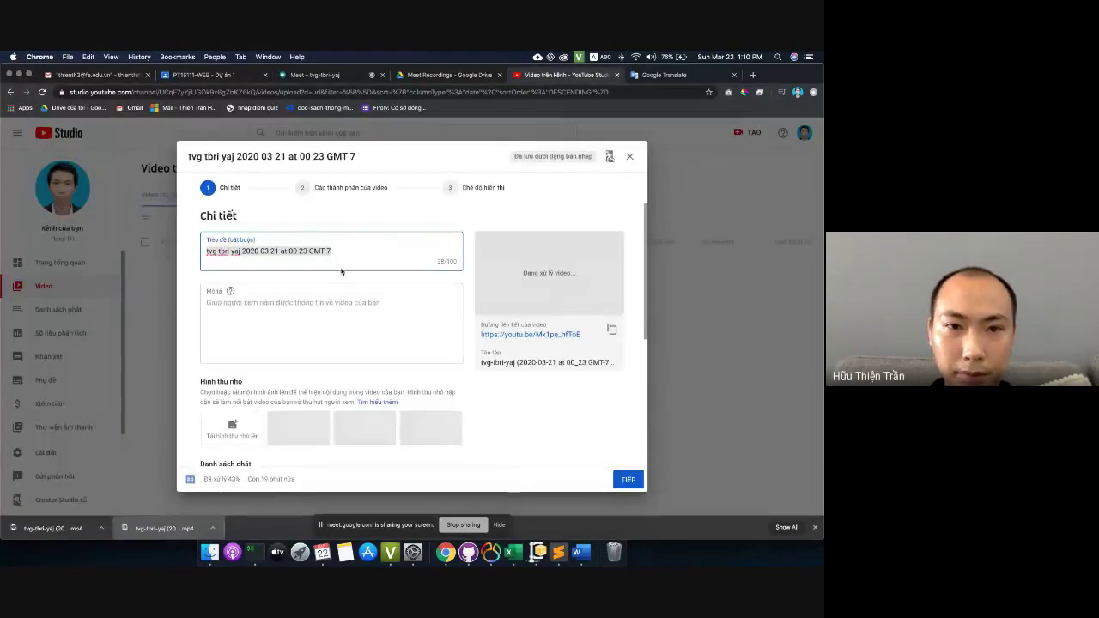
{"action": "key", "text": "super+a"}
{"action": "type", "text": "B"}
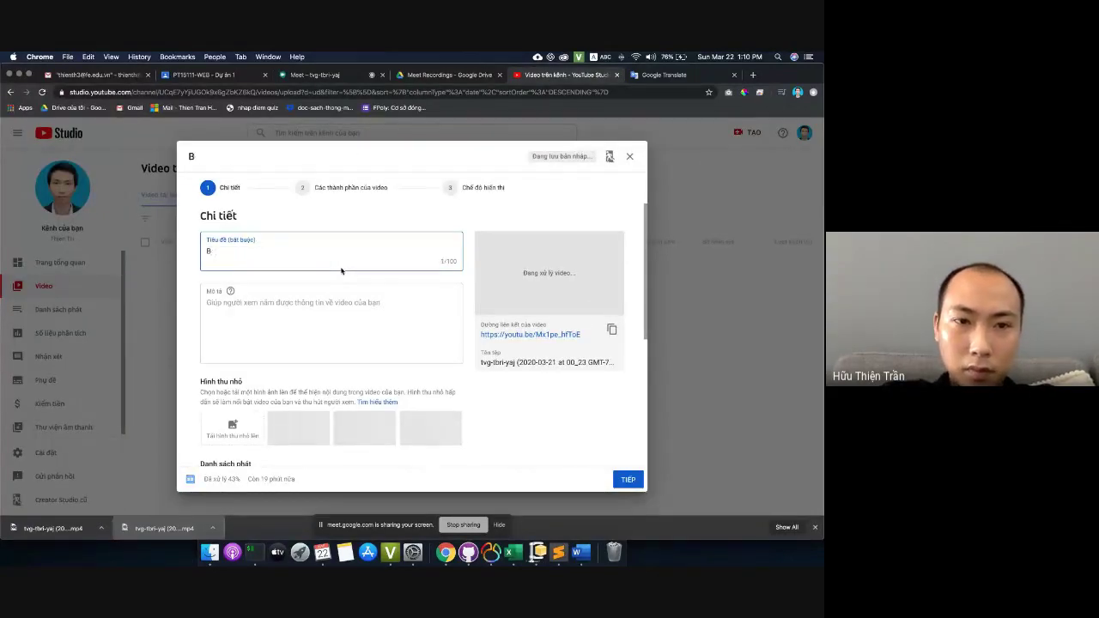
{"action": "type", "text": "uooir"}
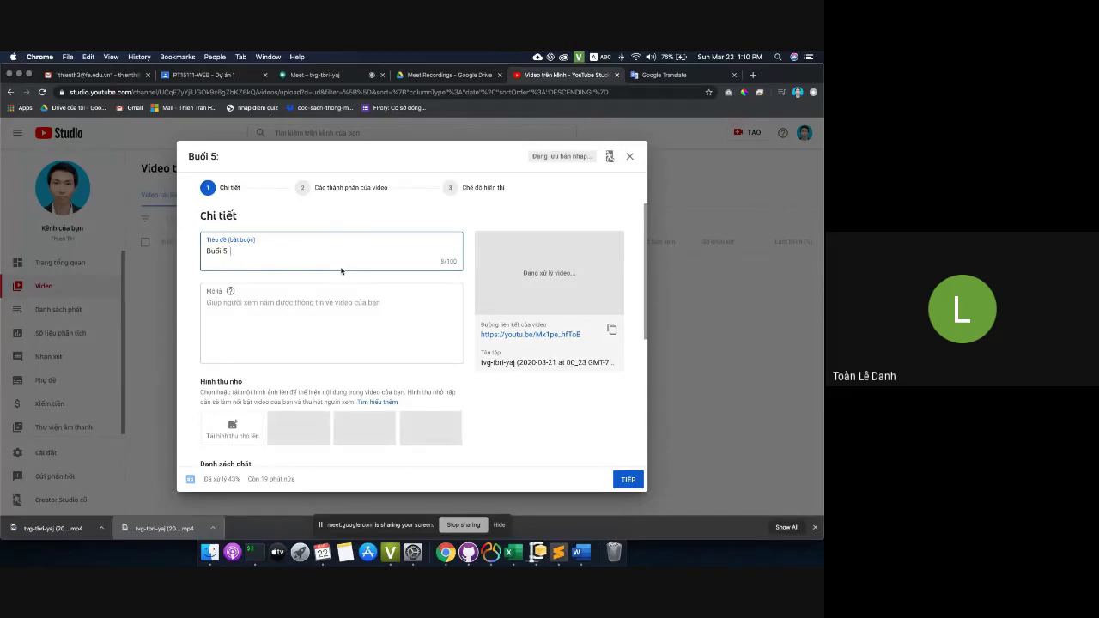
{"action": "type", "text": " 5: Angular Pipes & Routing"}
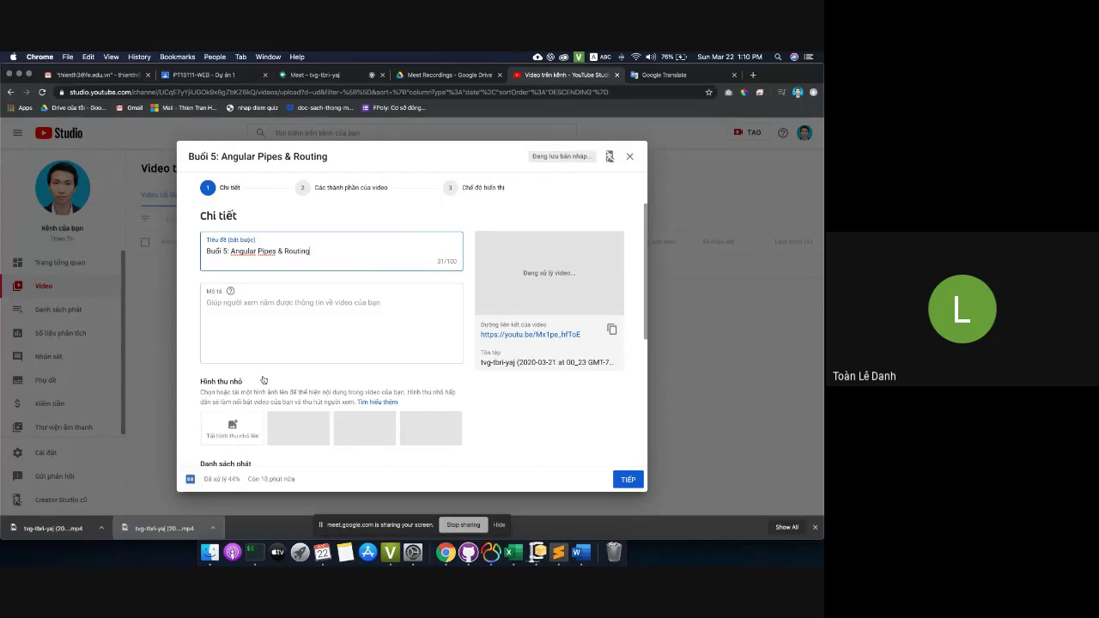
- Add the video to the "PT14306-UD - Frontend framework" playlist and copy its video link
{"action": "scroll", "coordinate": [262, 378], "scroll_direction": "down", "scroll_amount": 5}
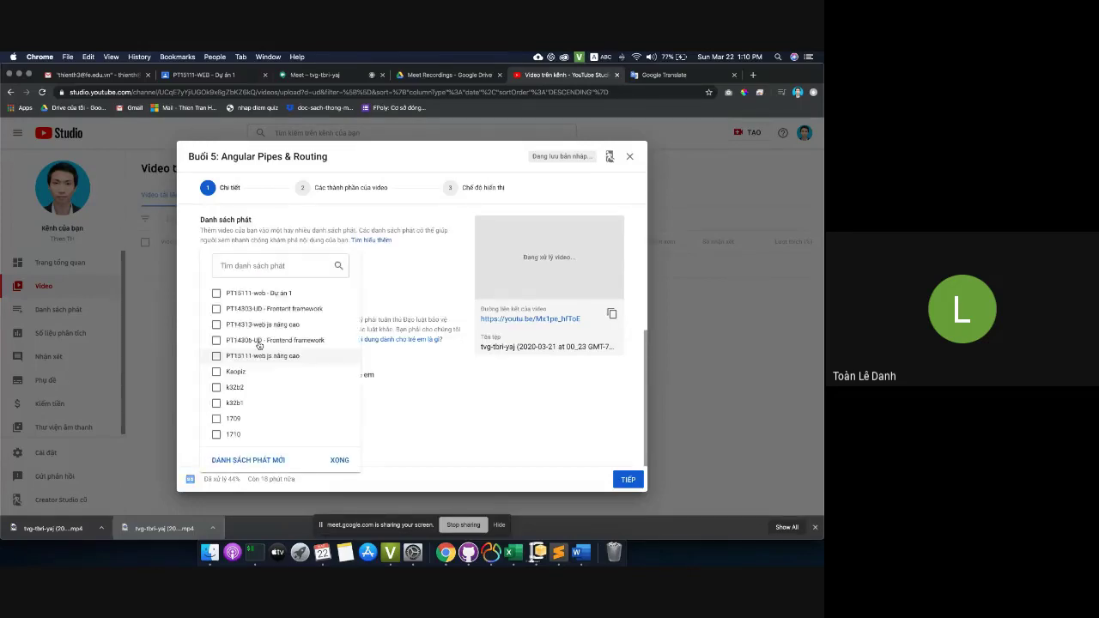
{"action": "scroll", "coordinate": [275, 343], "scroll_direction": "down", "scroll_amount": 5}
{"action": "scroll", "coordinate": [279, 336], "scroll_direction": "up", "scroll_amount": 5}
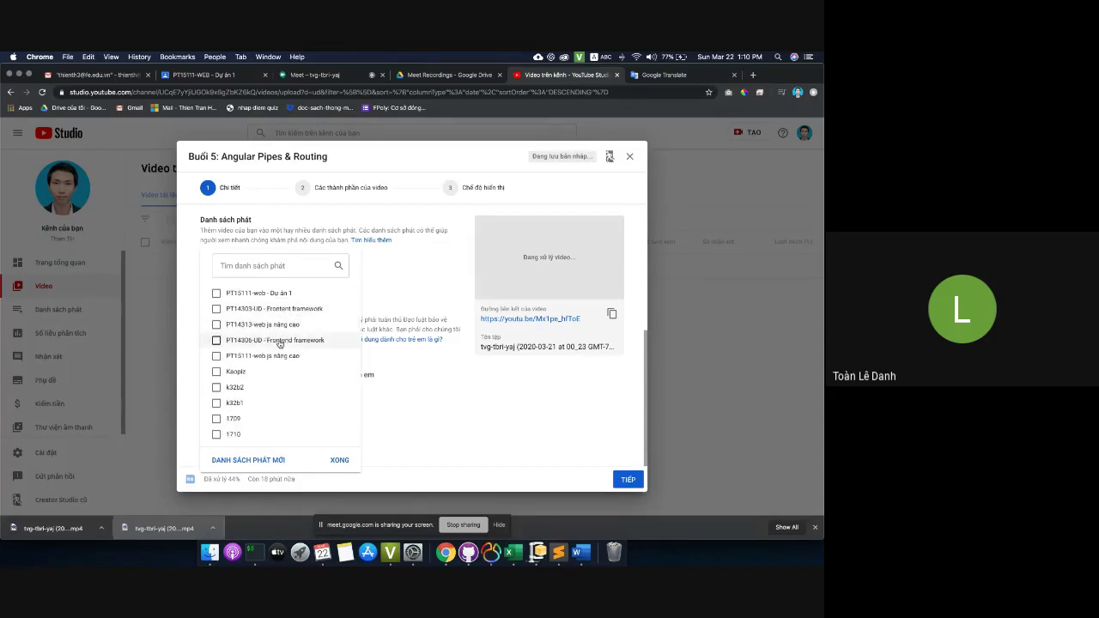
{"action": "left_click", "coordinate": [523, 394]}
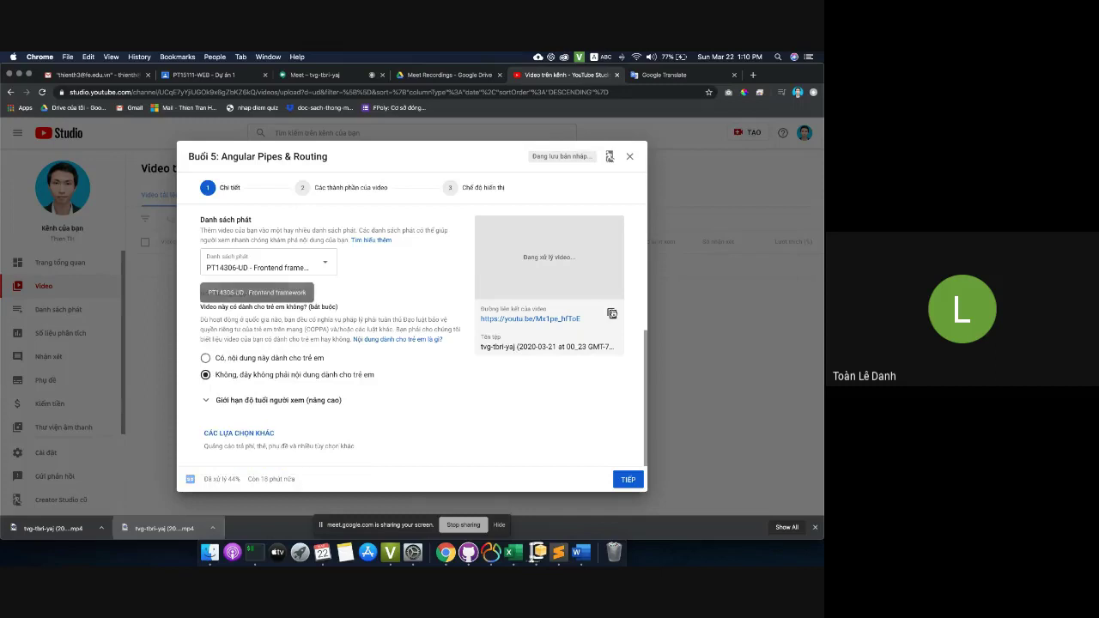
{"action": "left_click", "coordinate": [612, 313]}
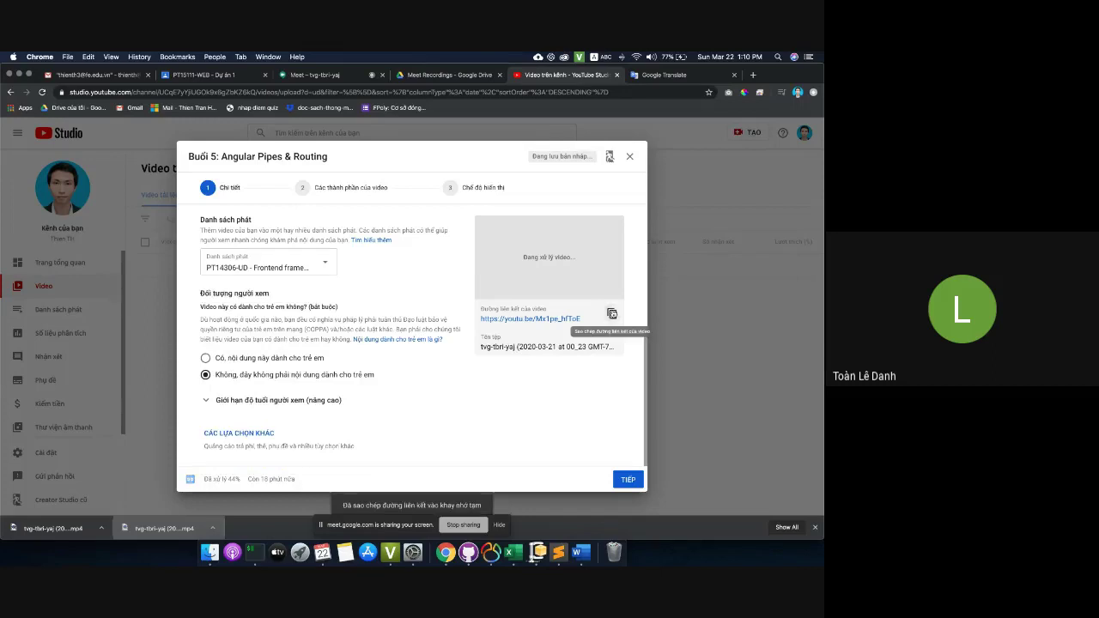
- Skip the video elements, set the visibility to public (Công khai) with an instant premiere, and publish the video
{"action": "left_click", "coordinate": [631, 481]}
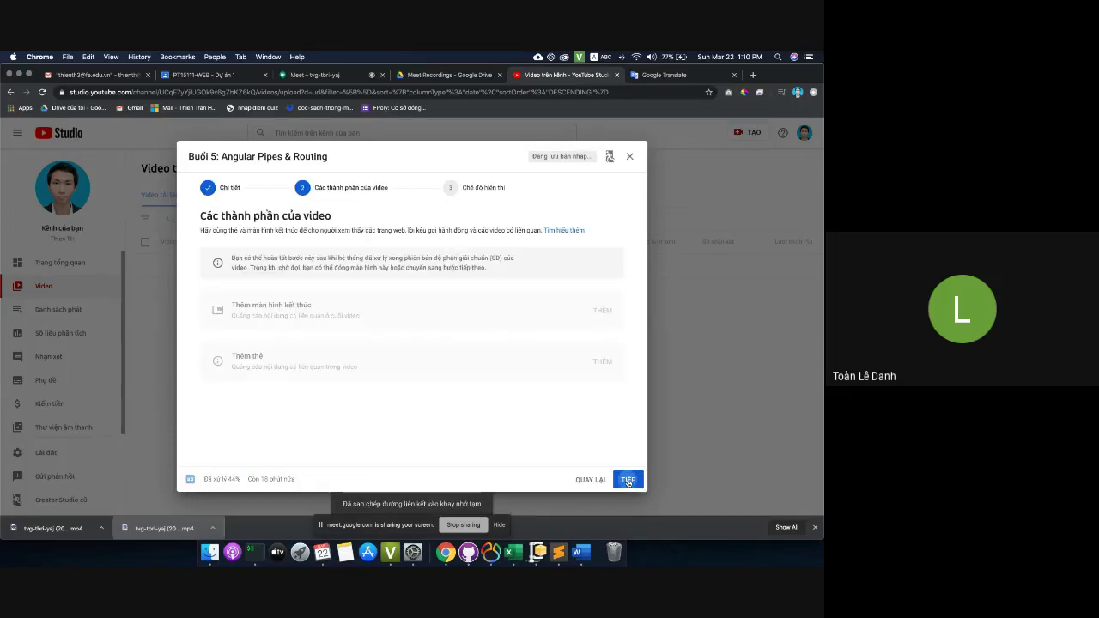
{"action": "left_click", "coordinate": [628, 481]}
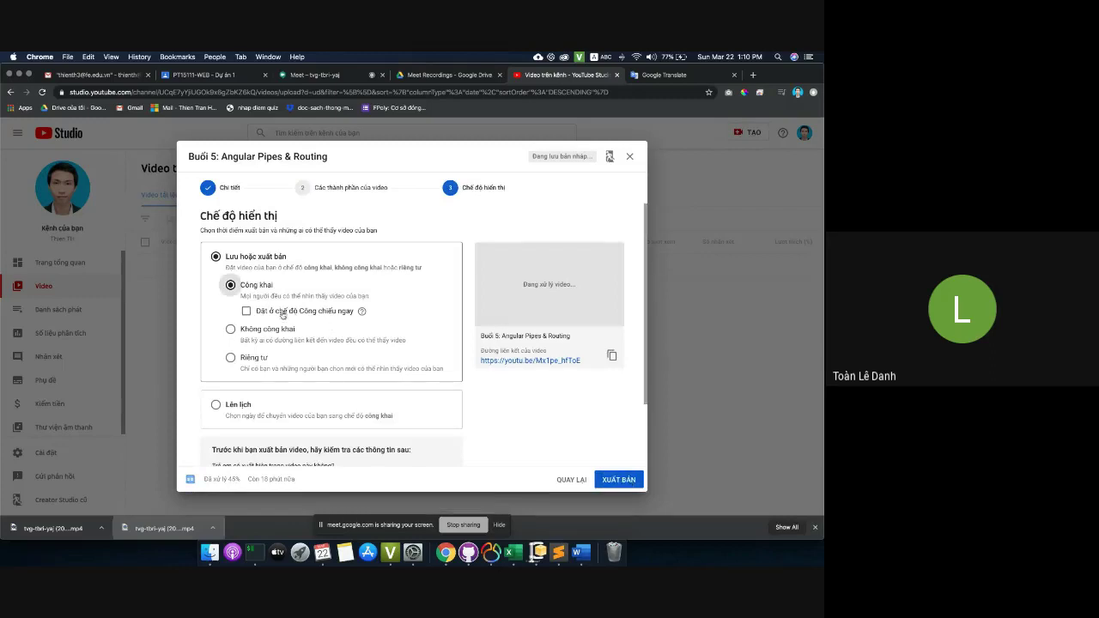
{"action": "left_click", "coordinate": [630, 480]}
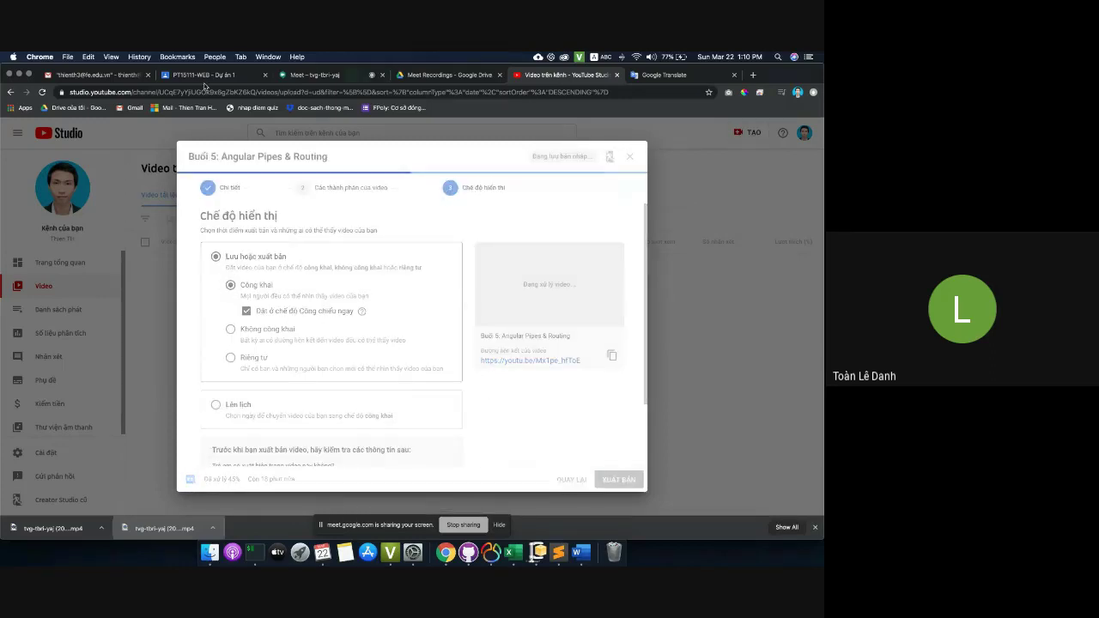
- In Google Classroom, open the PT14306-UD - Frontend framework class and write the announcement "Video buổi 5 của lớp các em nhé"
{"action": "left_click", "coordinate": [197, 76]}
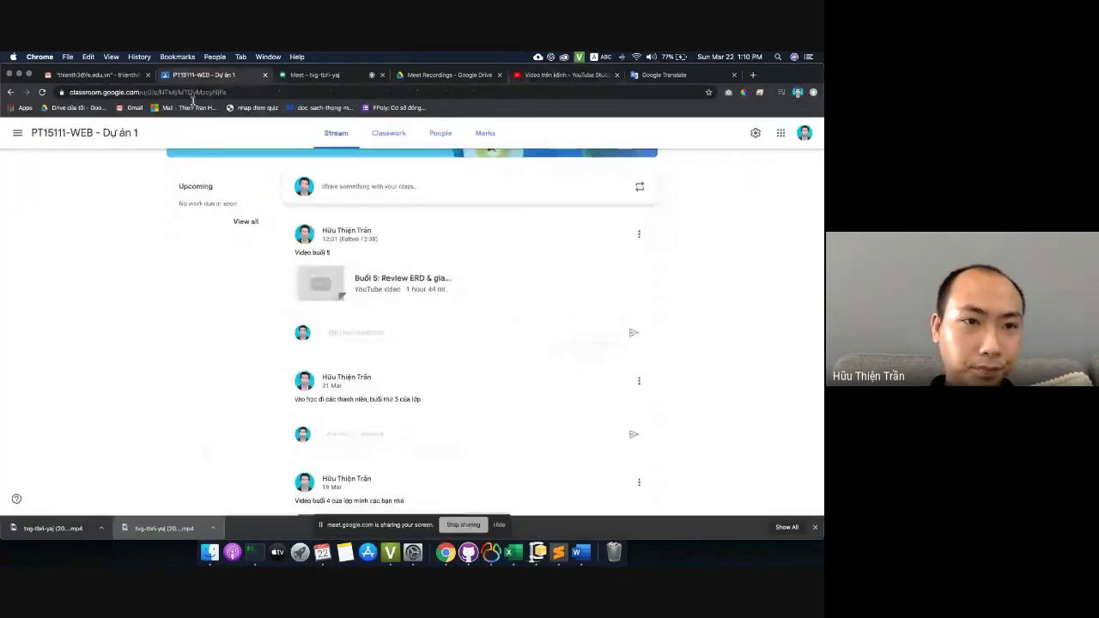
{"action": "left_click", "coordinate": [18, 132]}
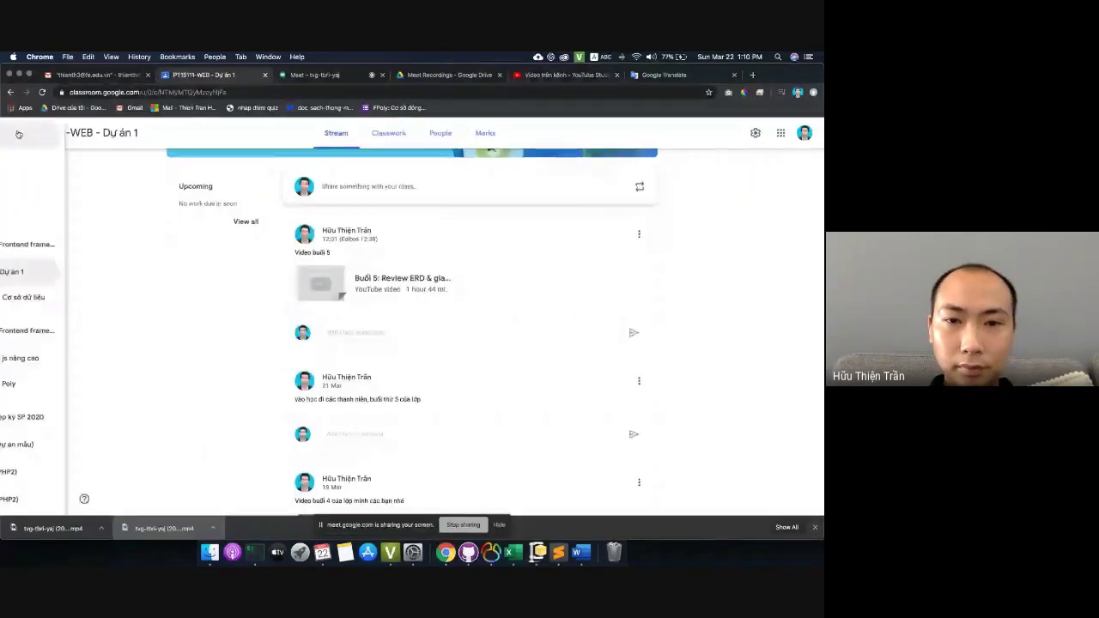
{"action": "left_click", "coordinate": [78, 243]}
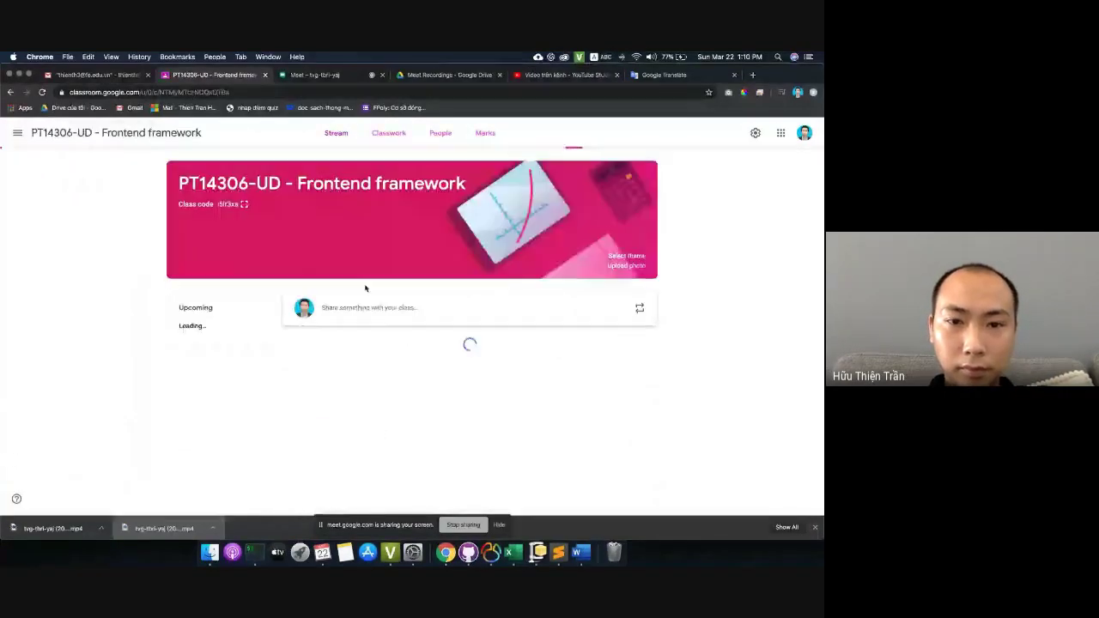
{"action": "left_click", "coordinate": [418, 312]}
{"action": "scroll", "coordinate": [420, 312], "scroll_direction": "down", "scroll_amount": 3}
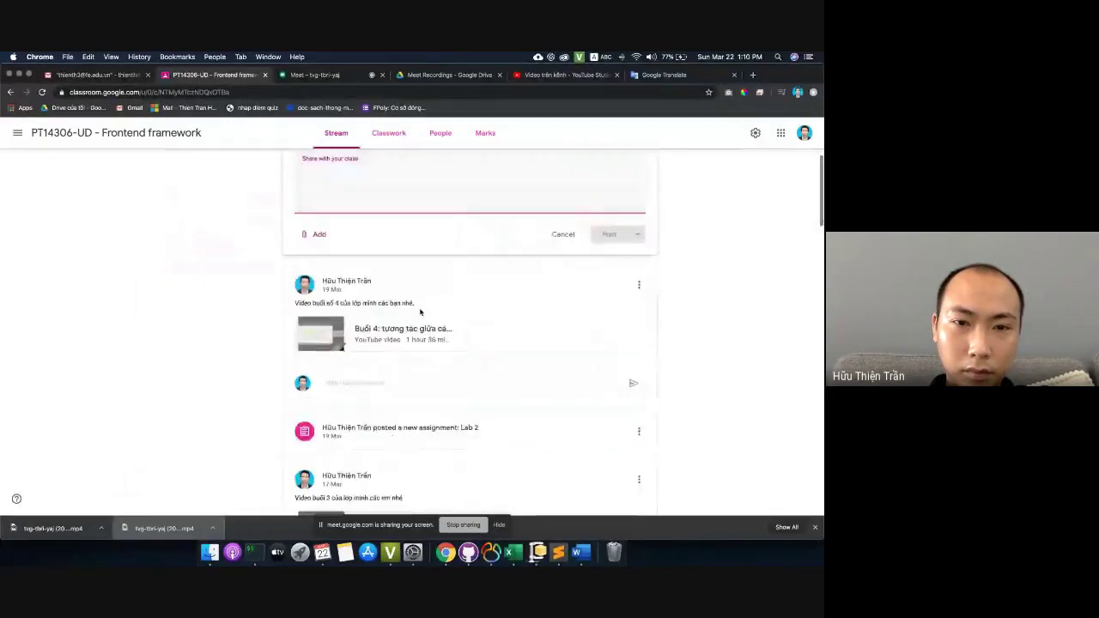
{"action": "type", "text": "Video buổi 5 của lớp các em nhé"}
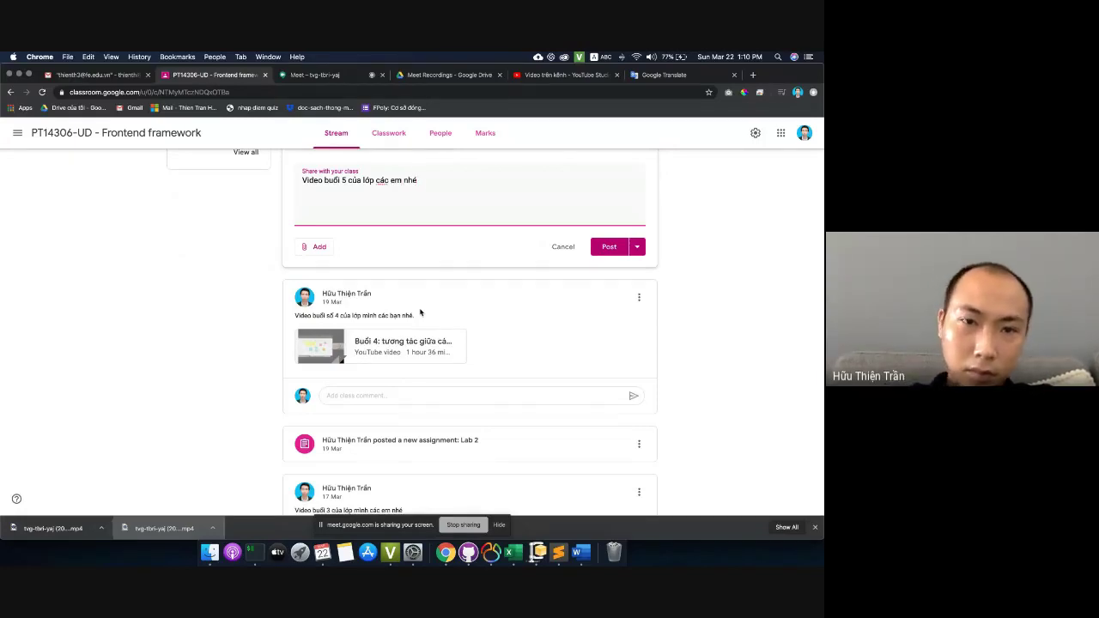
- Attach the "Buổi 5: Angular Pipes & Routing" YouTube video to the announcement using the copied link, and post it
{"action": "left_click", "coordinate": [313, 247]}
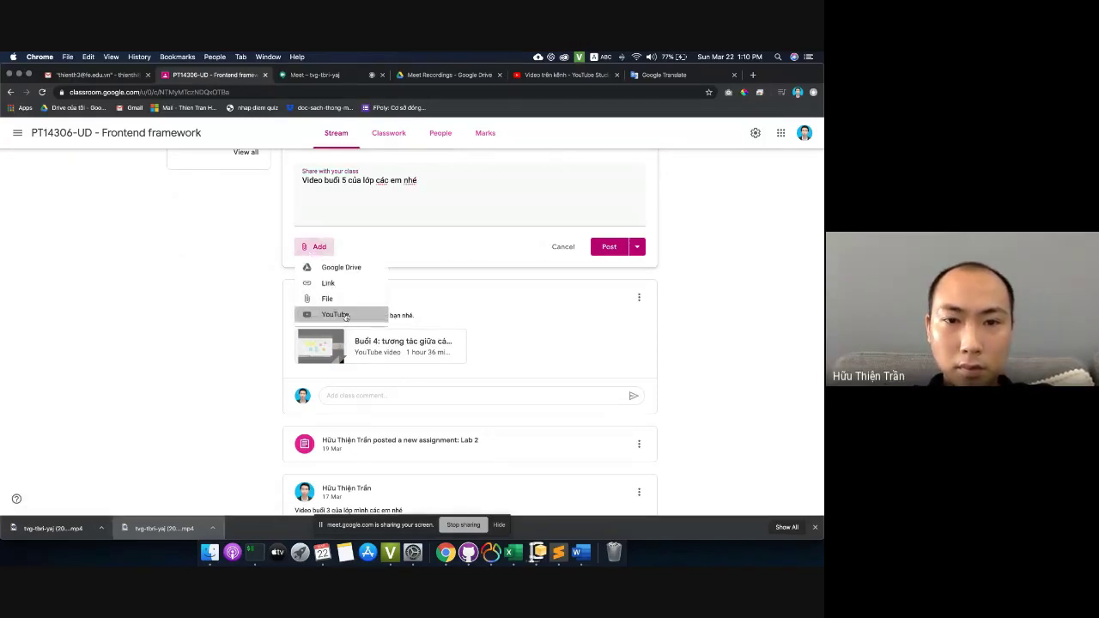
{"action": "left_click", "coordinate": [347, 315]}
{"action": "left_click", "coordinate": [349, 226]}
{"action": "key", "text": "super+v"}
{"action": "key", "text": "Return"}
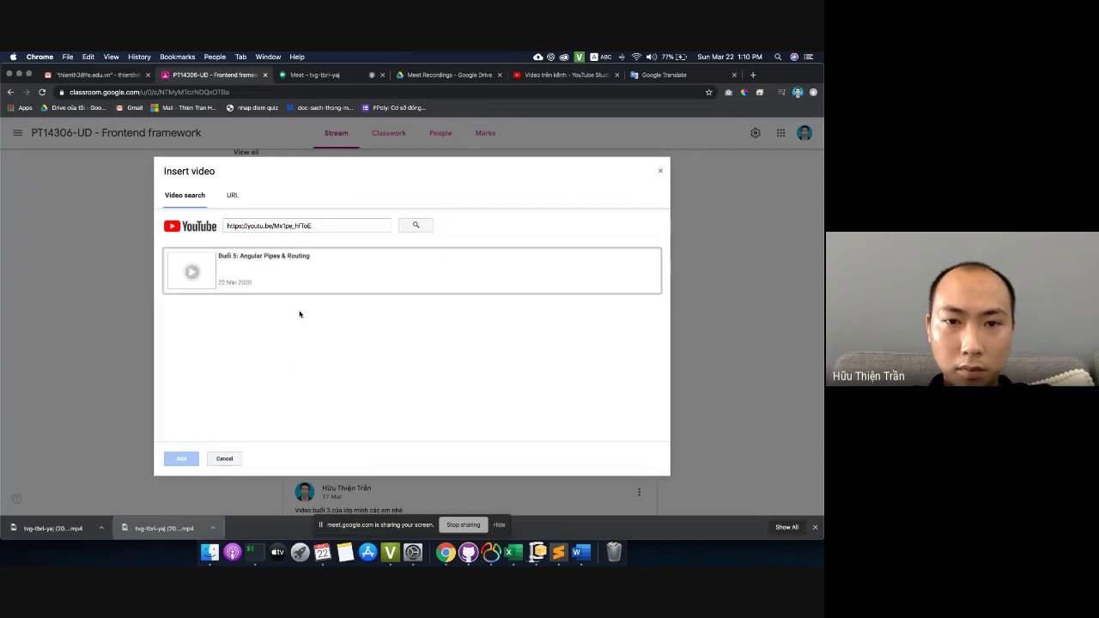
{"action": "left_click", "coordinate": [181, 459]}
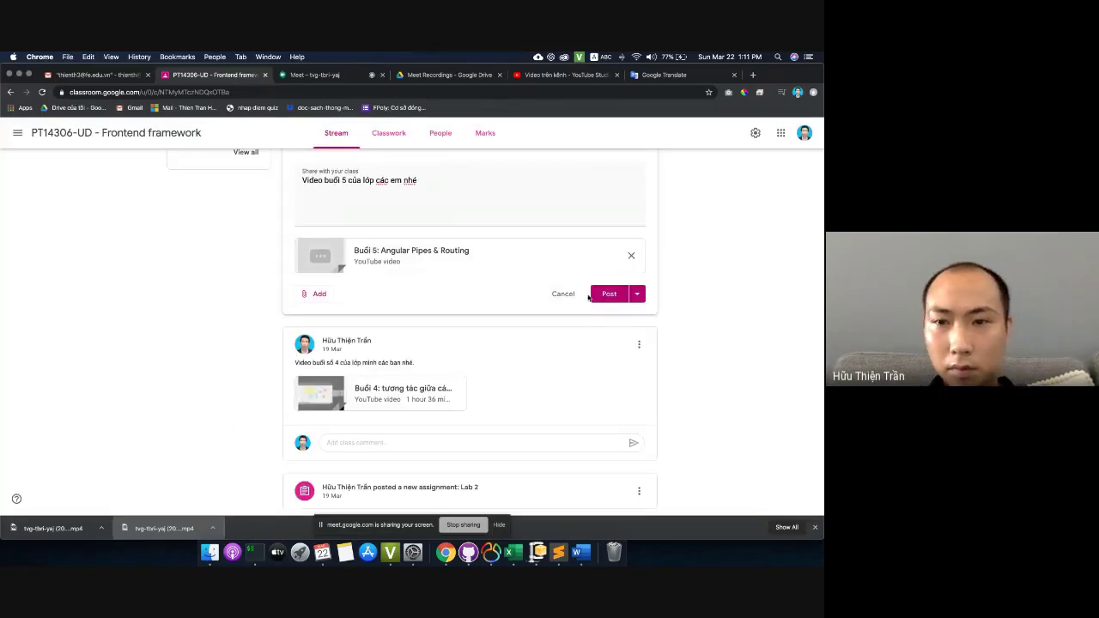
{"action": "left_click", "coordinate": [599, 294]}
- Switch to the Google Meet call and open the Hotel Zante template and Lucidchart document links last shared in the chat
{"action": "left_click", "coordinate": [323, 75]}
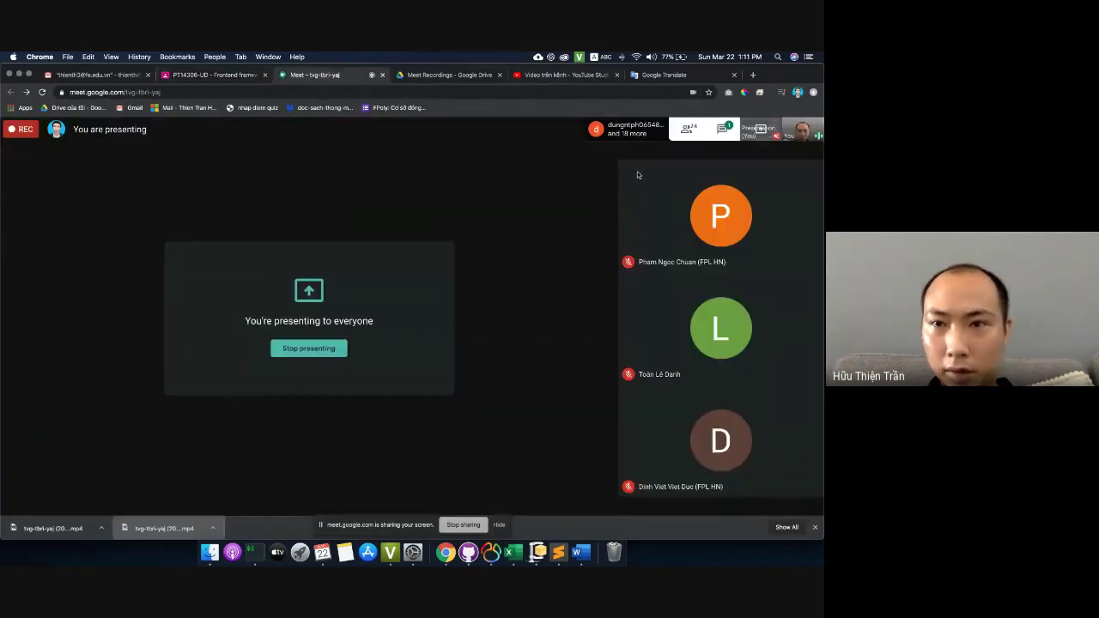
{"action": "left_click", "coordinate": [724, 131]}
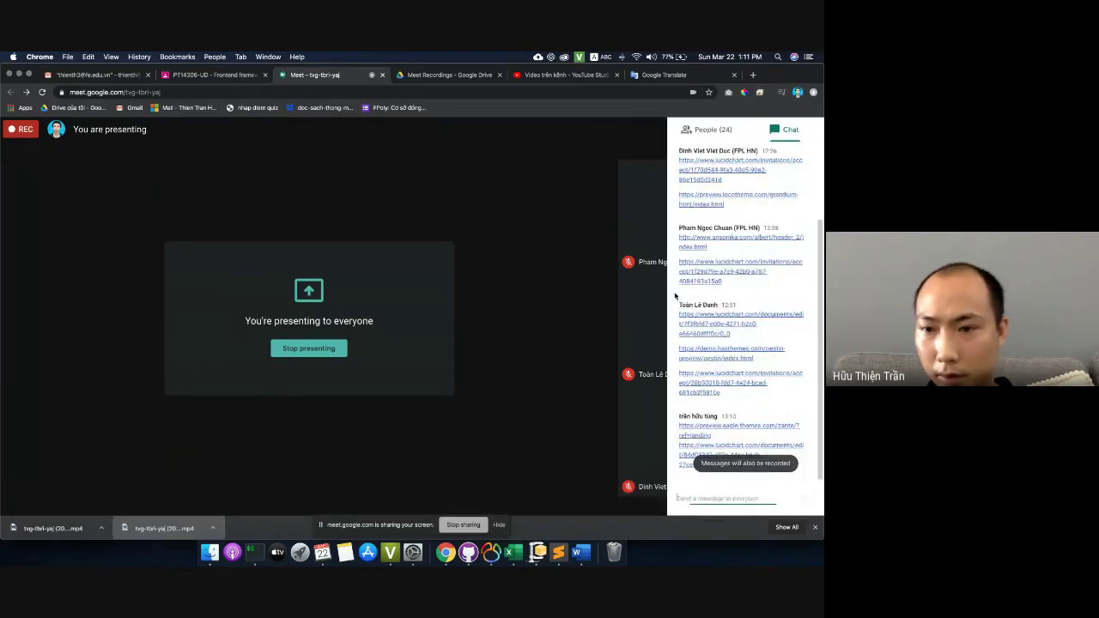
{"action": "left_click", "coordinate": [744, 425]}
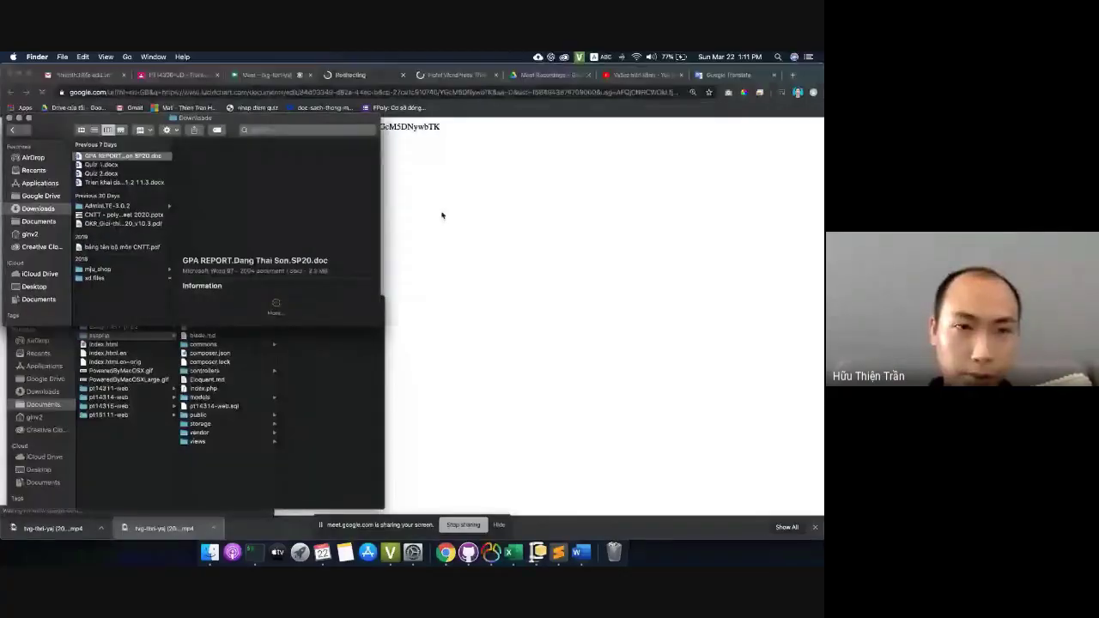
{"action": "left_click", "coordinate": [422, 203]}
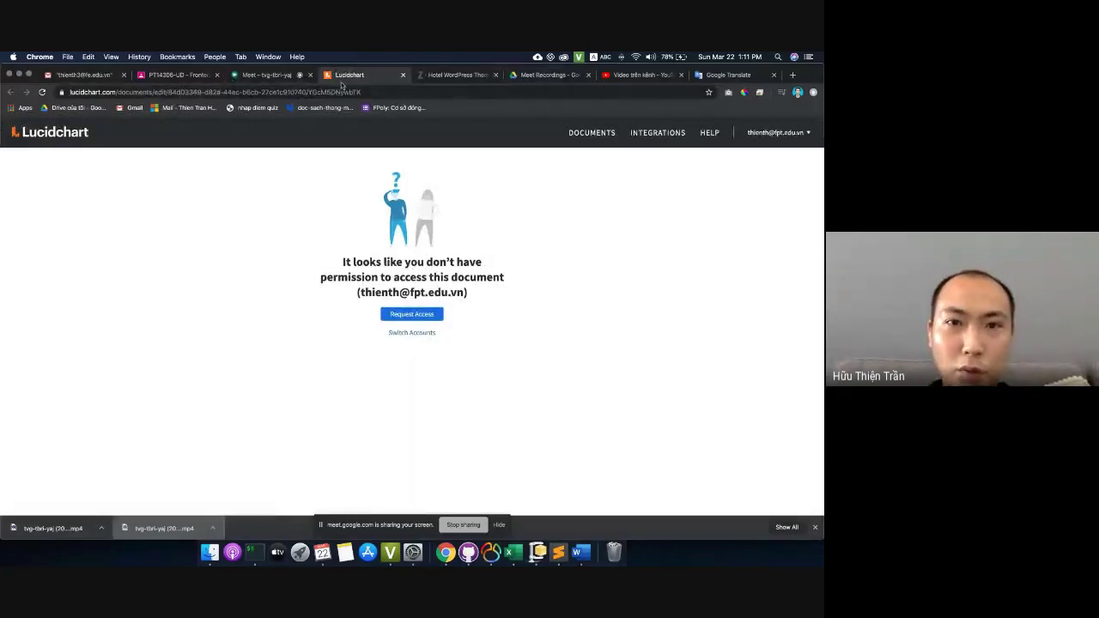
- Remove both 2020-03-21 meeting files from the Meet Recordings folder in Google Drive
{"action": "left_click", "coordinate": [550, 74]}
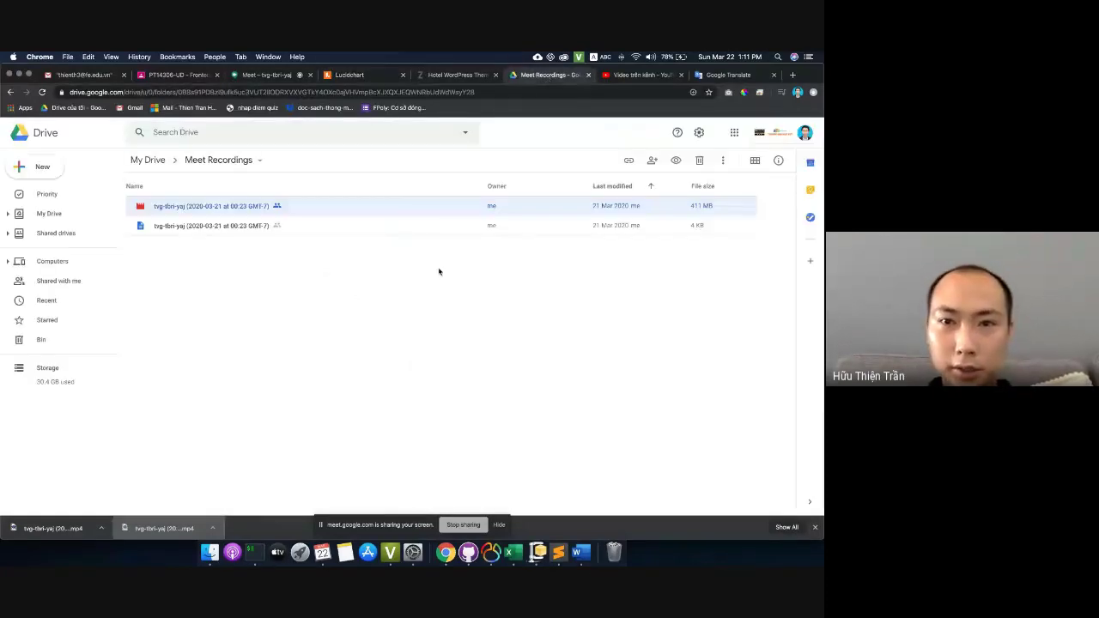
{"action": "right_click", "coordinate": [328, 215]}
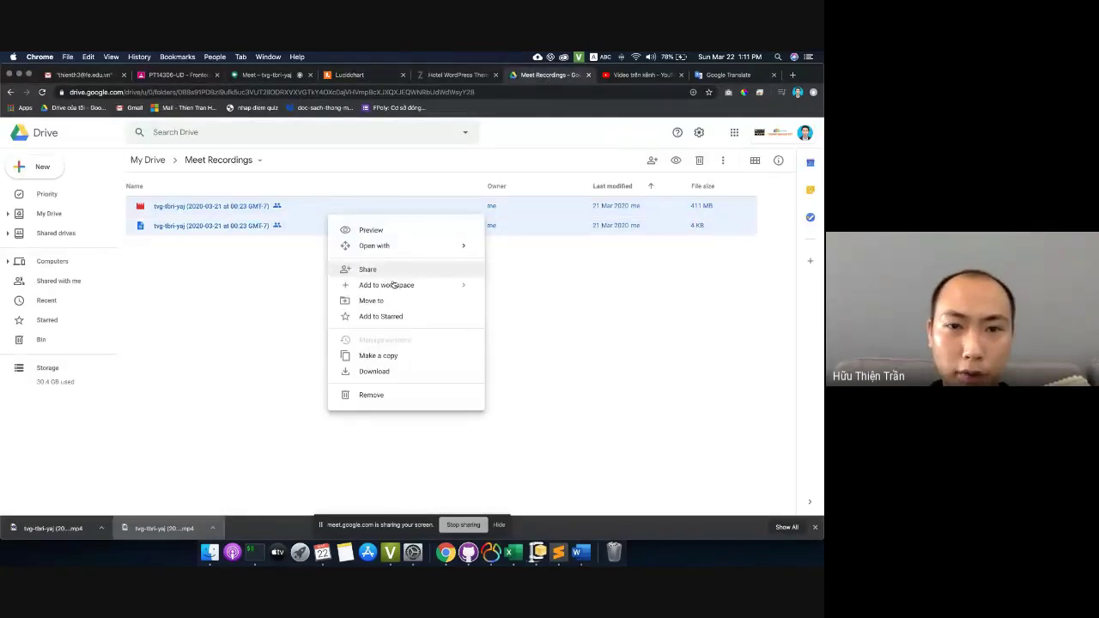
{"action": "left_click", "coordinate": [378, 396]}
- Look through the Hotel Zante template's home page, covering its rooms, services, places, blog and footer sections
{"action": "left_click", "coordinate": [445, 76]}
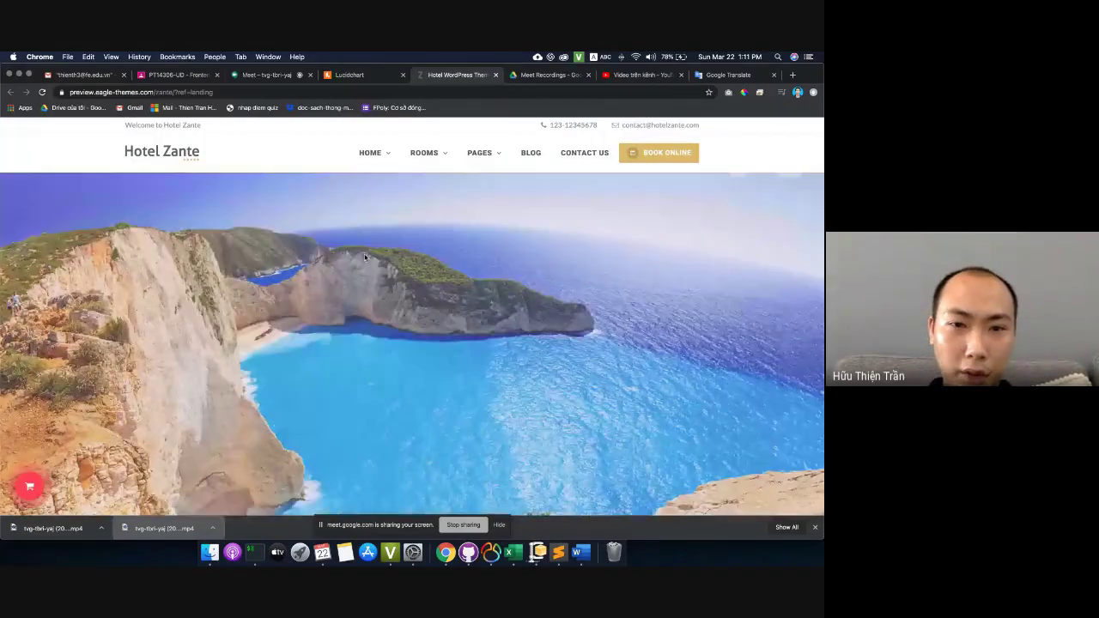
{"action": "scroll", "coordinate": [365, 256], "scroll_direction": "down", "scroll_amount": 10}
{"action": "scroll", "coordinate": [364, 257], "scroll_direction": "down", "scroll_amount": 3}
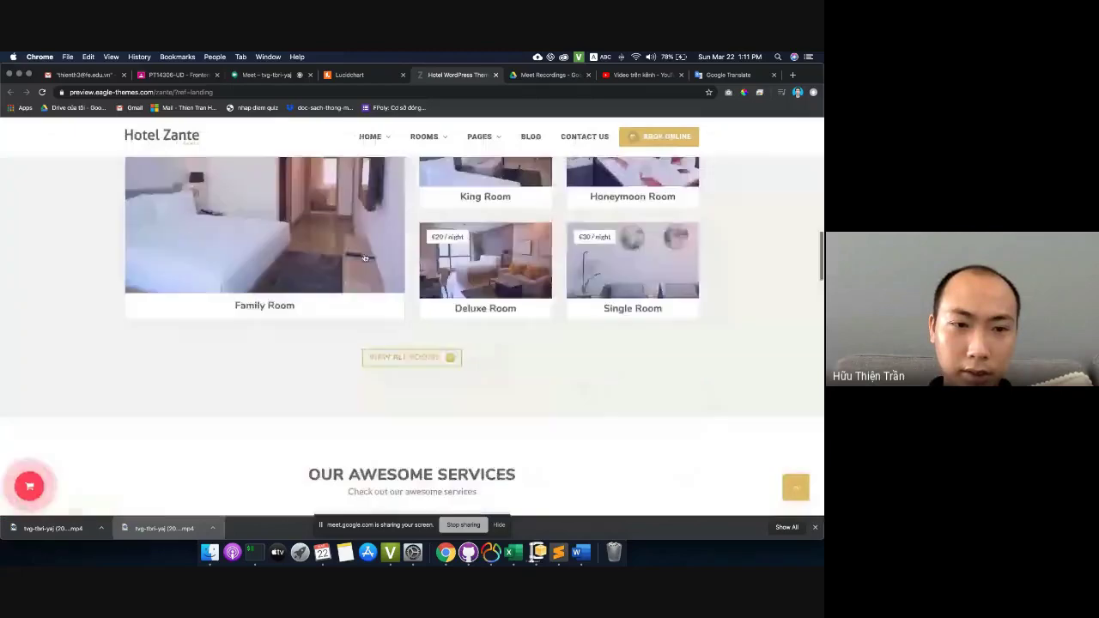
{"action": "scroll", "coordinate": [364, 257], "scroll_direction": "down", "scroll_amount": 10}
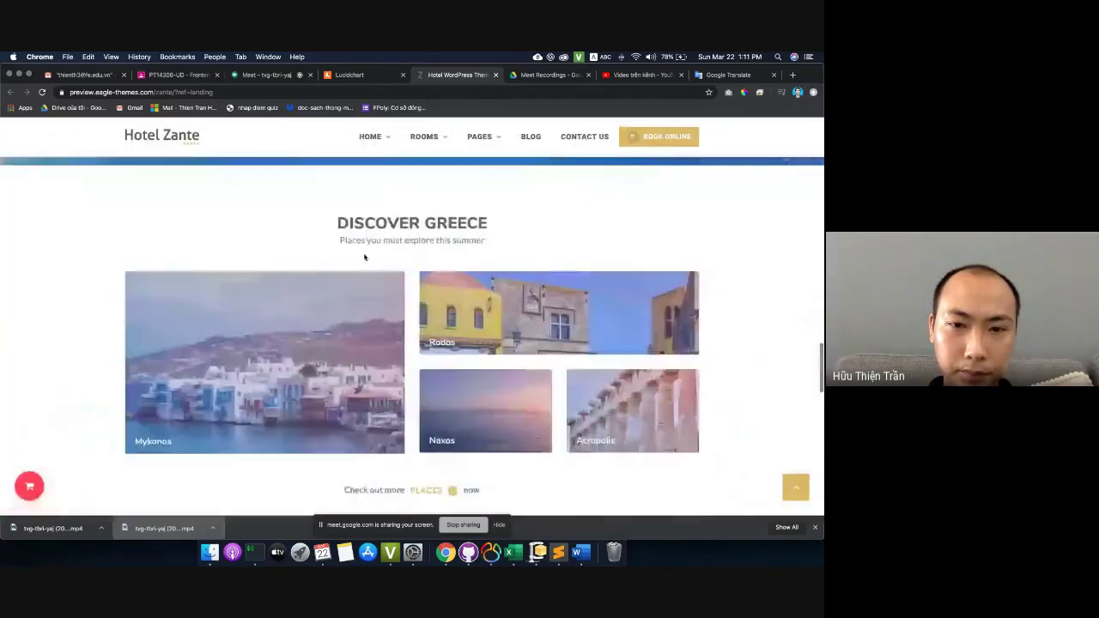
{"action": "scroll", "coordinate": [364, 257], "scroll_direction": "down", "scroll_amount": 15}
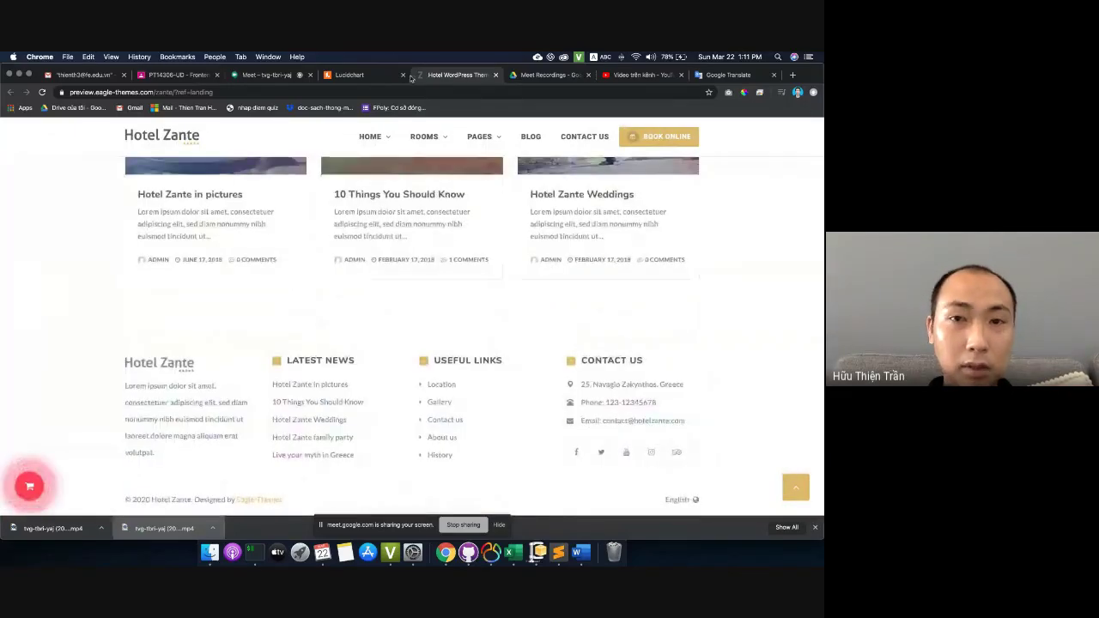
- Check the shared Lucidchart page against the links in the Google Meet chat, and close the chat
{"action": "left_click", "coordinate": [358, 79]}
{"action": "left_click", "coordinate": [284, 78]}
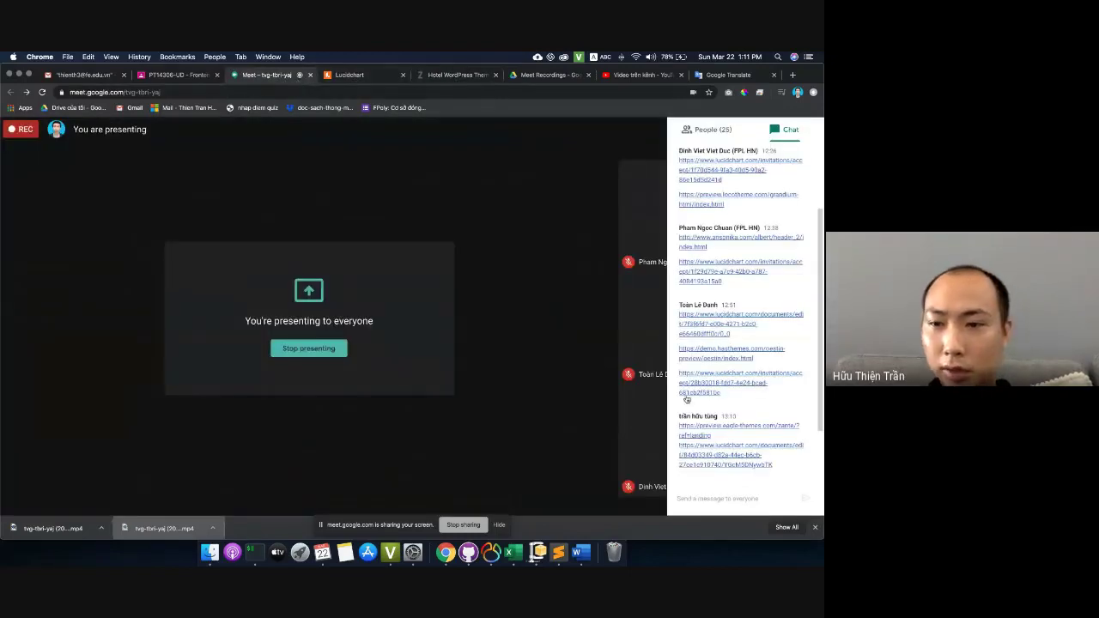
{"action": "left_click", "coordinate": [550, 282]}
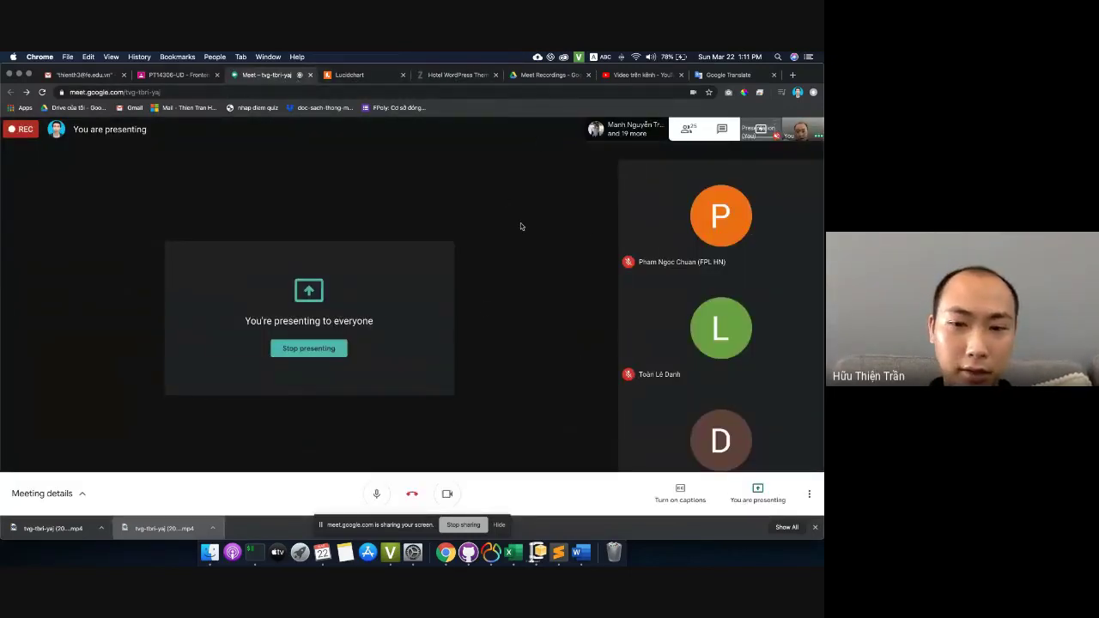
- Dismiss the video processing dialog in YouTube Studio and return to the shared Lucidchart page
{"action": "left_click", "coordinate": [640, 76]}
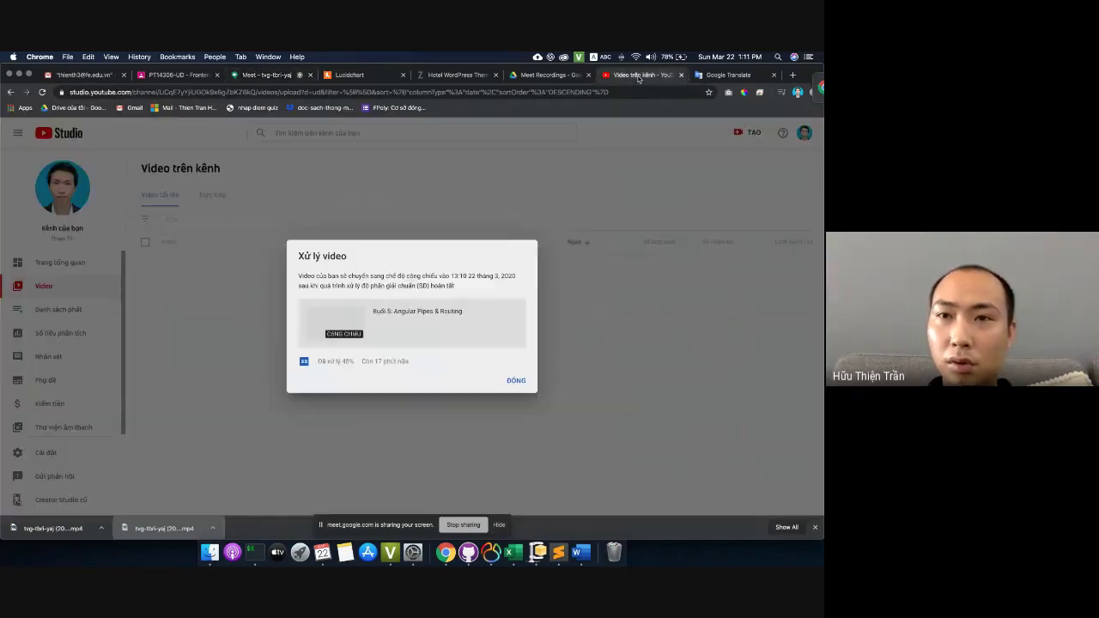
{"action": "left_click", "coordinate": [516, 382]}
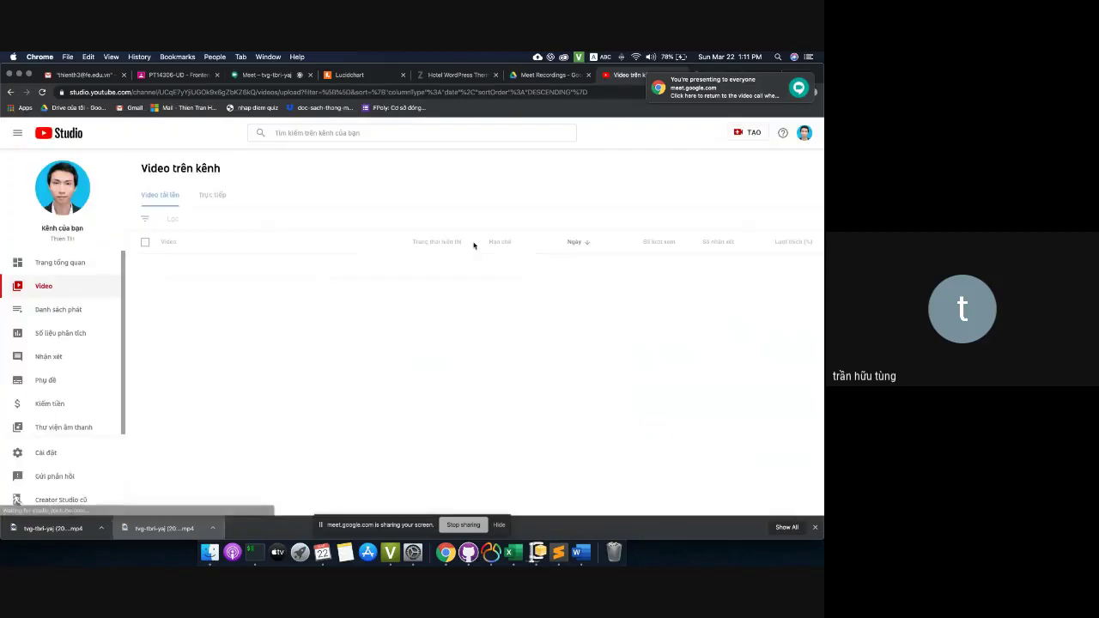
{"action": "left_click", "coordinate": [359, 76]}
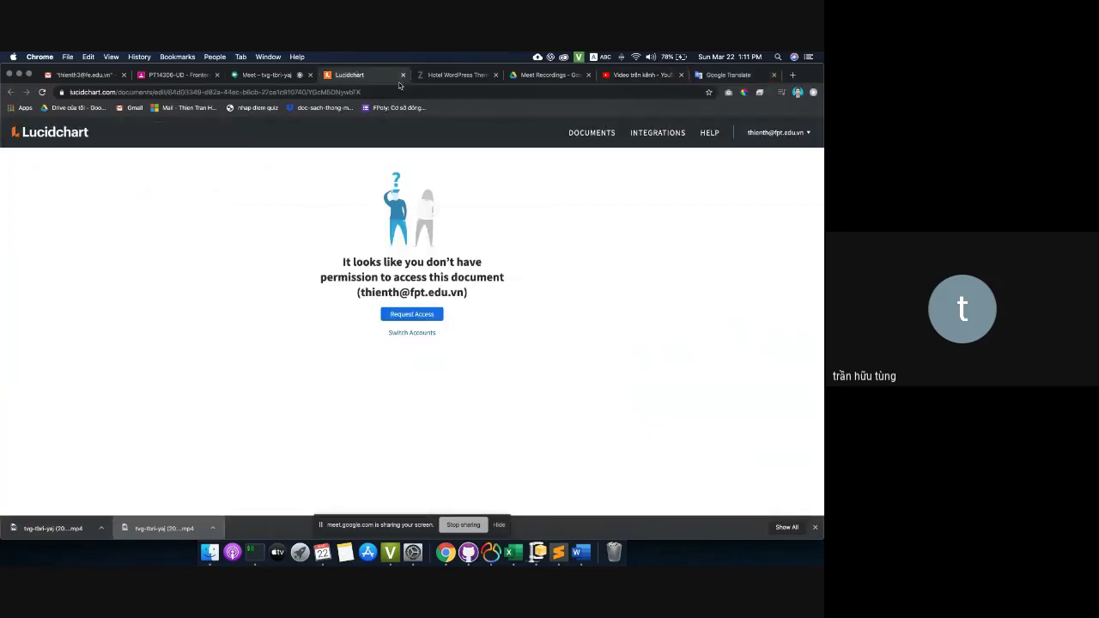
- Return to the Google Meet call, check its chat, and open the call's layout options
{"action": "left_click", "coordinate": [275, 76]}
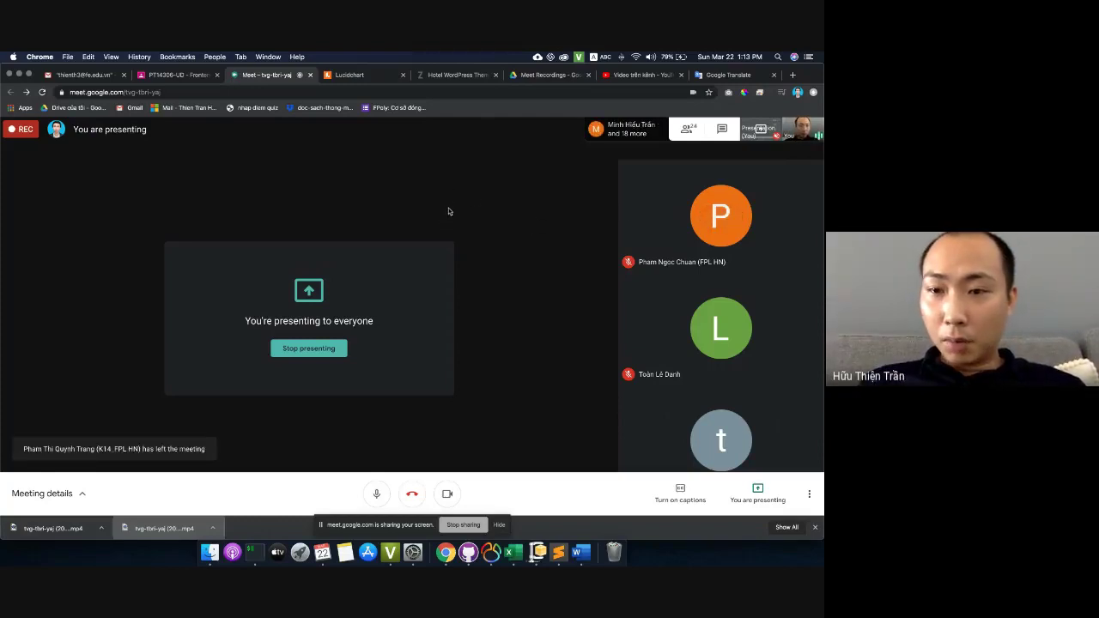
{"action": "left_click", "coordinate": [723, 129]}
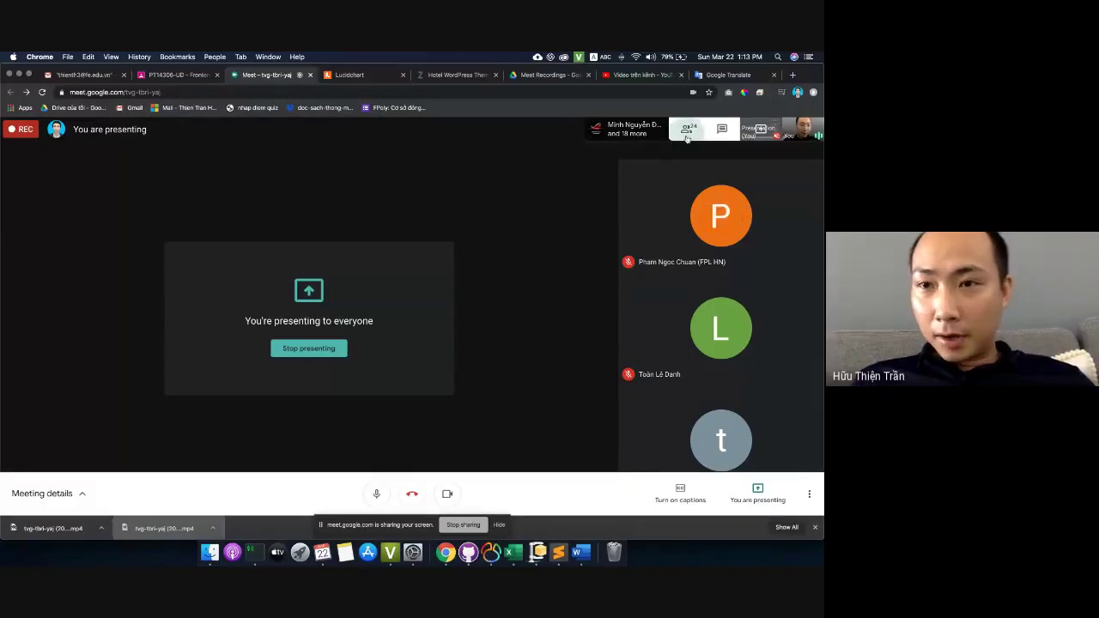
{"action": "left_click", "coordinate": [809, 497]}
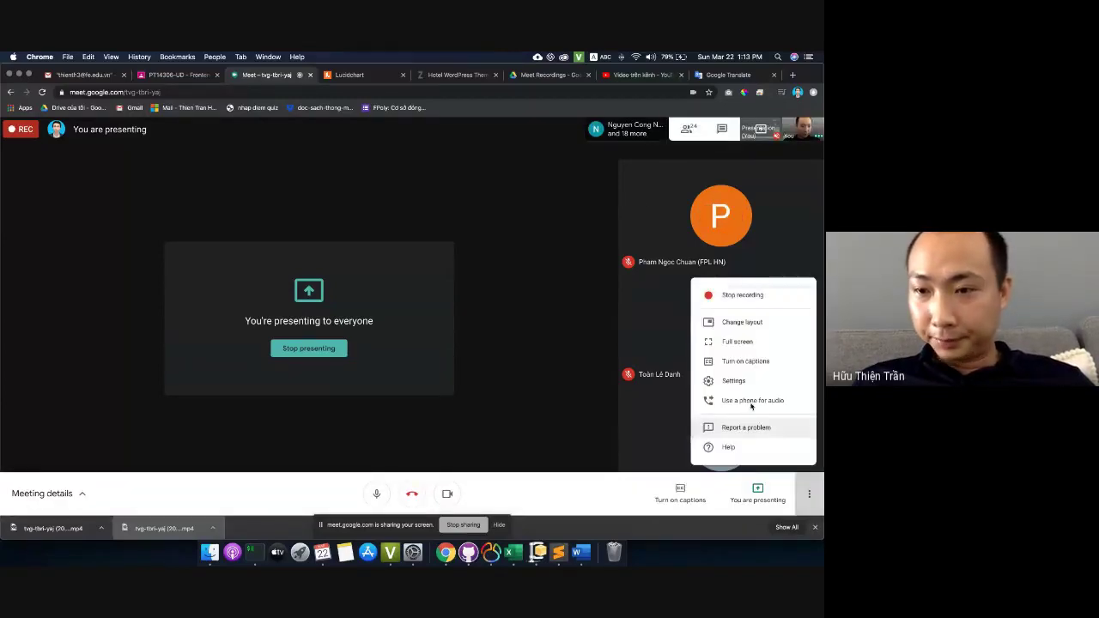
{"action": "left_click", "coordinate": [735, 323]}
{"action": "left_click", "coordinate": [352, 303]}
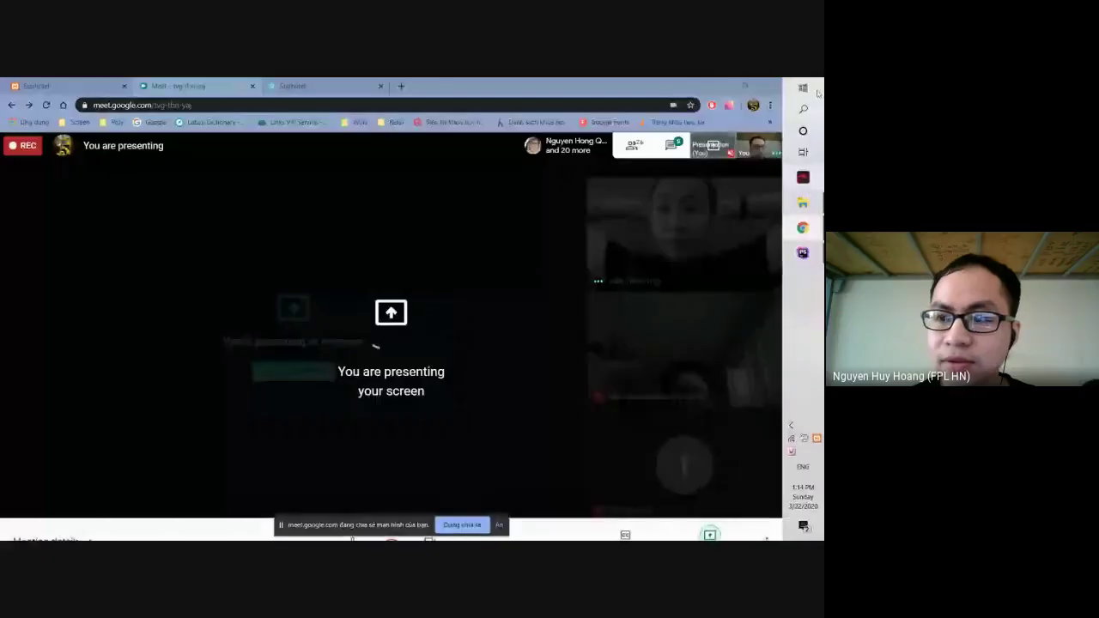
- Launch Navicat Premium, open the hotel-manager database on the Localhost connection, and hide the screen-sharing bar
{"action": "key", "text": "super"}
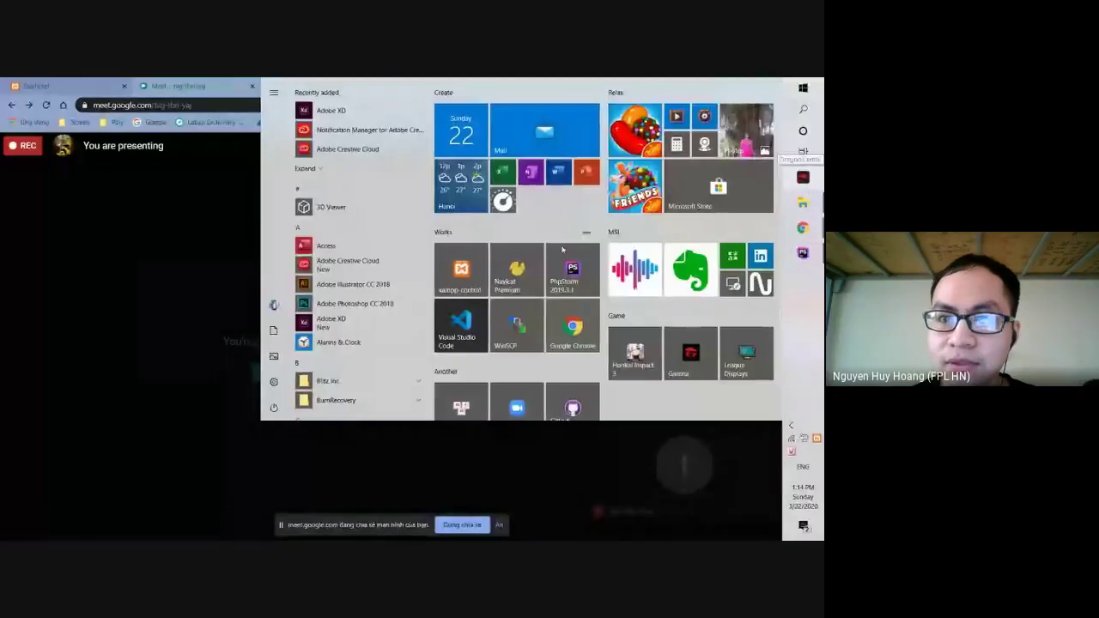
{"action": "left_click", "coordinate": [518, 273]}
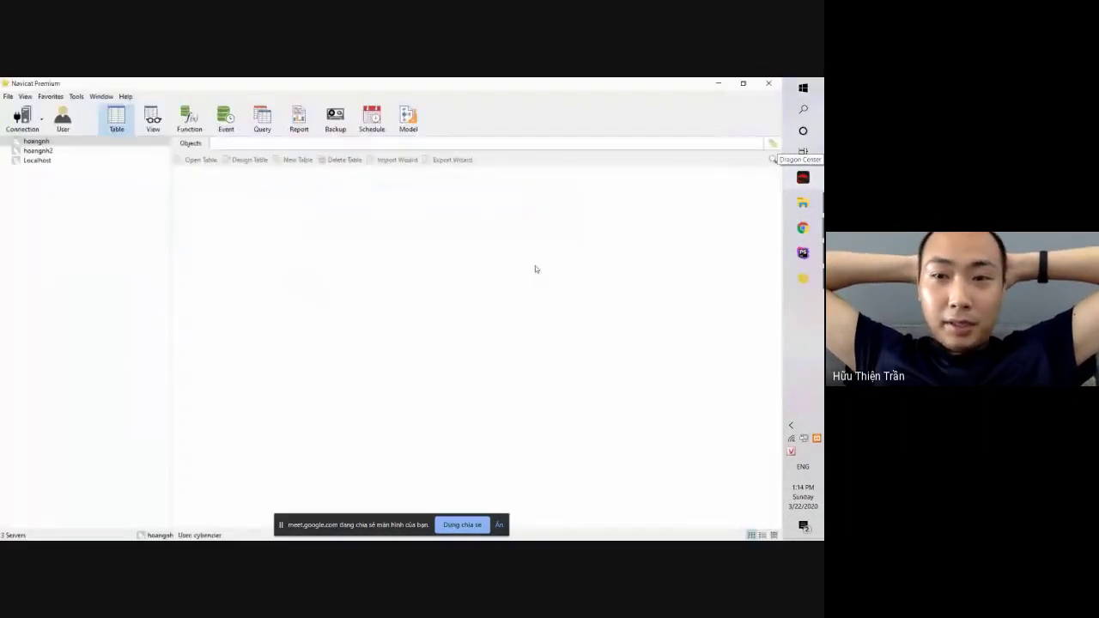
{"action": "double_click", "coordinate": [49, 160]}
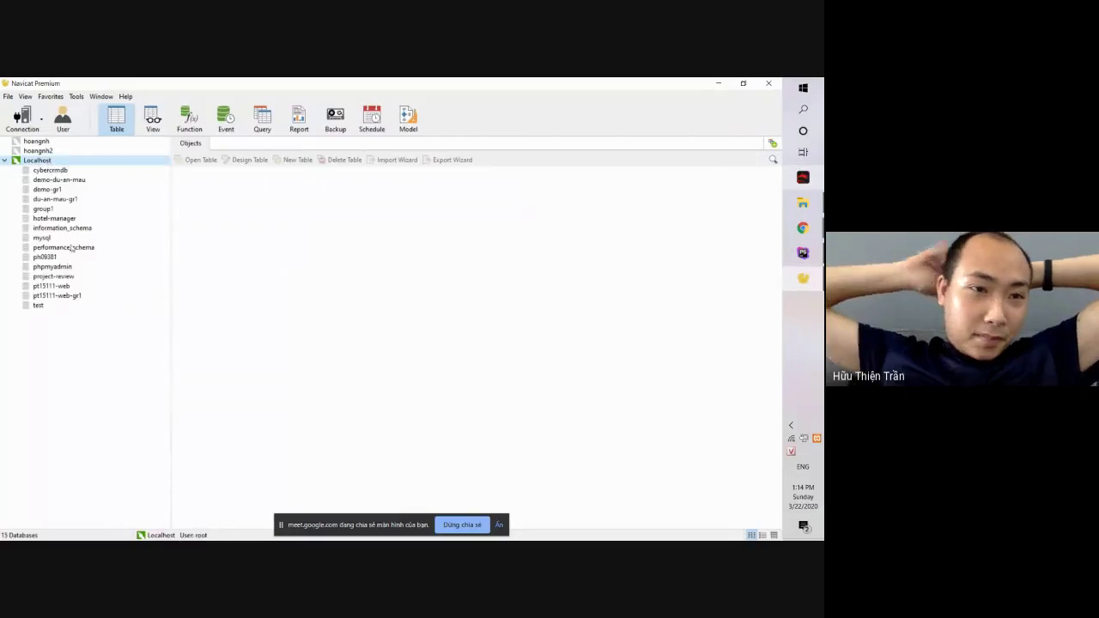
{"action": "double_click", "coordinate": [54, 218]}
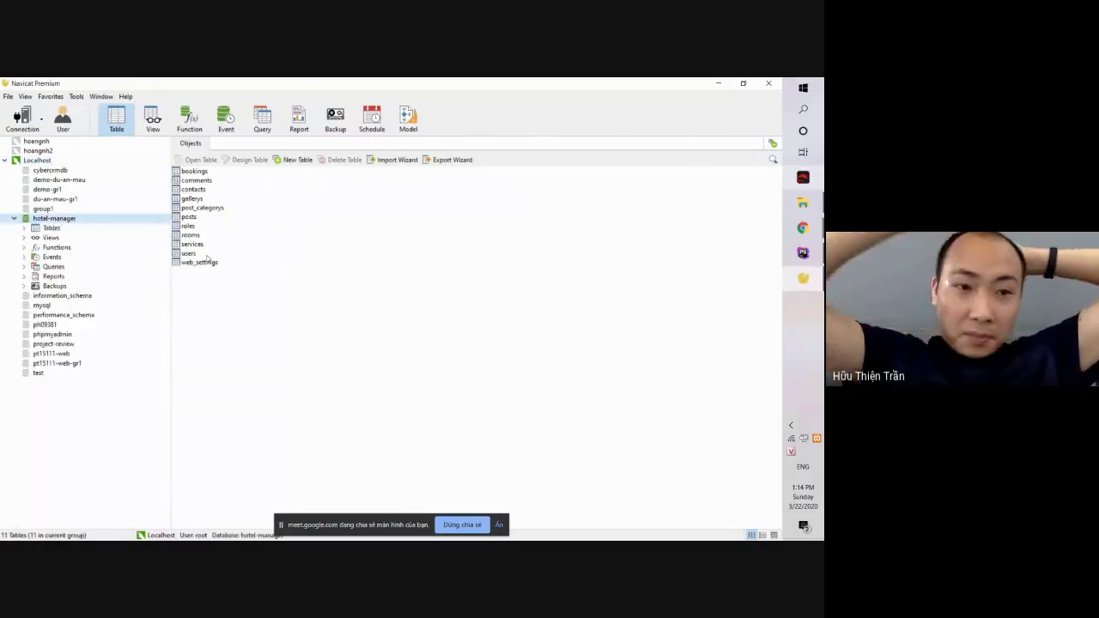
{"action": "left_click_drag", "start_coordinate": [235, 281], "coordinate": [177, 169]}
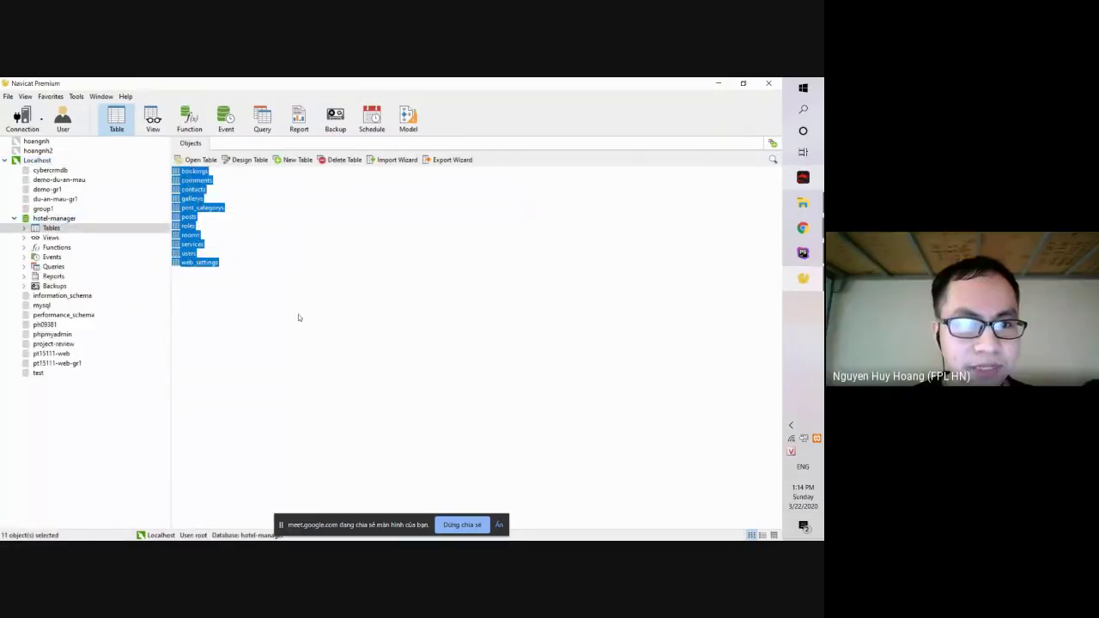
{"action": "left_click", "coordinate": [309, 319]}
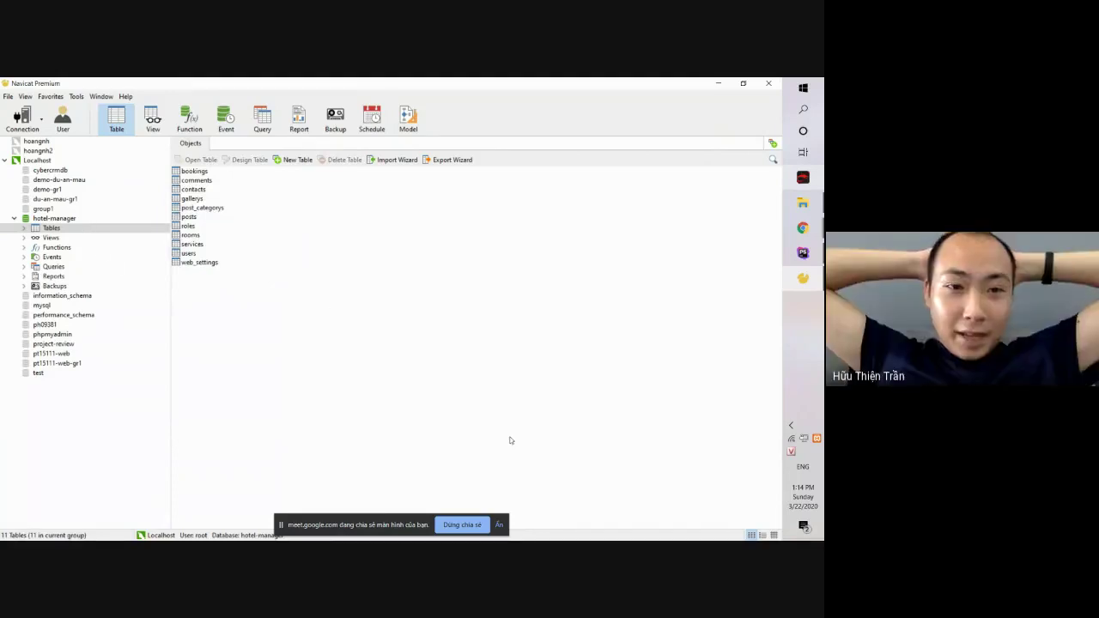
{"action": "left_click", "coordinate": [499, 524]}
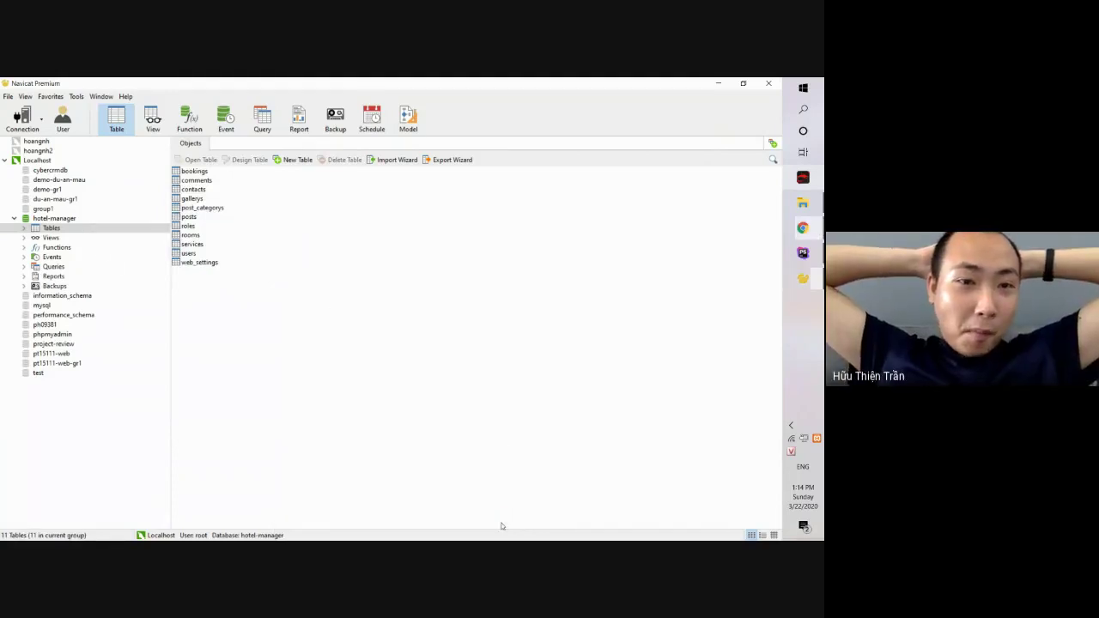
- Open the post_categorys table's data, expand the hotel-manager tables, and point out web_settings, bookings, contacts and comments
{"action": "double_click", "coordinate": [210, 208]}
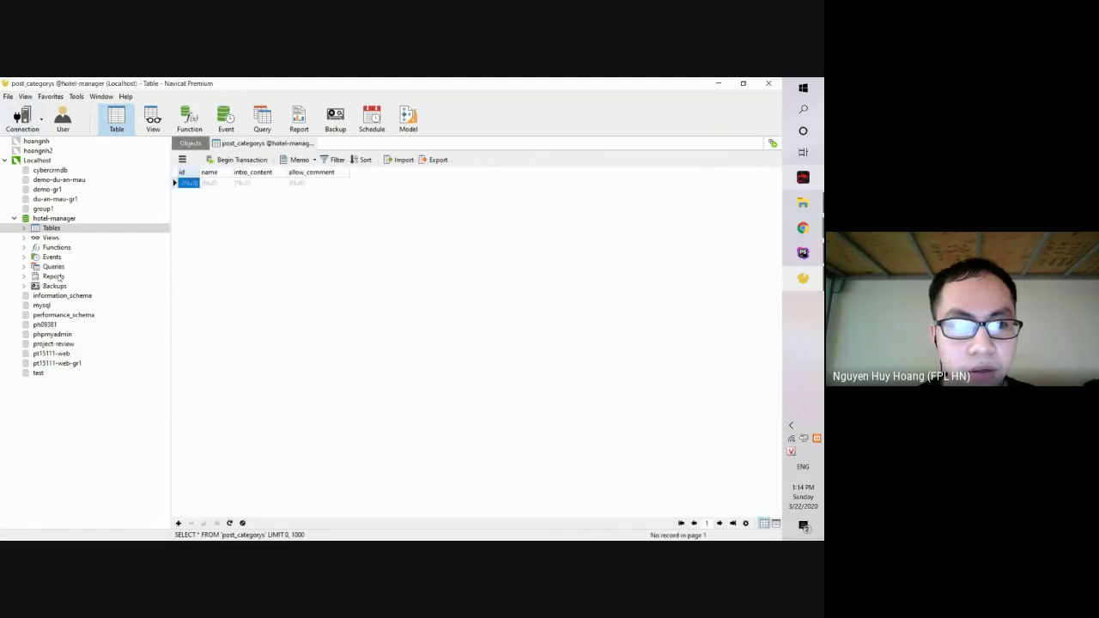
{"action": "left_click", "coordinate": [23, 229]}
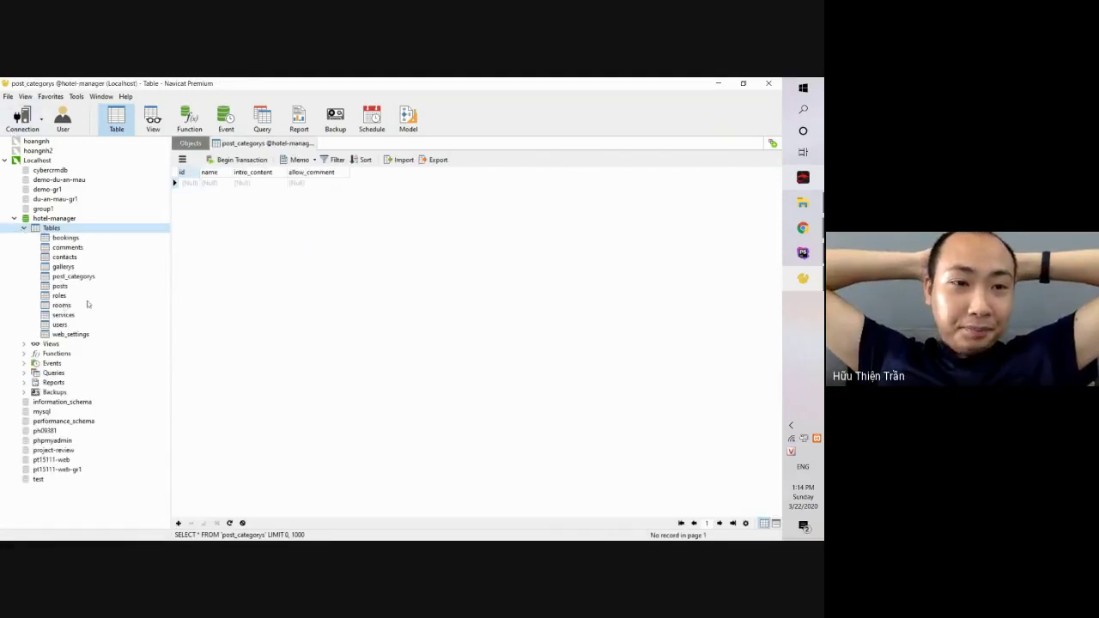
{"action": "left_click", "coordinate": [63, 256]}
{"action": "left_click", "coordinate": [68, 335]}
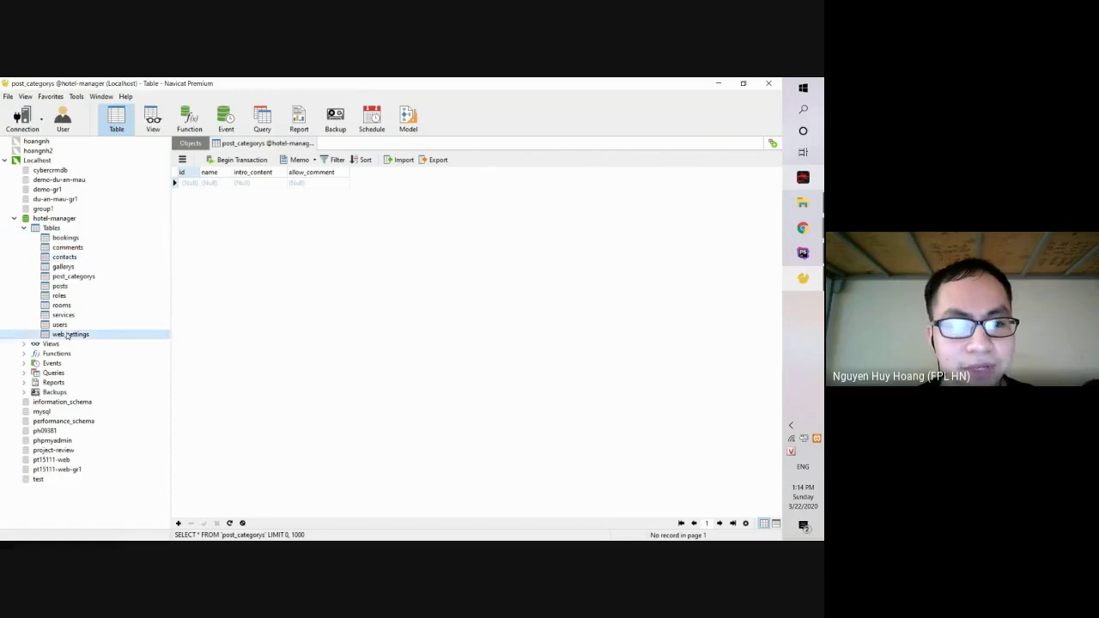
{"action": "left_click", "coordinate": [65, 278]}
{"action": "left_click", "coordinate": [68, 239]}
{"action": "left_click", "coordinate": [65, 257]}
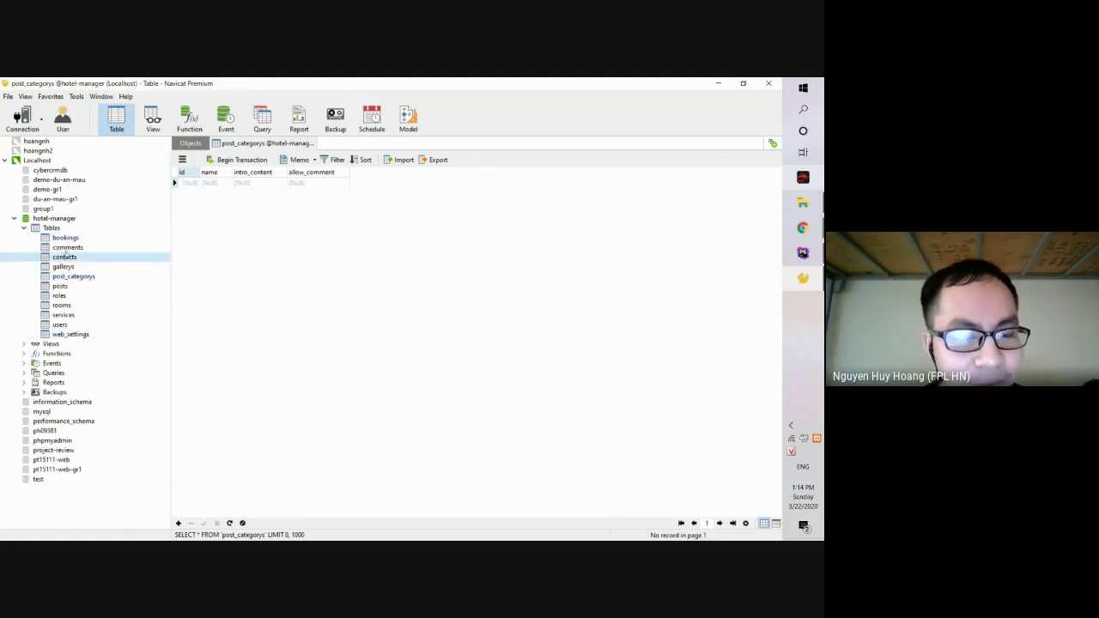
{"action": "left_click", "coordinate": [66, 247]}
- Switch to Chrome and show the local Starhotel home page of the hotel-manager project
{"action": "mouse_move", "coordinate": [803, 228]}
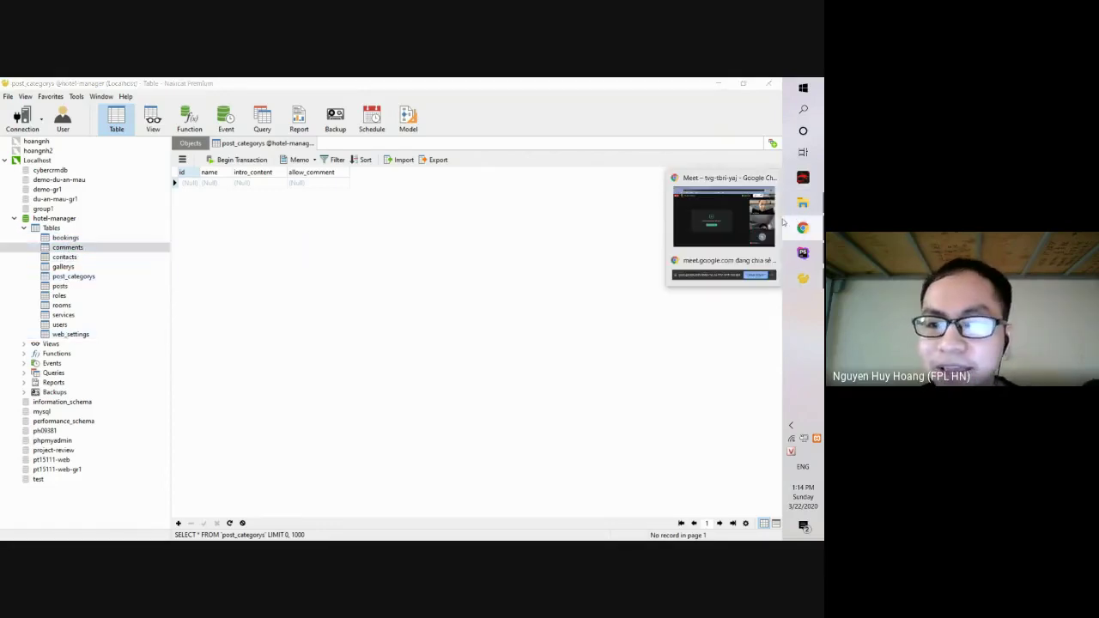
{"action": "left_click", "coordinate": [773, 219]}
{"action": "left_click", "coordinate": [77, 86]}
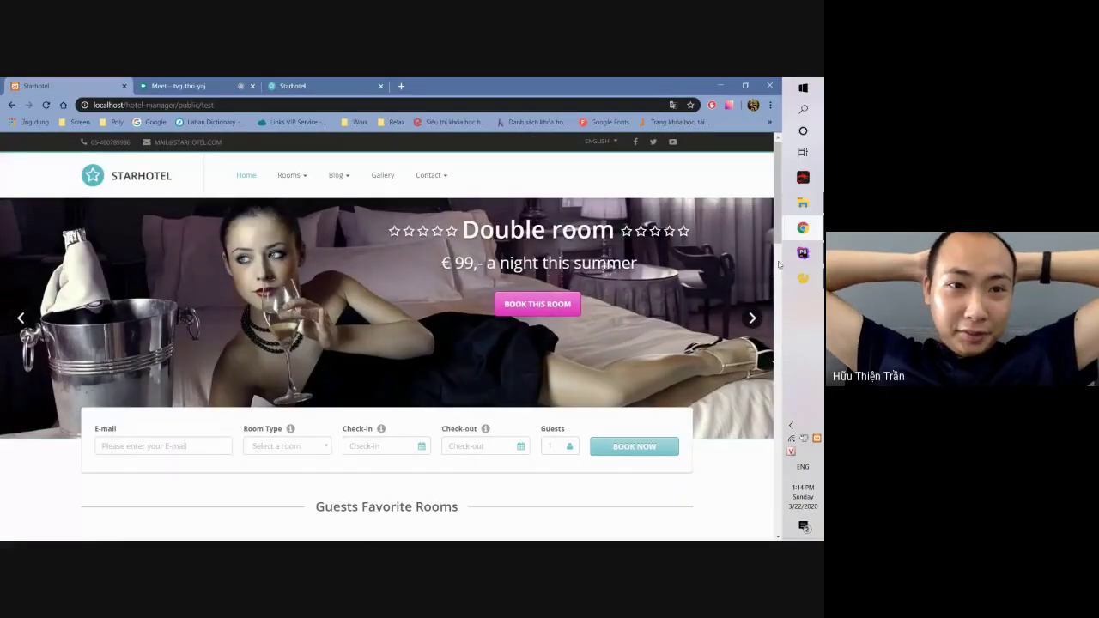
- Switch to PhpStorm and review the shared section includes in the project's index.blade.php view
{"action": "left_click", "coordinate": [803, 253]}
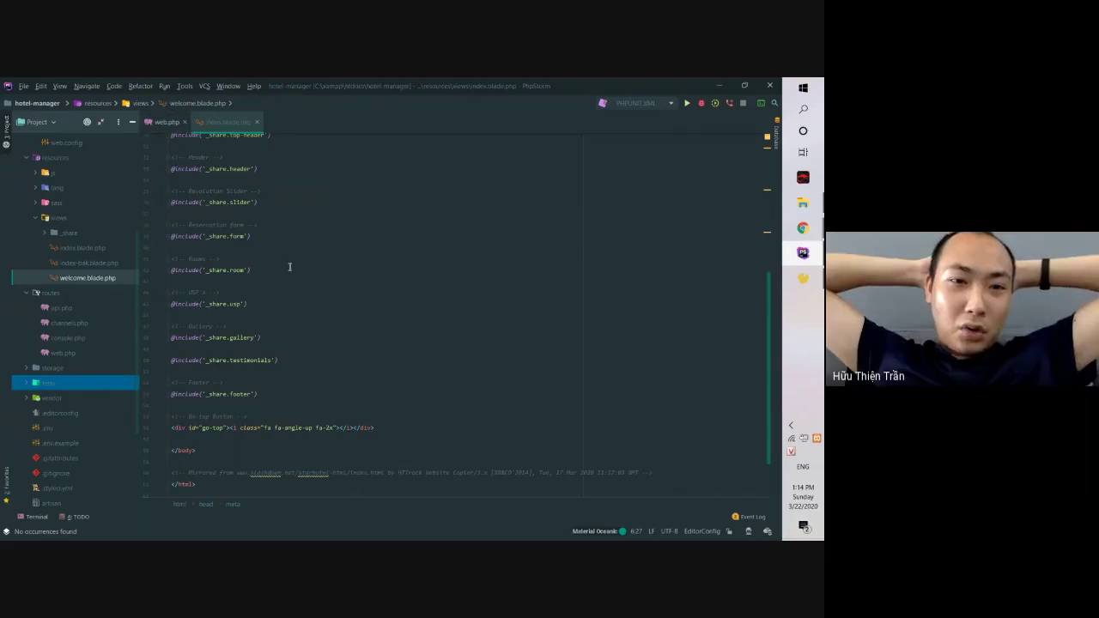
{"action": "scroll", "coordinate": [297, 275], "scroll_direction": "up", "scroll_amount": 10}
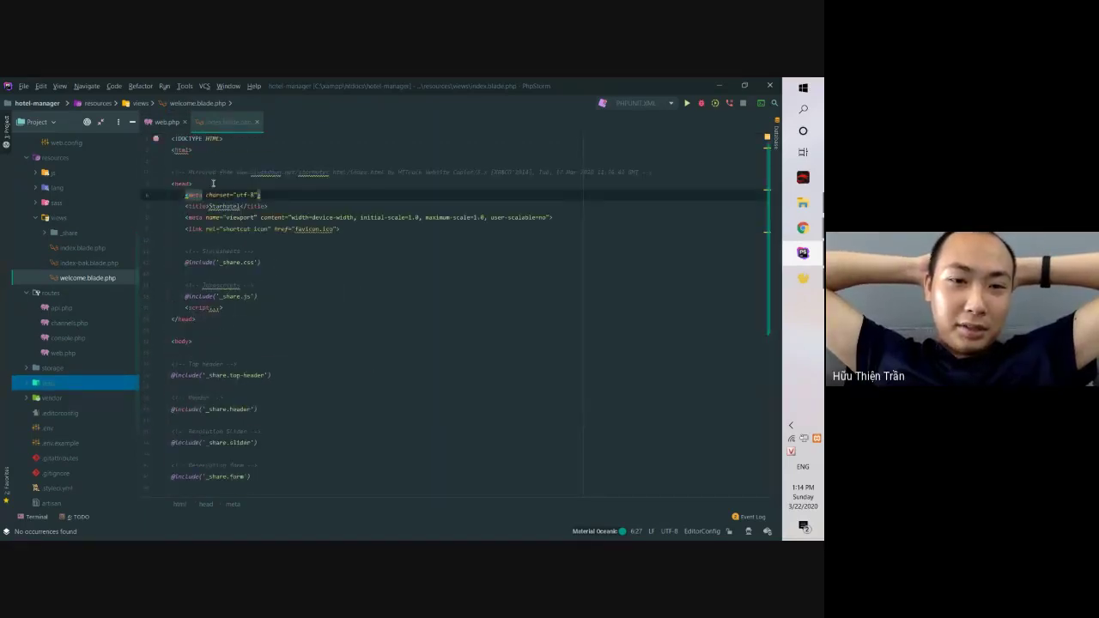
{"action": "scroll", "coordinate": [259, 226], "scroll_direction": "down", "scroll_amount": 3}
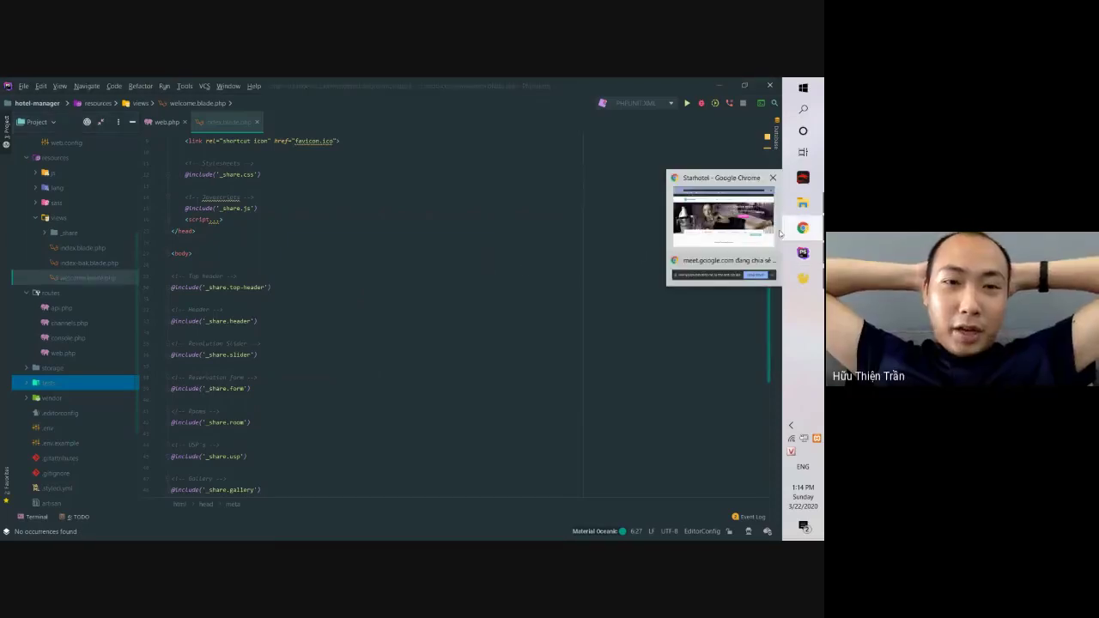
{"action": "left_click", "coordinate": [569, 243]}
- Delete welcome.blade.php from the project's views folder
{"action": "left_click", "coordinate": [111, 278]}
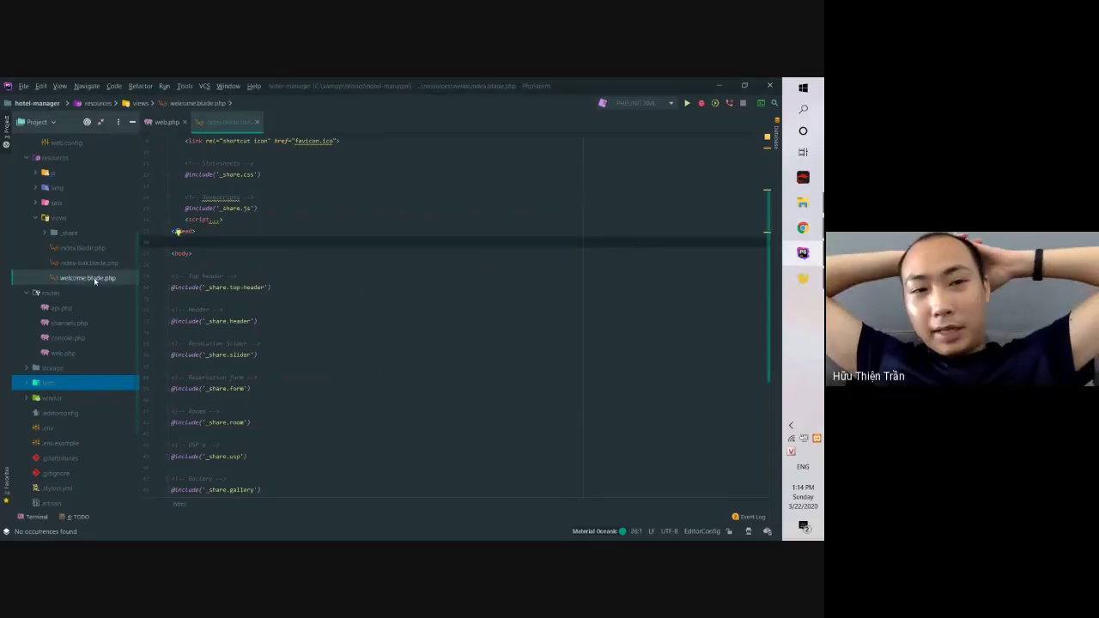
{"action": "key", "text": "Delete"}
{"action": "left_click", "coordinate": [382, 337]}
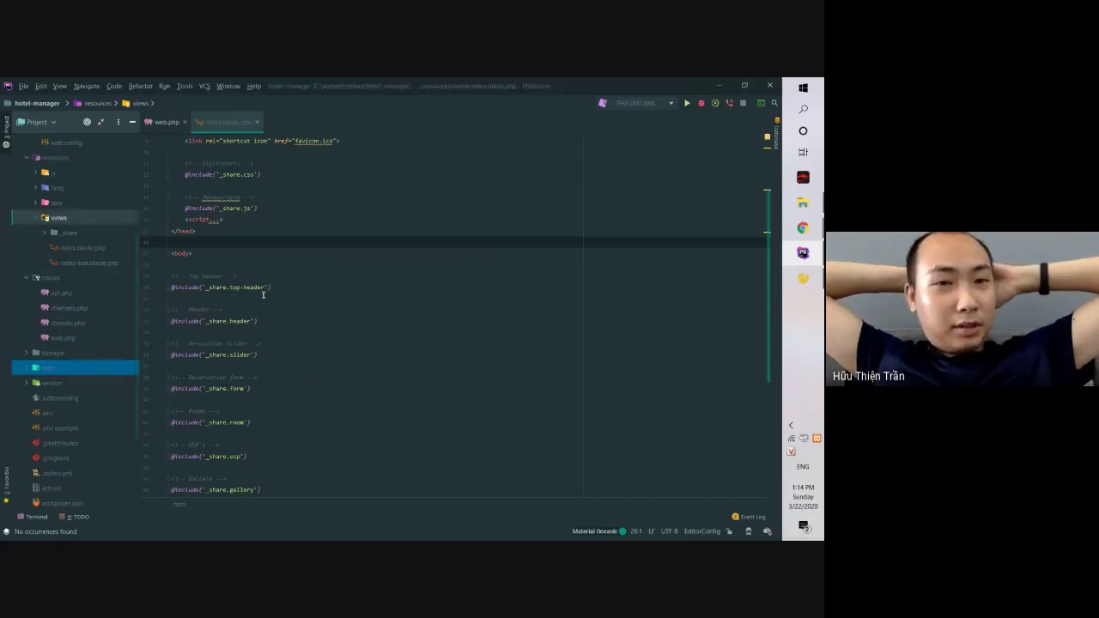
- Go back to the Starhotel page in Chrome and stop sharing the screen in Google Meet
{"action": "mouse_move", "coordinate": [803, 241]}
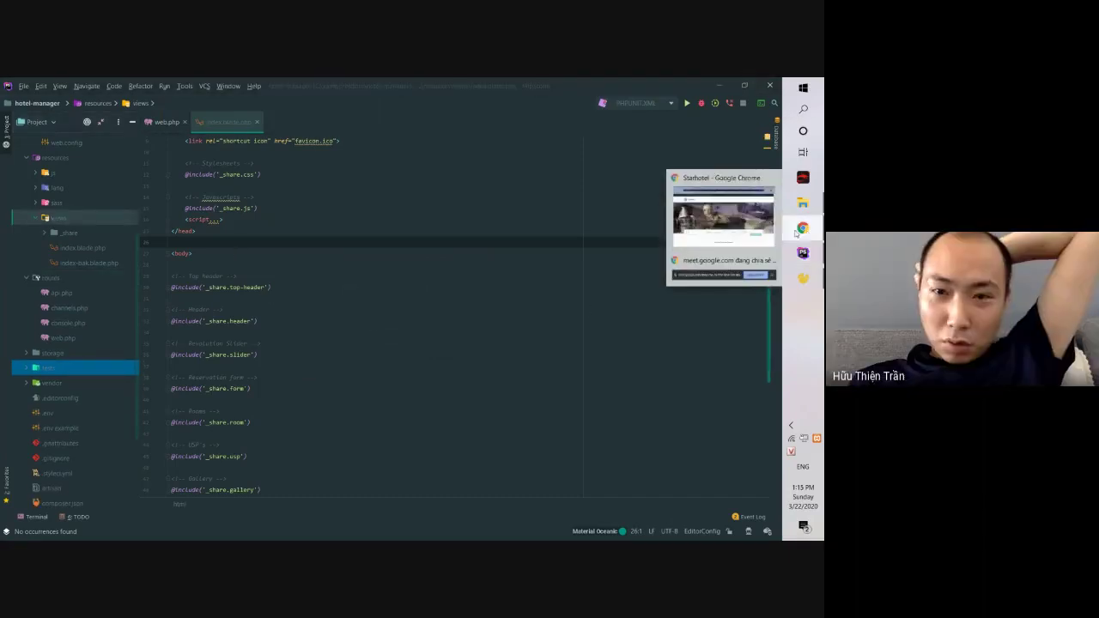
{"action": "left_click", "coordinate": [736, 225]}
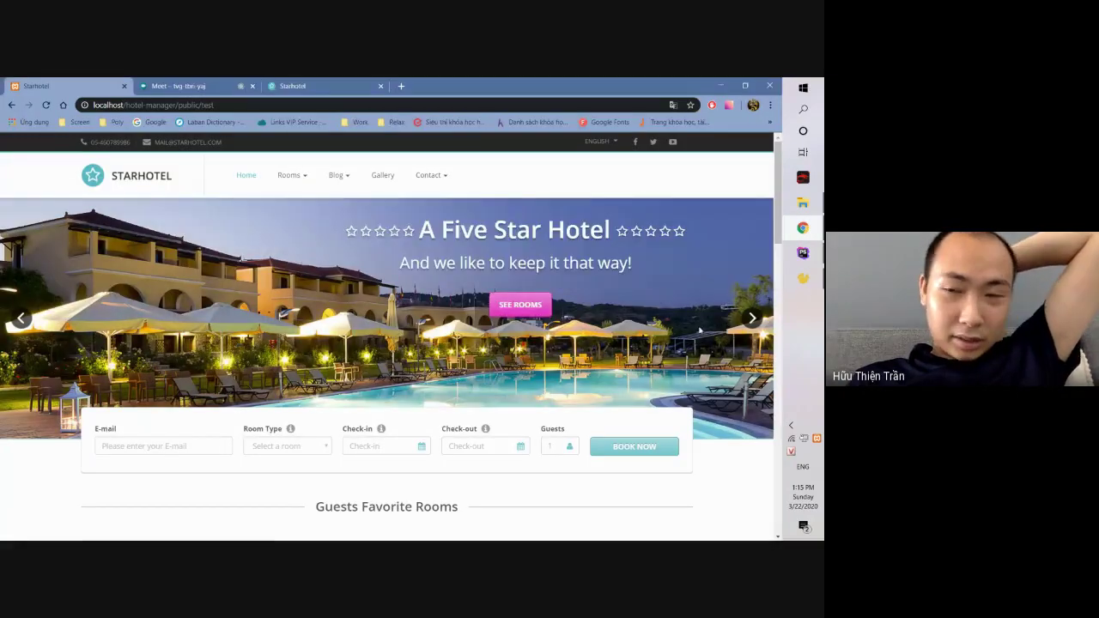
{"action": "left_click", "coordinate": [738, 265]}
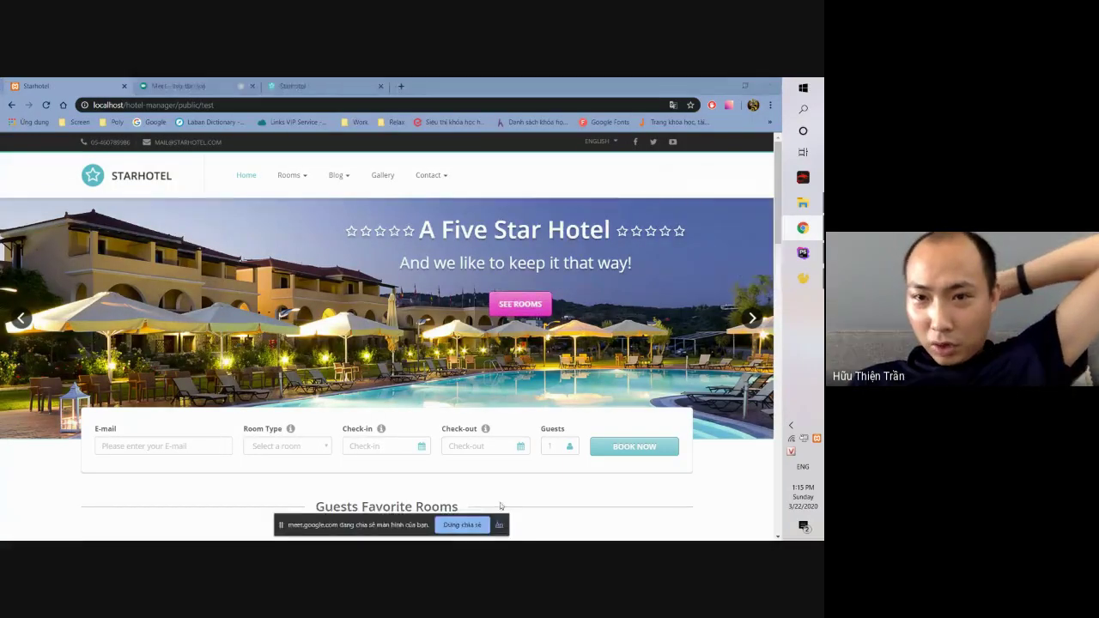
{"action": "left_click", "coordinate": [462, 525]}
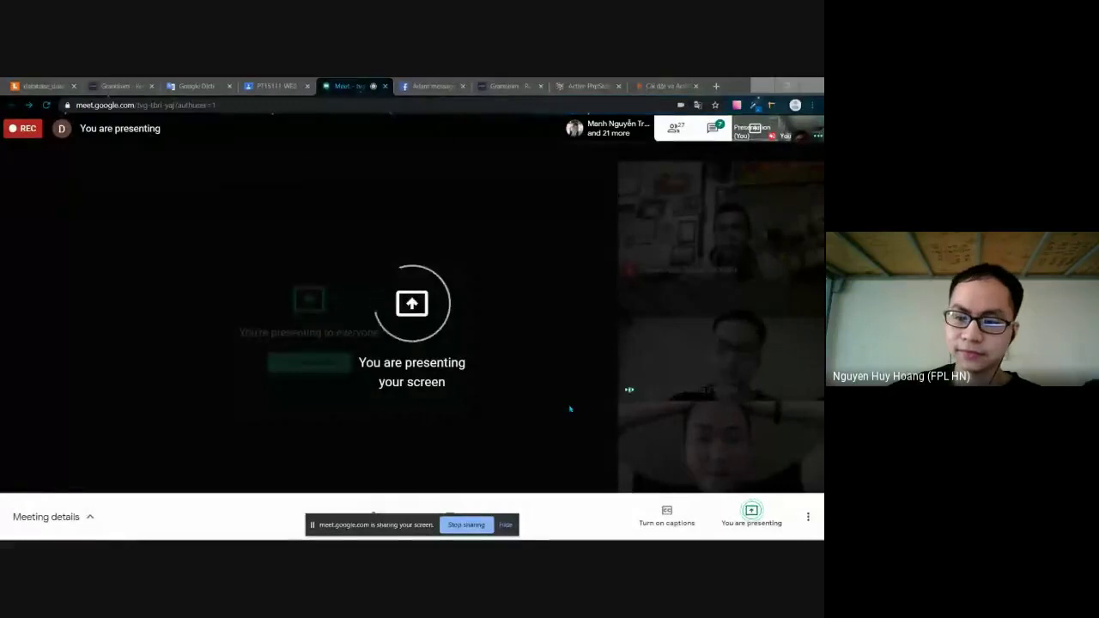
- Search the computer for "navi" and launch Navicat Premium
{"action": "key", "text": "super"}
{"action": "type", "text": "mavo"}
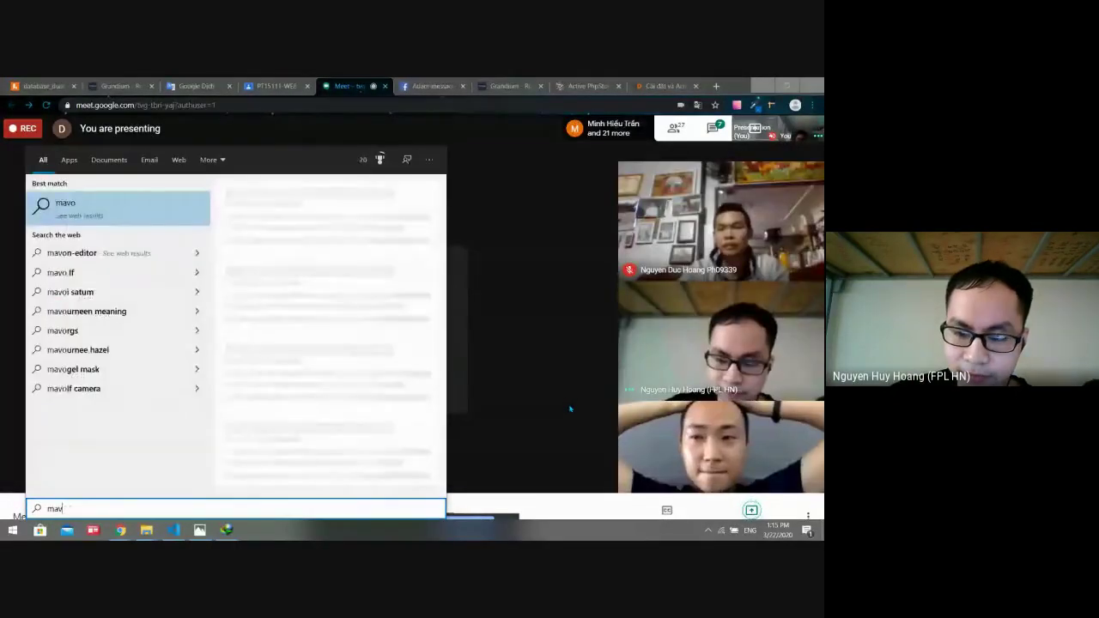
{"action": "key", "text": "BackSpace"}
{"action": "key", "text": "BackSpace"}
{"action": "key", "text": "BackSpace"}
{"action": "key", "text": "BackSpace"}
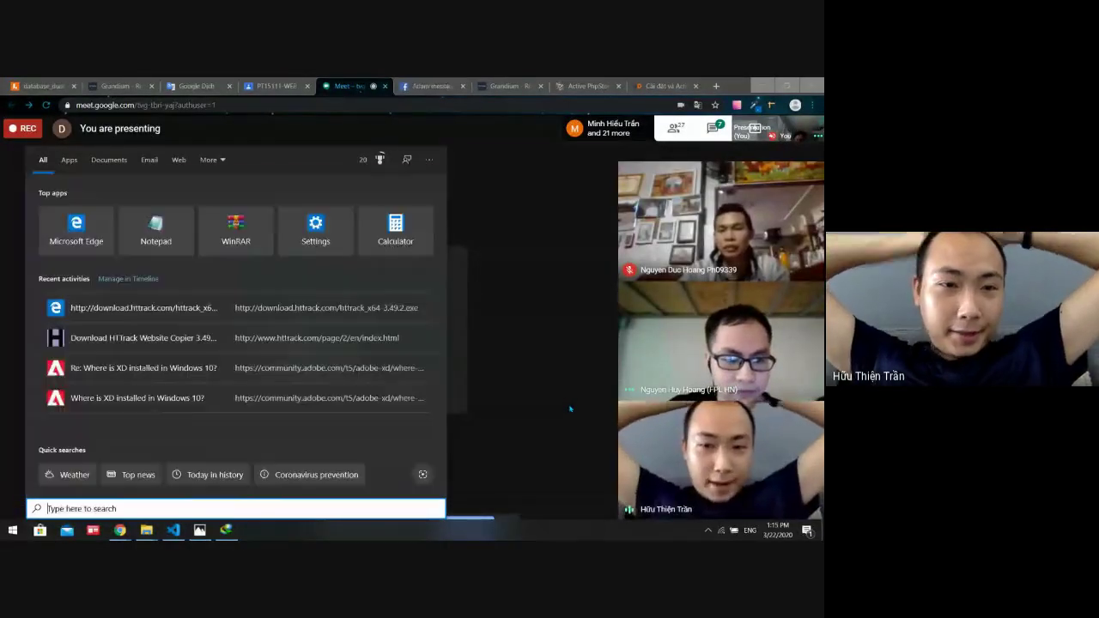
{"action": "type", "text": "navi"}
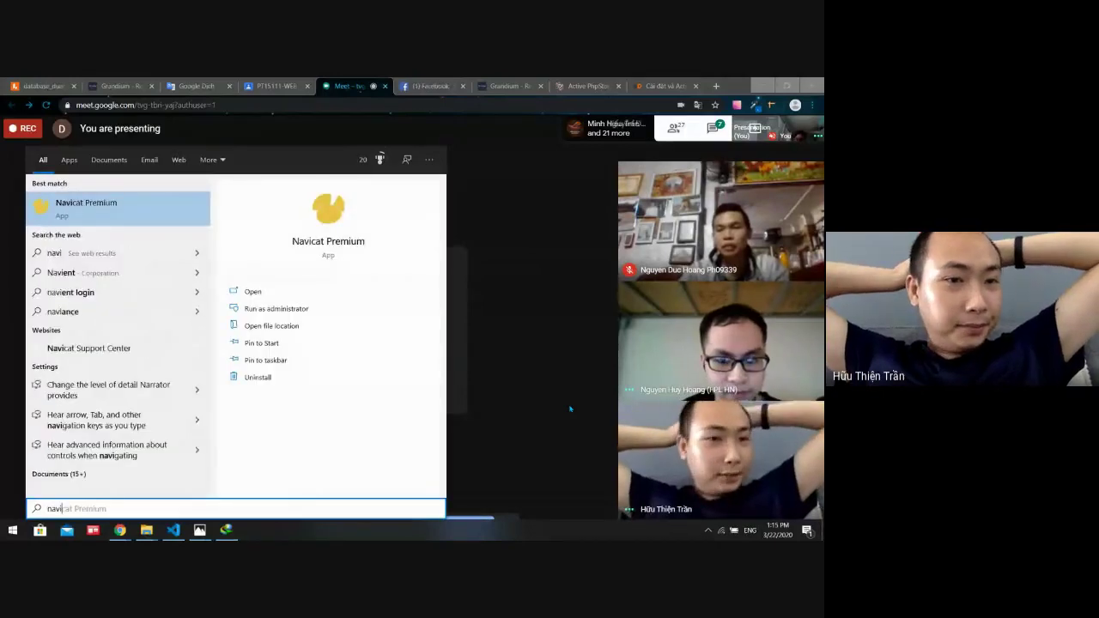
{"action": "key", "text": "Return"}
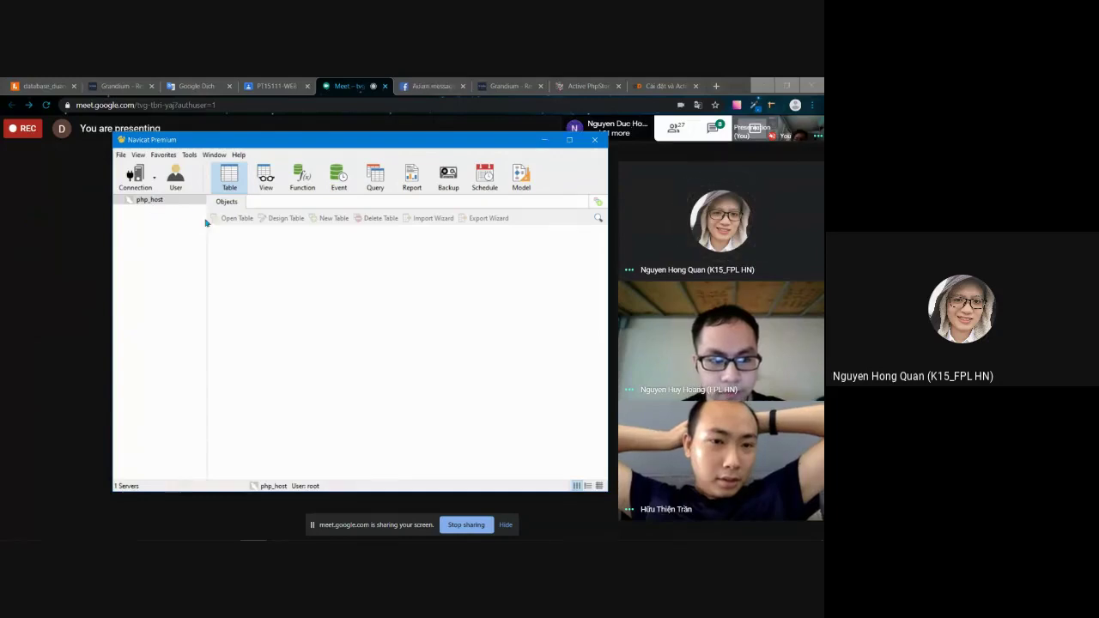
{"action": "left_click", "coordinate": [122, 156]}
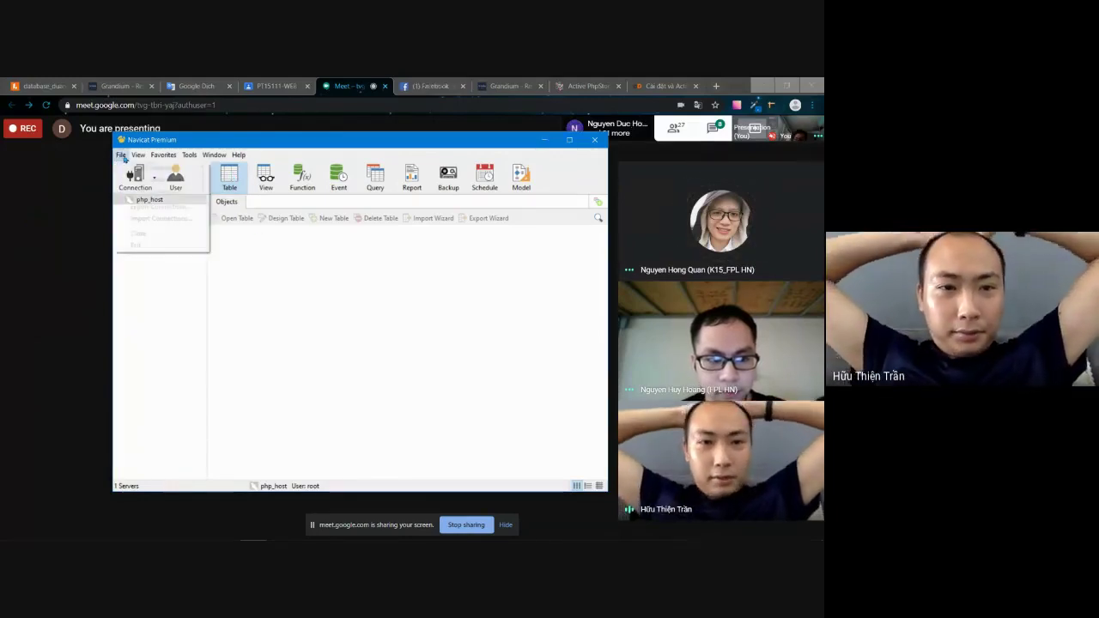
{"action": "left_click", "coordinate": [273, 268]}
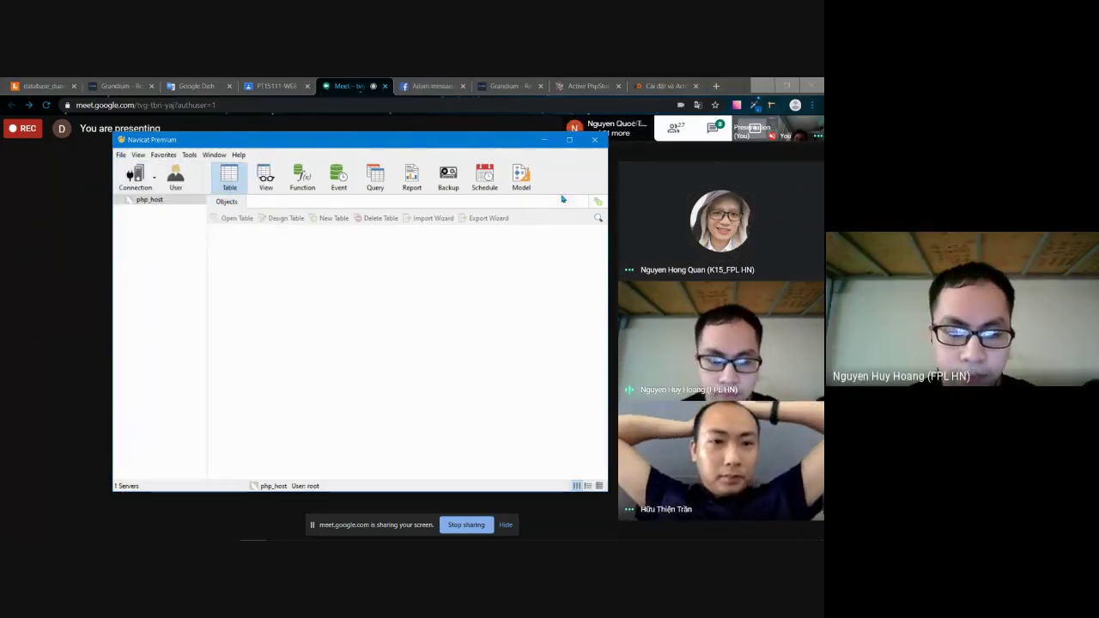
{"action": "left_click_drag", "start_coordinate": [508, 147], "coordinate": [505, 149]}
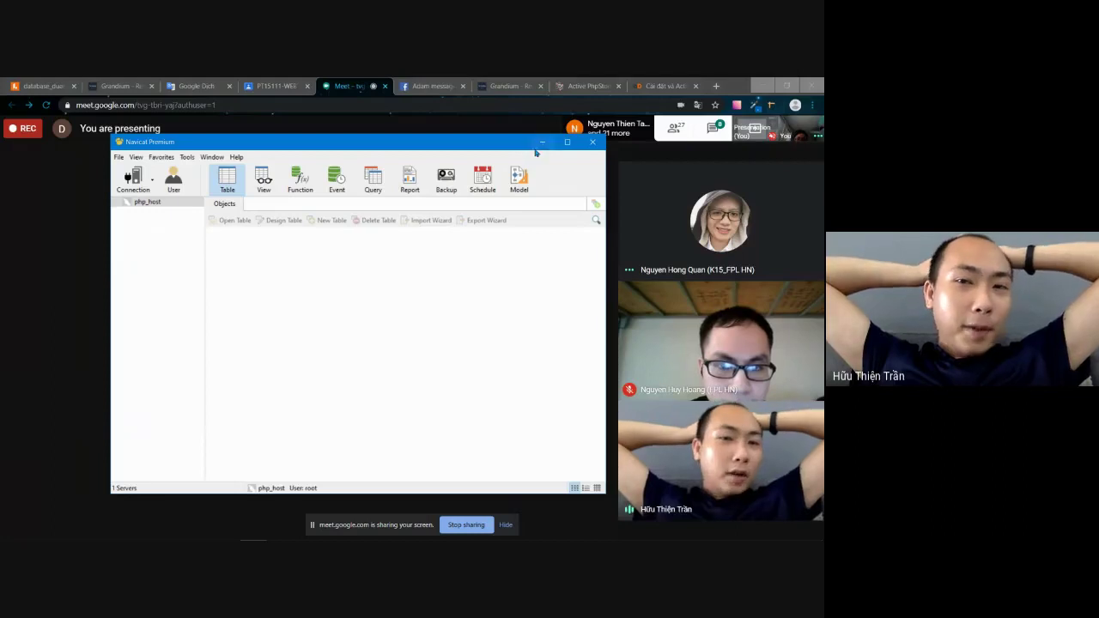
- Try to open the php_host connection in Navicat Premium, and close the message dialog
{"action": "double_click", "coordinate": [150, 203]}
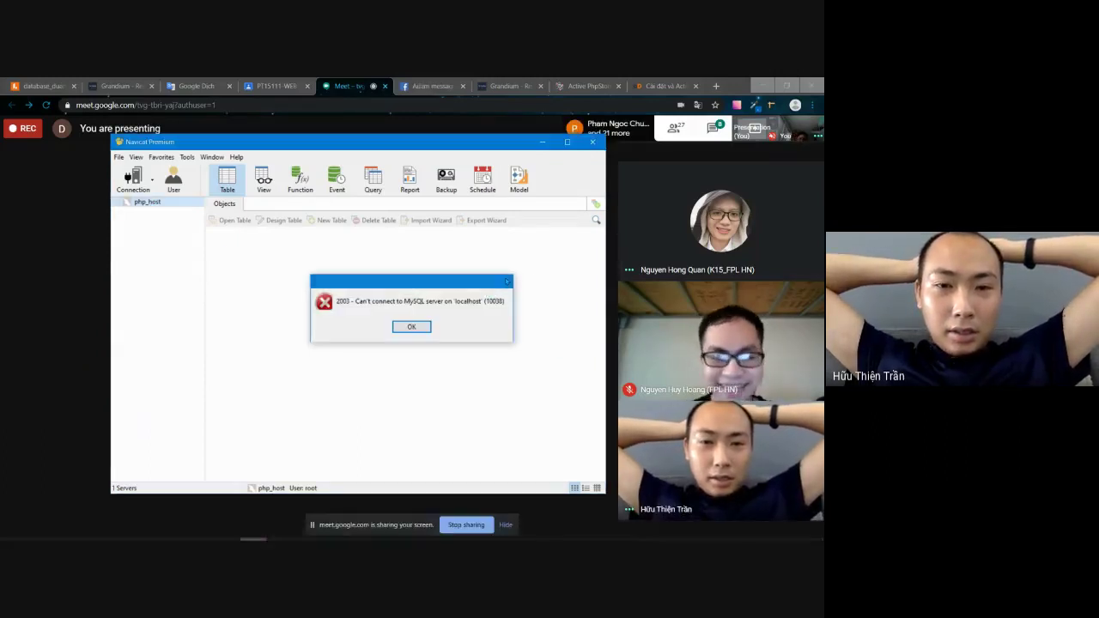
{"action": "left_click", "coordinate": [504, 282]}
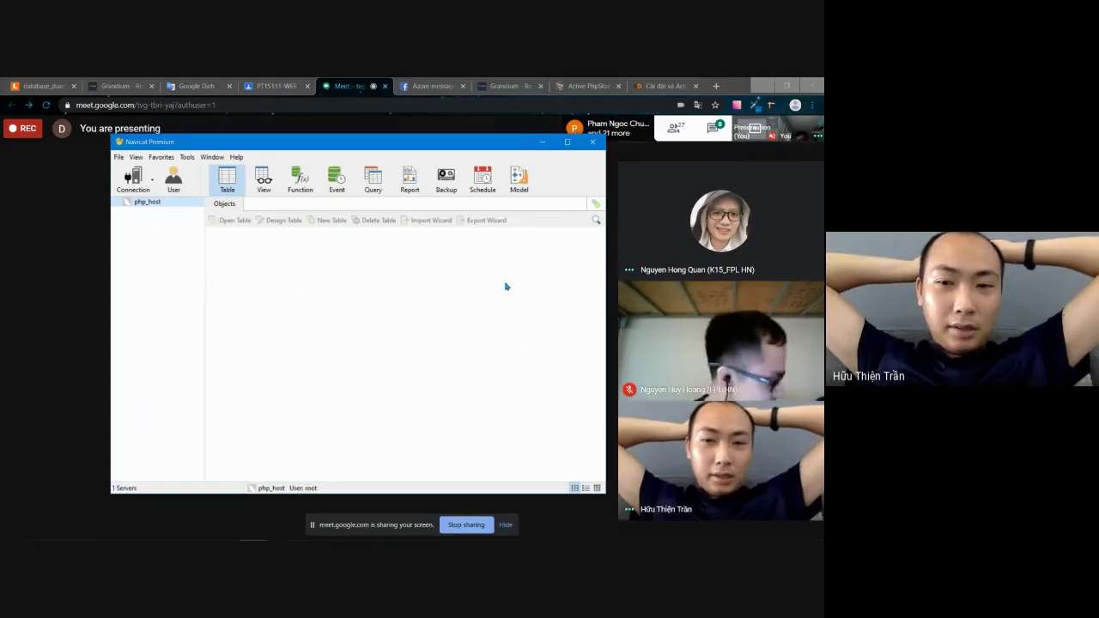
- Dismiss the download report dialog on the desktop and start Apache and MySQL in the XAMPP Control Panel
{"action": "key", "text": "super+d"}
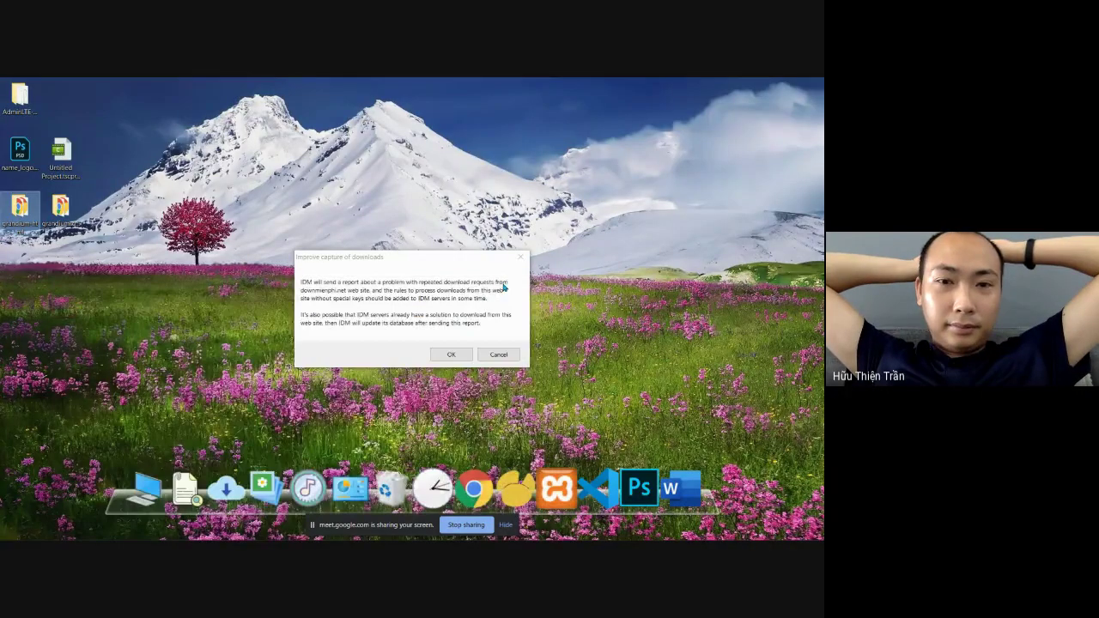
{"action": "left_click", "coordinate": [520, 256]}
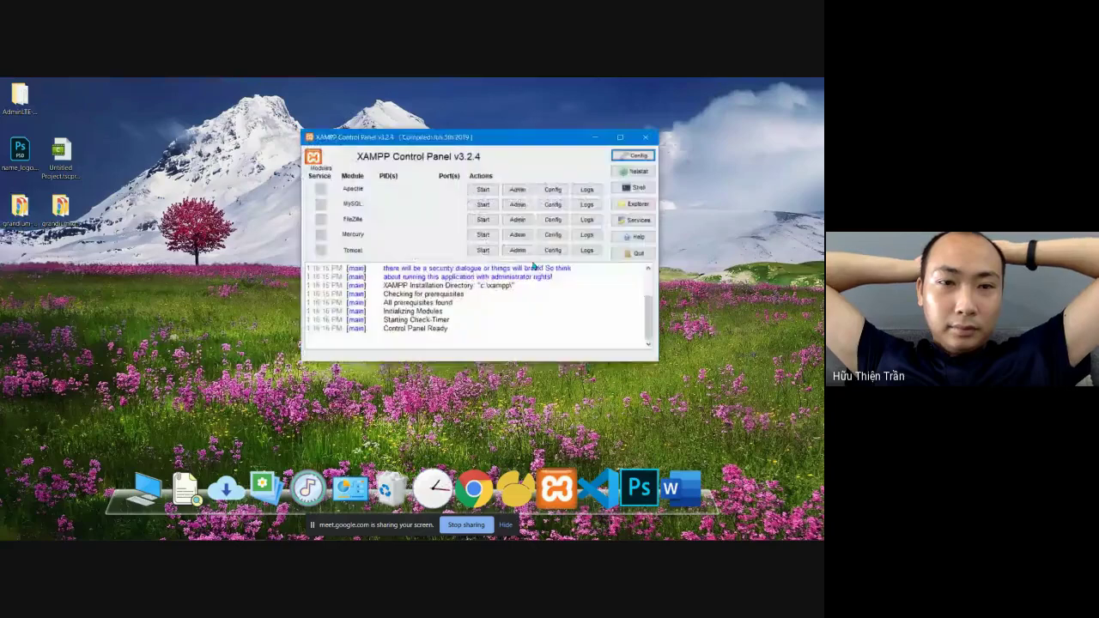
{"action": "left_click", "coordinate": [596, 139]}
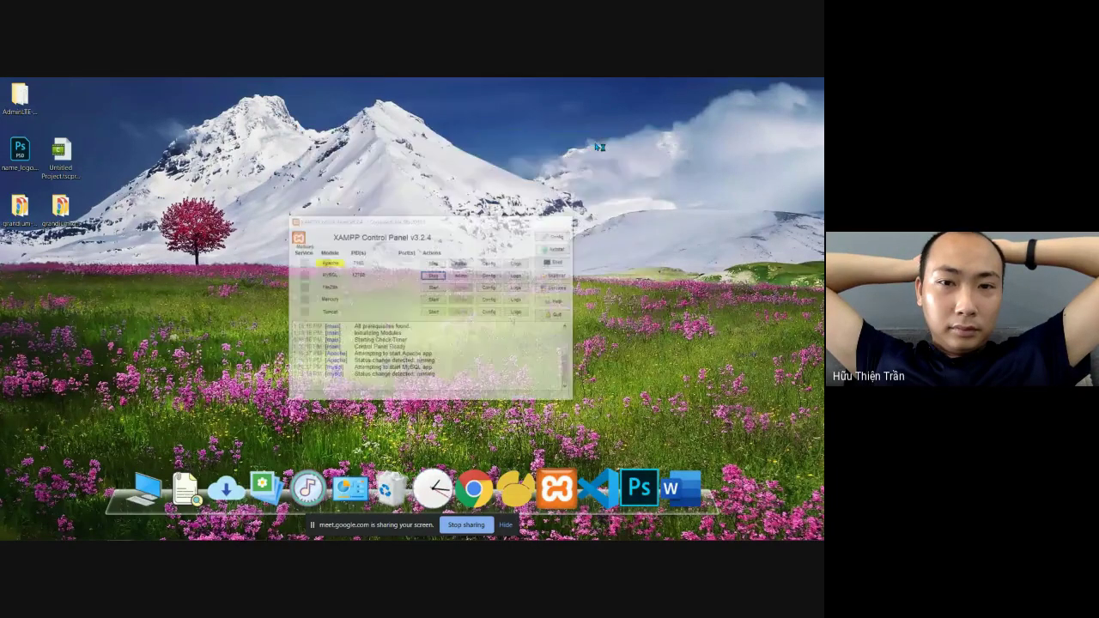
- Switch back to Navicat Premium, hide the screen-sharing bar and open the php_host connection
{"action": "mouse_move", "coordinate": [147, 530]}
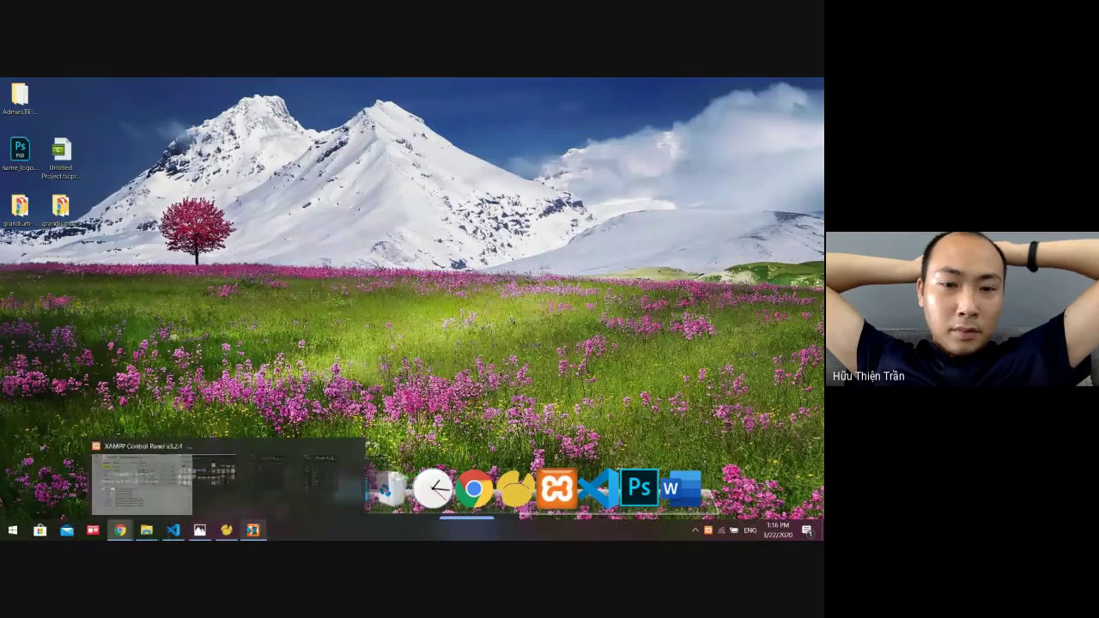
{"action": "left_click", "coordinate": [168, 481]}
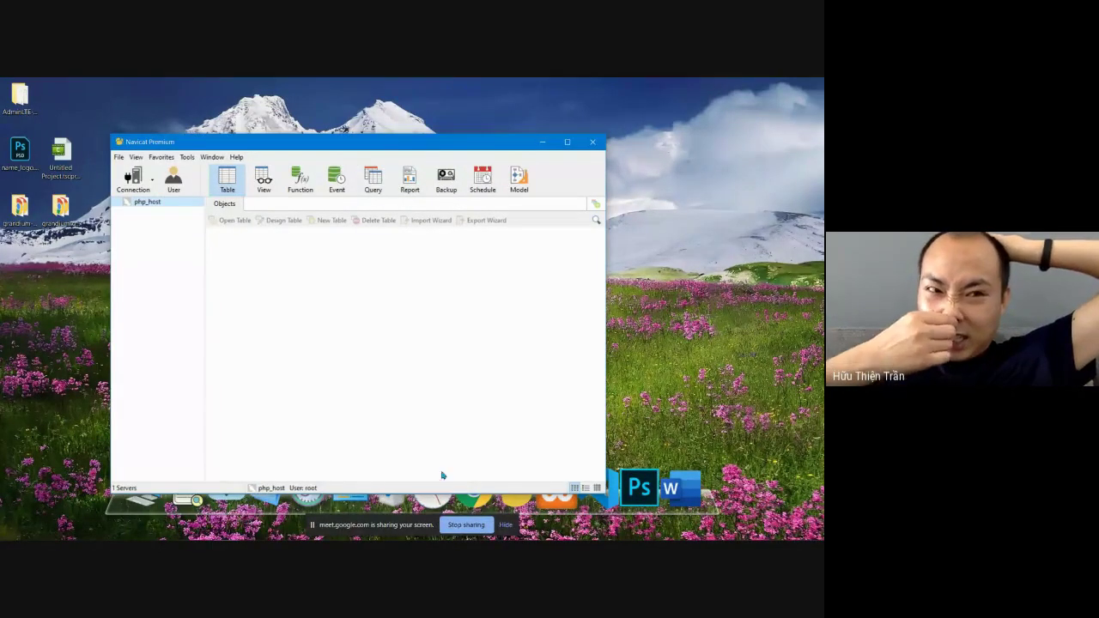
{"action": "left_click", "coordinate": [504, 527]}
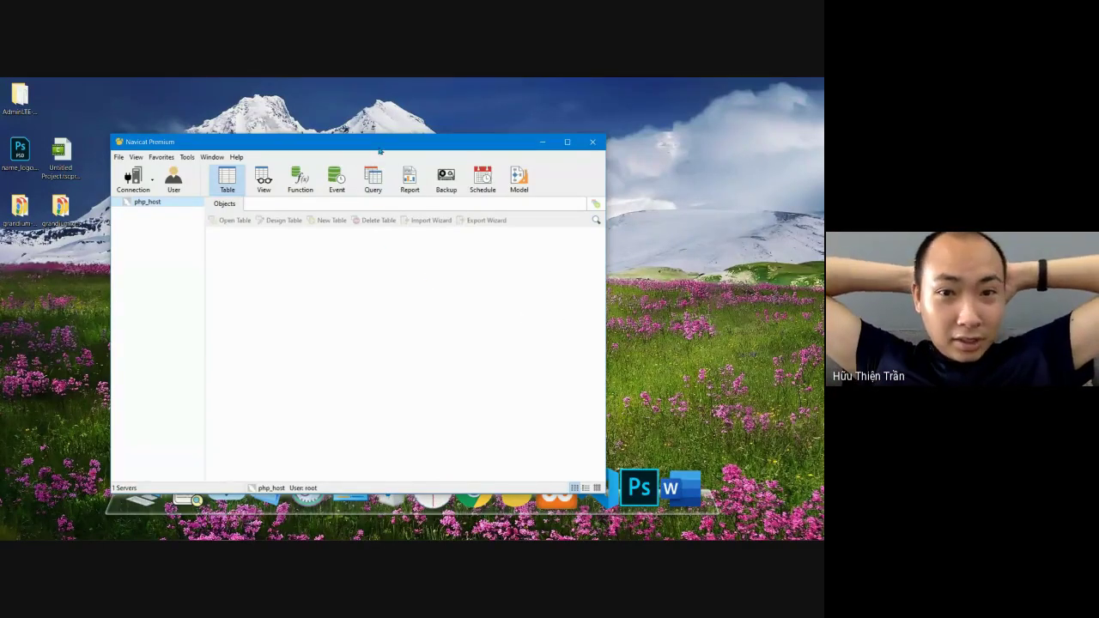
{"action": "left_click_drag", "start_coordinate": [381, 151], "coordinate": [441, 133]}
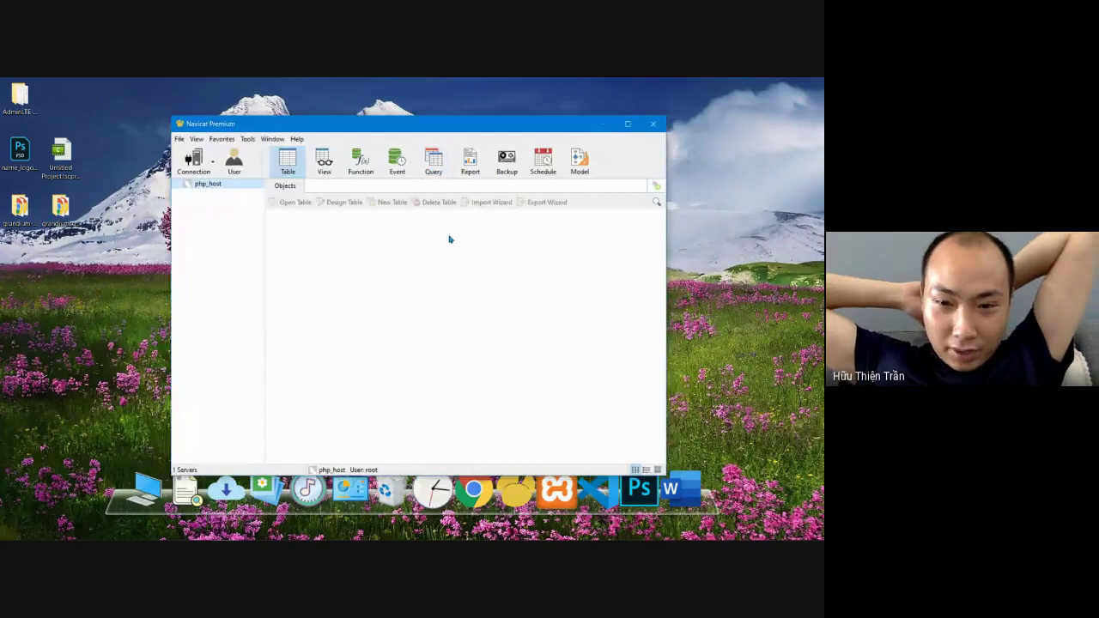
{"action": "double_click", "coordinate": [215, 185]}
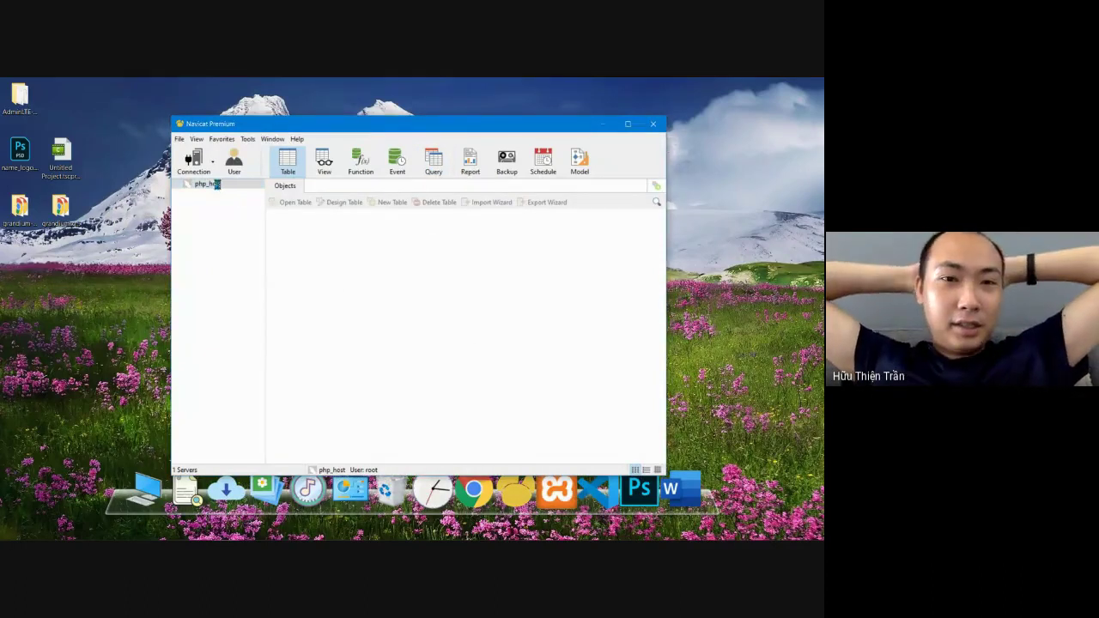
- Create a database named duan1 in the php_host connection without choosing a character set or collation
{"action": "scroll", "coordinate": [233, 343], "scroll_direction": "down", "scroll_amount": 1}
{"action": "right_click", "coordinate": [225, 295]}
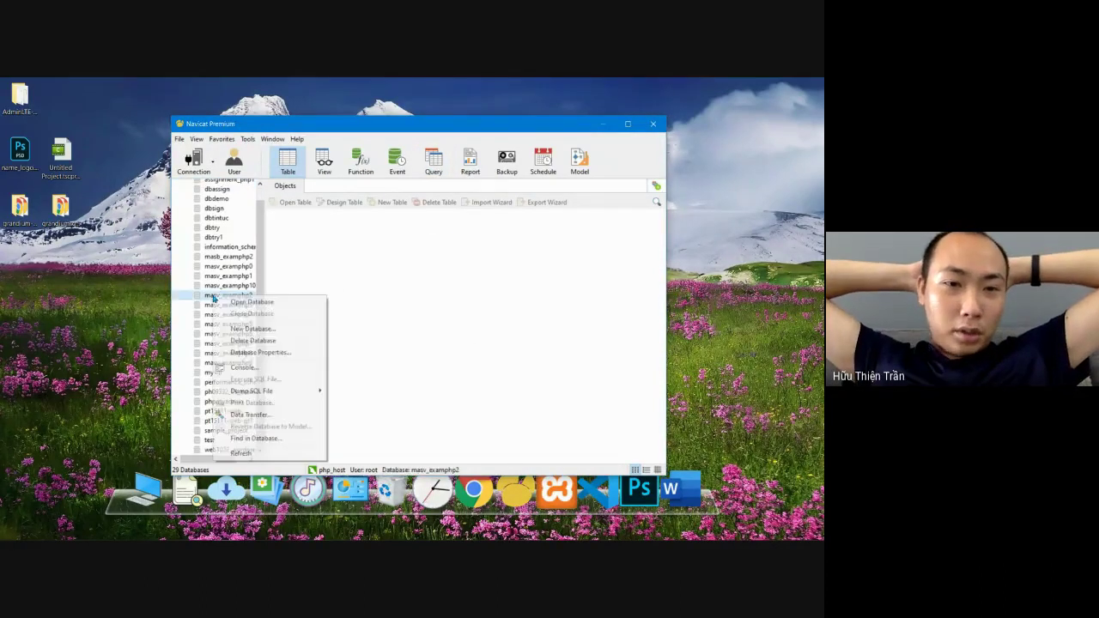
{"action": "scroll", "coordinate": [259, 241], "scroll_direction": "up", "scroll_amount": 1}
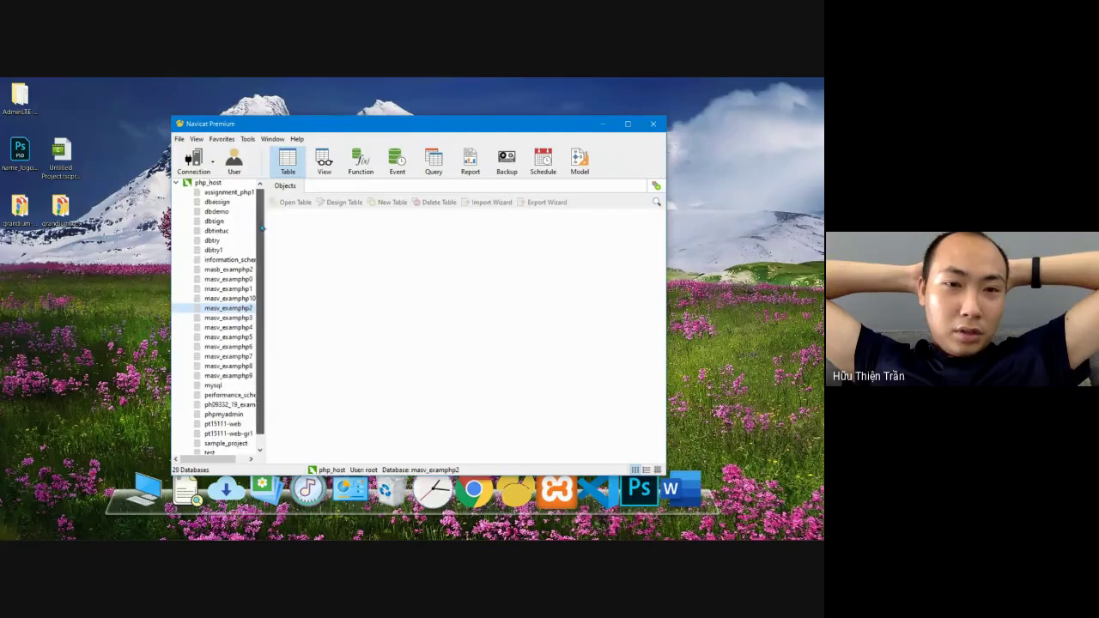
{"action": "right_click", "coordinate": [220, 186]}
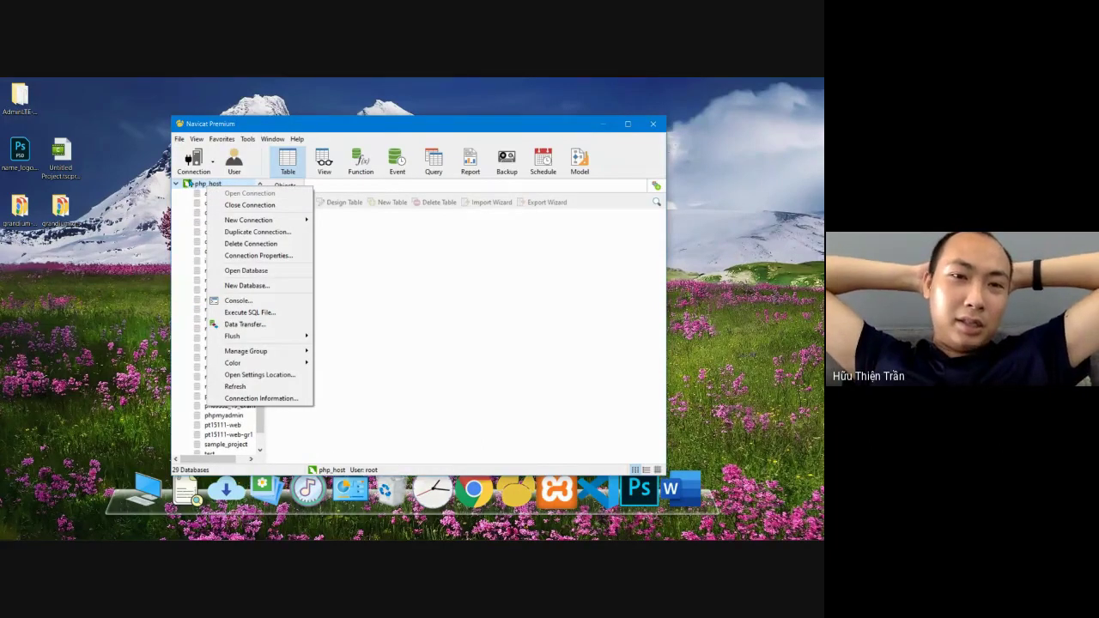
{"action": "left_click", "coordinate": [197, 261]}
{"action": "right_click", "coordinate": [209, 263]}
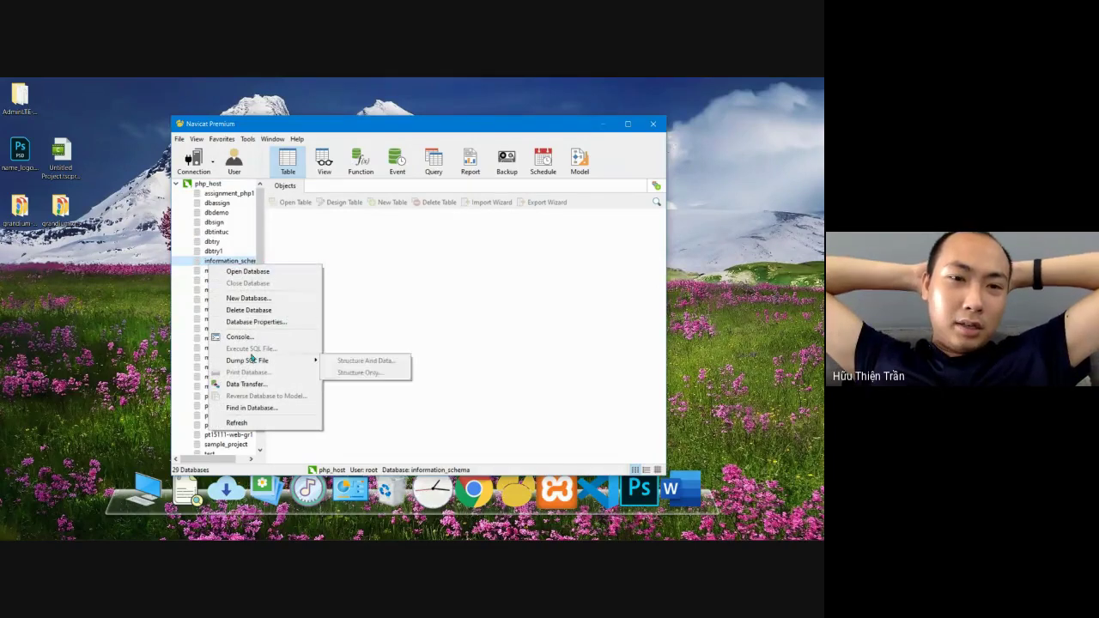
{"action": "left_click", "coordinate": [250, 298]}
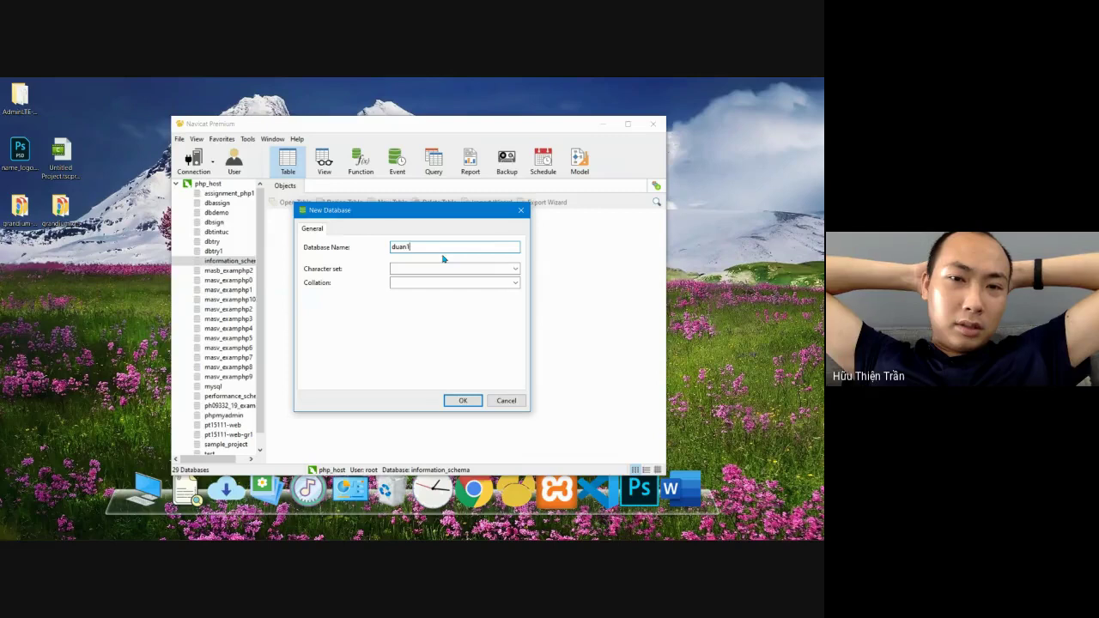
{"action": "left_click", "coordinate": [462, 401]}
- Open the duan1 database to check its tables, and delete the database
{"action": "double_click", "coordinate": [213, 261]}
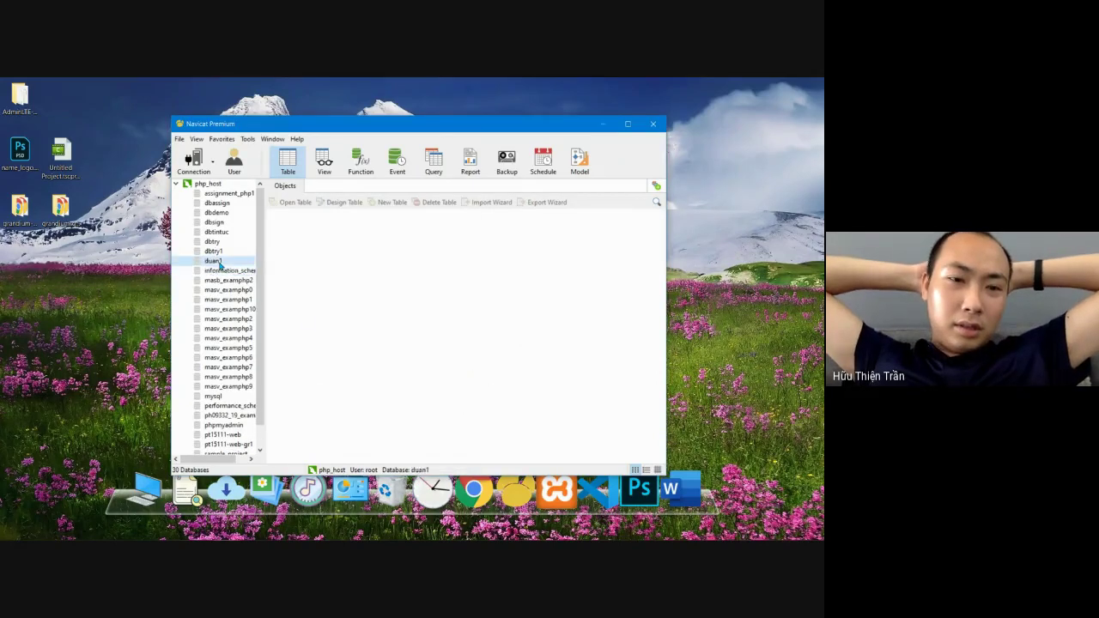
{"action": "left_click", "coordinate": [221, 271]}
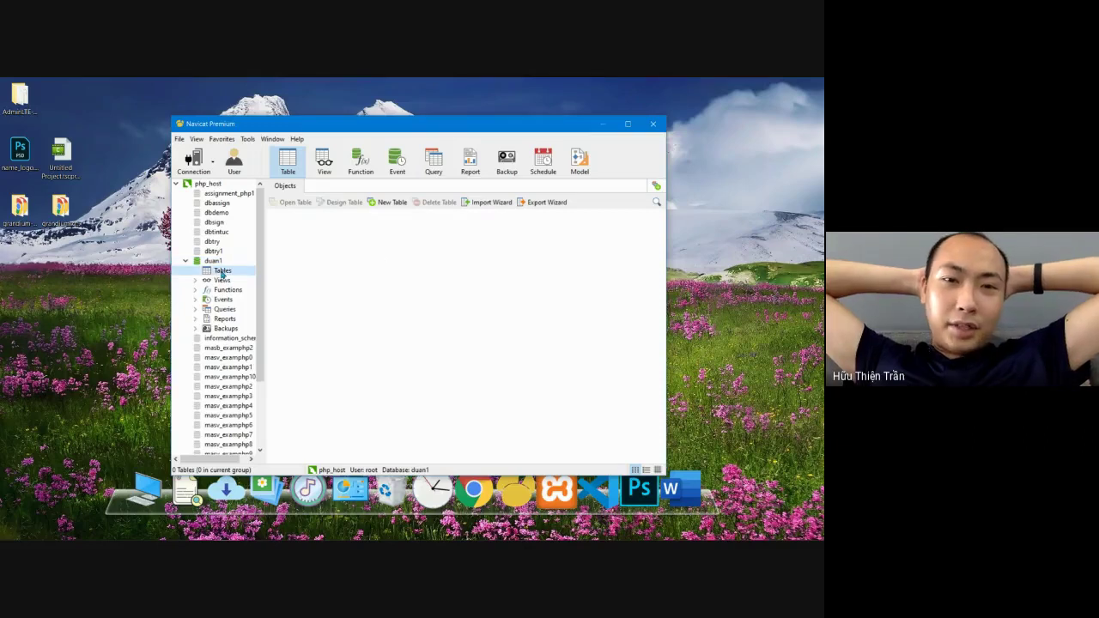
{"action": "left_click", "coordinate": [199, 262]}
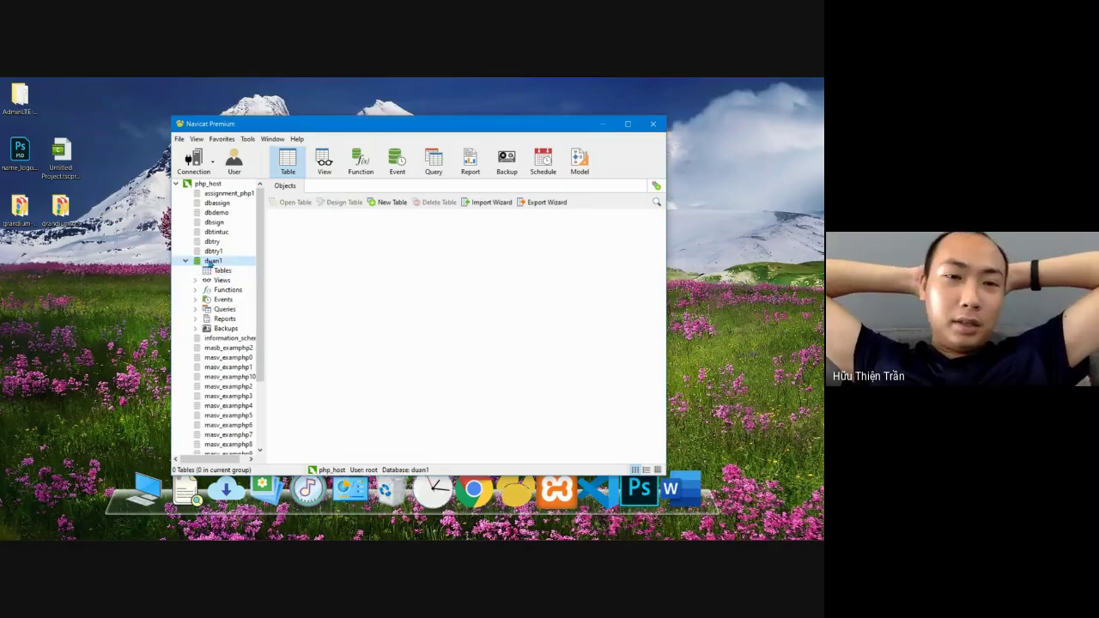
{"action": "right_click", "coordinate": [212, 264]}
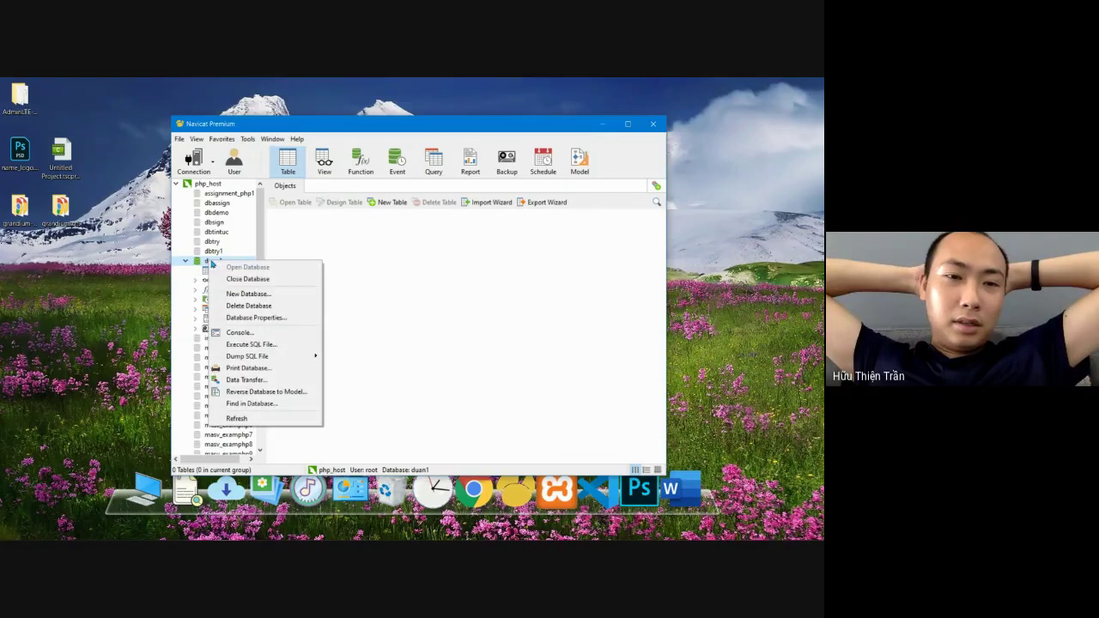
{"action": "left_click", "coordinate": [248, 305]}
{"action": "left_click", "coordinate": [388, 327]}
- Create a database named duan1 with character set utf8 -- UTF-8 Unicode and collation utf8_unicode_ci
{"action": "right_click", "coordinate": [233, 251]}
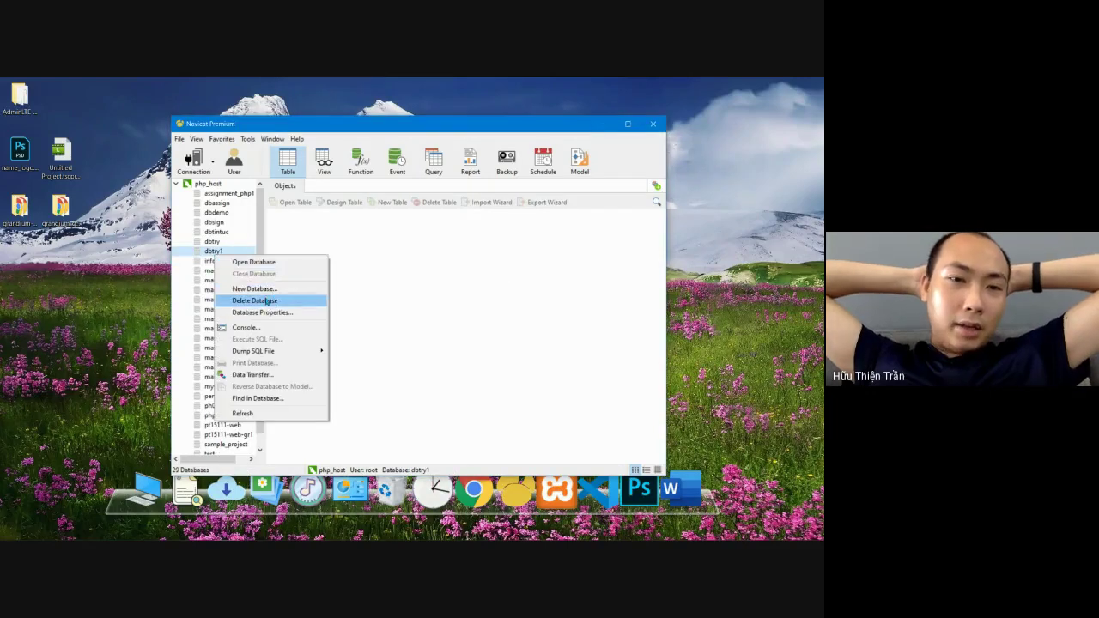
{"action": "left_click", "coordinate": [258, 286]}
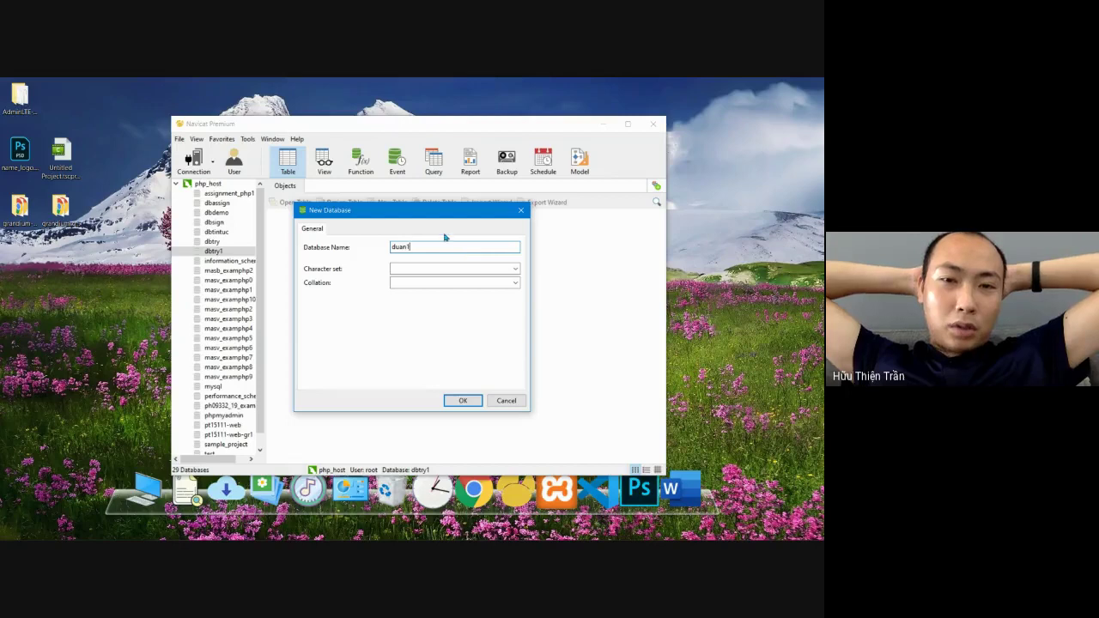
{"action": "left_click", "coordinate": [436, 267]}
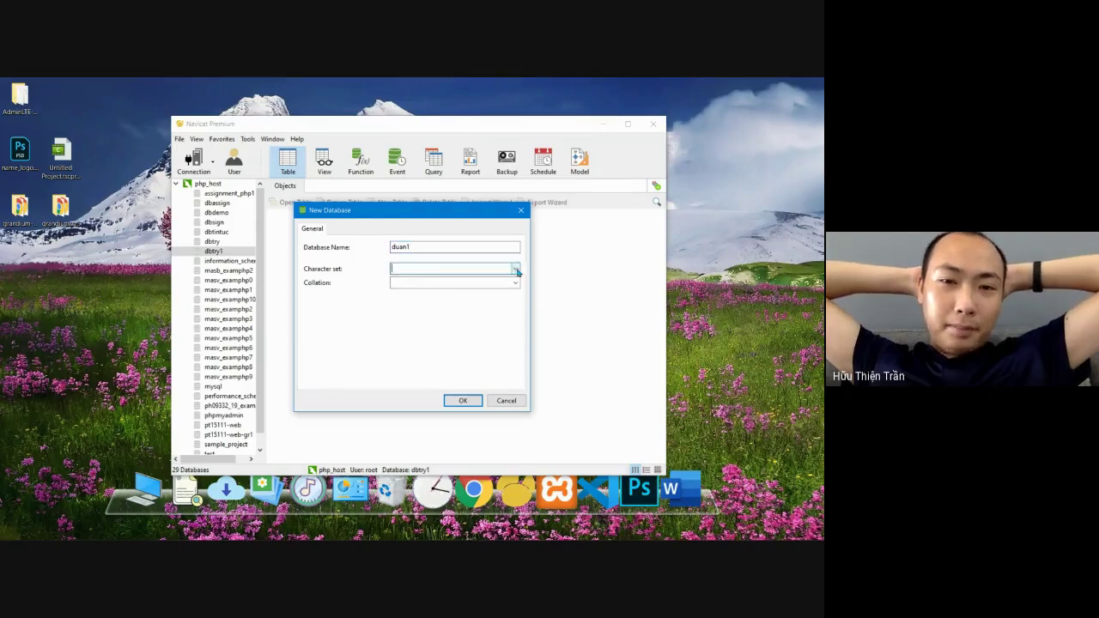
{"action": "left_click", "coordinate": [518, 272]}
{"action": "left_click", "coordinate": [445, 269]}
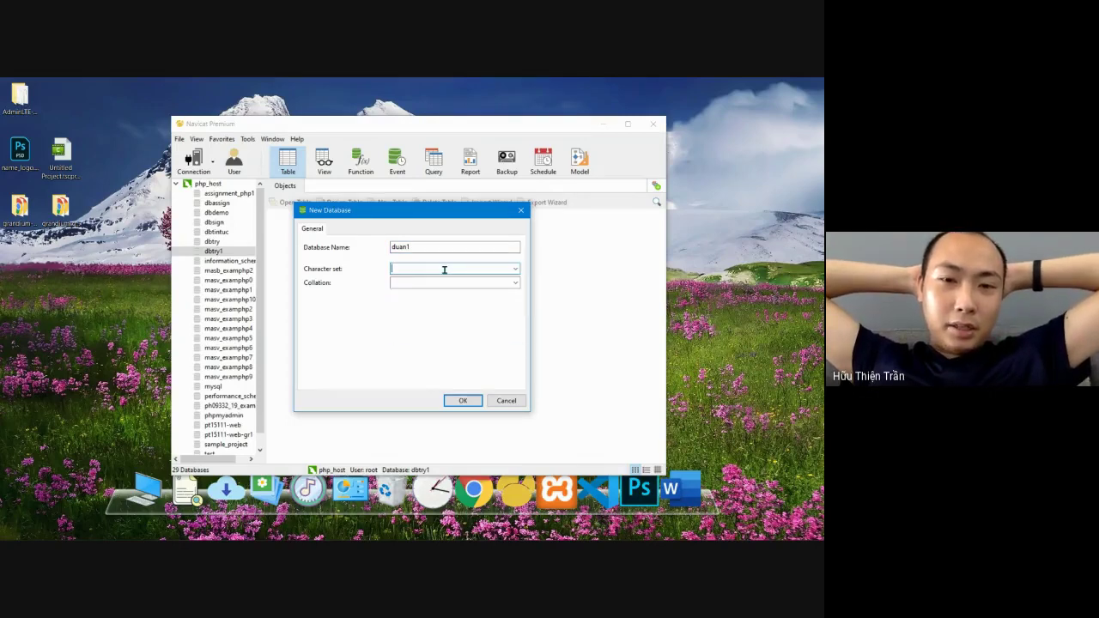
{"action": "type", "text": "ut"}
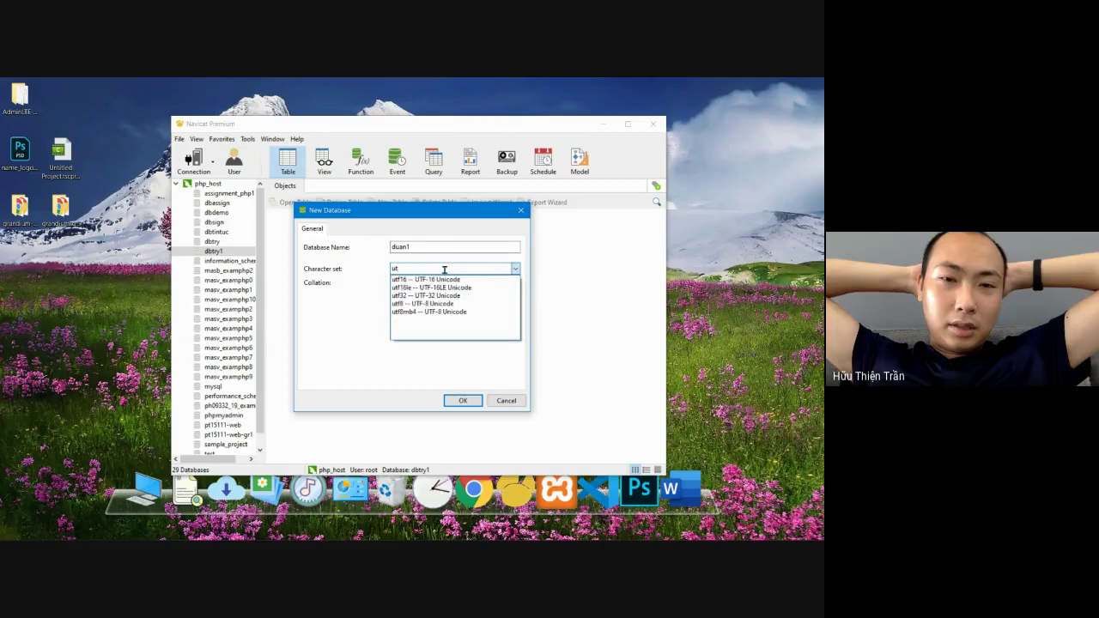
{"action": "left_click", "coordinate": [425, 304]}
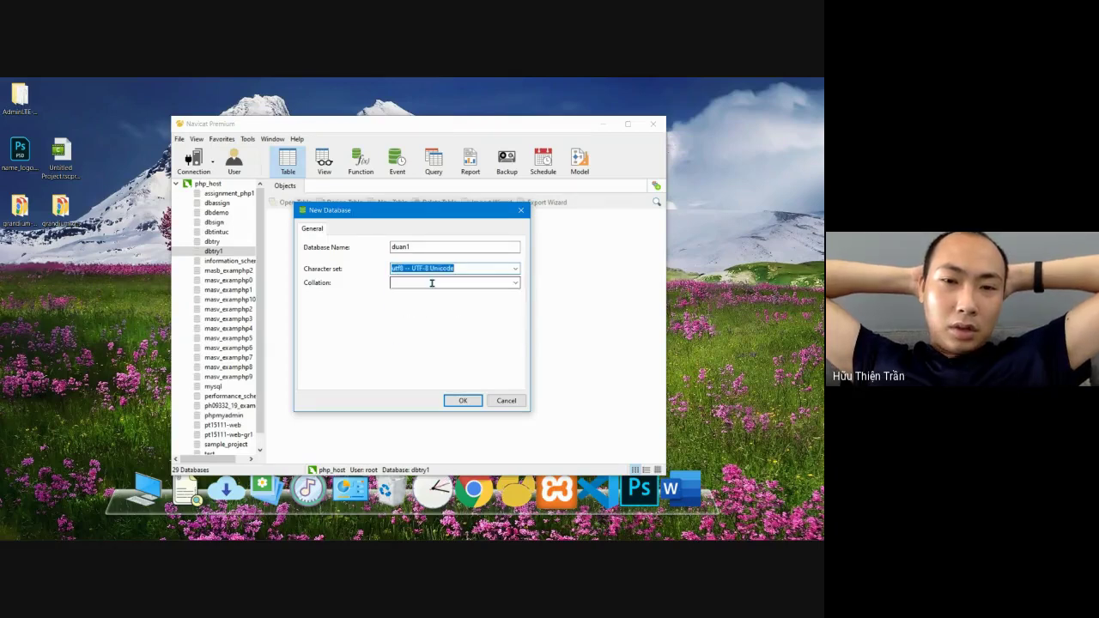
{"action": "left_click", "coordinate": [432, 283]}
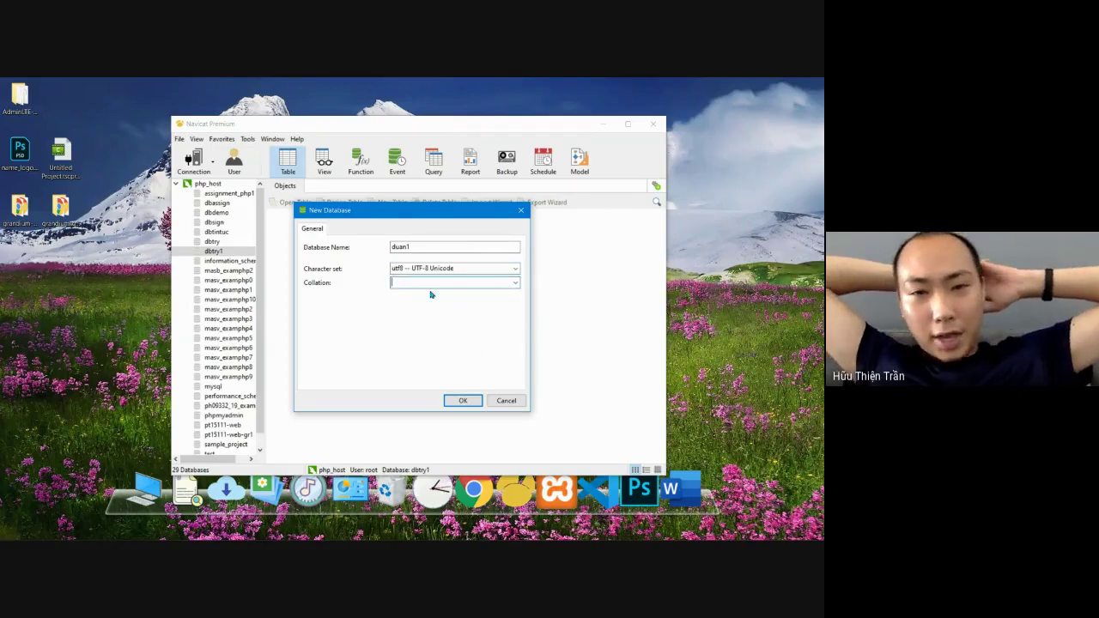
{"action": "type", "text": "utf"}
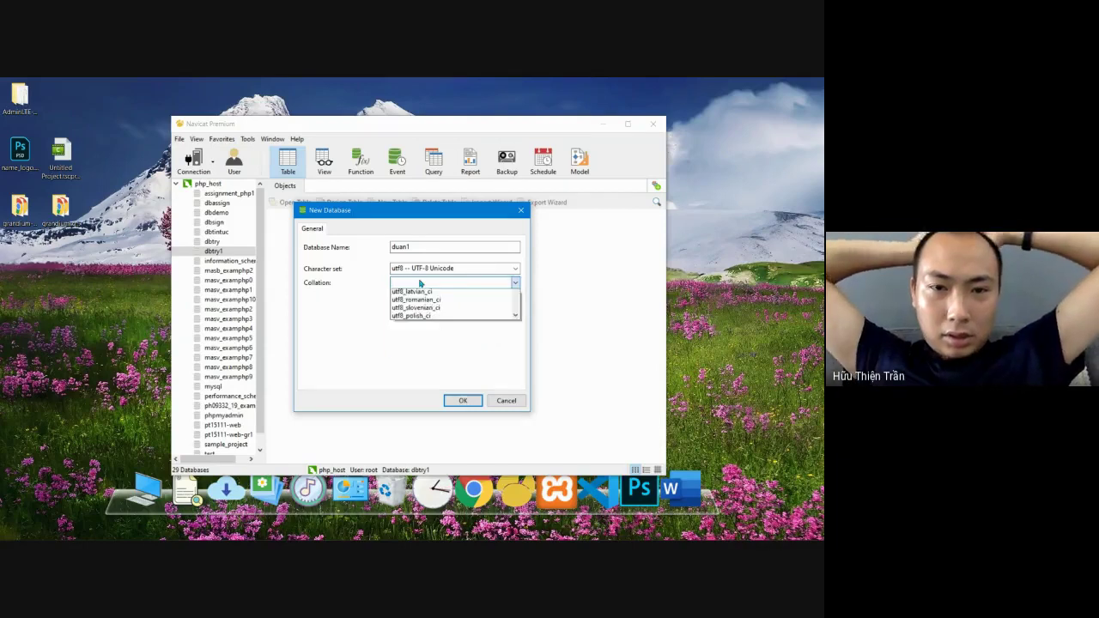
{"action": "left_click", "coordinate": [441, 309]}
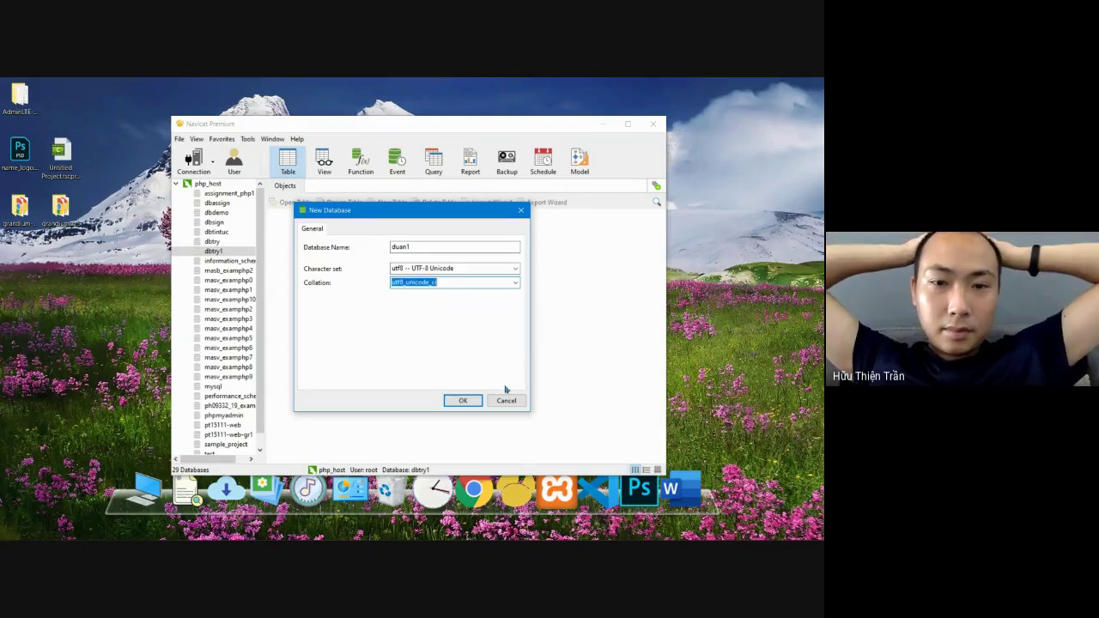
{"action": "left_click", "coordinate": [461, 401]}
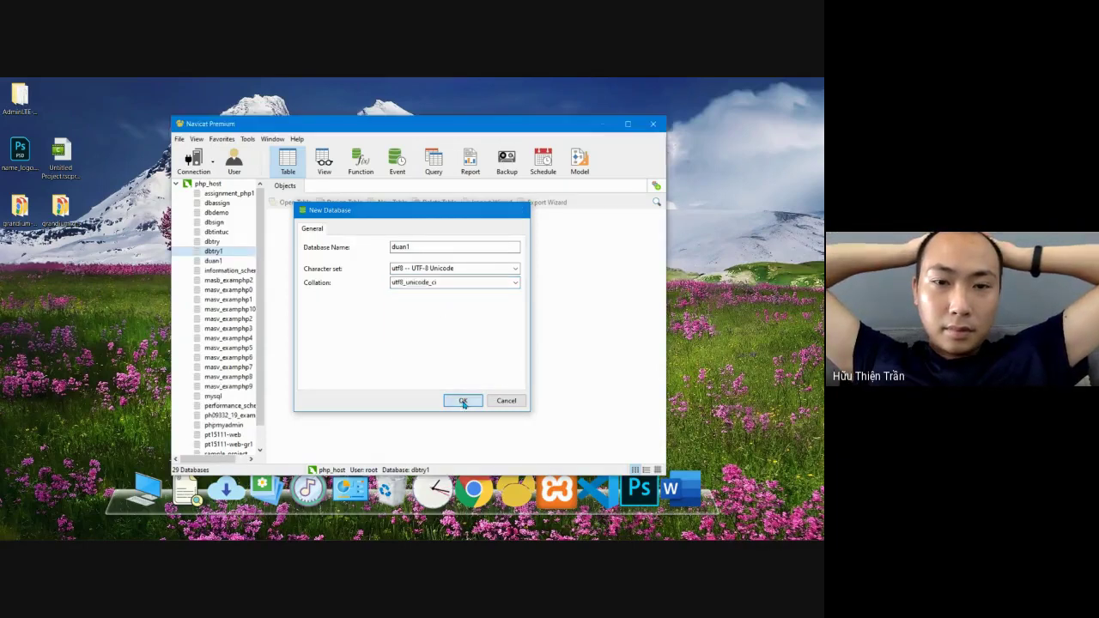
- Open the duan1 database and start a new table in it
{"action": "double_click", "coordinate": [231, 261]}
{"action": "left_click", "coordinate": [221, 274]}
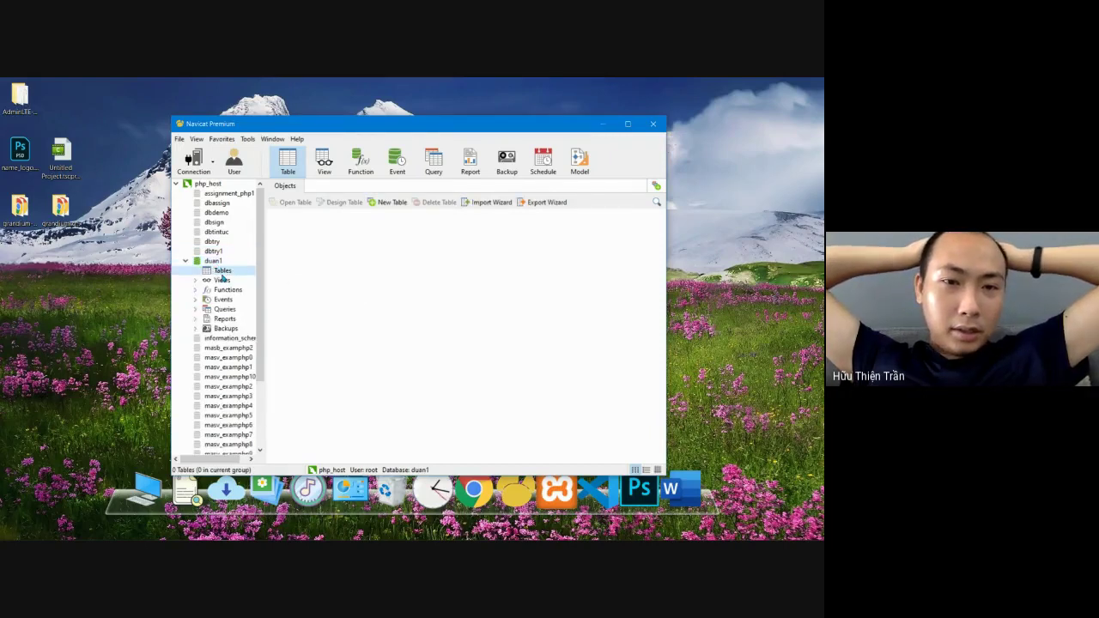
{"action": "right_click", "coordinate": [221, 275]}
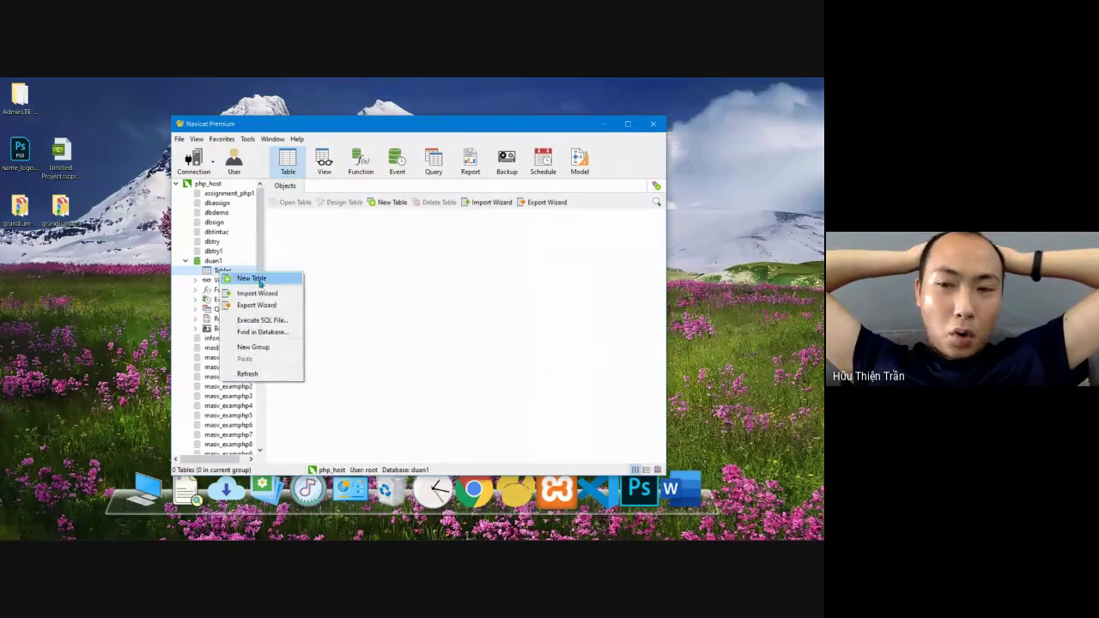
{"action": "left_click", "coordinate": [258, 278]}
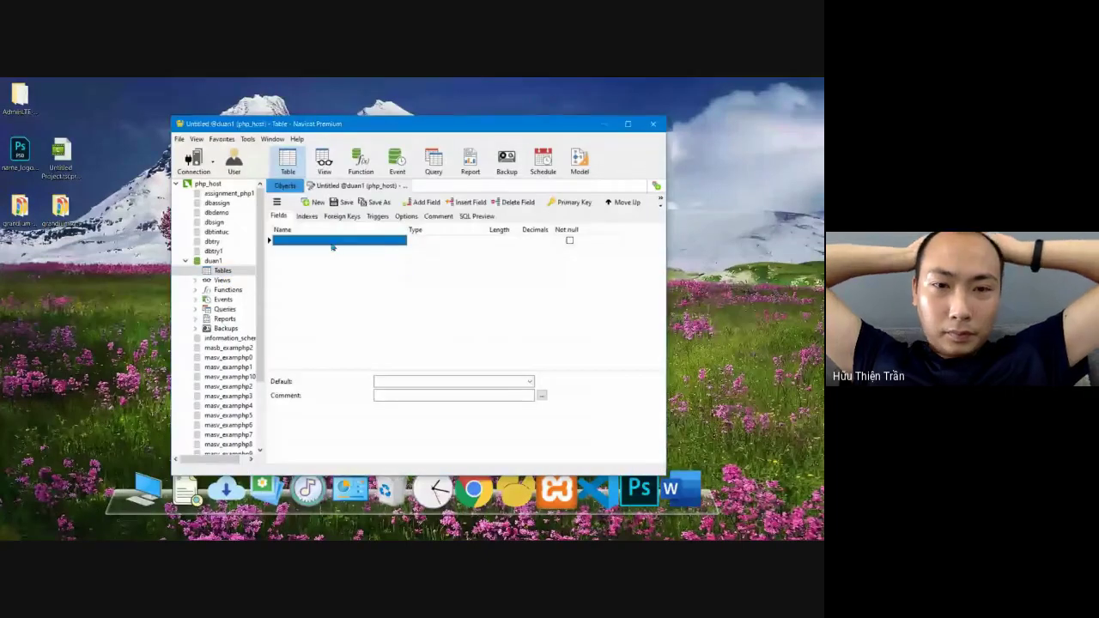
- Open the database_duan1 diagram in Lucidchart and place the Navicat table designer beside its contacts table
{"action": "key", "text": "alt+Tab"}
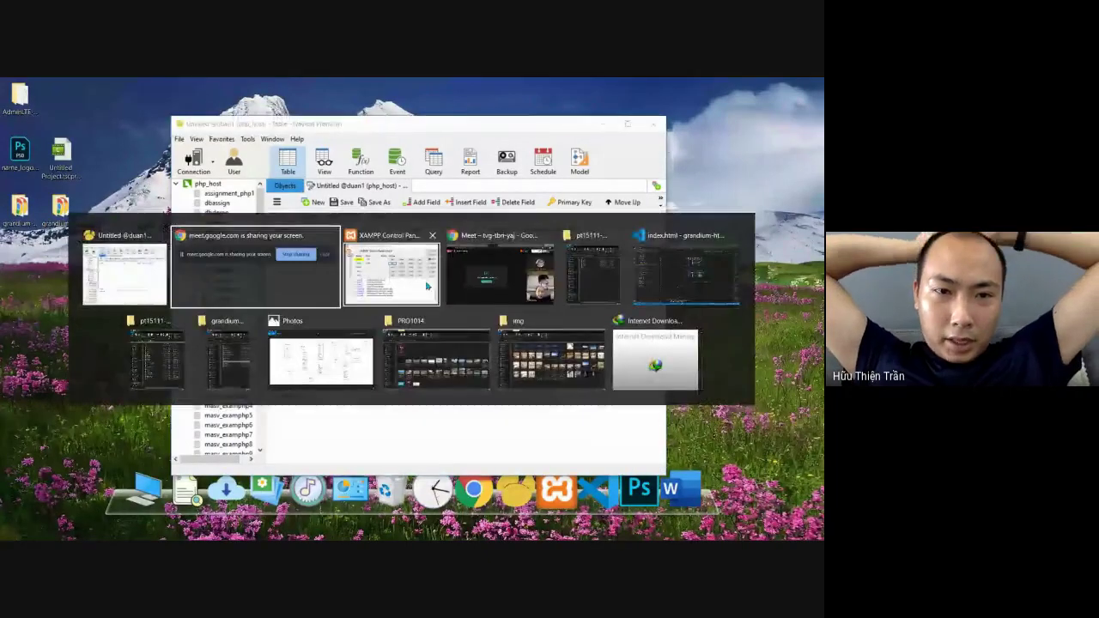
{"action": "left_click", "coordinate": [500, 273]}
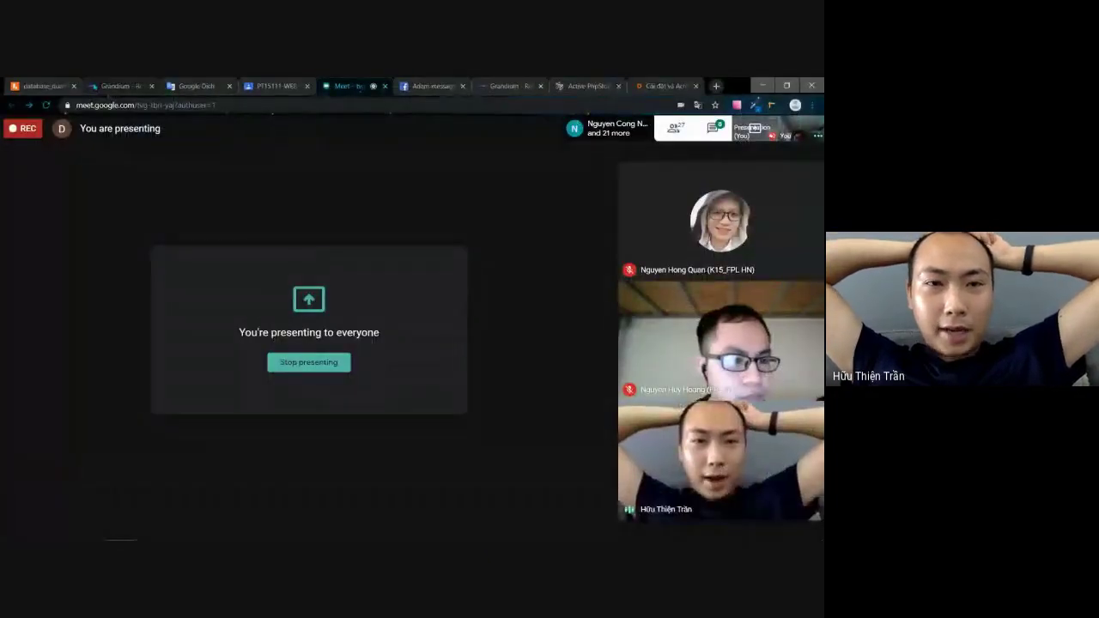
{"action": "left_click", "coordinate": [41, 86]}
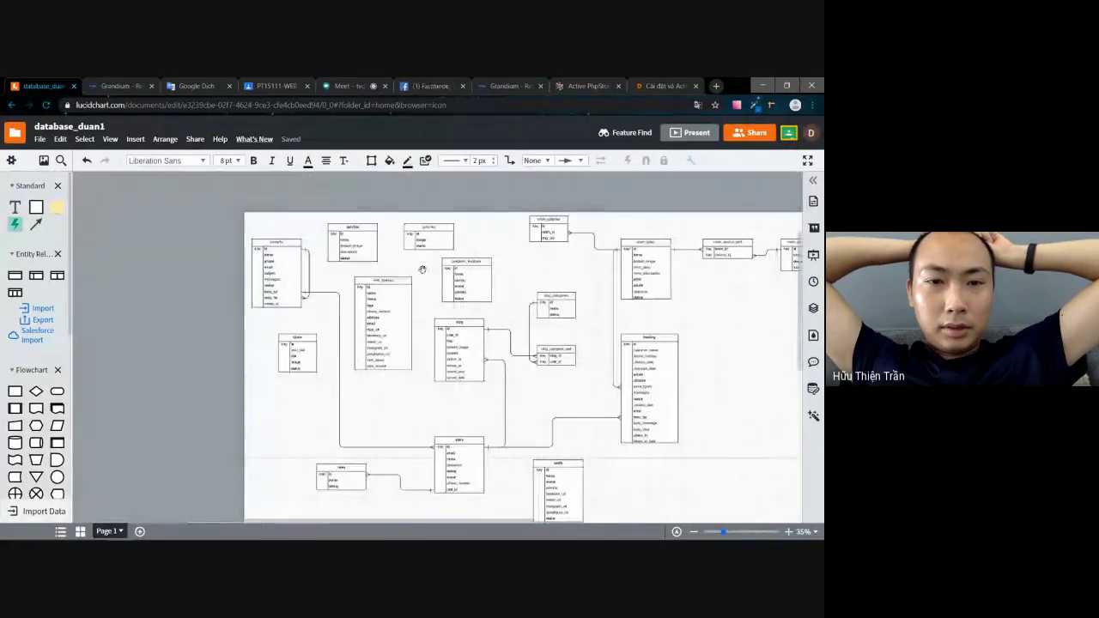
{"action": "scroll", "coordinate": [422, 270], "scroll_direction": "up", "scroll_amount": 5}
{"action": "key", "text": "alt+Tab"}
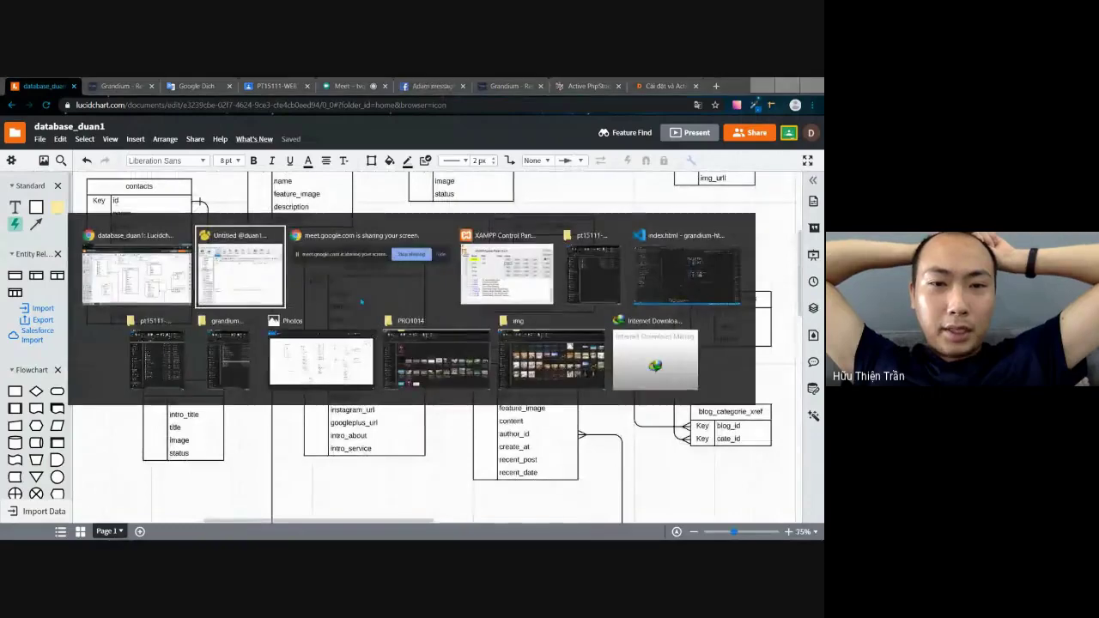
{"action": "left_click", "coordinate": [243, 276]}
{"action": "left_click_drag", "start_coordinate": [386, 125], "coordinate": [584, 128]}
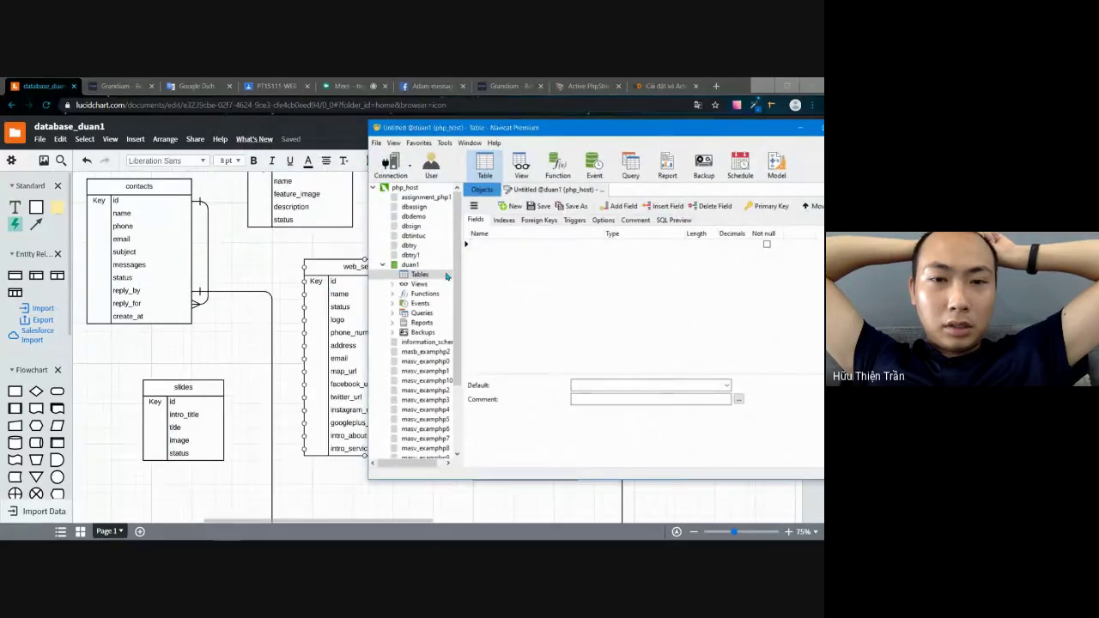
- Select the title of the web_settings table in the Lucidchart diagram, and switch back to Navicat, repositioning its table designer over the diagram
{"action": "left_click", "coordinate": [352, 270]}
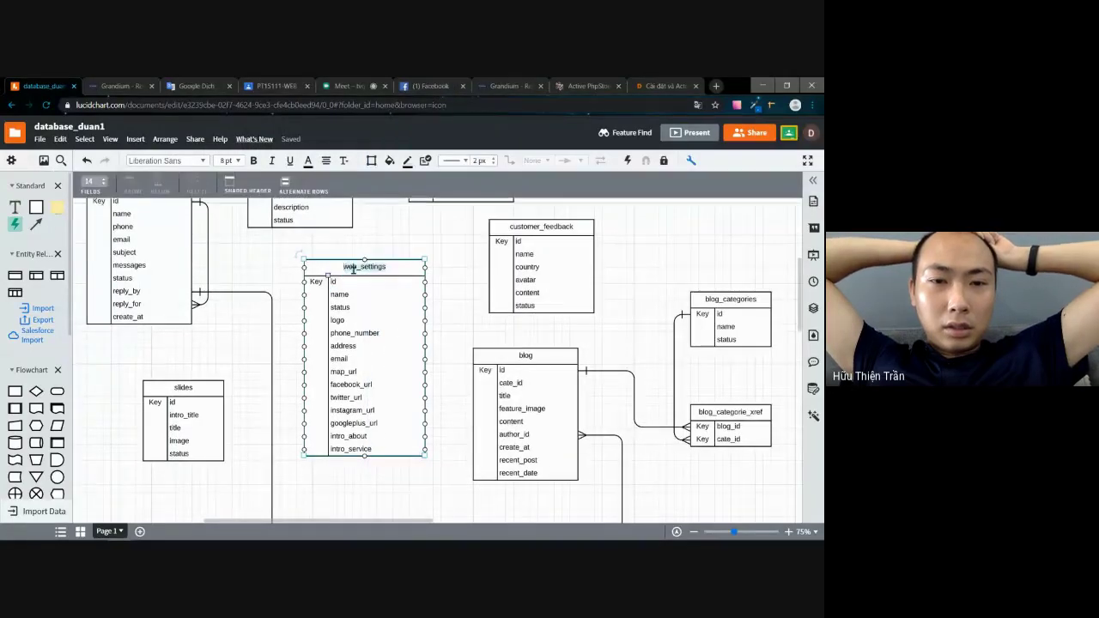
{"action": "key", "text": "alt+Tab"}
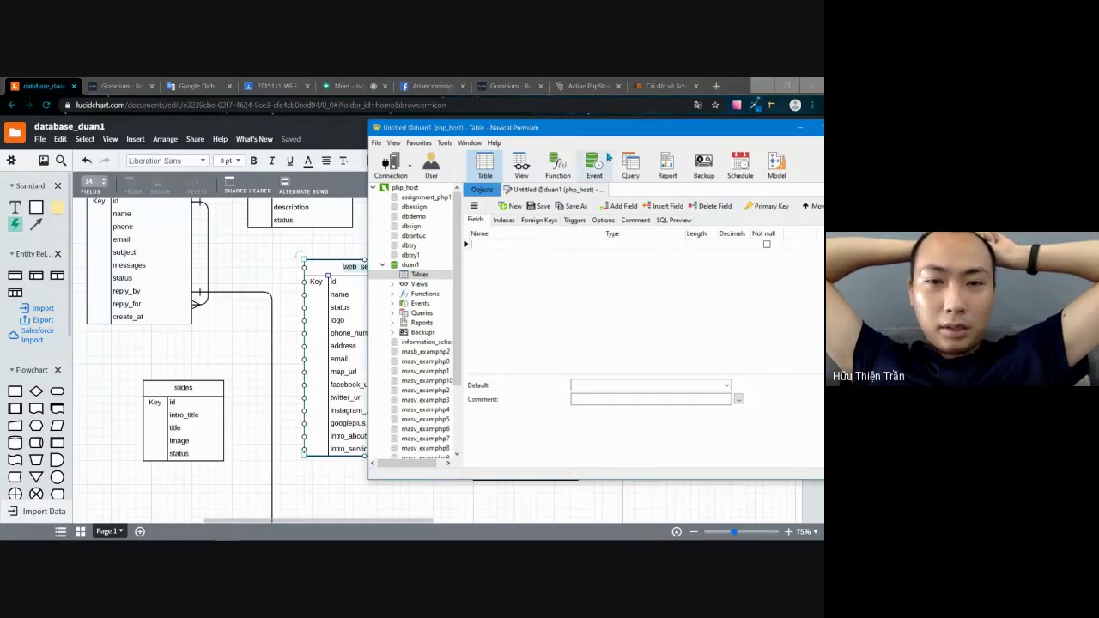
{"action": "left_click_drag", "start_coordinate": [576, 171], "coordinate": [520, 190]}
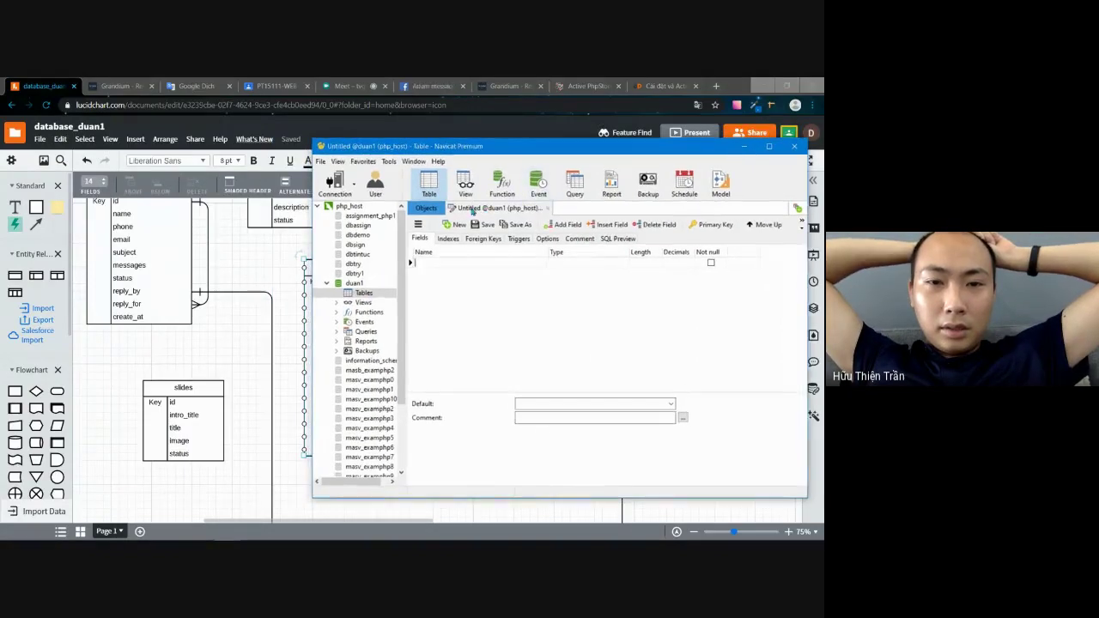
{"action": "right_click", "coordinate": [470, 210]}
{"action": "left_click", "coordinate": [460, 212]}
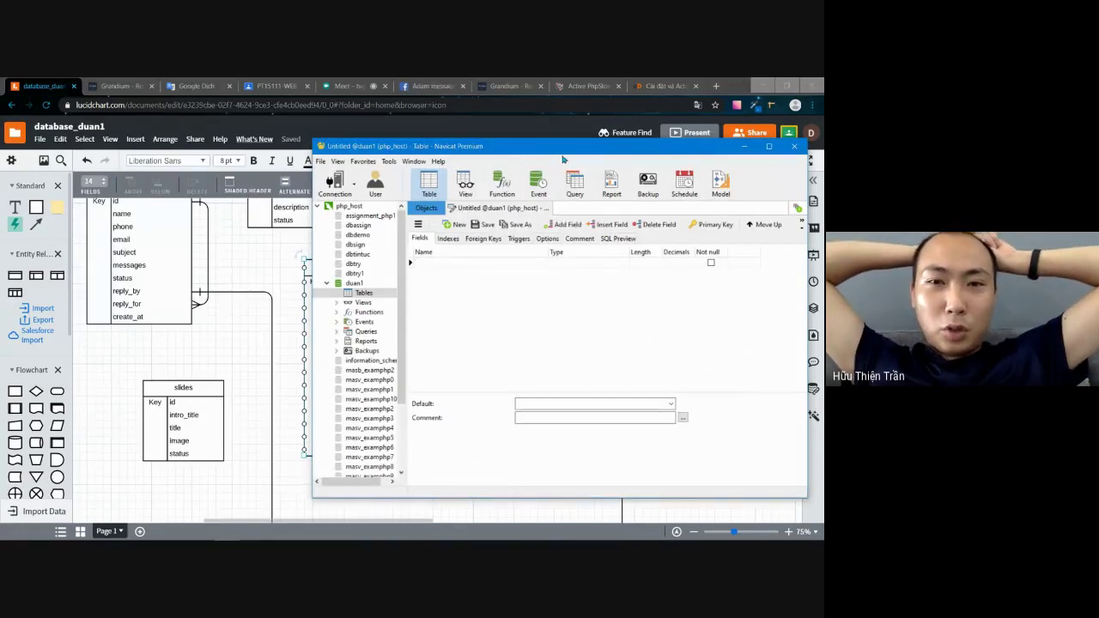
{"action": "left_click_drag", "start_coordinate": [561, 158], "coordinate": [580, 149]}
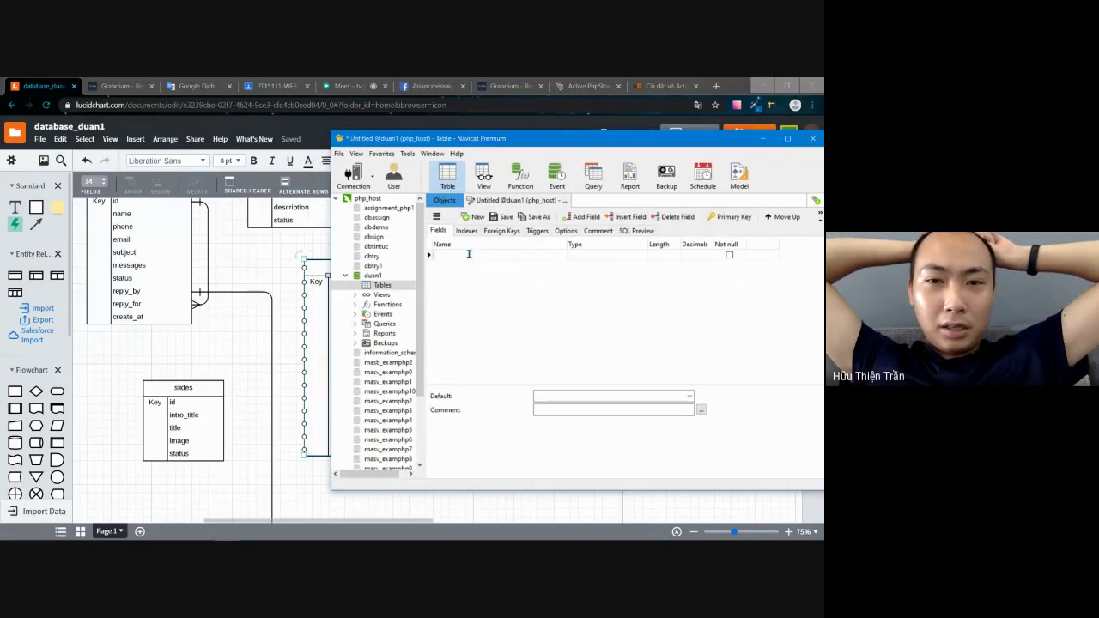
{"action": "left_click", "coordinate": [481, 254]}
{"action": "type", "text": "web_settings"}
{"action": "key", "text": "Return"}
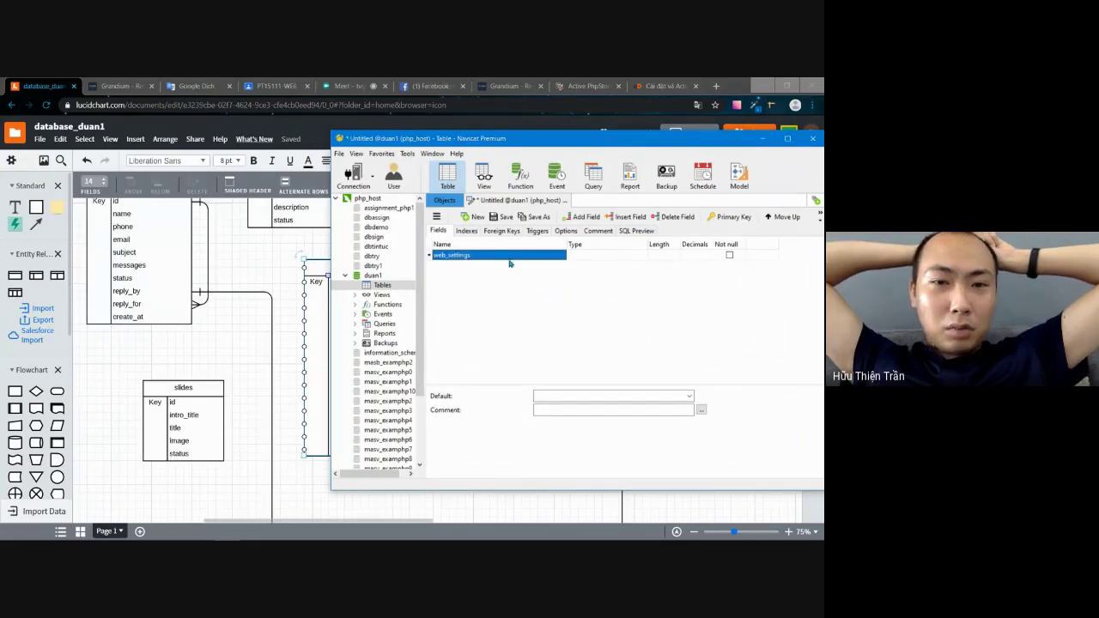
{"action": "left_click", "coordinate": [464, 255]}
{"action": "double_click", "coordinate": [464, 255]}
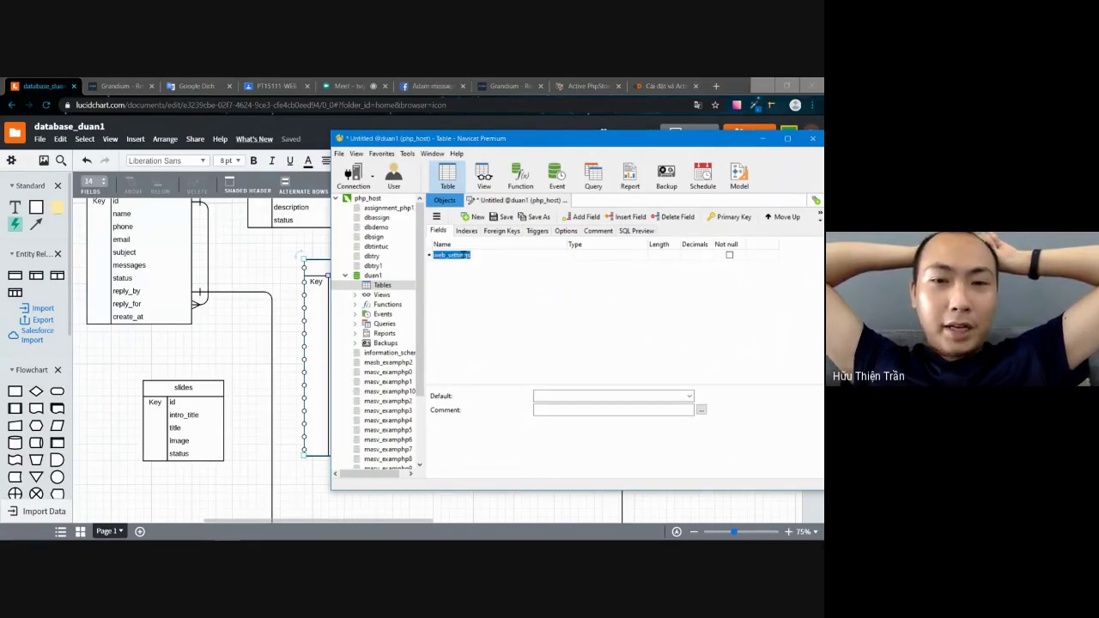
{"action": "key", "text": "BackSpace"}
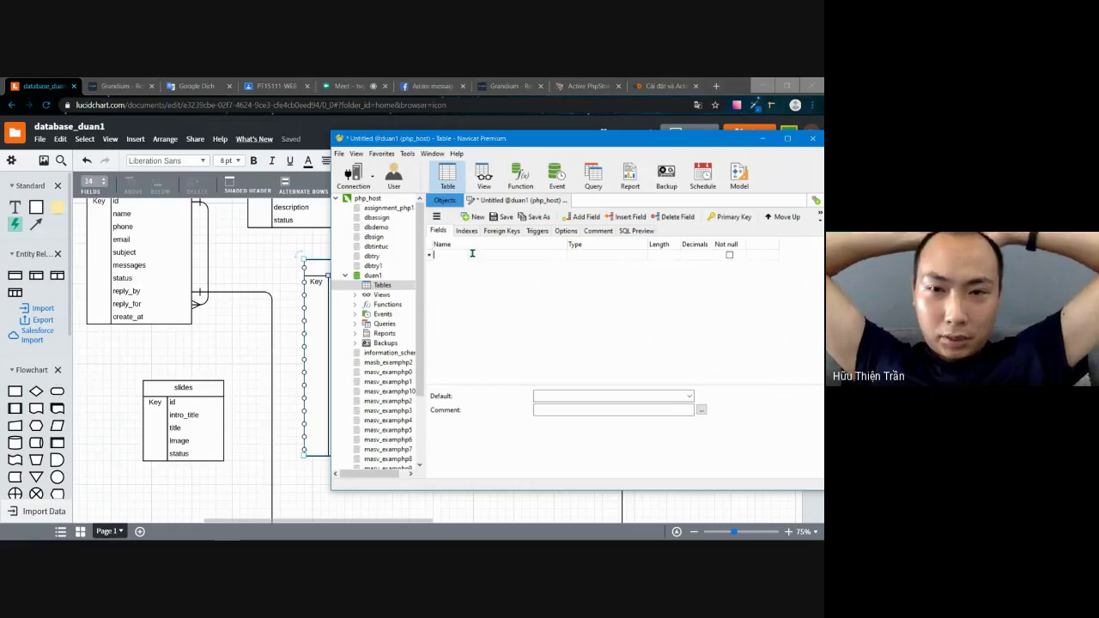
- Define the new table's first field as id with type int and length 11
{"action": "type", "text": "id"}
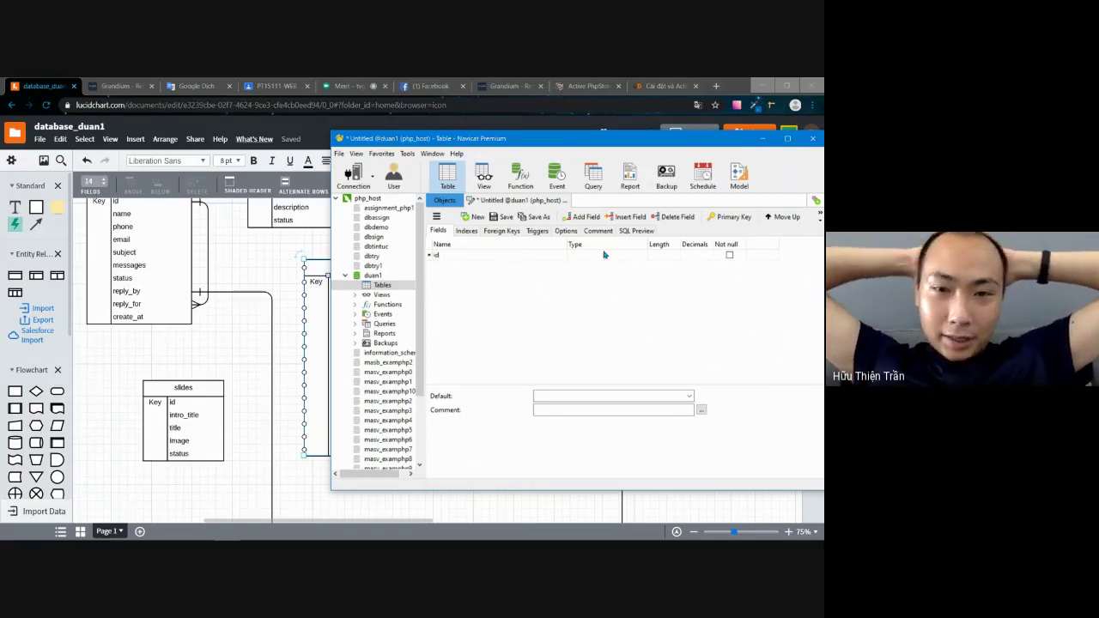
{"action": "left_click", "coordinate": [638, 257]}
{"action": "type", "text": "int"}
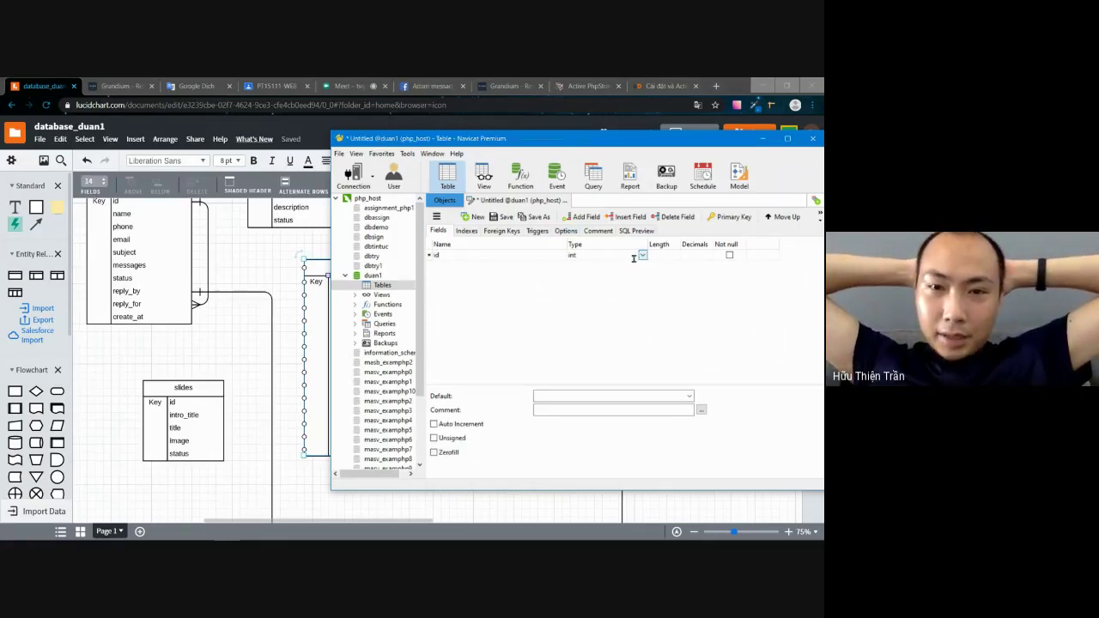
{"action": "left_click", "coordinate": [673, 255]}
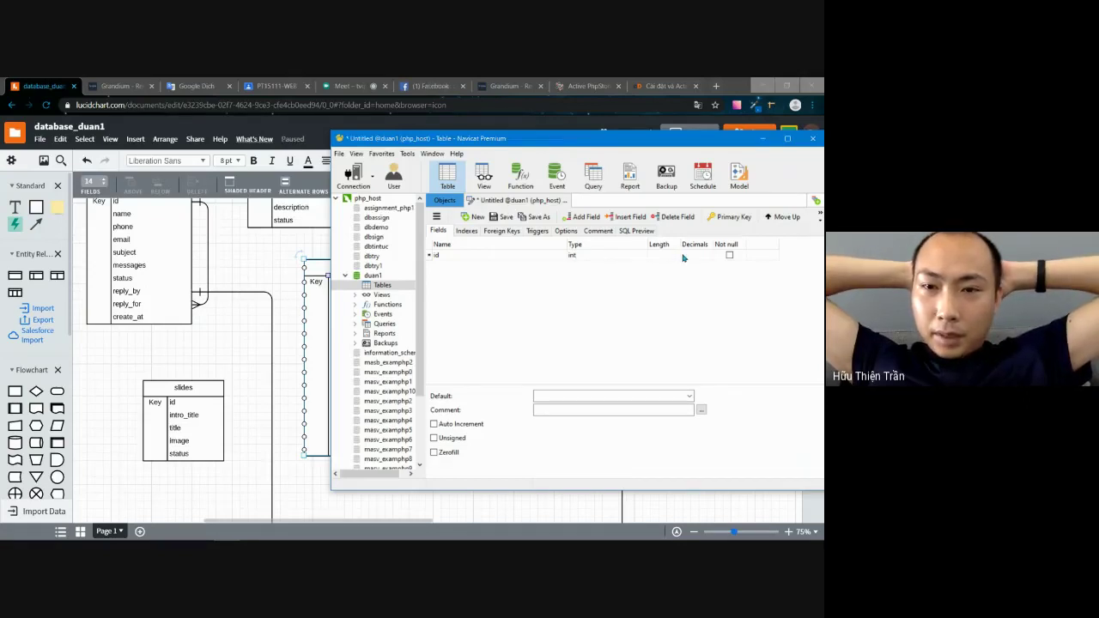
{"action": "type", "text": "1"}
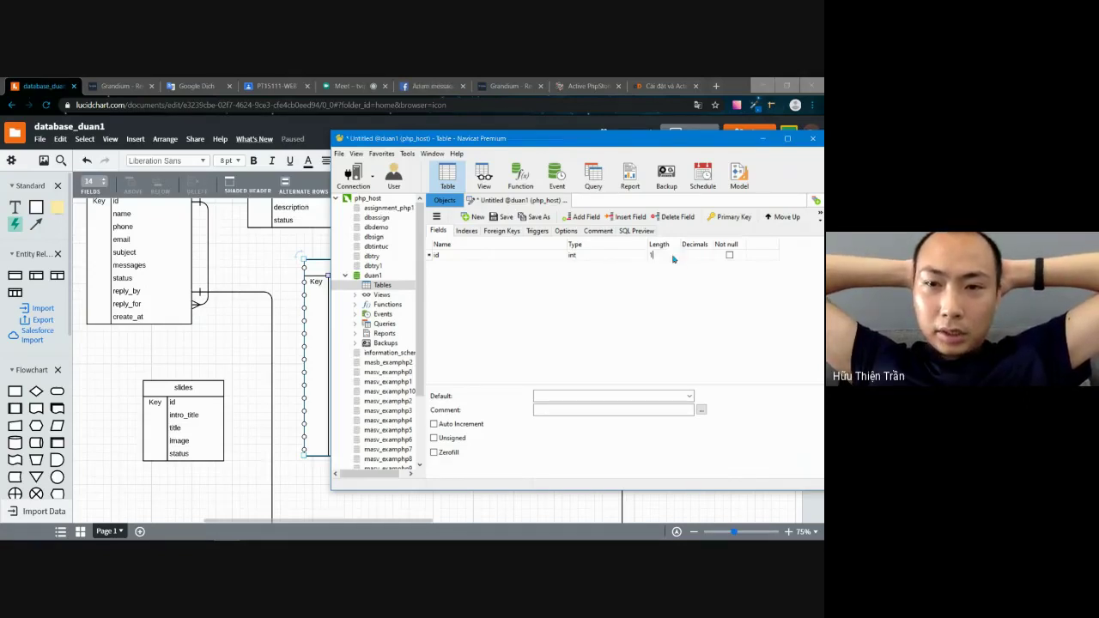
{"action": "type", "text": "1"}
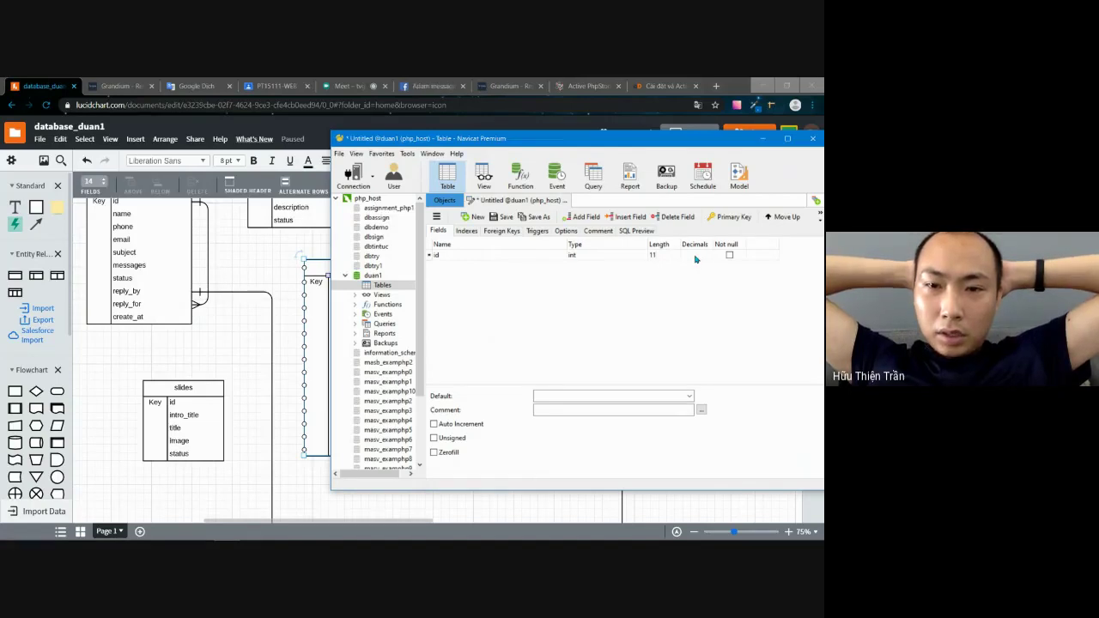
{"action": "left_click", "coordinate": [695, 256]}
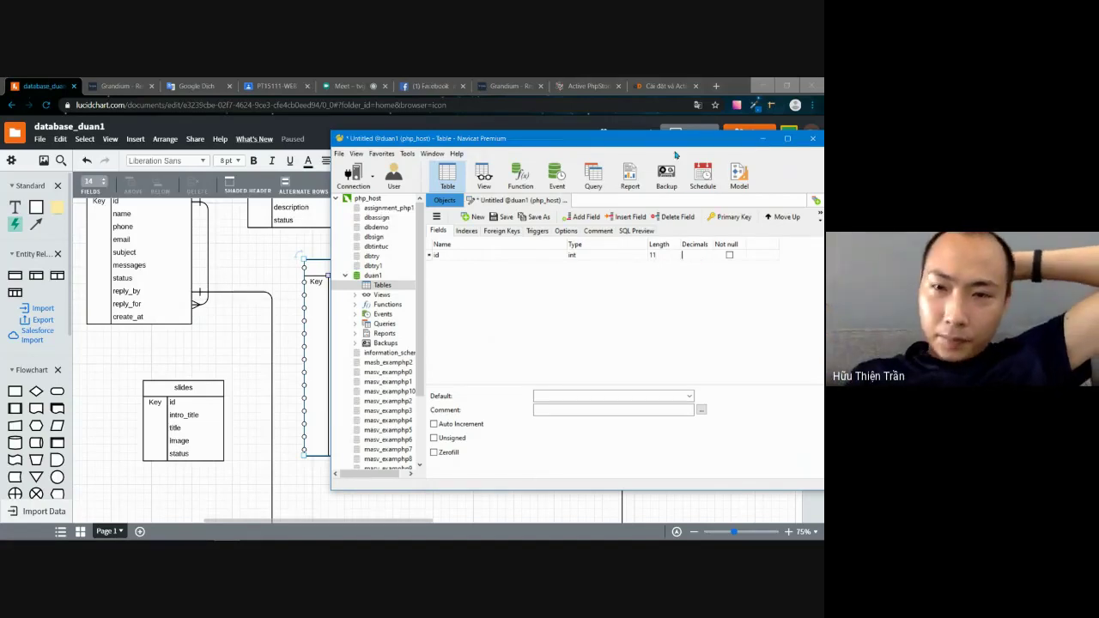
- Make the id field the primary key and enable Auto Increment for it
{"action": "left_click_drag", "start_coordinate": [660, 147], "coordinate": [607, 141]}
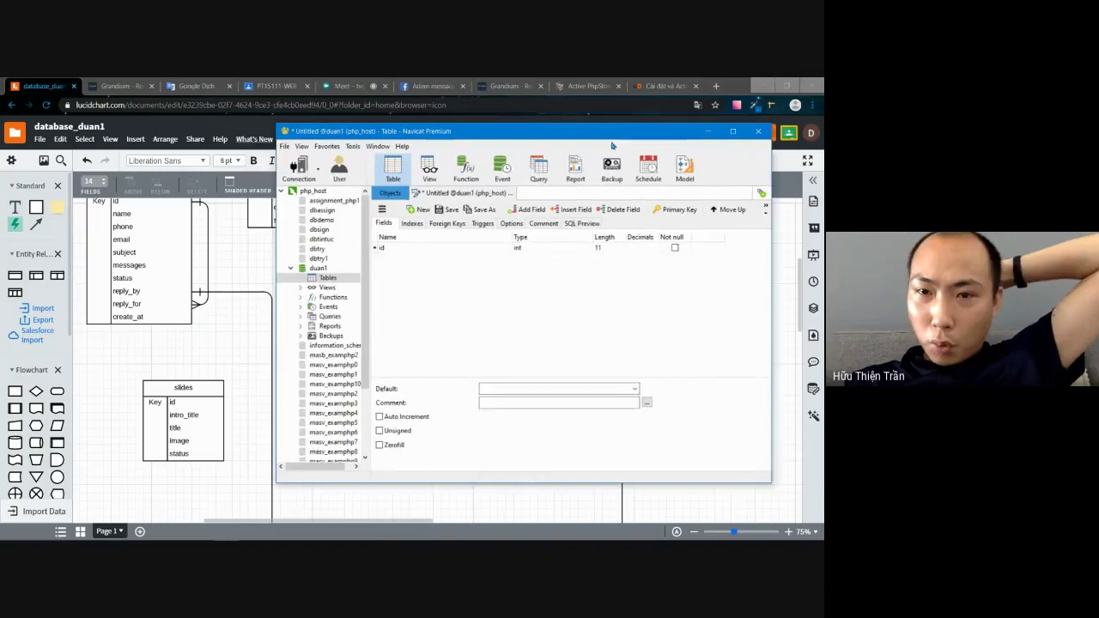
{"action": "left_click", "coordinate": [678, 209]}
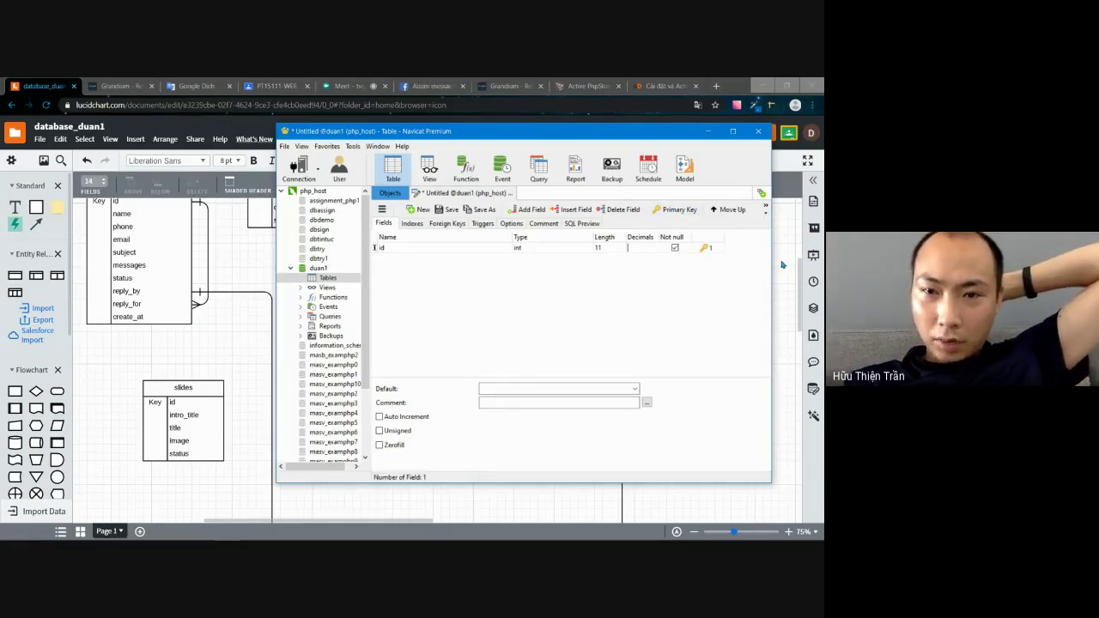
{"action": "key", "text": "Escape"}
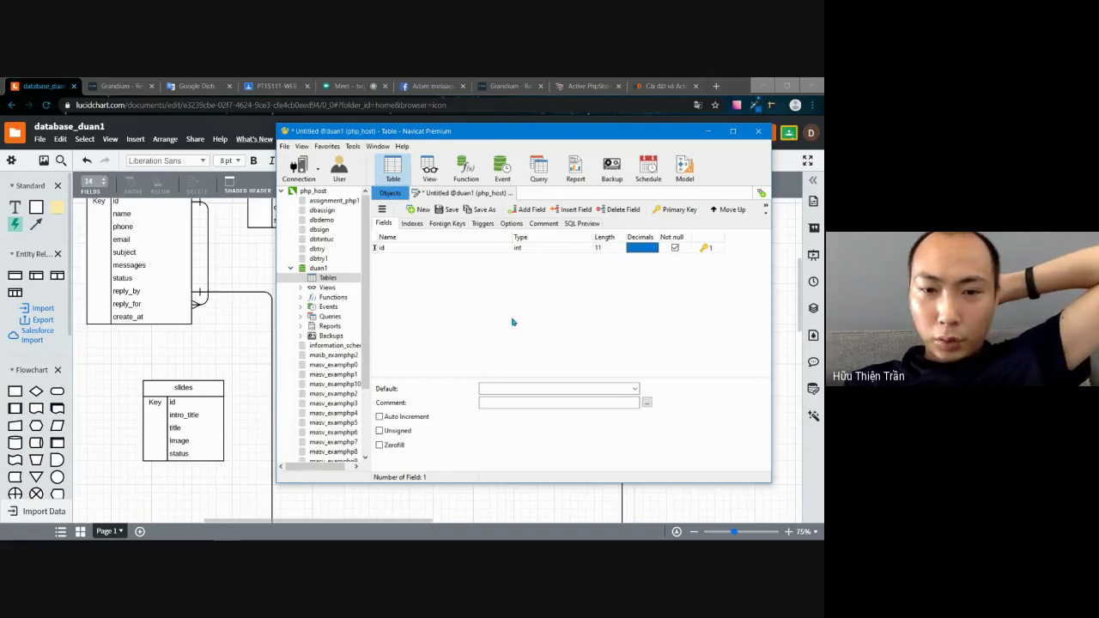
{"action": "left_click", "coordinate": [407, 419]}
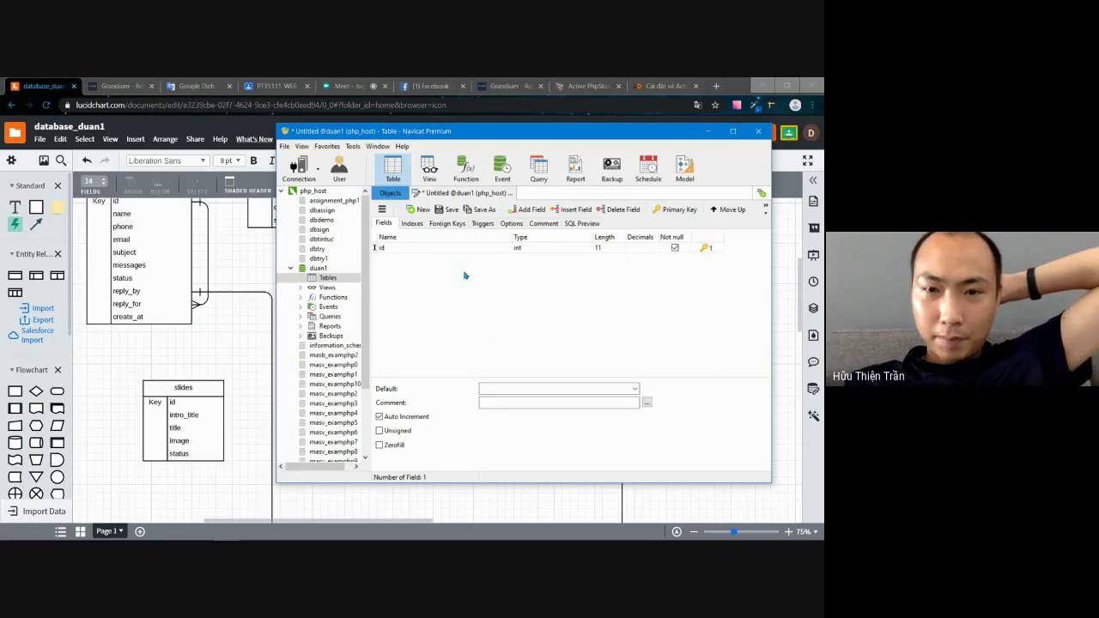
- Add a second field called name with type varchar and length 255, and mark it as not null
{"action": "left_click", "coordinate": [400, 248]}
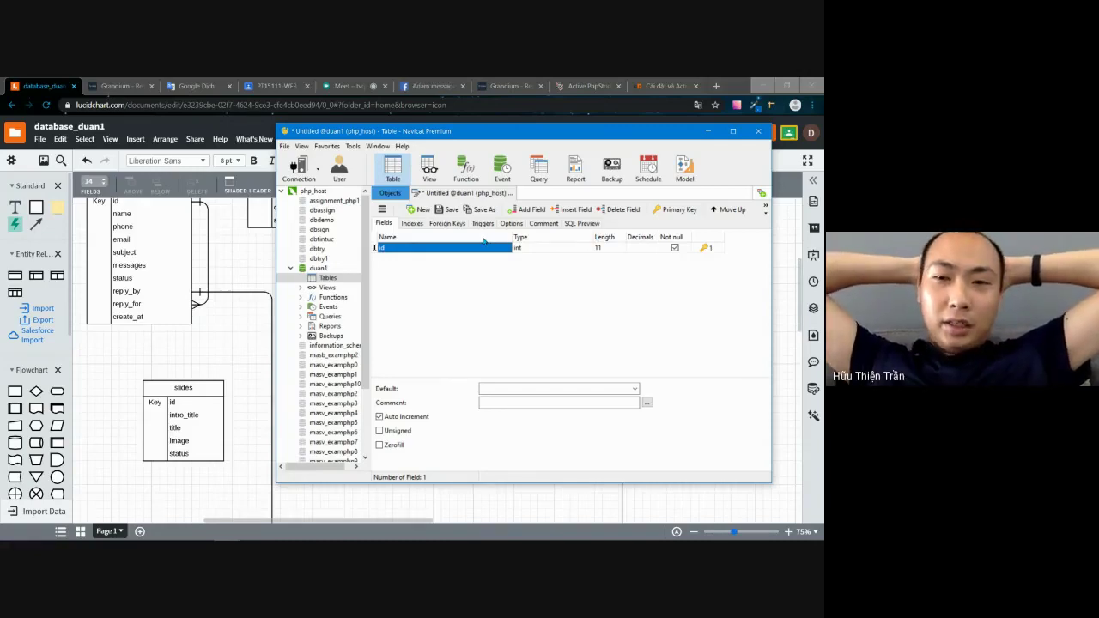
{"action": "key", "text": "Down"}
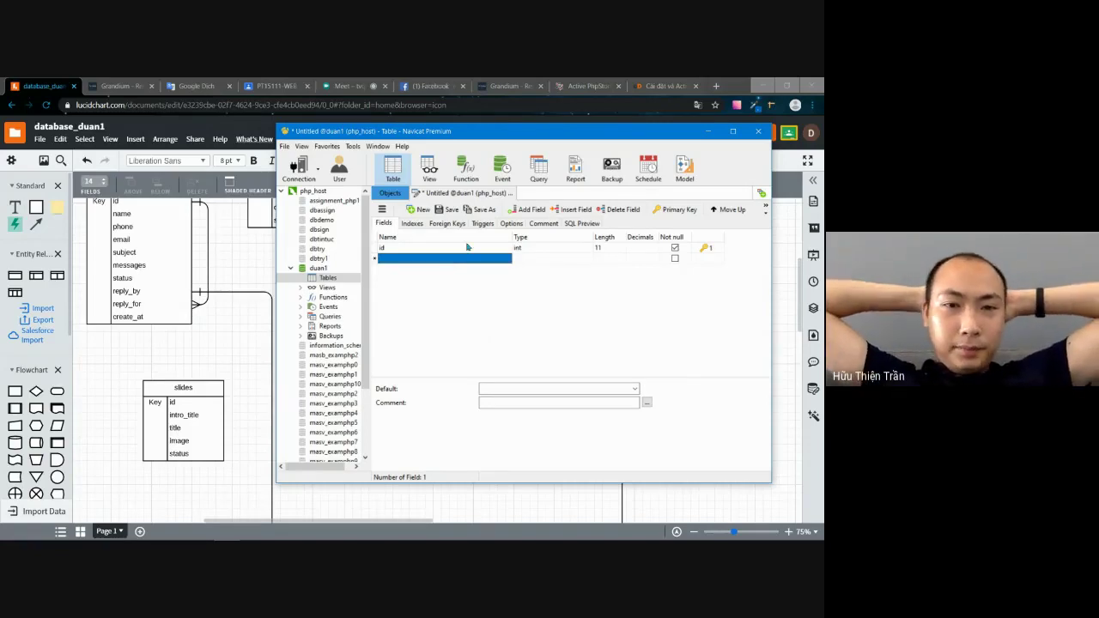
{"action": "left_click_drag", "start_coordinate": [454, 131], "coordinate": [600, 127]}
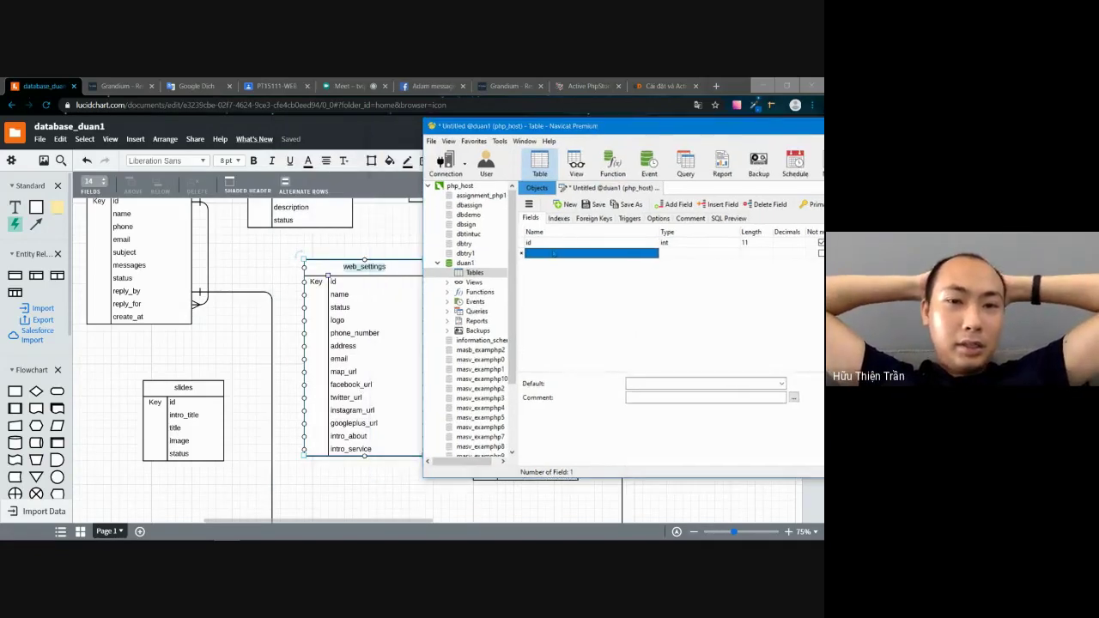
{"action": "left_click", "coordinate": [554, 254]}
{"action": "type", "text": "name"}
{"action": "key", "text": "Tab"}
{"action": "type", "text": "varchar"}
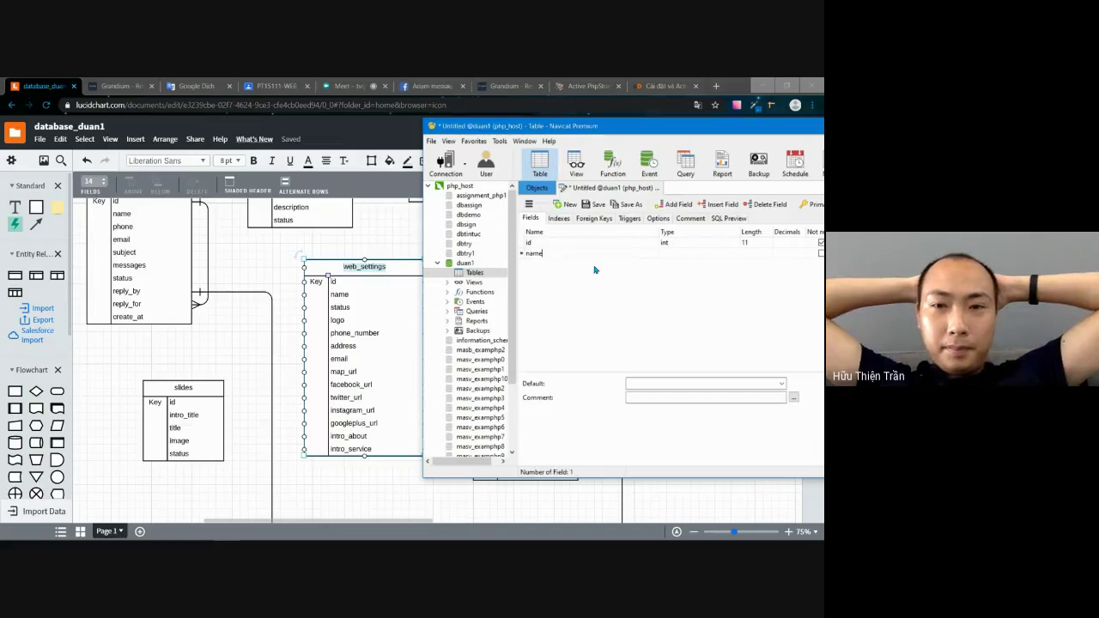
{"action": "key", "text": "Tab"}
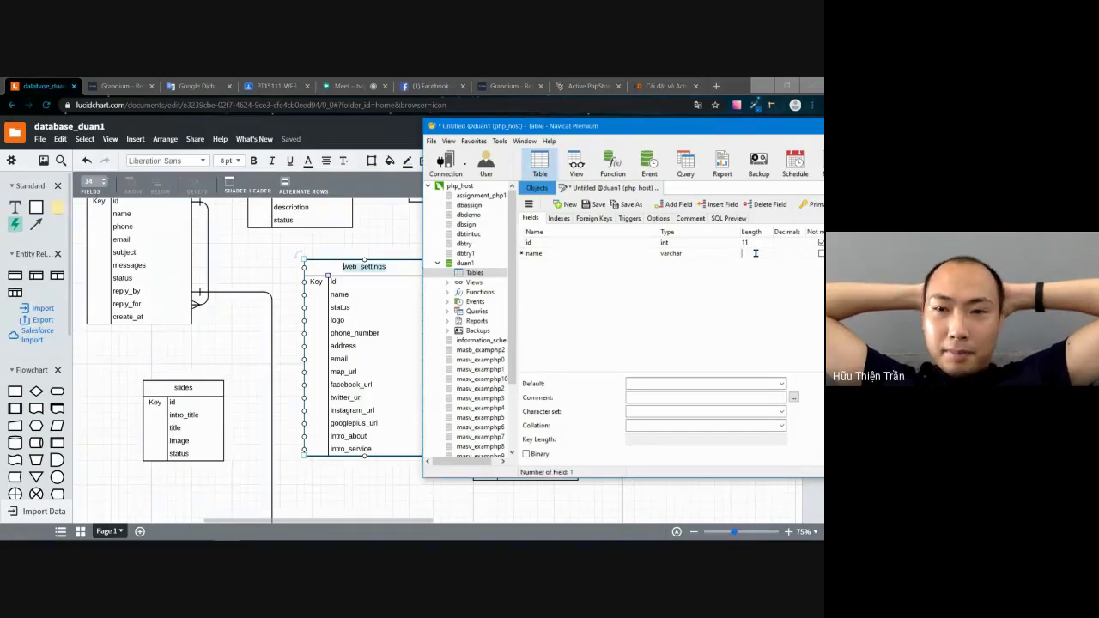
{"action": "type", "text": "255"}
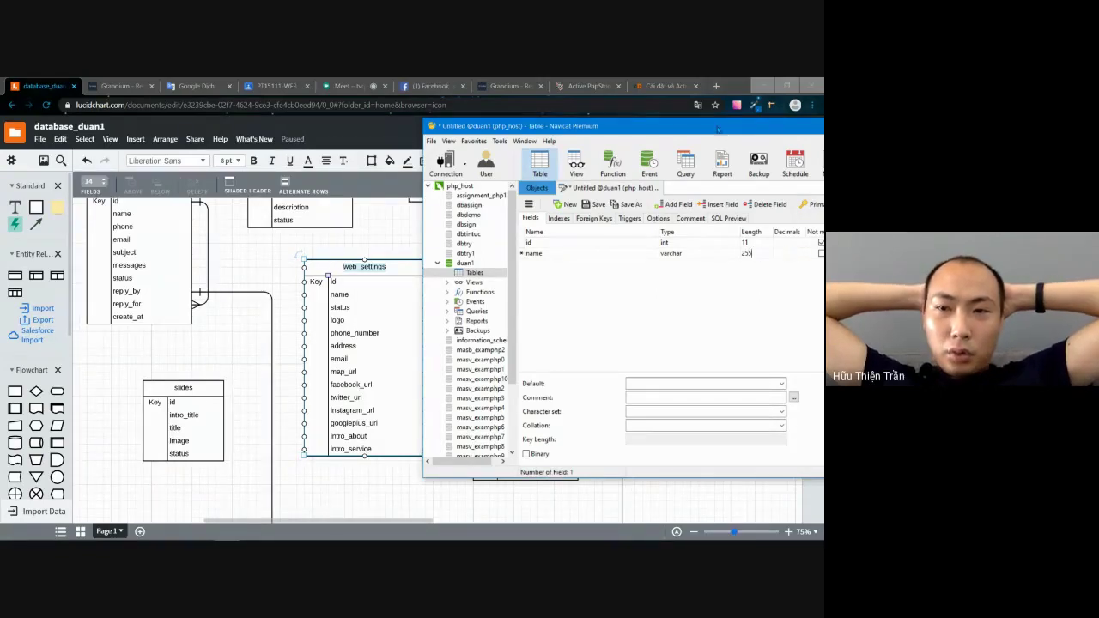
{"action": "left_click_drag", "start_coordinate": [653, 125], "coordinate": [629, 120]}
{"action": "left_click", "coordinate": [797, 248]}
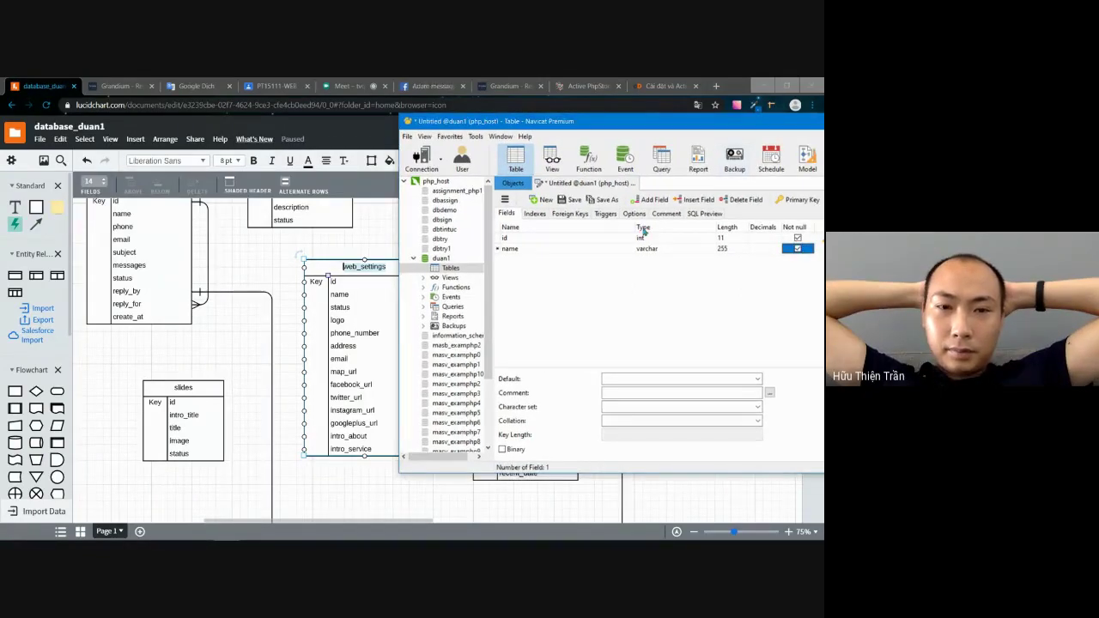
- Add a field called logo below name with type varchar and length 255
{"action": "left_click", "coordinate": [522, 244]}
{"action": "key", "text": "Down"}
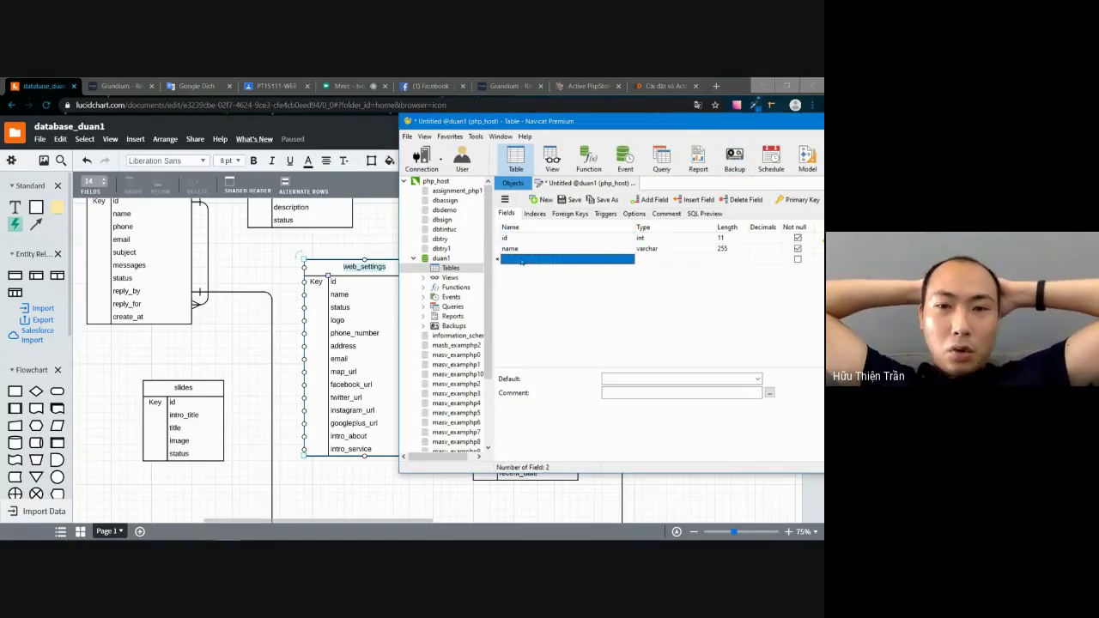
{"action": "type", "text": "s"}
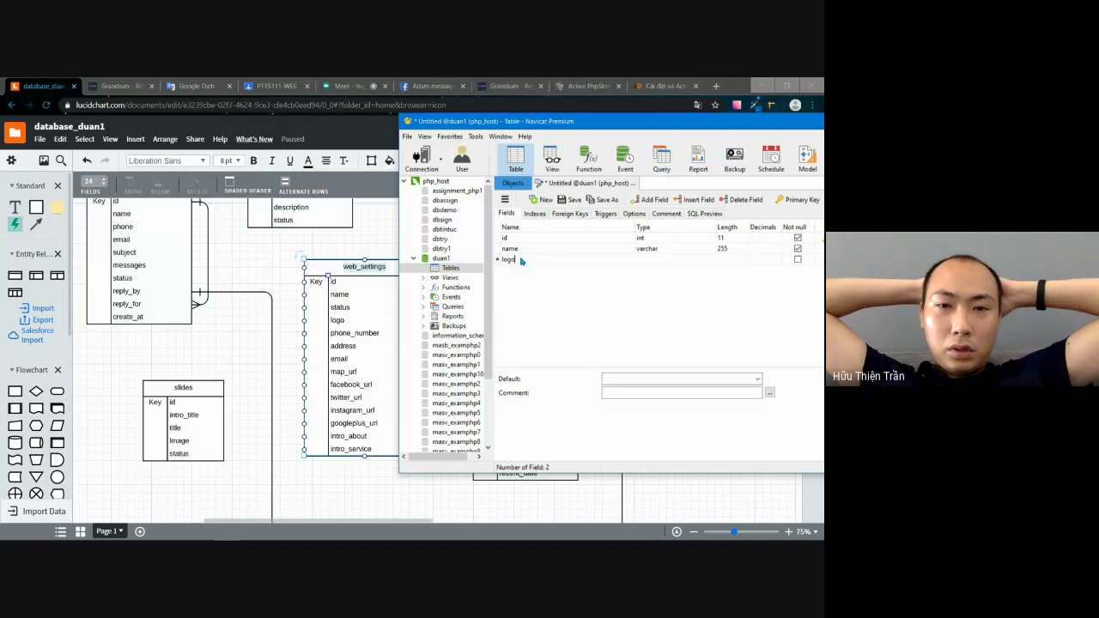
{"action": "key", "text": "Up"}
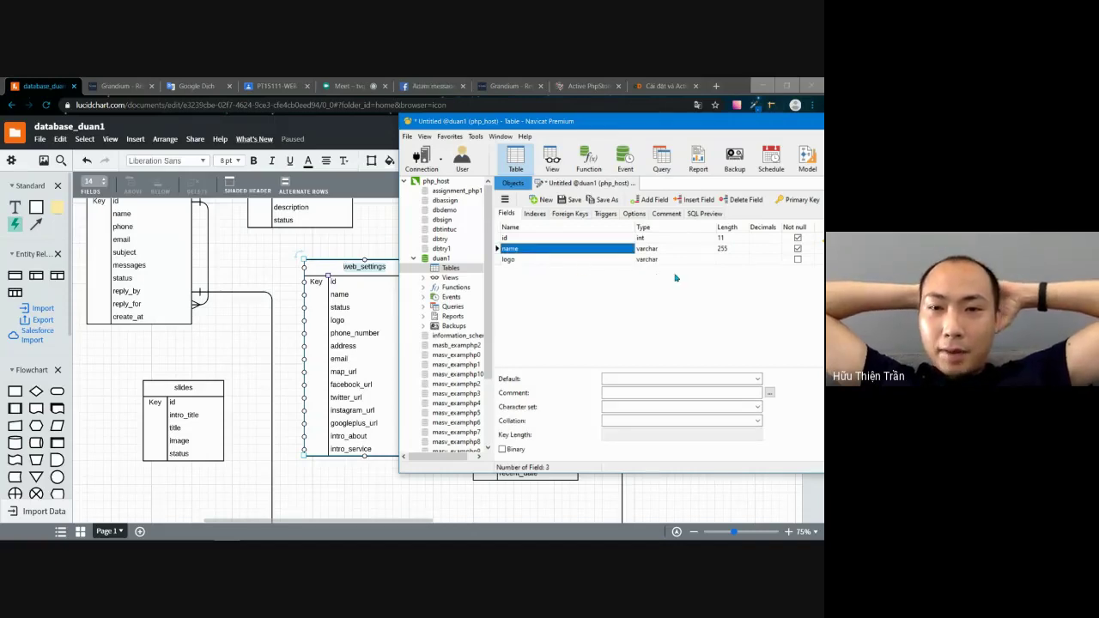
{"action": "key", "text": "Right"}
{"action": "key", "text": "Right"}
{"action": "left_click", "coordinate": [728, 259]}
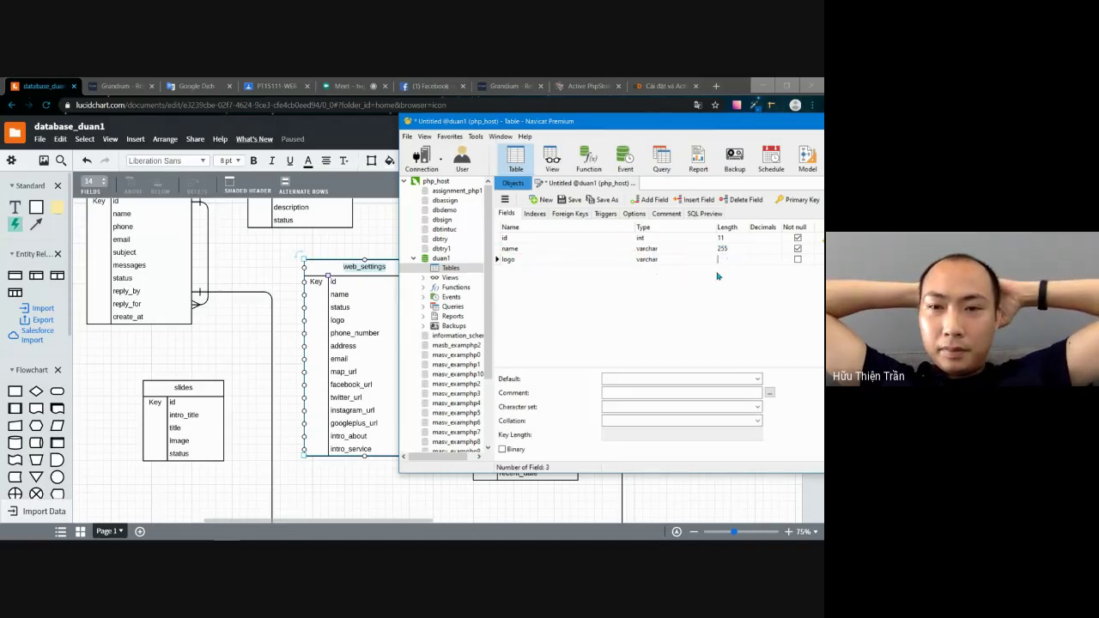
{"action": "type", "text": "255"}
{"action": "key", "text": "Tab"}
{"action": "key", "text": "Tab"}
{"action": "key", "text": "Tab"}
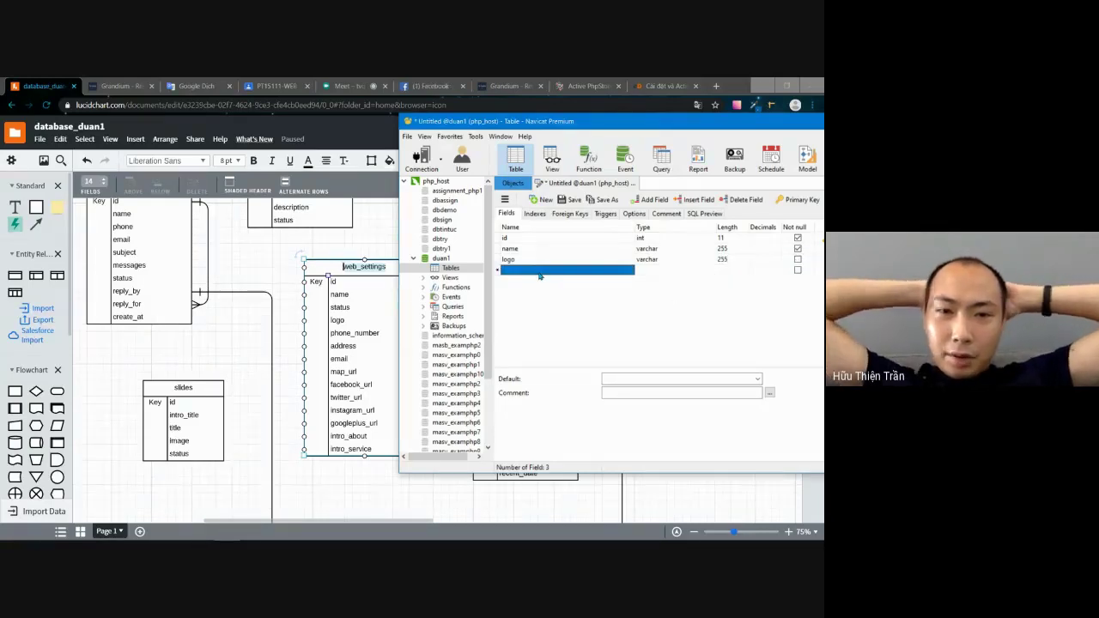
- Add a field called phone_number below logo in the new table
{"action": "type", "text": "phone_num"}
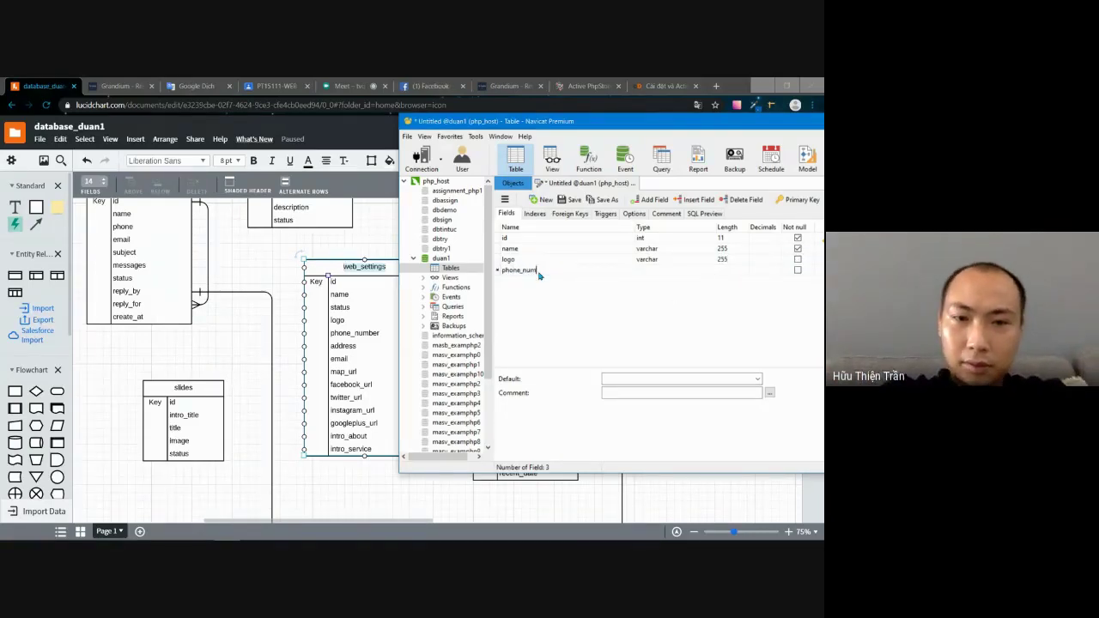
{"action": "type", "text": "be"}
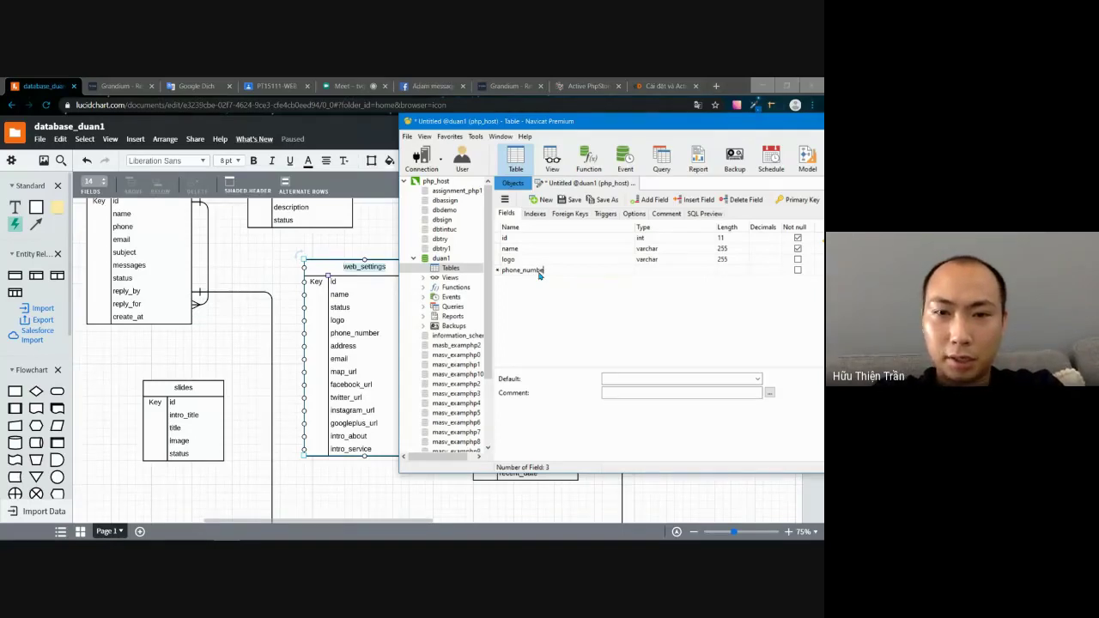
{"action": "type", "text": "r"}
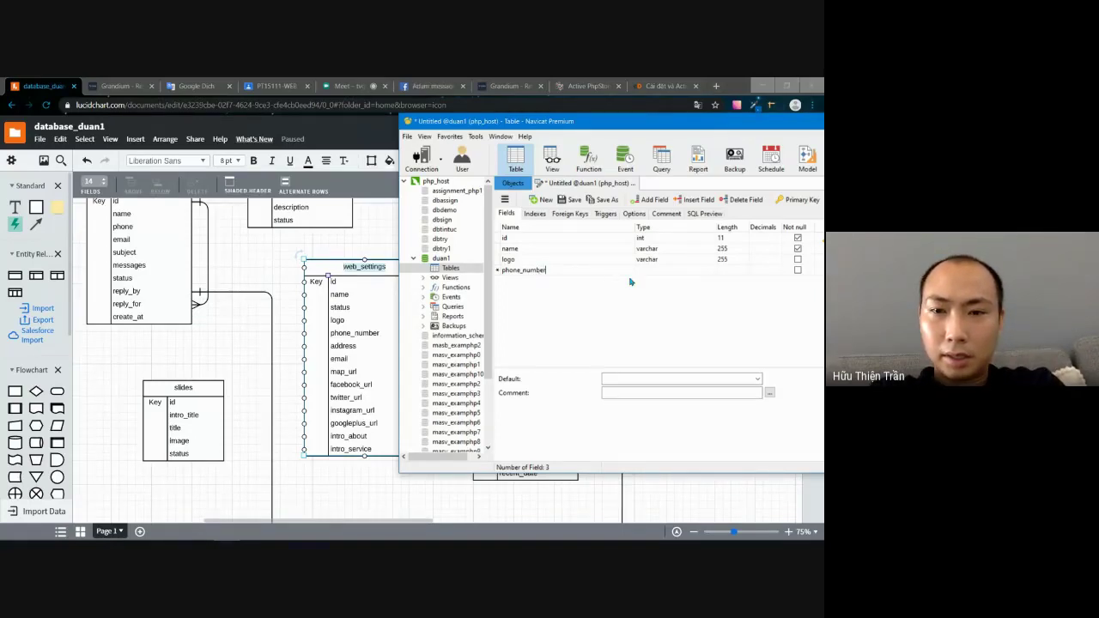
- Try int as the phone_number field's type and look through the other available data types
{"action": "left_click", "coordinate": [641, 271]}
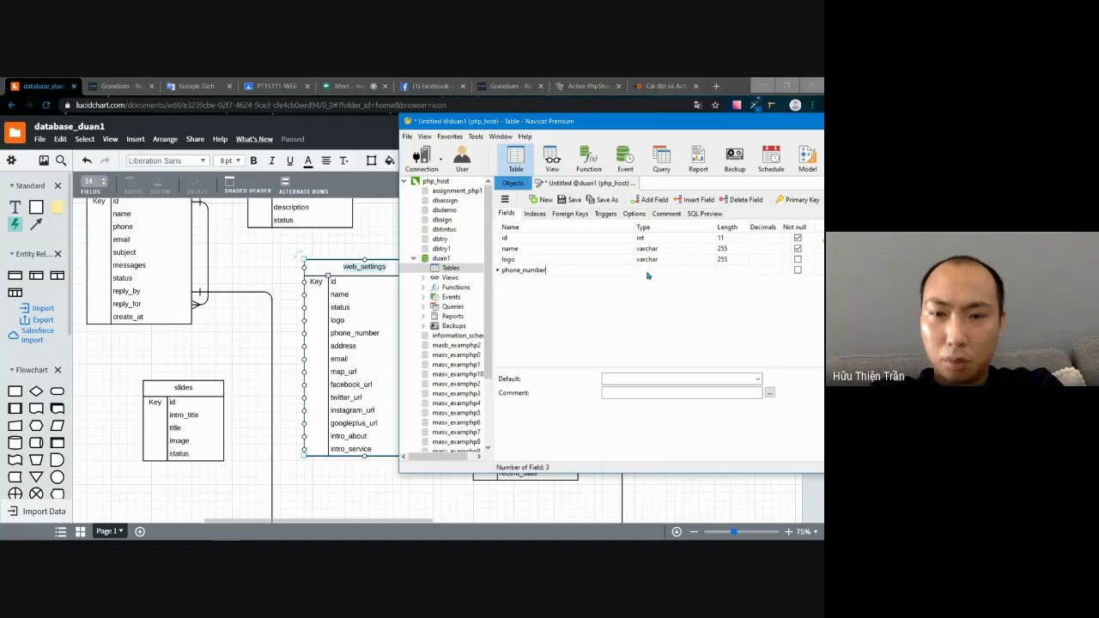
{"action": "type", "text": "int"}
{"action": "left_click", "coordinate": [711, 271]}
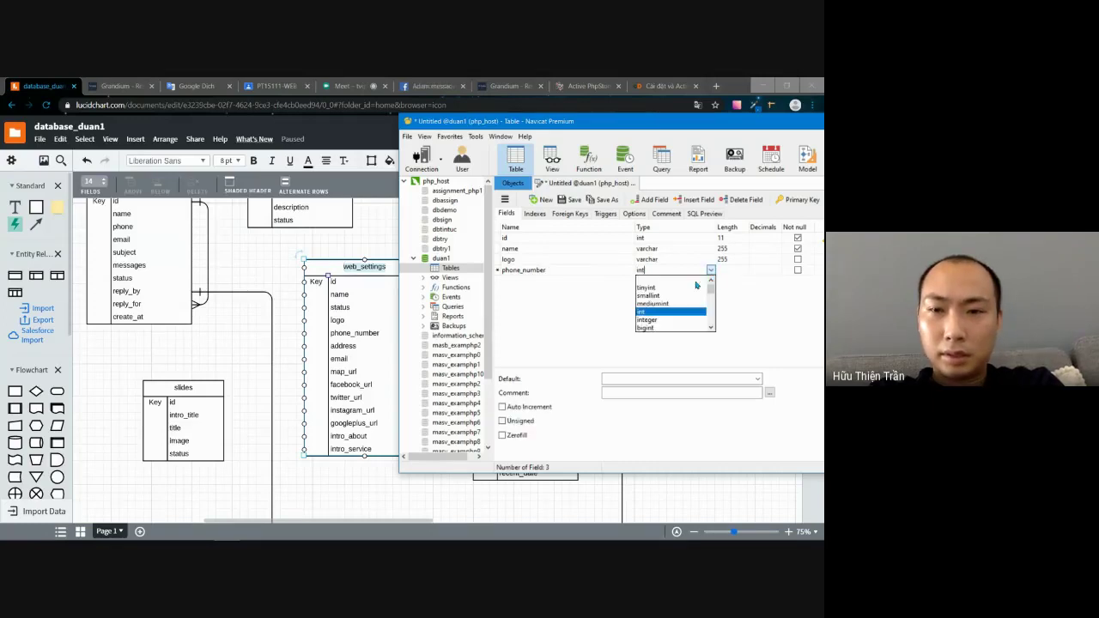
{"action": "scroll", "coordinate": [651, 271], "scroll_direction": "down", "scroll_amount": 2}
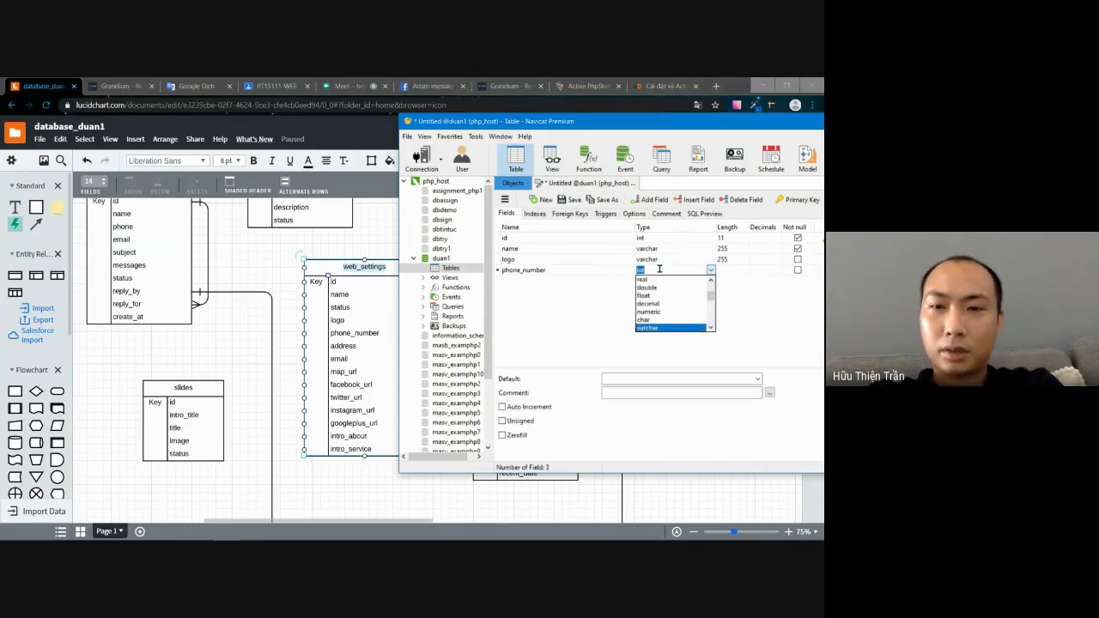
{"action": "double_click", "coordinate": [647, 271]}
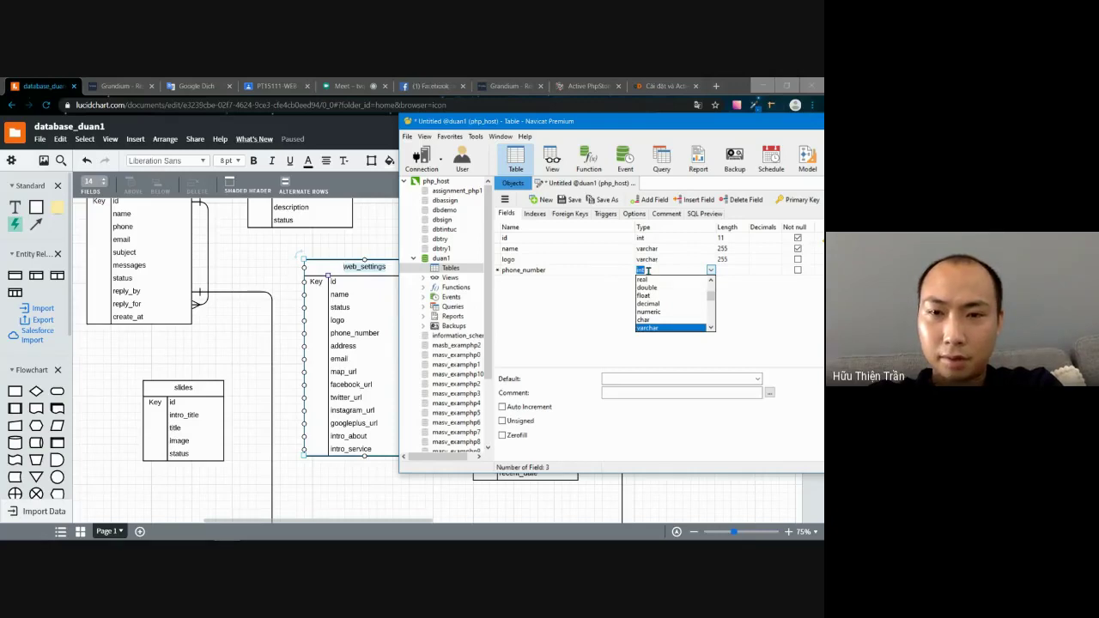
{"action": "scroll", "coordinate": [665, 295], "scroll_direction": "up", "scroll_amount": 2}
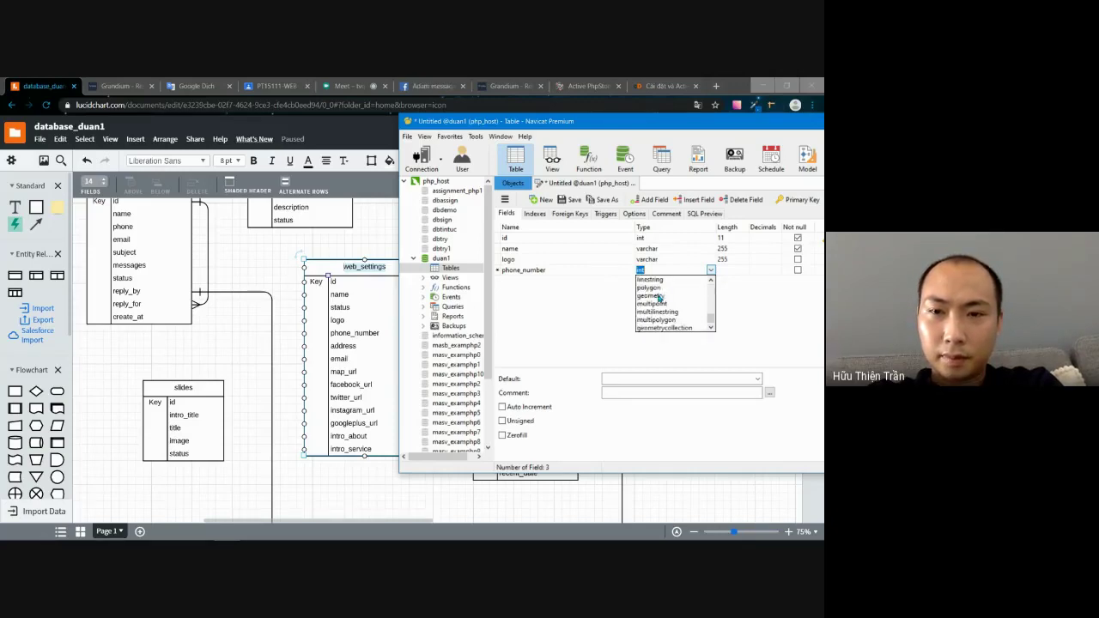
{"action": "left_click", "coordinate": [593, 326]}
- Change the phone_number field's type to varchar
{"action": "left_click", "coordinate": [658, 270]}
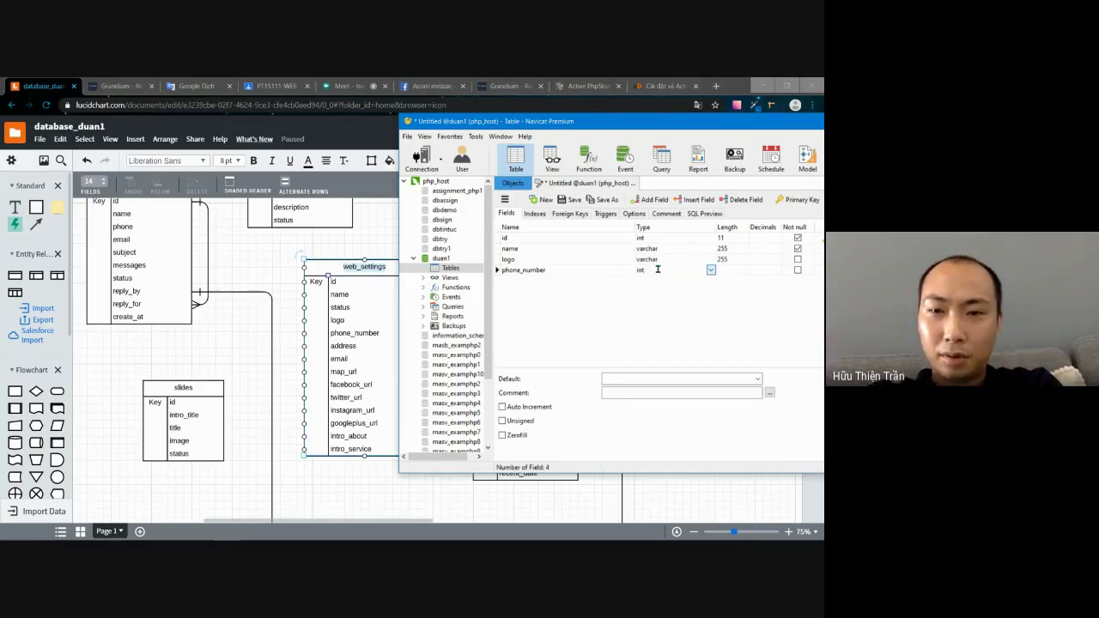
{"action": "key", "text": "BackSpace"}
{"action": "key", "text": "BackSpace"}
{"action": "key", "text": "BackSpace"}
{"action": "type", "text": "v"}
{"action": "key", "text": "Return"}
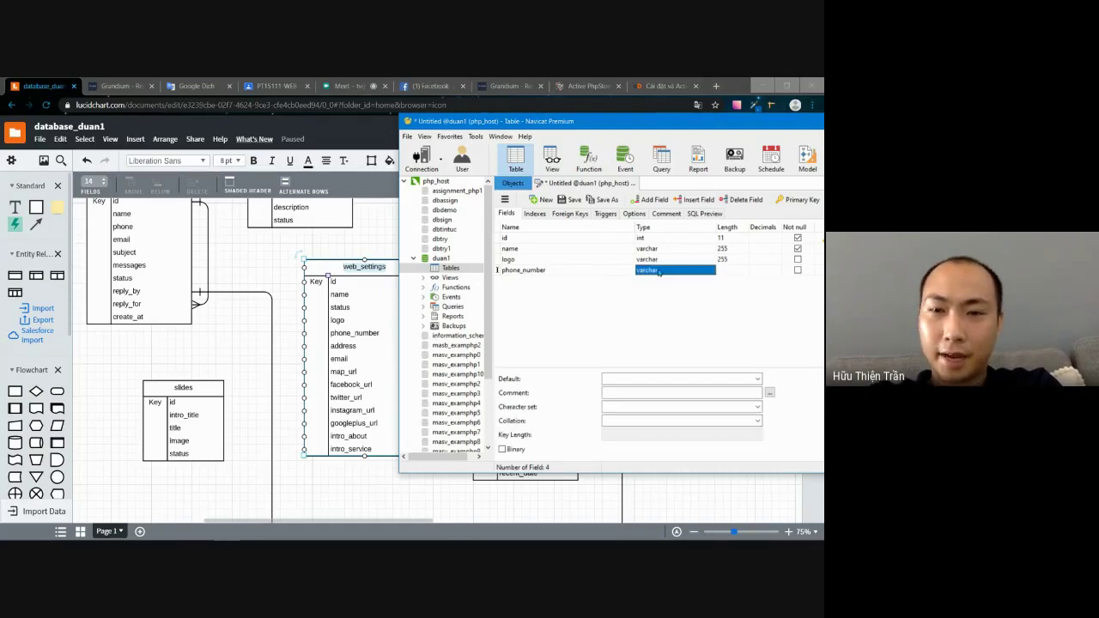
- Set the phone_number field's length to 10 and start a new field row below it
{"action": "left_click", "coordinate": [727, 270]}
{"action": "type", "text": "225"}
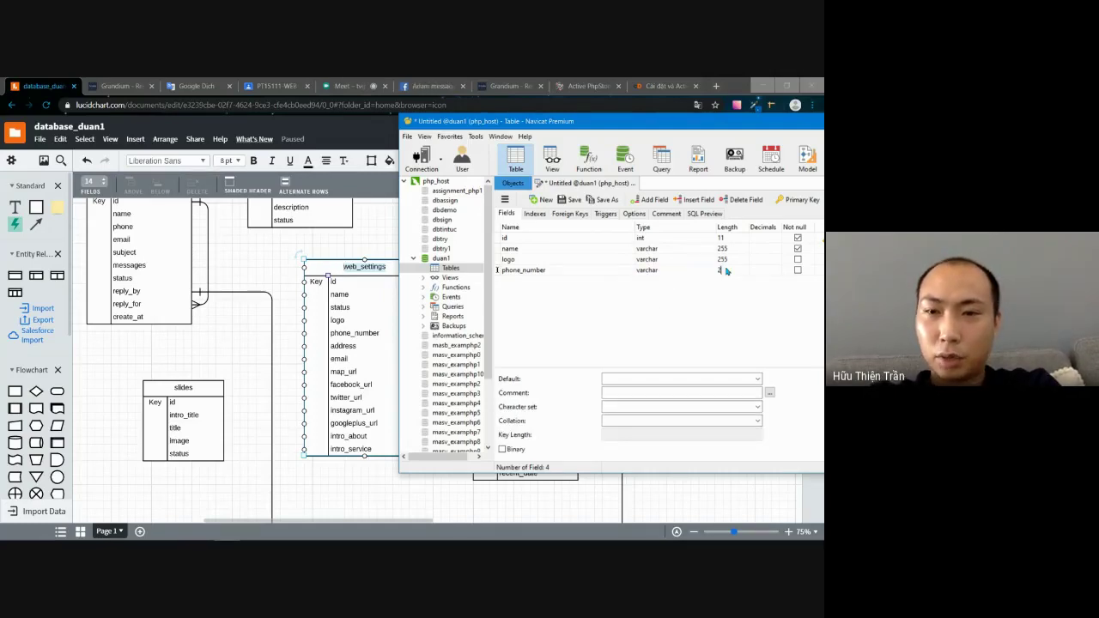
{"action": "key", "text": "BackSpace"}
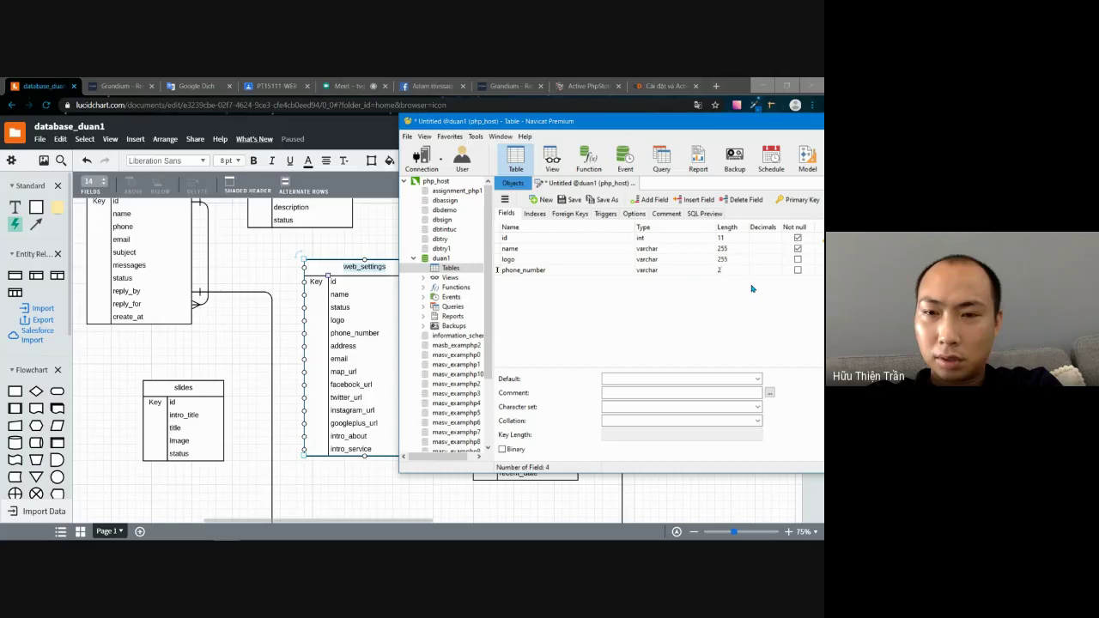
{"action": "type", "text": "10"}
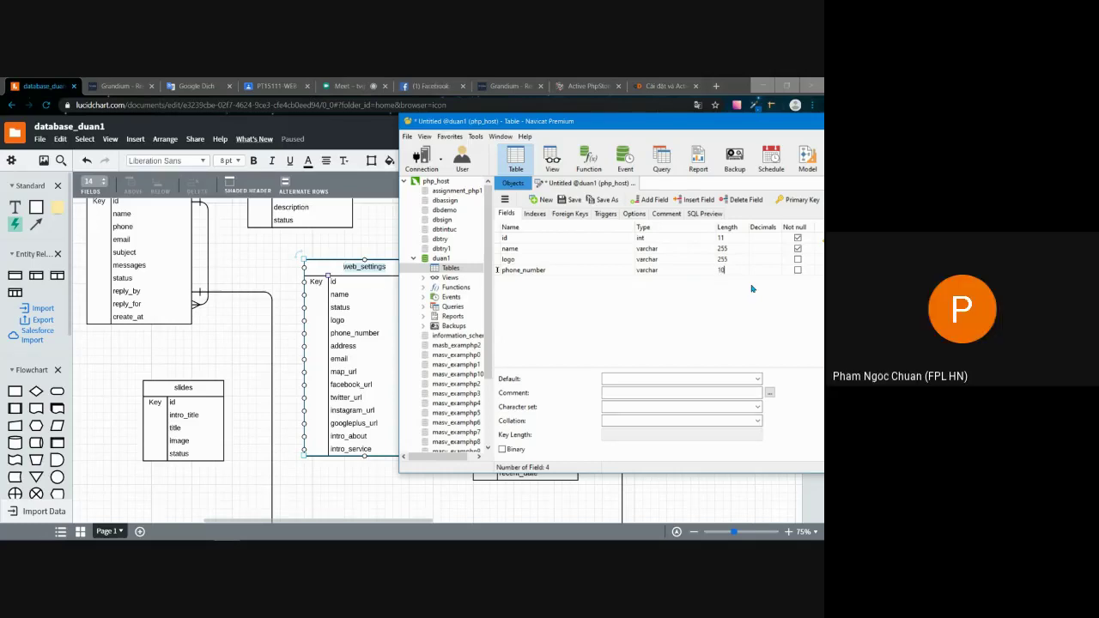
{"action": "key", "text": "Tab"}
{"action": "key", "text": "Tab"}
{"action": "key", "text": "Tab"}
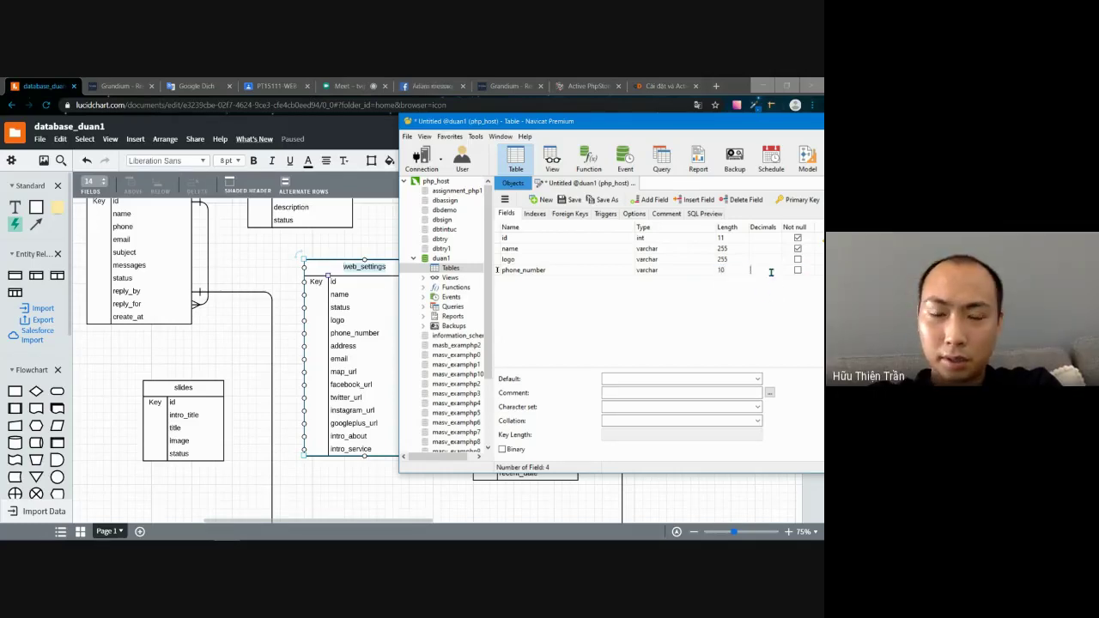
{"action": "key", "text": "Tab"}
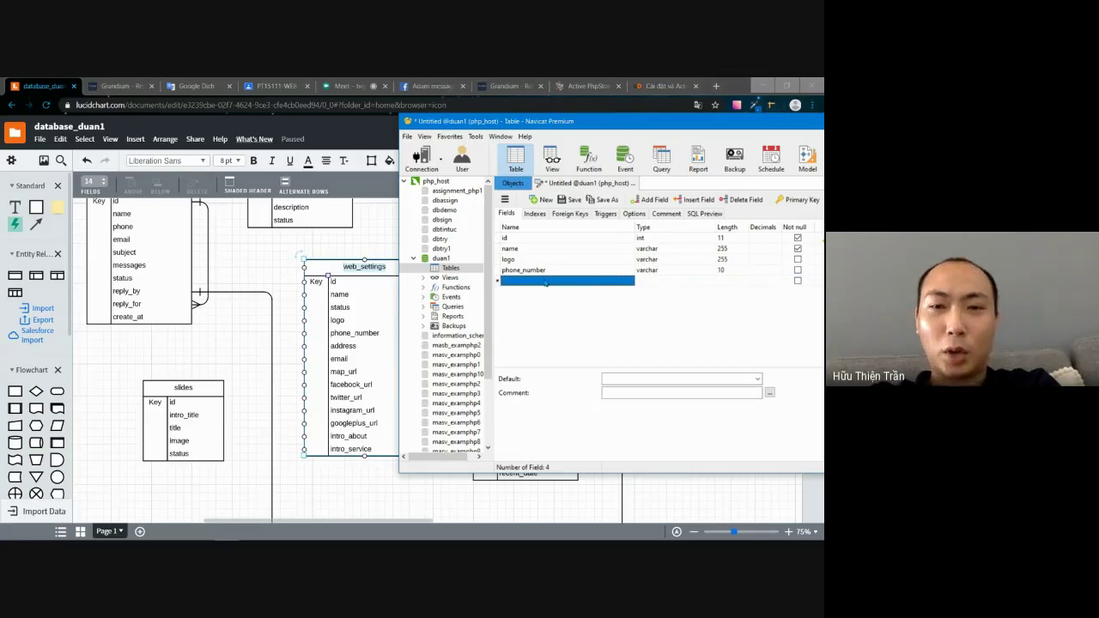
- Add a field called address with type varchar and length 255 below phone_number
{"action": "type", "text": "address"}
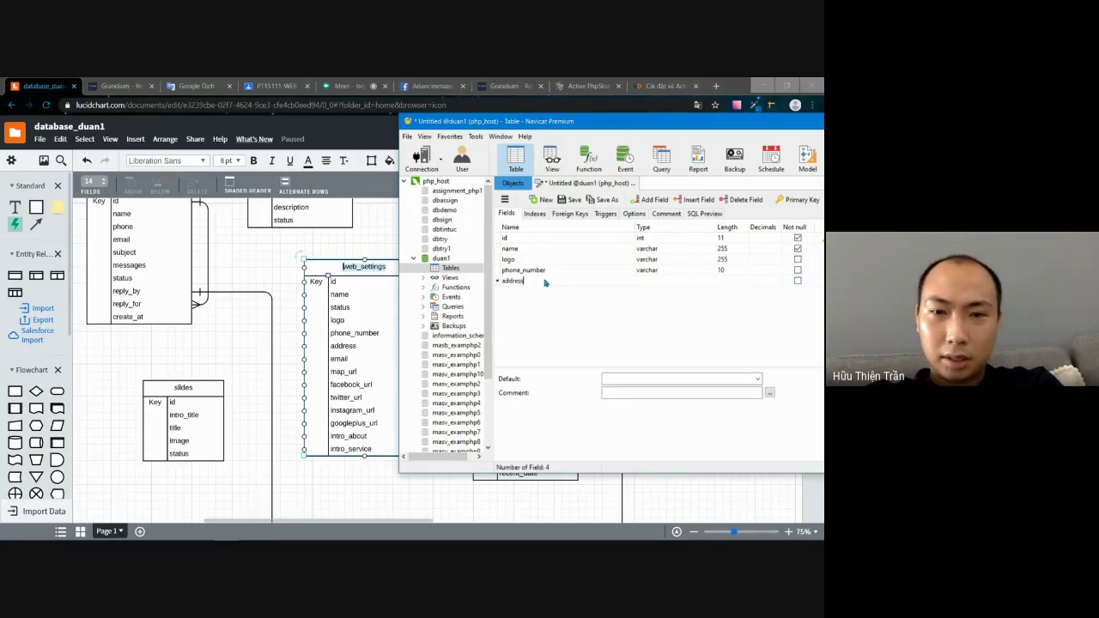
{"action": "key", "text": "Tab"}
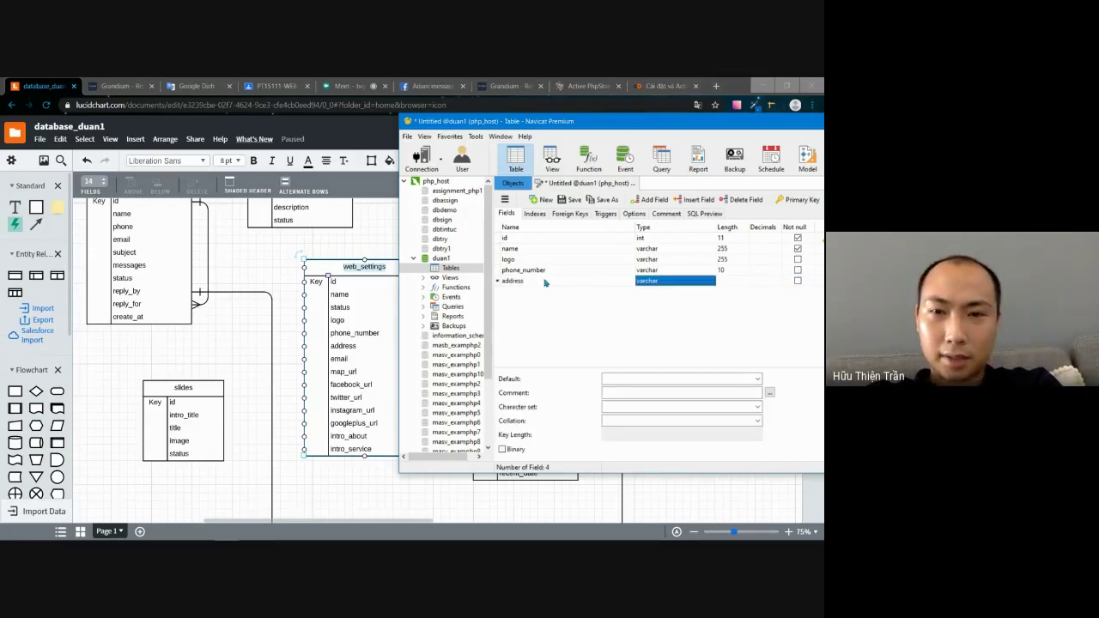
{"action": "key", "text": "Tab"}
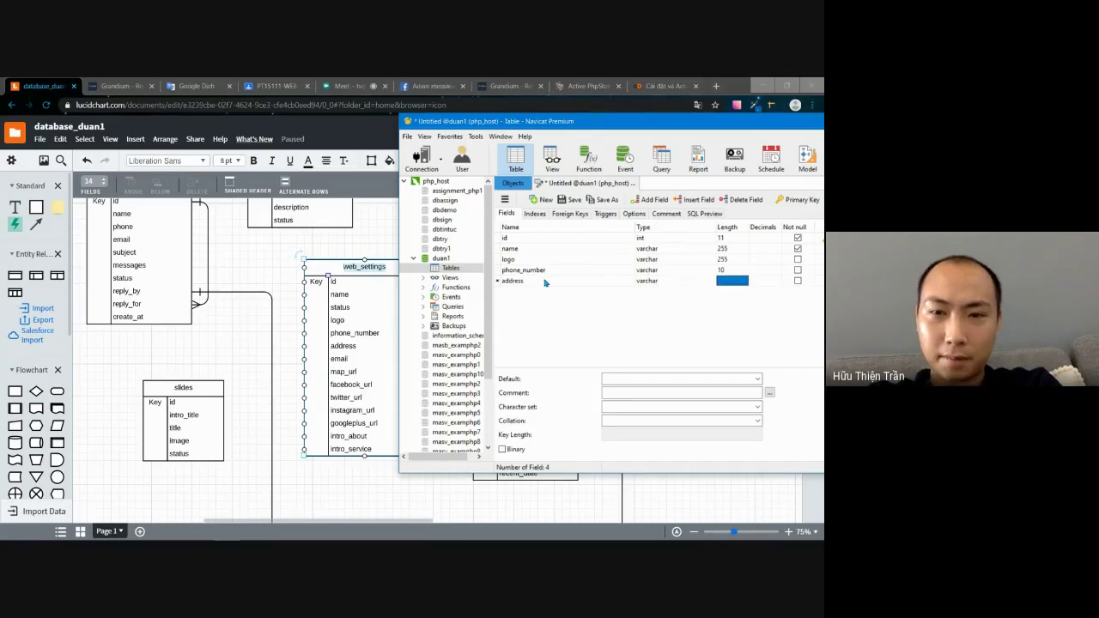
{"action": "type", "text": "255"}
{"action": "key", "text": "Tab"}
{"action": "key", "text": "Tab"}
{"action": "key", "text": "Tab"}
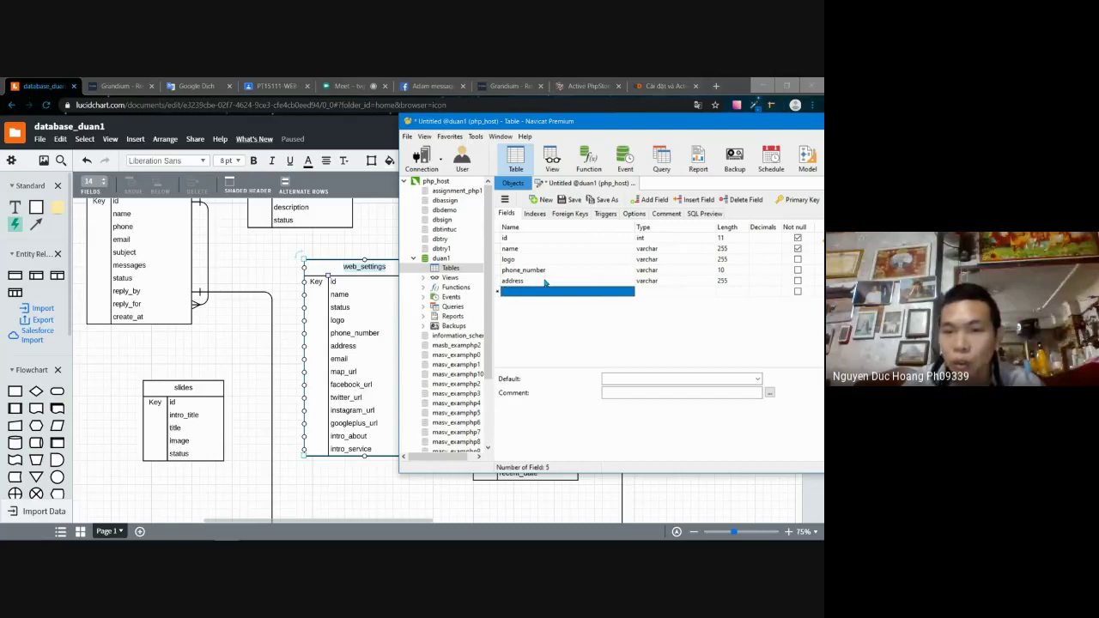
- Add a field called email with type varchar and length 255 below address
{"action": "type", "text": "email"}
{"action": "key", "text": "Tab"}
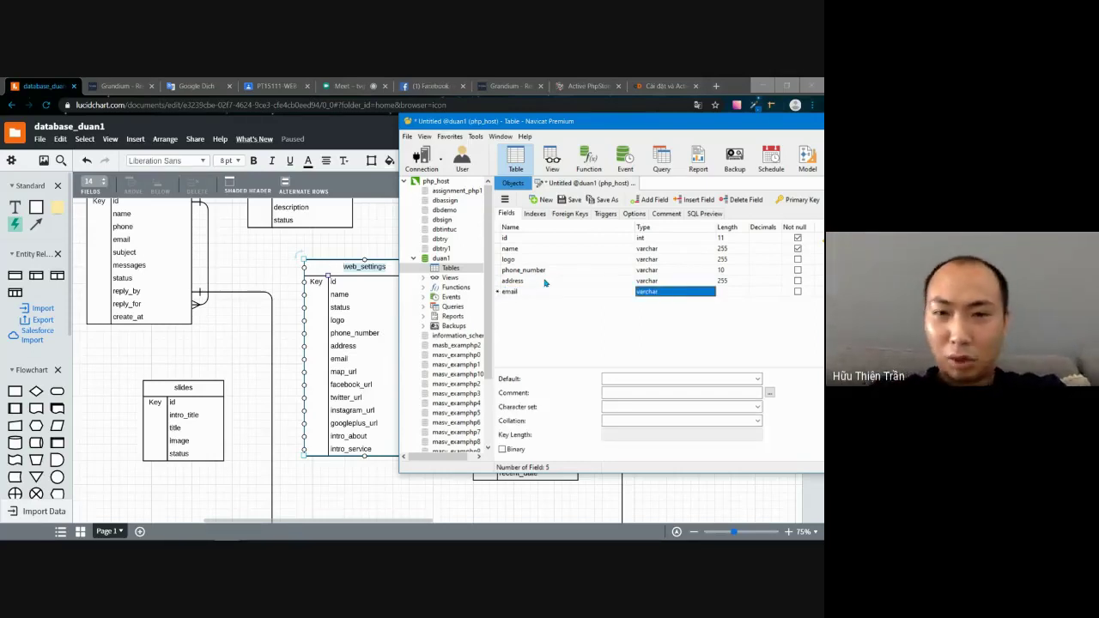
{"action": "key", "text": "Tab"}
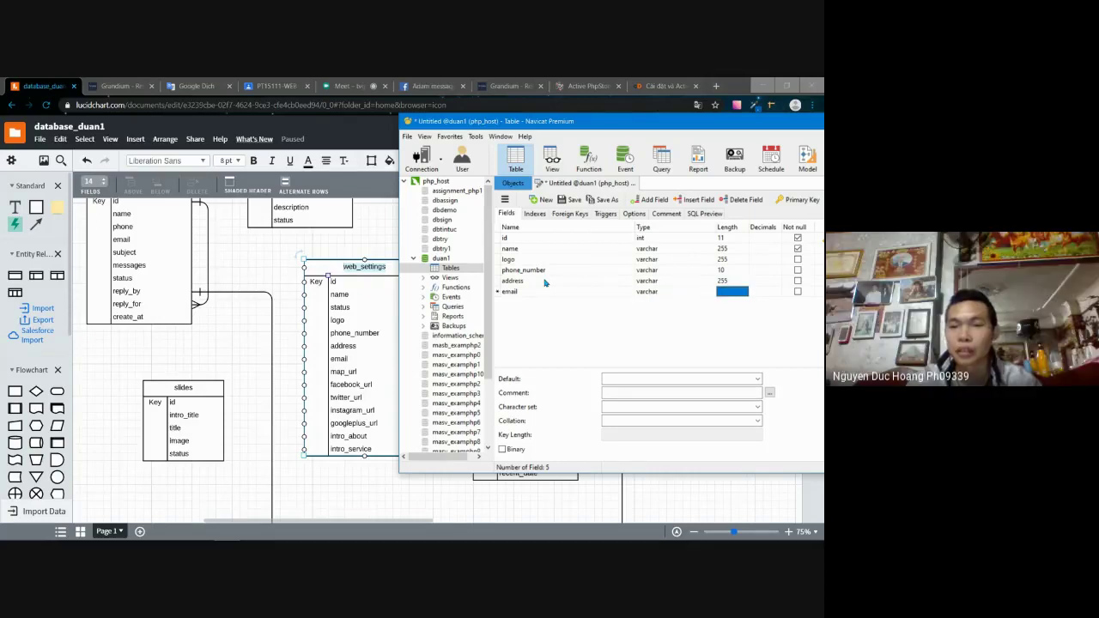
{"action": "type", "text": "255"}
{"action": "key", "text": "Tab"}
{"action": "key", "text": "Tab"}
{"action": "key", "text": "Tab"}
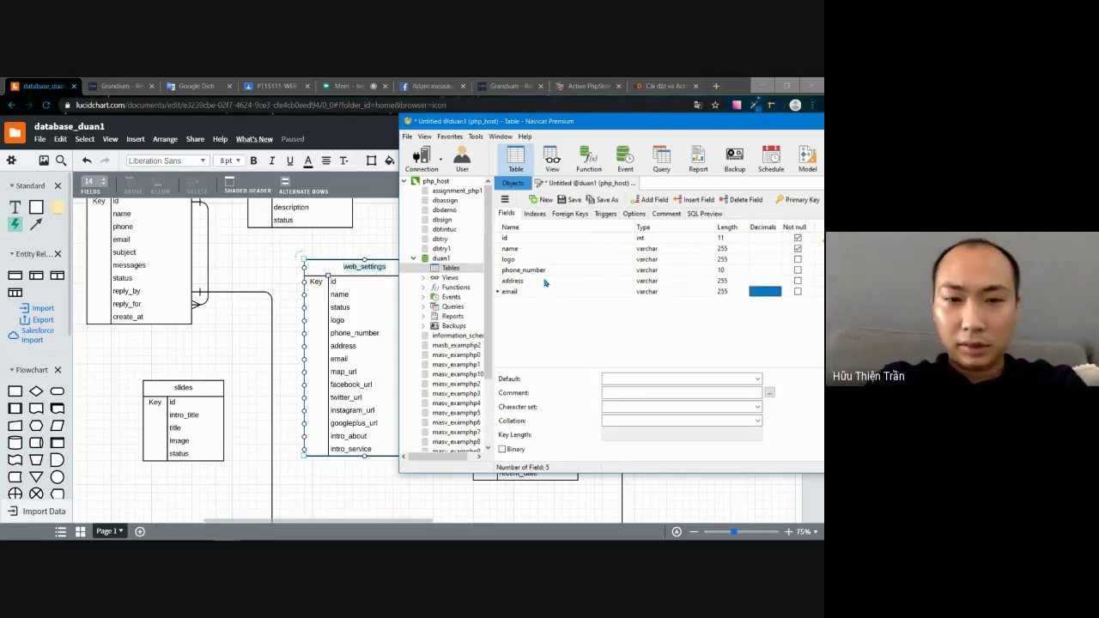
{"action": "key", "text": "Tab"}
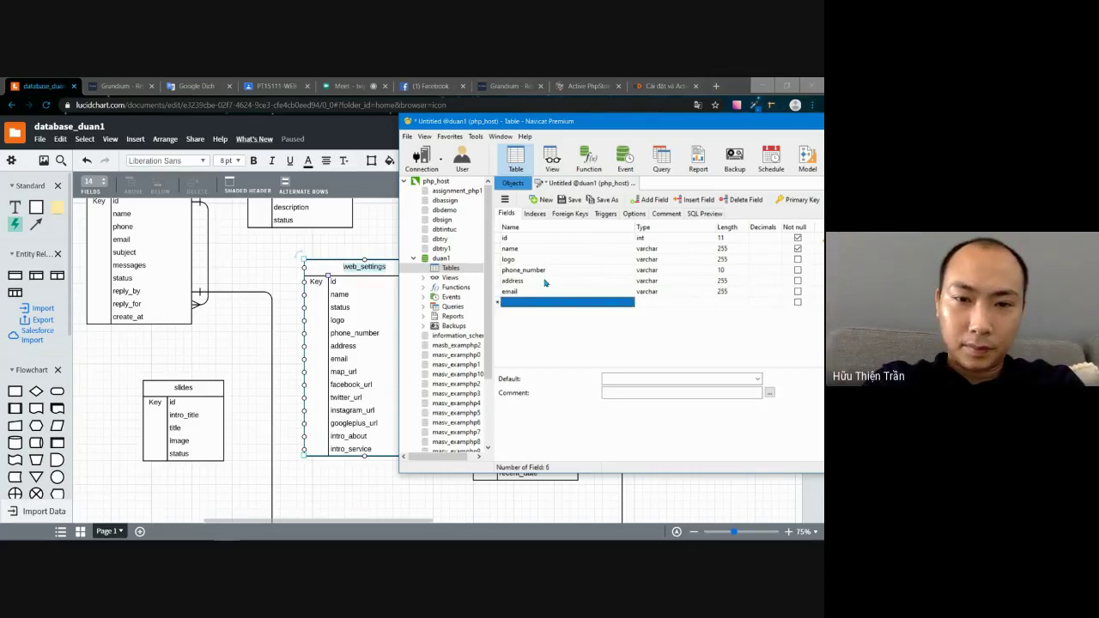
- Add a field called map_url with type text and no length below email
{"action": "type", "text": "map_u"}
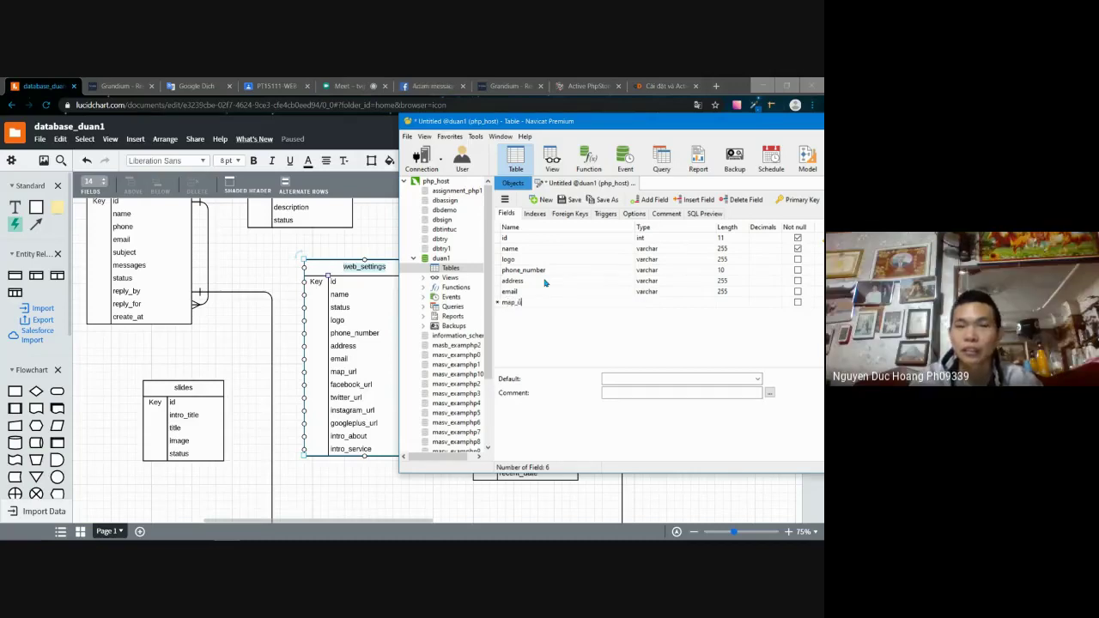
{"action": "key", "text": "Tab"}
{"action": "key", "text": "Tab"}
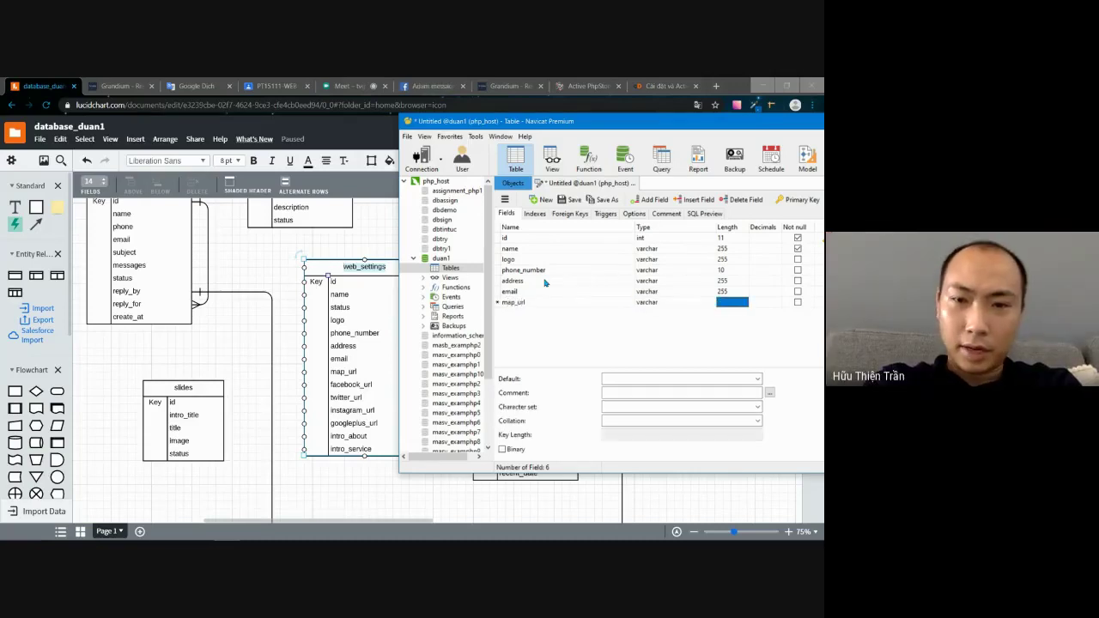
{"action": "left_click", "coordinate": [655, 303]}
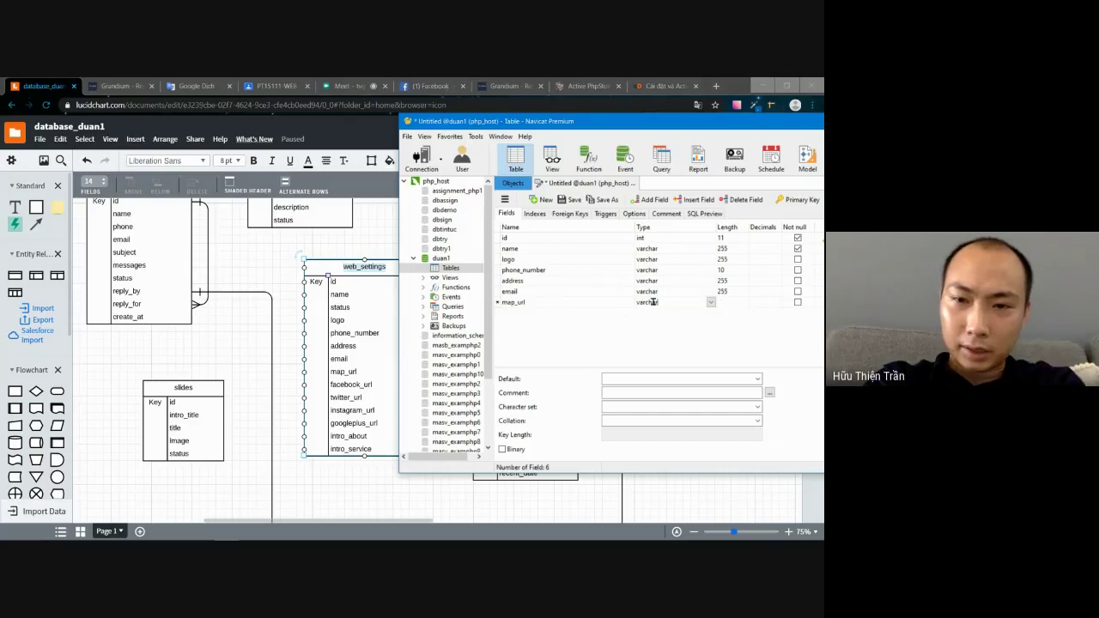
{"action": "type", "text": "text"}
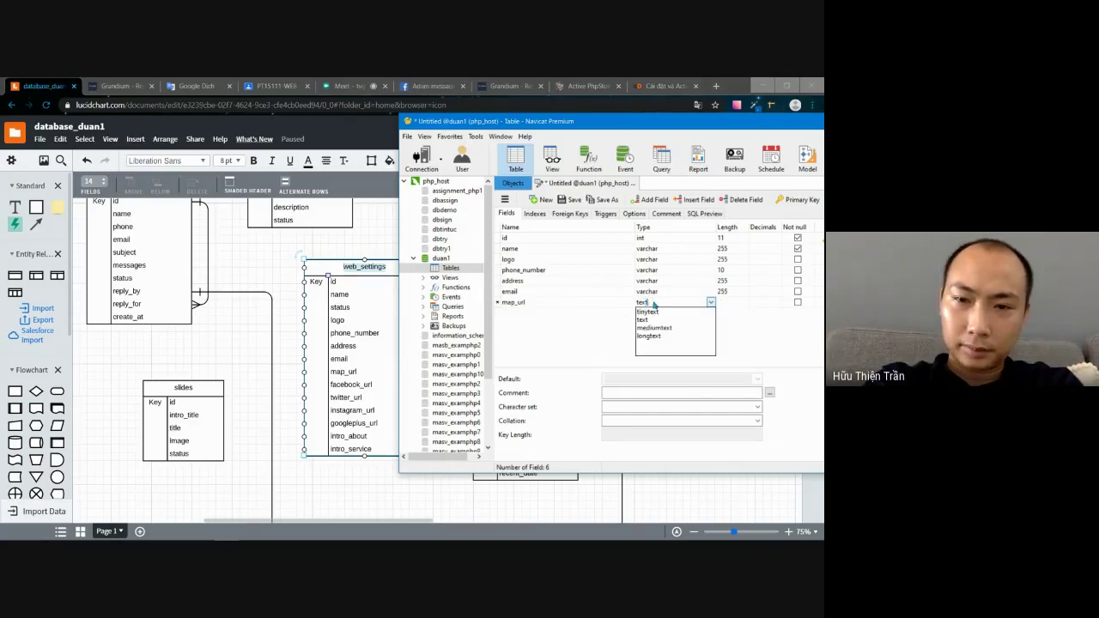
{"action": "left_click", "coordinate": [739, 303]}
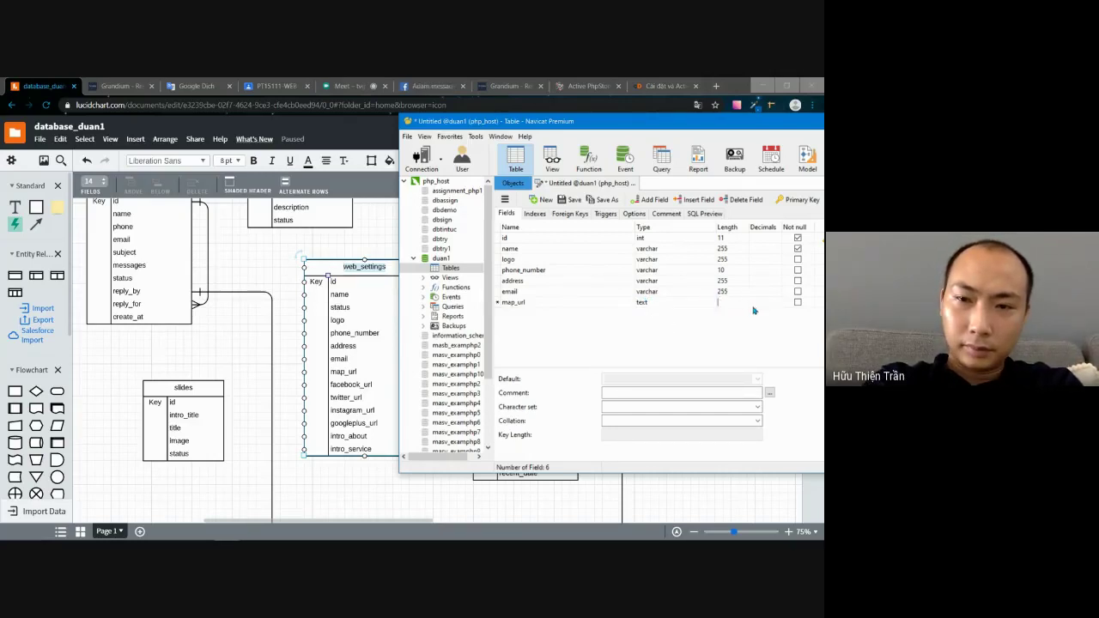
{"action": "key", "text": "Tab"}
{"action": "key", "text": "Tab"}
{"action": "key", "text": "Tab"}
{"action": "key", "text": "Tab"}
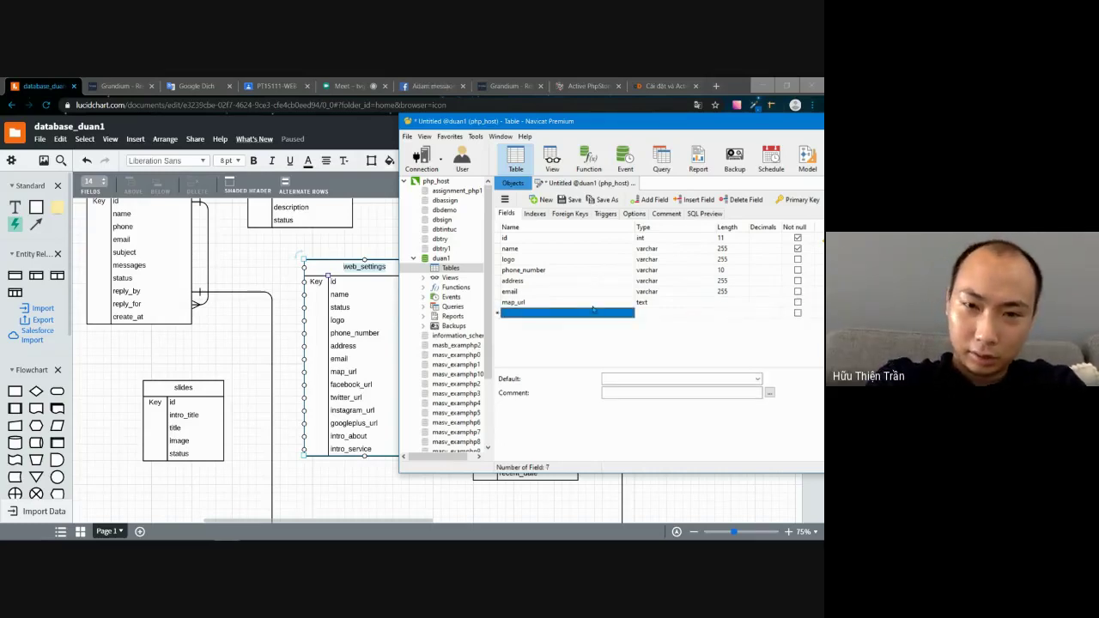
- Add a field called facebook_url with type varchar and length 255 below map_url
{"action": "type", "text": "facebook_url"}
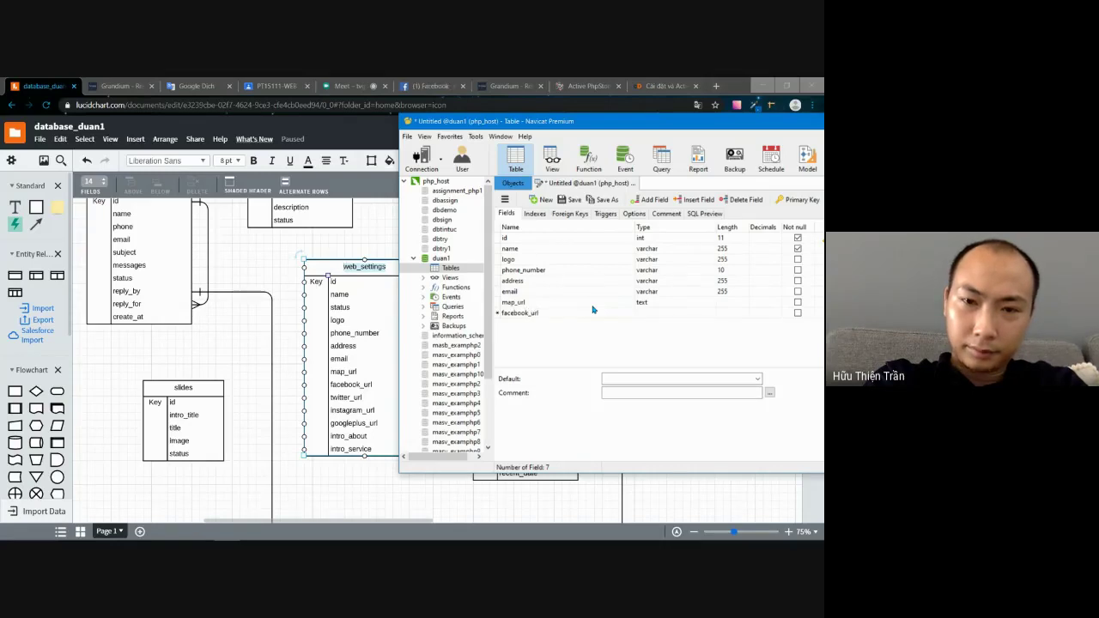
{"action": "key", "text": "Tab"}
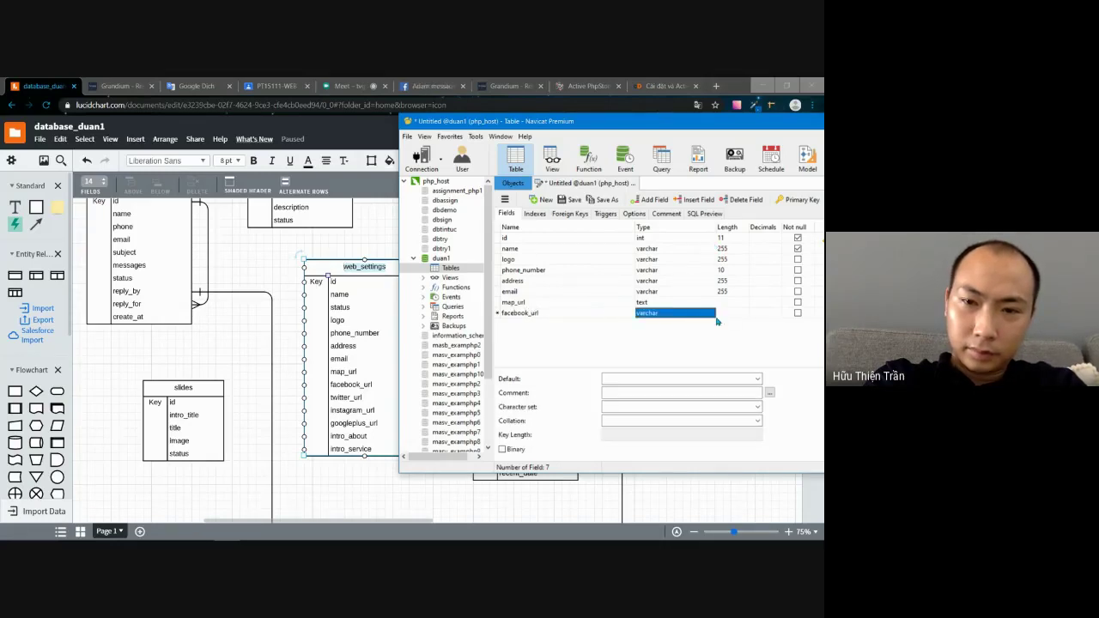
{"action": "left_click", "coordinate": [721, 314]}
{"action": "type", "text": "255"}
{"action": "key", "text": "Tab"}
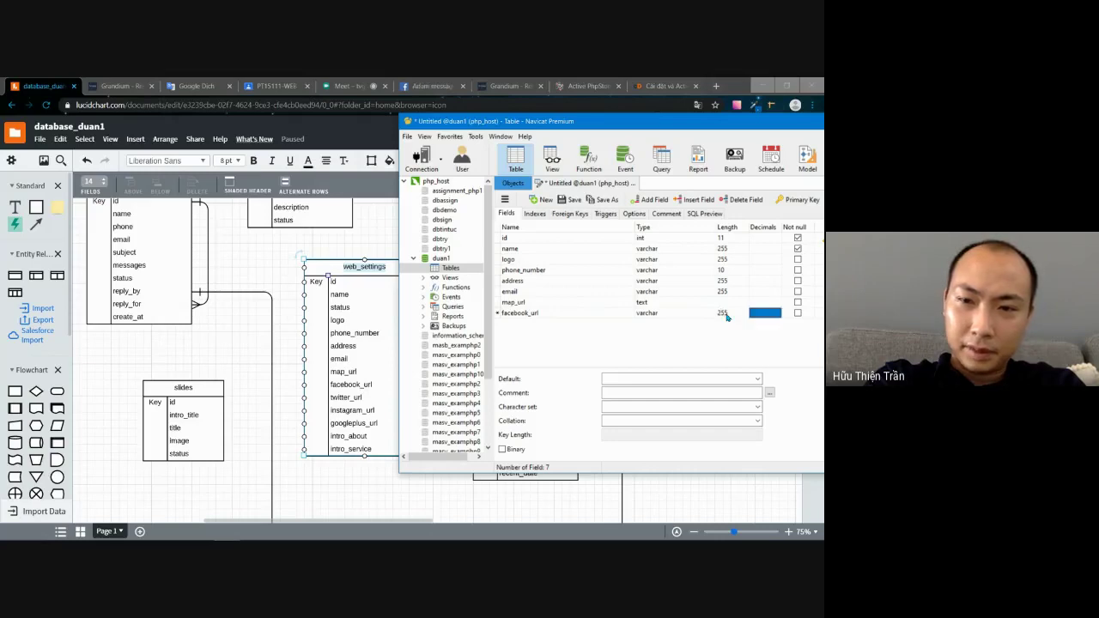
{"action": "key", "text": "Tab"}
{"action": "key", "text": "Tab"}
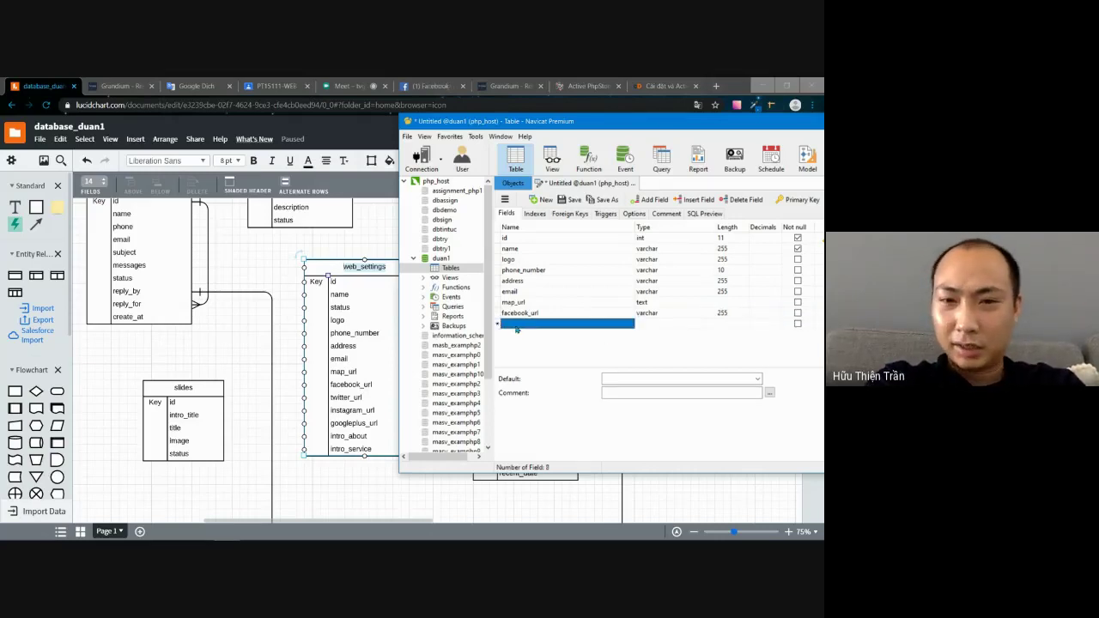
- Add a field called twitter_url with type varchar and length 255 below facebook_url
{"action": "type", "text": "t"}
{"action": "key", "text": "BackSpace"}
{"action": "key", "text": "BackSpace"}
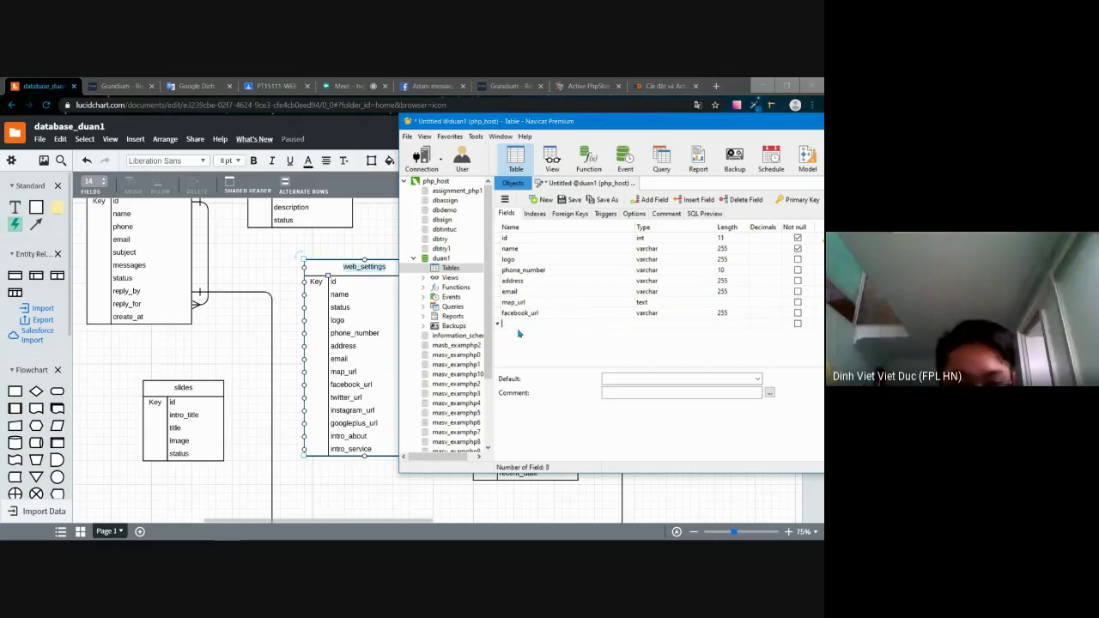
{"action": "type", "text": "twitter"}
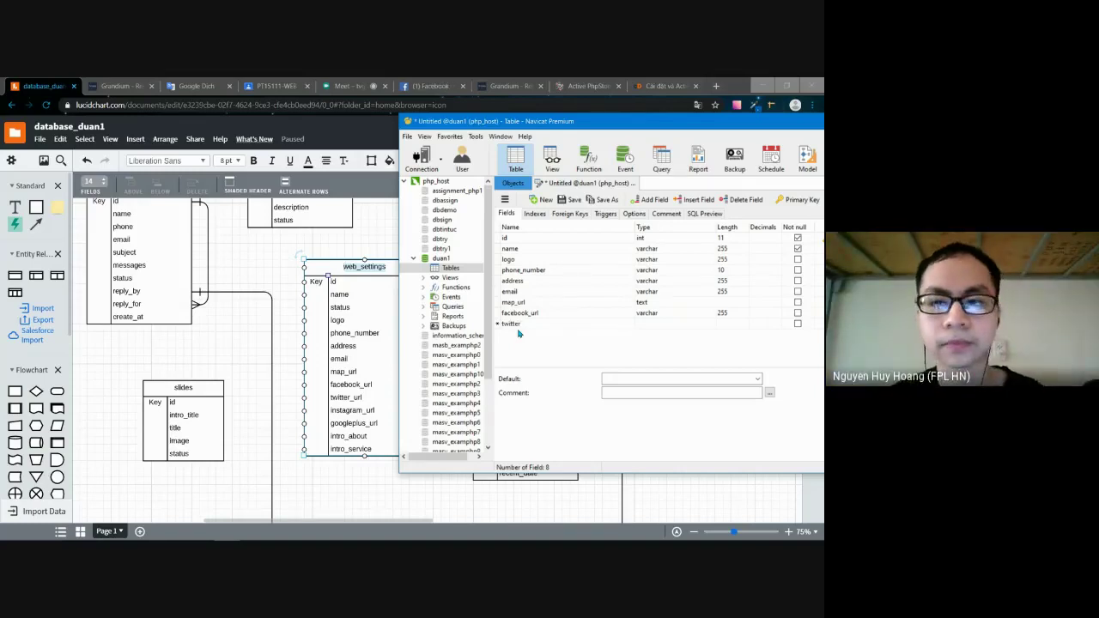
{"action": "type", "text": "_url"}
{"action": "key", "text": "Tab"}
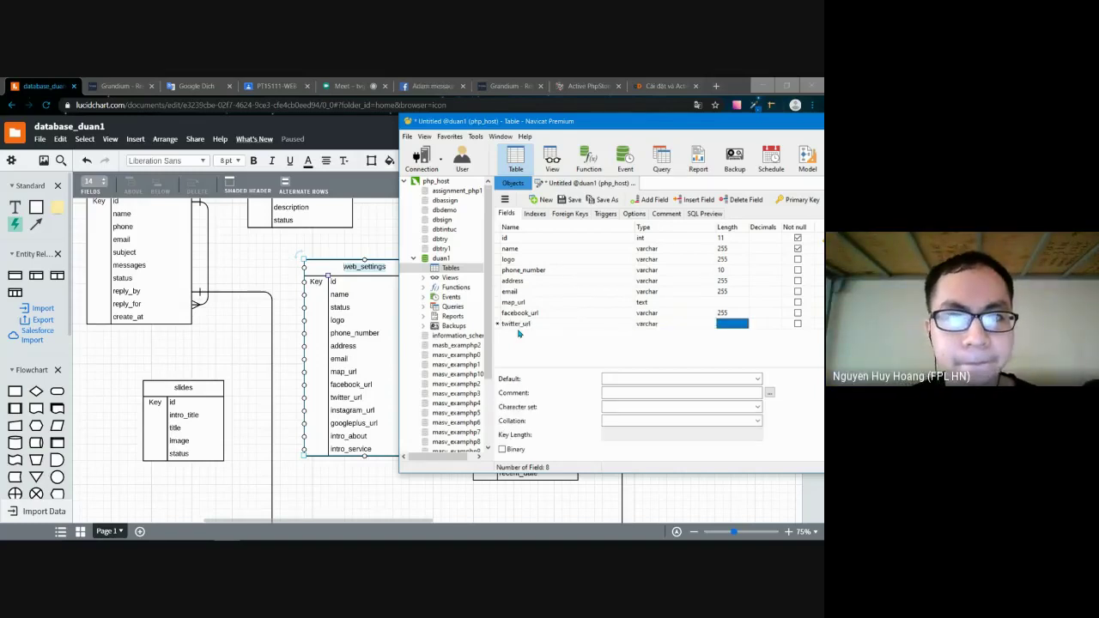
{"action": "type", "text": "255"}
{"action": "key", "text": "Tab"}
{"action": "key", "text": "Tab"}
{"action": "key", "text": "Tab"}
{"action": "key", "text": "Tab"}
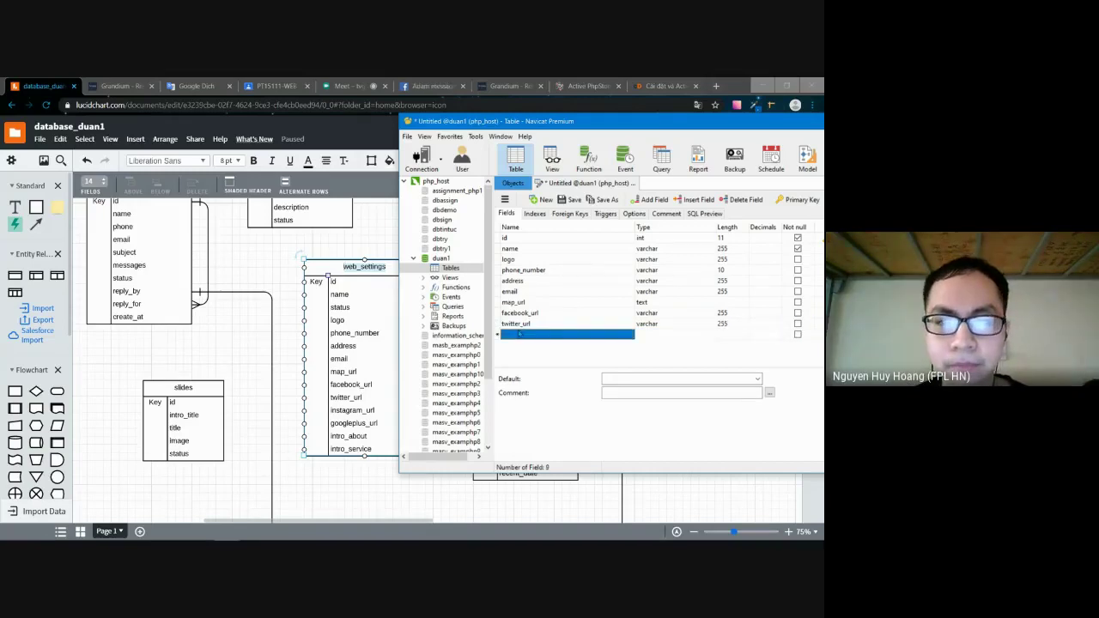
- Add a field called instagram_url with type varchar and length 255 below twitter_url
{"action": "type", "text": "inst"}
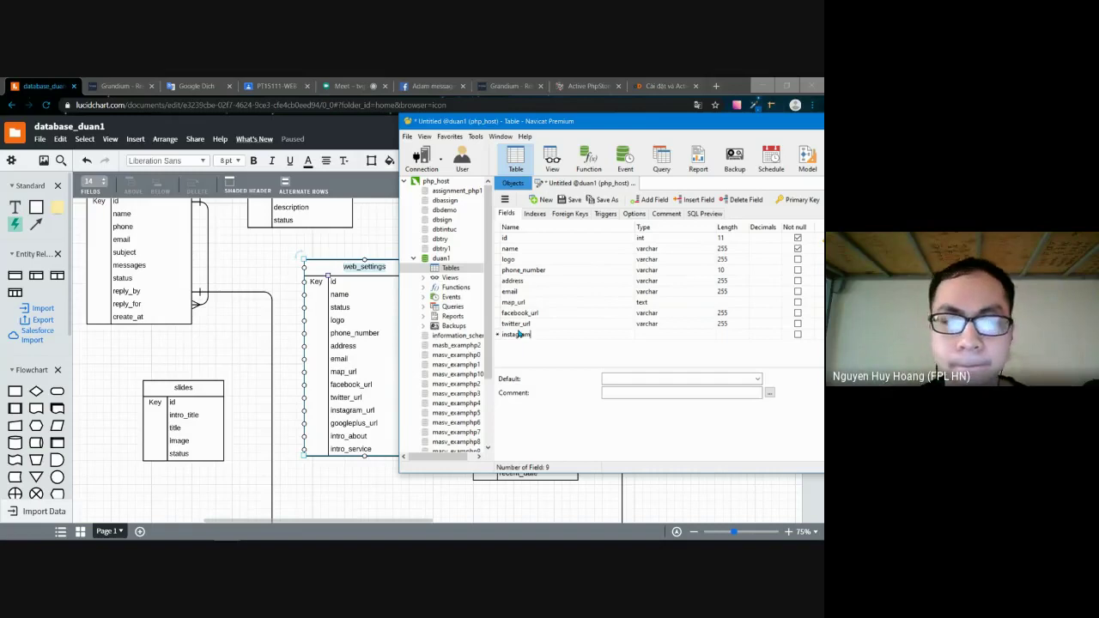
{"action": "type", "text": "agram_"}
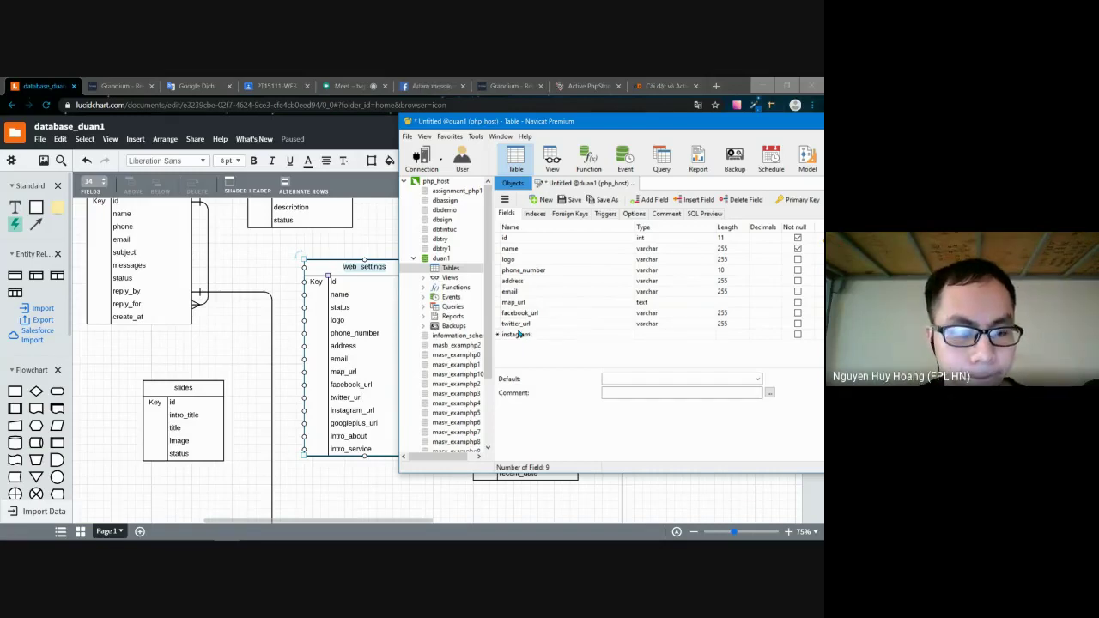
{"action": "type", "text": "u"}
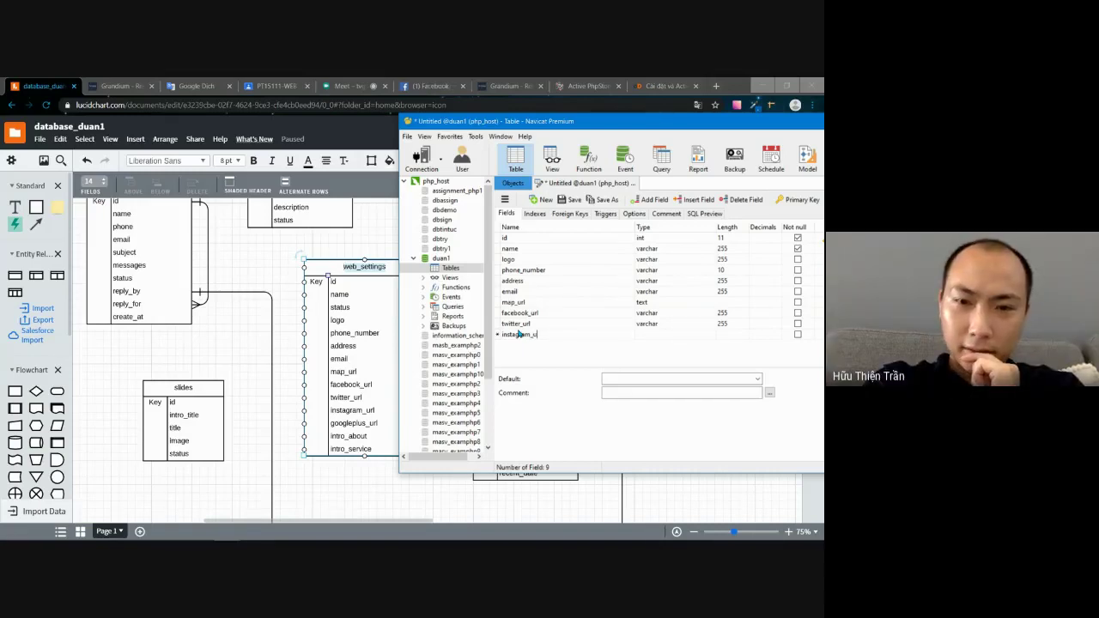
{"action": "key", "text": "Tab"}
{"action": "key", "text": "Tab"}
{"action": "key", "text": "Tab"}
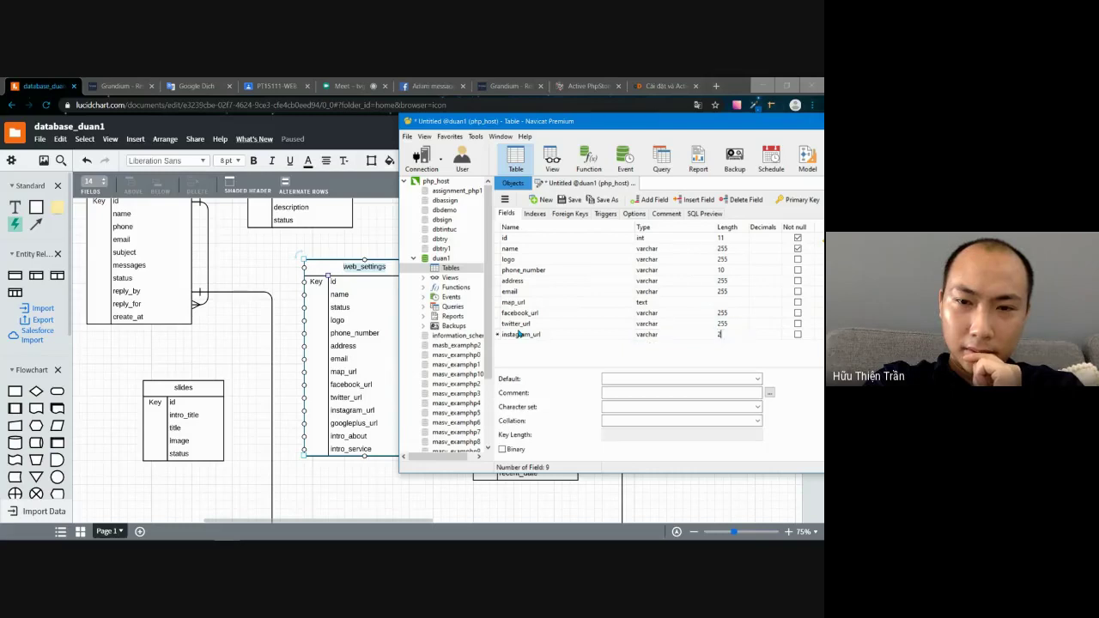
{"action": "key", "text": "Tab"}
{"action": "key", "text": "Tab"}
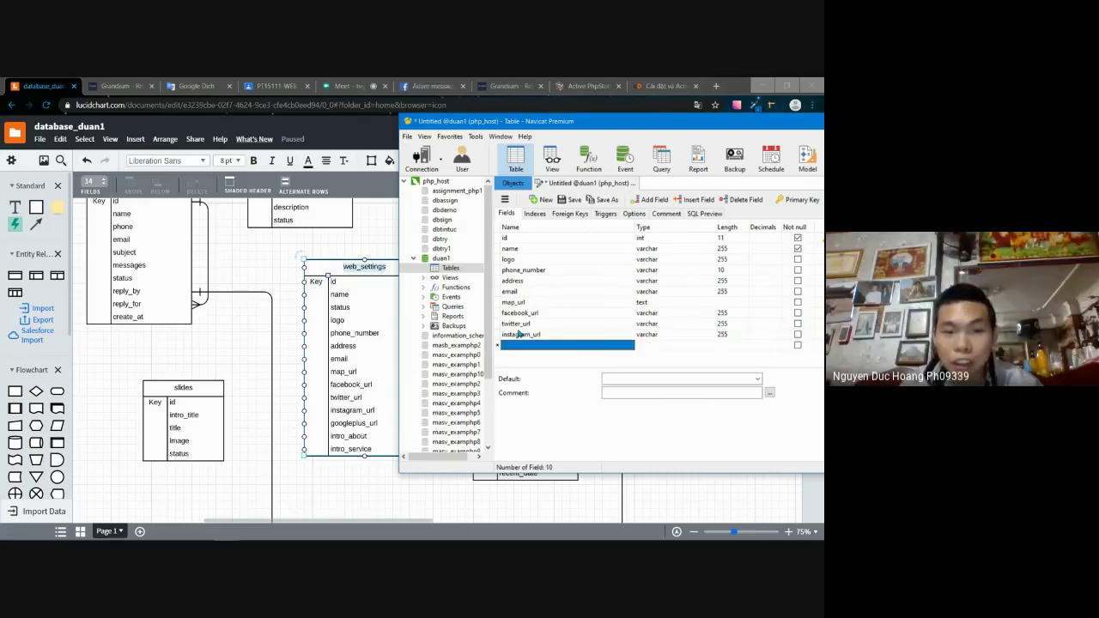
- Add a field called googleplus_url with type varchar and length 255 below instagram_url
{"action": "type", "text": "google"}
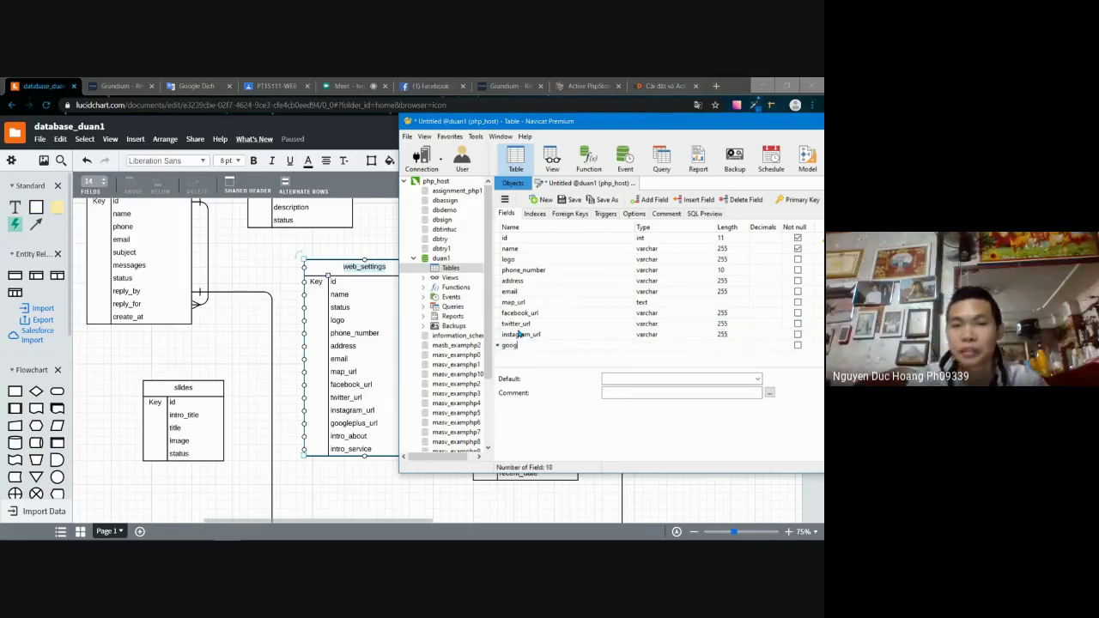
{"action": "type", "text": "plu"}
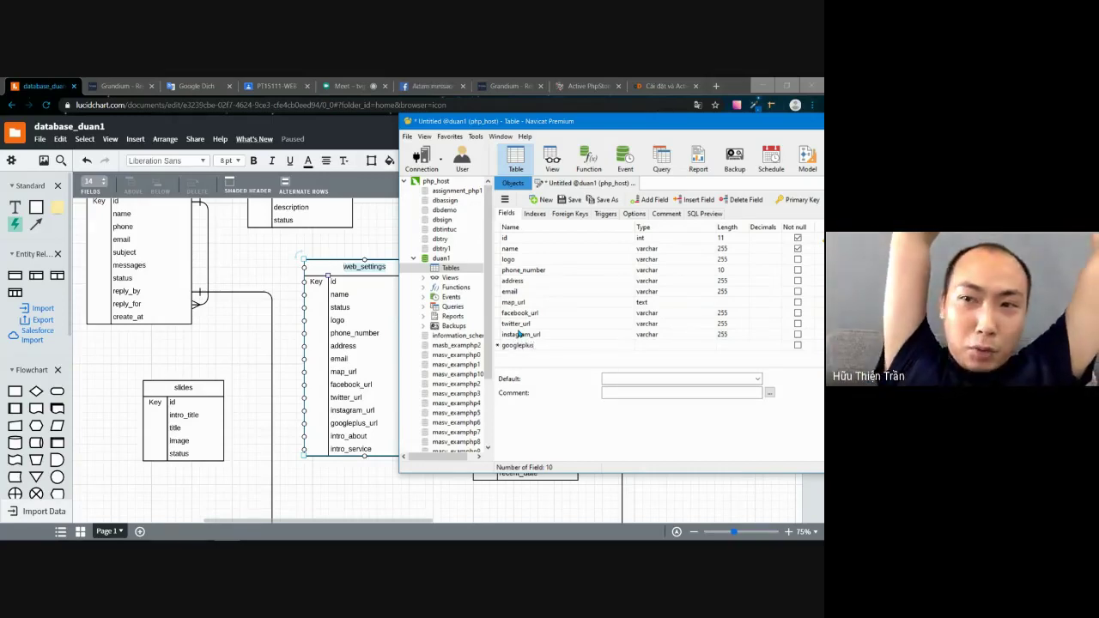
{"action": "type", "text": "s_url"}
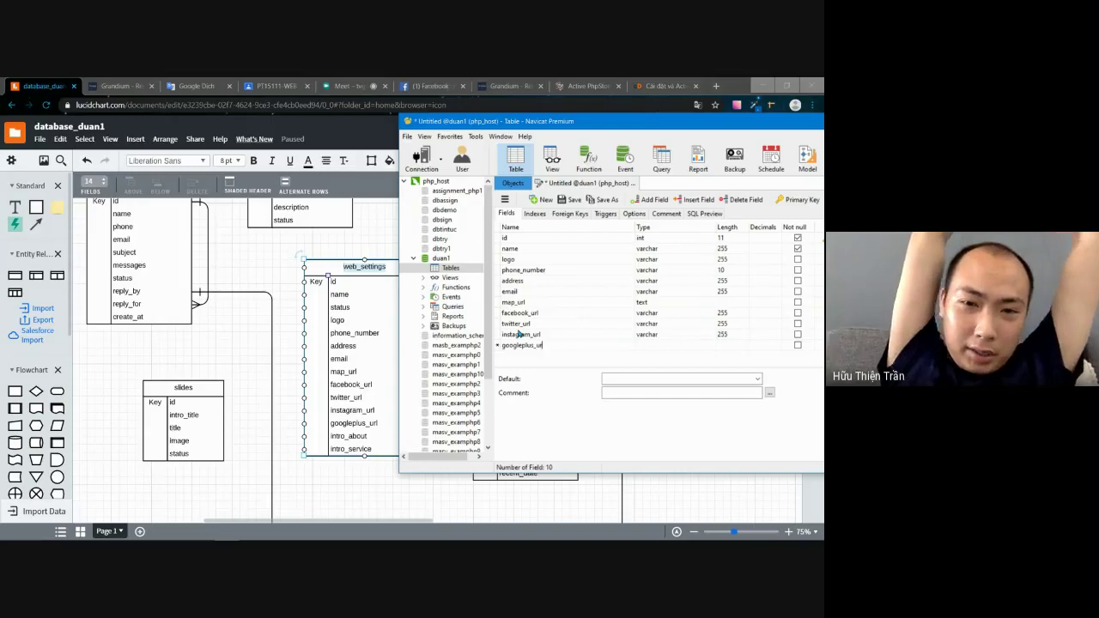
{"action": "key", "text": "Tab"}
{"action": "key", "text": "Tab"}
{"action": "type", "text": "255"}
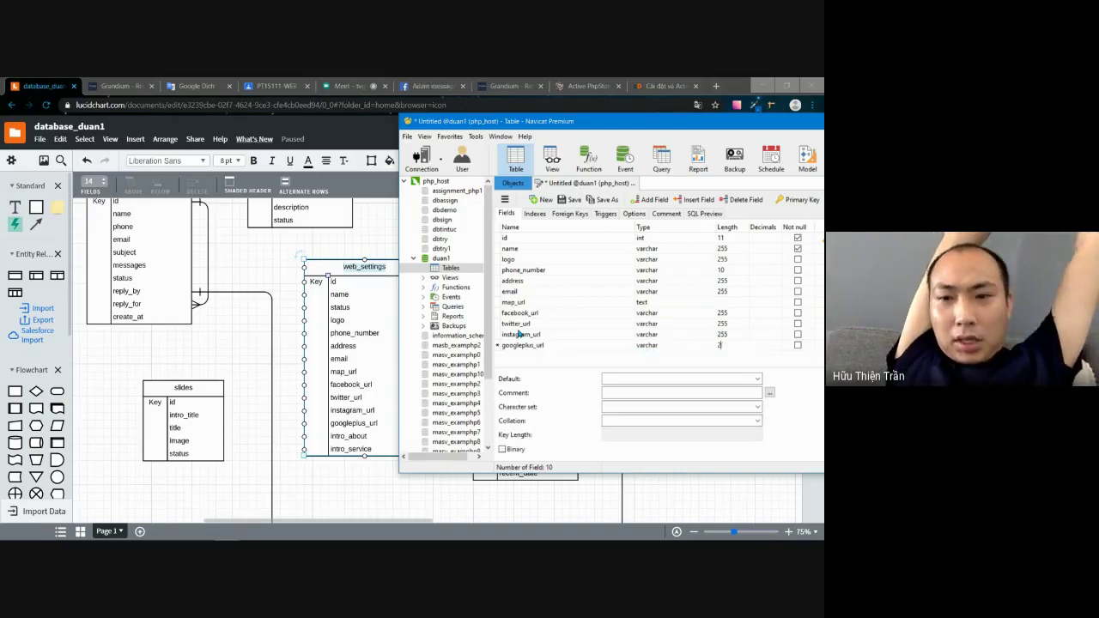
{"action": "key", "text": "Tab"}
{"action": "key", "text": "Tab"}
{"action": "key", "text": "Tab"}
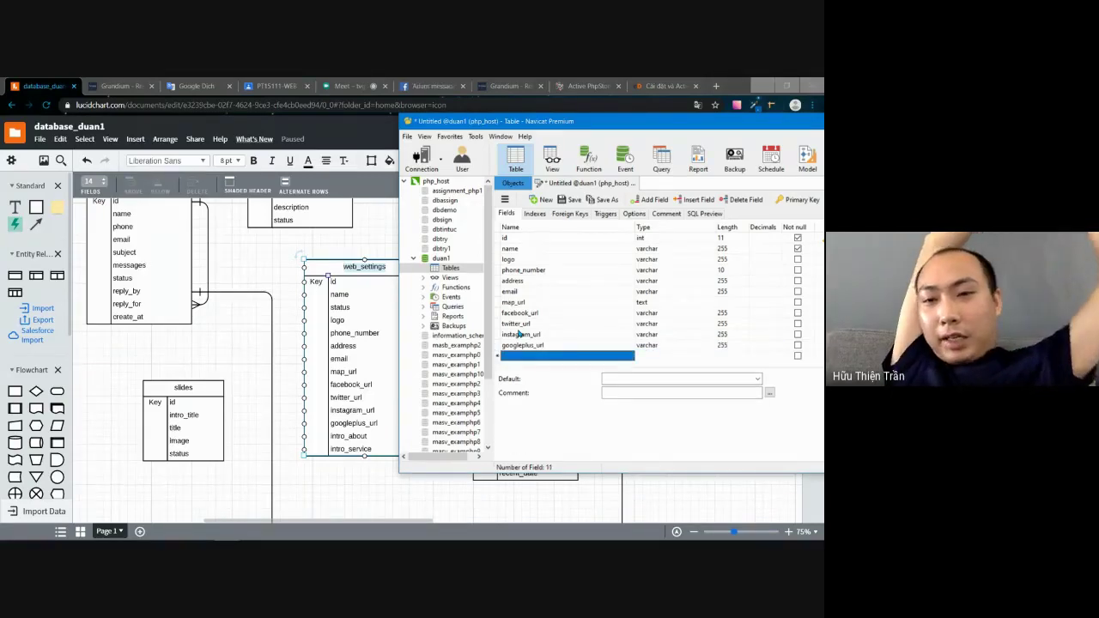
- Add a field called intro_about with type varchar and length 255 below googleplus_url
{"action": "type", "text": "intr"}
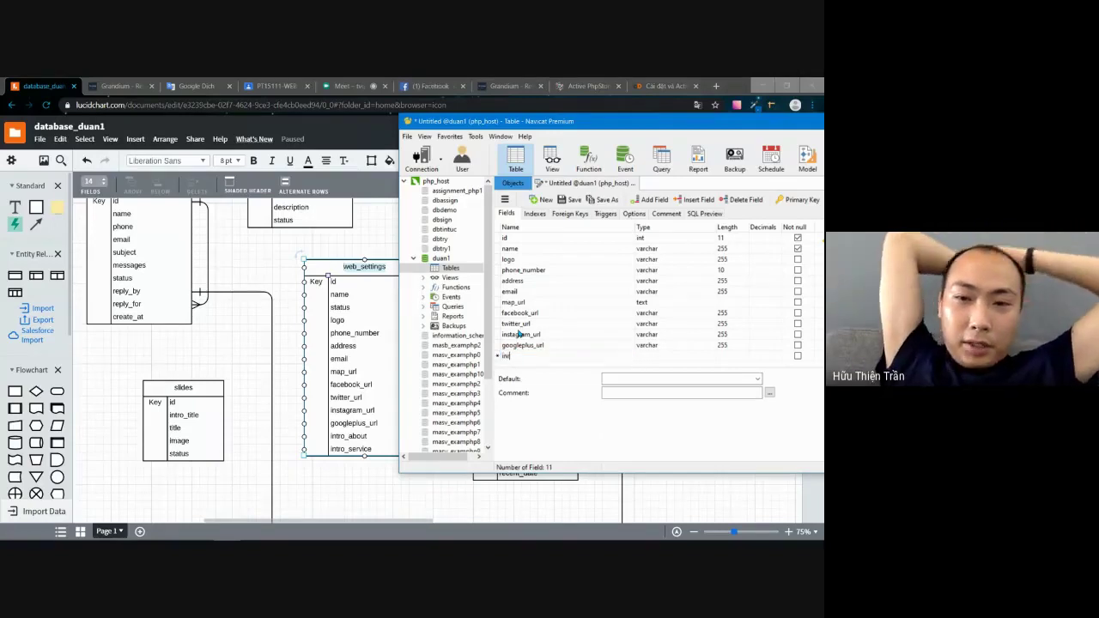
{"action": "type", "text": "o_a"}
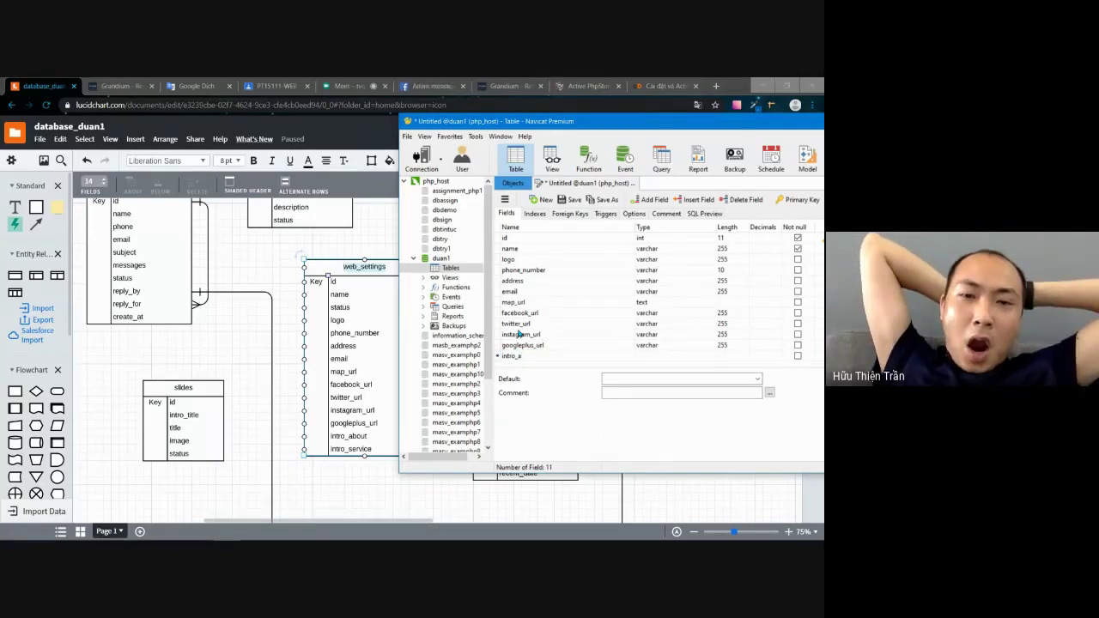
{"action": "type", "text": "bout"}
{"action": "key", "text": "Tab"}
{"action": "key", "text": "Tab"}
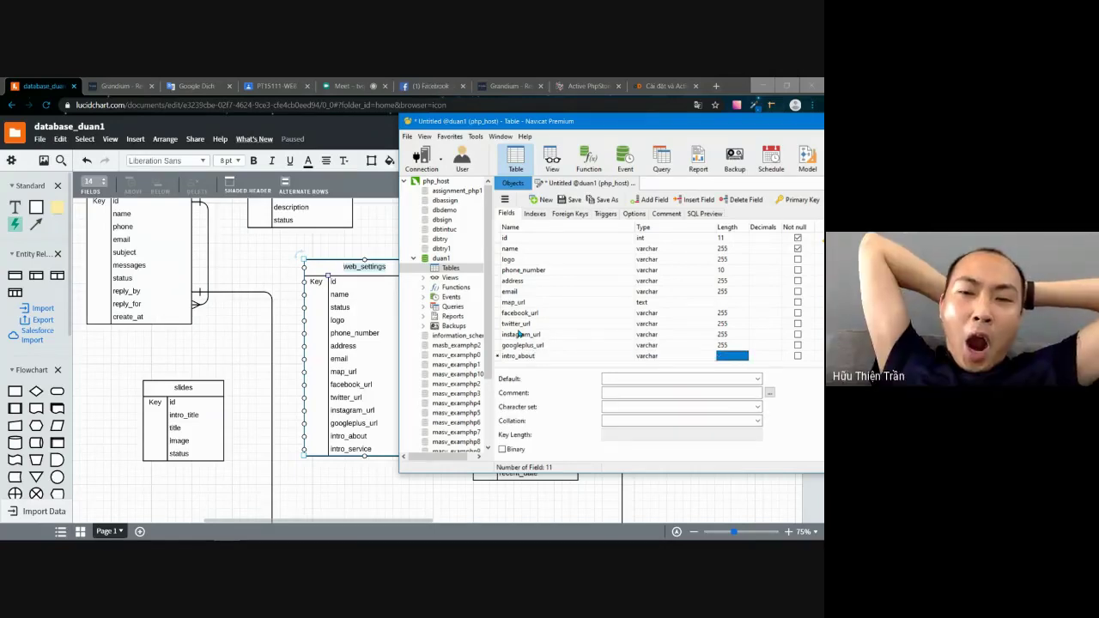
{"action": "type", "text": "25"}
{"action": "key", "text": "Tab"}
{"action": "key", "text": "Tab"}
{"action": "key", "text": "Tab"}
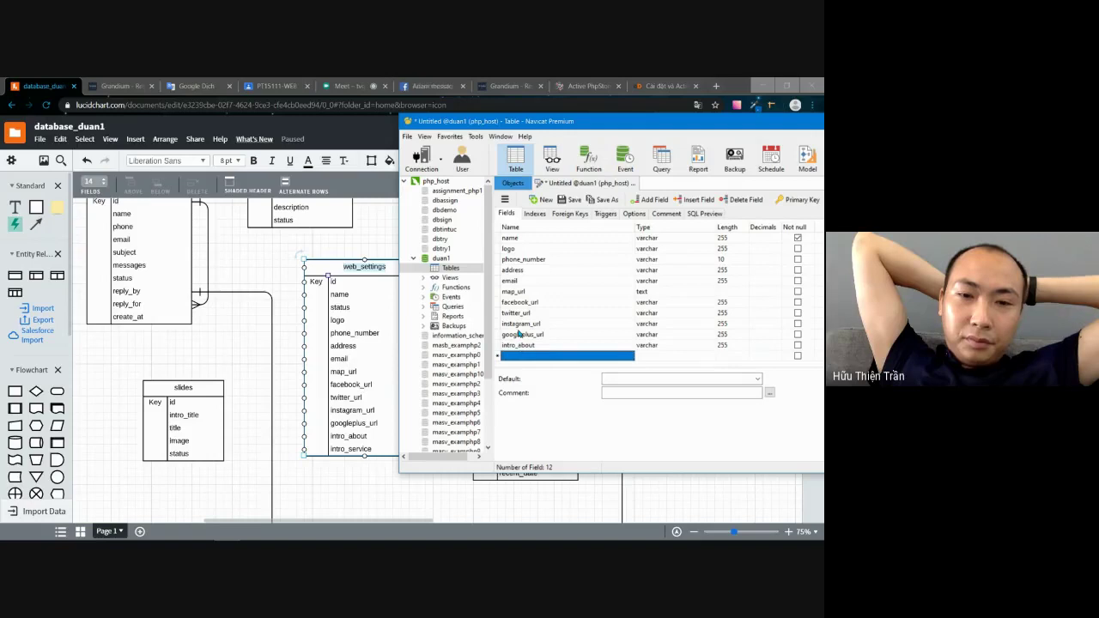
- Add a field called intro_service with type varchar and length 255 below intro_about
{"action": "type", "text": "intro"}
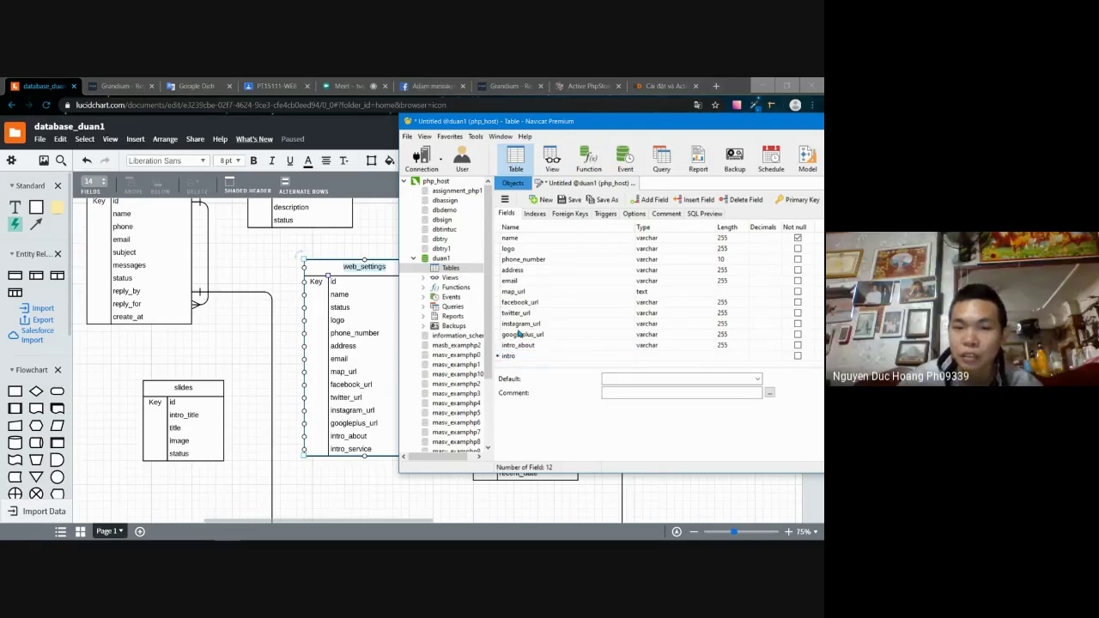
{"action": "type", "text": "_service"}
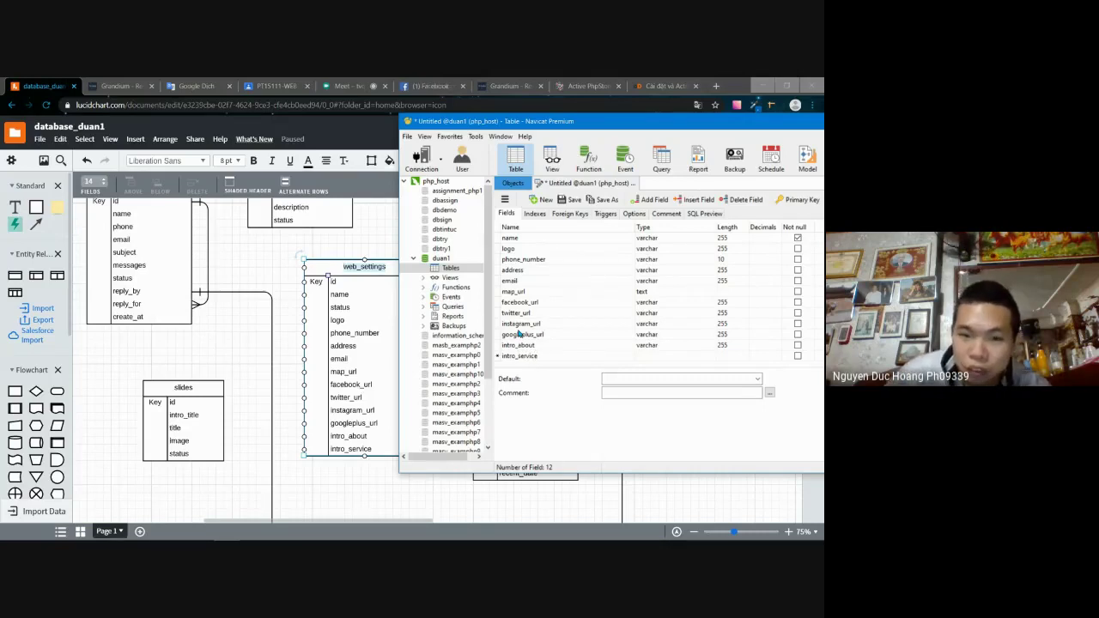
{"action": "key", "text": "Tab"}
{"action": "key", "text": "Tab"}
{"action": "key", "text": "Tab"}
{"action": "key", "text": "Tab"}
{"action": "key", "text": "Tab"}
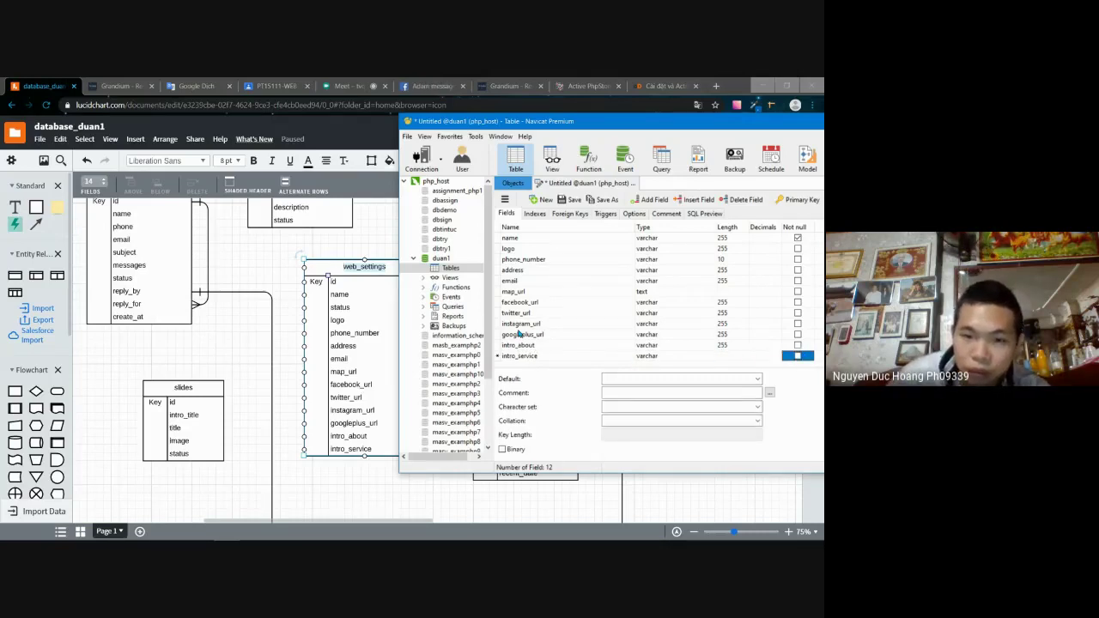
{"action": "left_click", "coordinate": [719, 347]}
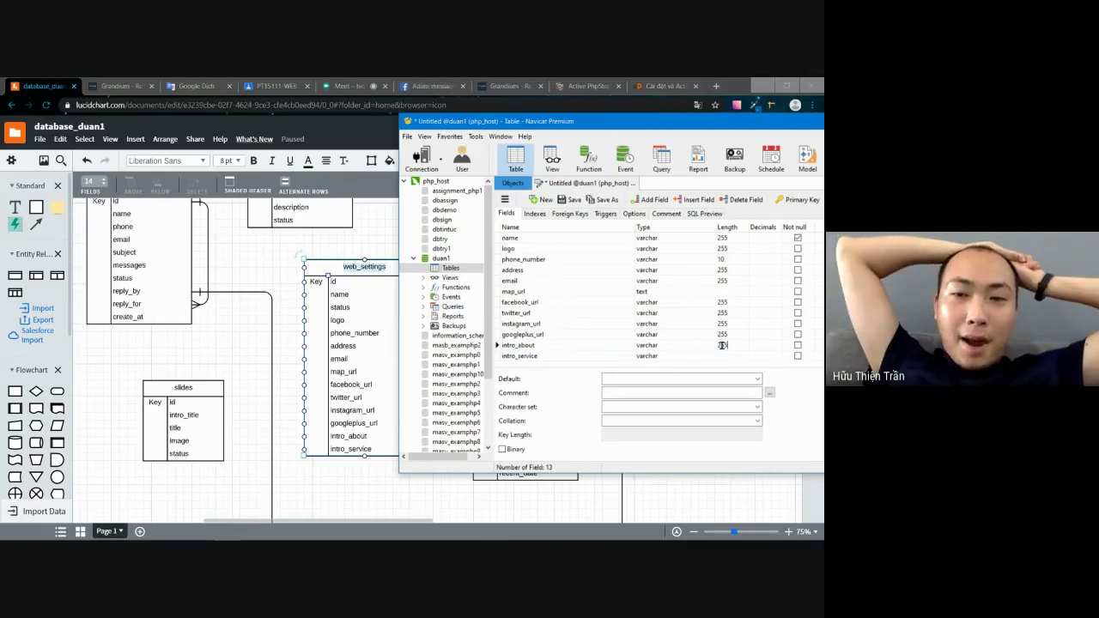
{"action": "type", "text": "25"}
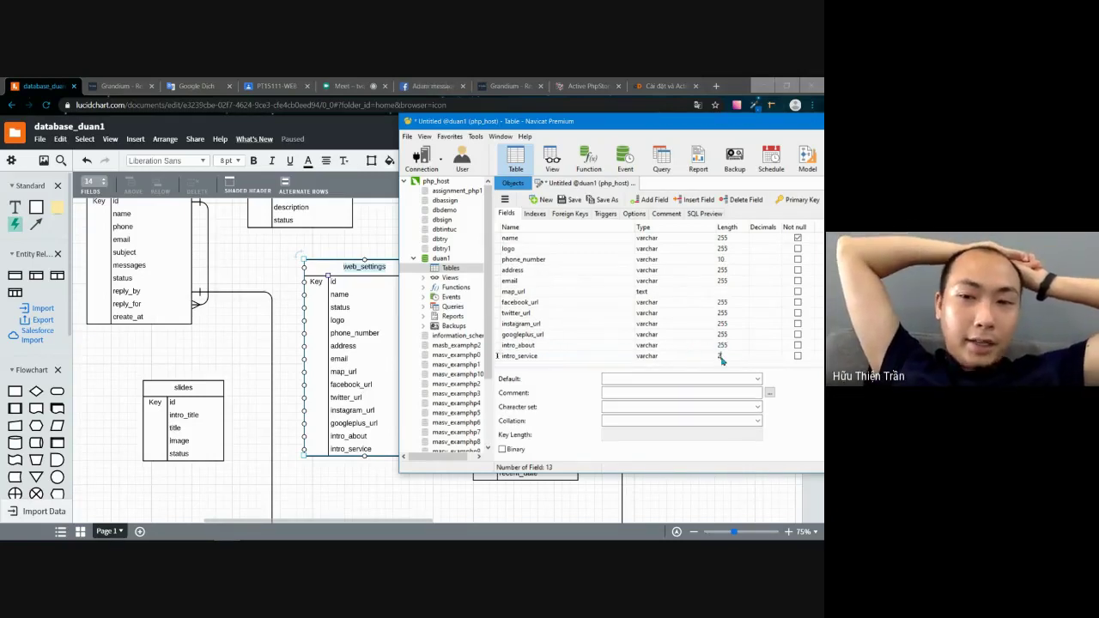
{"action": "type", "text": "5"}
- Change the type of the intro_about and intro_service fields to text and clear their lengths
{"action": "left_click", "coordinate": [645, 345]}
{"action": "type", "text": "text"}
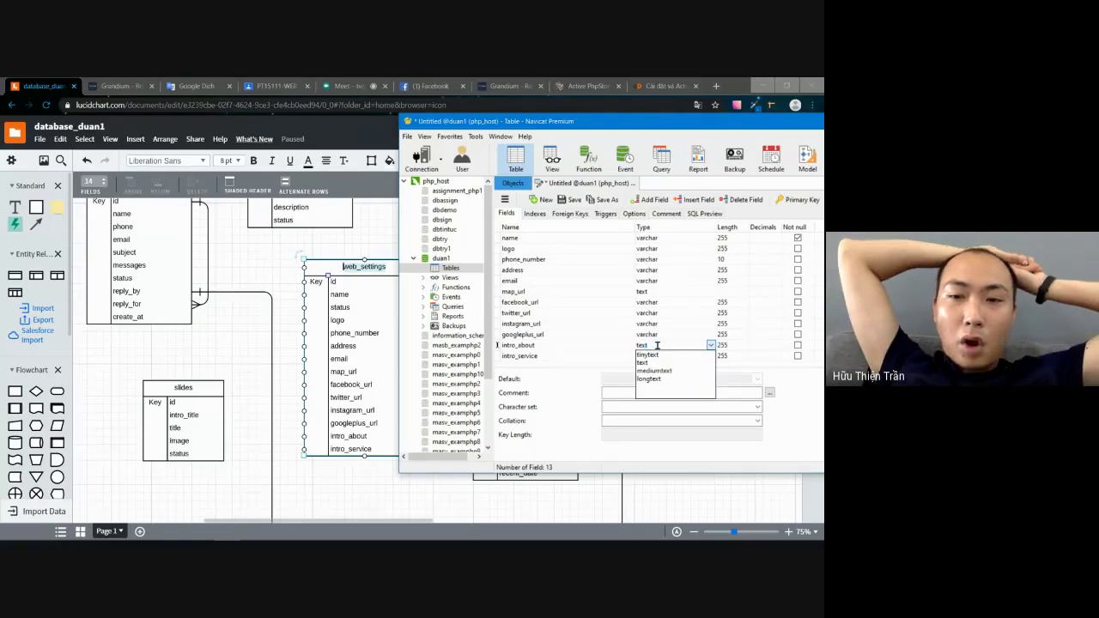
{"action": "left_click", "coordinate": [650, 360]}
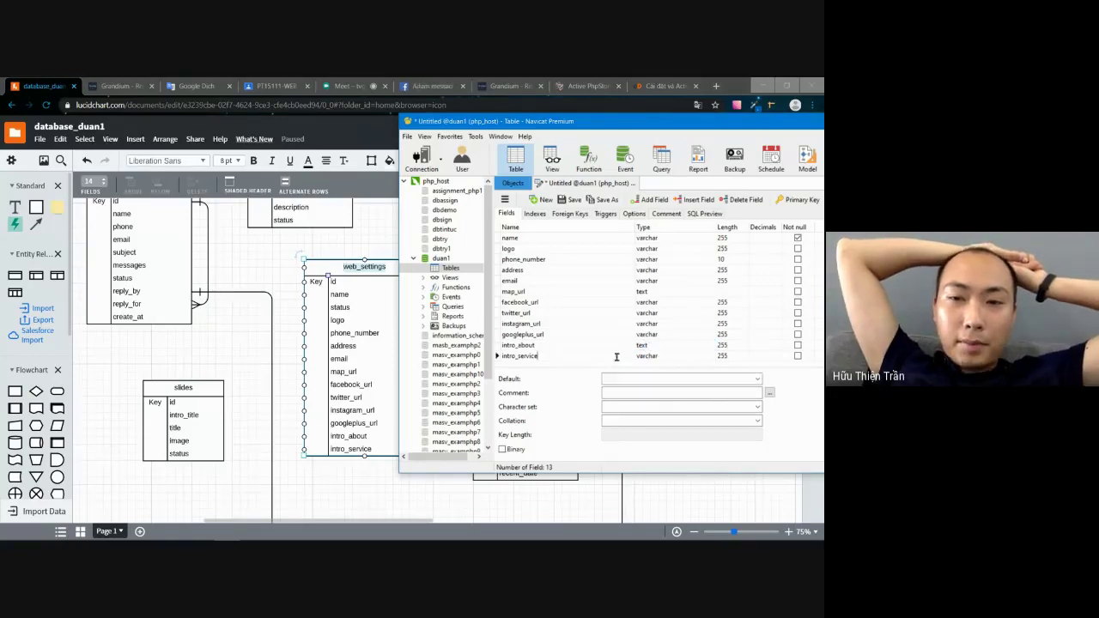
{"action": "left_click", "coordinate": [650, 356]}
{"action": "type", "text": "text"}
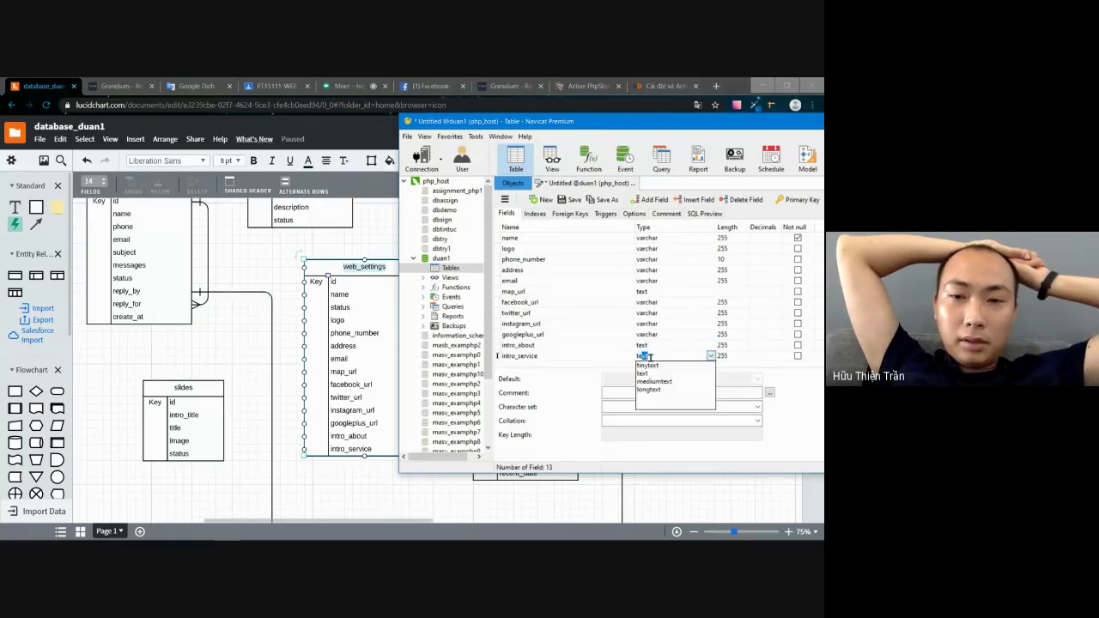
{"action": "left_click", "coordinate": [734, 345]}
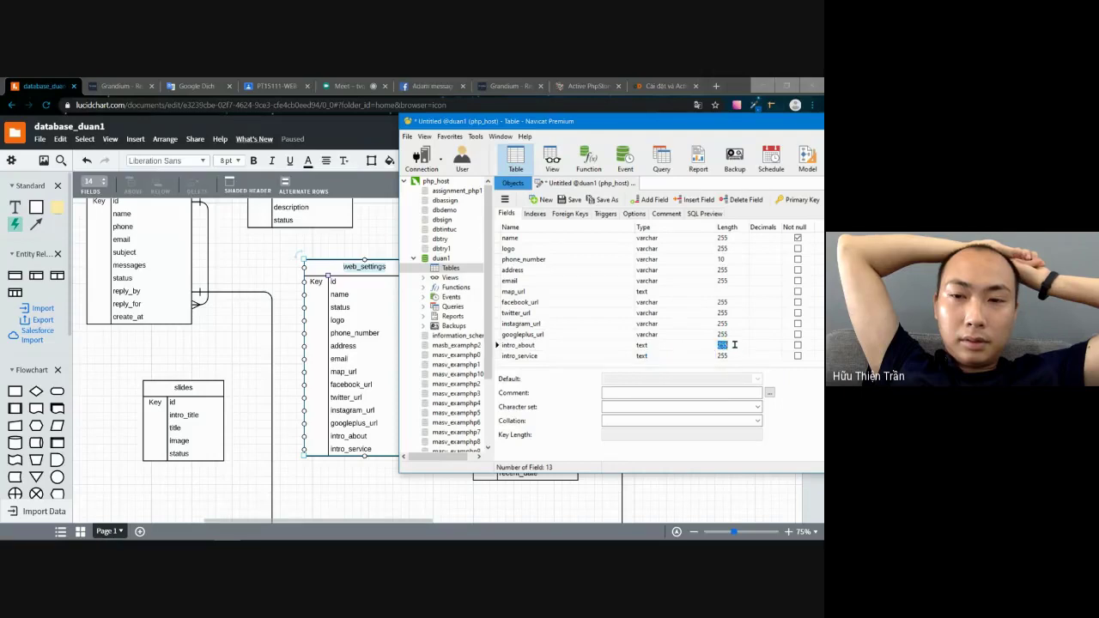
{"action": "left_click", "coordinate": [732, 355]}
{"action": "key", "text": "BackSpace"}
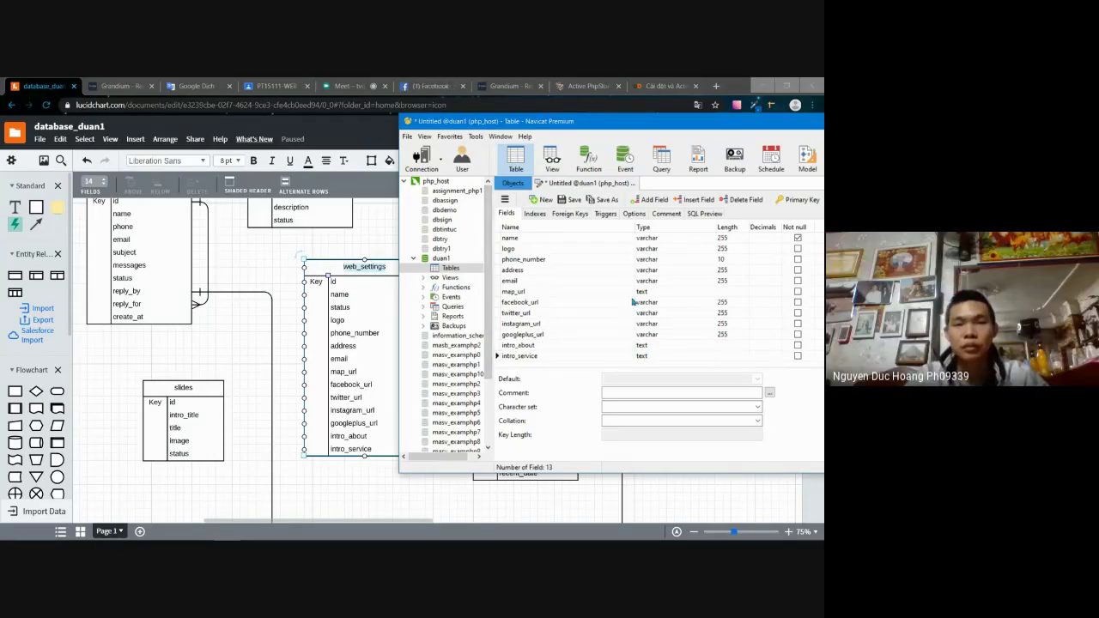
- Save the new table under the name web_settings
{"action": "key", "text": "ctrl+s"}
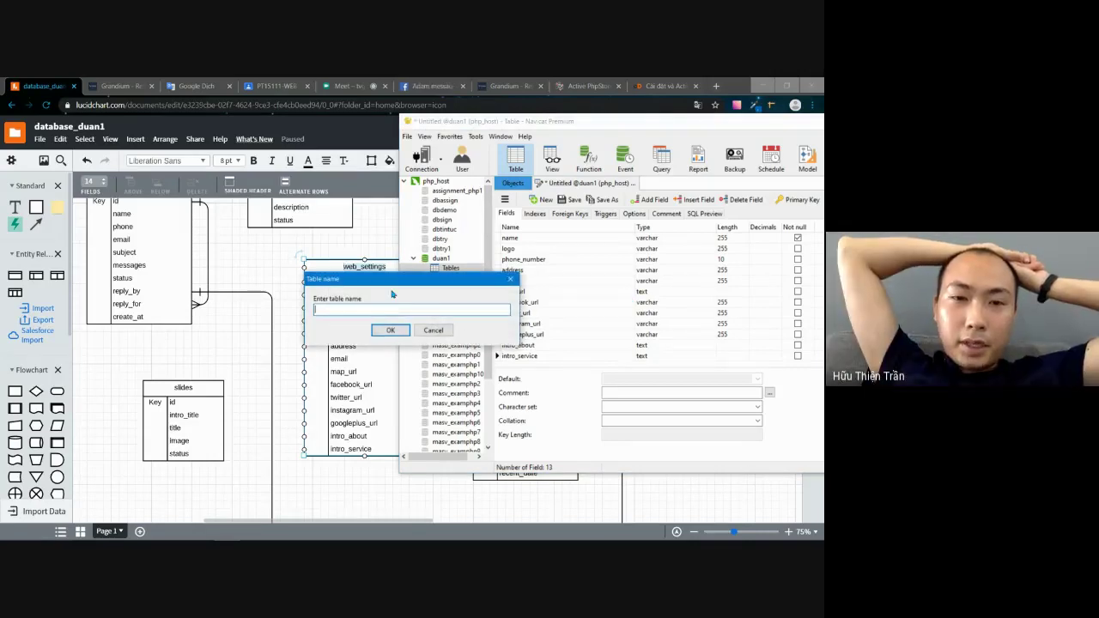
{"action": "type", "text": "we"}
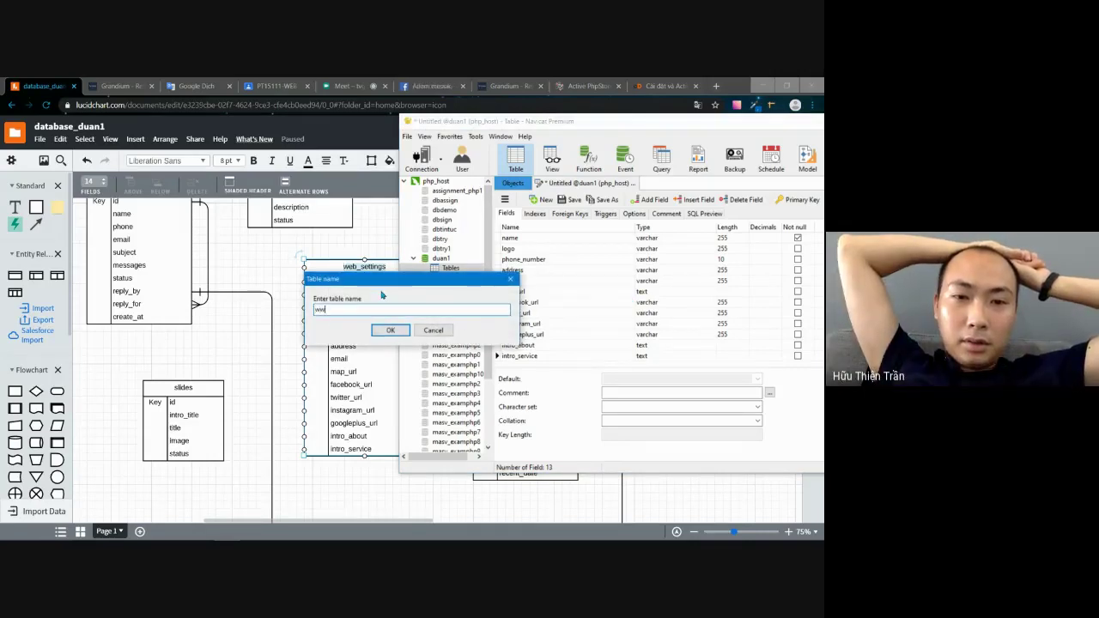
{"action": "type", "text": "b_settings"}
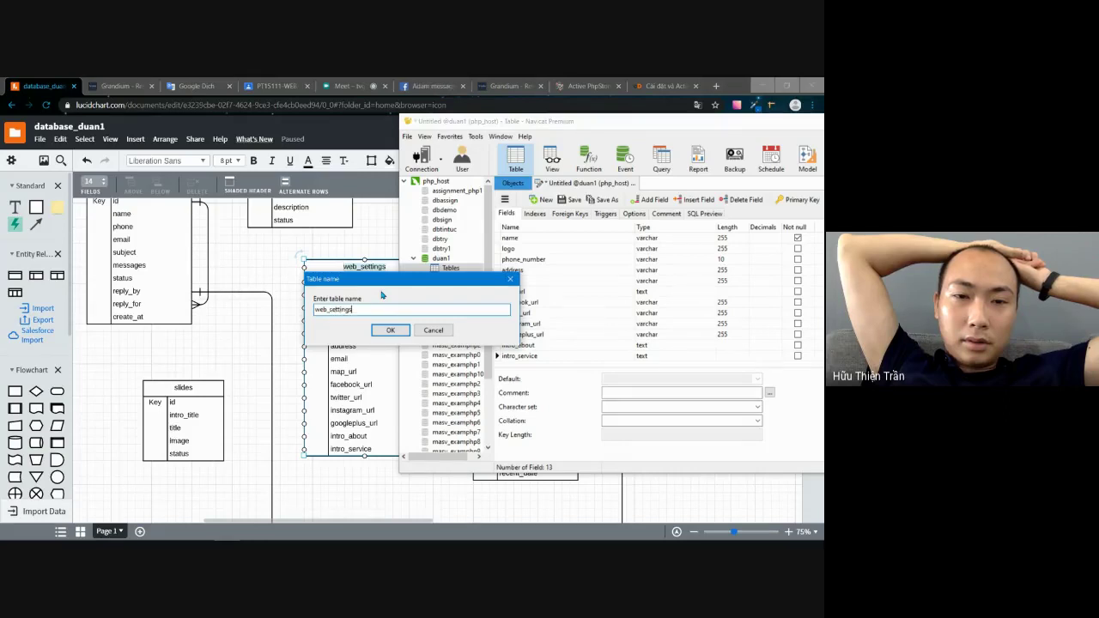
{"action": "key", "text": "Return"}
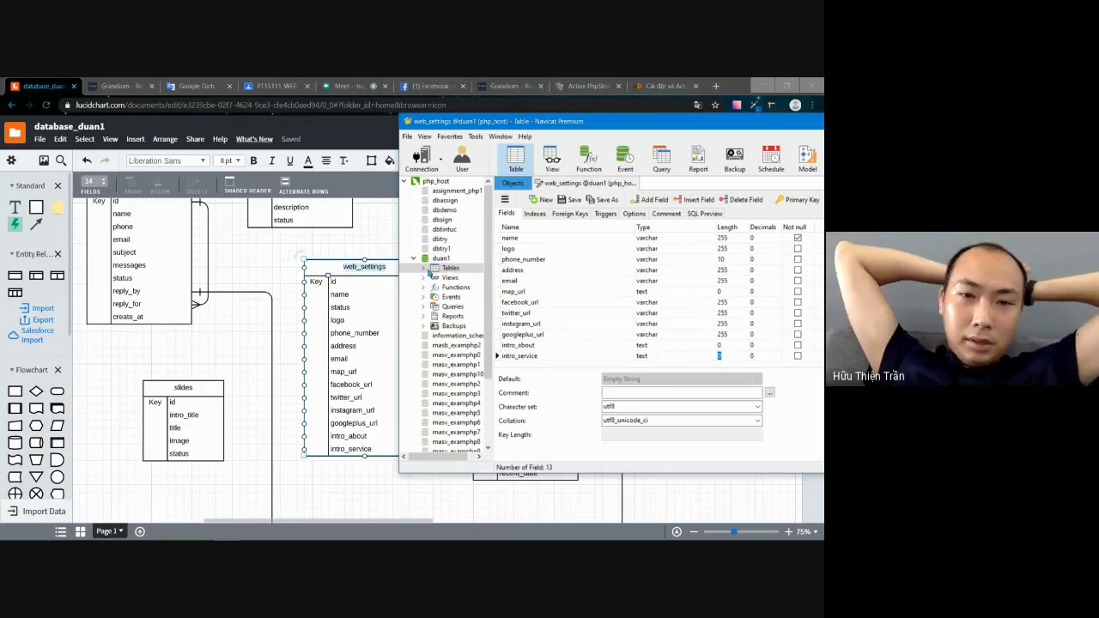
- Start a new table in the duan1 database and add an id field of type int with length 11
{"action": "right_click", "coordinate": [426, 270]}
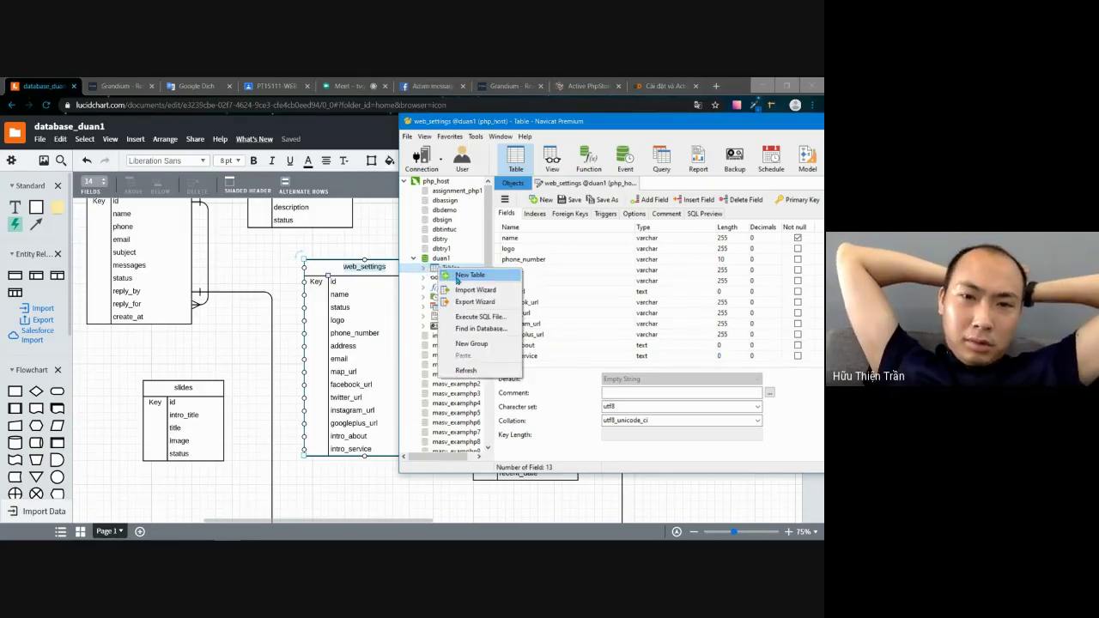
{"action": "left_click", "coordinate": [455, 277]}
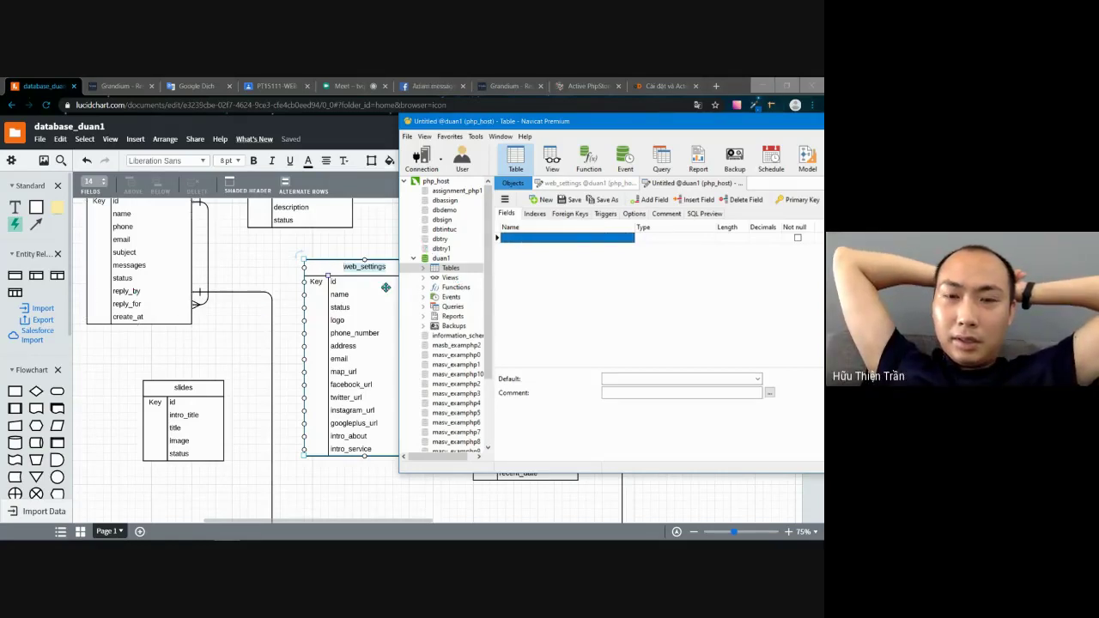
{"action": "type", "text": "sl"}
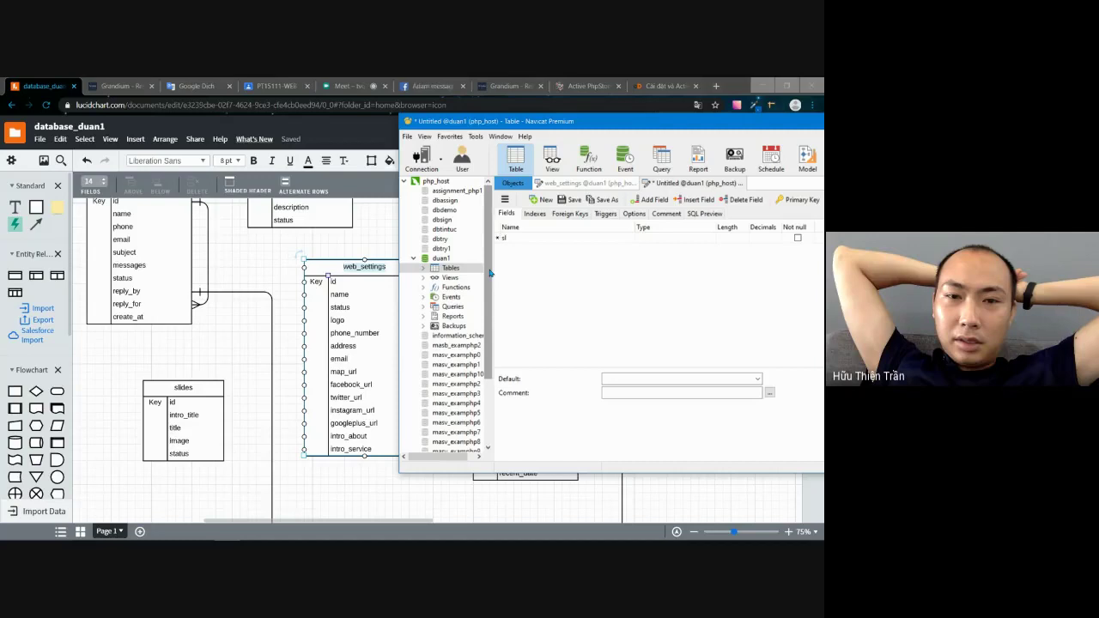
{"action": "key", "text": "BackSpace"}
{"action": "key", "text": "BackSpace"}
{"action": "type", "text": "id"}
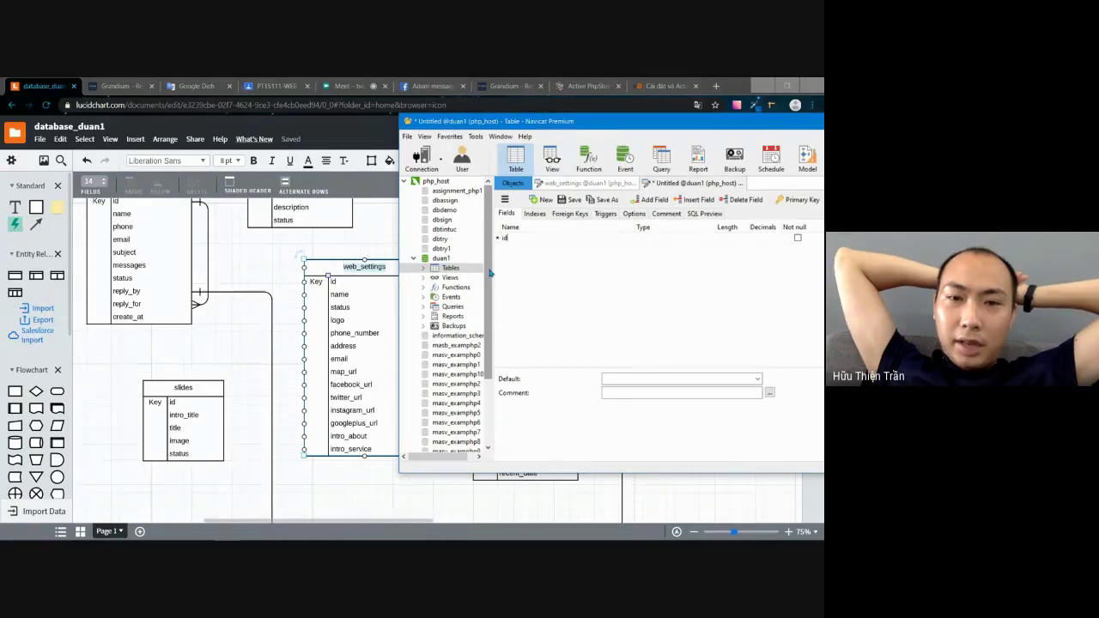
{"action": "key", "text": "Tab"}
{"action": "key", "text": "Tab"}
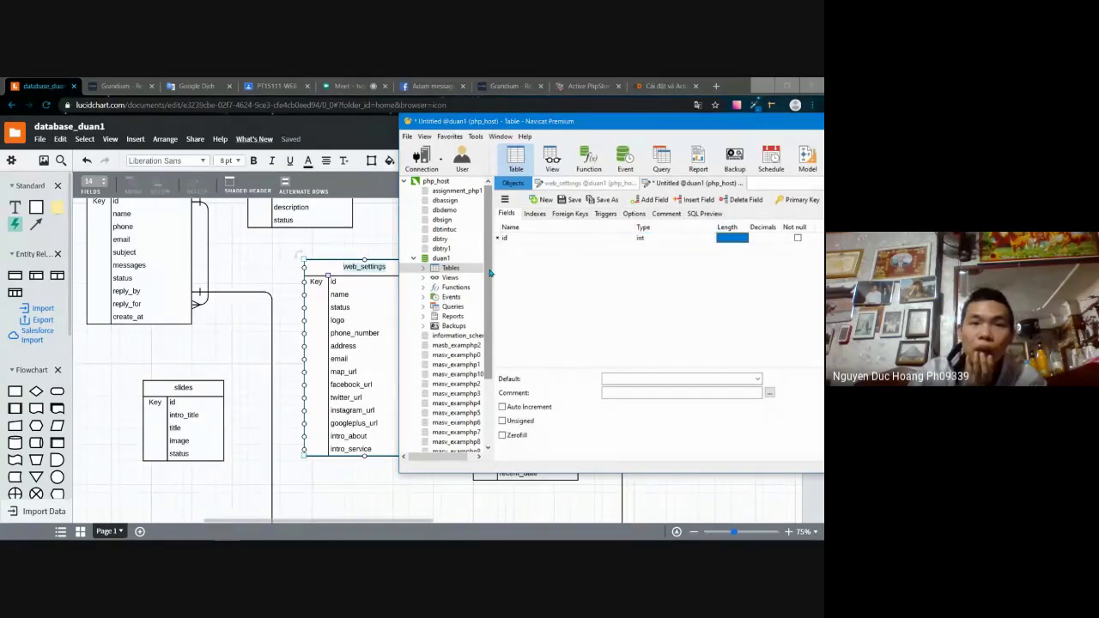
{"action": "type", "text": "11"}
{"action": "key", "text": "Tab"}
{"action": "key", "text": "Tab"}
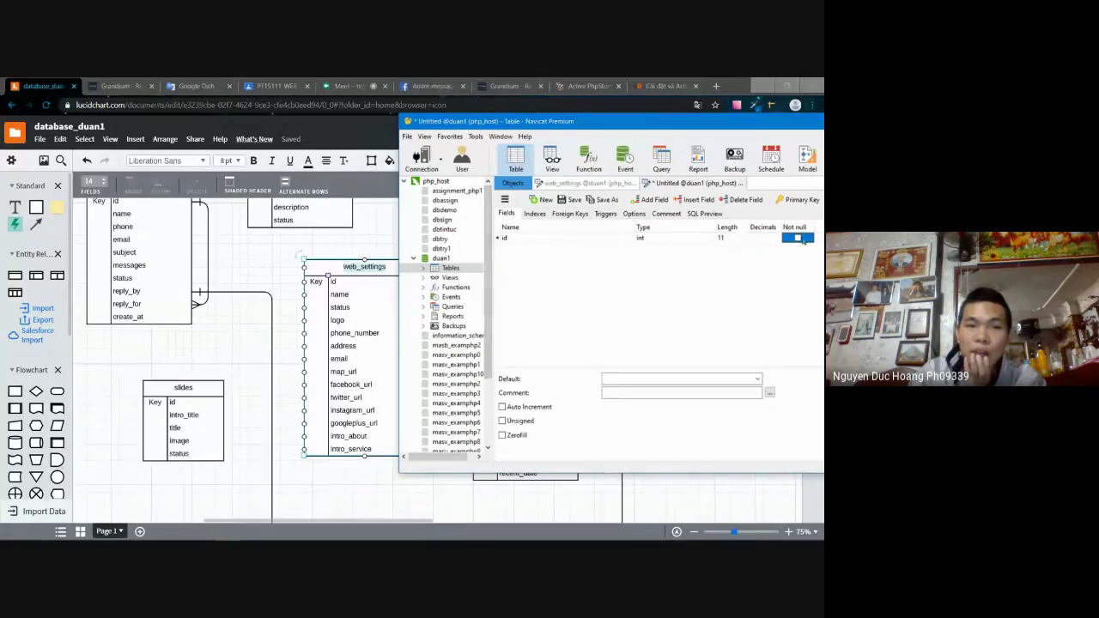
- Make the id field an auto-incrementing, not-null primary key and start the row below it
{"action": "left_click", "coordinate": [503, 407]}
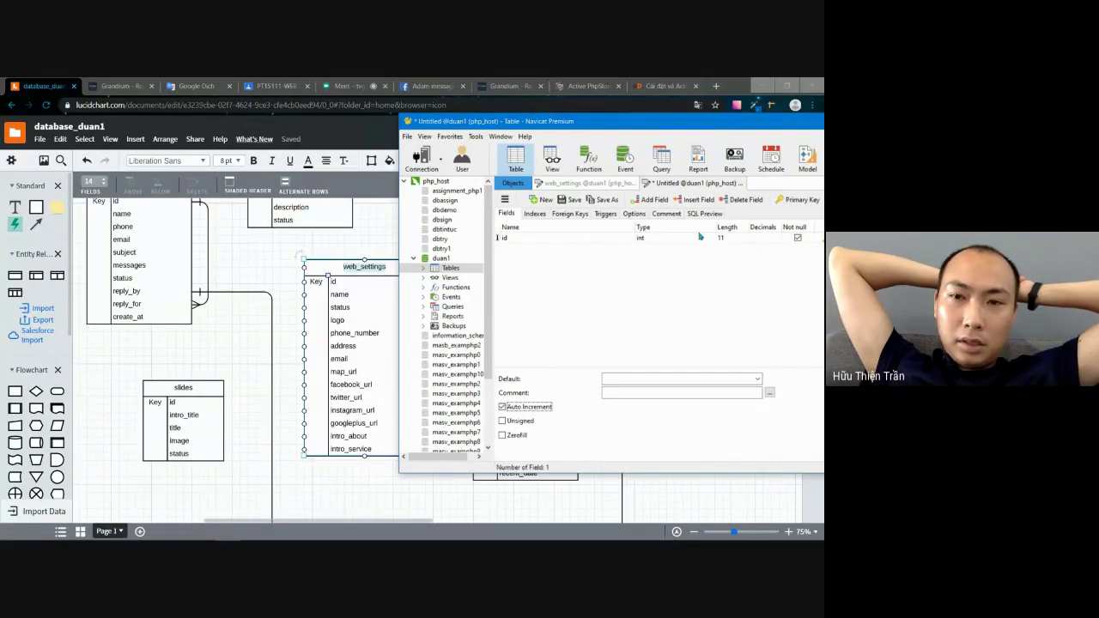
{"action": "left_click", "coordinate": [789, 233]}
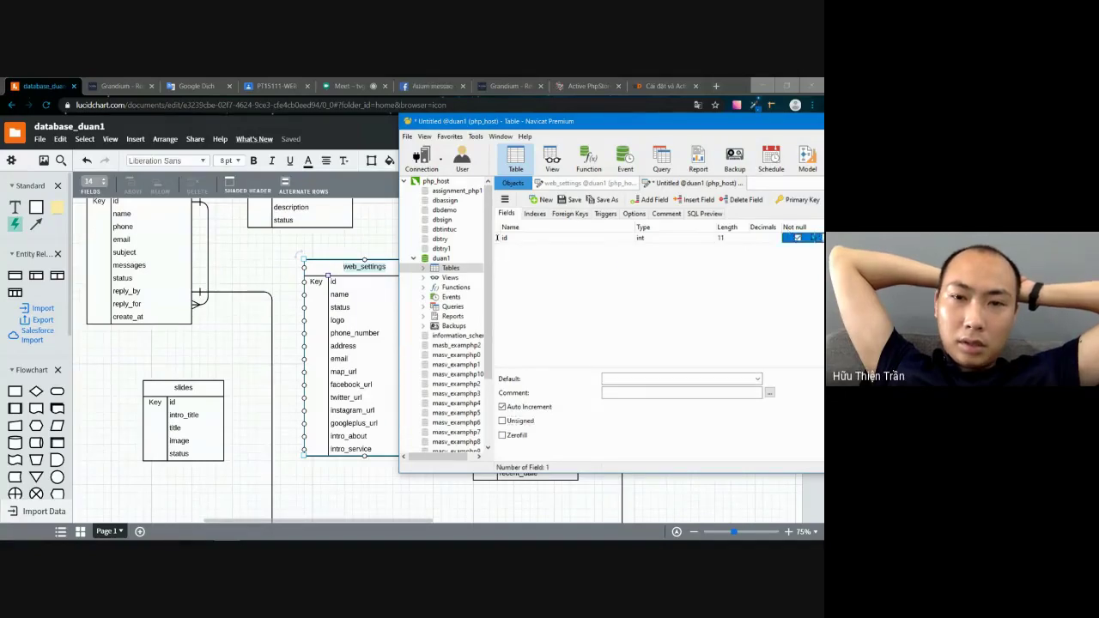
{"action": "key", "text": "Tab"}
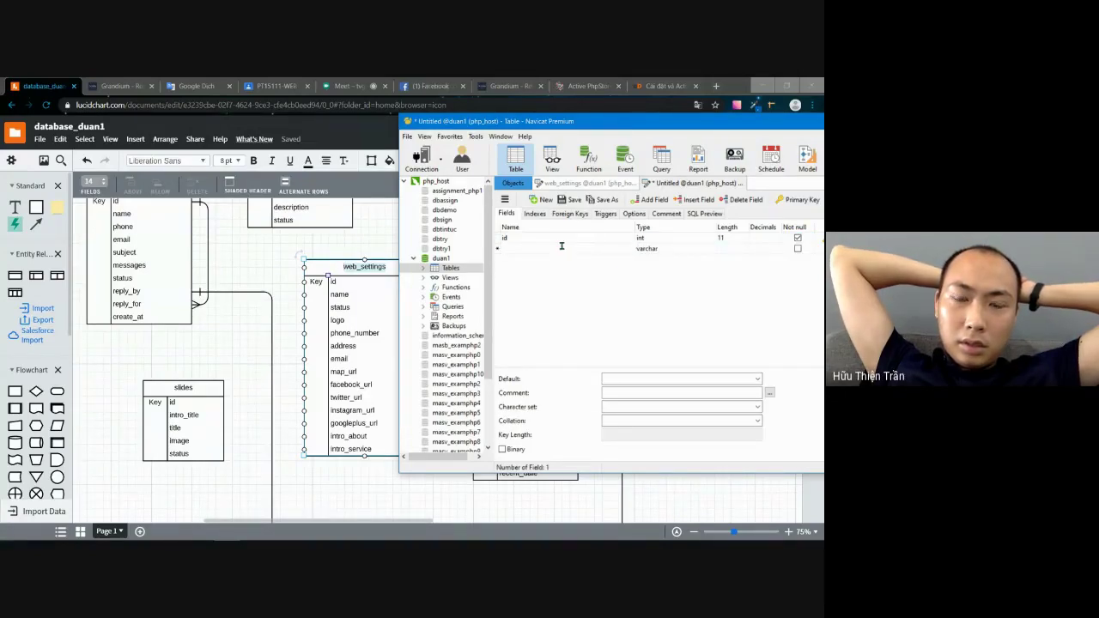
- Add a field called intro_title with type varchar and length 255 below id
{"action": "type", "text": "intro"}
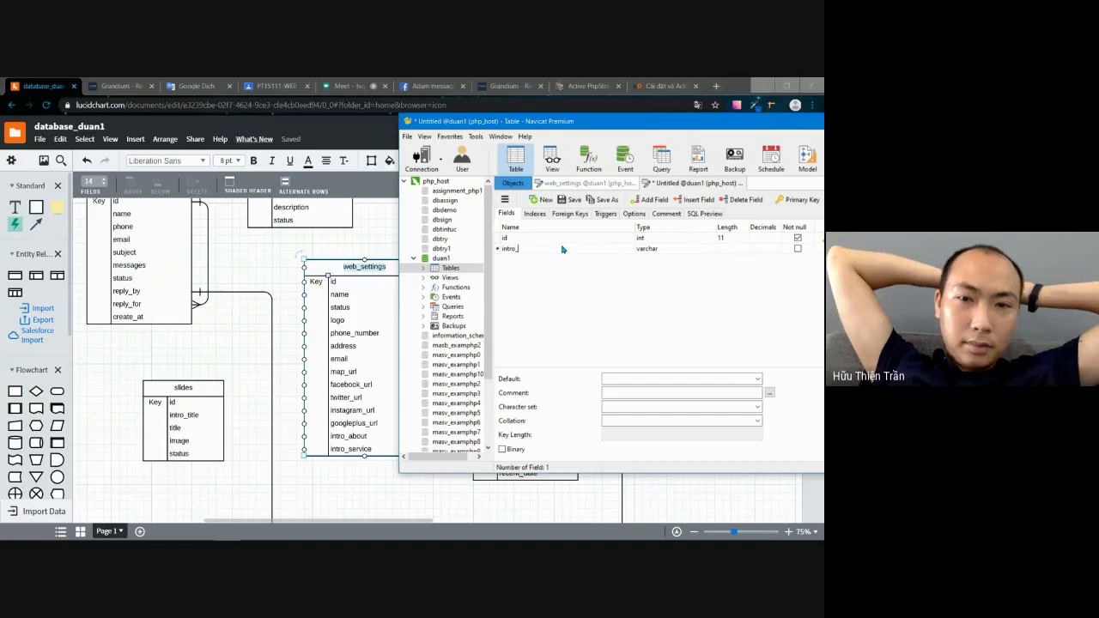
{"action": "type", "text": "_title"}
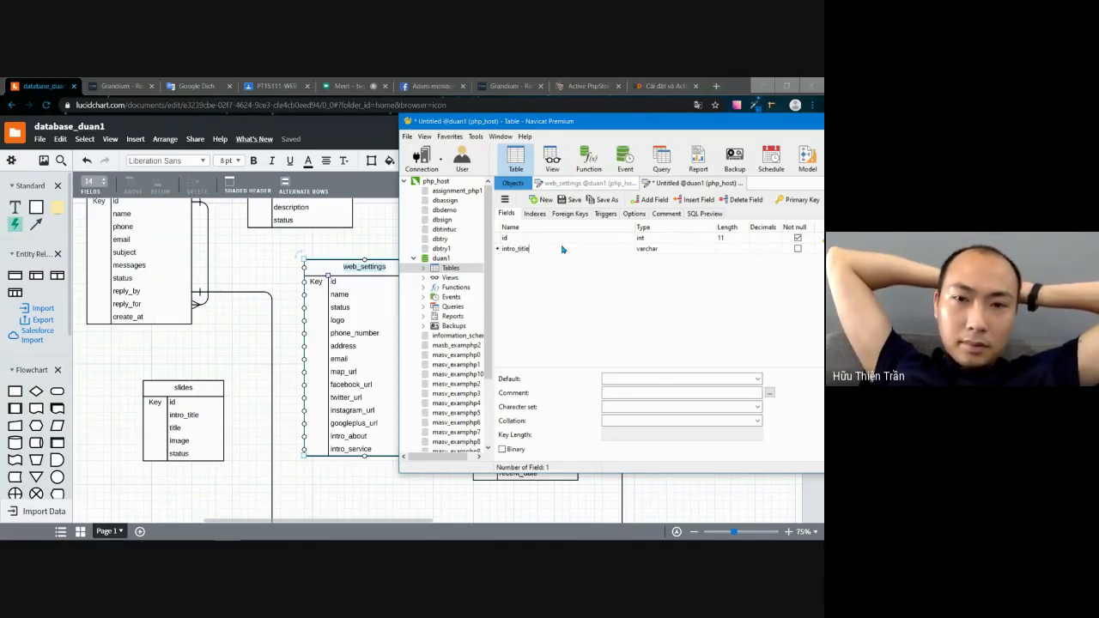
{"action": "key", "text": "Tab"}
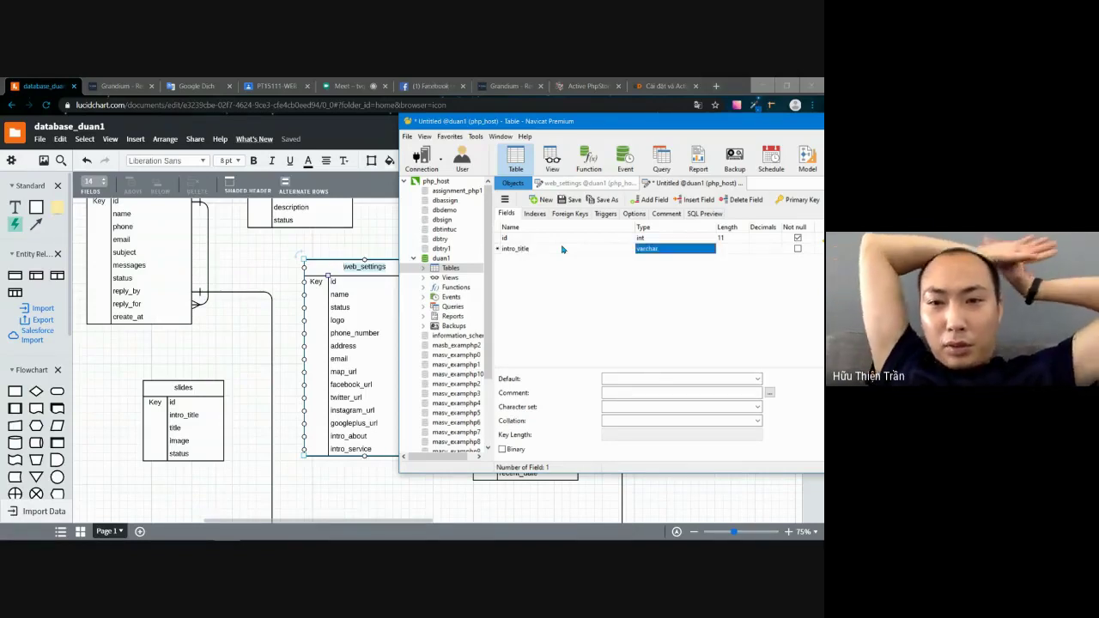
{"action": "key", "text": "Tab"}
{"action": "type", "text": "255"}
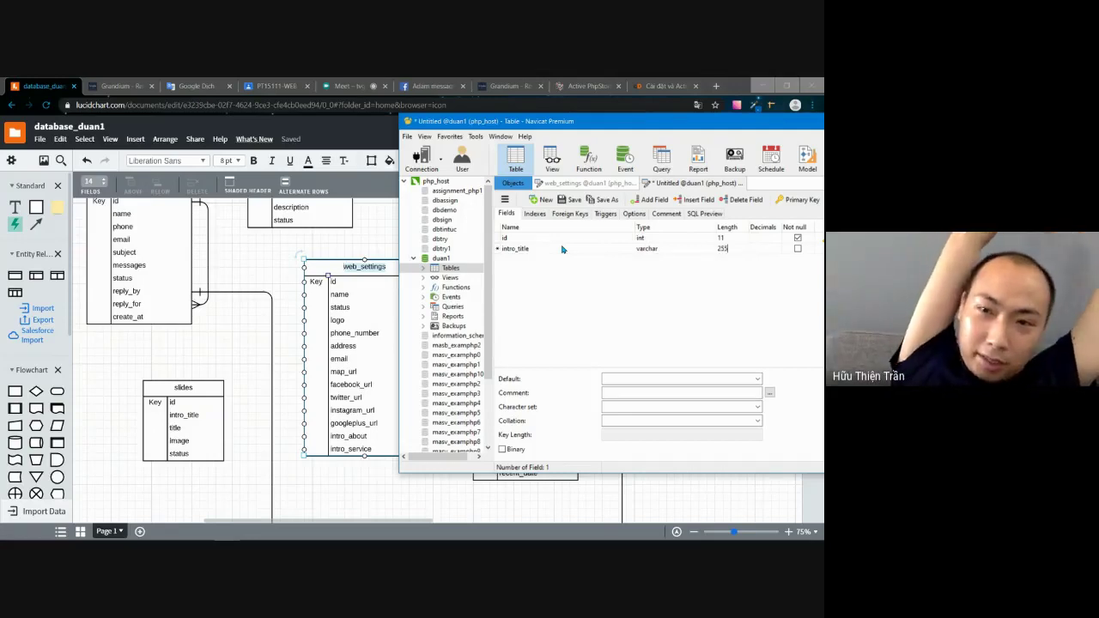
{"action": "key", "text": "Tab"}
{"action": "key", "text": "Tab"}
{"action": "key", "text": "Tab"}
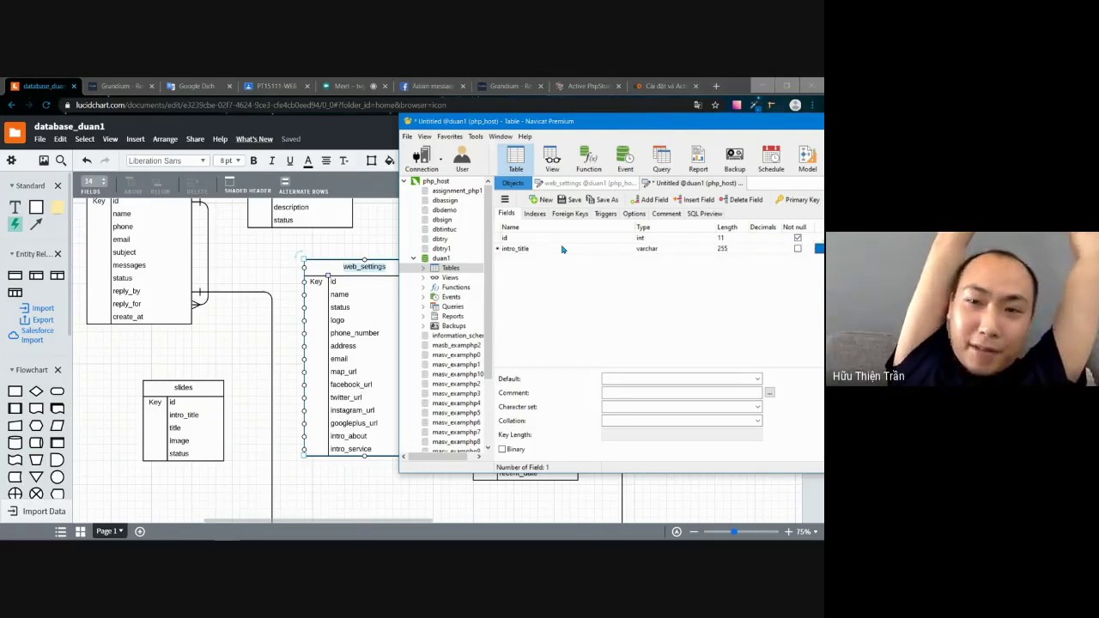
- Add a field called title with type varchar and length 255 below intro_title
{"action": "type", "text": "ti"}
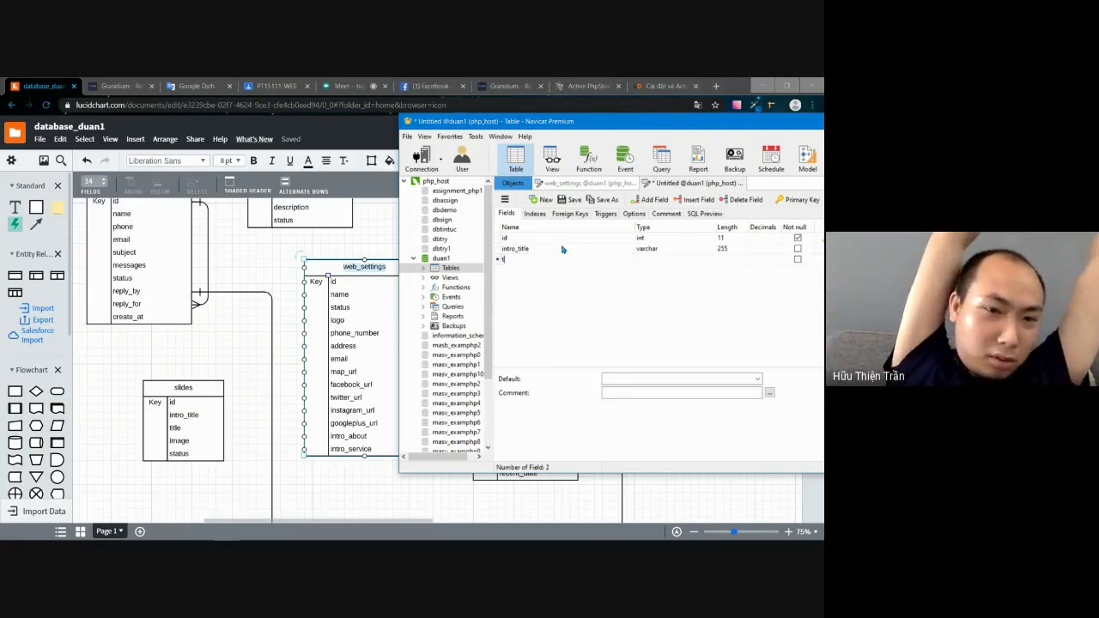
{"action": "type", "text": "tle"}
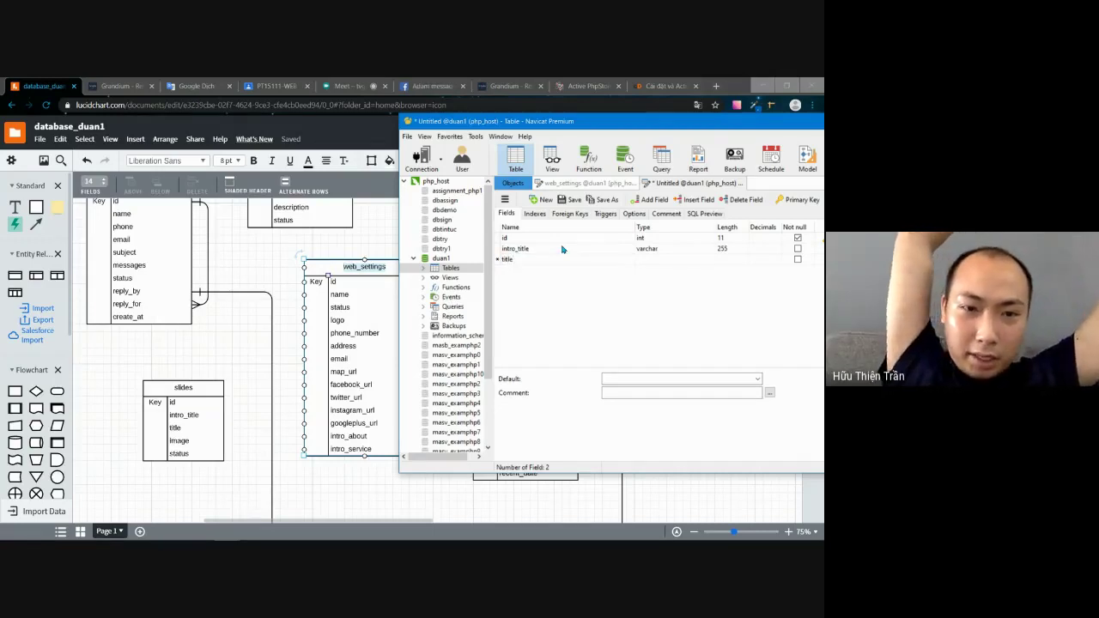
{"action": "key", "text": "Tab"}
{"action": "key", "text": "Tab"}
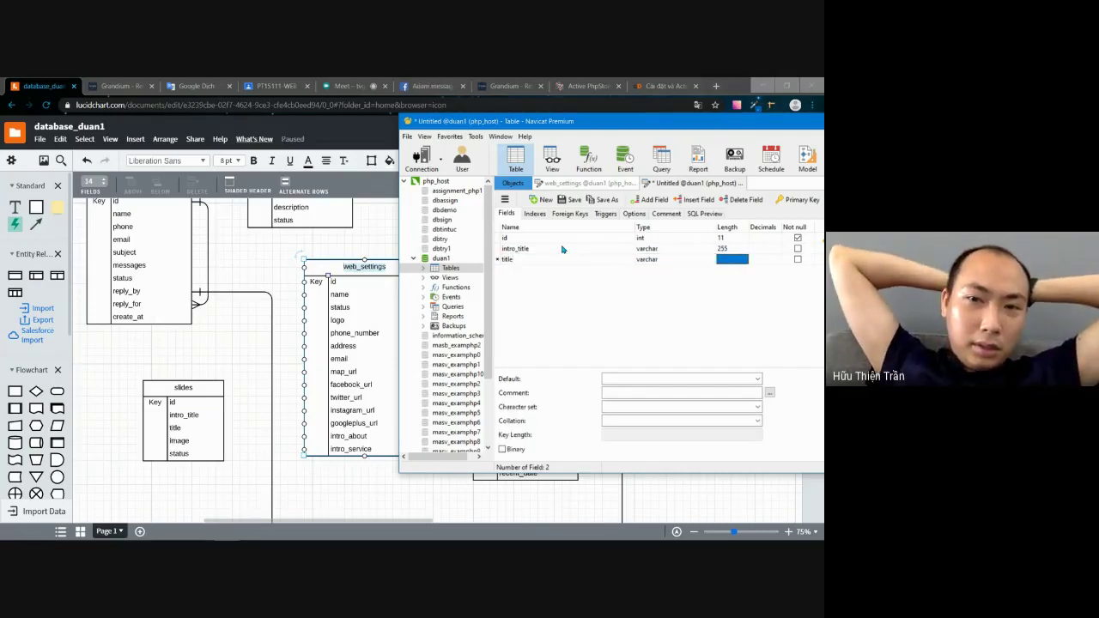
{"action": "type", "text": "255"}
{"action": "key", "text": "Tab"}
{"action": "key", "text": "Tab"}
{"action": "key", "text": "Tab"}
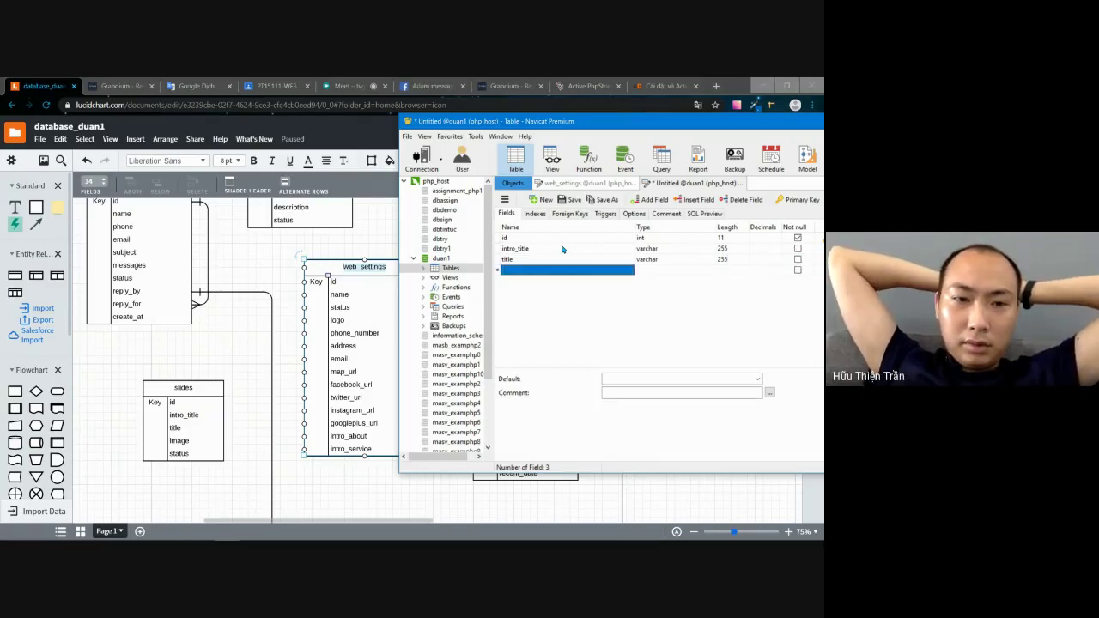
- Add a field called image with type varchar and length 255 below title
{"action": "type", "text": "image"}
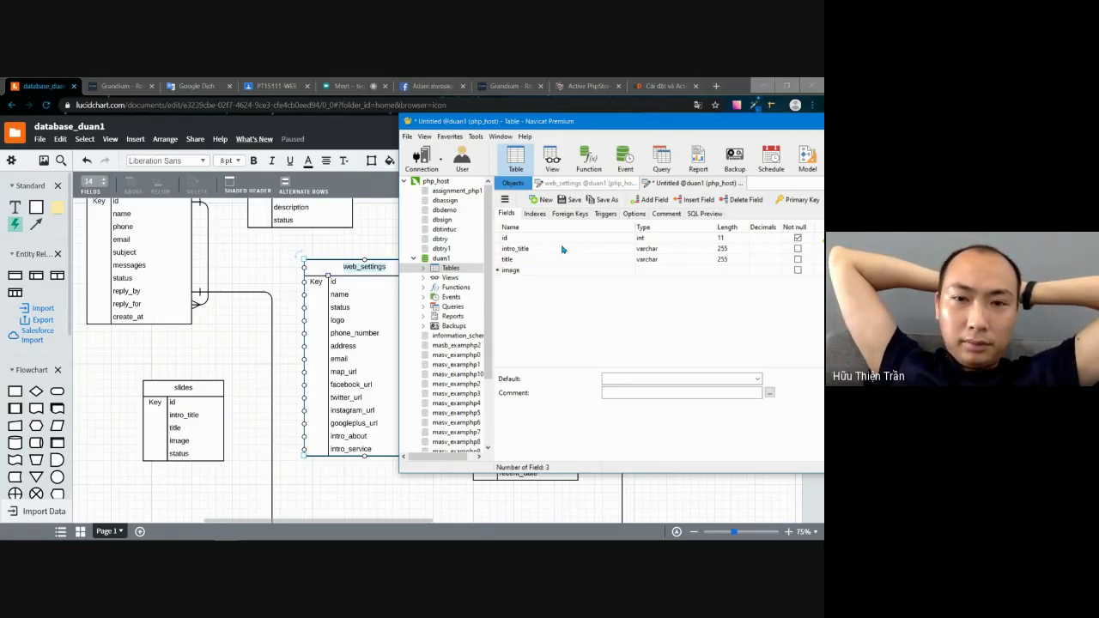
{"action": "key", "text": "Tab"}
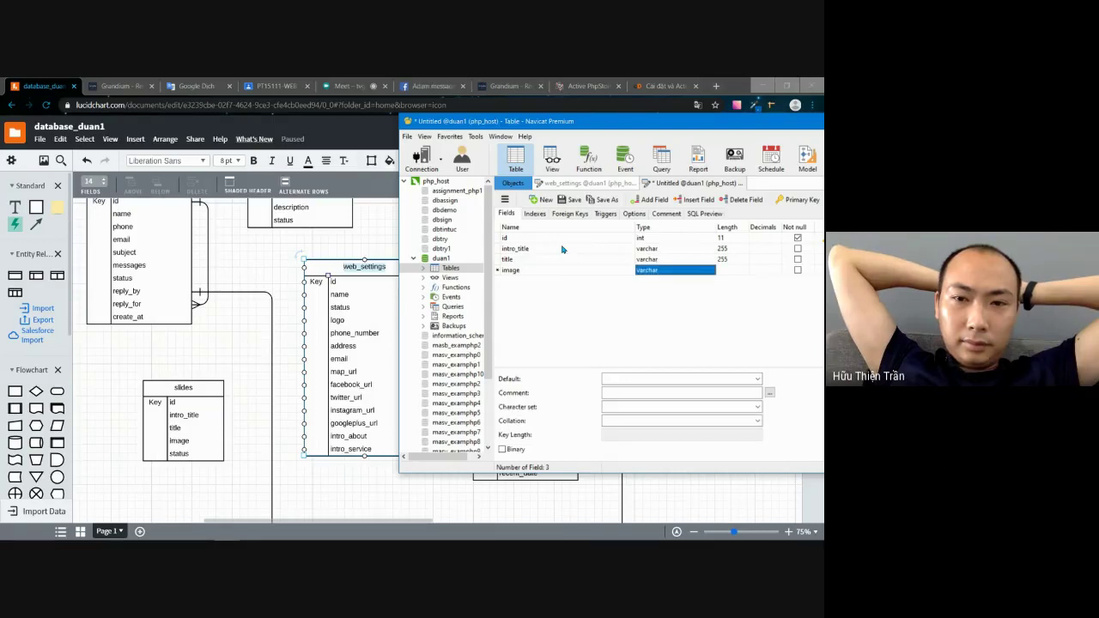
{"action": "key", "text": "Tab"}
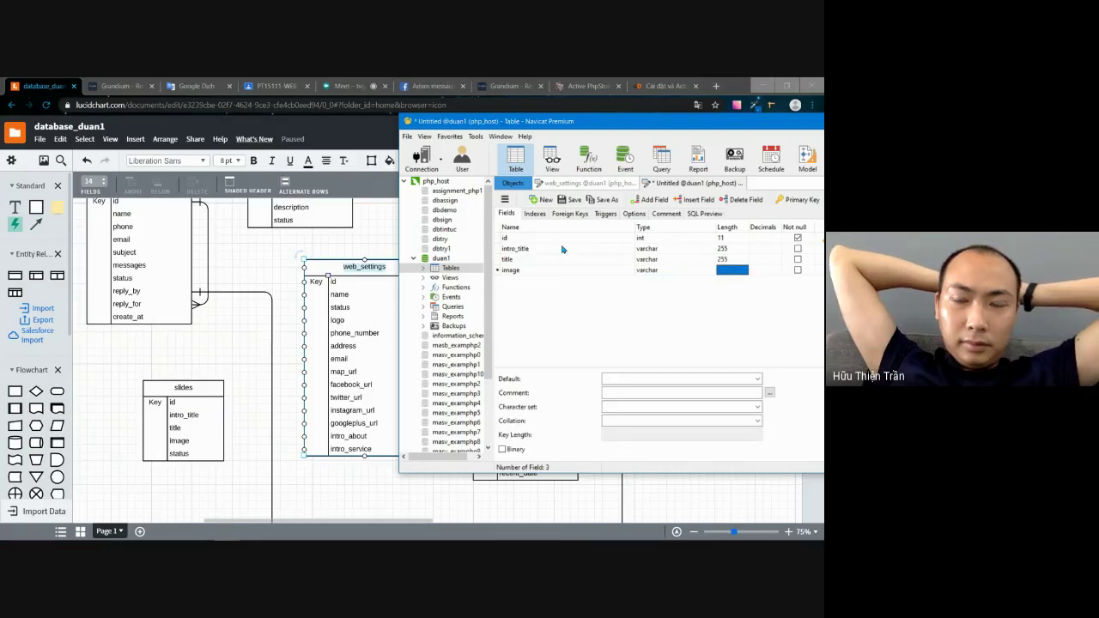
{"action": "type", "text": "255"}
{"action": "key", "text": "Tab"}
{"action": "key", "text": "Tab"}
{"action": "key", "text": "Tab"}
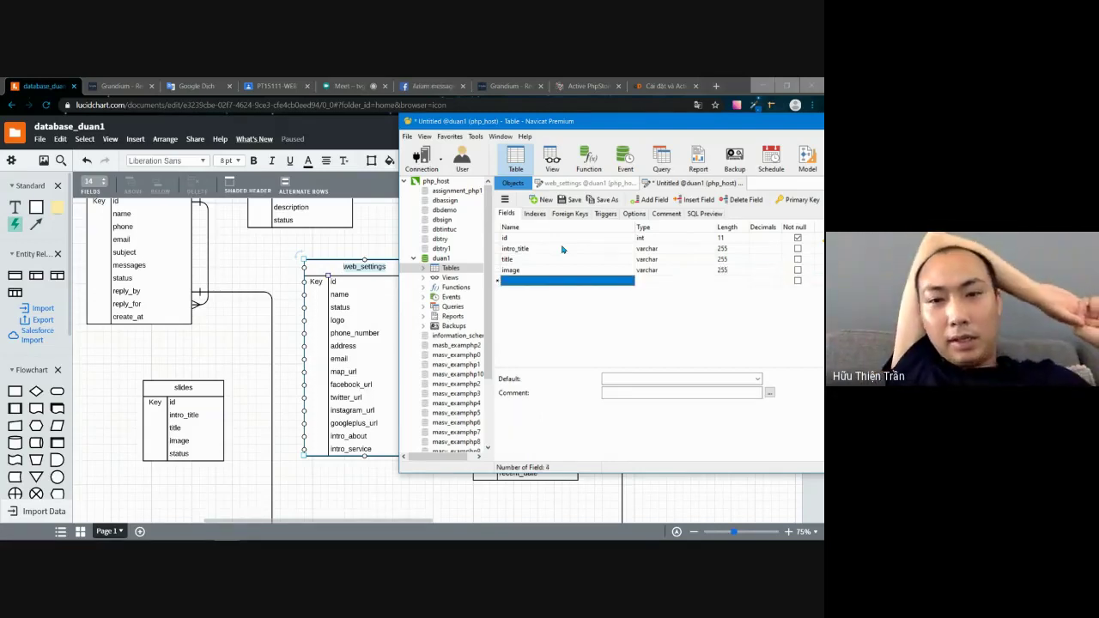
- Add a field called status with type int, length 1 and default value 1 below image
{"action": "type", "text": "status"}
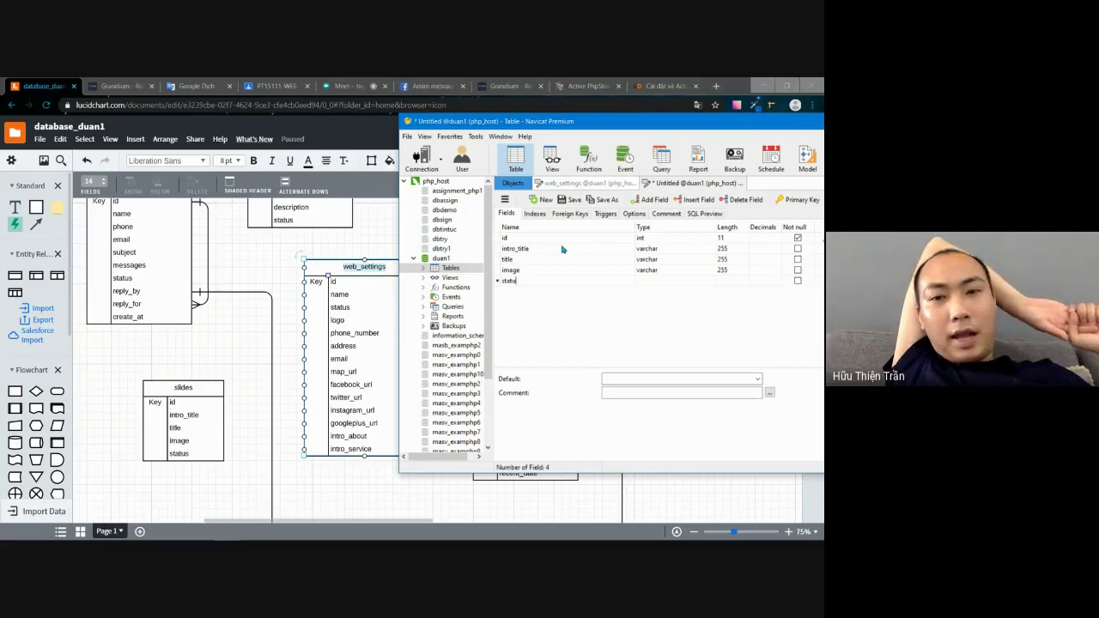
{"action": "key", "text": "Tab"}
{"action": "type", "text": "int"}
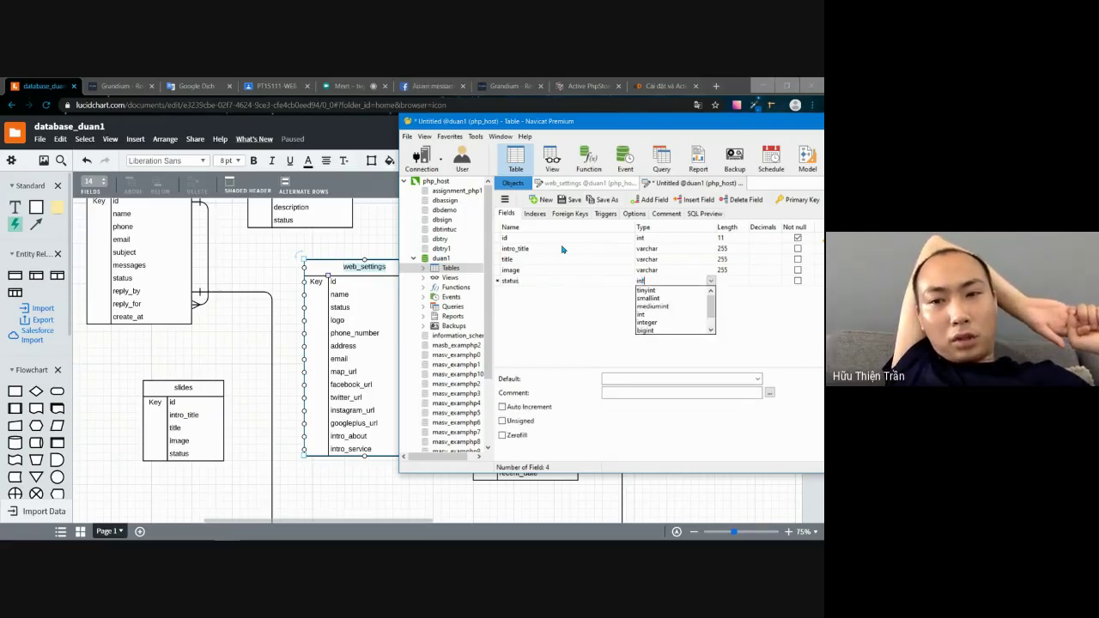
{"action": "key", "text": "Tab"}
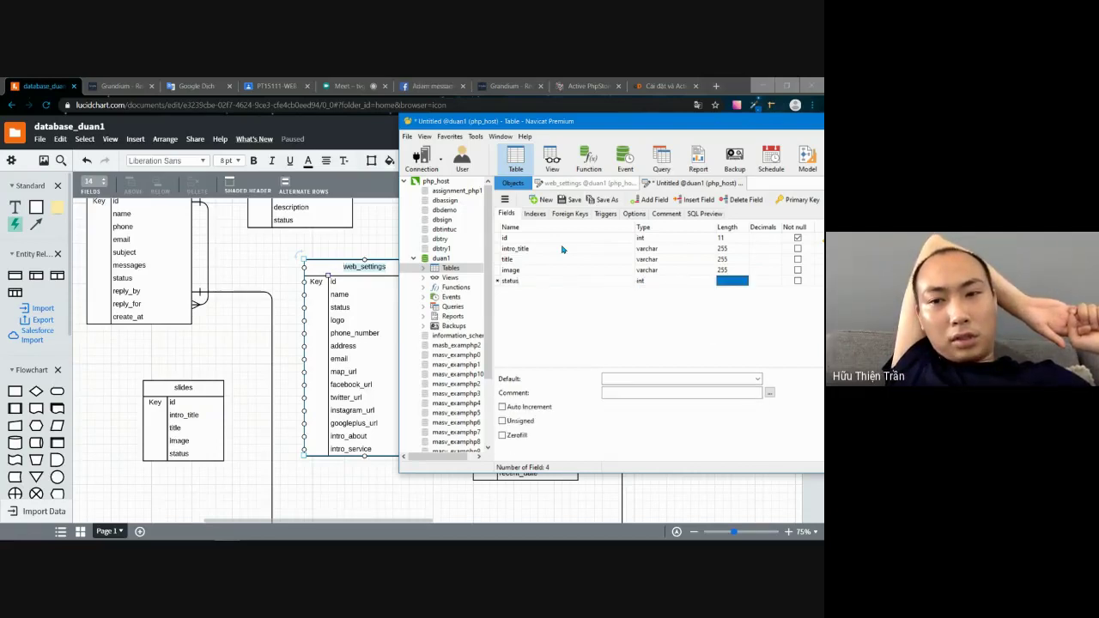
{"action": "type", "text": "1"}
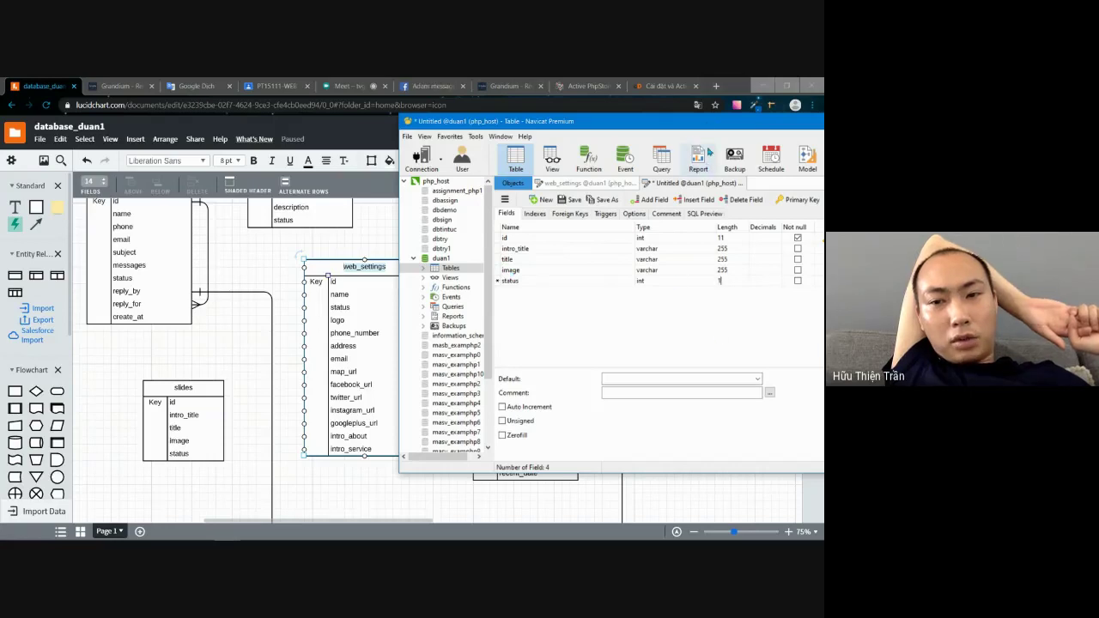
{"action": "left_click_drag", "start_coordinate": [713, 120], "coordinate": [664, 119]}
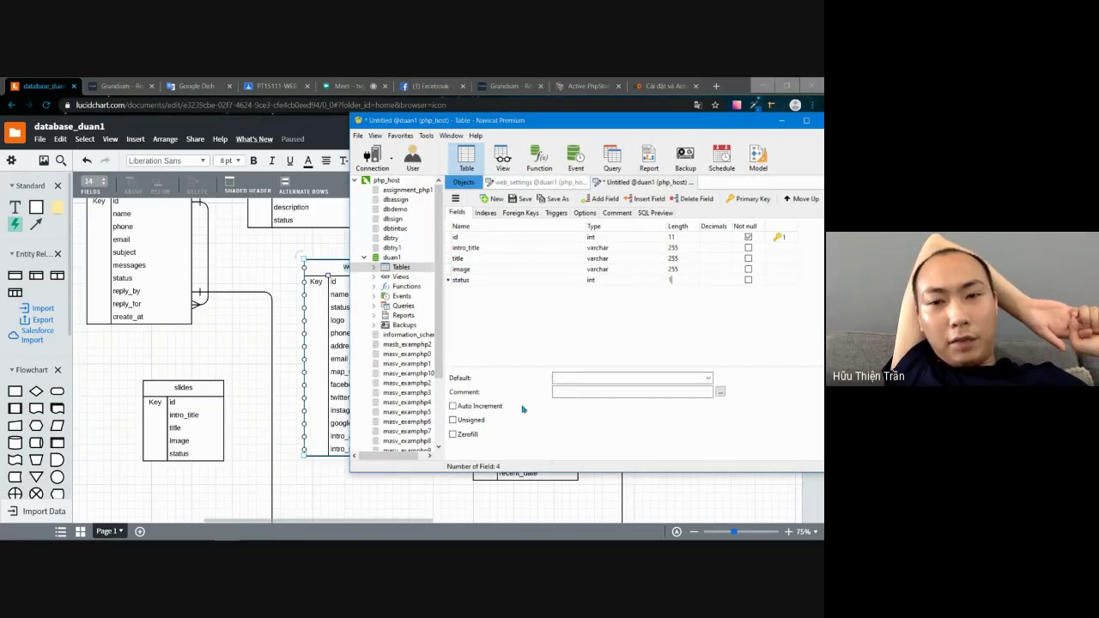
{"action": "left_click", "coordinate": [574, 379]}
{"action": "type", "text": "1"}
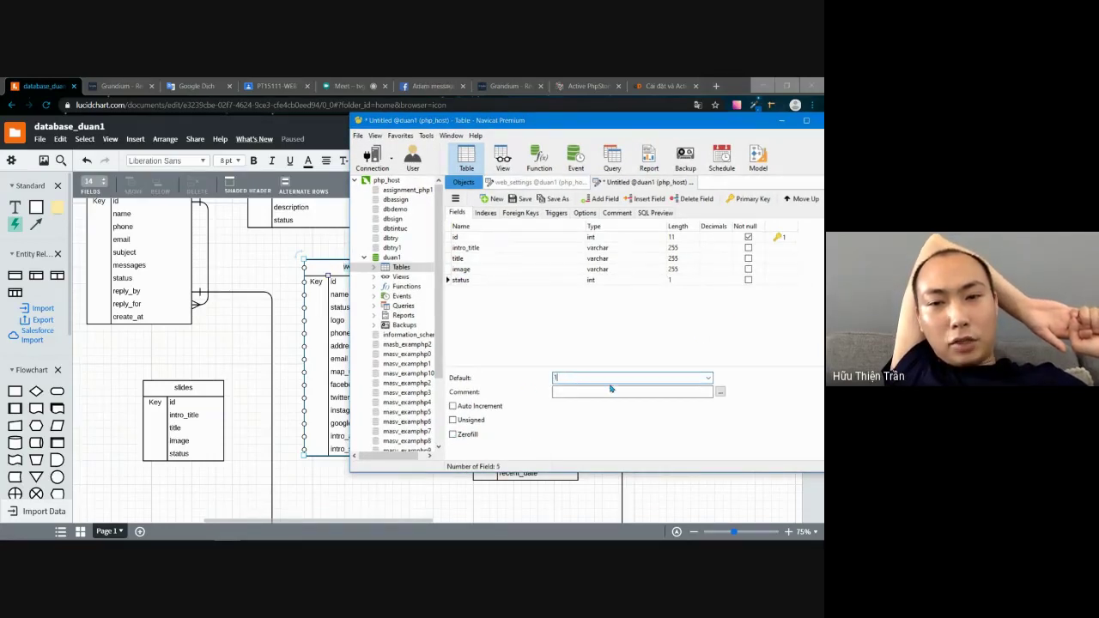
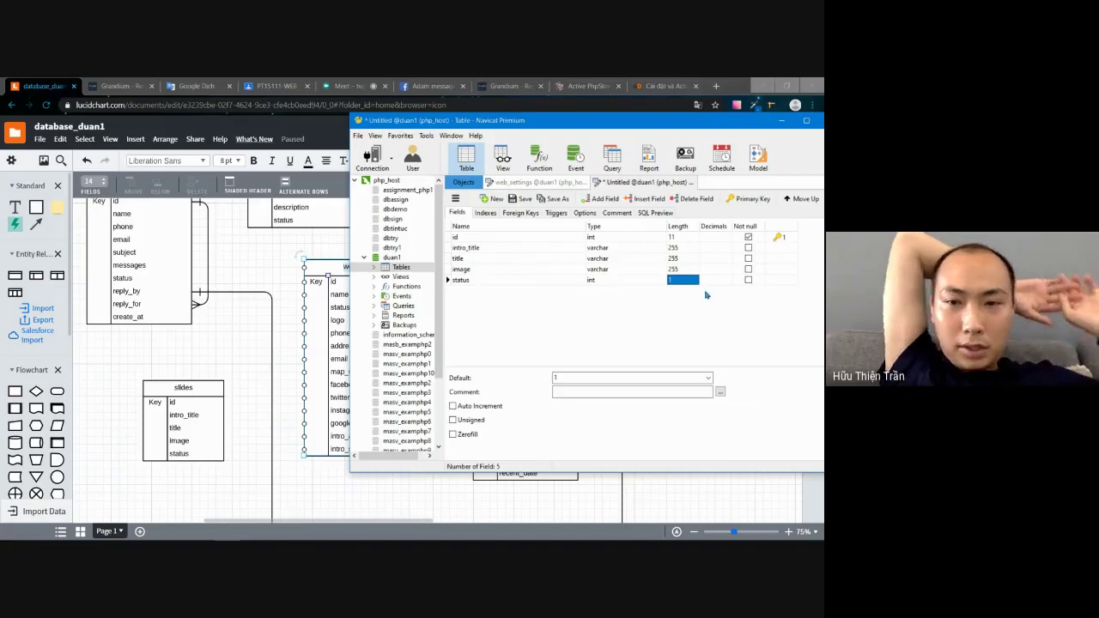
- Set the status field to not null
{"action": "key", "text": "ctrl+s"}
{"action": "key", "text": "Escape"}
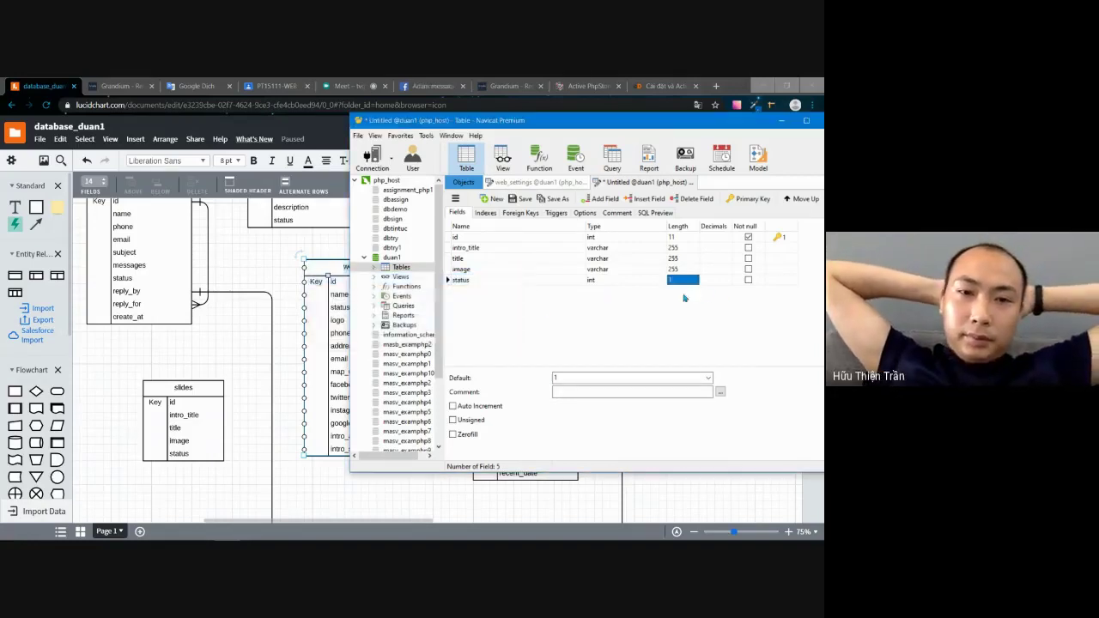
{"action": "key", "text": "Tab"}
{"action": "key", "text": "Tab"}
{"action": "key", "text": "Tab"}
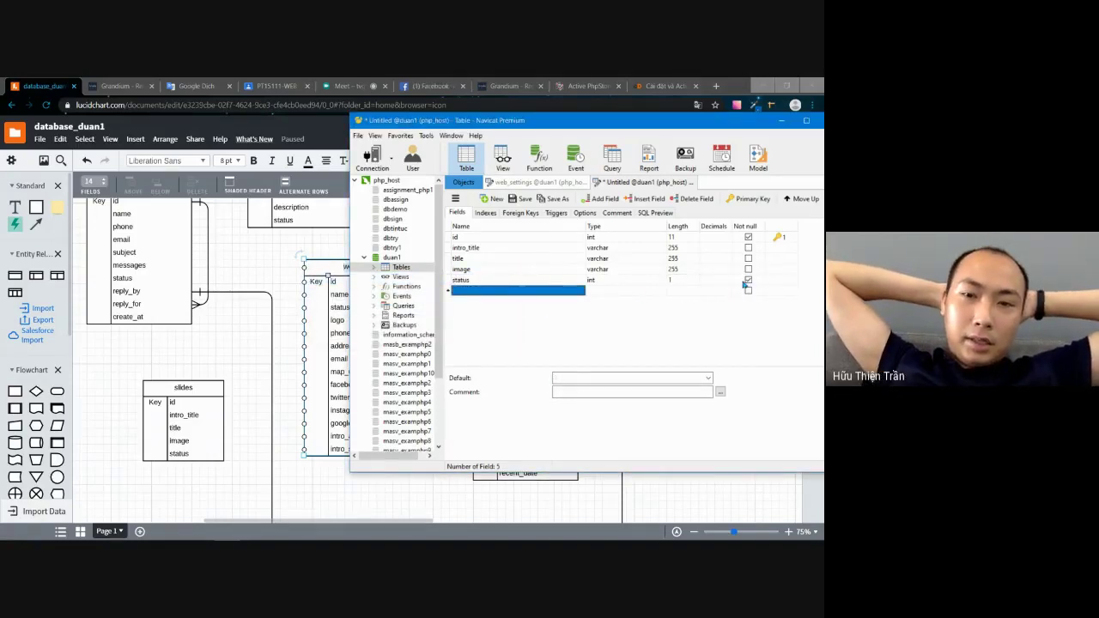
{"action": "left_click", "coordinate": [748, 269]}
{"action": "left_click", "coordinate": [749, 280]}
{"action": "left_click", "coordinate": [748, 269]}
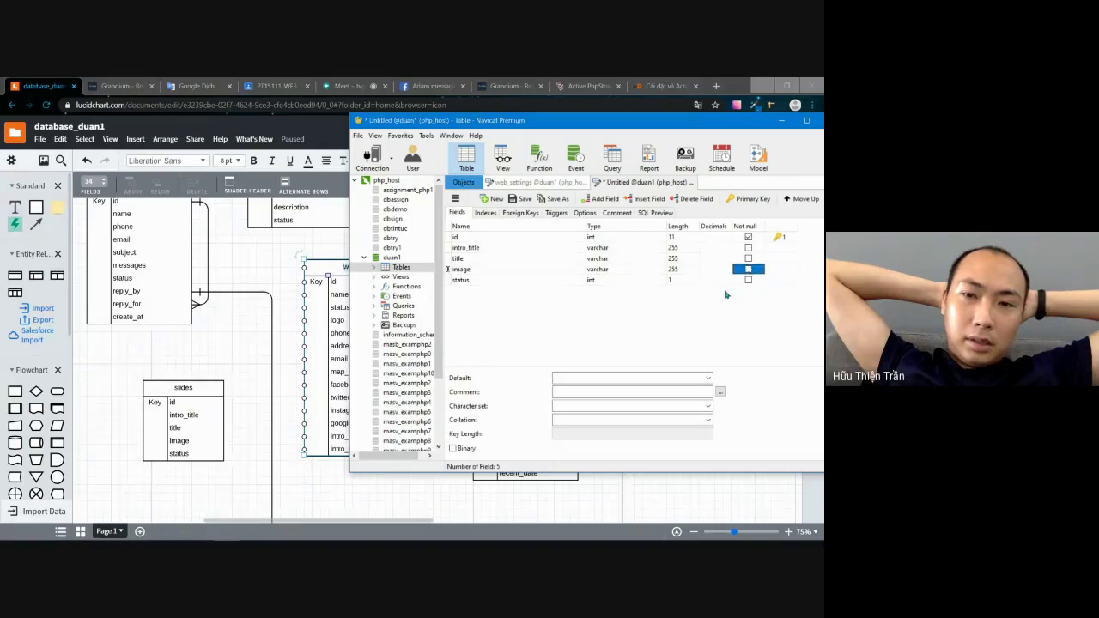
{"action": "left_click", "coordinate": [768, 289]}
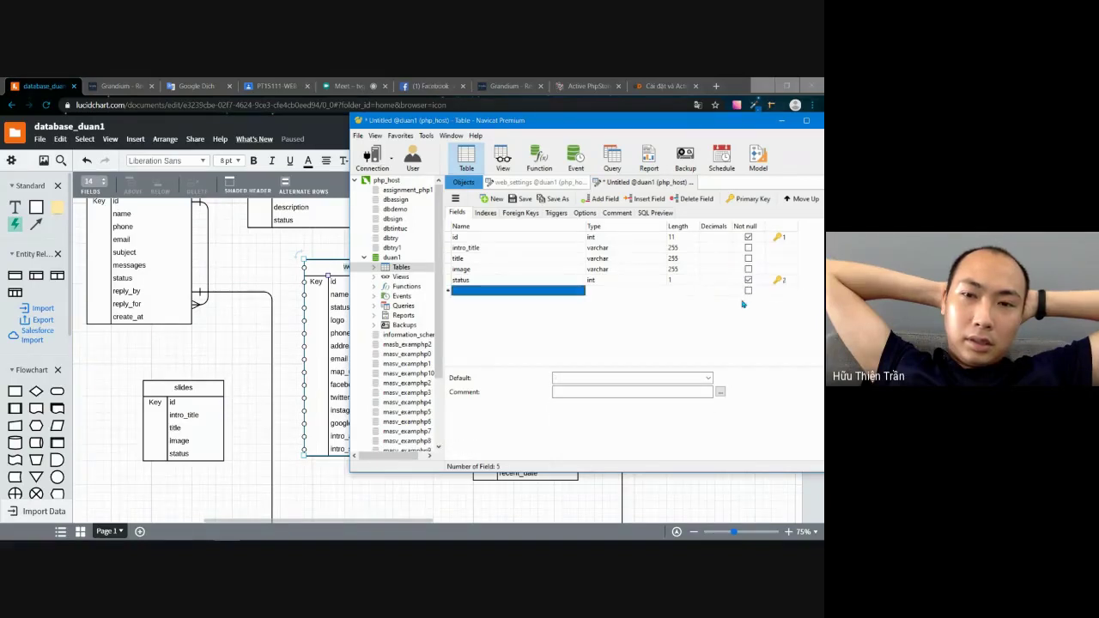
- Set the image field to not null and remove the status field from the primary key
{"action": "left_click", "coordinate": [783, 281]}
{"action": "left_click", "coordinate": [782, 280]}
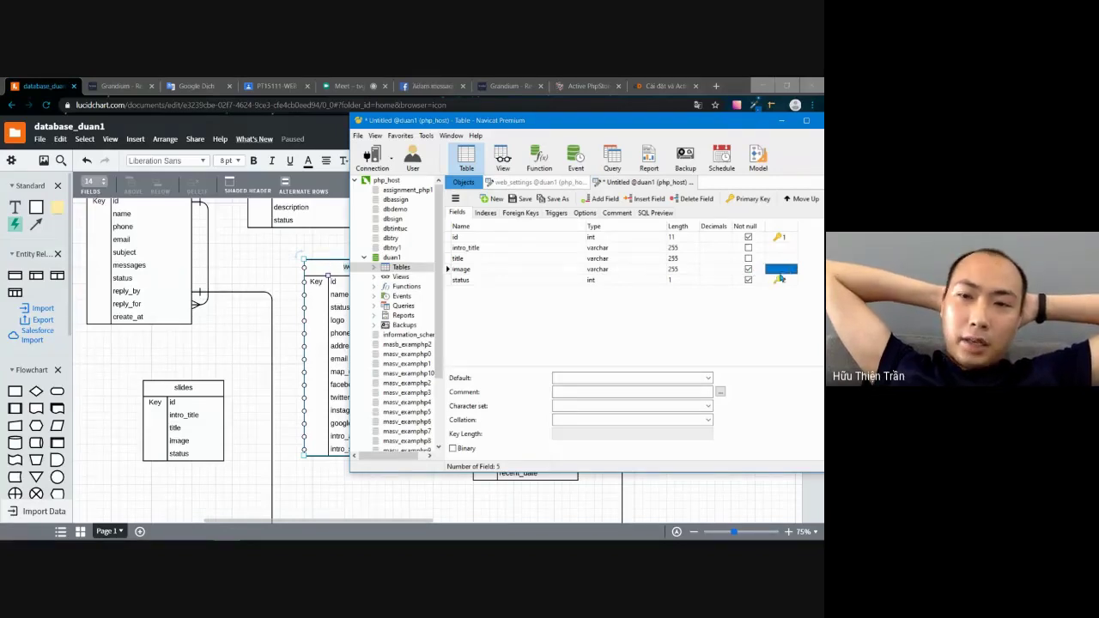
{"action": "left_click", "coordinate": [781, 279]}
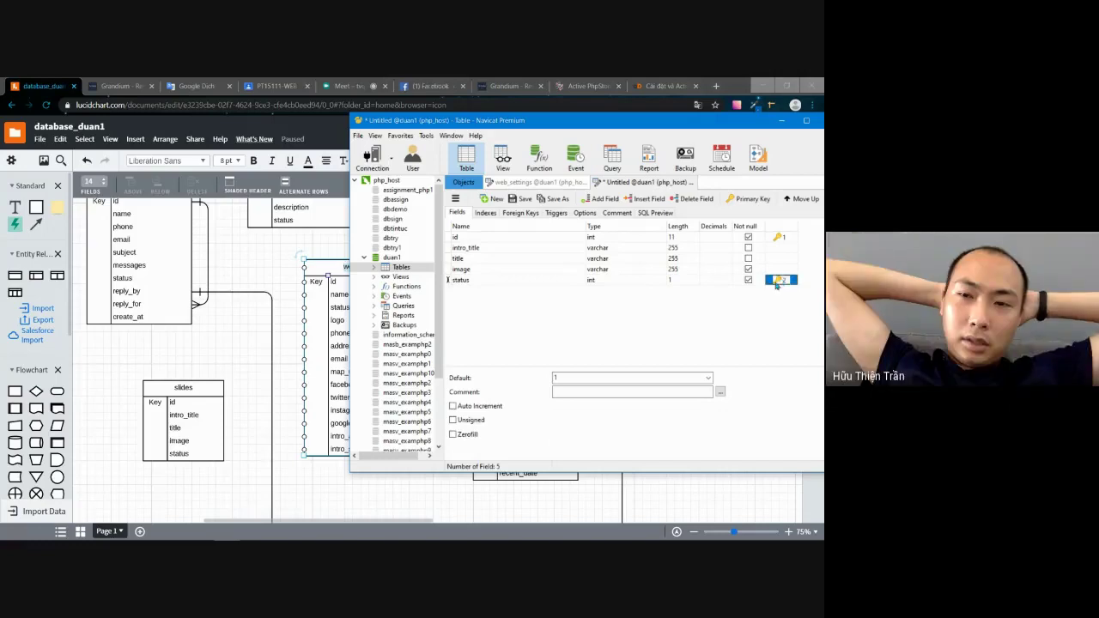
- Try to save the table as slides with a blank field below status
{"action": "key", "text": "Down"}
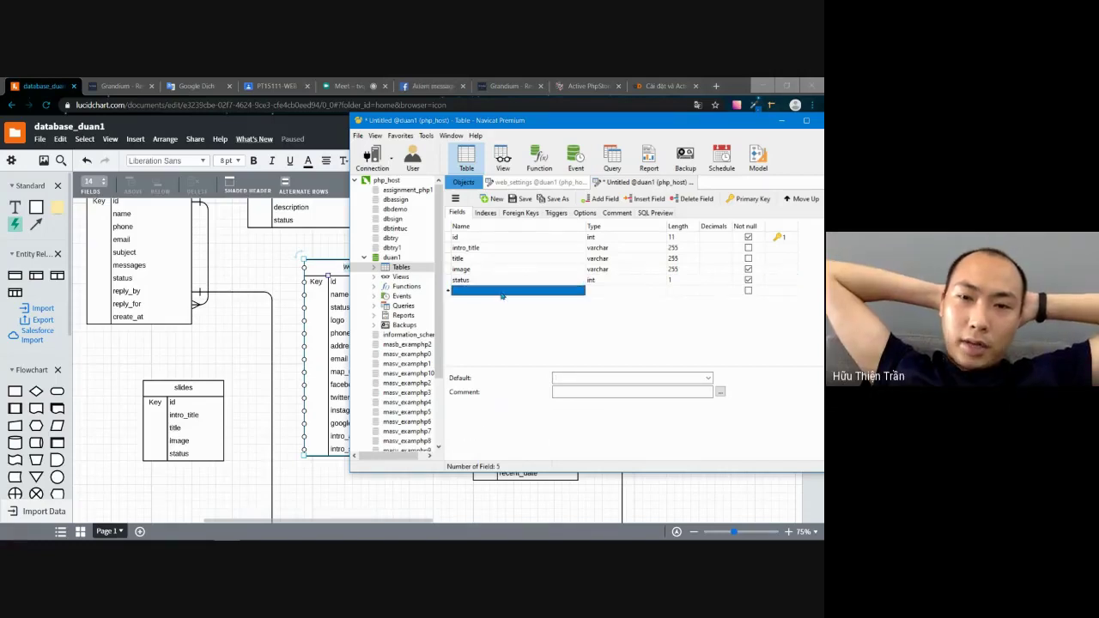
{"action": "left_click", "coordinate": [501, 292]}
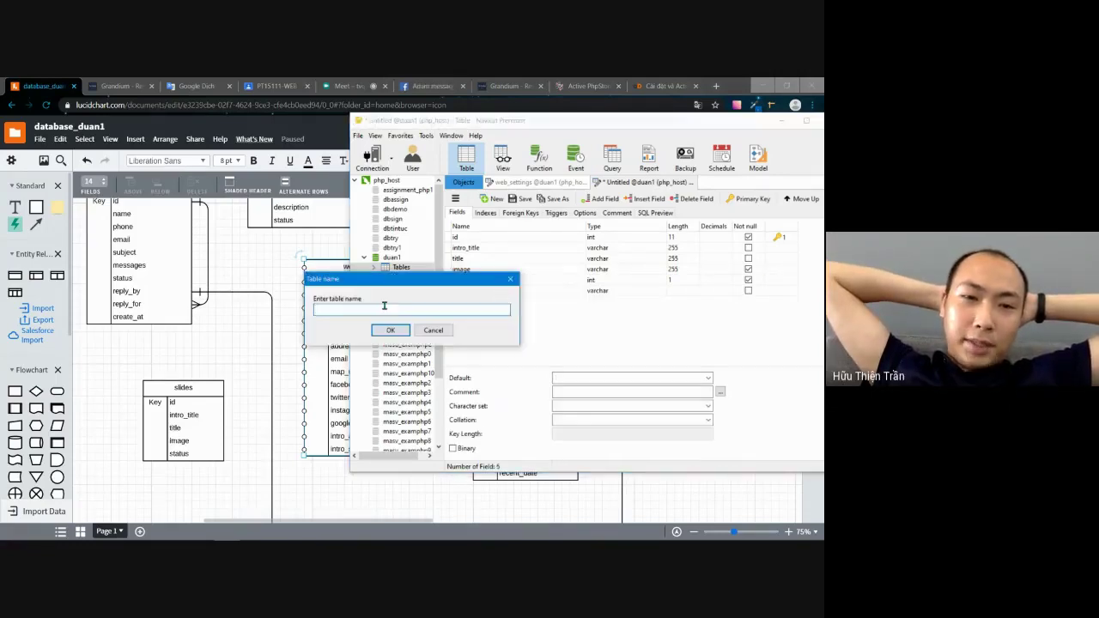
{"action": "type", "text": "slides"}
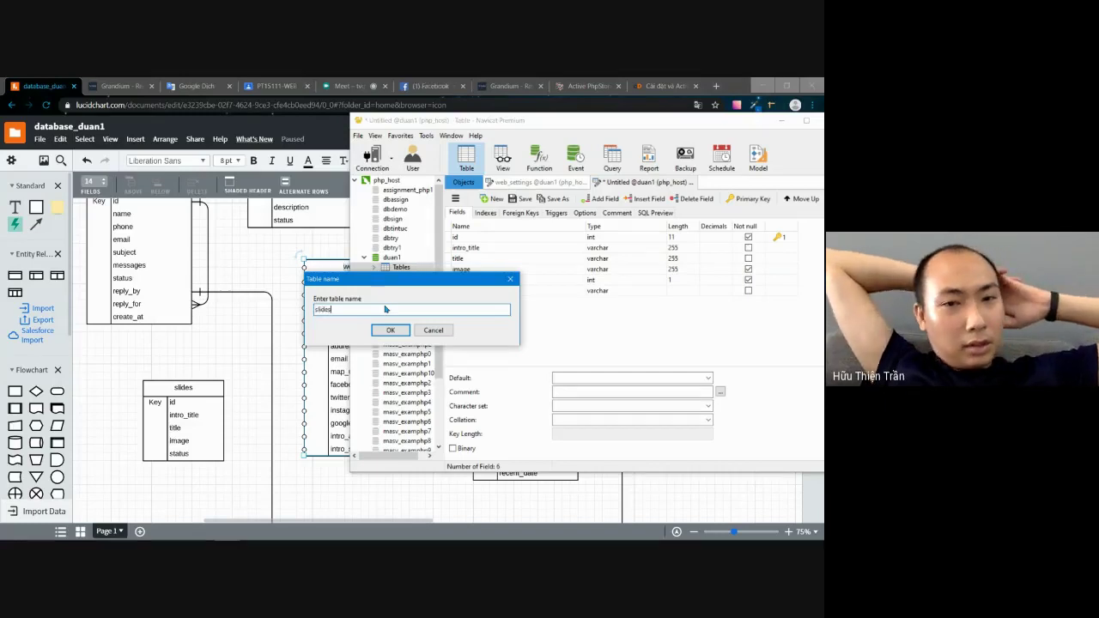
{"action": "key", "text": "Return"}
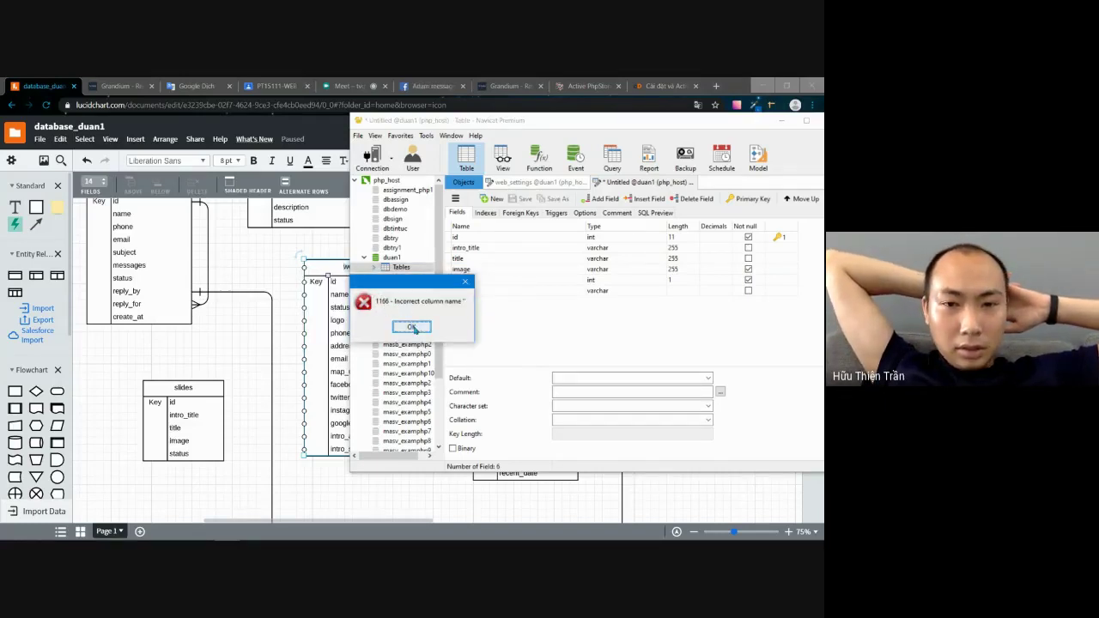
{"action": "left_click", "coordinate": [412, 327]}
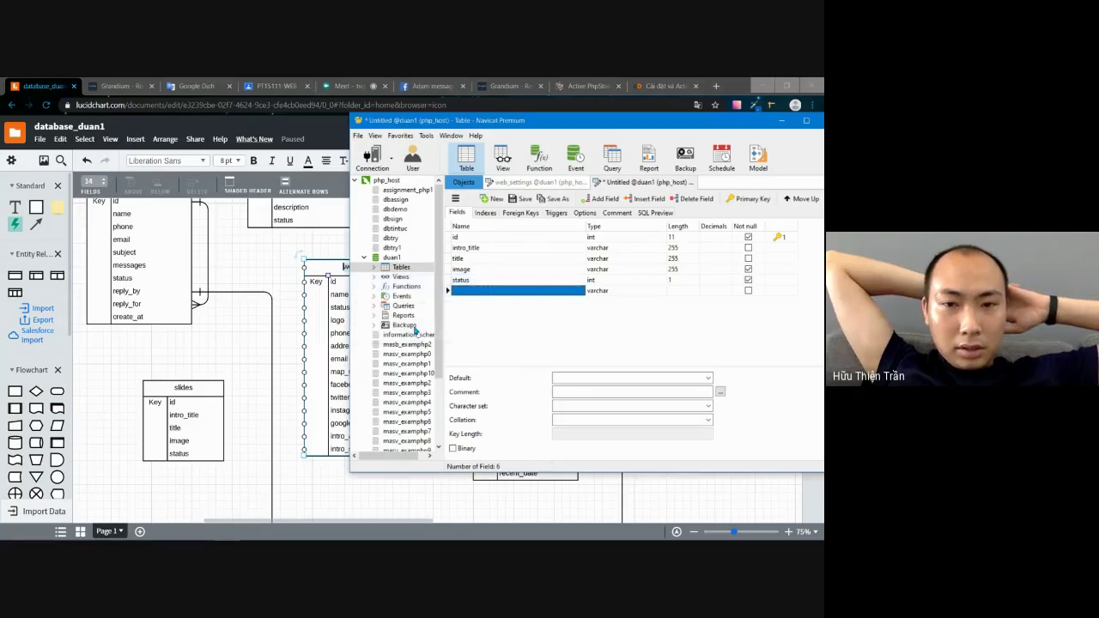
- Clear the type of the blank field below status
{"action": "left_click", "coordinate": [600, 292]}
{"action": "key", "text": "BackSpace"}
{"action": "key", "text": "BackSpace"}
{"action": "key", "text": "BackSpace"}
{"action": "key", "text": "BackSpace"}
{"action": "key", "text": "BackSpace"}
{"action": "key", "text": "BackSpace"}
{"action": "key", "text": "BackSpace"}
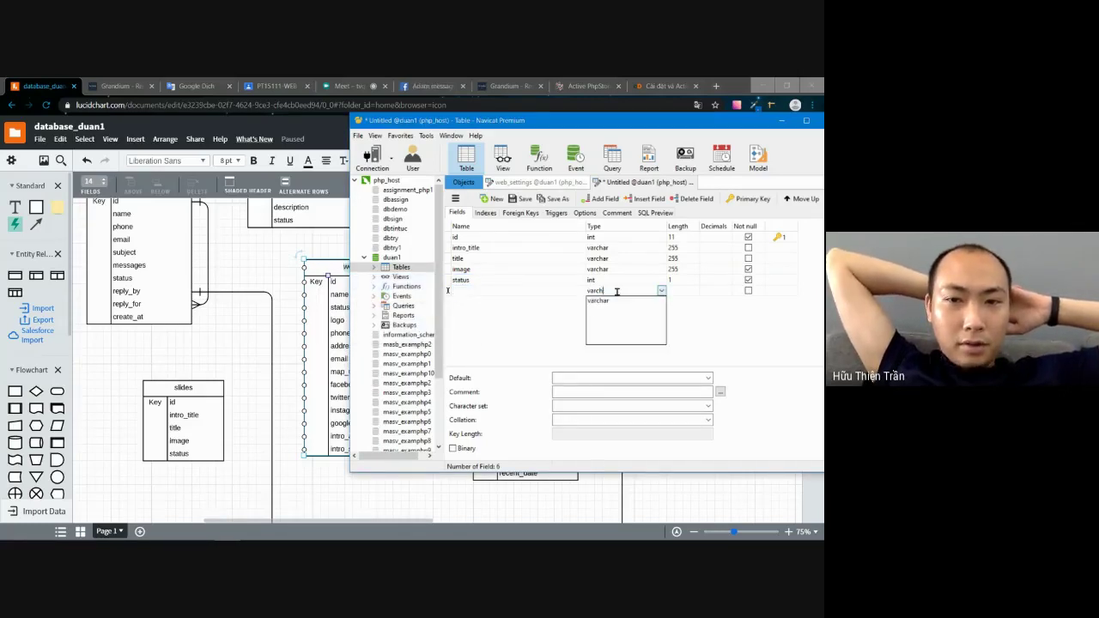
{"action": "key", "text": "Escape"}
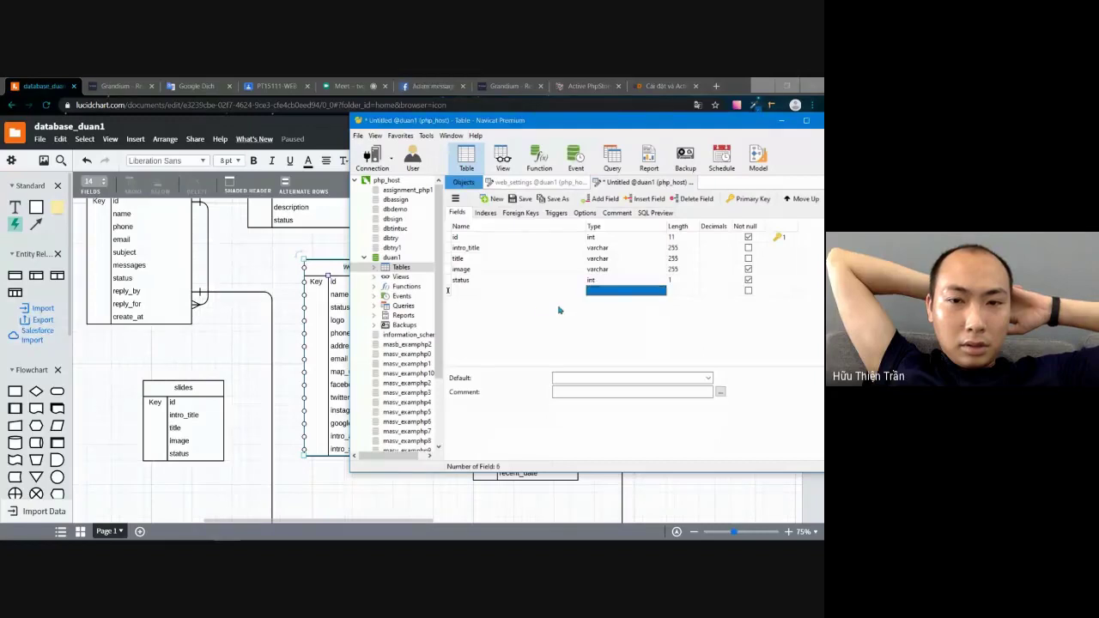
- Delete the blank field below status and save the table as slides
{"action": "right_click", "coordinate": [469, 292]}
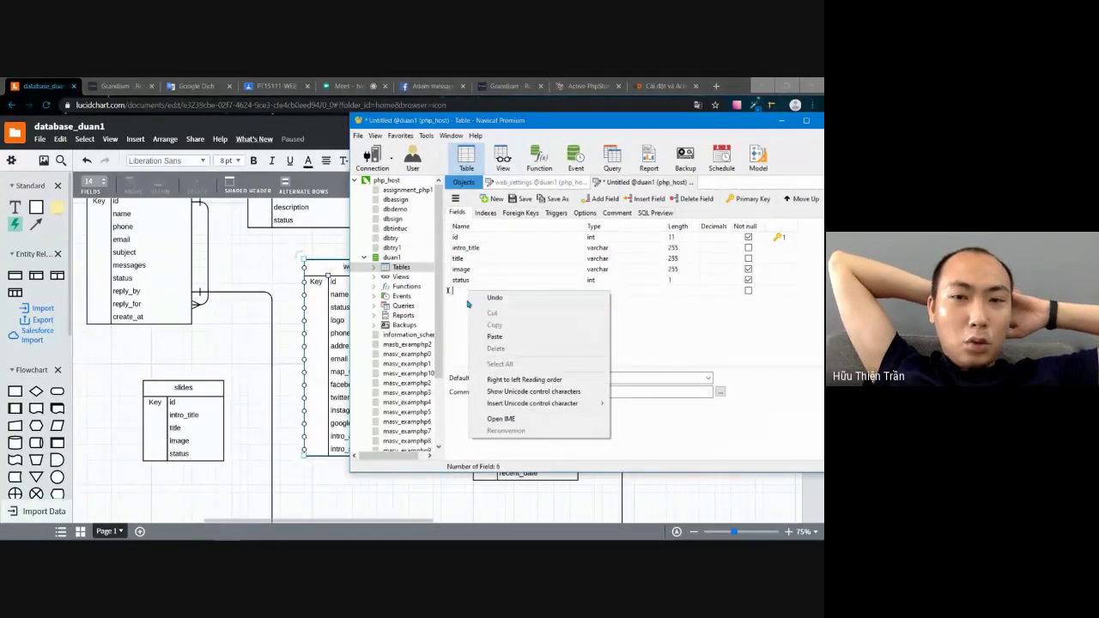
{"action": "left_click", "coordinate": [467, 305]}
{"action": "left_click", "coordinate": [447, 291]}
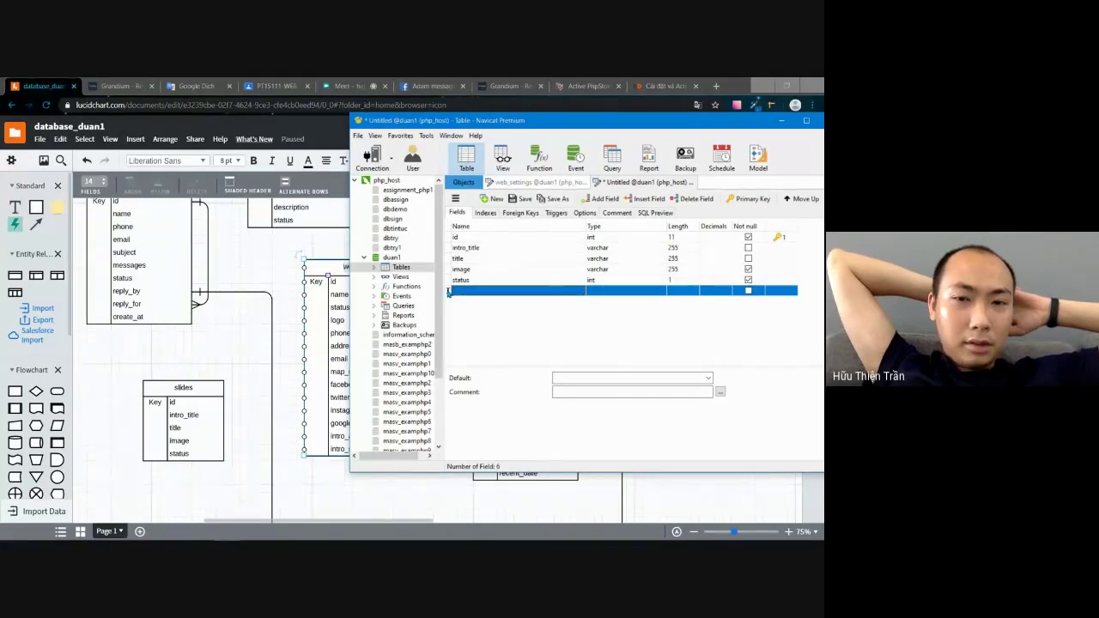
{"action": "right_click", "coordinate": [448, 292]}
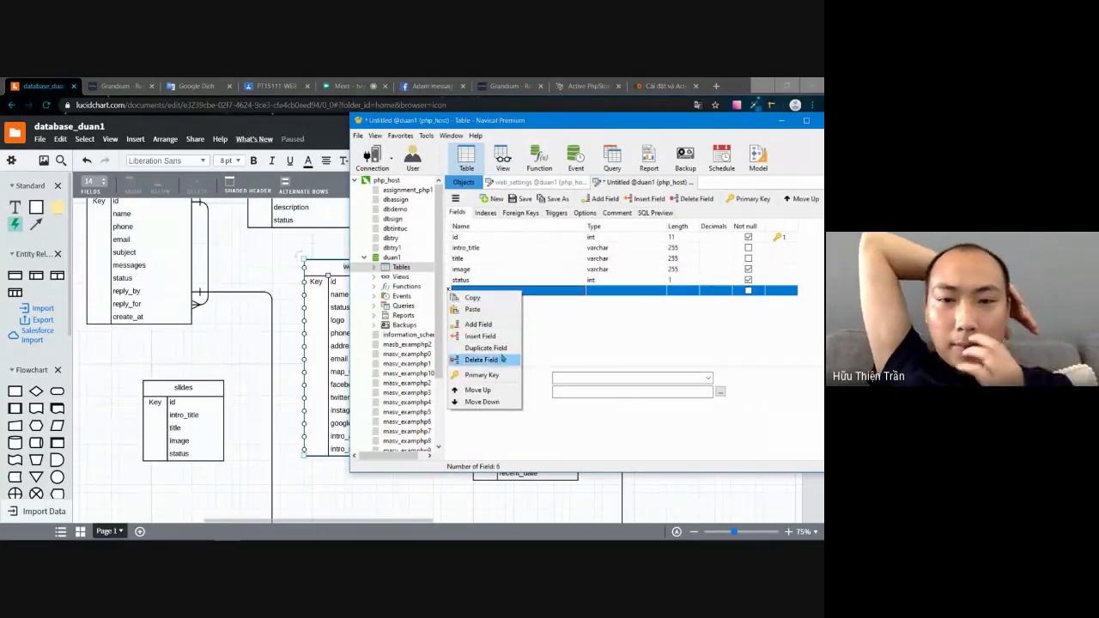
{"action": "left_click", "coordinate": [504, 359]}
{"action": "left_click", "coordinate": [418, 335]}
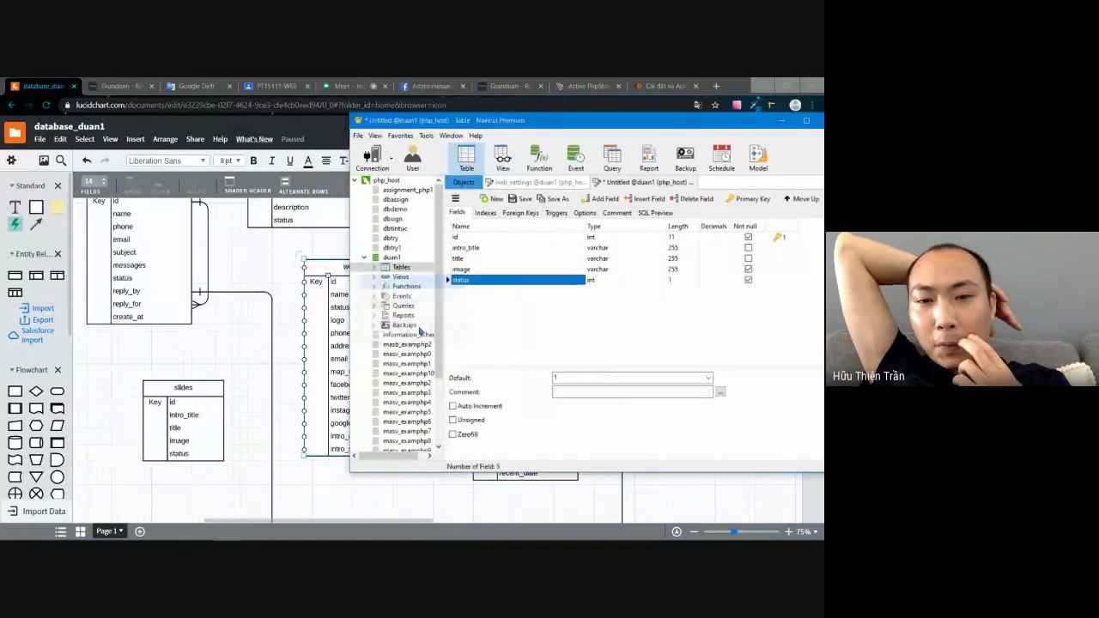
{"action": "key", "text": "ctrl+s"}
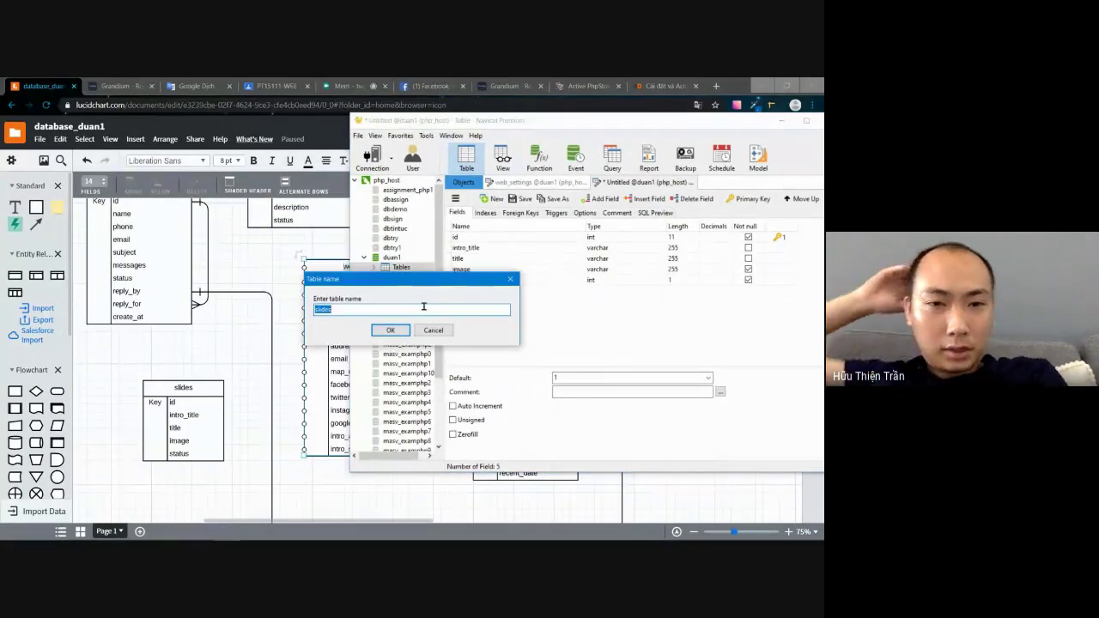
{"action": "left_click", "coordinate": [390, 330]}
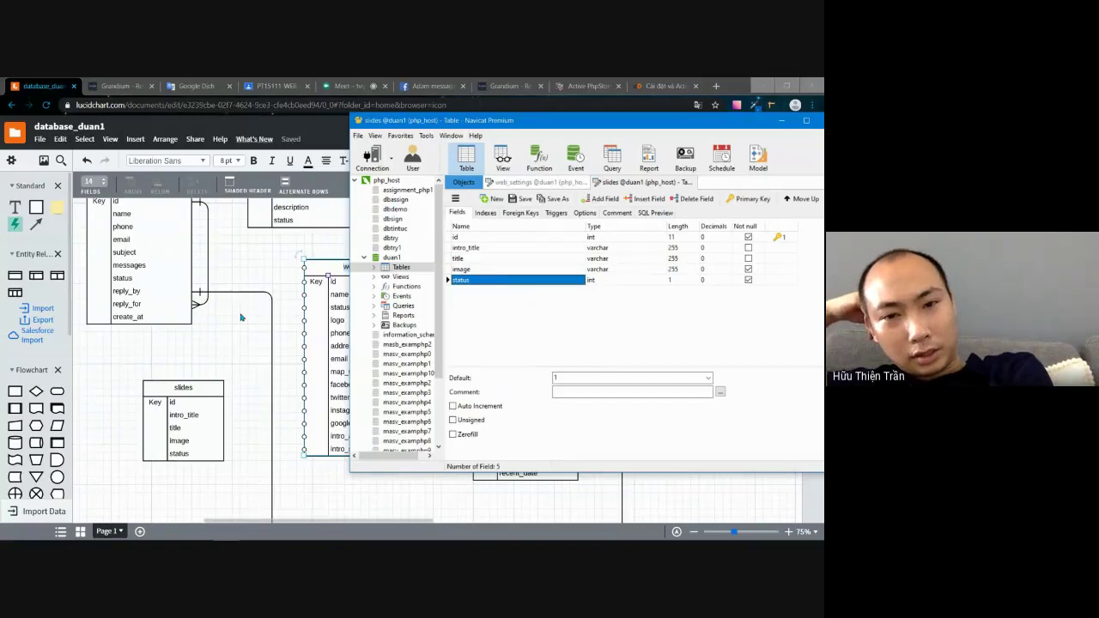
- Start a new table in the duan1 database with a field called id of type int and length 11
{"action": "scroll", "coordinate": [240, 318], "scroll_direction": "up", "scroll_amount": 2}
{"action": "right_click", "coordinate": [400, 268]}
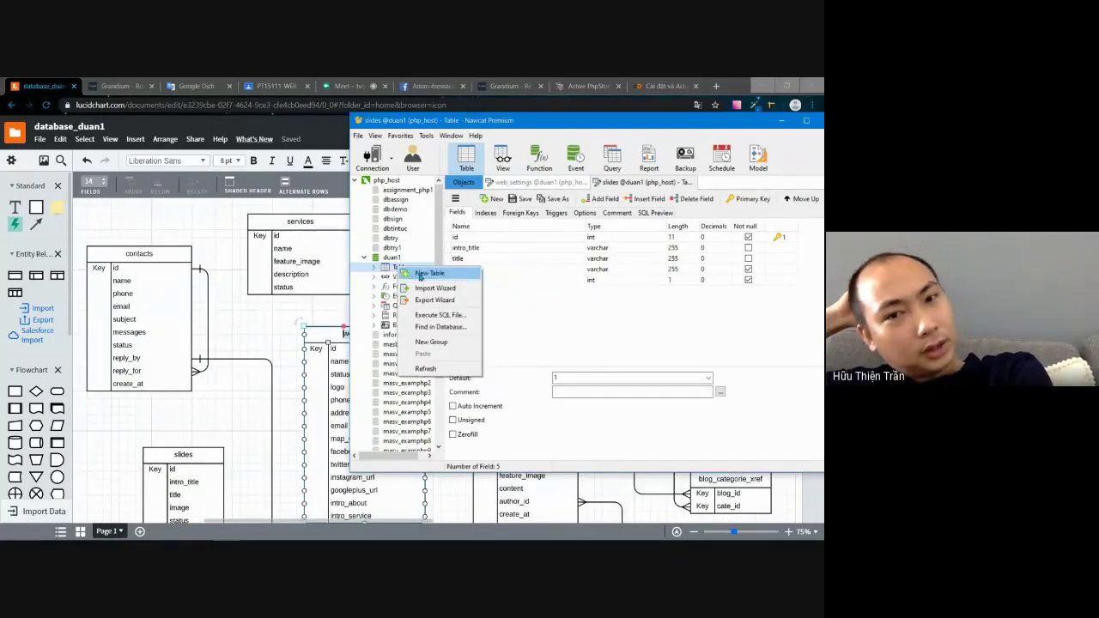
{"action": "left_click", "coordinate": [425, 273]}
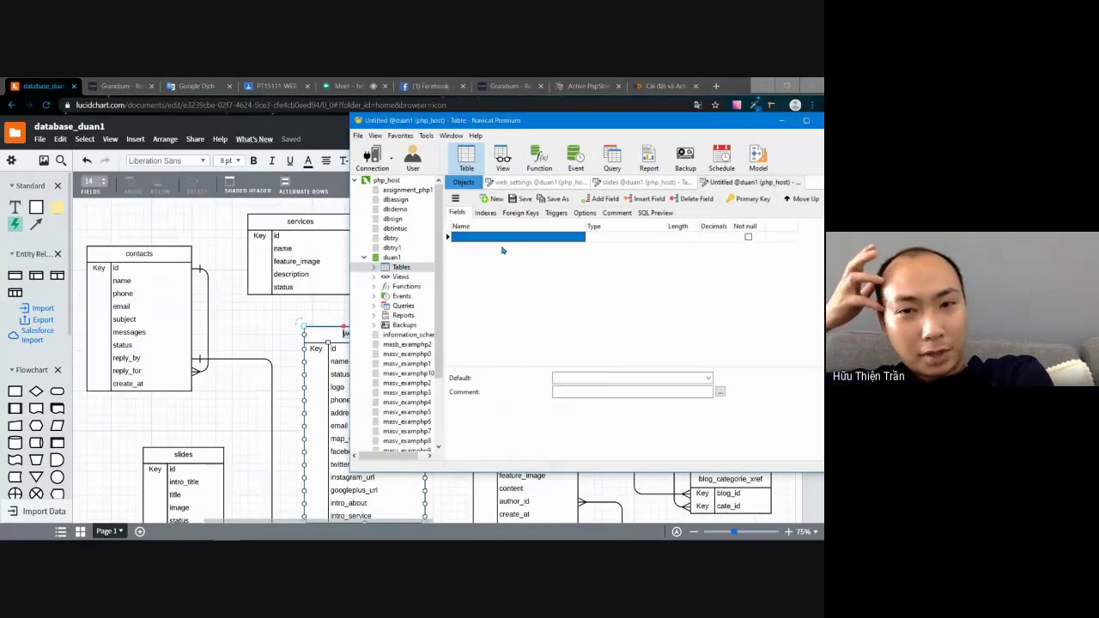
{"action": "type", "text": "id"}
{"action": "key", "text": "Tab"}
{"action": "type", "text": "int"}
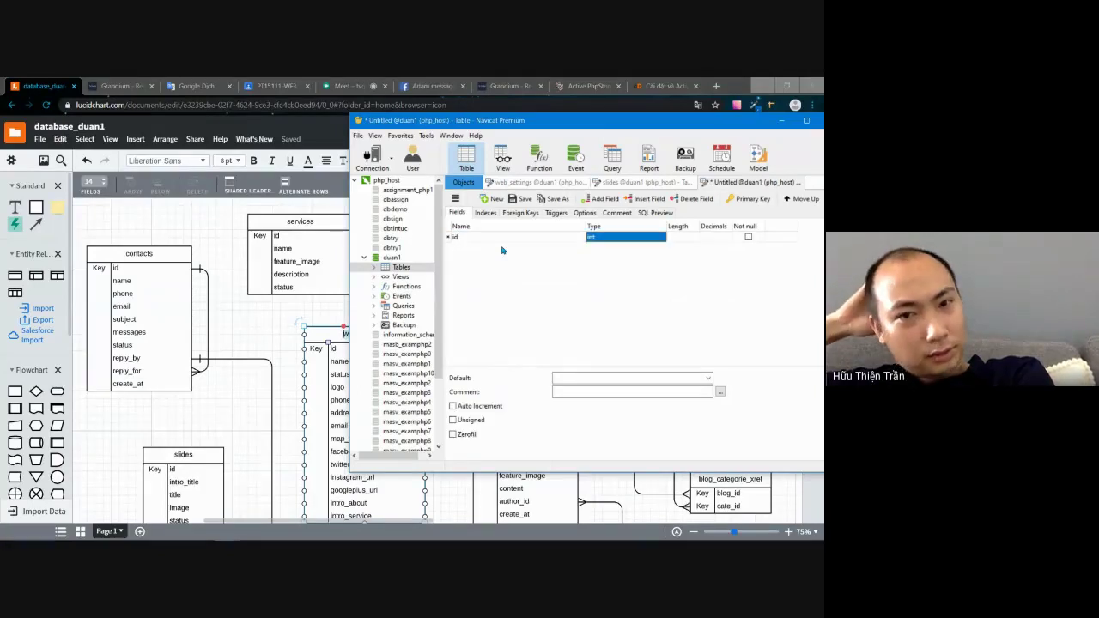
{"action": "key", "text": "Tab"}
{"action": "type", "text": "11"}
{"action": "key", "text": "Tab"}
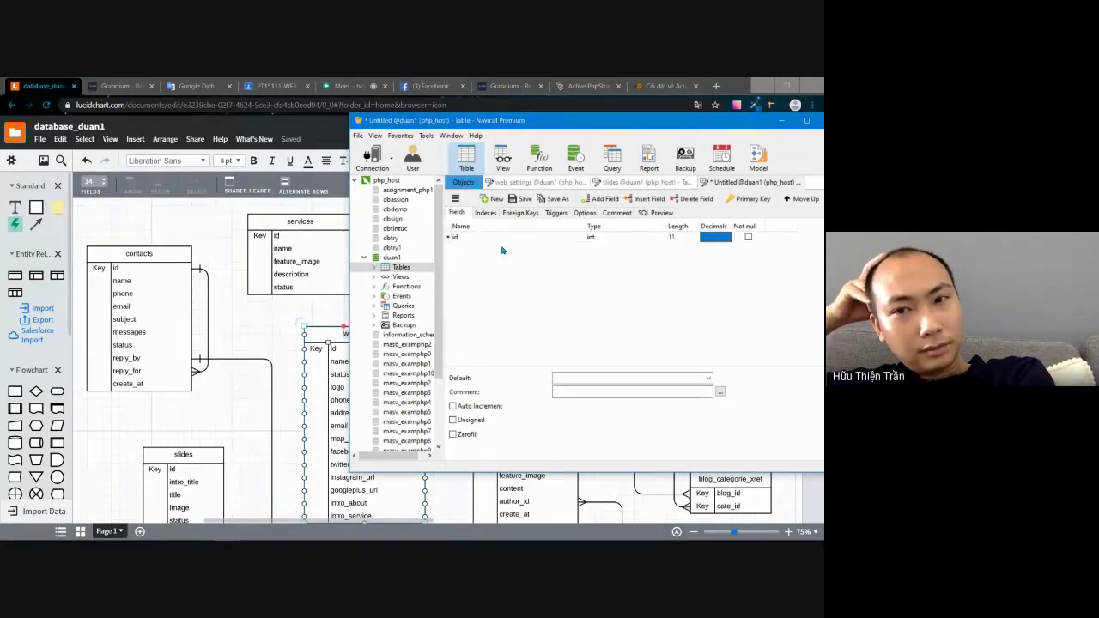
{"action": "key", "text": "Tab"}
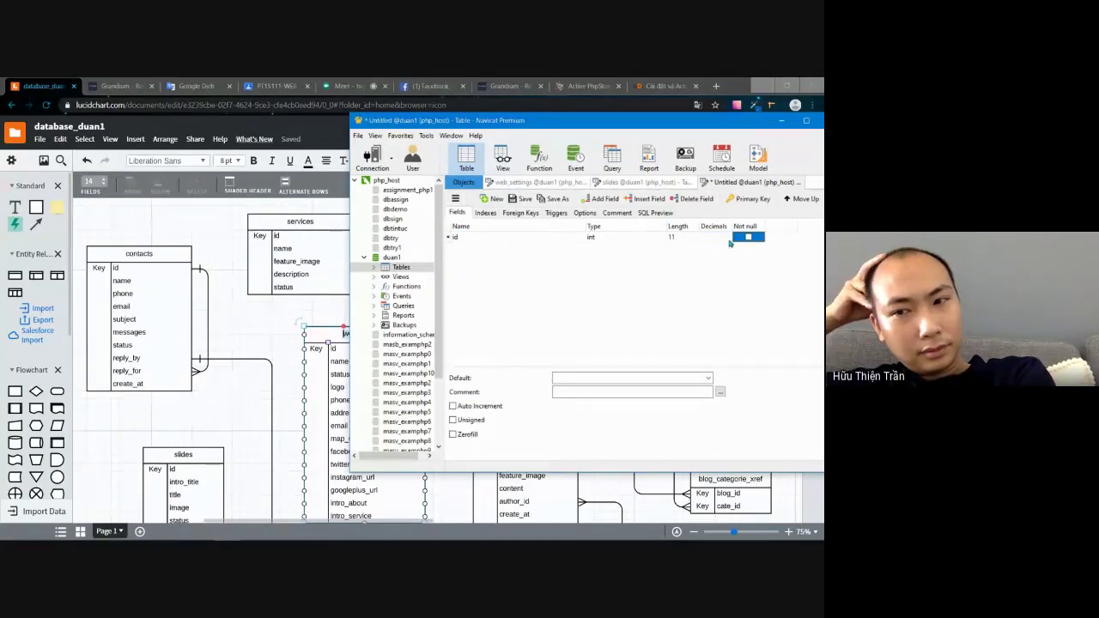
- Make the id field a not-null primary key with auto increment
{"action": "left_click", "coordinate": [748, 238]}
{"action": "left_click", "coordinate": [754, 199]}
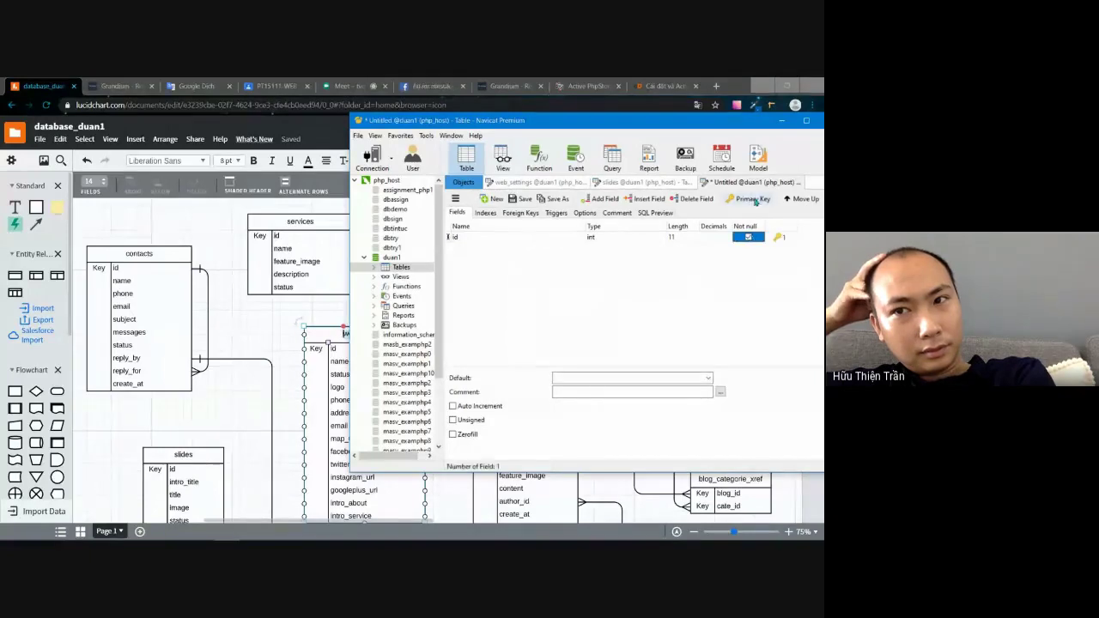
{"action": "left_click", "coordinate": [484, 407]}
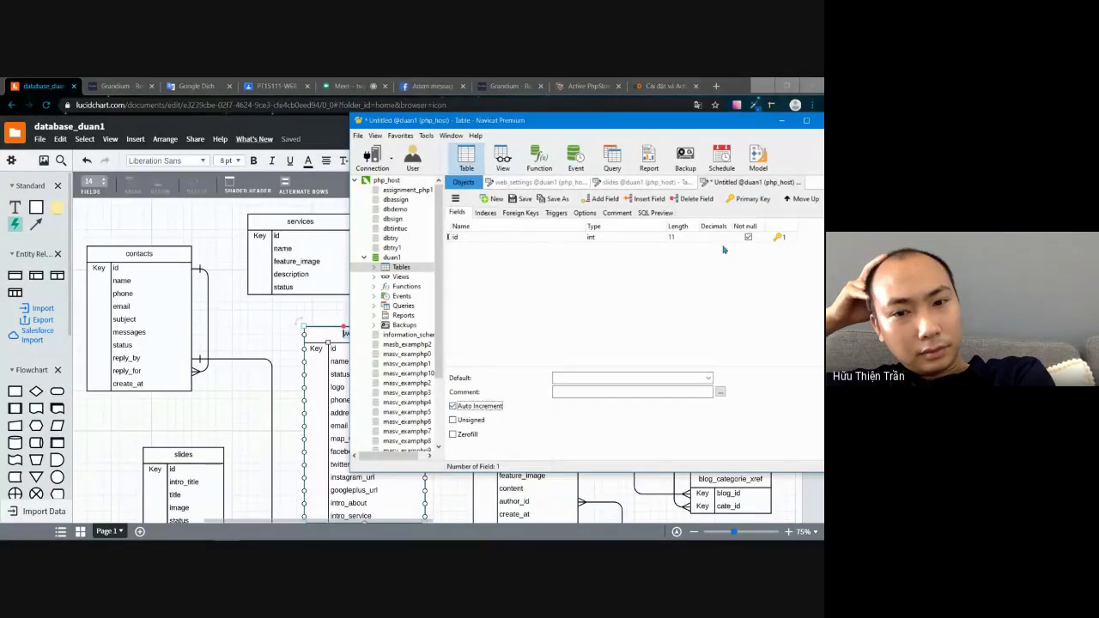
{"action": "left_click", "coordinate": [748, 237]}
- Add a field called name with type varchar and length 255 below id
{"action": "key", "text": "Down"}
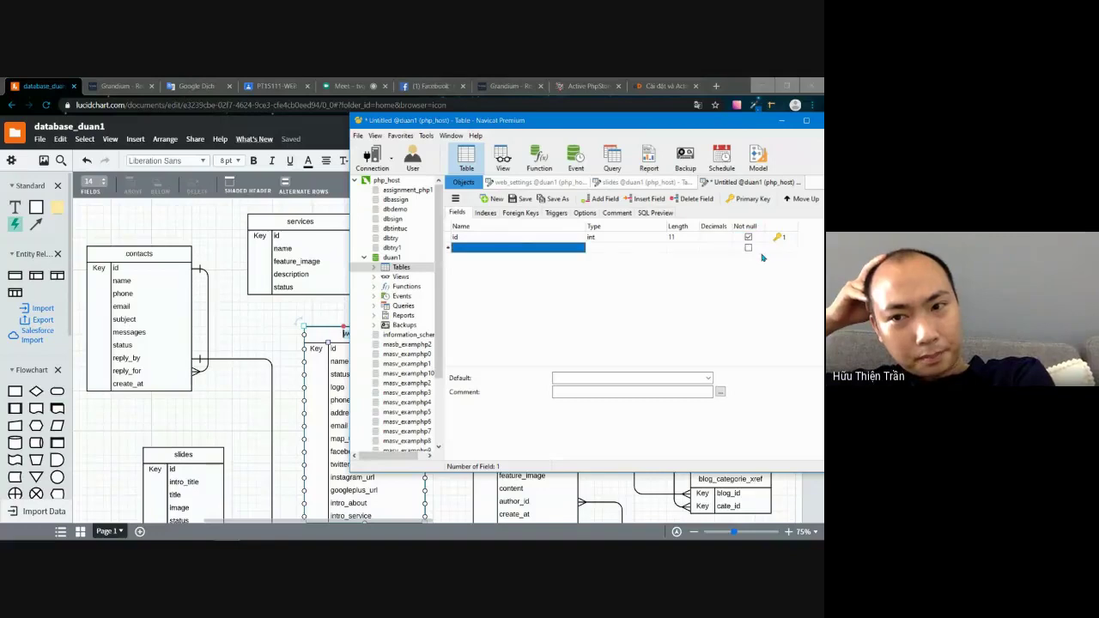
{"action": "type", "text": "name"}
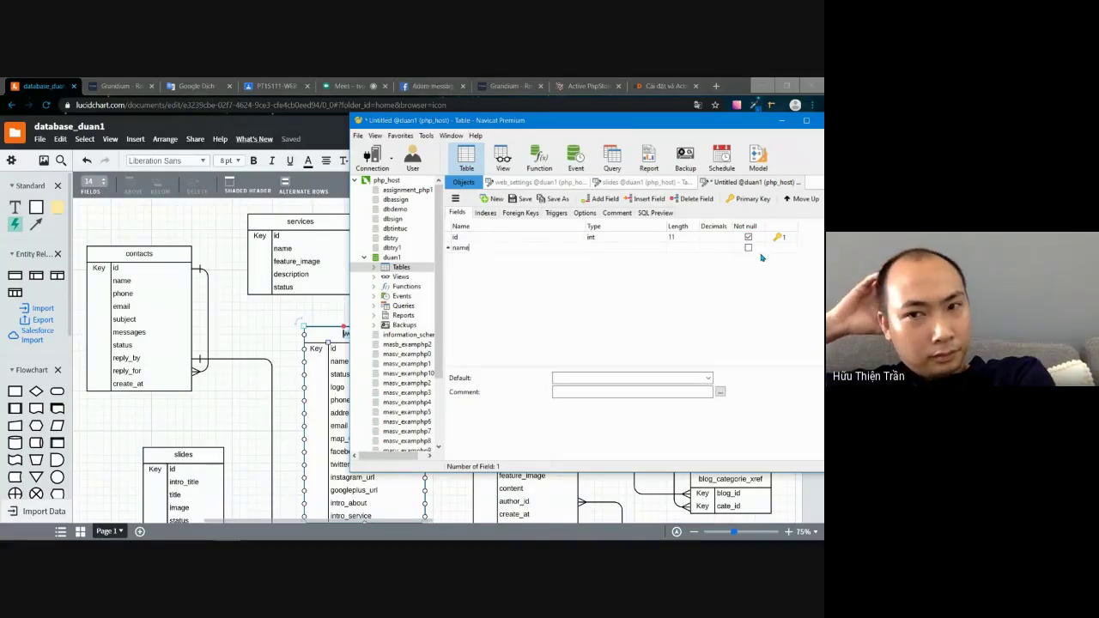
{"action": "key", "text": "Tab"}
{"action": "key", "text": "Tab"}
{"action": "type", "text": "25"}
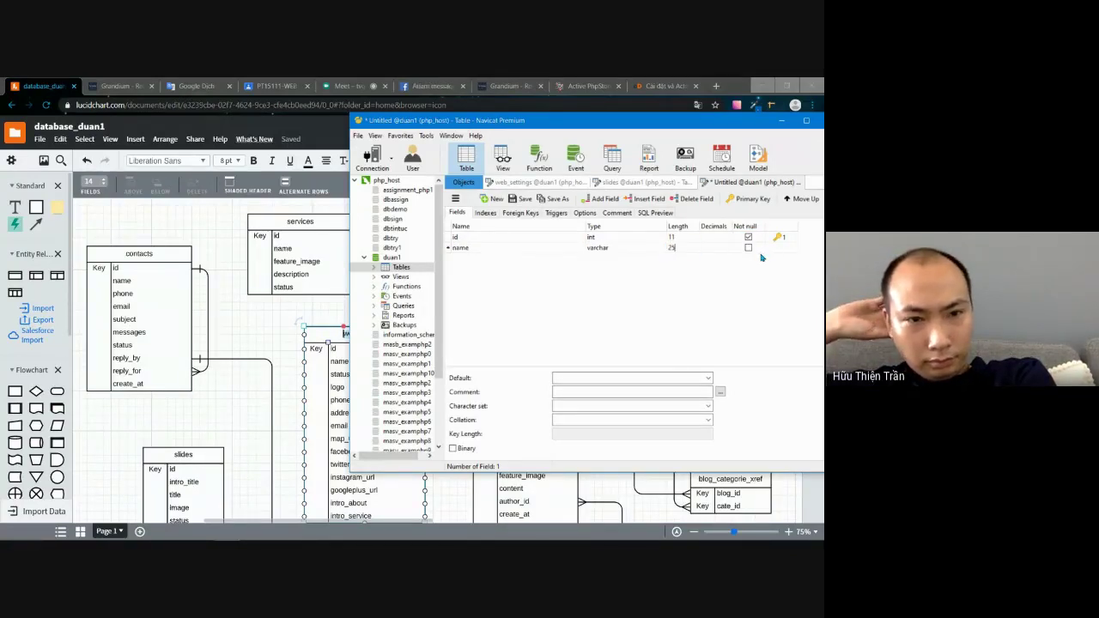
{"action": "type", "text": "5"}
{"action": "key", "text": "Tab"}
{"action": "key", "text": "Tab"}
{"action": "key", "text": "Tab"}
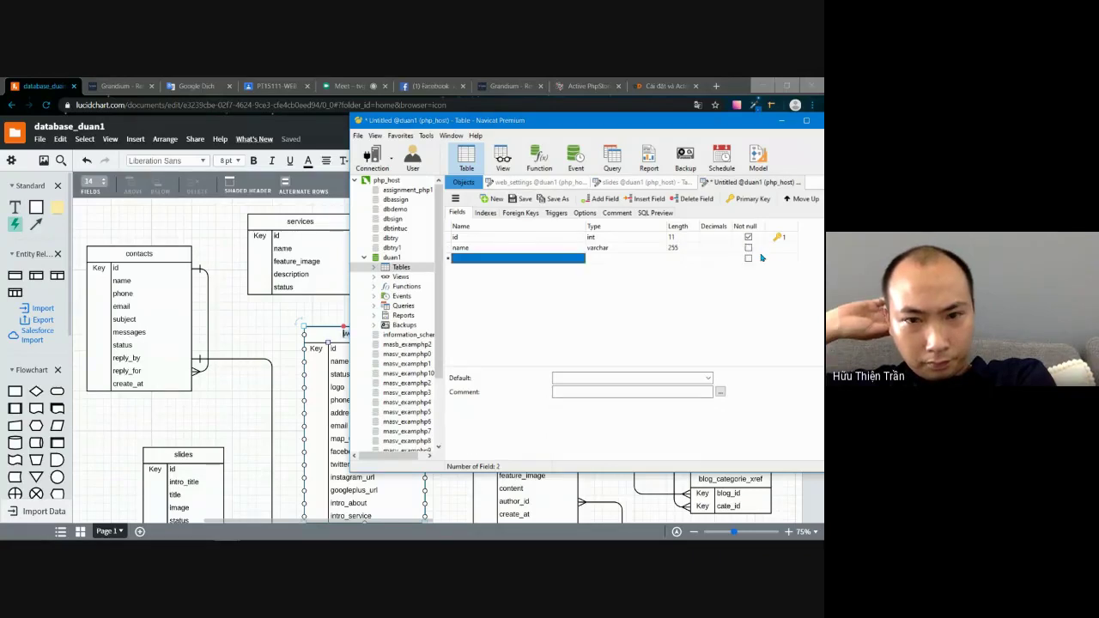
- Add a field called phone with type varchar and length 10 below name
{"action": "type", "text": "phone"}
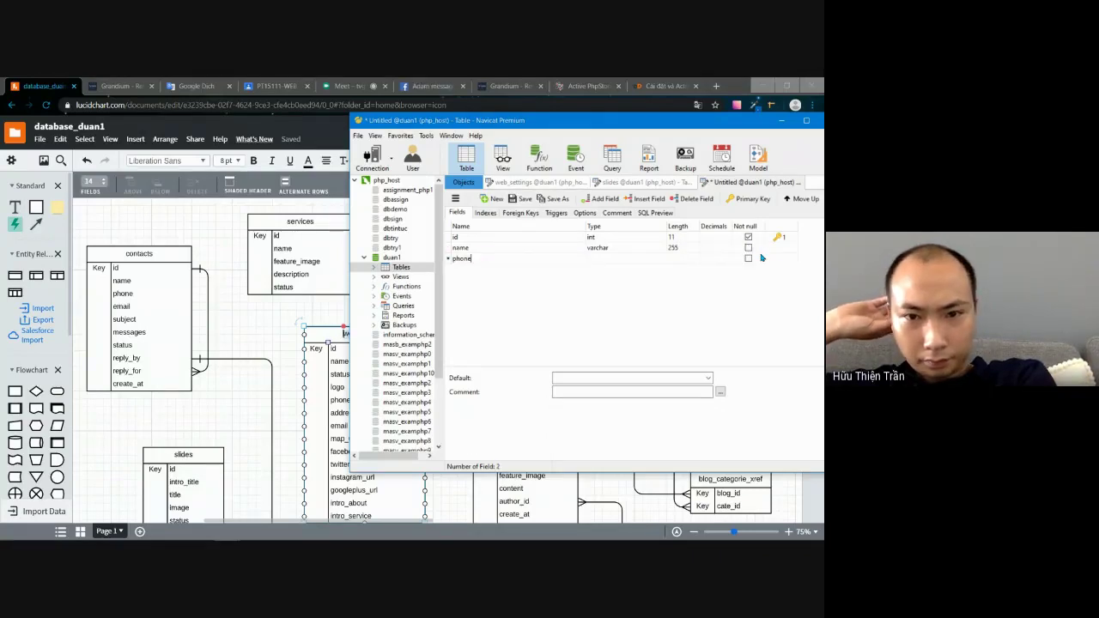
{"action": "key", "text": "Tab"}
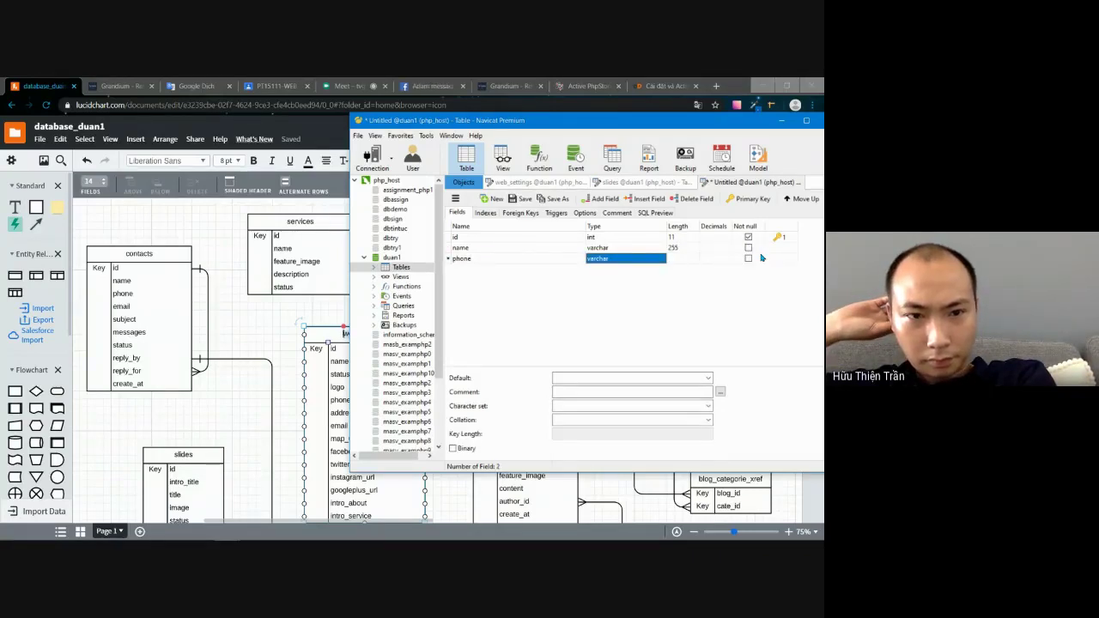
{"action": "key", "text": "Tab"}
{"action": "type", "text": "10"}
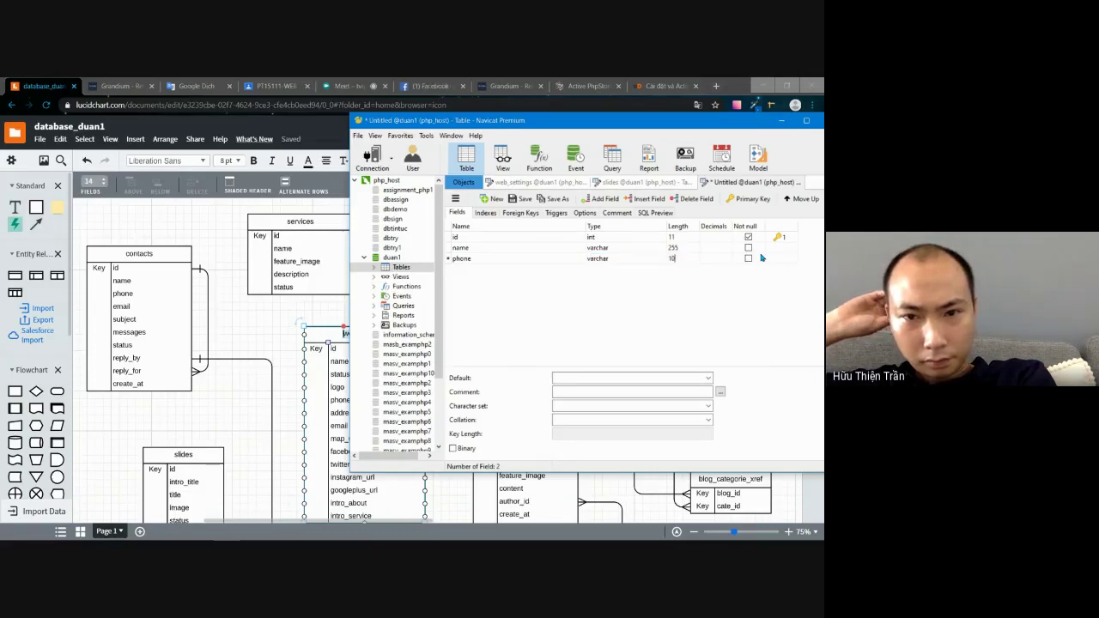
{"action": "key", "text": "Tab"}
{"action": "key", "text": "Tab"}
{"action": "key", "text": "Tab"}
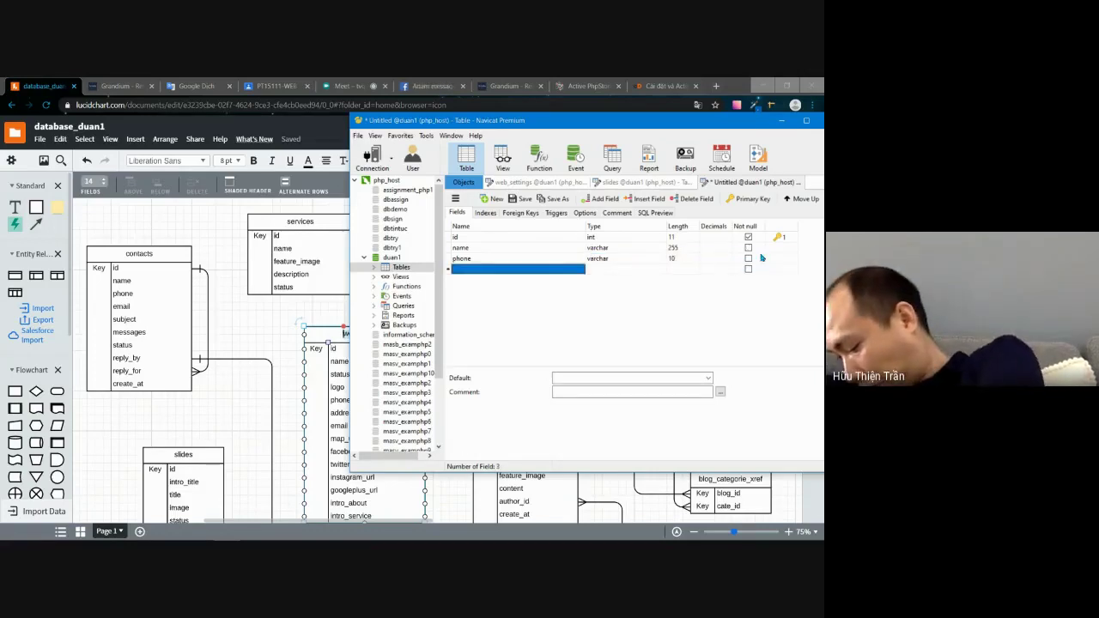
- Add a varchar field called email below phone, and rename the phone field to phone_number
{"action": "type", "text": "emai"}
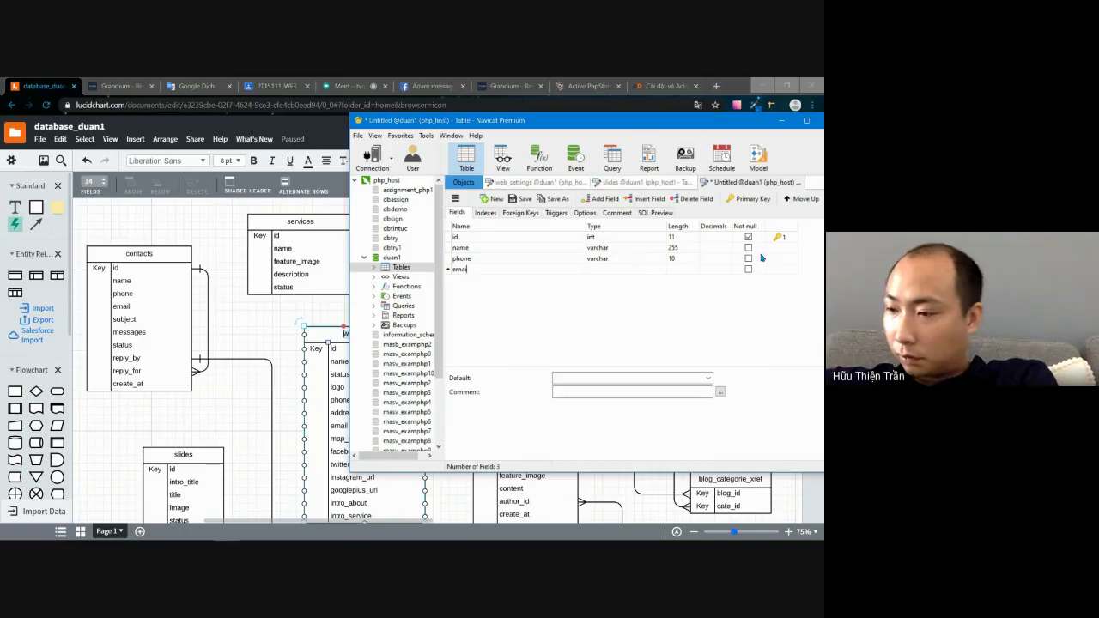
{"action": "type", "text": "l"}
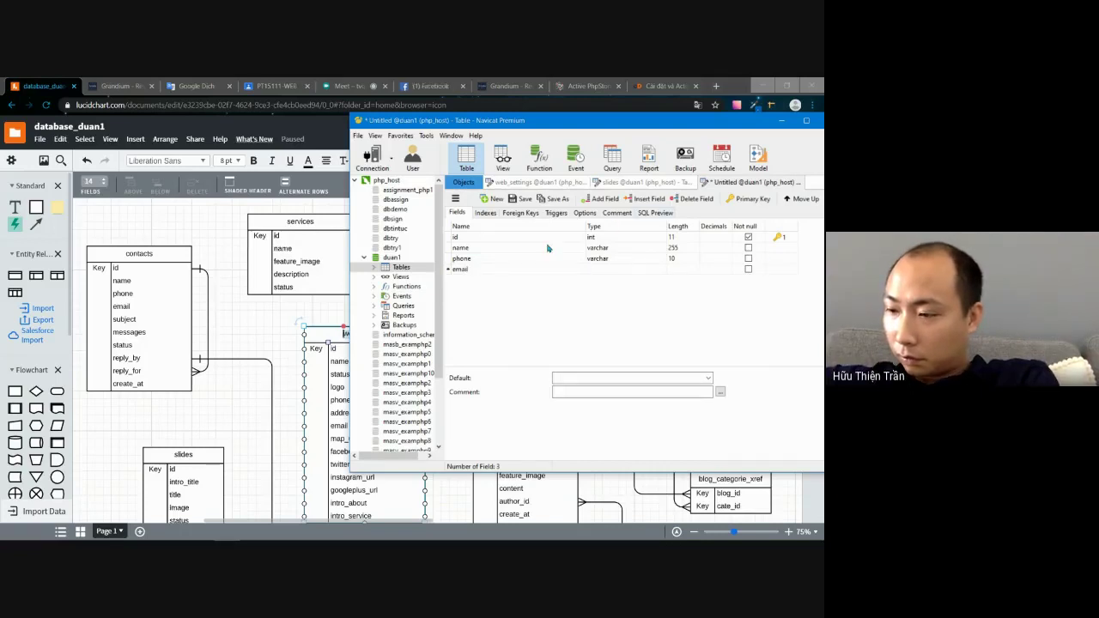
{"action": "left_click", "coordinate": [486, 258]}
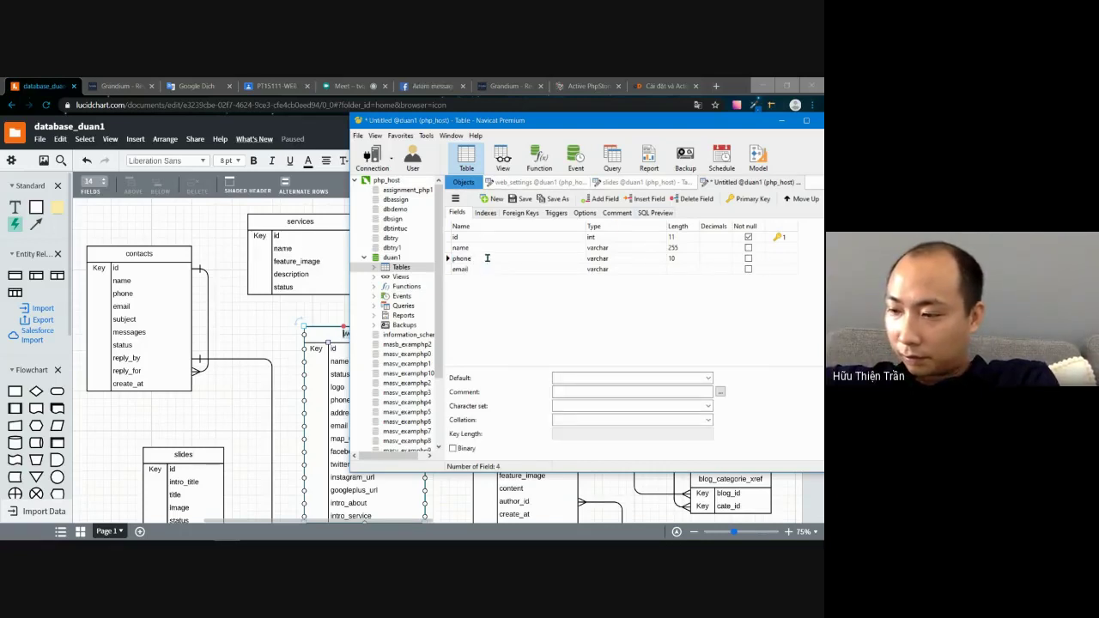
{"action": "type", "text": "_nu"}
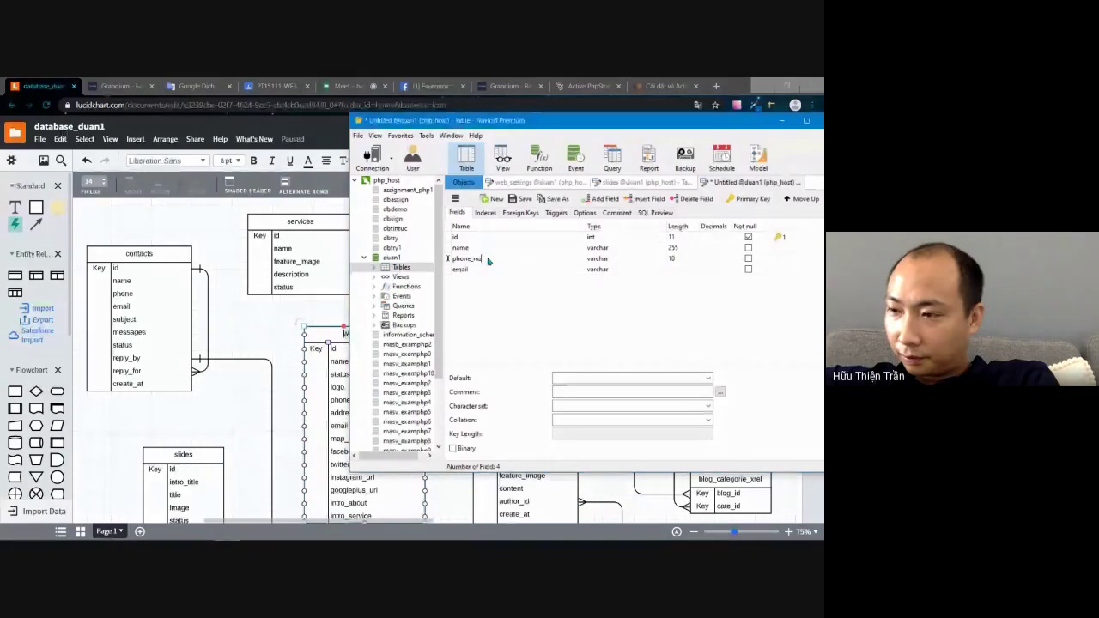
{"action": "type", "text": "mber"}
{"action": "left_click", "coordinate": [484, 271]}
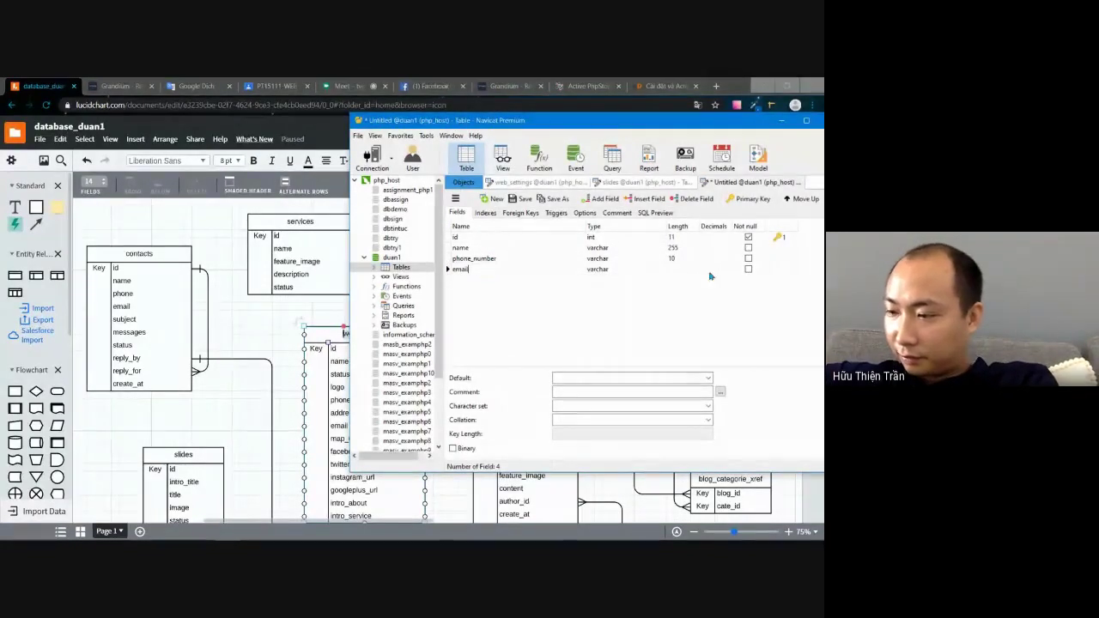
- Set the length of the email field to 255
{"action": "key", "text": "Tab"}
{"action": "key", "text": "Tab"}
{"action": "type", "text": "255"}
{"action": "key", "text": "Tab"}
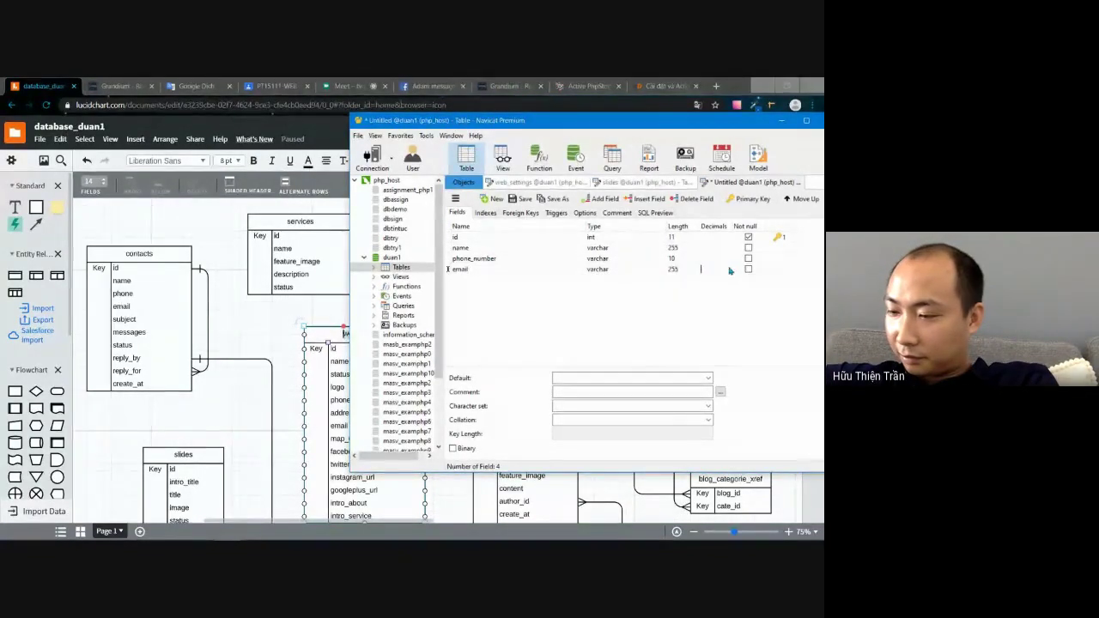
{"action": "key", "text": "Tab"}
{"action": "key", "text": "Tab"}
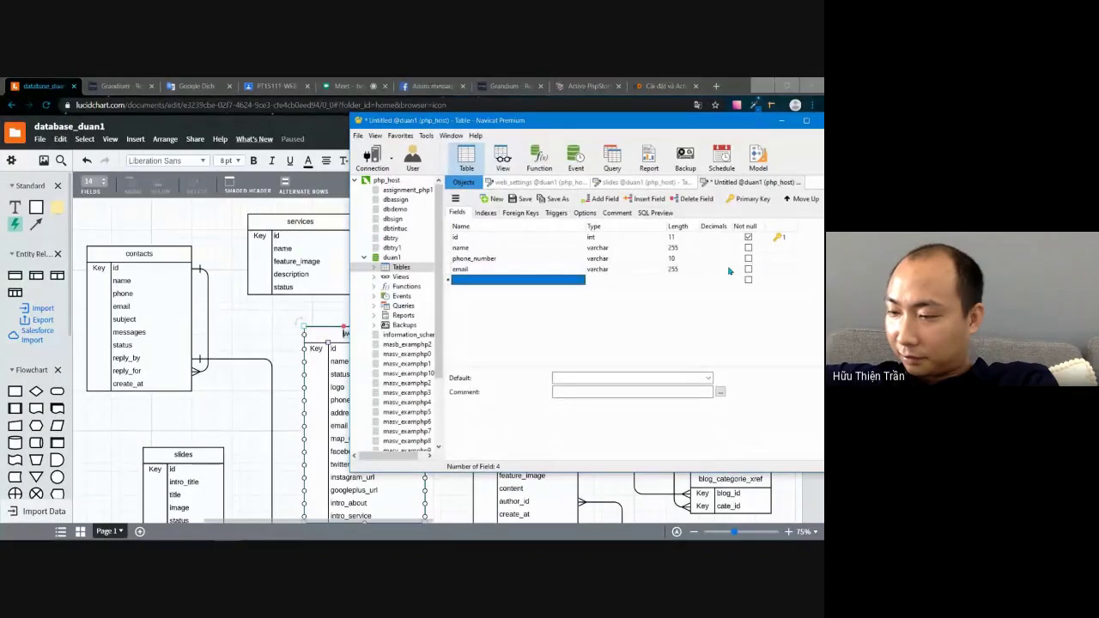
- Add a field called subject with type varchar and length 255 below email
{"action": "type", "text": "subject"}
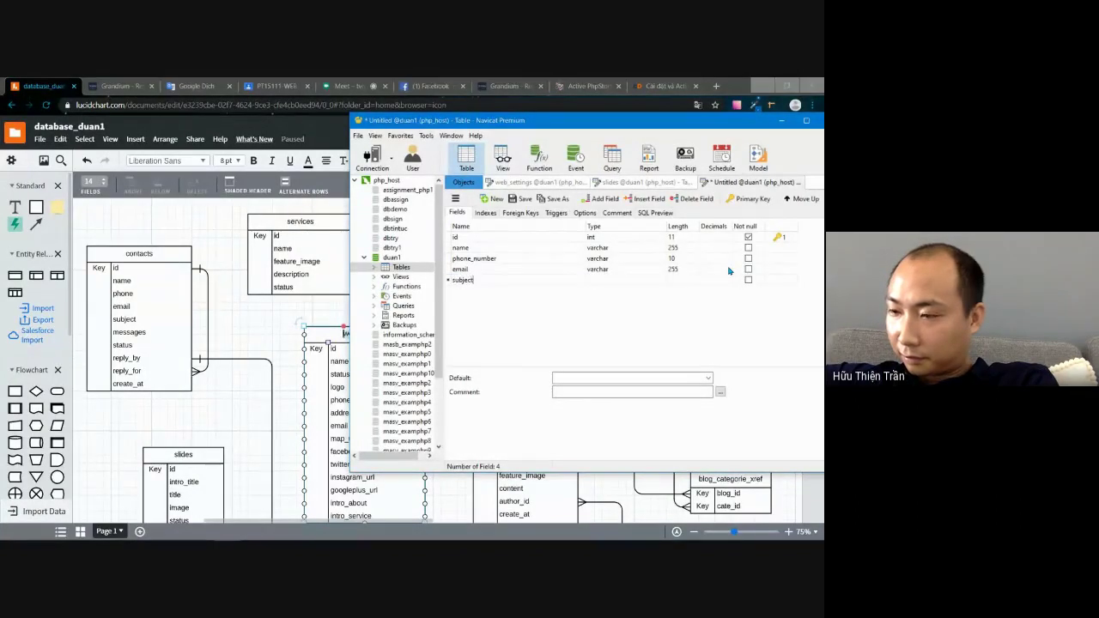
{"action": "key", "text": "Tab"}
{"action": "key", "text": "Tab"}
{"action": "type", "text": "255"}
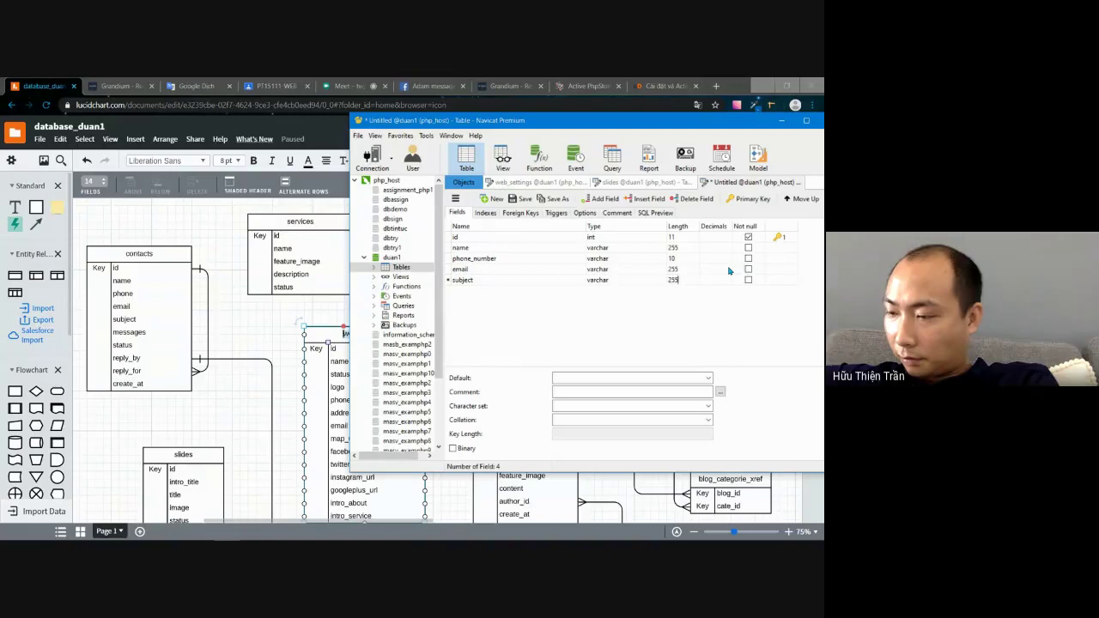
{"action": "key", "text": "Tab"}
{"action": "key", "text": "Tab"}
{"action": "key", "text": "Tab"}
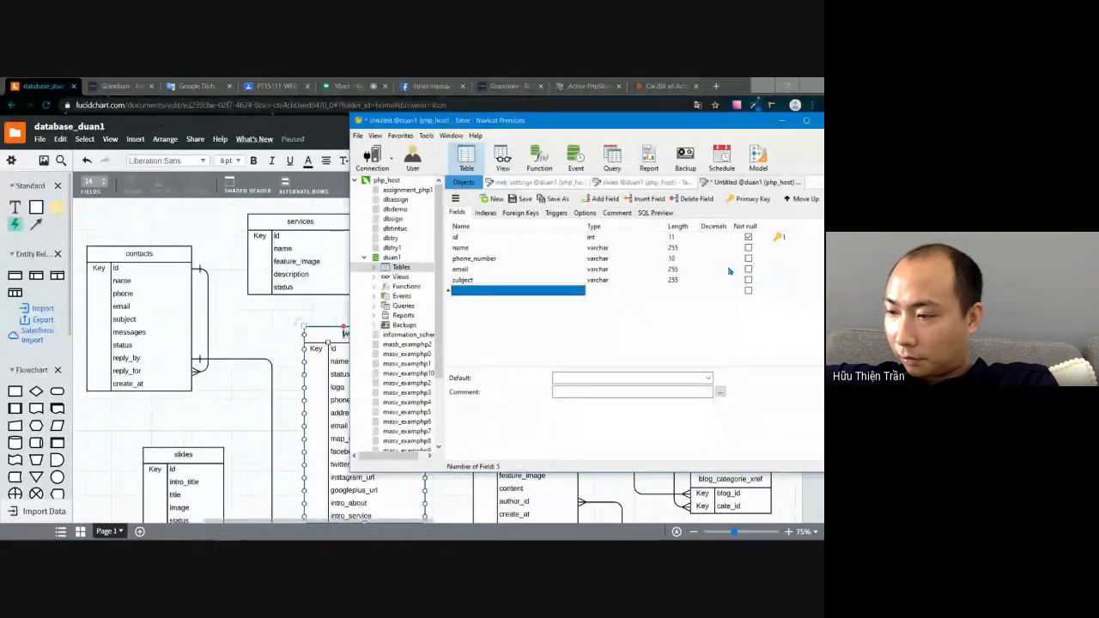
- Add a field called messages with type varchar and length 255 below subject
{"action": "type", "text": "messages"}
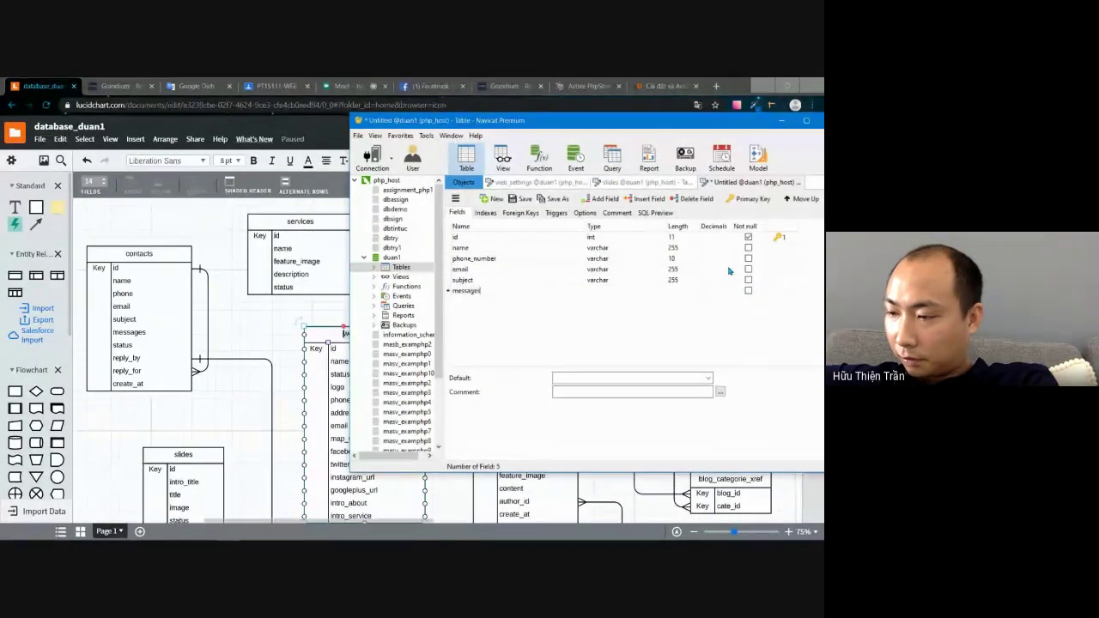
{"action": "key", "text": "Tab"}
{"action": "key", "text": "Tab"}
{"action": "type", "text": "2"}
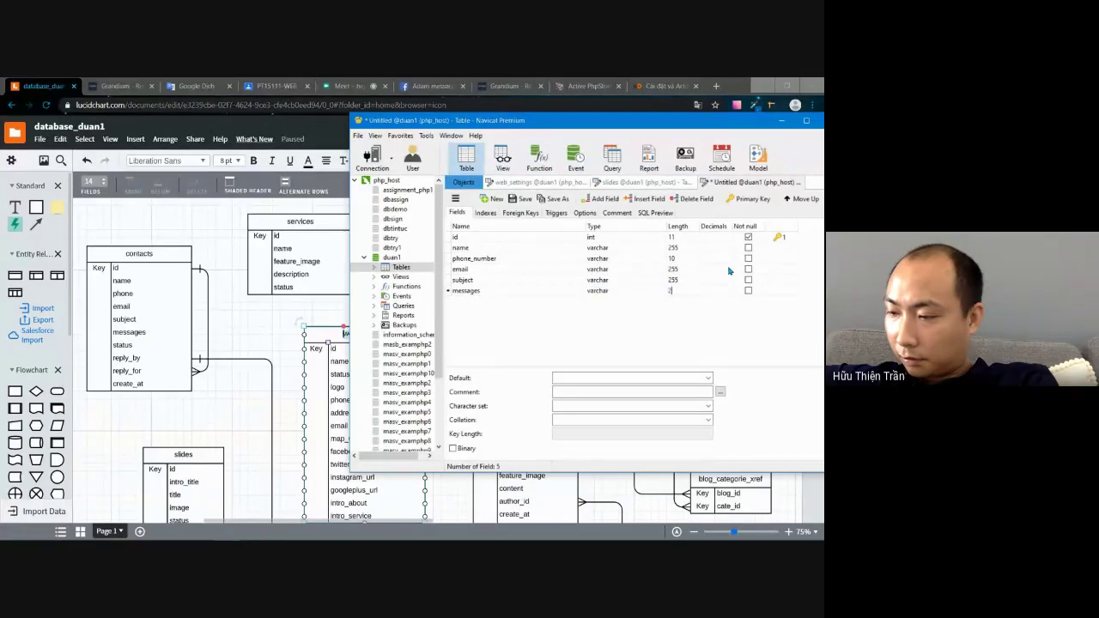
{"action": "type", "text": "55"}
{"action": "key", "text": "Tab"}
{"action": "key", "text": "Tab"}
{"action": "key", "text": "Tab"}
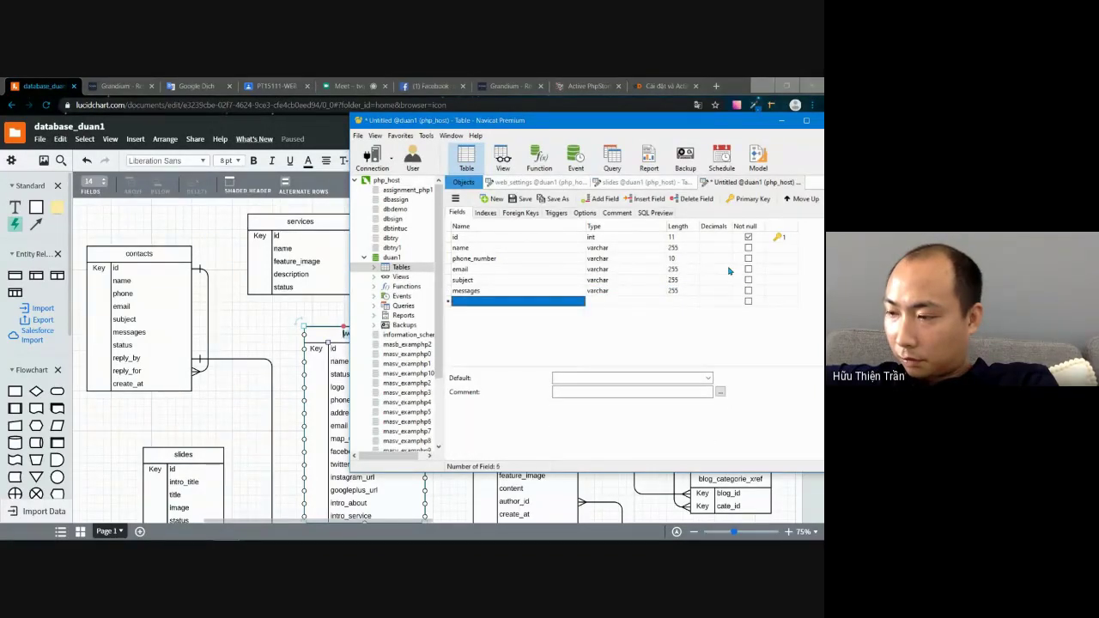
- Add a field called reply_by with type varchar and length 255 below messages
{"action": "type", "text": "replay"}
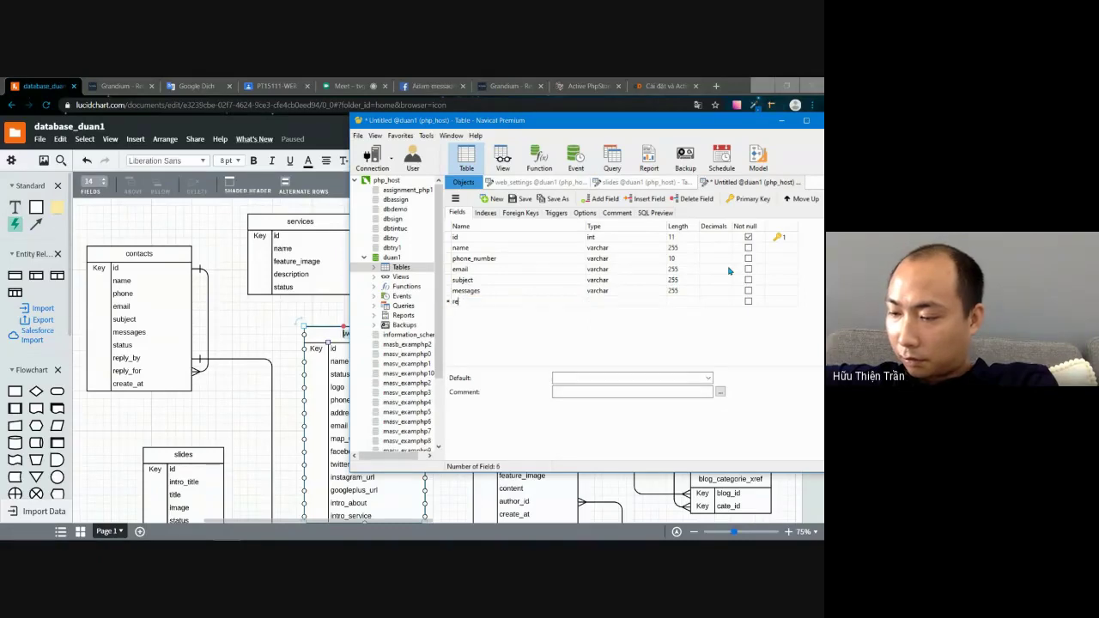
{"action": "key", "text": "BackSpace"}
{"action": "key", "text": "BackSpace"}
{"action": "type", "text": "y_"}
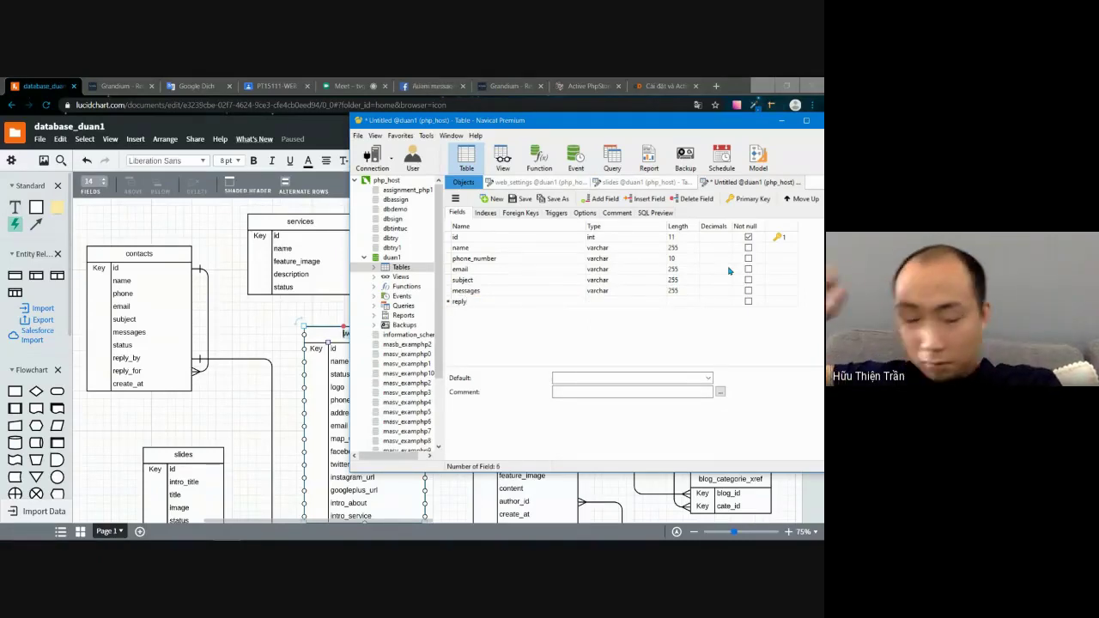
{"action": "type", "text": "by"}
{"action": "key", "text": "Tab"}
{"action": "key", "text": "Tab"}
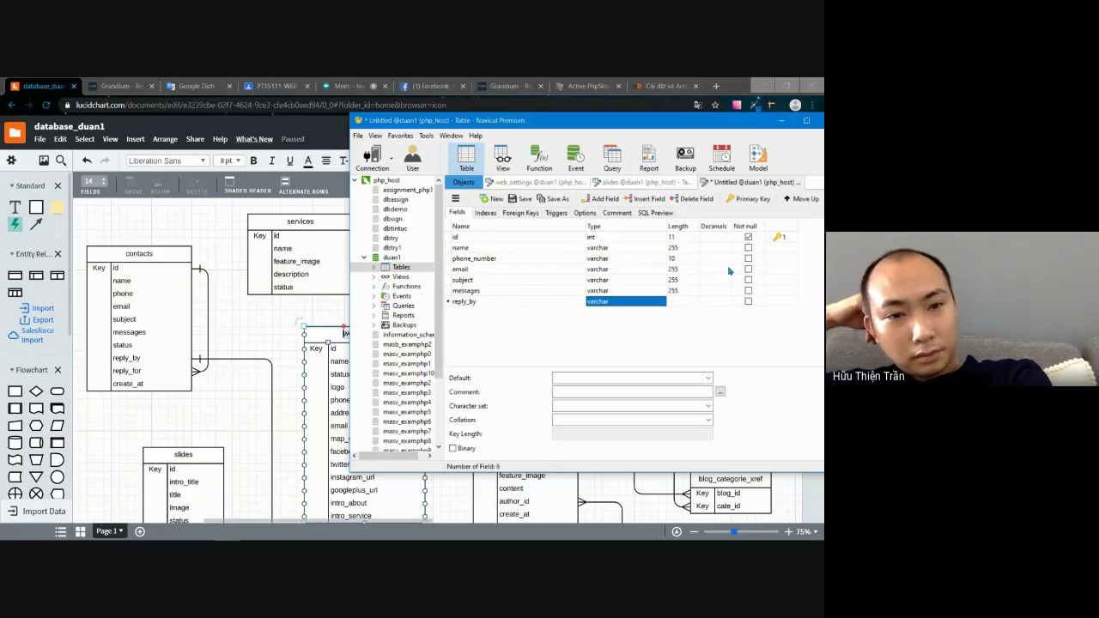
{"action": "type", "text": "255"}
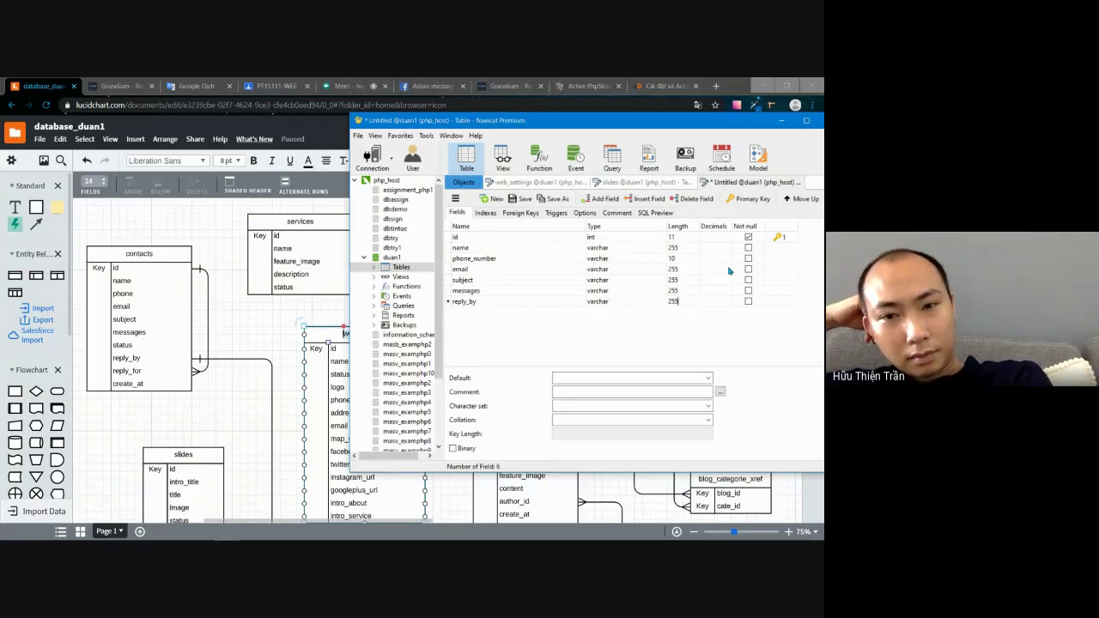
{"action": "key", "text": "Tab"}
{"action": "key", "text": "Tab"}
{"action": "key", "text": "Tab"}
{"action": "key", "text": "Tab"}
- Add a field called reply_for with type varchar and length 255 below reply_by
{"action": "type", "text": "reply"}
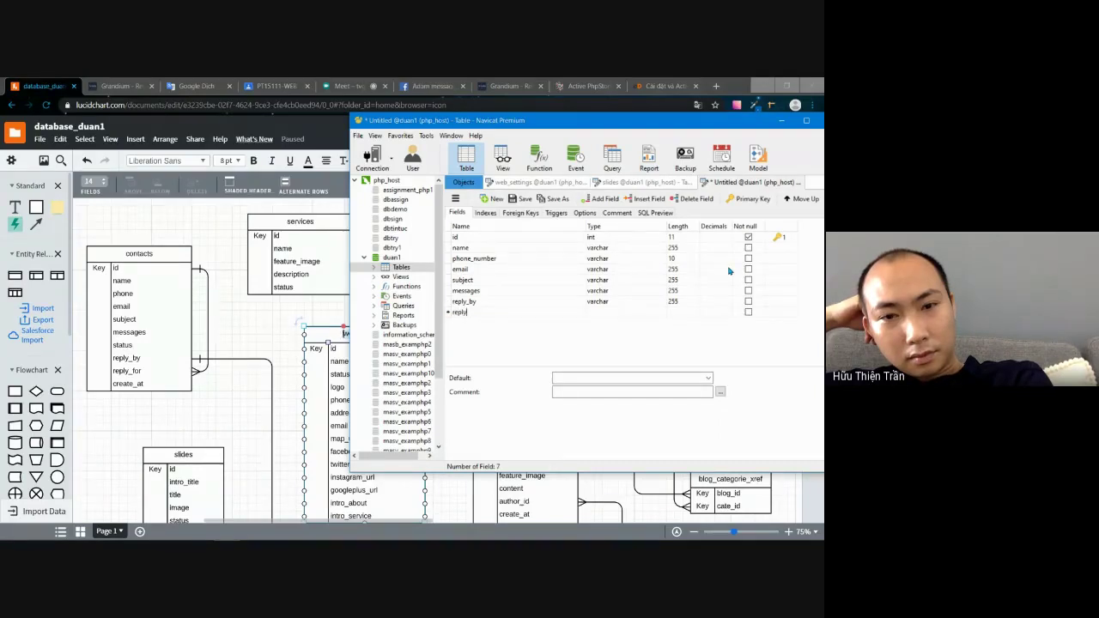
{"action": "type", "text": "_for"}
{"action": "key", "text": "Tab"}
{"action": "key", "text": "Tab"}
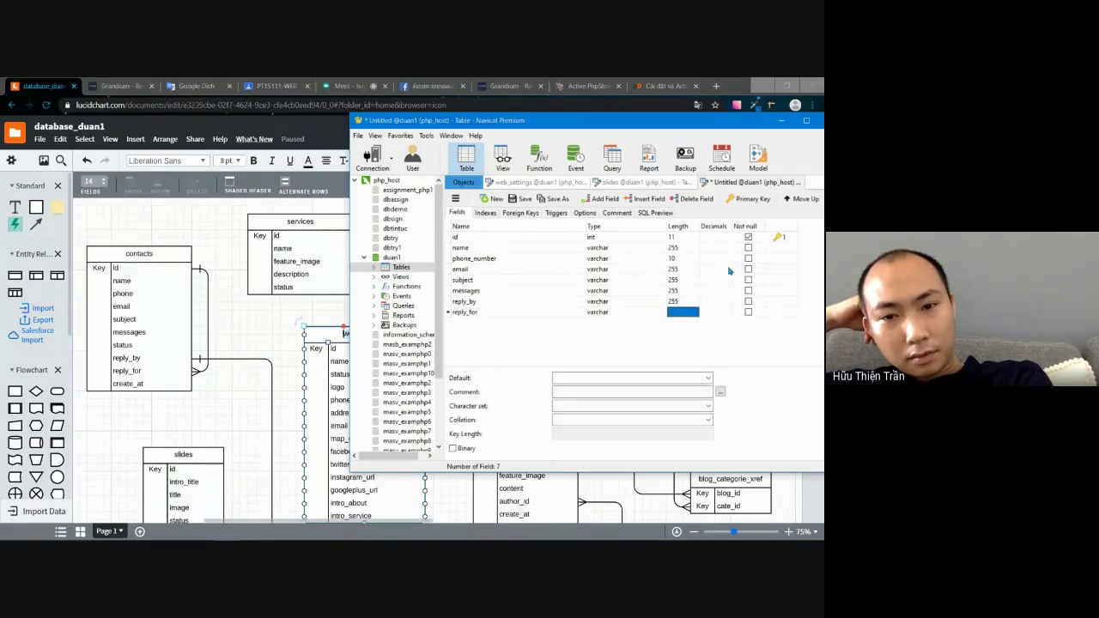
{"action": "type", "text": "255"}
{"action": "key", "text": "Tab"}
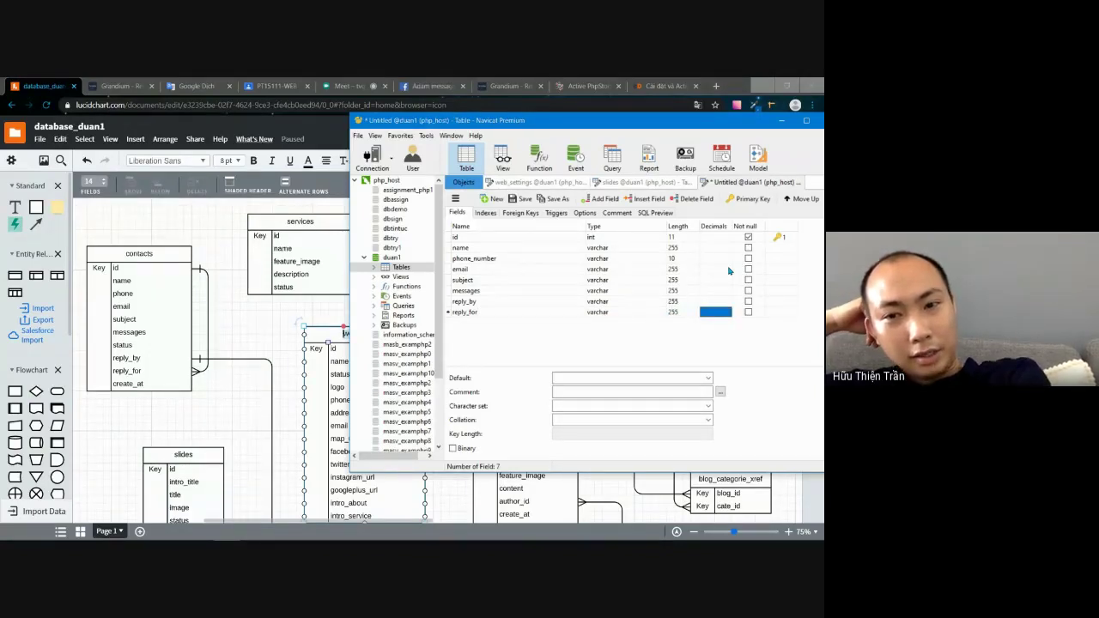
- Change the reply_for field to type int with length 11 and make it not null
{"action": "left_click", "coordinate": [604, 312]}
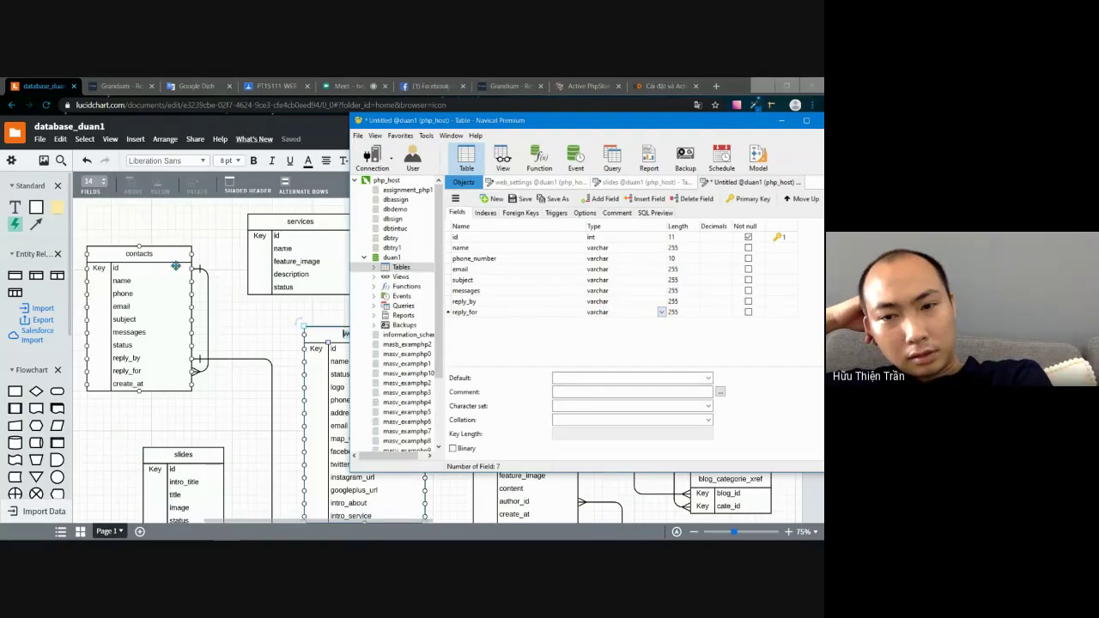
{"action": "key", "text": "ctrl+a"}
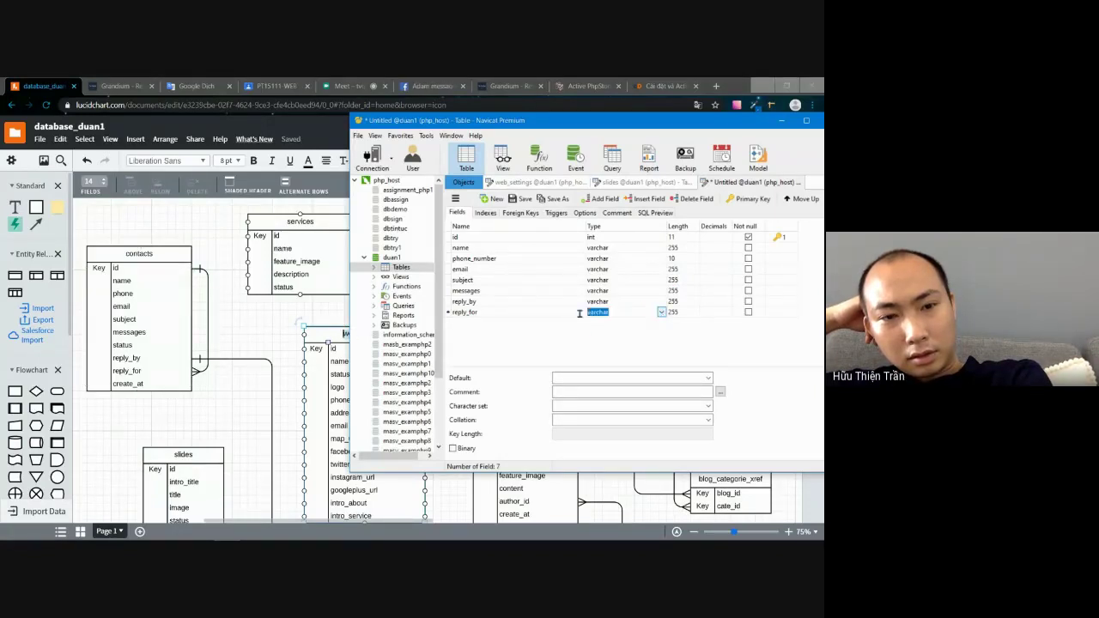
{"action": "type", "text": "int"}
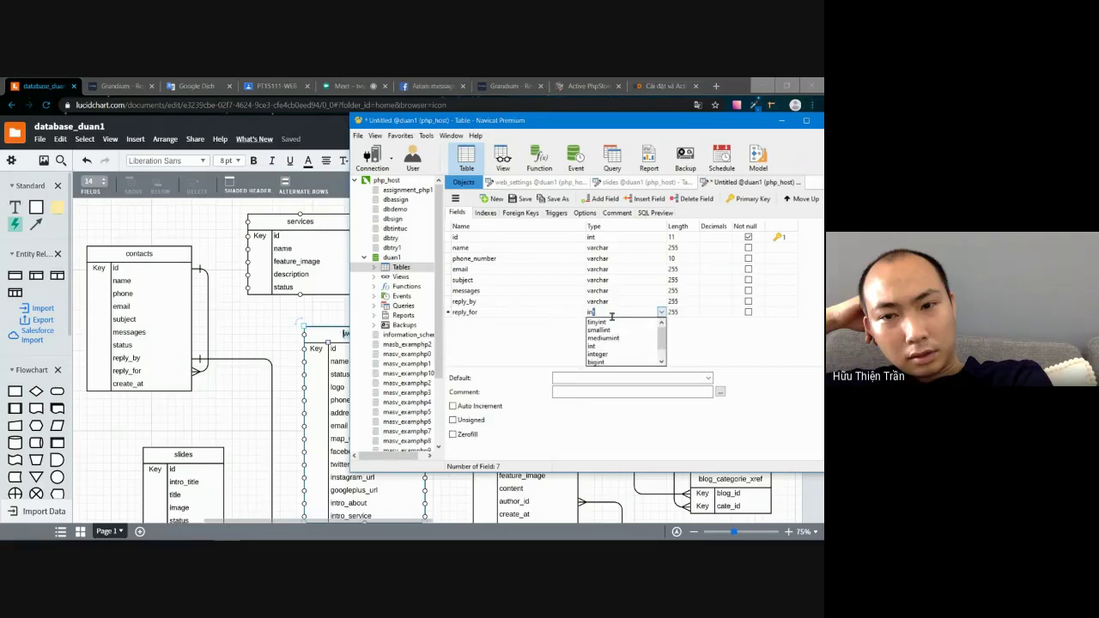
{"action": "left_click", "coordinate": [683, 314]}
{"action": "type", "text": "11"}
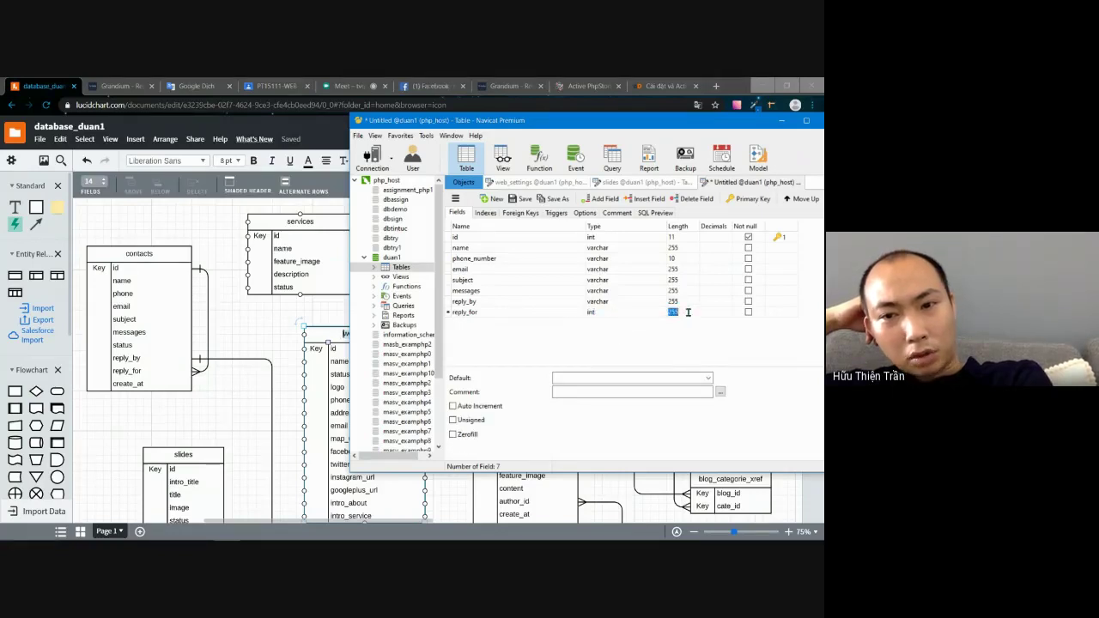
{"action": "double_click", "coordinate": [778, 313]}
{"action": "key", "text": "Down"}
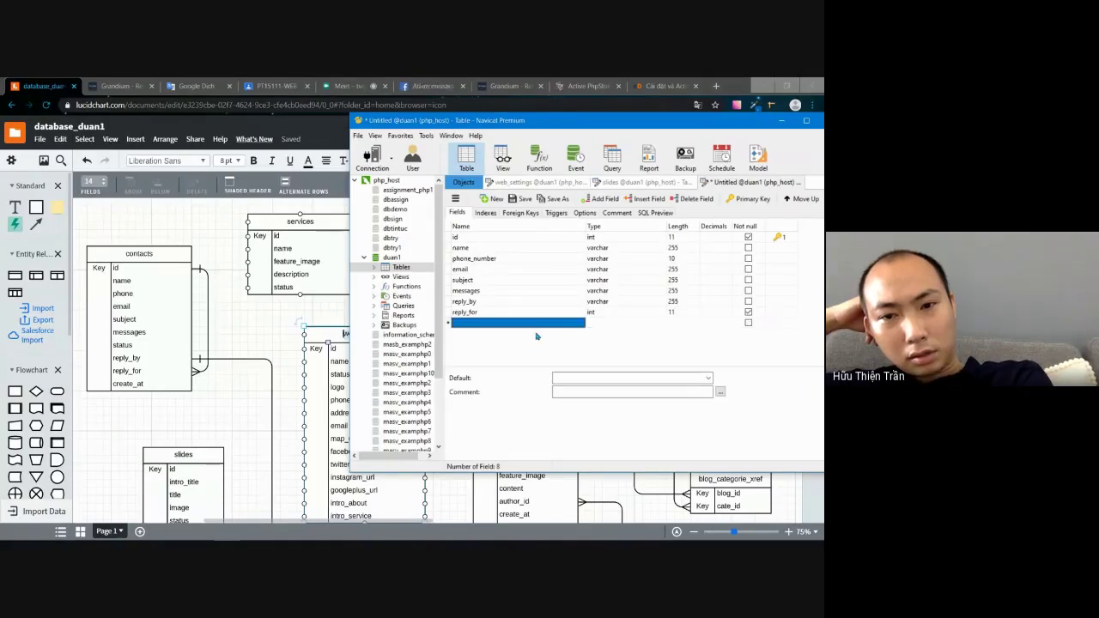
- Add a field called create_at with type time below reply_for
{"action": "type", "text": "creat"}
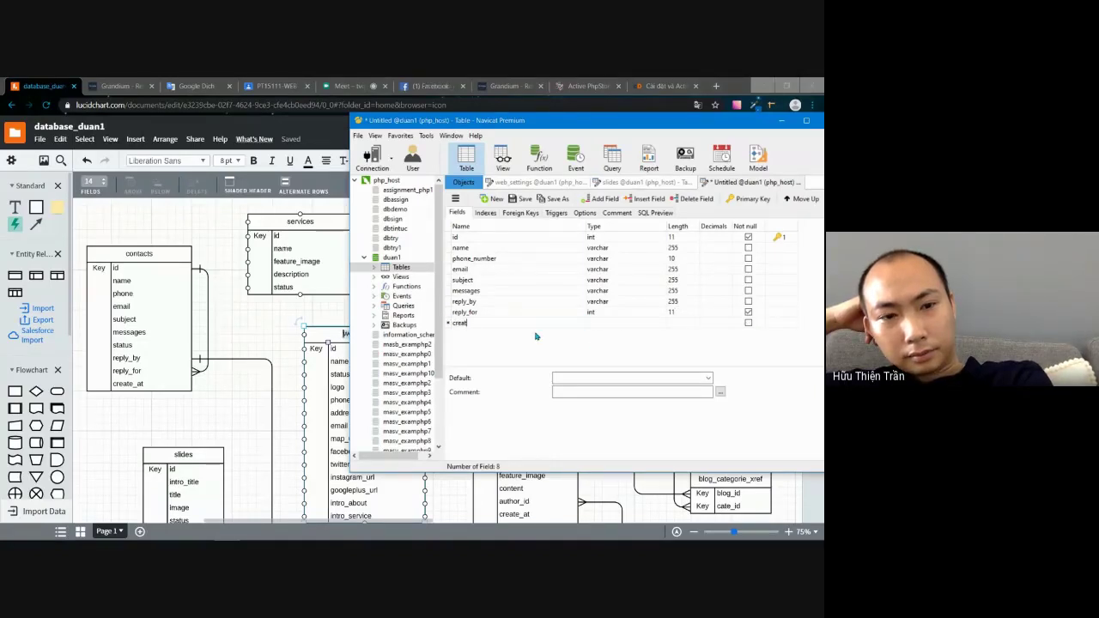
{"action": "type", "text": "e_at"}
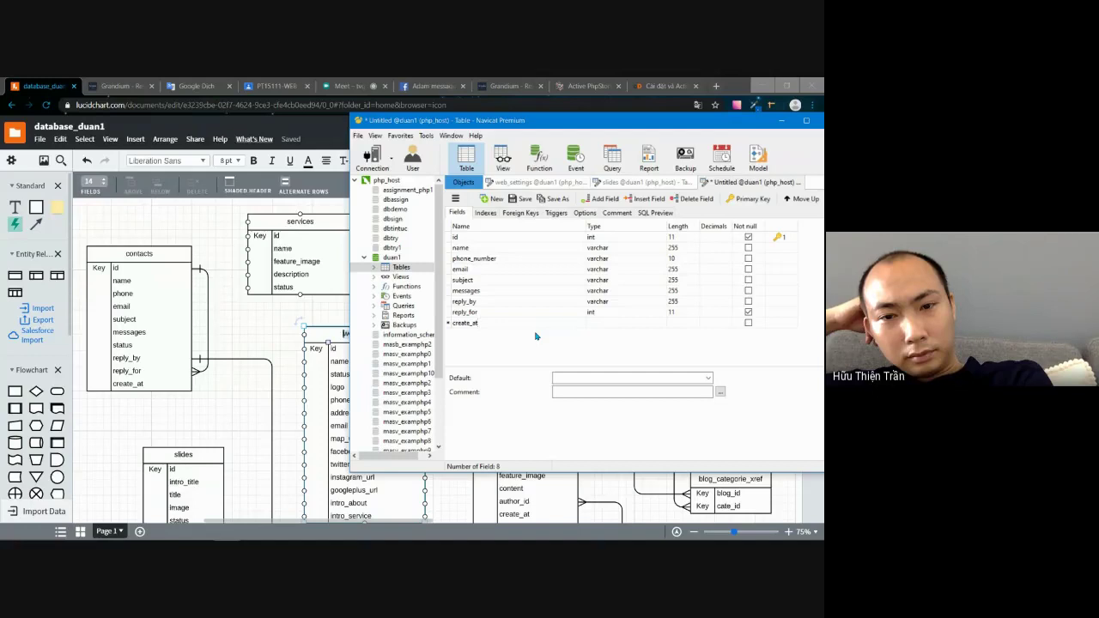
{"action": "key", "text": "Tab"}
{"action": "left_click", "coordinate": [661, 324]}
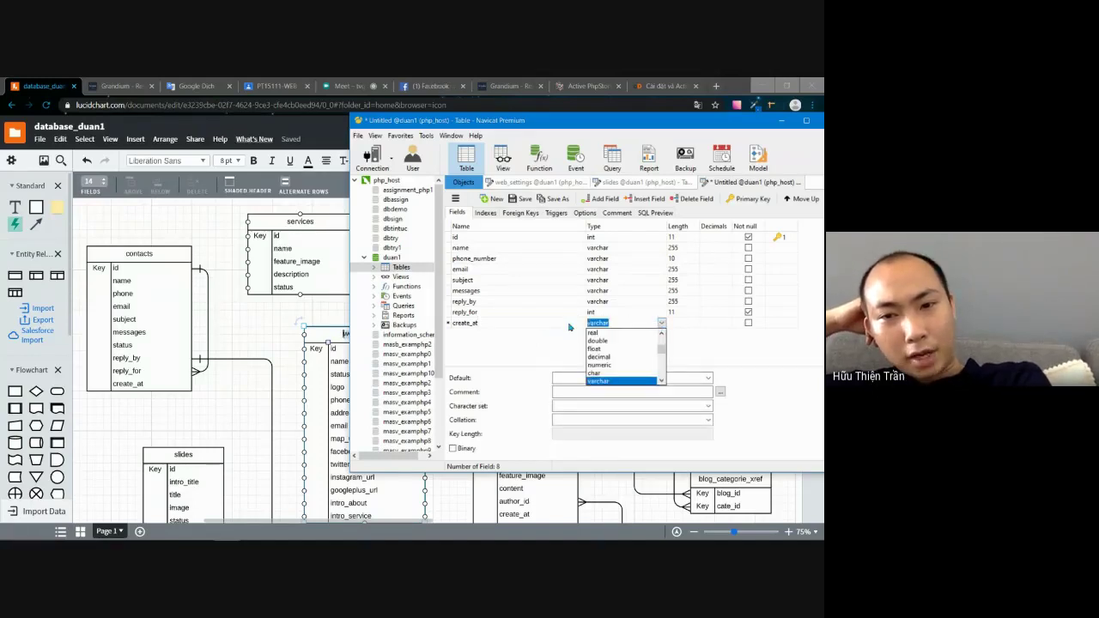
{"action": "key", "text": "Down"}
{"action": "key", "text": "Down"}
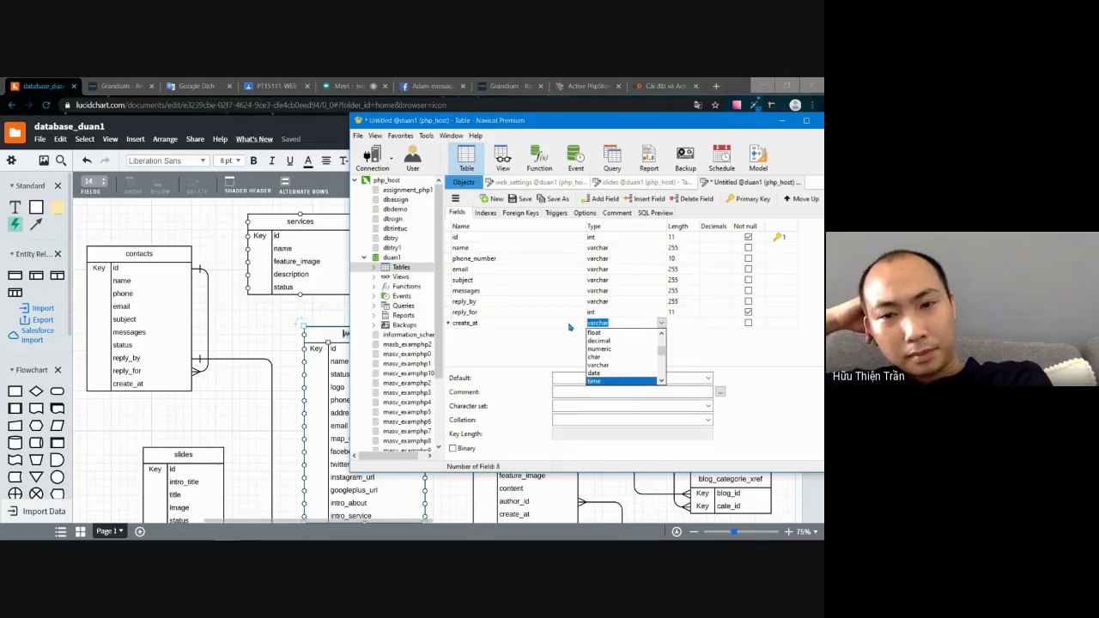
{"action": "key", "text": "Return"}
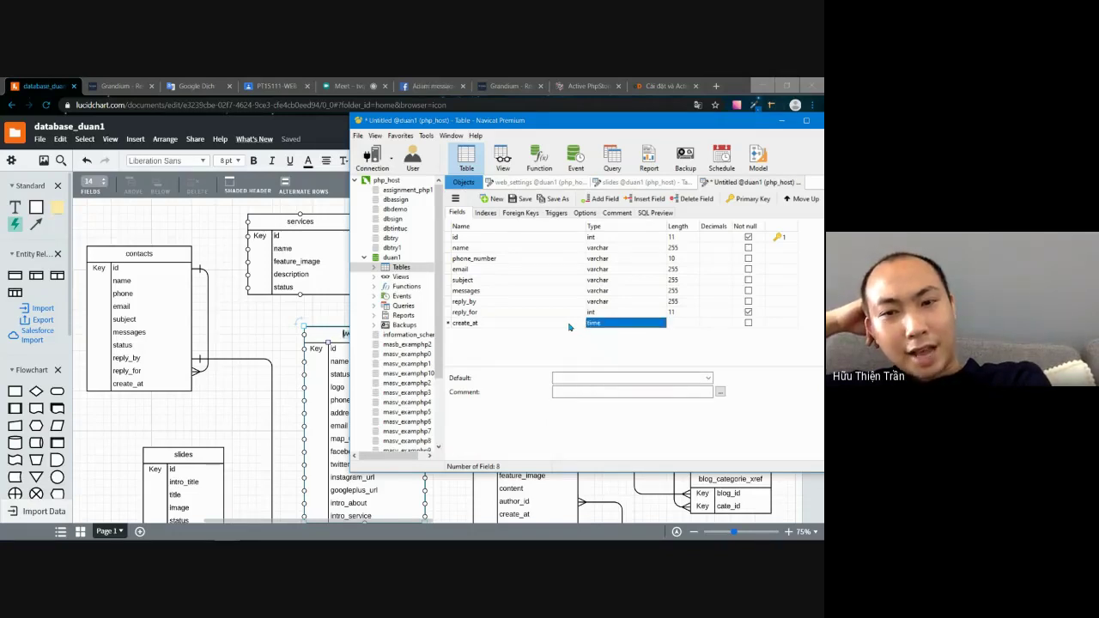
- Change the type of the create_at field to timestamp, leaving its length empty
{"action": "left_click", "coordinate": [604, 322]}
{"action": "type", "text": "time"}
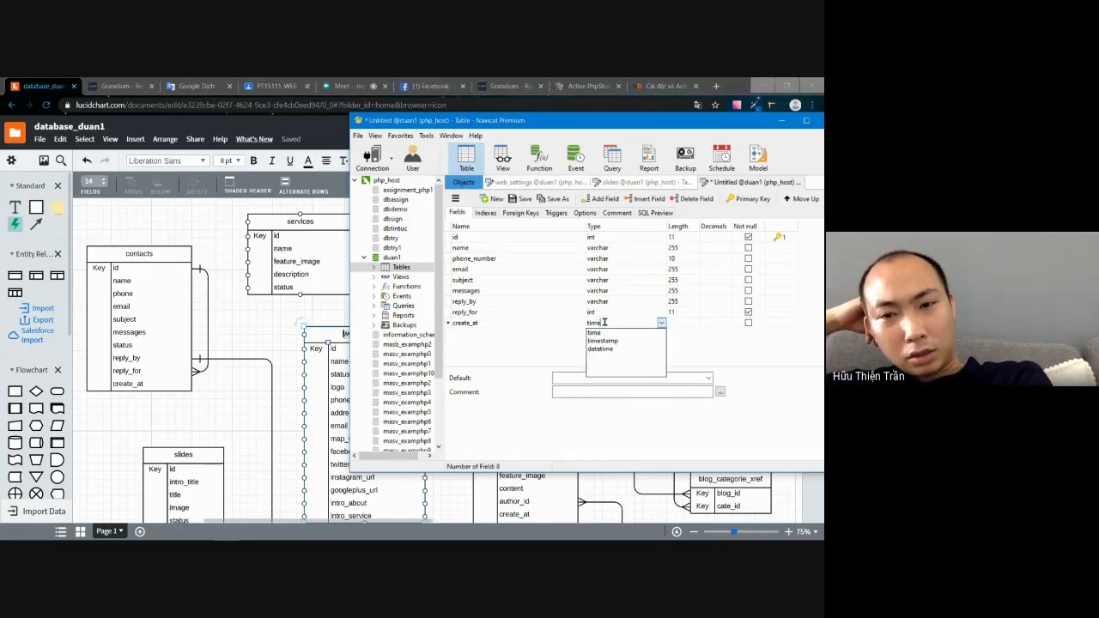
{"action": "key", "text": "Down"}
{"action": "key", "text": "Down"}
{"action": "key", "text": "Return"}
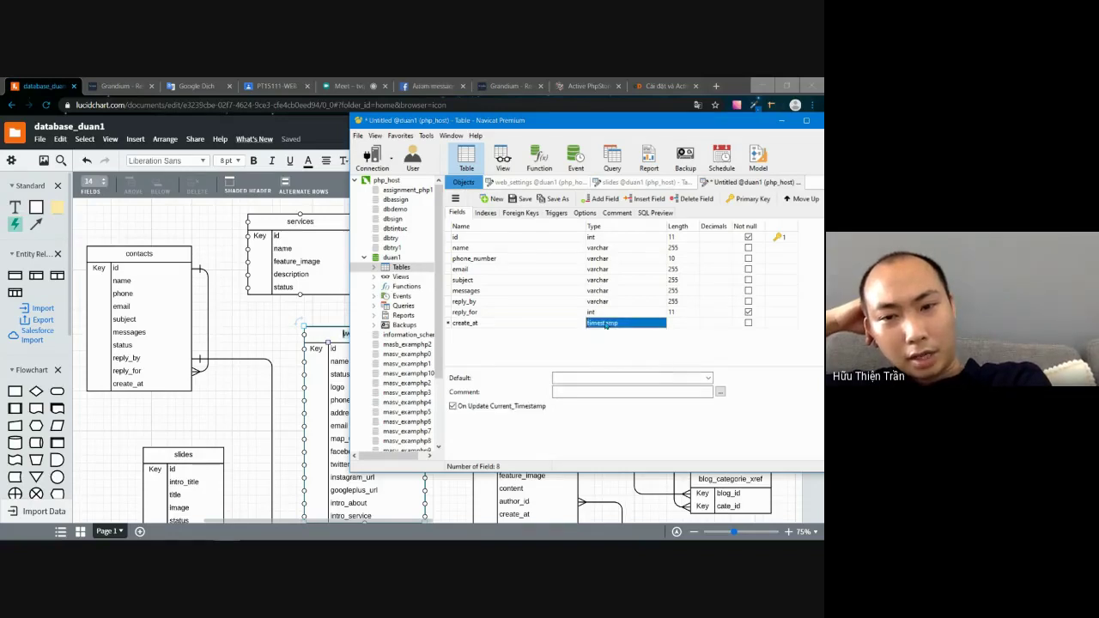
{"action": "left_click", "coordinate": [678, 325]}
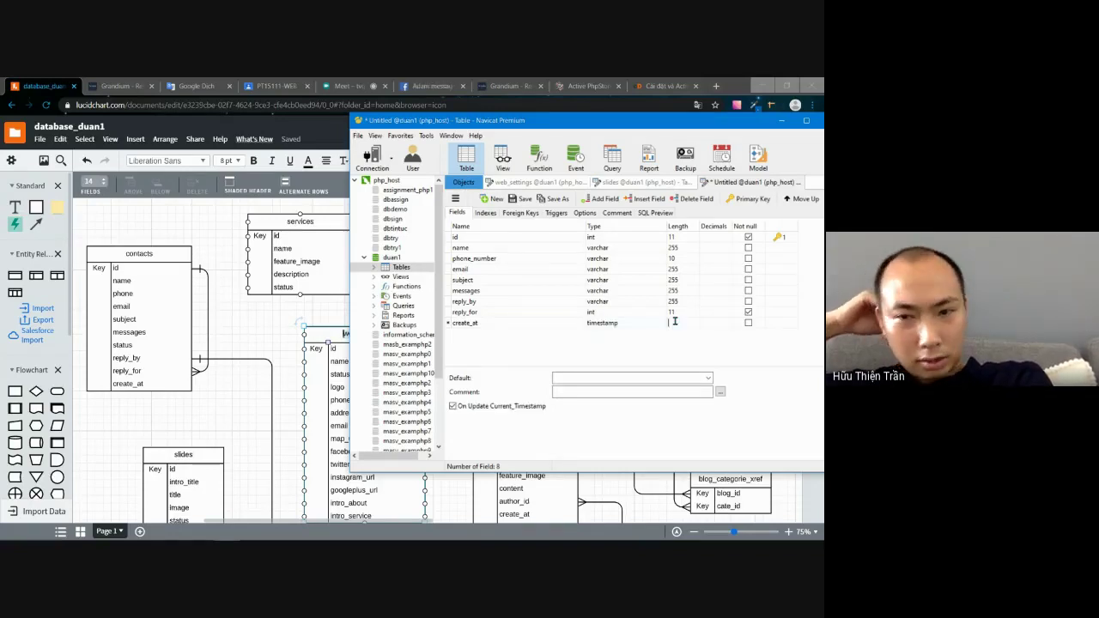
{"action": "key", "text": "Tab"}
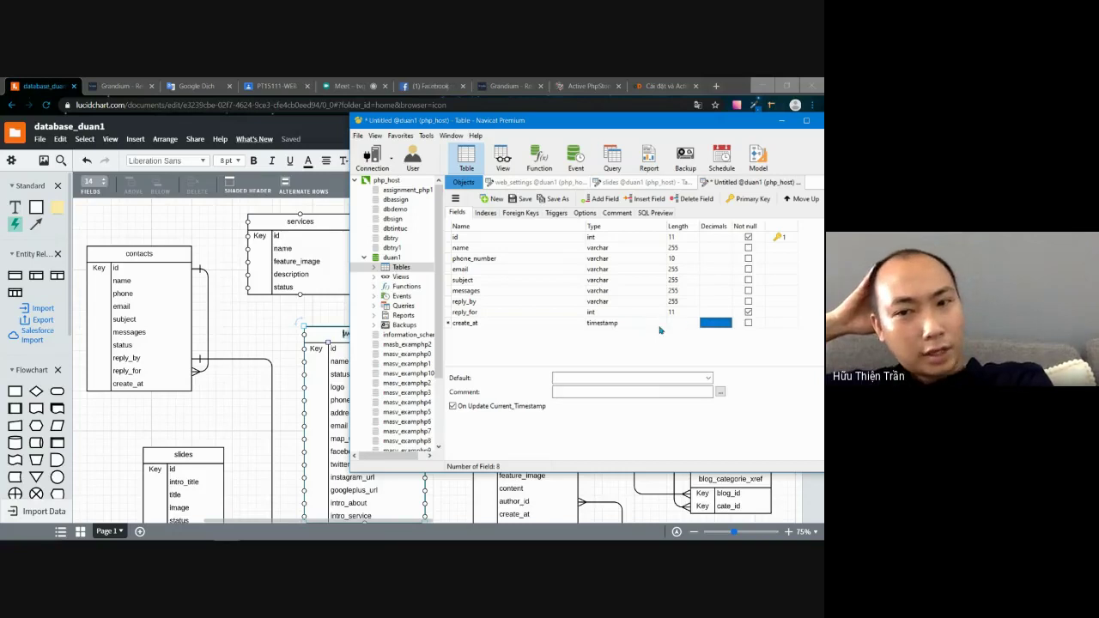
{"action": "key", "text": "Tab"}
{"action": "key", "text": "Tab"}
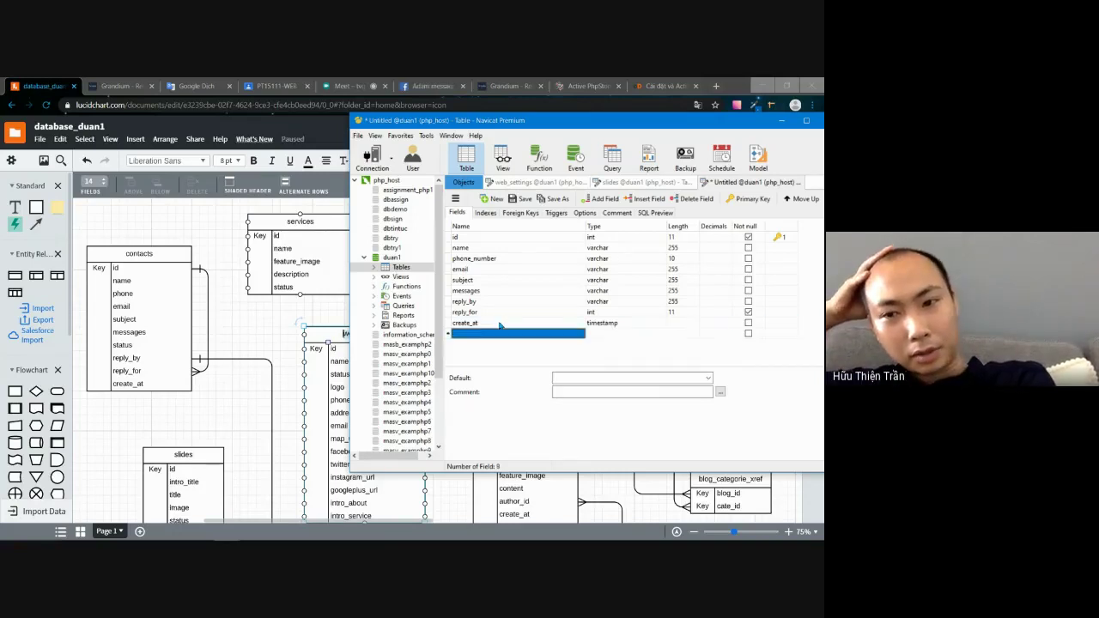
- Add a field called status below create_at
{"action": "type", "text": "sta"}
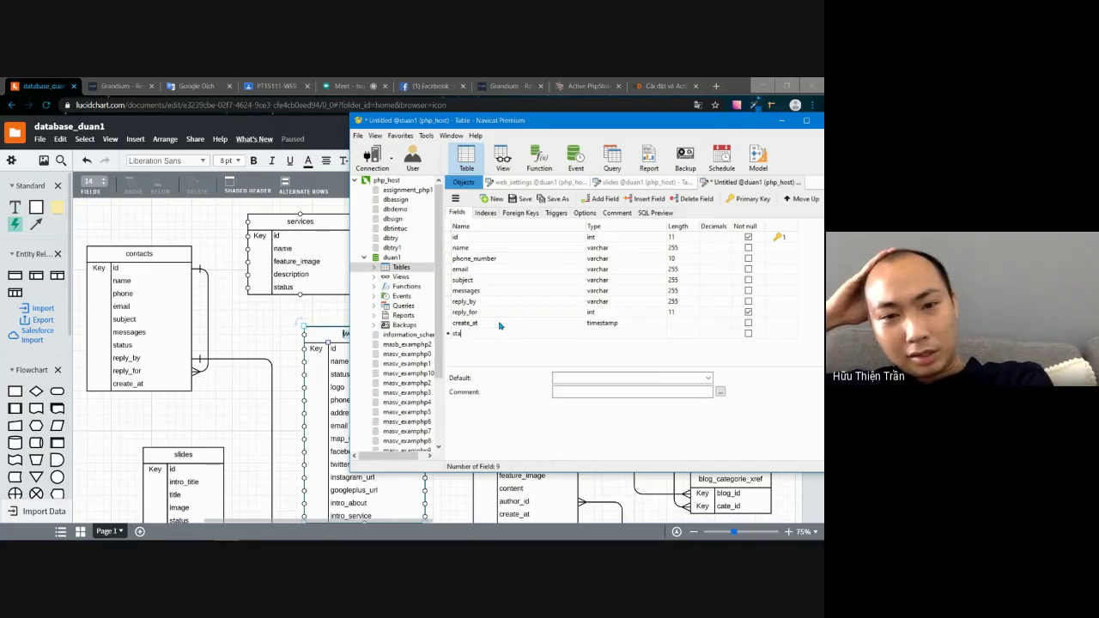
{"action": "key", "text": "BackSpace"}
{"action": "key", "text": "BackSpace"}
{"action": "key", "text": "BackSpace"}
{"action": "key", "text": "BackSpace"}
{"action": "key", "text": "BackSpace"}
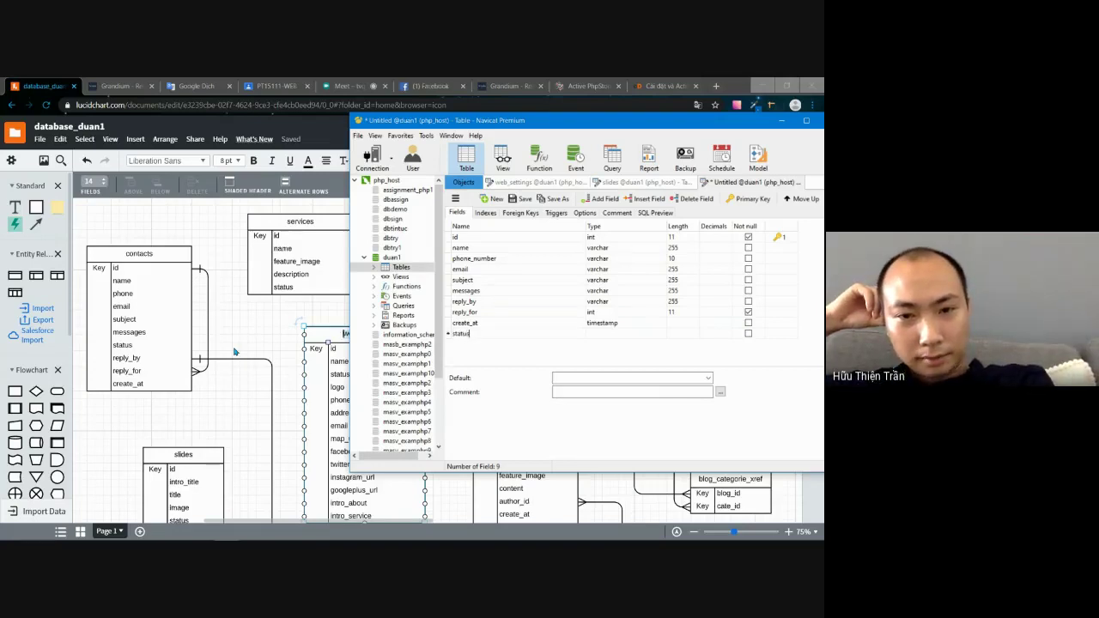
{"action": "key", "text": "Tab"}
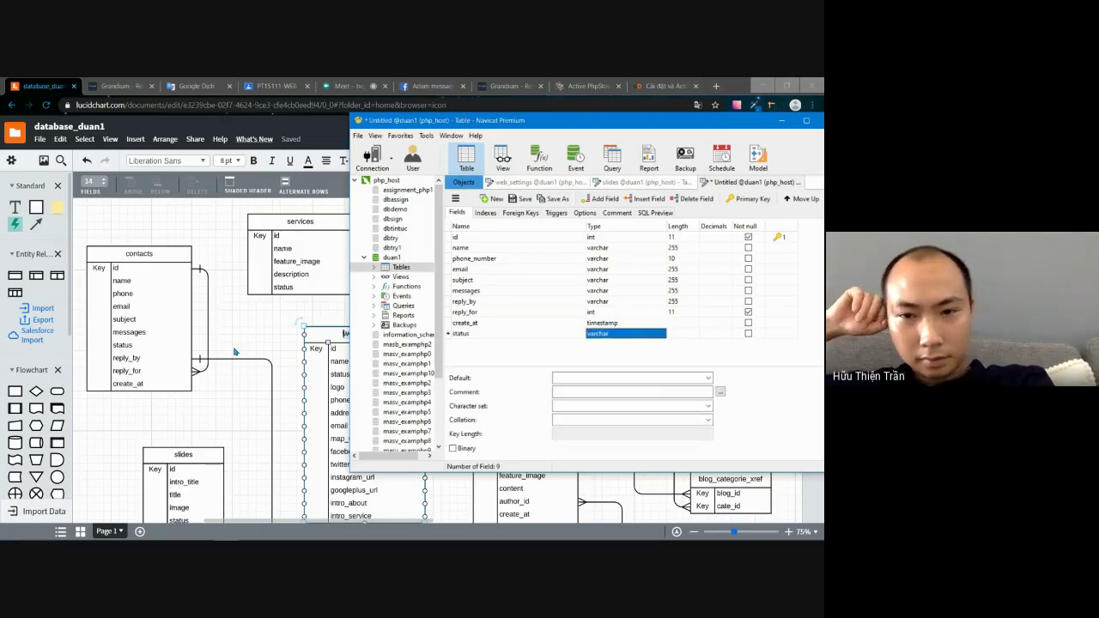
- Set the status field's type to int and its length to 1
{"action": "left_click", "coordinate": [644, 334]}
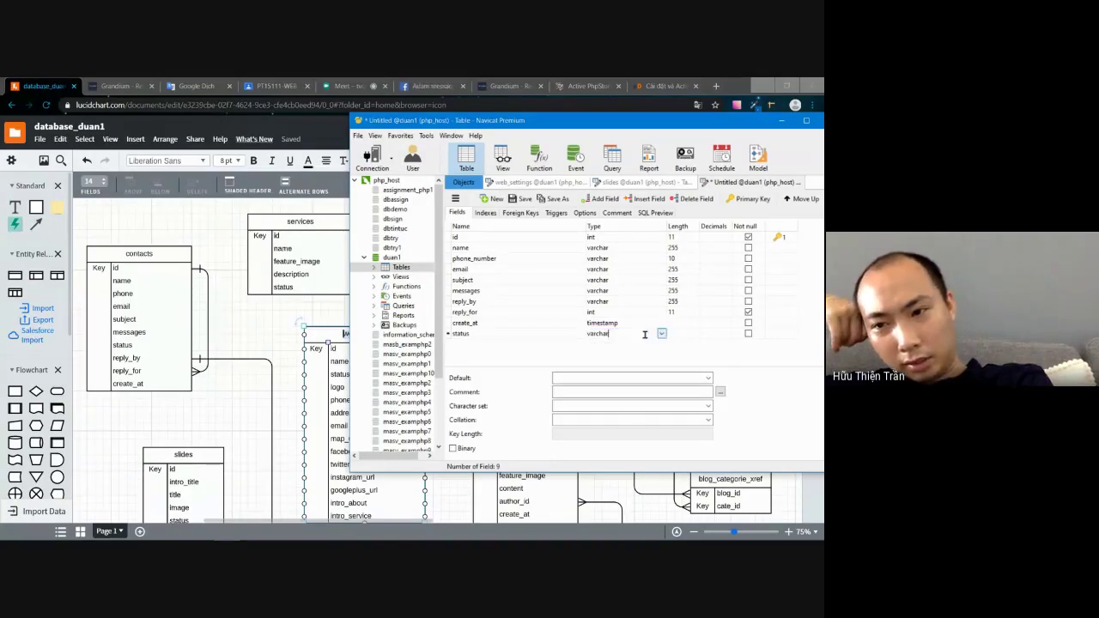
{"action": "left_click", "coordinate": [661, 334]}
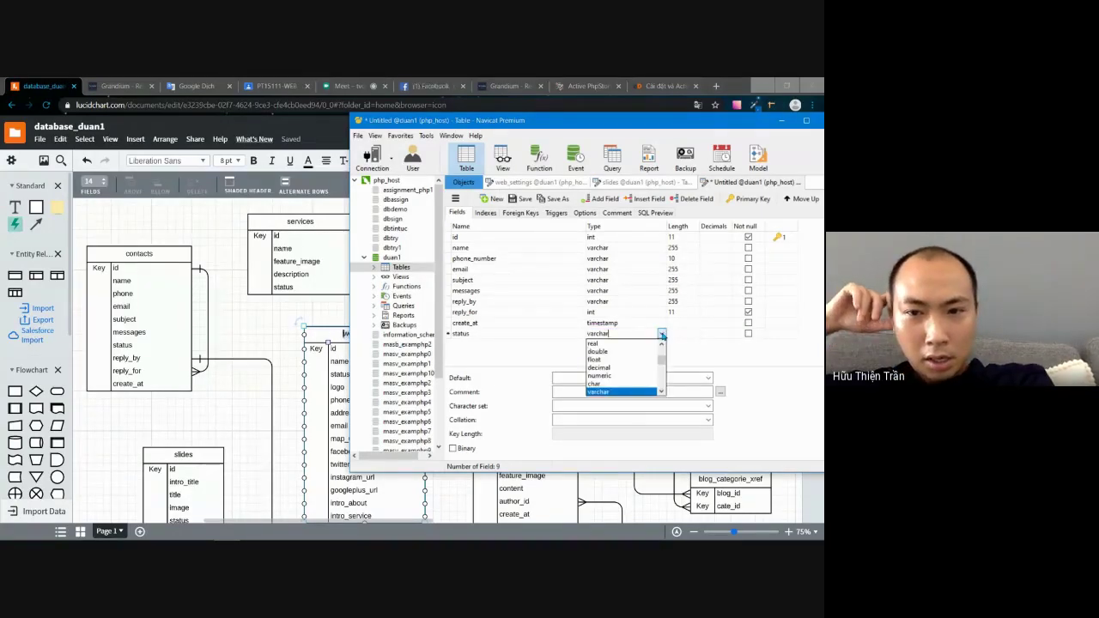
{"action": "double_click", "coordinate": [598, 334]}
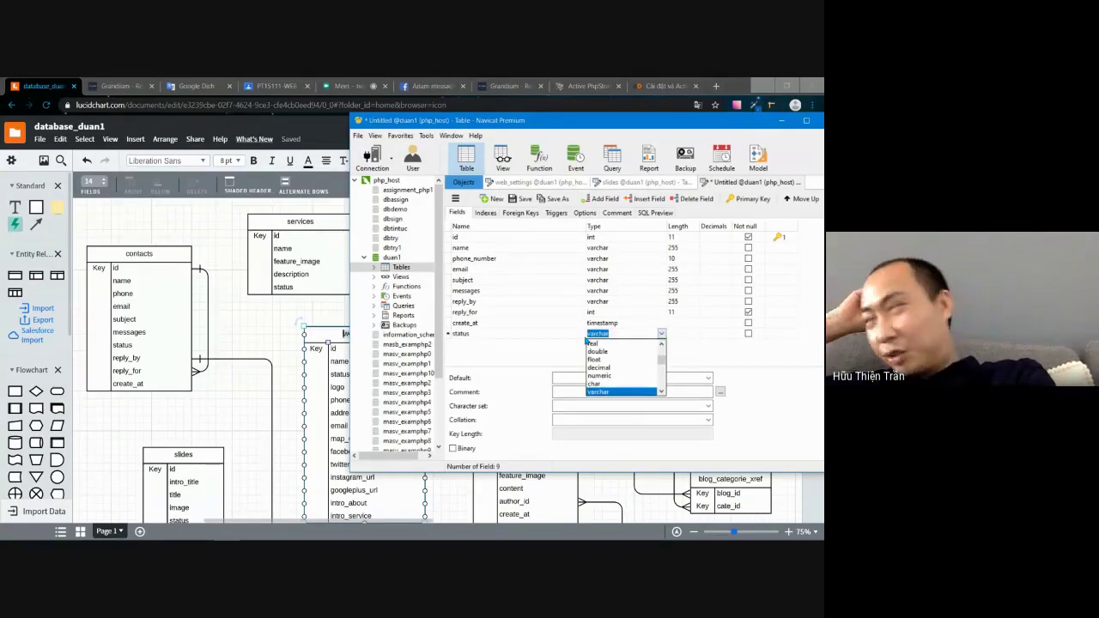
{"action": "scroll", "coordinate": [622, 369], "scroll_direction": "up", "scroll_amount": 3}
{"action": "left_click", "coordinate": [650, 341]}
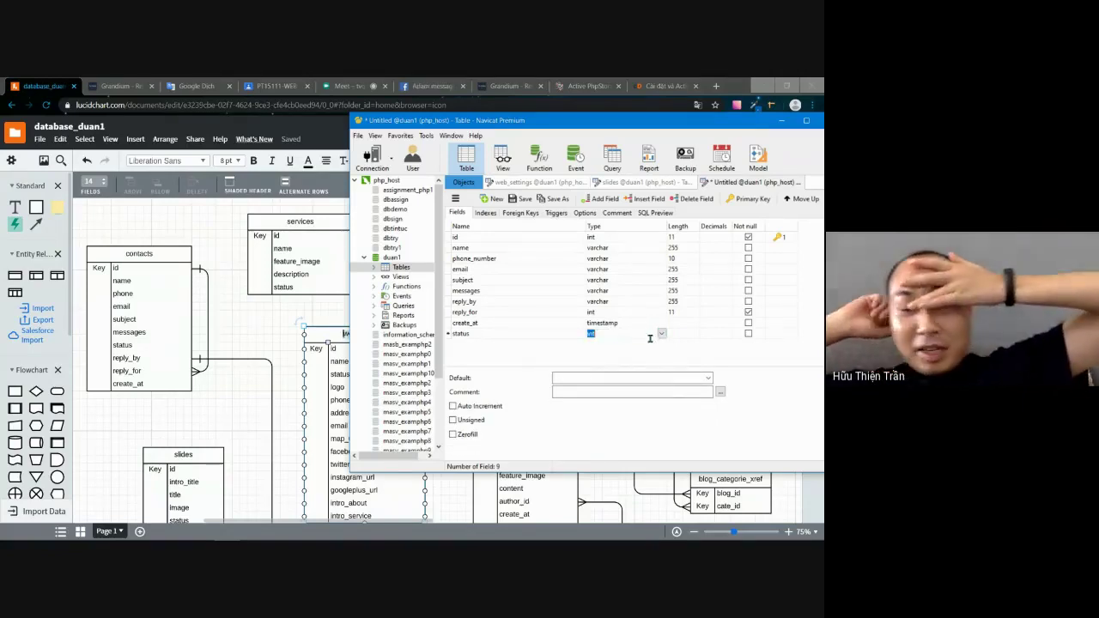
{"action": "left_click", "coordinate": [687, 334]}
{"action": "type", "text": "1"}
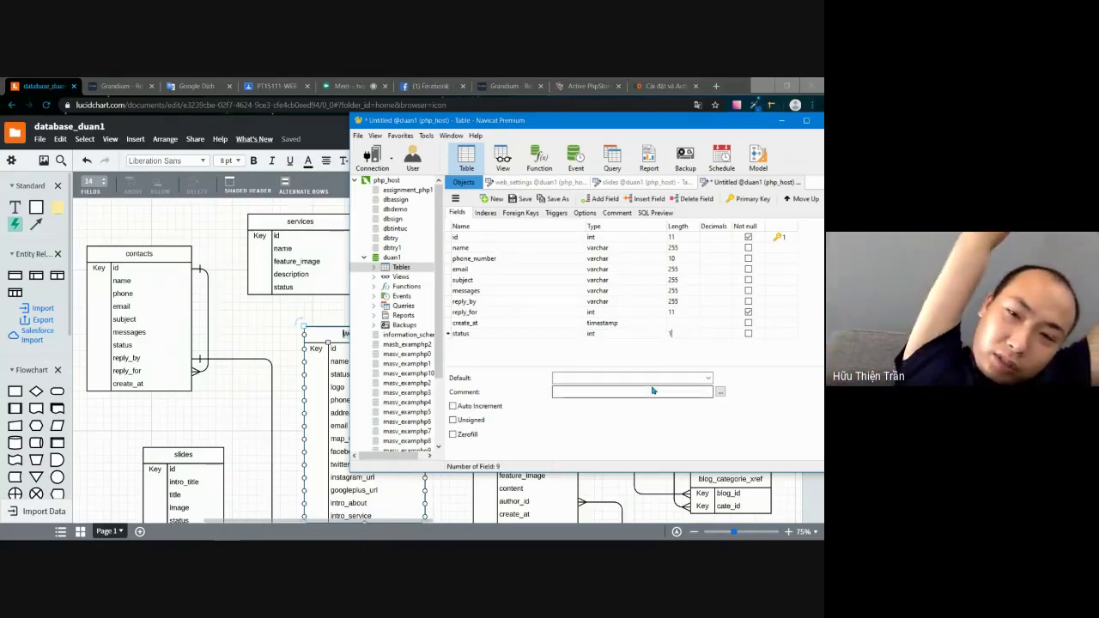
- Set the status field's default to 1 and save the table as contacts
{"action": "left_click", "coordinate": [644, 378]}
{"action": "type", "text": "1"}
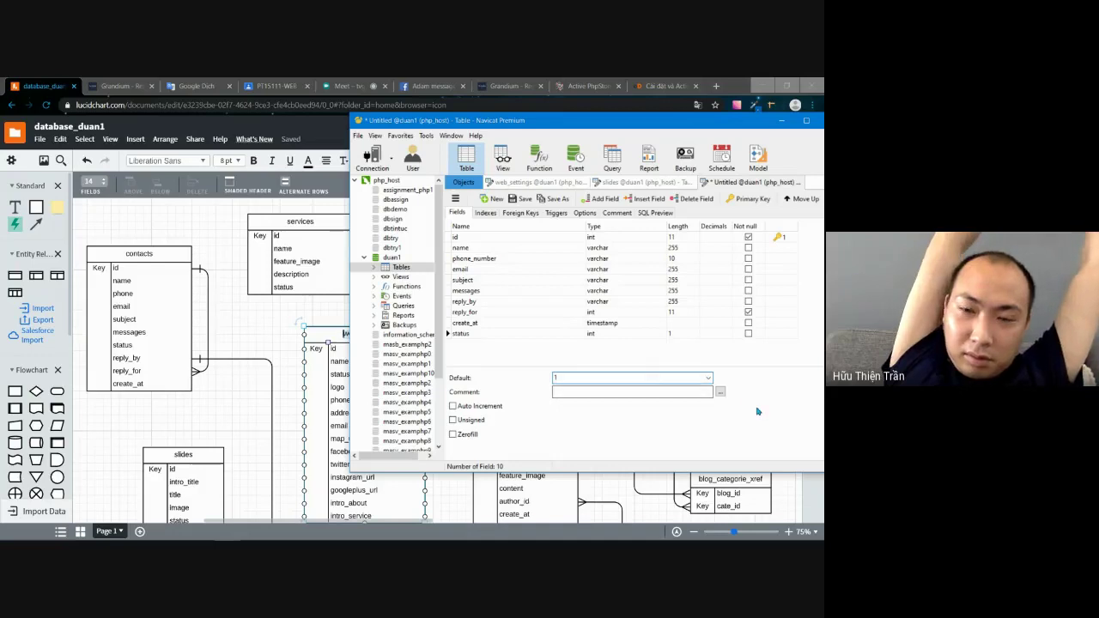
{"action": "key", "text": "ctrl+s"}
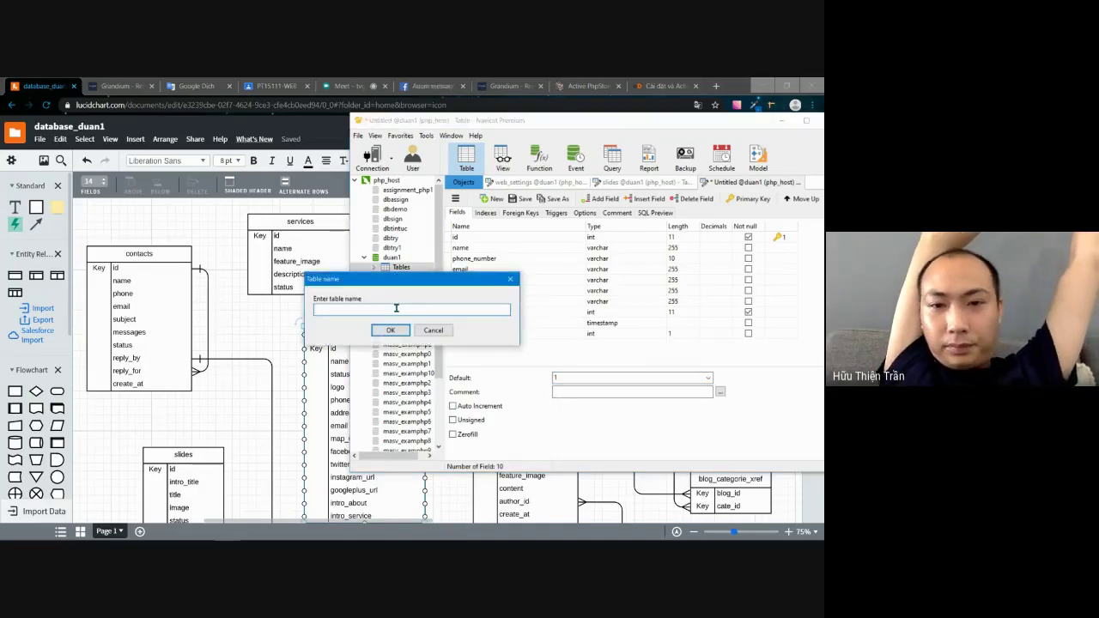
{"action": "type", "text": "contacts"}
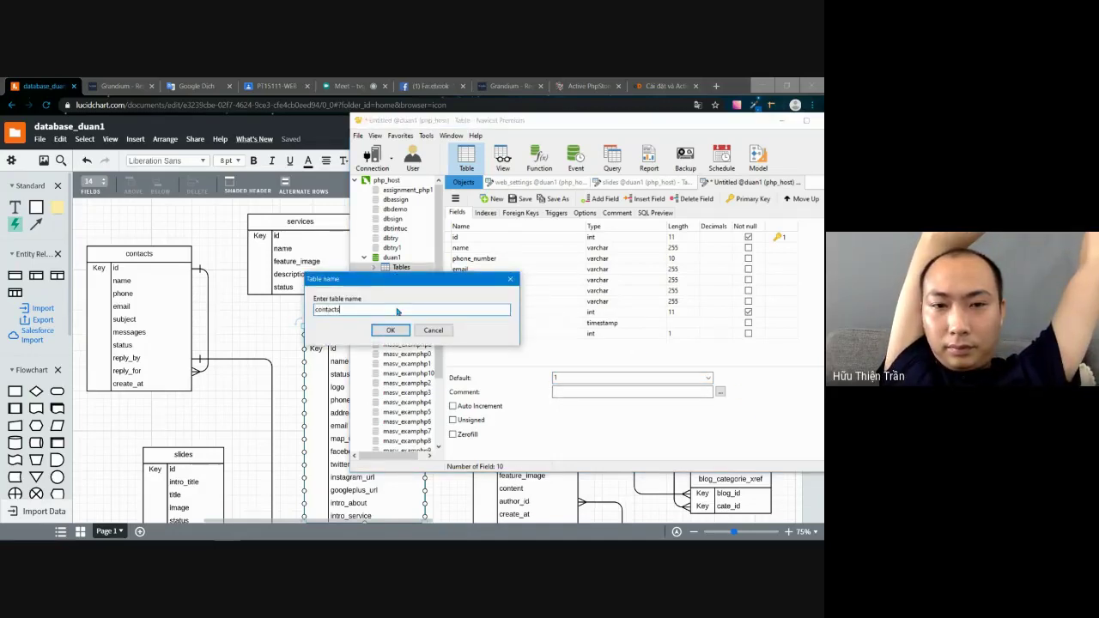
{"action": "key", "text": "Return"}
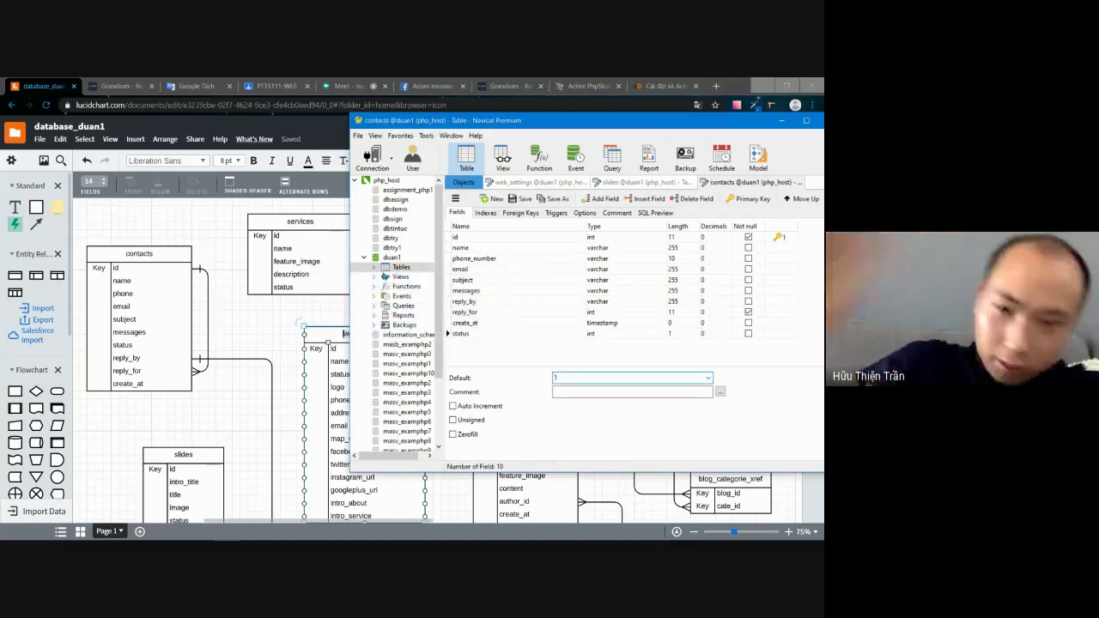
- Start another new table in the duan1 database
{"action": "right_click", "coordinate": [400, 268]}
{"action": "left_click", "coordinate": [400, 276]}
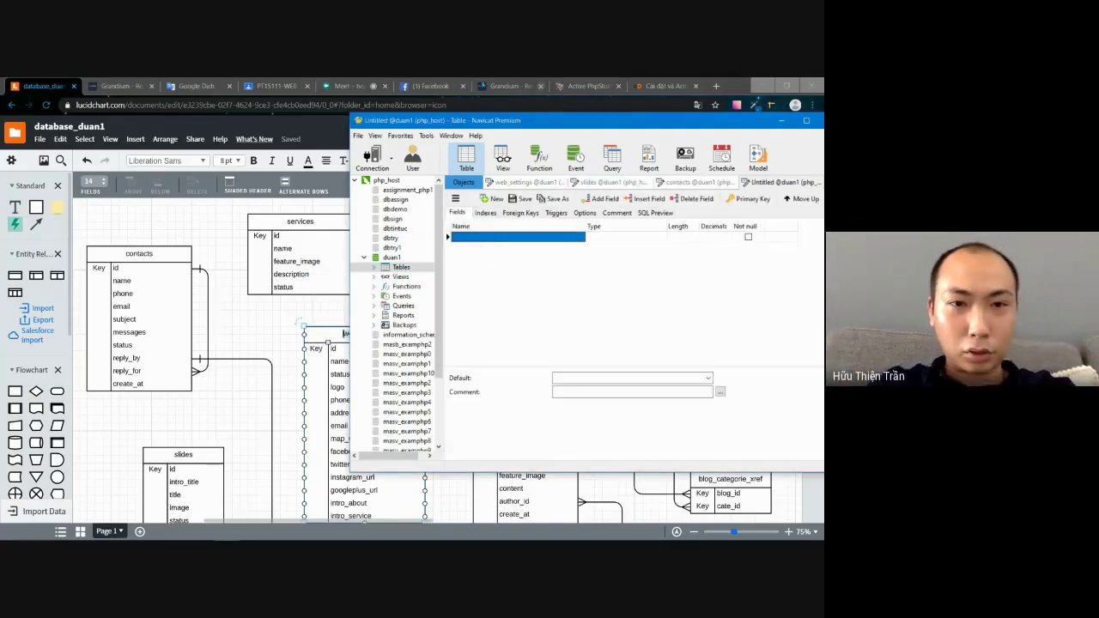
- Switch to the Google Meet call in Chrome and close the Lucidchart page that denies access
{"action": "left_click", "coordinate": [347, 85]}
{"action": "left_click", "coordinate": [752, 515]}
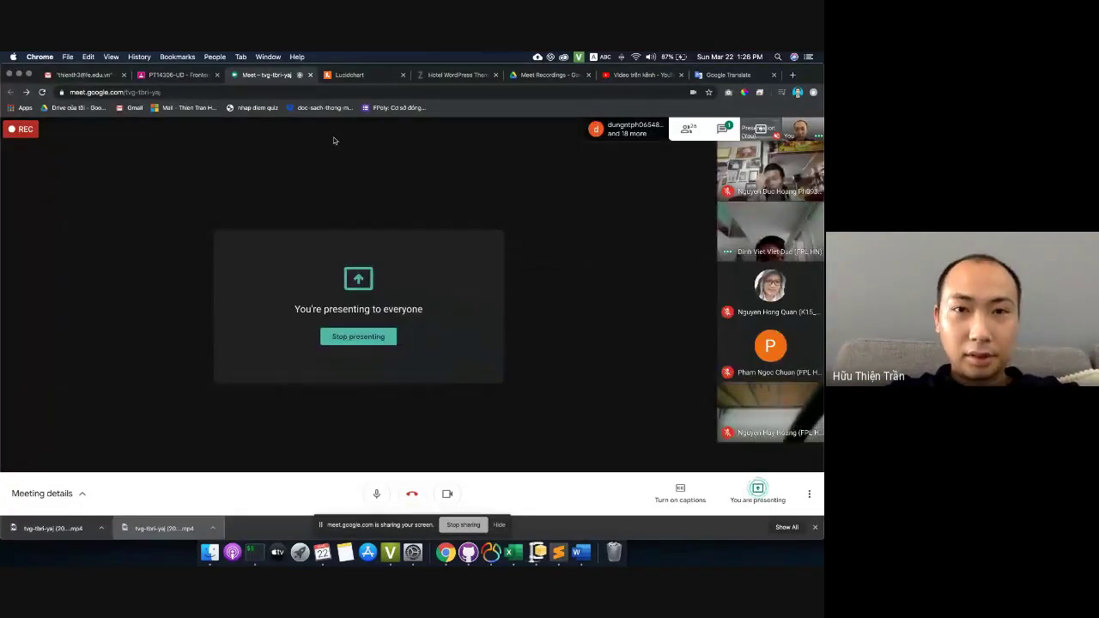
{"action": "left_click", "coordinate": [364, 76]}
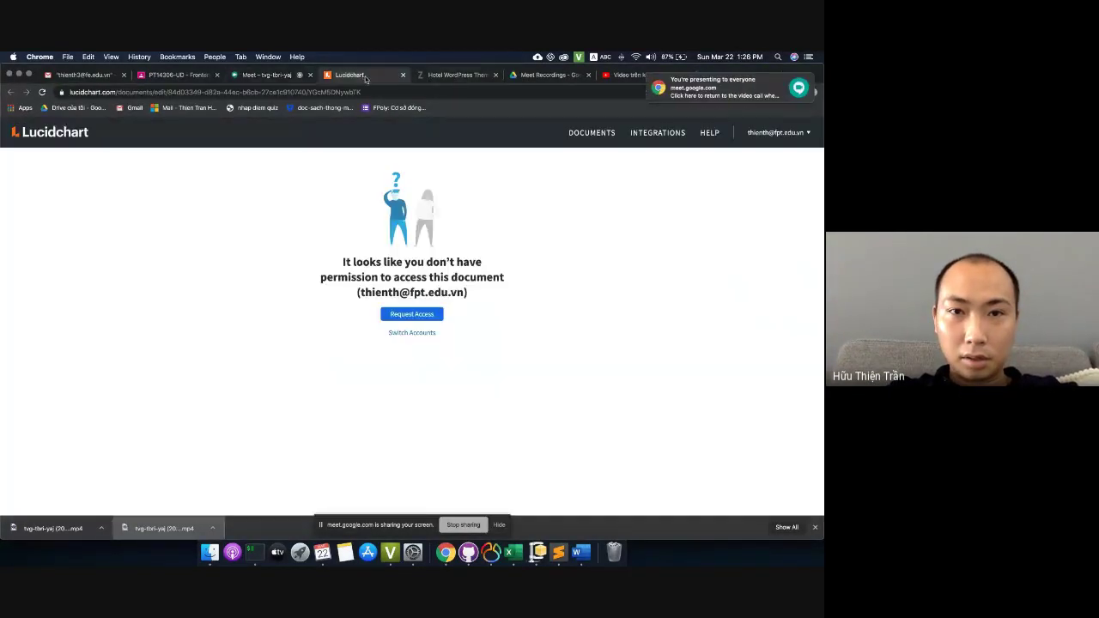
{"action": "left_click", "coordinate": [403, 75]}
{"action": "left_click", "coordinate": [264, 75]}
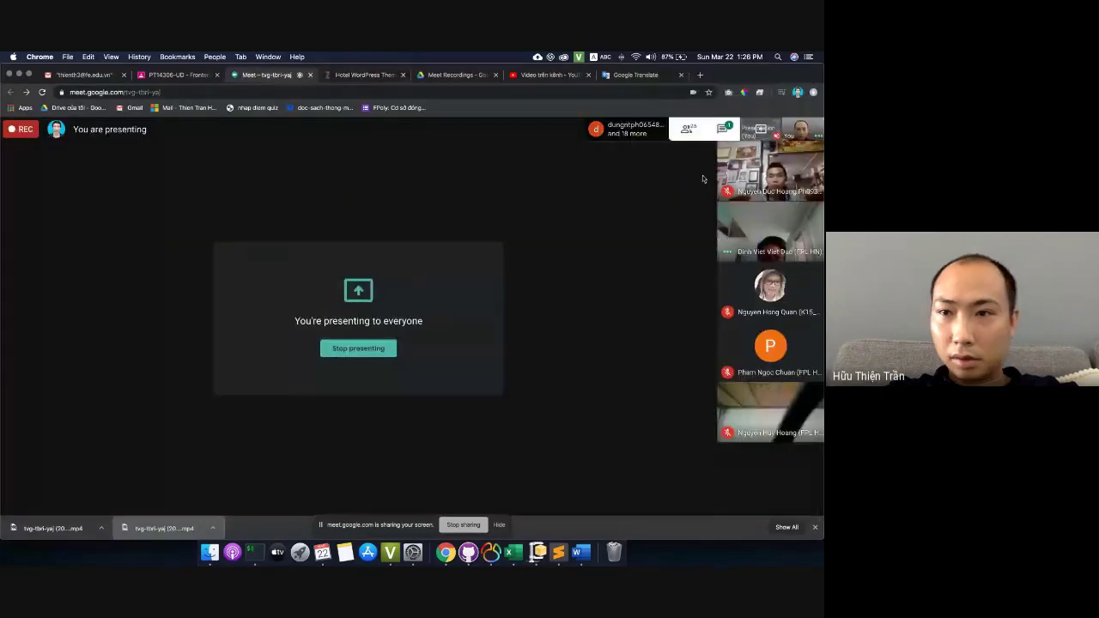
- Open the shared Lucidchart diagram My First Document from the link in the meeting chat
{"action": "left_click", "coordinate": [722, 129]}
{"action": "left_click", "coordinate": [684, 432]}
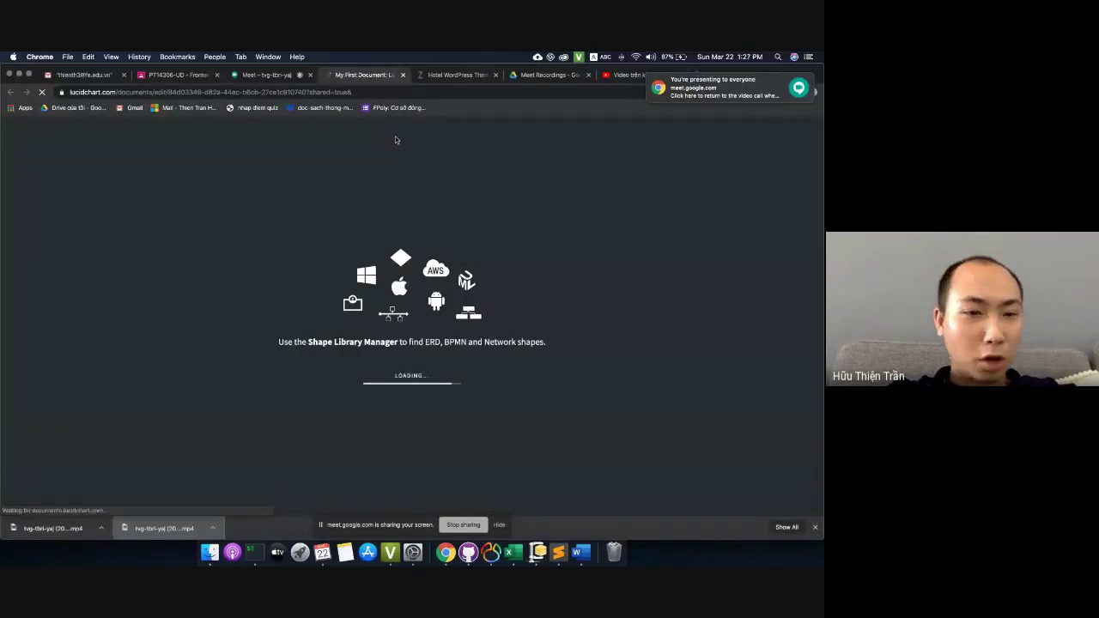
{"action": "left_click", "coordinate": [447, 77]}
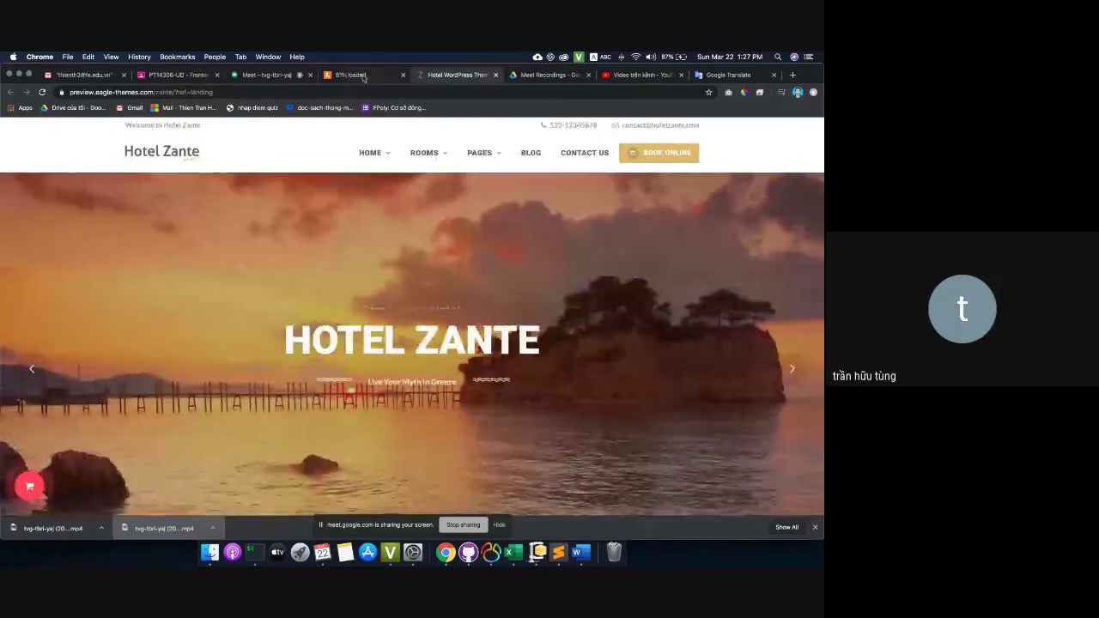
{"action": "left_click", "coordinate": [361, 74]}
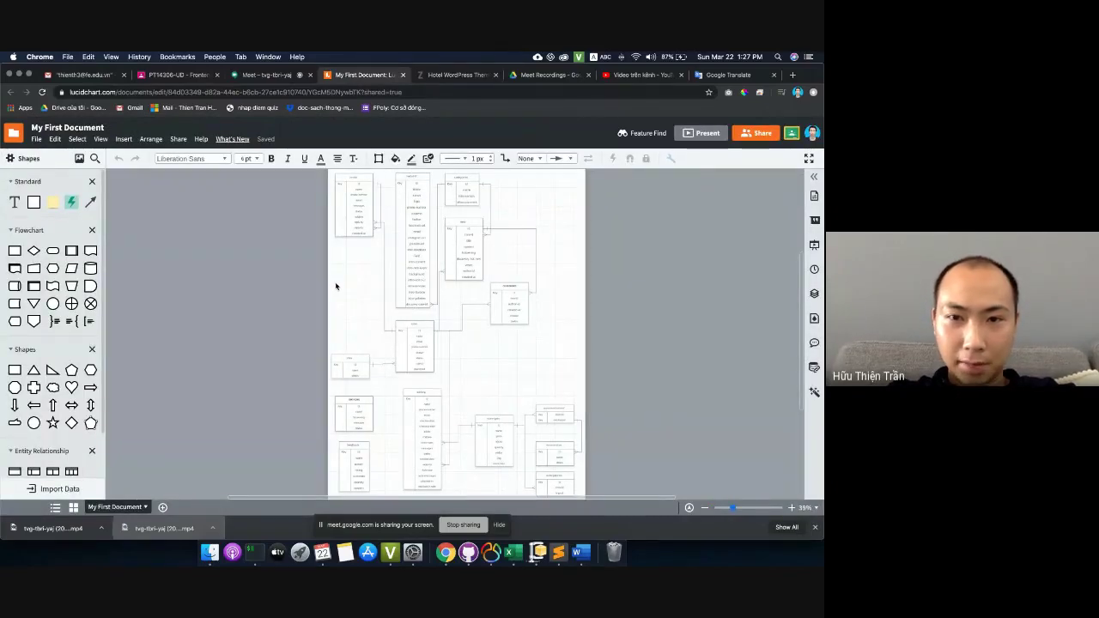
- Move the room-services-xref and room-services tables side by side into the empty area right of the diagram and reroute their connector
{"action": "scroll", "coordinate": [578, 286], "scroll_direction": "up", "scroll_amount": 2}
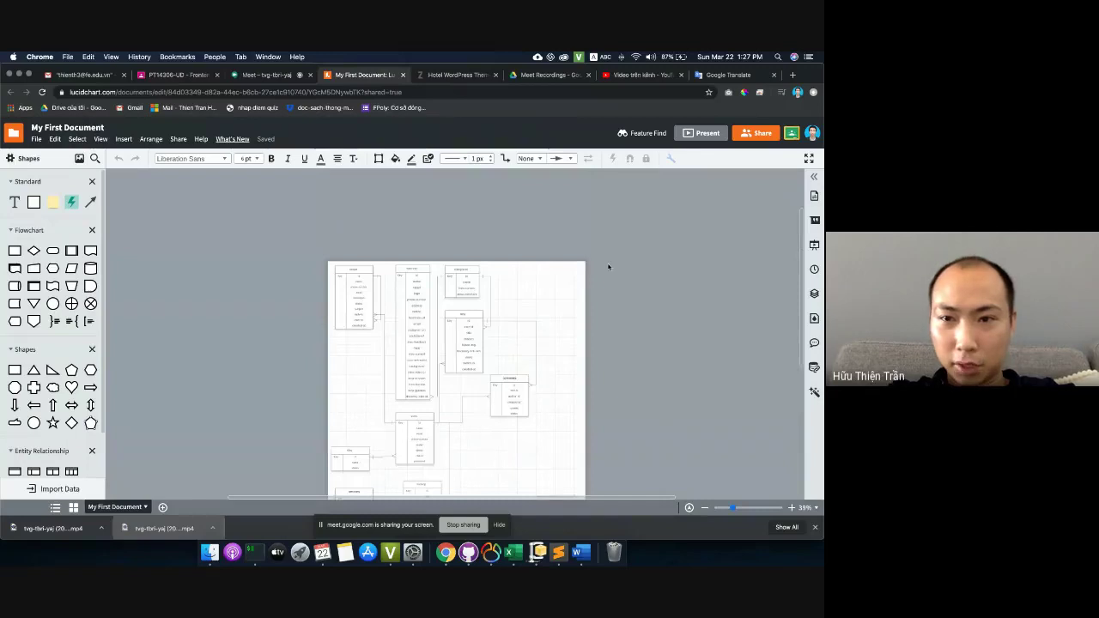
{"action": "scroll", "coordinate": [586, 276], "scroll_direction": "down", "scroll_amount": 4}
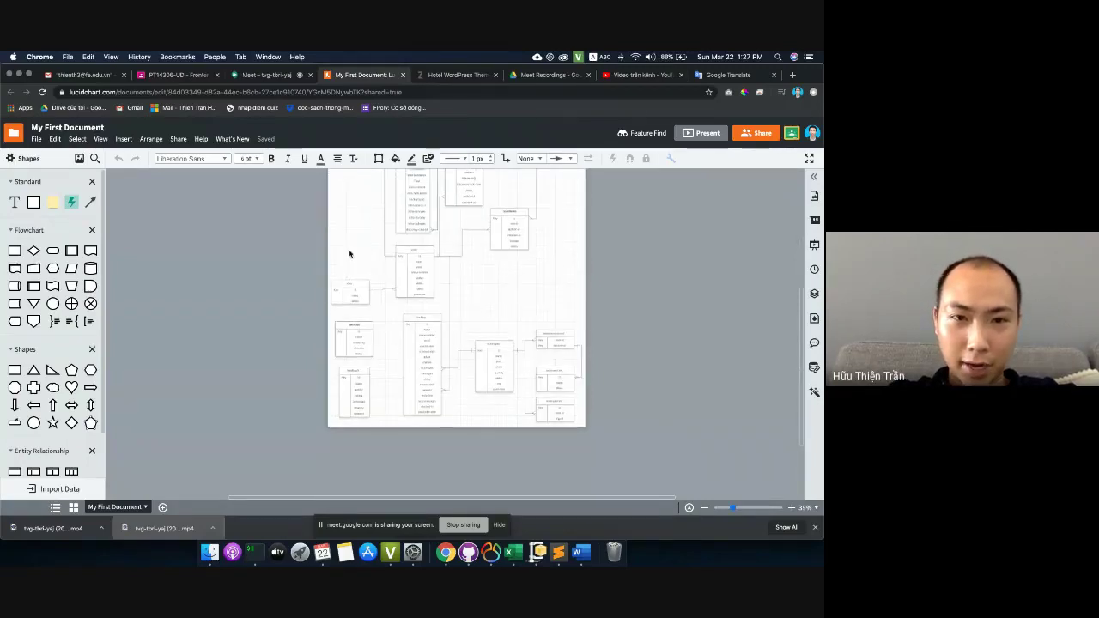
{"action": "scroll", "coordinate": [347, 256], "scroll_direction": "up", "scroll_amount": 4}
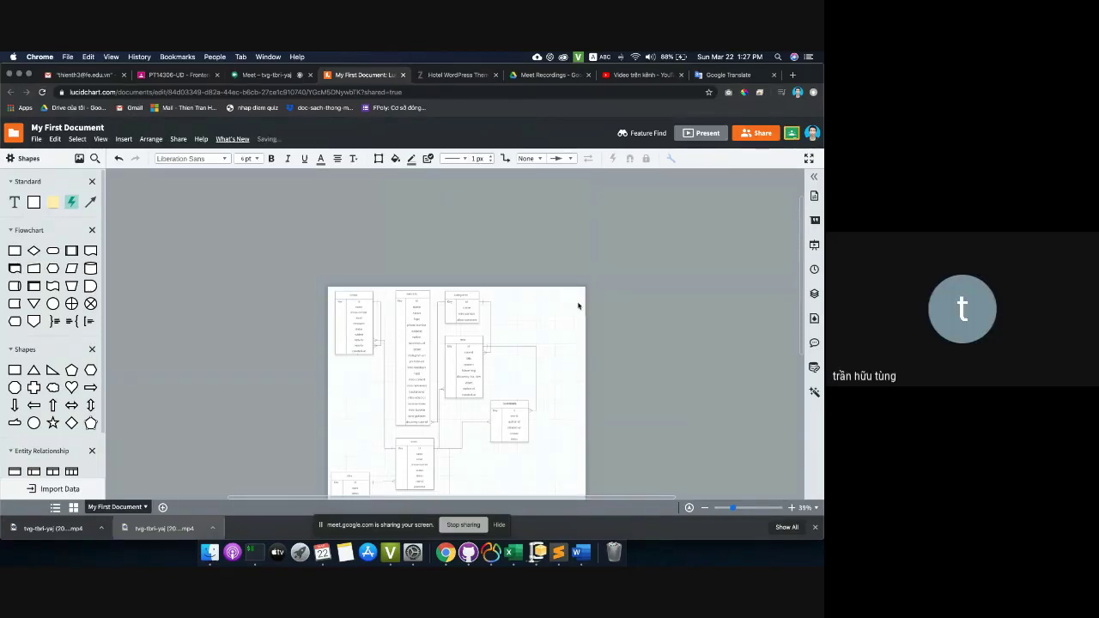
{"action": "scroll", "coordinate": [578, 306], "scroll_direction": "down", "scroll_amount": 2}
{"action": "left_click_drag", "start_coordinate": [579, 270], "coordinate": [607, 311]}
{"action": "scroll", "coordinate": [588, 333], "scroll_direction": "down", "scroll_amount": 3}
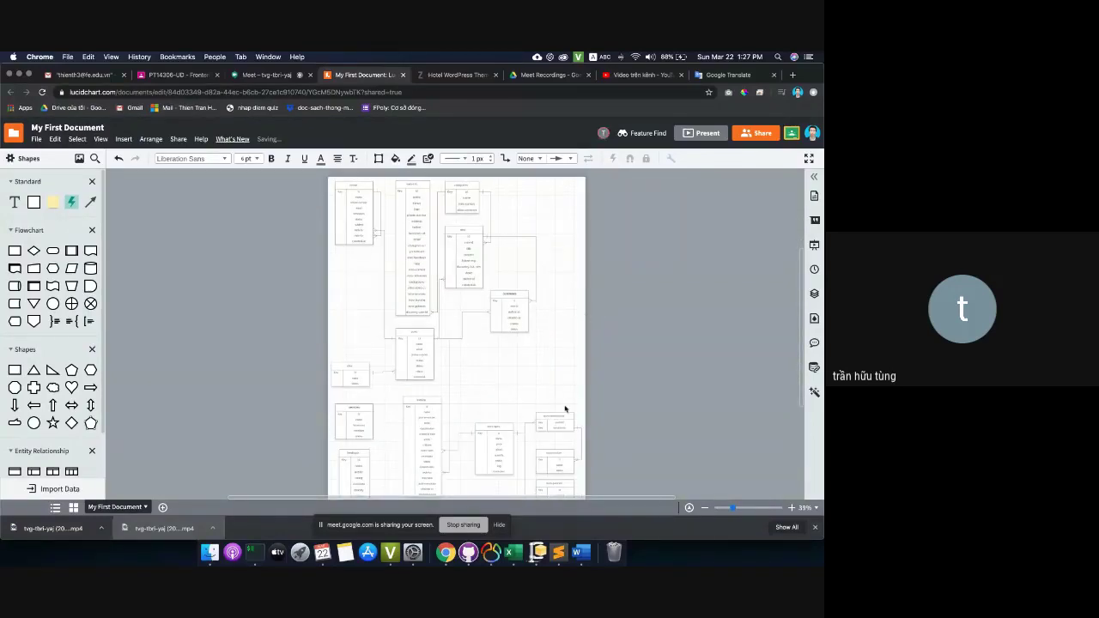
{"action": "left_click_drag", "start_coordinate": [565, 414], "coordinate": [594, 357]}
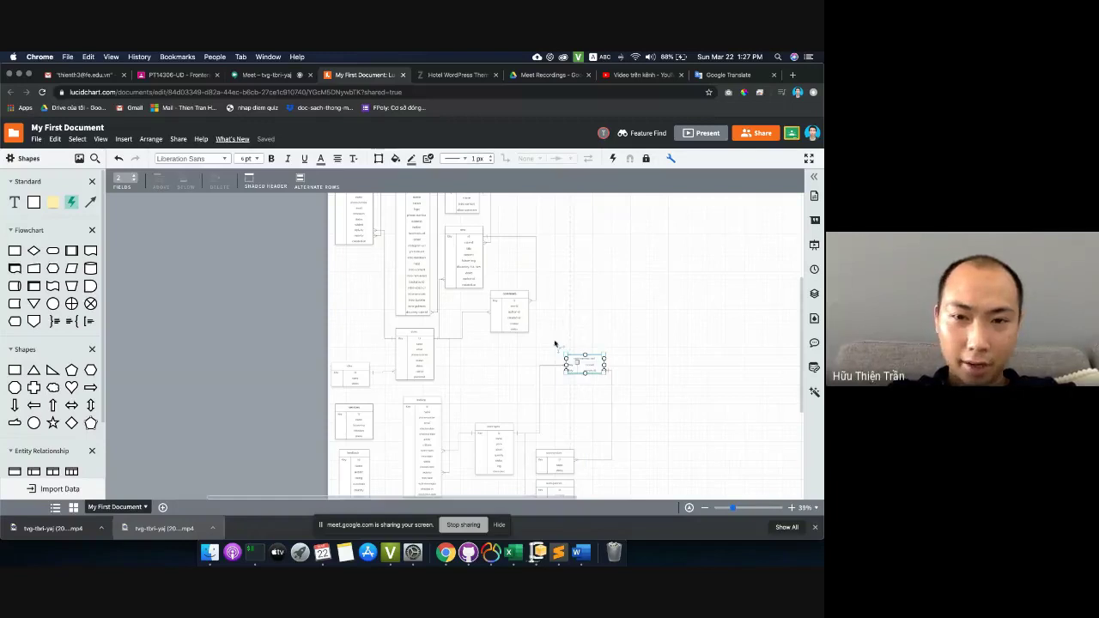
{"action": "left_click", "coordinate": [568, 458], "text": "shift"}
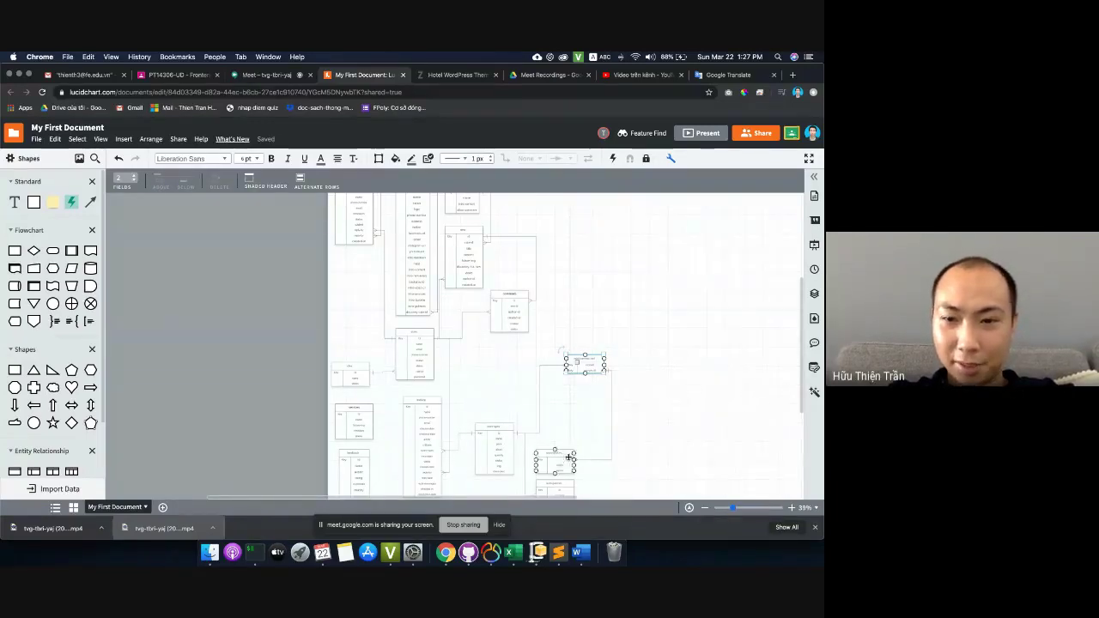
{"action": "left_click_drag", "start_coordinate": [568, 457], "coordinate": [658, 368]}
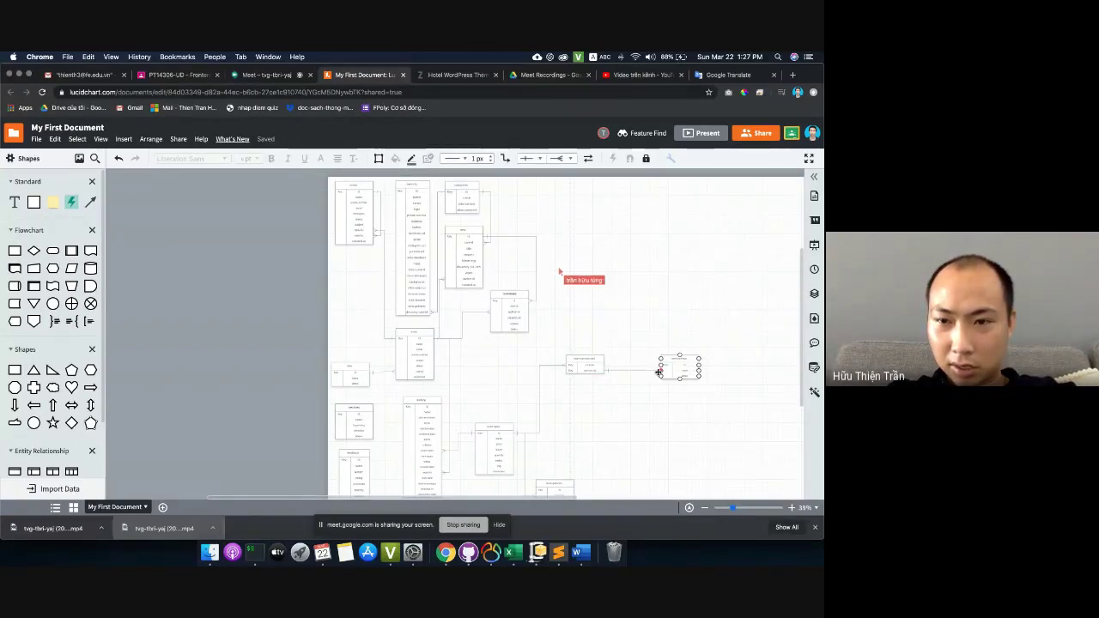
{"action": "left_click", "coordinate": [653, 367]}
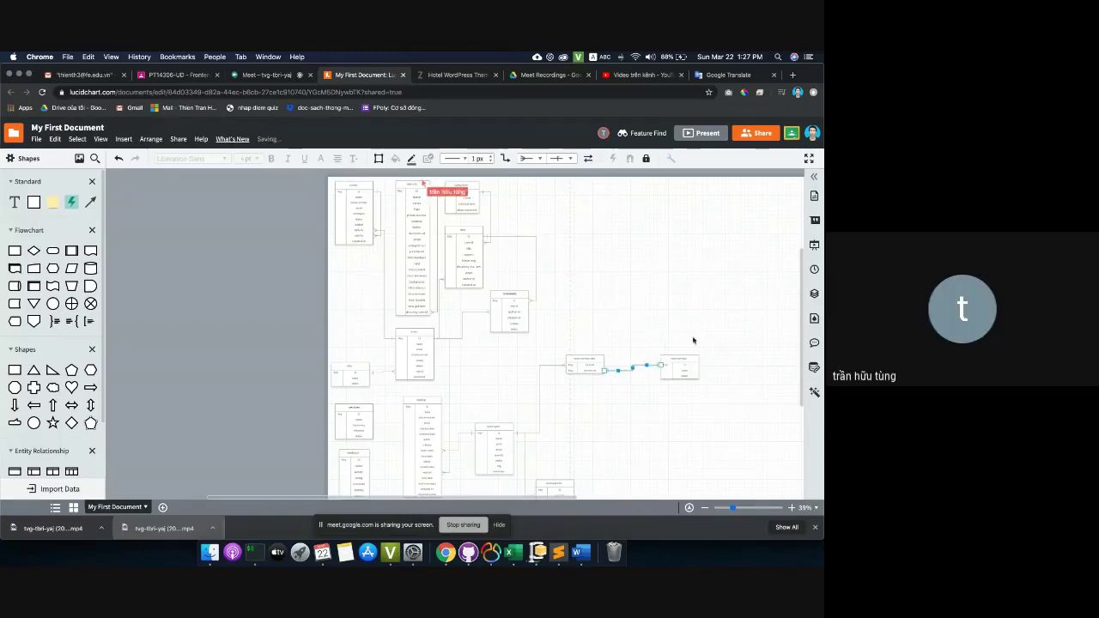
{"action": "left_click", "coordinate": [668, 398]}
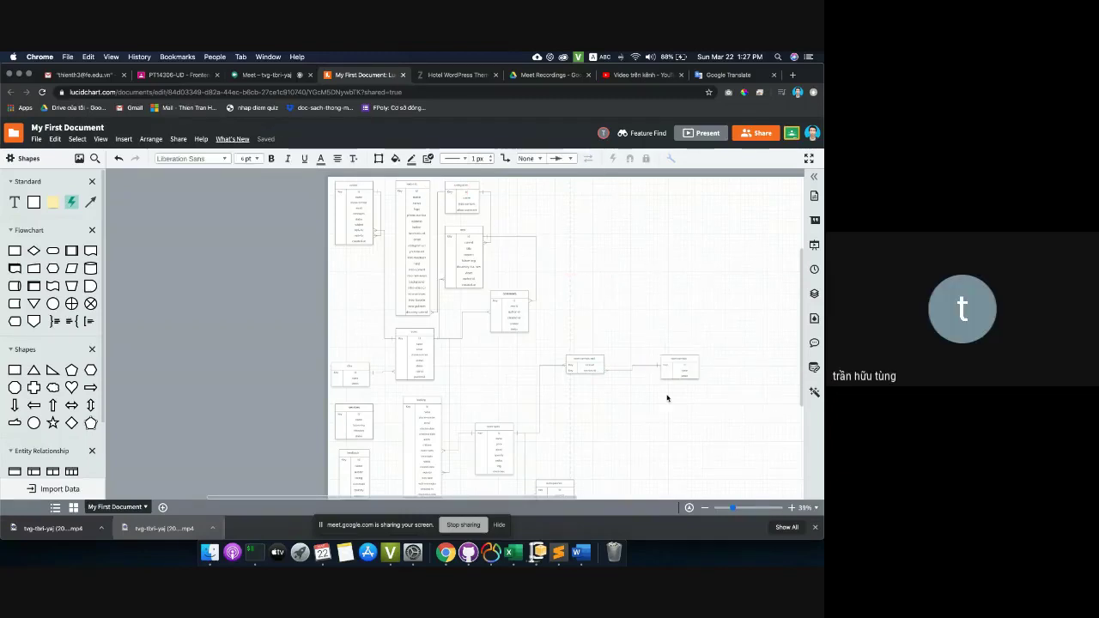
- Change the text colour of every table in the diagram to black
{"action": "left_click", "coordinate": [792, 507]}
{"action": "left_click", "coordinate": [791, 508]}
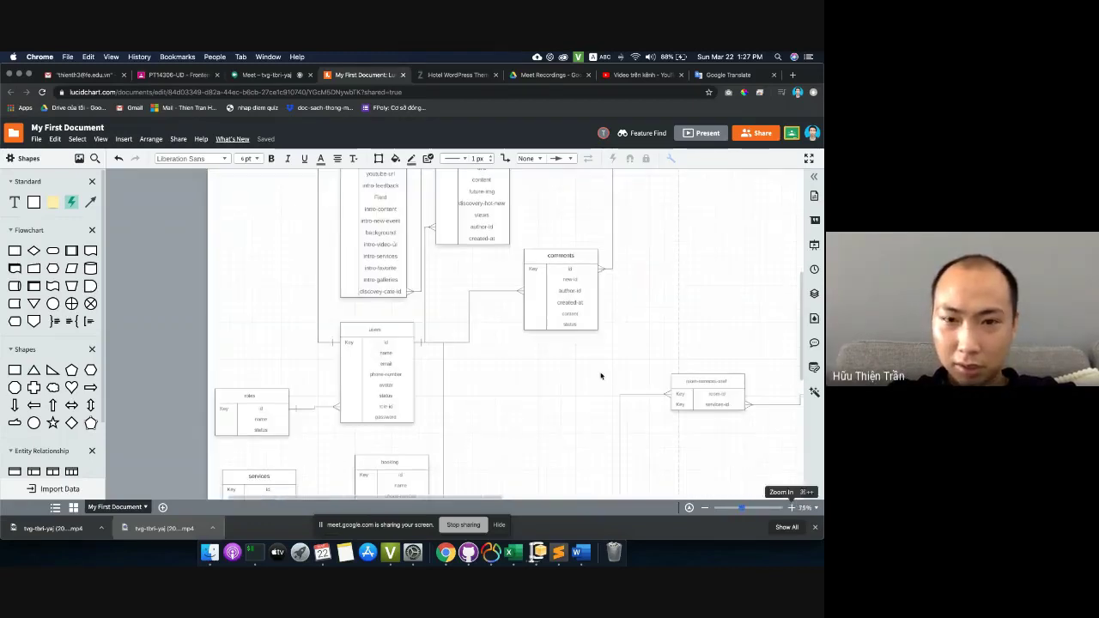
{"action": "left_click_drag", "start_coordinate": [602, 375], "coordinate": [443, 283]}
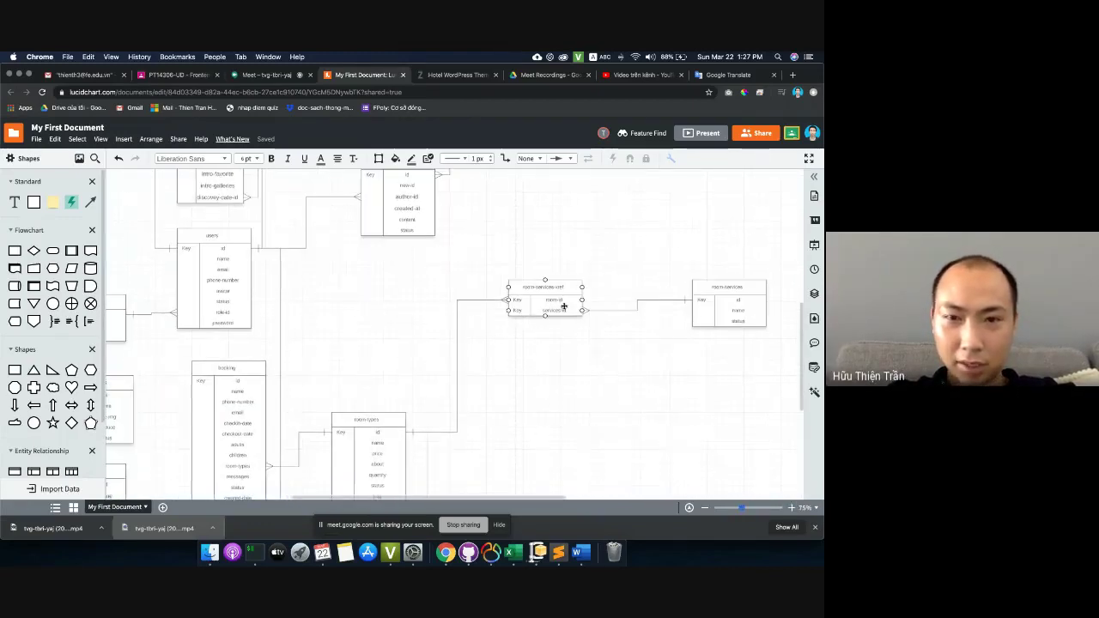
{"action": "key", "text": "super+a"}
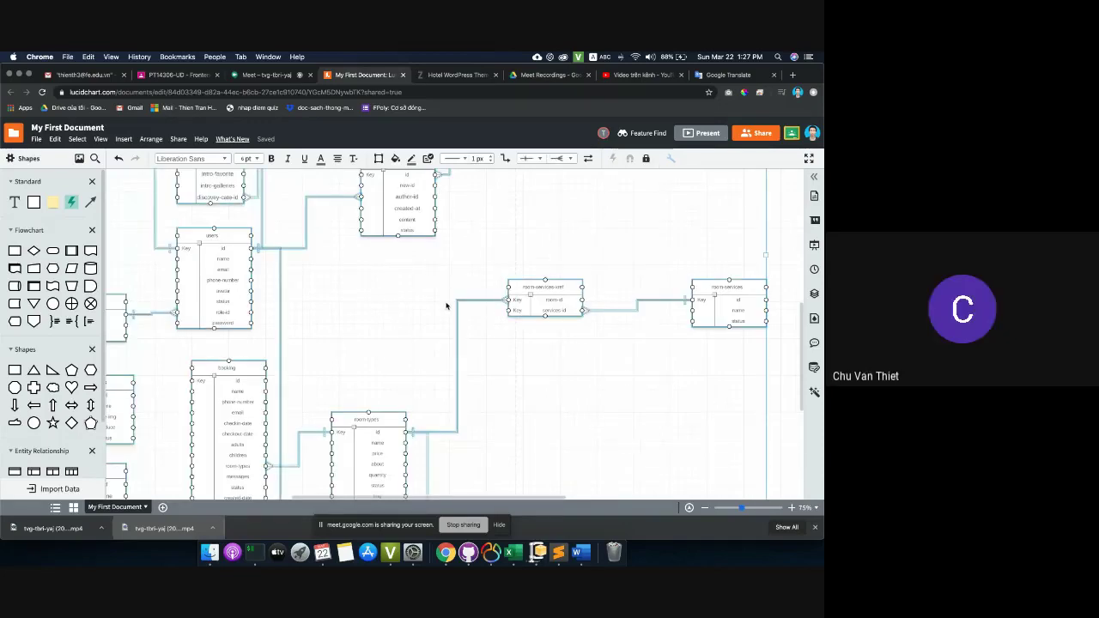
{"action": "left_click", "coordinate": [321, 158]}
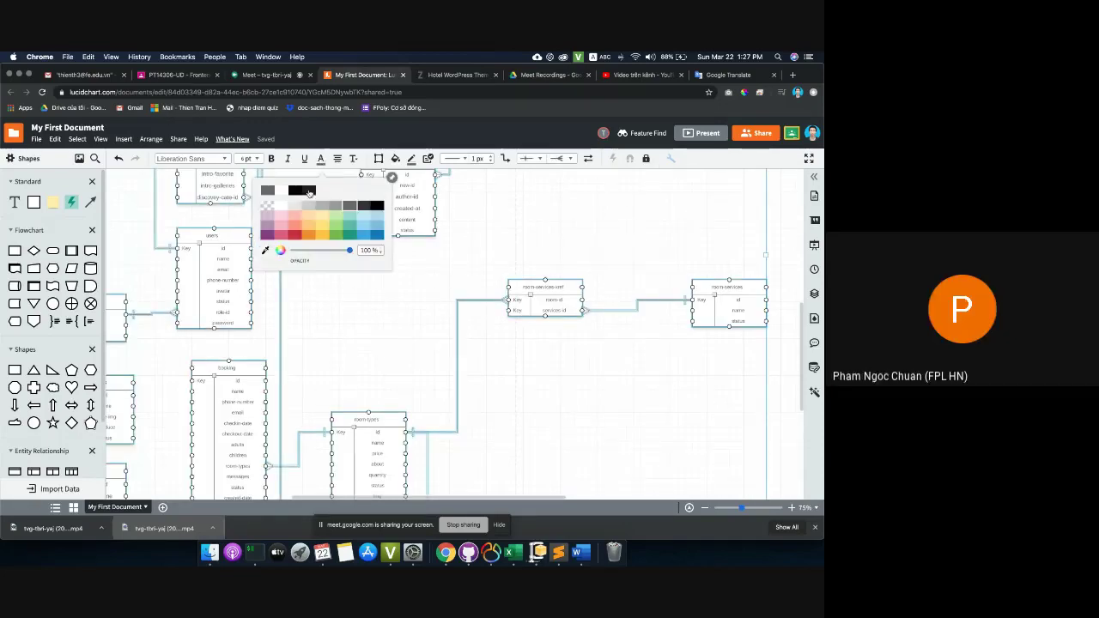
{"action": "left_click", "coordinate": [296, 192]}
{"action": "left_click", "coordinate": [385, 301]}
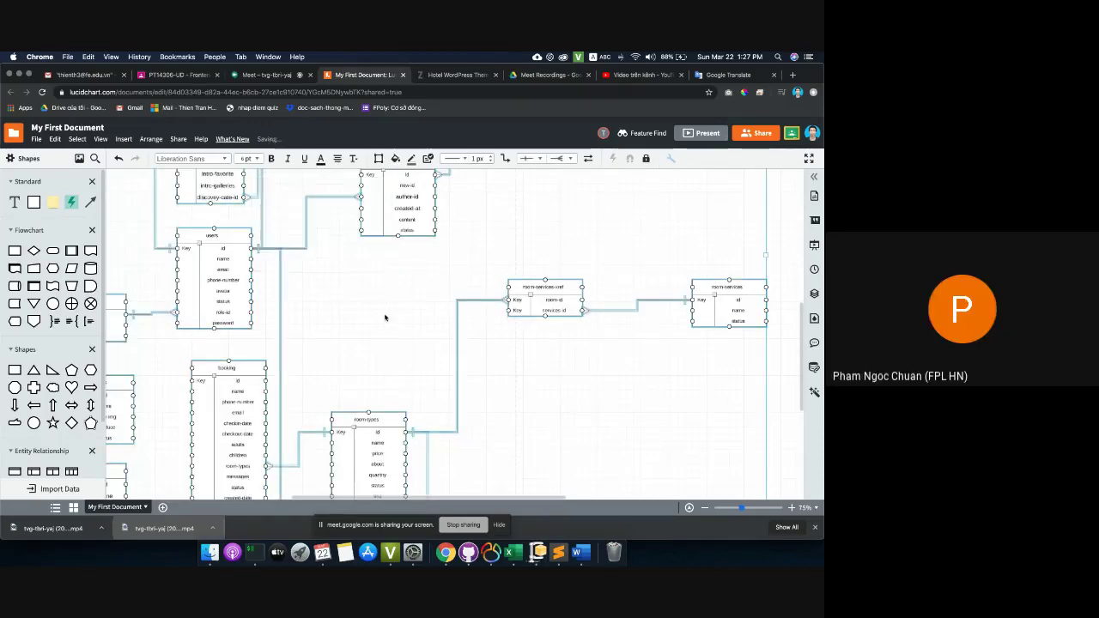
{"action": "left_click", "coordinate": [386, 314]}
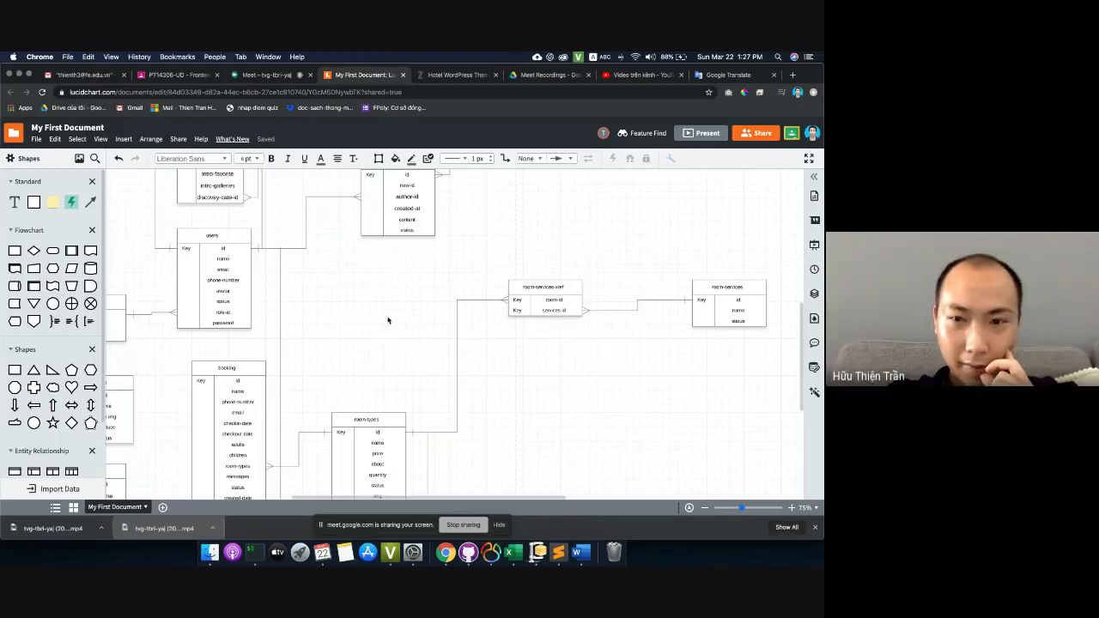
- Move the room-types table beside room-services-xref, and place room-galleries just below room-services-xref with its connector rerouted clear of that table
{"action": "left_click_drag", "start_coordinate": [378, 418], "coordinate": [434, 309]}
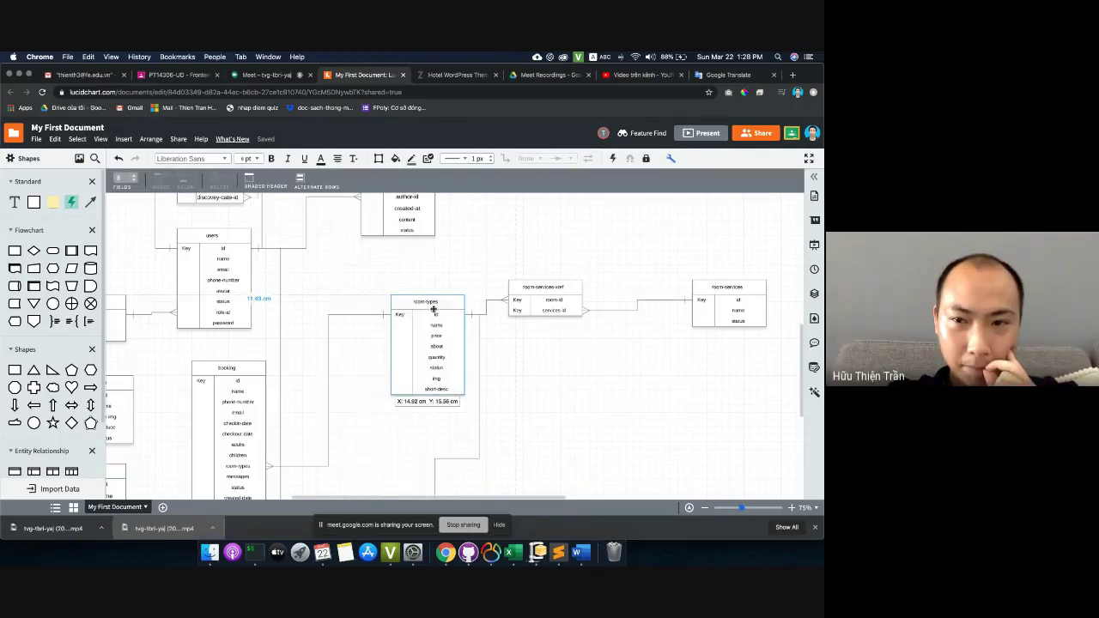
{"action": "scroll", "coordinate": [549, 377], "scroll_direction": "down", "scroll_amount": 3}
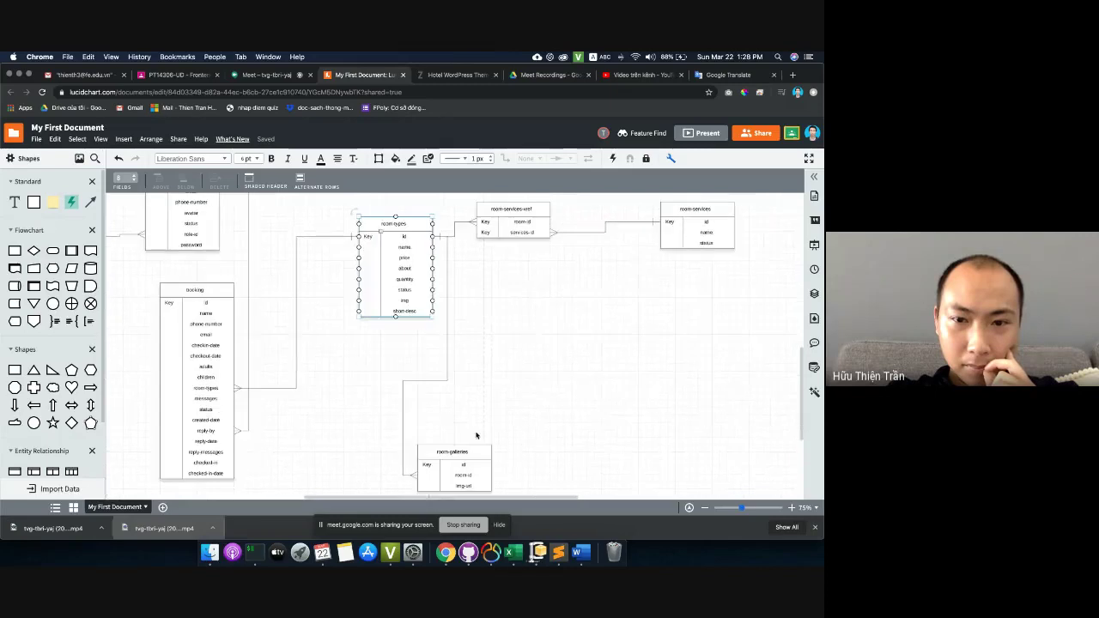
{"action": "left_click_drag", "start_coordinate": [477, 438], "coordinate": [594, 256]}
{"action": "left_click", "coordinate": [468, 241]}
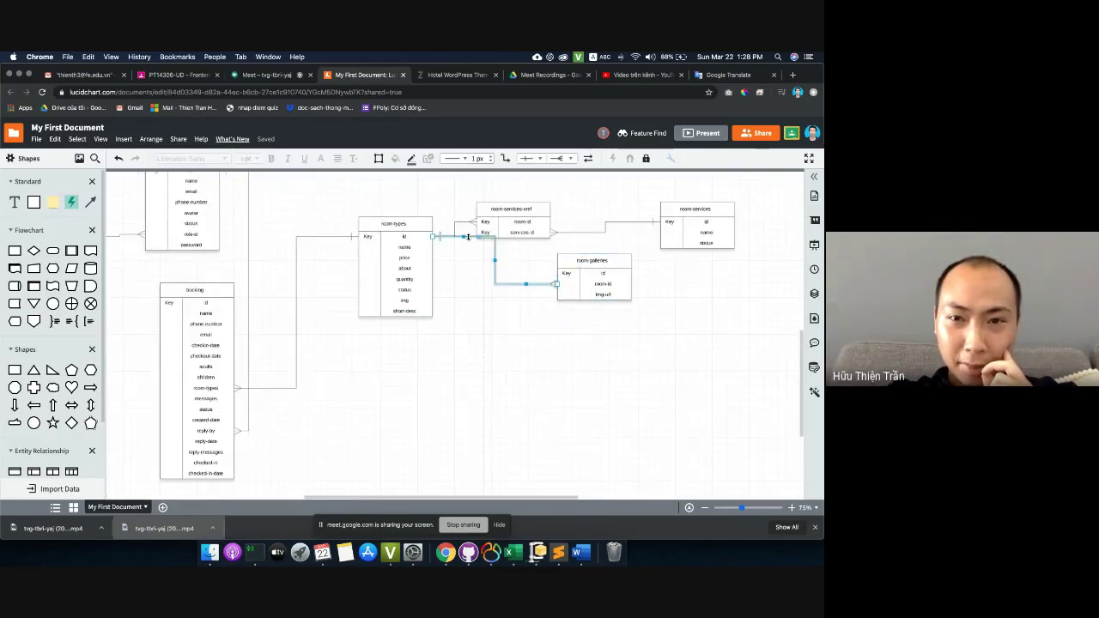
{"action": "left_click_drag", "start_coordinate": [467, 256], "coordinate": [473, 284]}
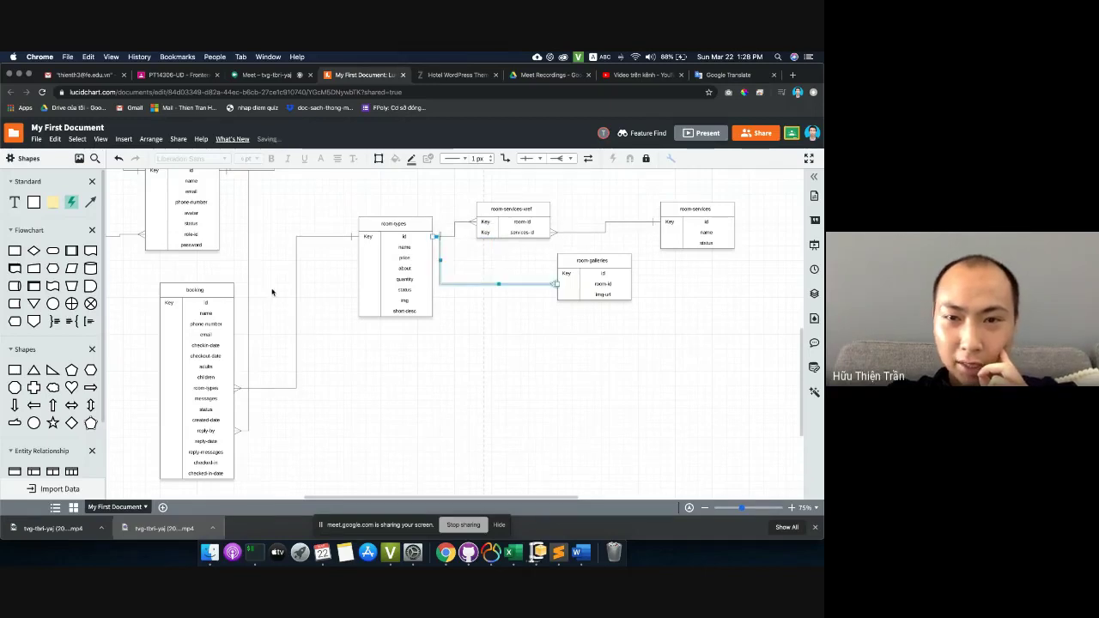
- Move the booking table right, closer to the room-types table
{"action": "scroll", "coordinate": [283, 243], "scroll_direction": "left", "scroll_amount": 3}
{"action": "left_click", "coordinate": [270, 291]}
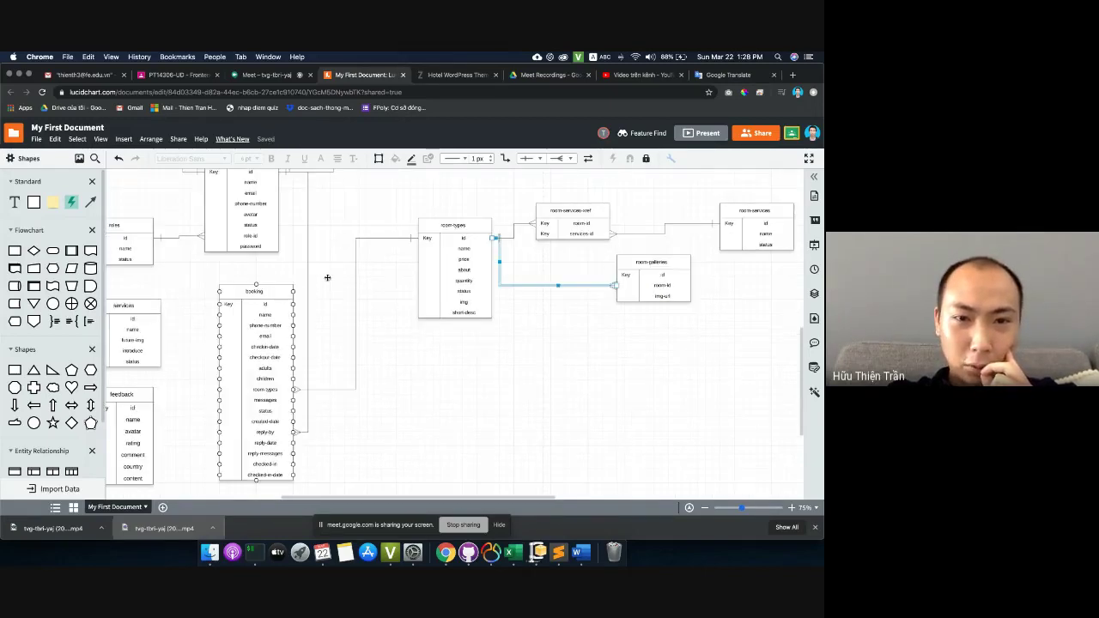
{"action": "left_click_drag", "start_coordinate": [327, 277], "coordinate": [335, 275]}
{"action": "scroll", "coordinate": [370, 273], "scroll_direction": "up", "scroll_amount": 1}
{"action": "scroll", "coordinate": [369, 272], "scroll_direction": "left", "scroll_amount": 1}
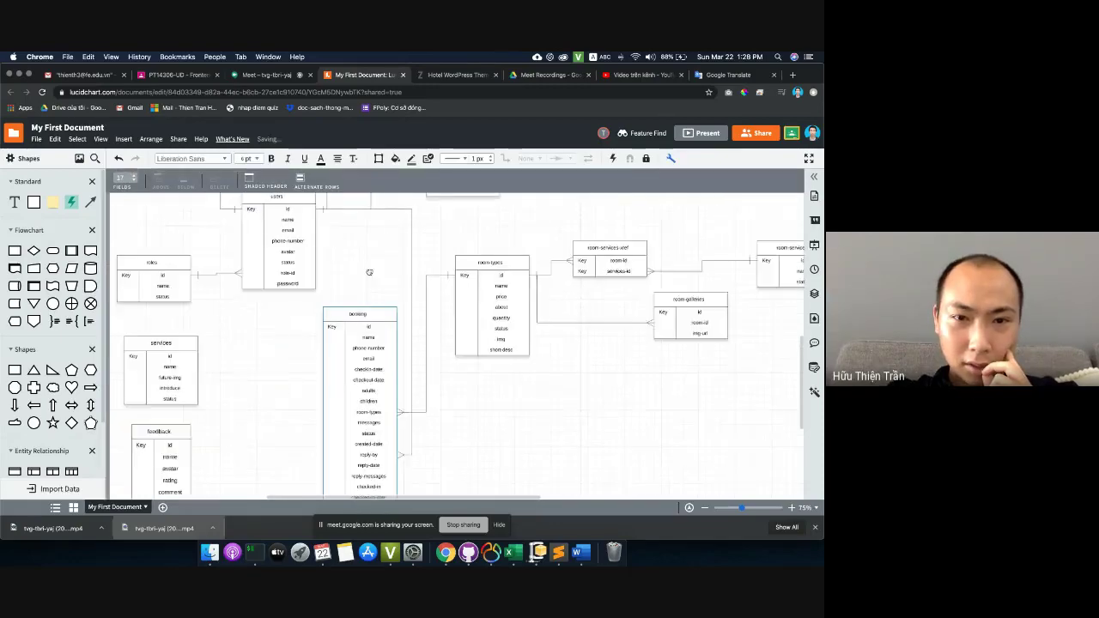
- Move the categories table right along the page's upper edge to about X 16.51 cm, Y 0.39 cm
{"action": "scroll", "coordinate": [369, 273], "scroll_direction": "left", "scroll_amount": 2}
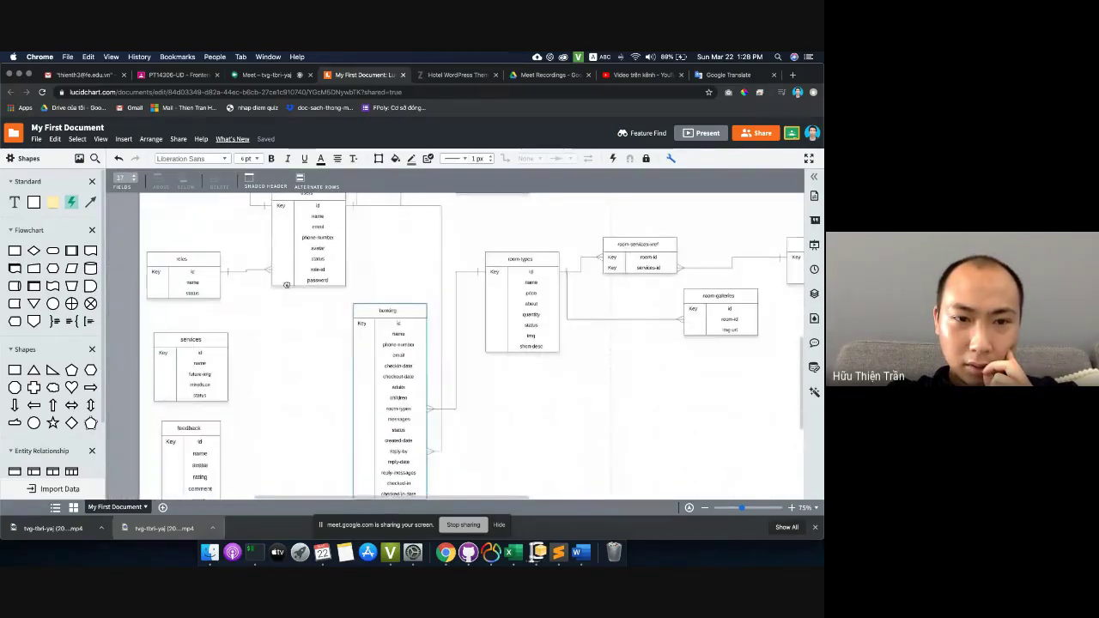
{"action": "scroll", "coordinate": [370, 277], "scroll_direction": "up", "scroll_amount": 10}
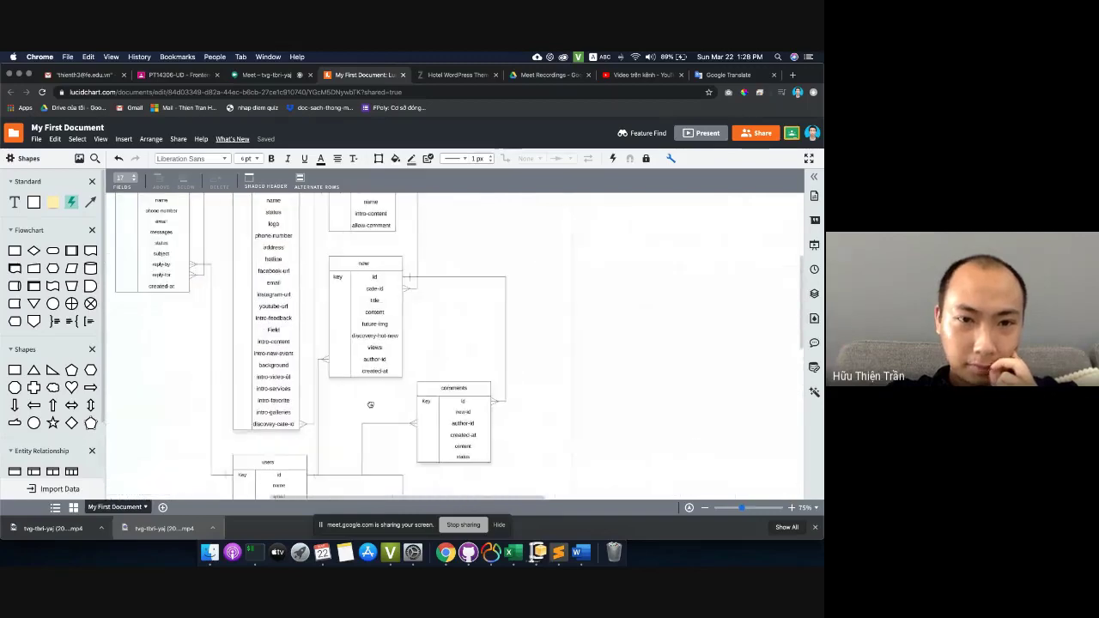
{"action": "left_click_drag", "start_coordinate": [372, 268], "coordinate": [527, 268]}
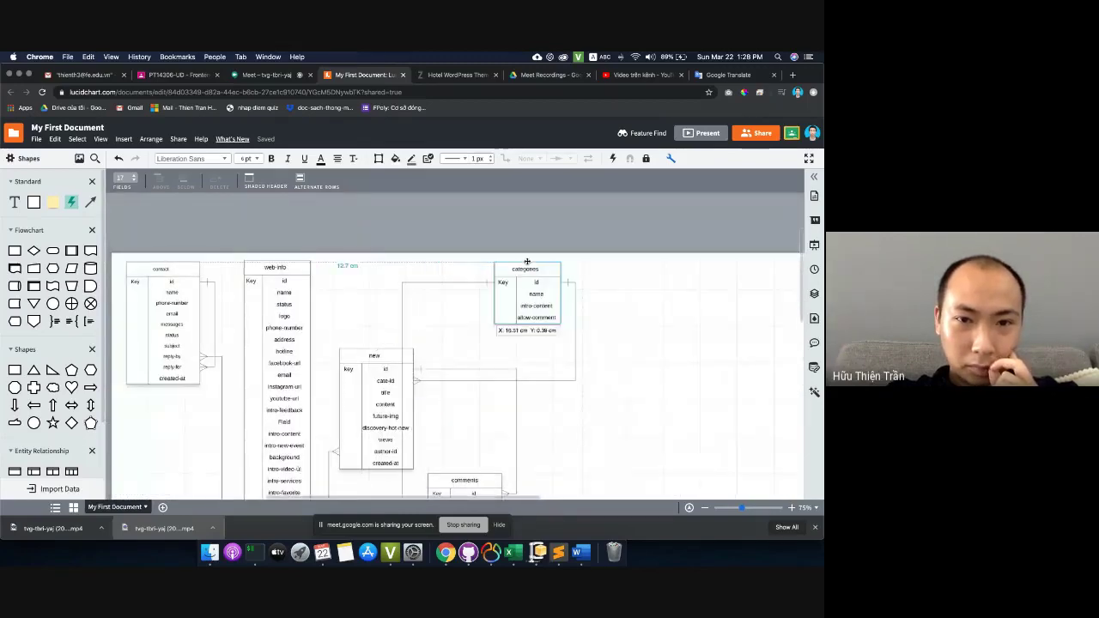
- Move the new table right, just below categories, and reroute its connector to users clear of the comments table
{"action": "left_click_drag", "start_coordinate": [374, 359], "coordinate": [610, 359]}
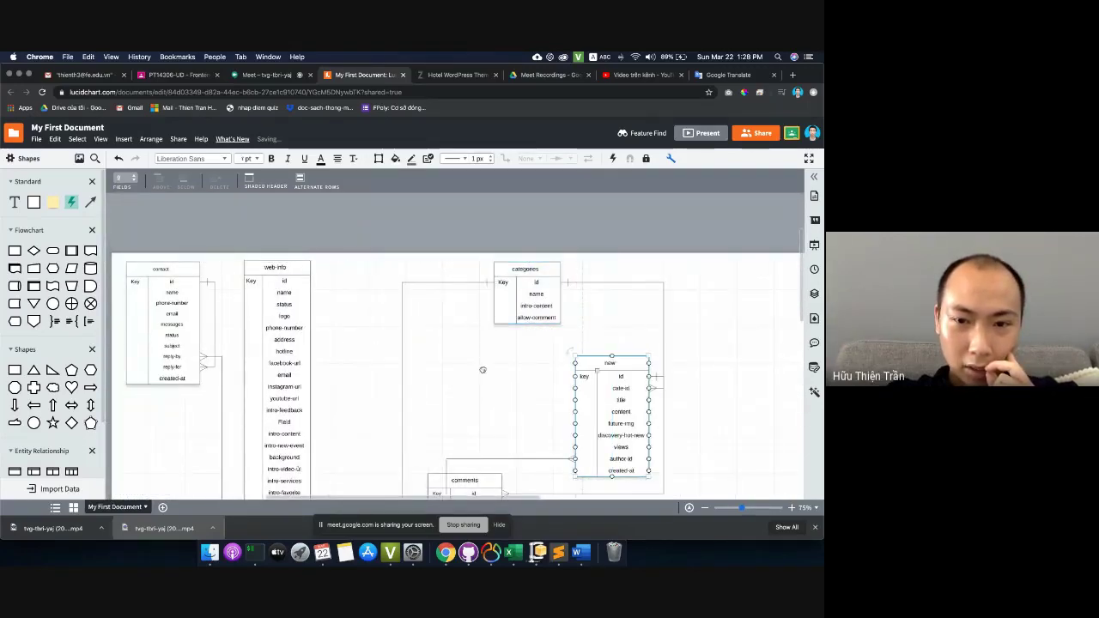
{"action": "scroll", "coordinate": [483, 370], "scroll_direction": "down", "scroll_amount": 3}
{"action": "left_click", "coordinate": [456, 387]}
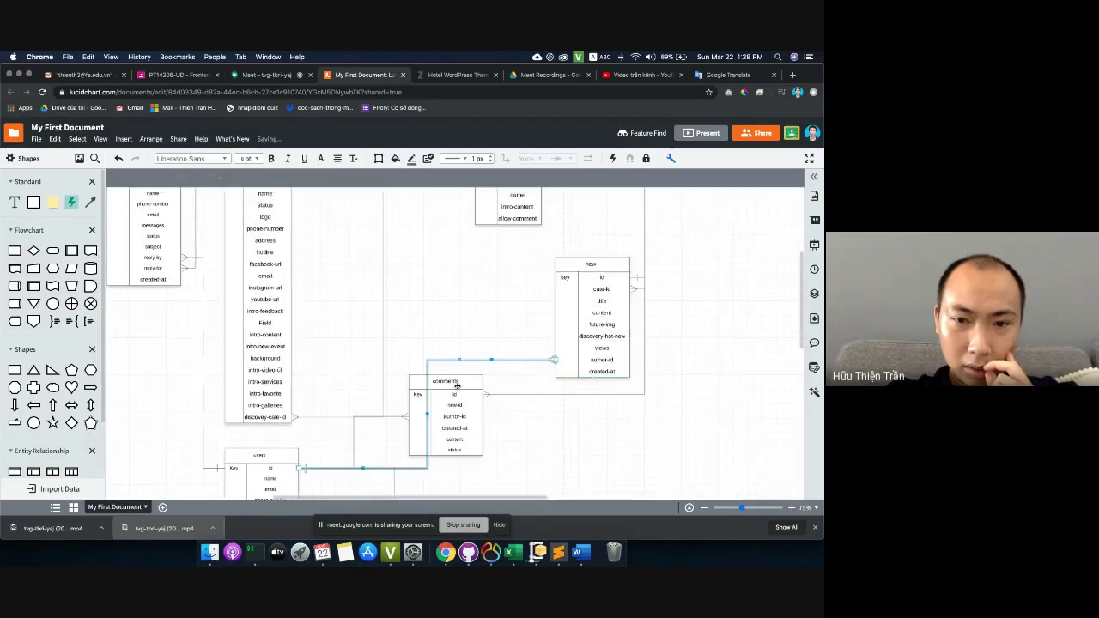
{"action": "left_click_drag", "start_coordinate": [427, 415], "coordinate": [526, 418]}
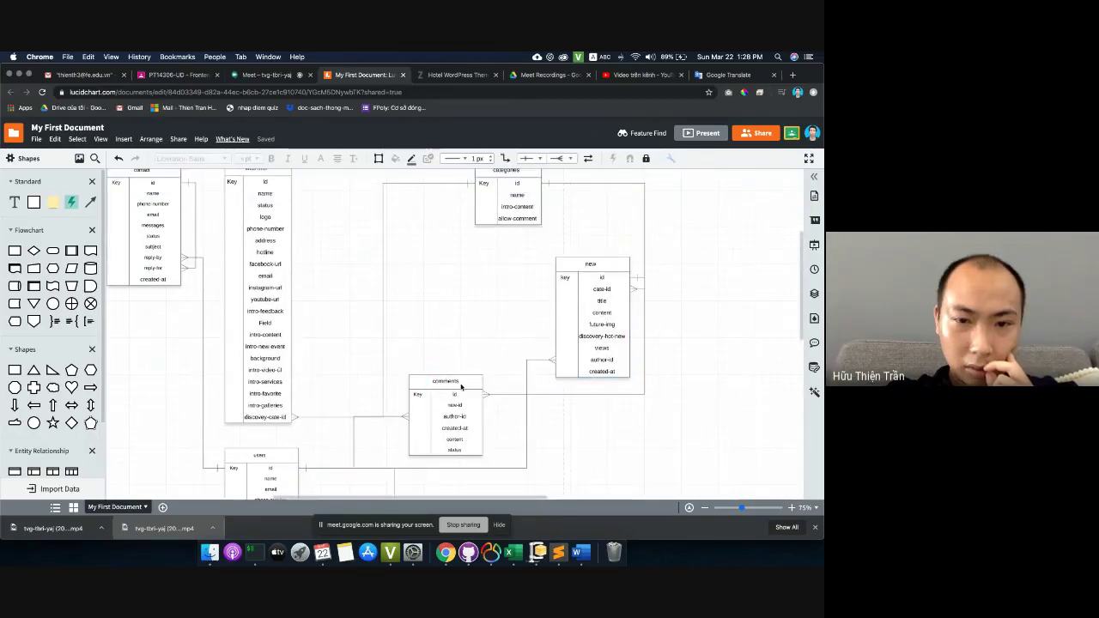
{"action": "left_click_drag", "start_coordinate": [343, 253], "coordinate": [401, 298]}
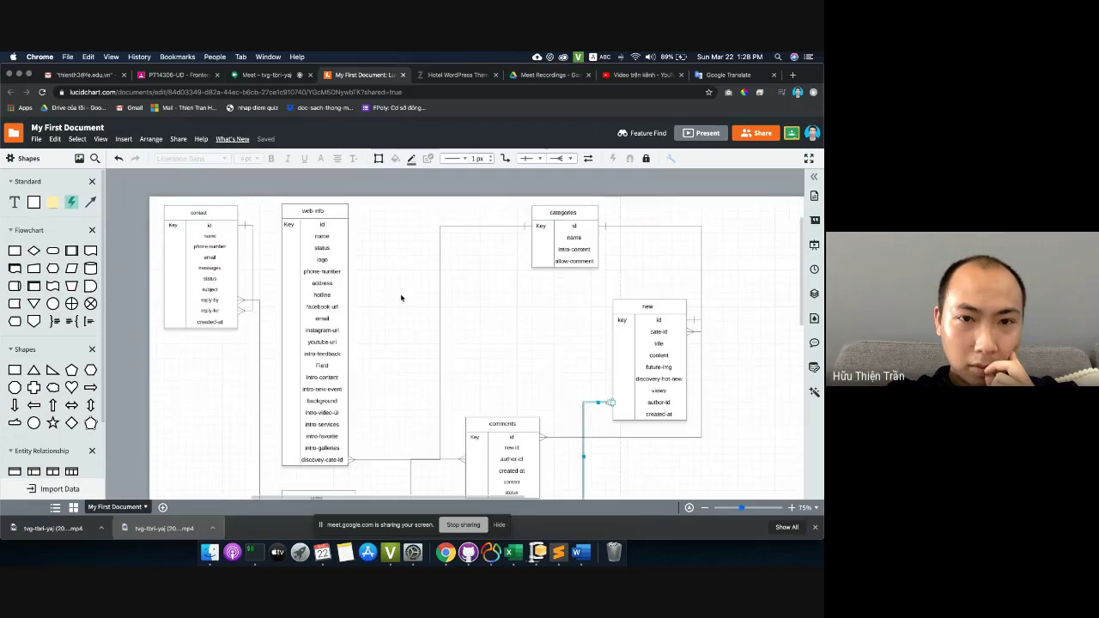
- Align the text of every table in the diagram to the top left of its cells
{"action": "left_click", "coordinate": [328, 222]}
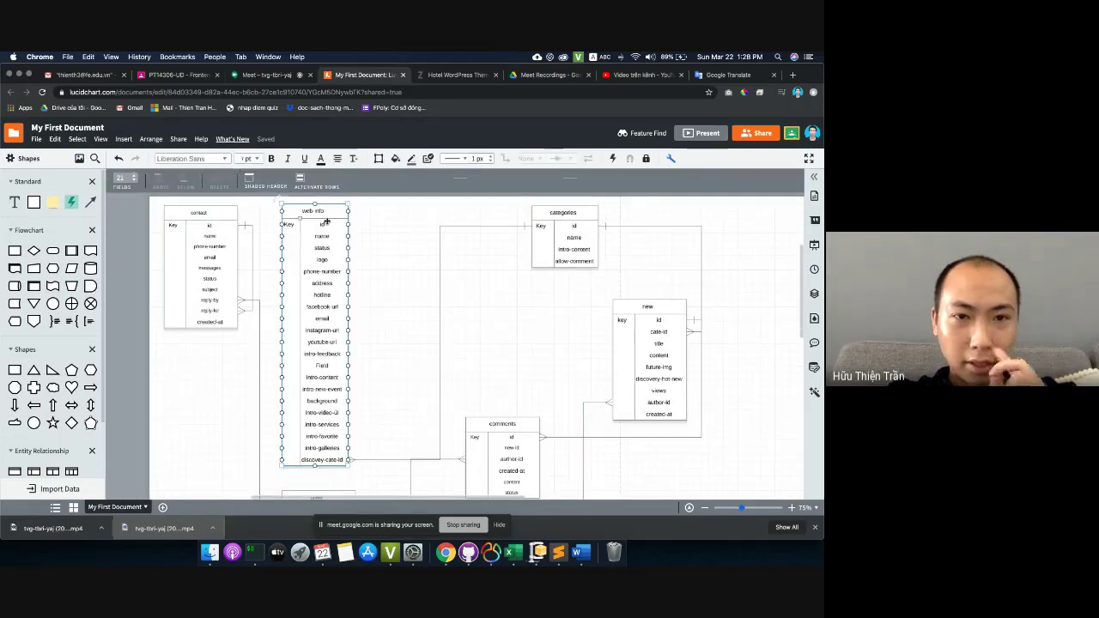
{"action": "key", "text": "super+a"}
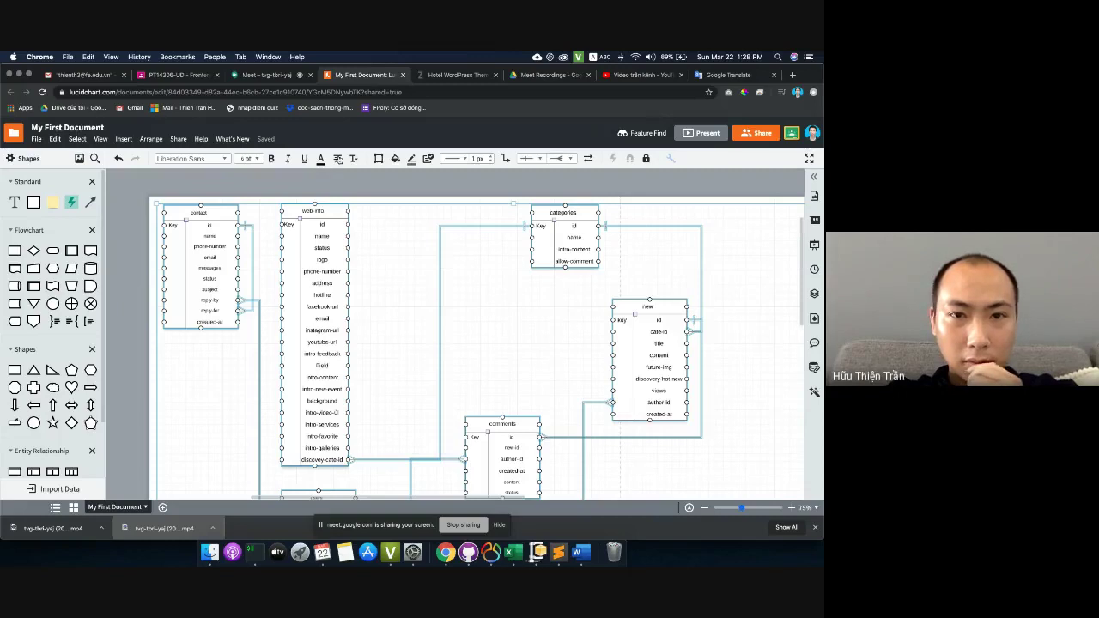
{"action": "left_click", "coordinate": [338, 159]}
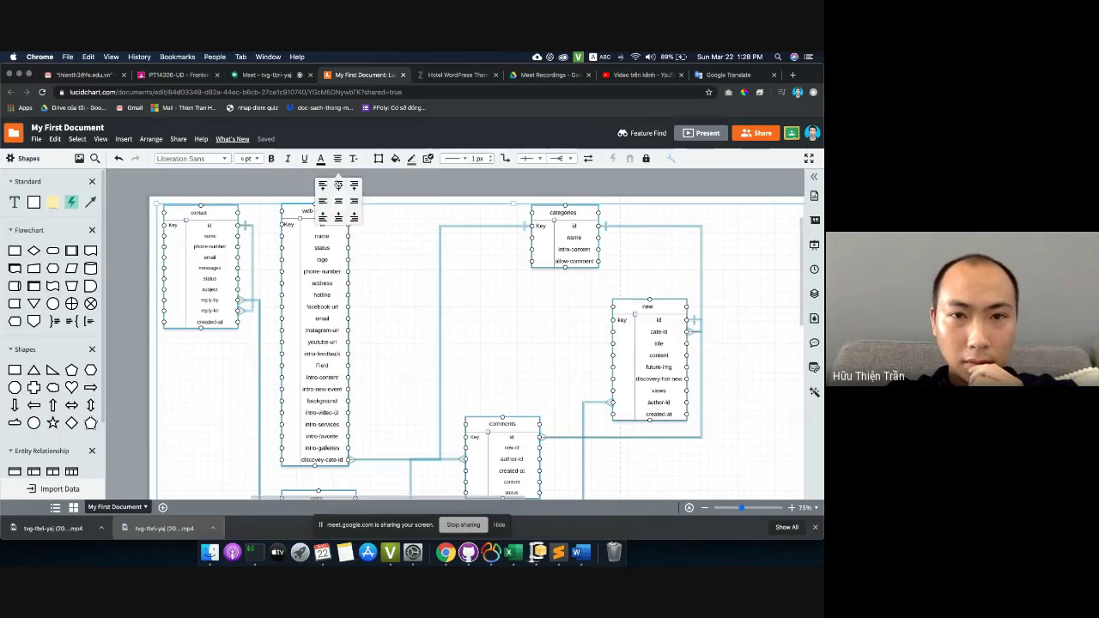
{"action": "left_click", "coordinate": [381, 241]}
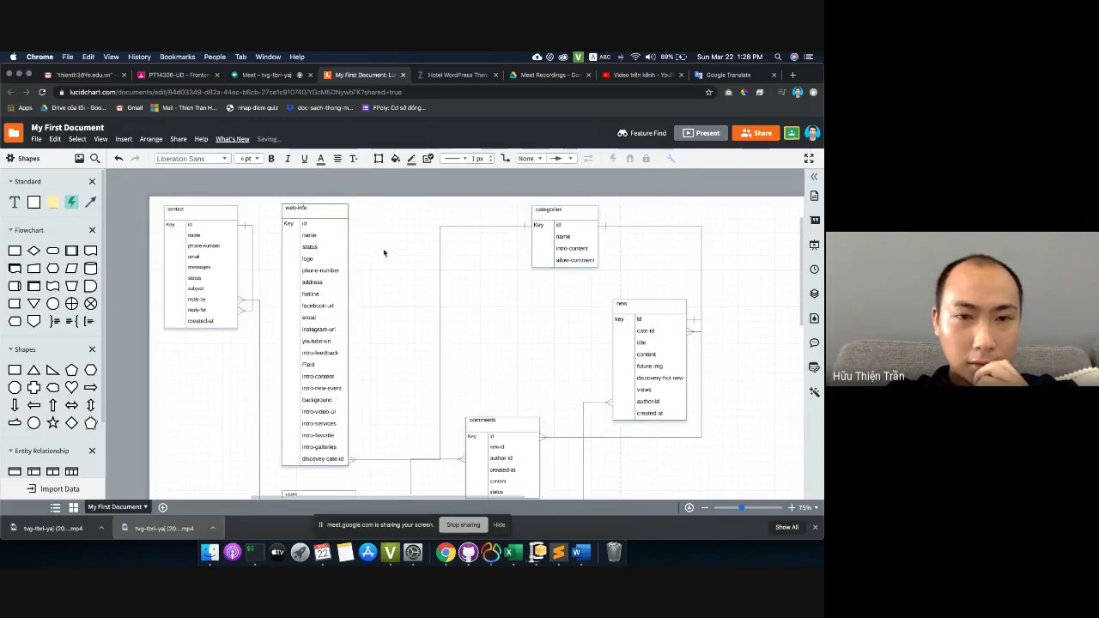
- Correct the web-info table's misspelled video field to intro-video-url
{"action": "left_click", "coordinate": [339, 215]}
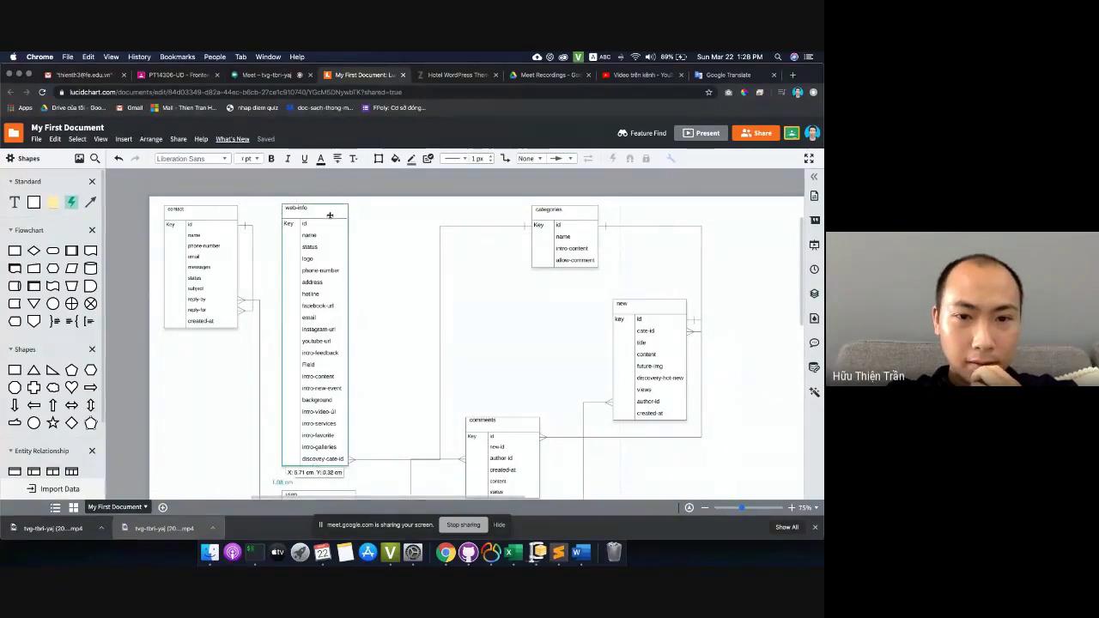
{"action": "left_click", "coordinate": [339, 411]}
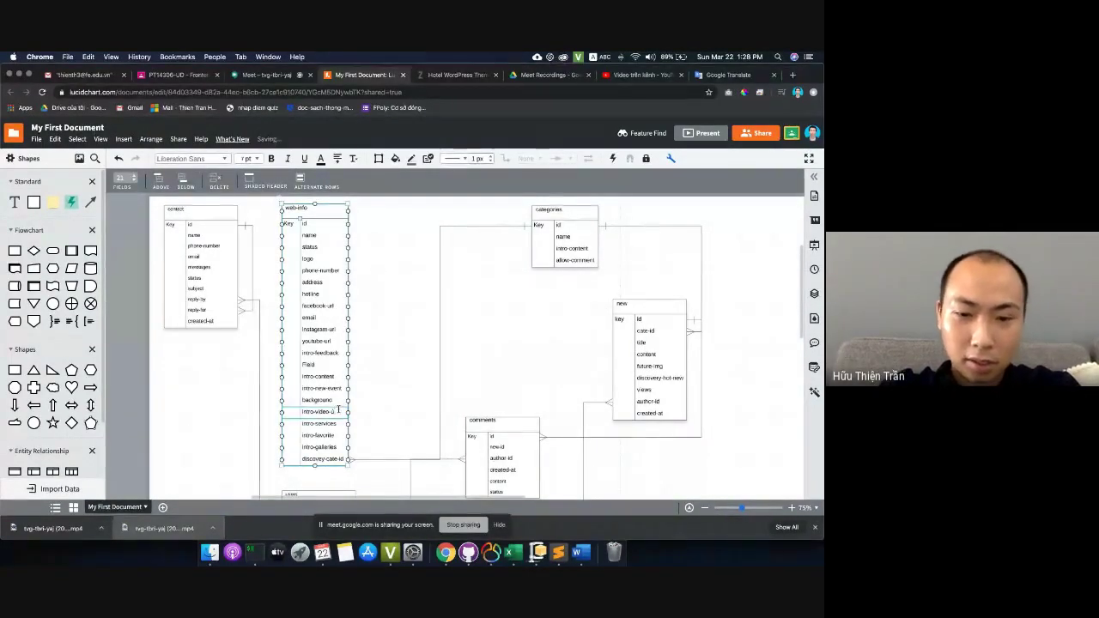
{"action": "key", "text": "BackSpace"}
{"action": "key", "text": "BackSpace"}
{"action": "key", "text": "BackSpace"}
{"action": "key", "text": "BackSpace"}
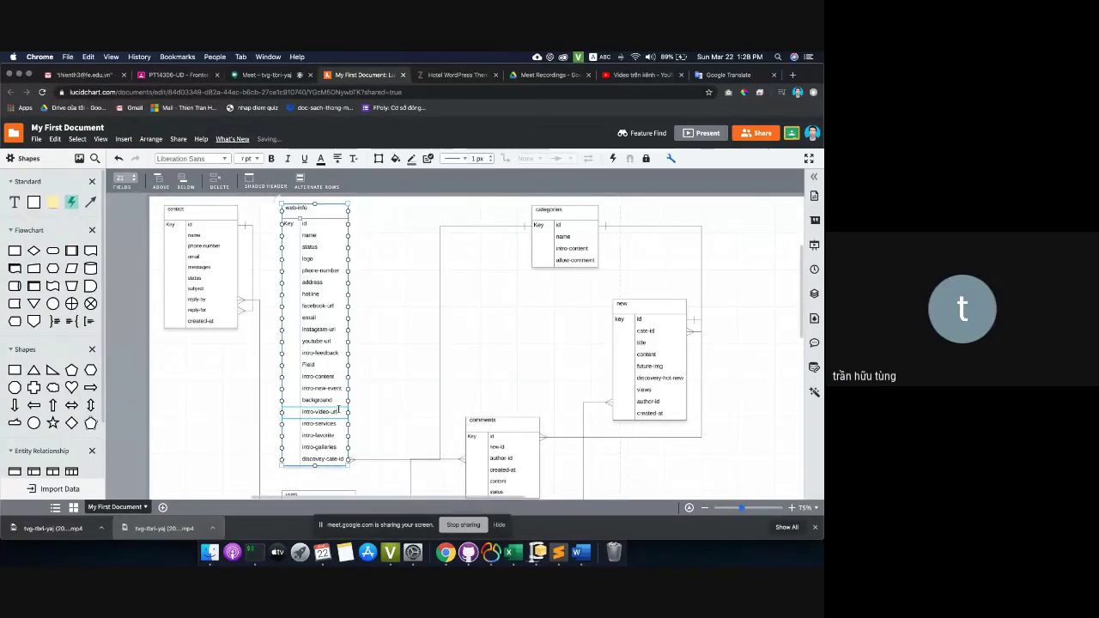
{"action": "key", "text": "Escape"}
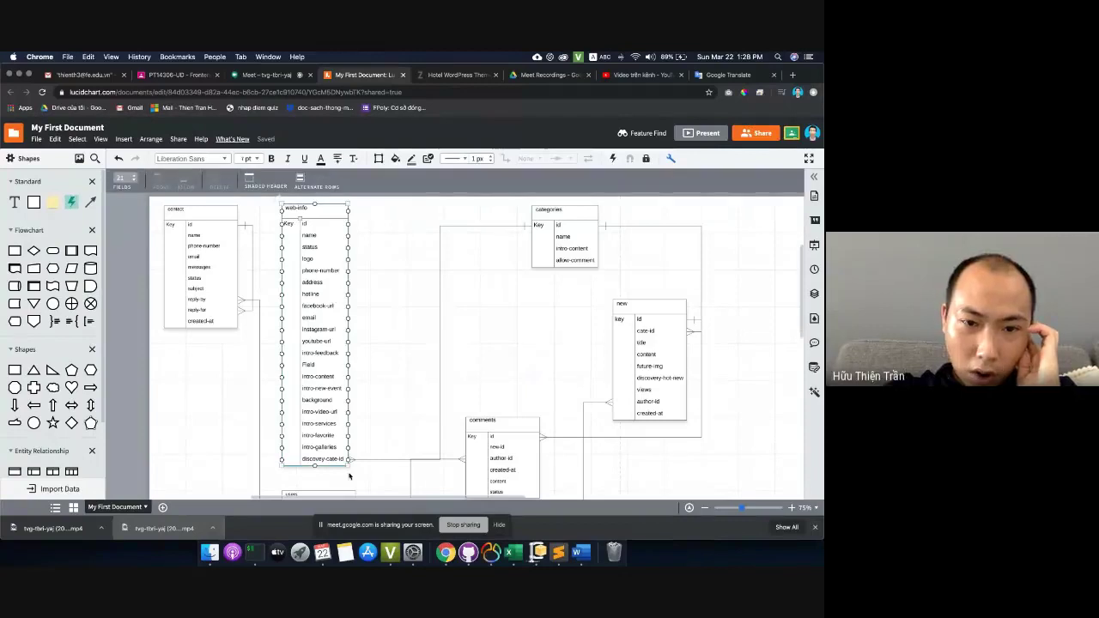
- Widen the web-info table to the right and reroute its connector to categories midway between web-info and comments
{"action": "left_click_drag", "start_coordinate": [347, 467], "coordinate": [393, 445]}
{"action": "left_click", "coordinate": [463, 319]}
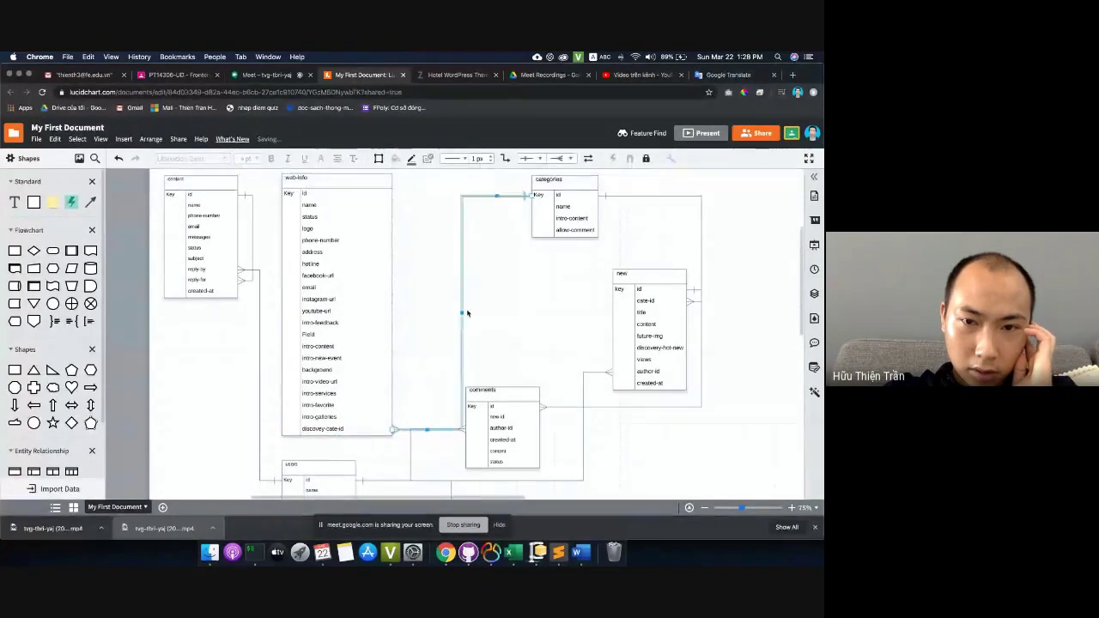
{"action": "left_click_drag", "start_coordinate": [461, 312], "coordinate": [429, 319]}
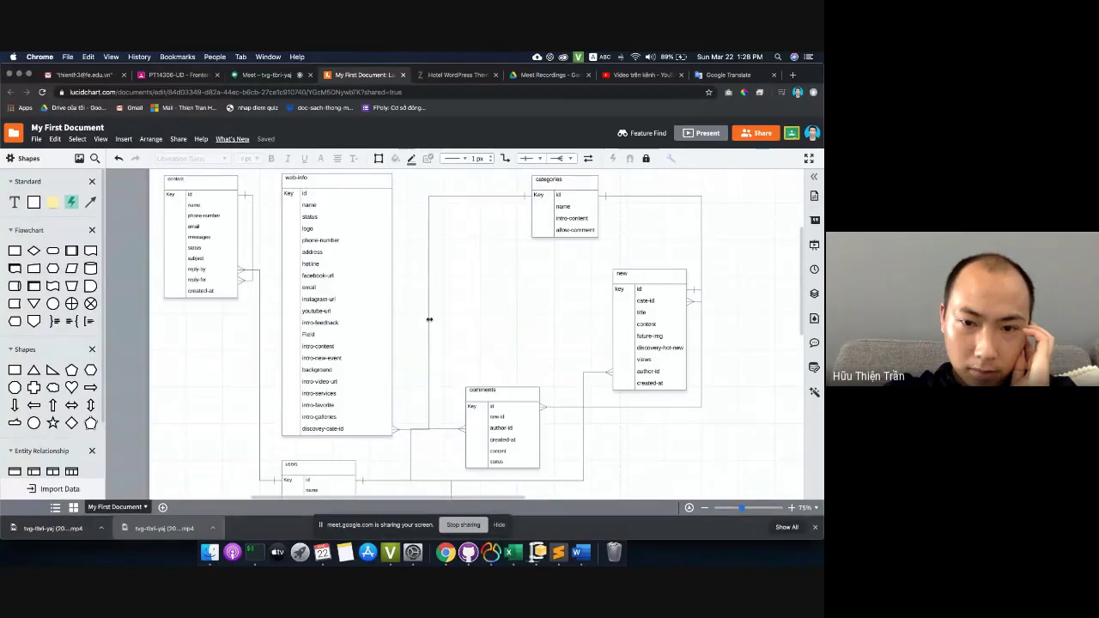
- Rename the web-info table as web_info
{"action": "left_click", "coordinate": [403, 275]}
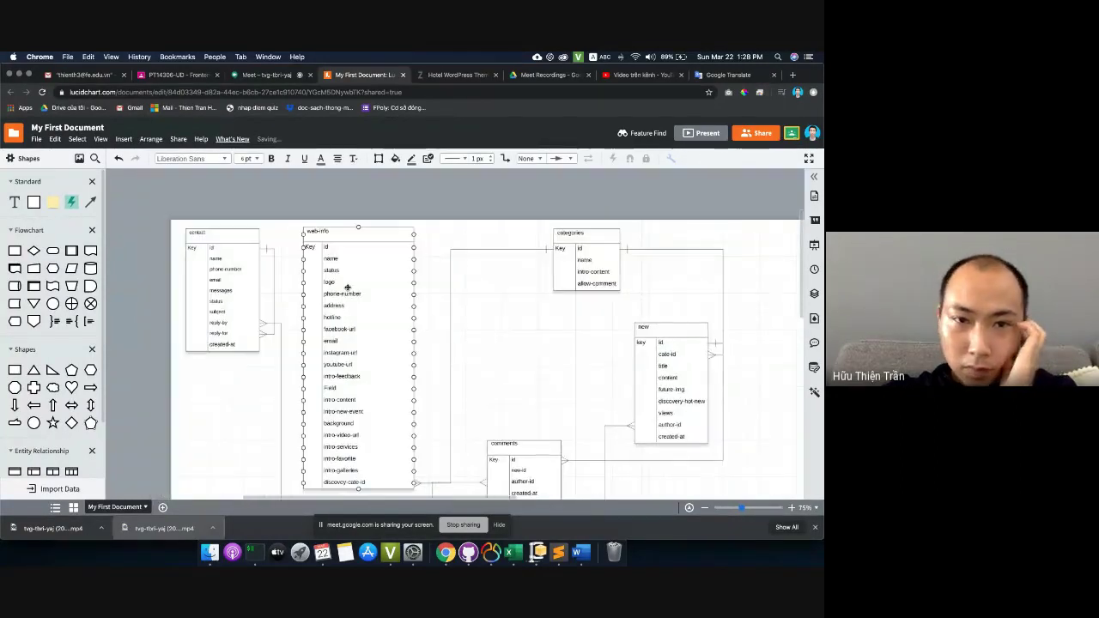
{"action": "left_click", "coordinate": [333, 231]}
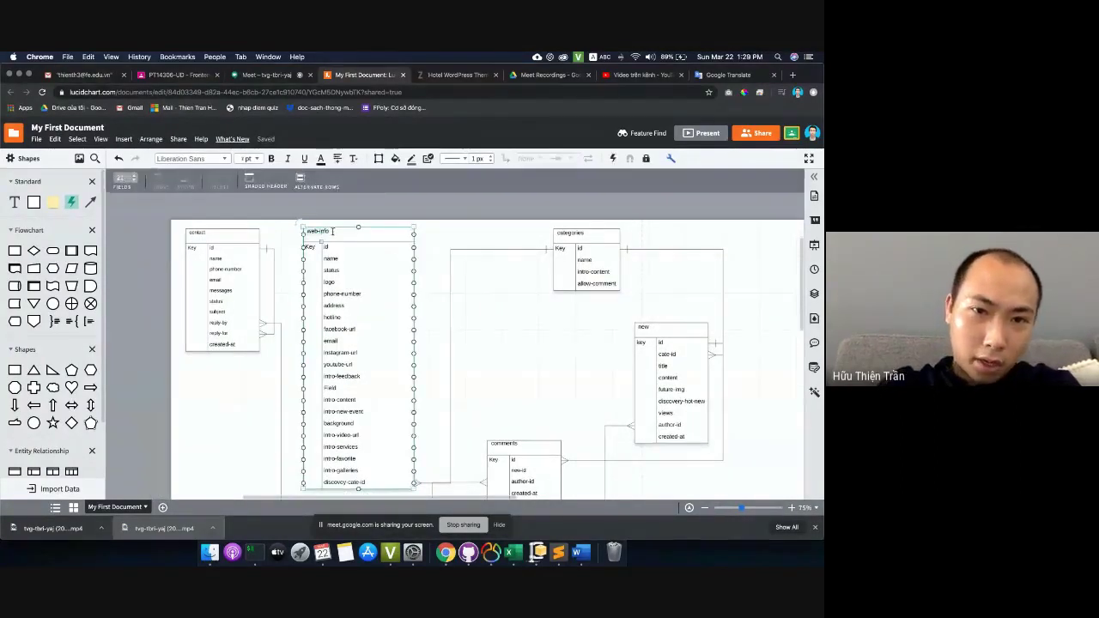
{"action": "key", "text": "BackSpace"}
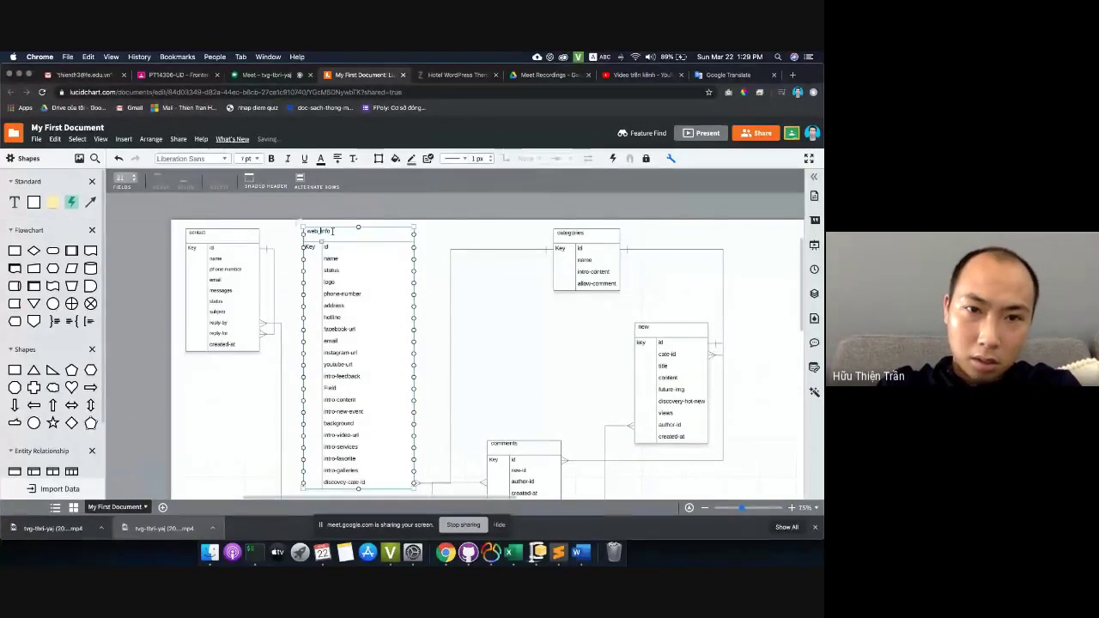
- Align the text of every table to the left and vertically centre it in its cells
{"action": "key", "text": "super+a"}
{"action": "left_click", "coordinate": [338, 159]}
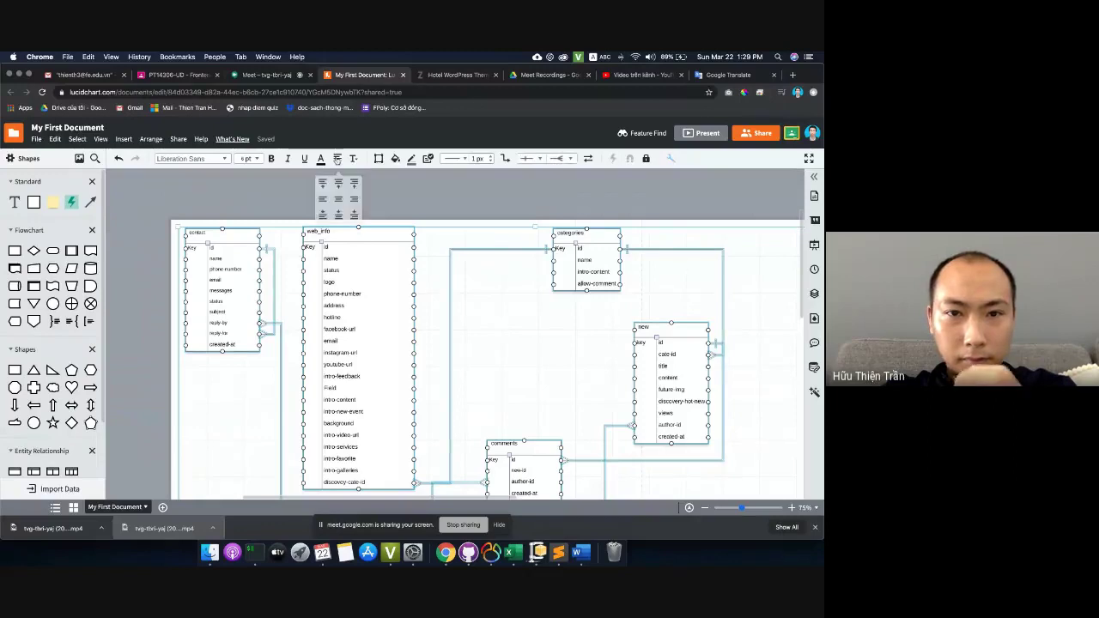
{"action": "left_click", "coordinate": [330, 210]}
{"action": "left_click", "coordinate": [473, 318]}
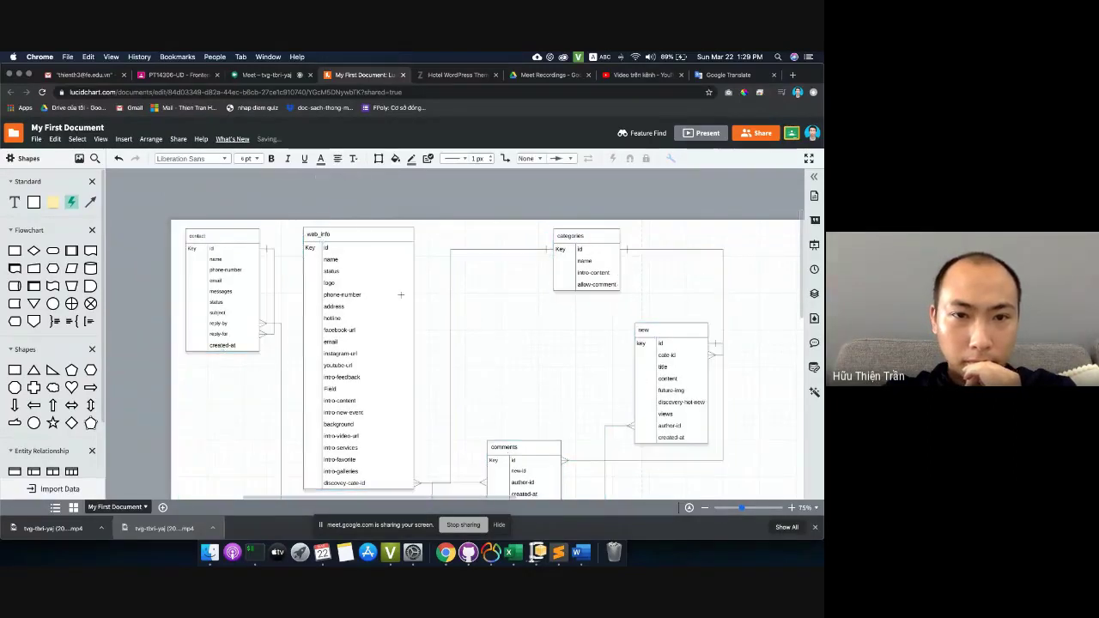
- Inspect the web_info table's phone-number field and the users, services, booking and room tables below it
{"action": "left_click", "coordinate": [349, 284]}
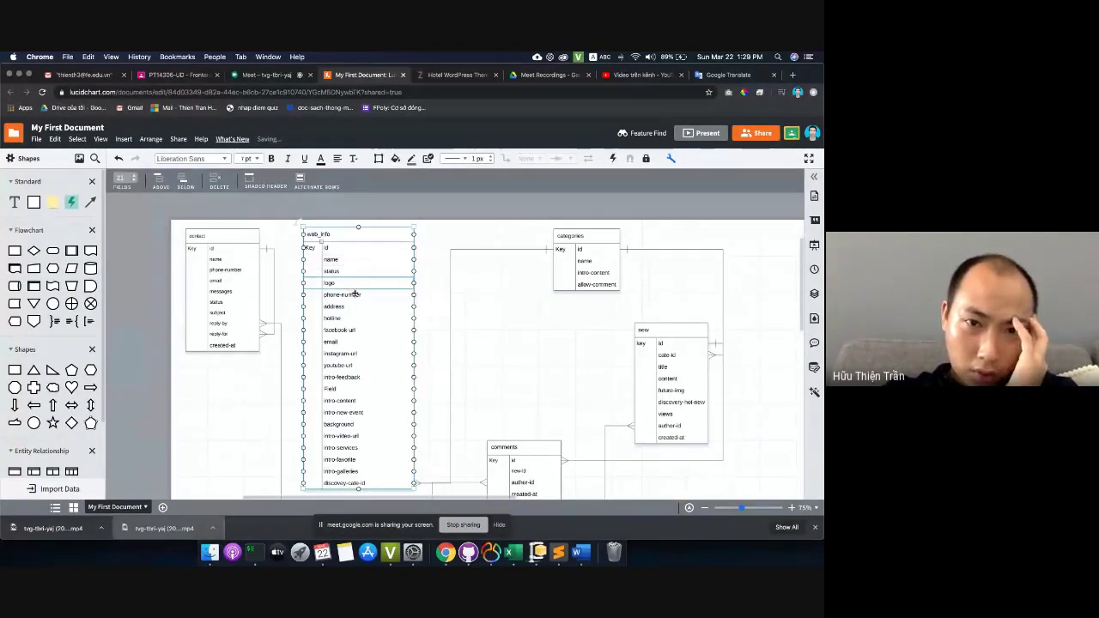
{"action": "left_click", "coordinate": [352, 295]}
{"action": "double_click", "coordinate": [342, 296]}
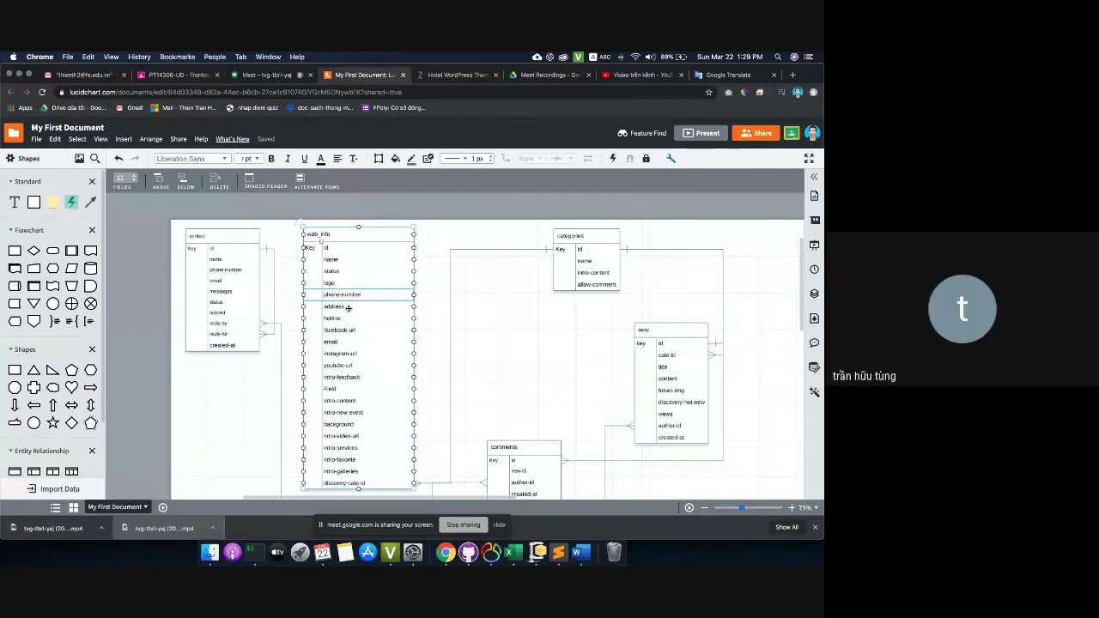
{"action": "left_click", "coordinate": [439, 301]}
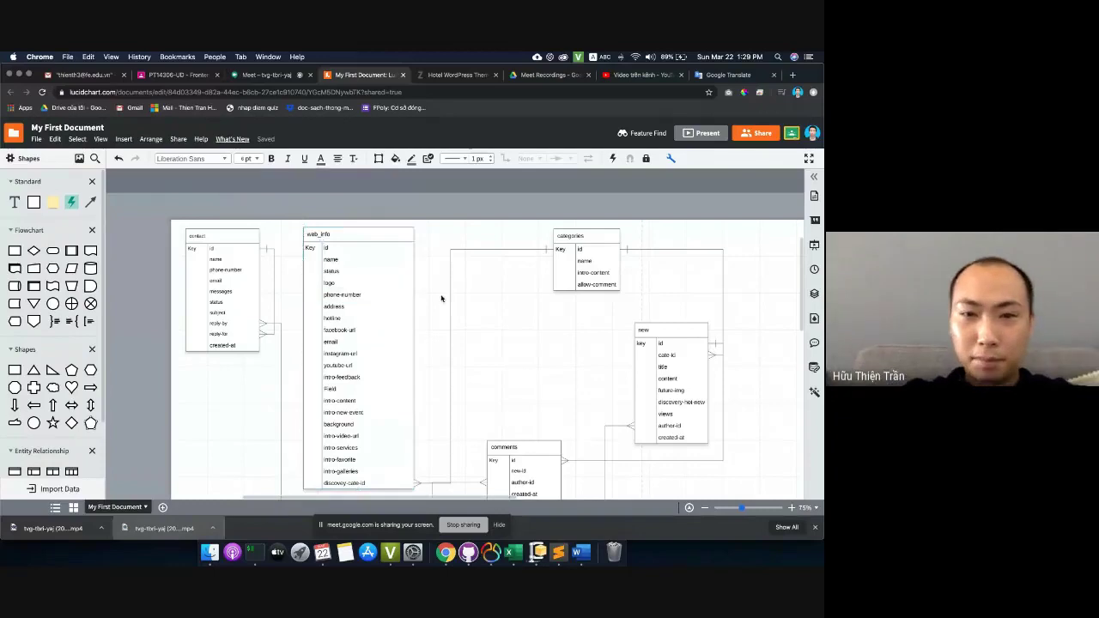
{"action": "scroll", "coordinate": [390, 326], "scroll_direction": "down", "scroll_amount": 10}
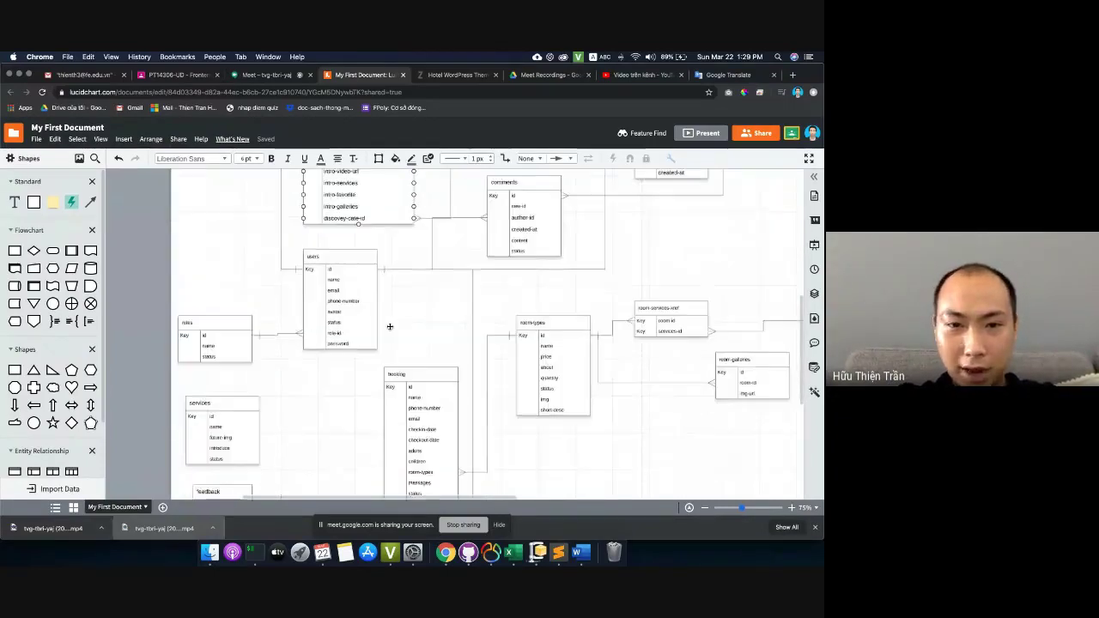
{"action": "scroll", "coordinate": [390, 327], "scroll_direction": "up", "scroll_amount": 3}
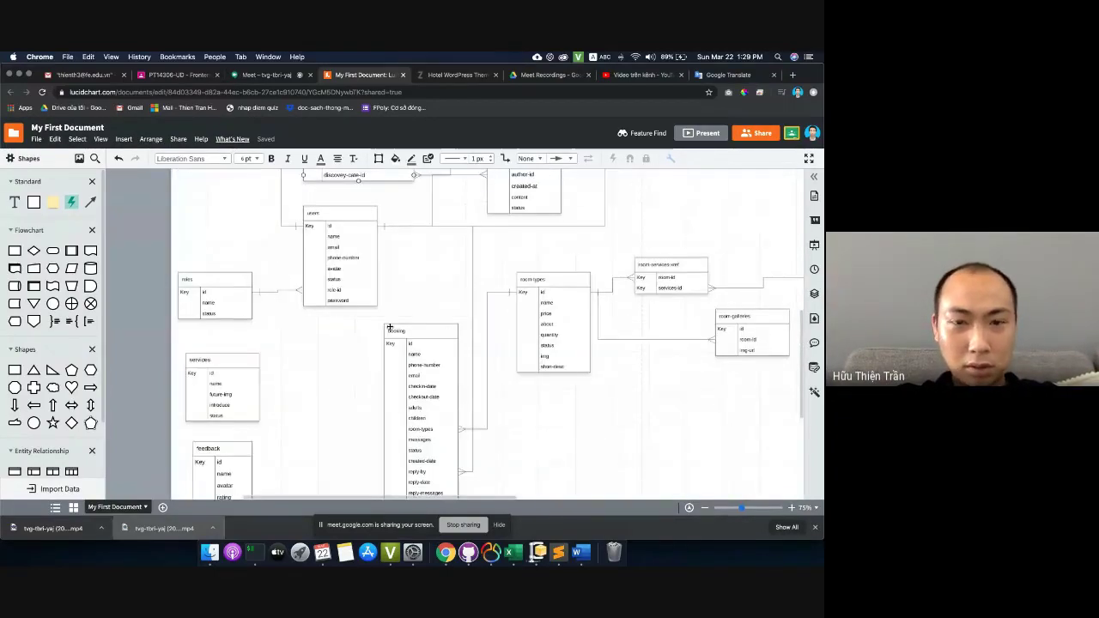
{"action": "scroll", "coordinate": [390, 326], "scroll_direction": "up", "scroll_amount": 2}
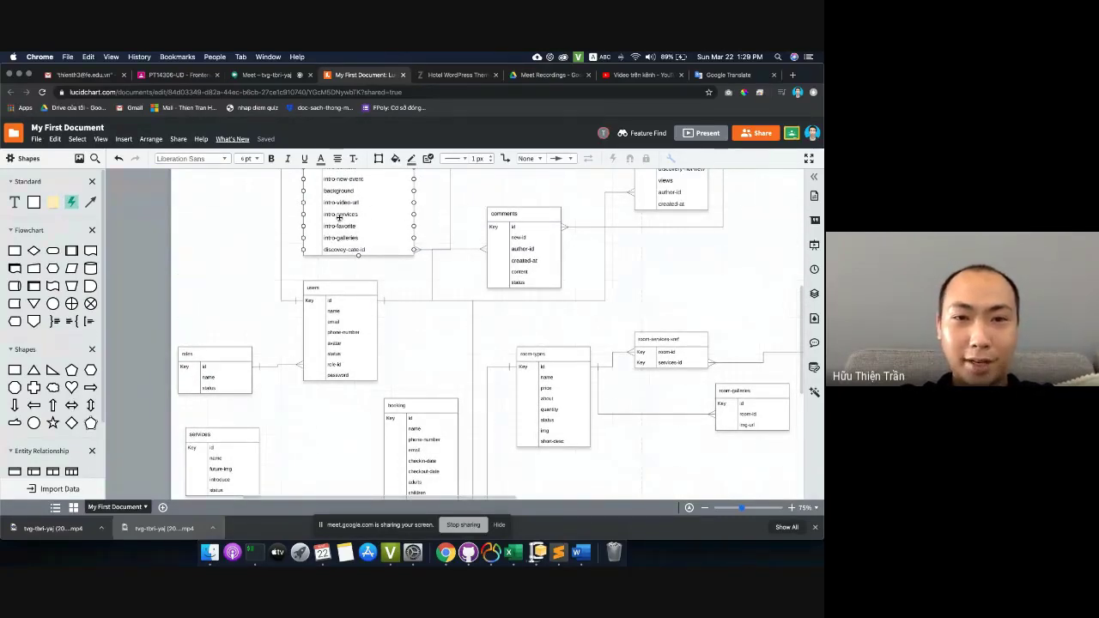
{"action": "left_click", "coordinate": [405, 286]}
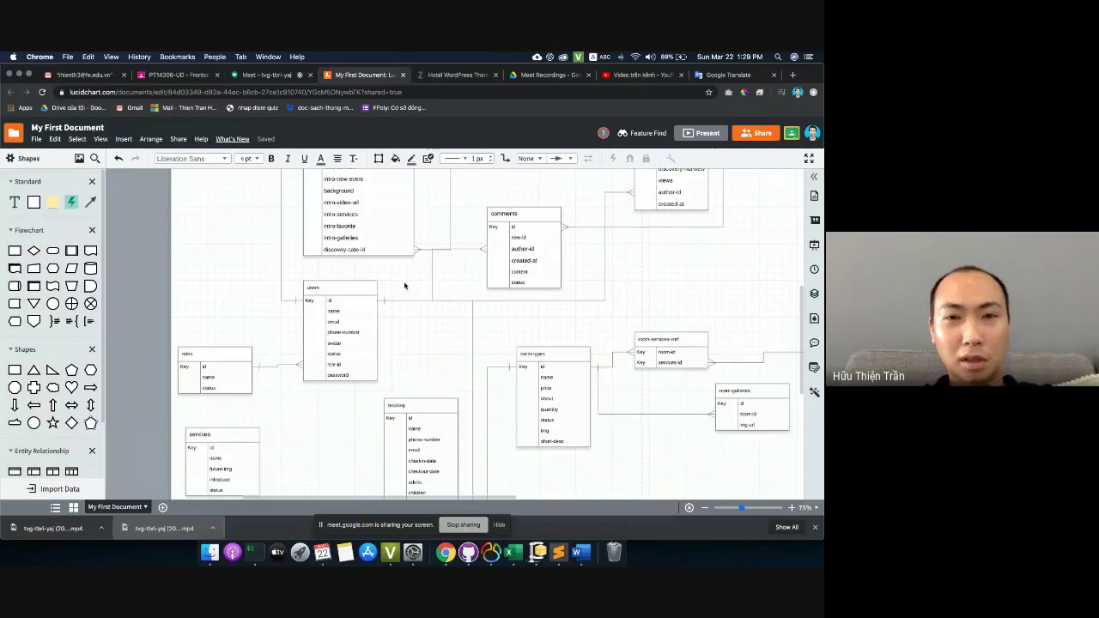
{"action": "scroll", "coordinate": [412, 291], "scroll_direction": "up", "scroll_amount": 5}
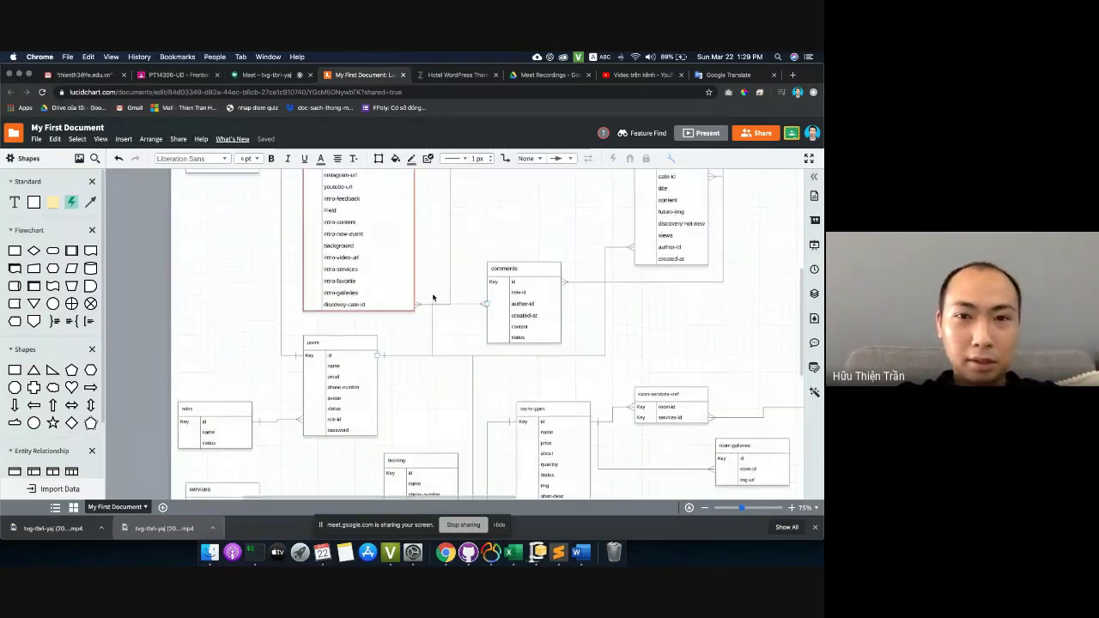
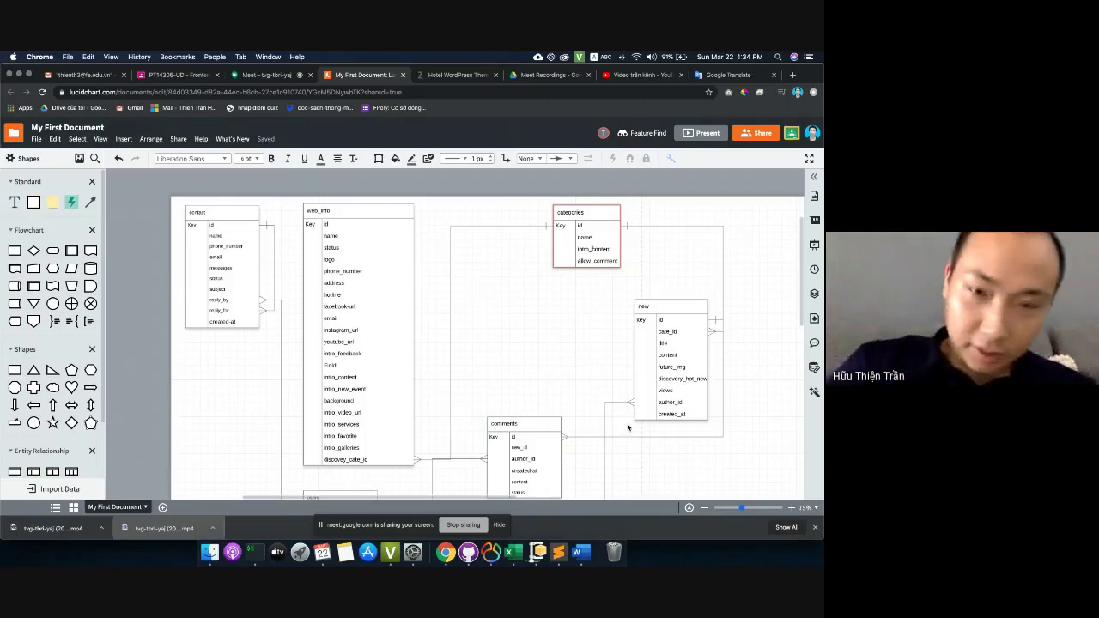
- Select the web_info table's Facebook URL field and review the field names across the whole diagram
{"action": "left_click", "coordinate": [357, 308]}
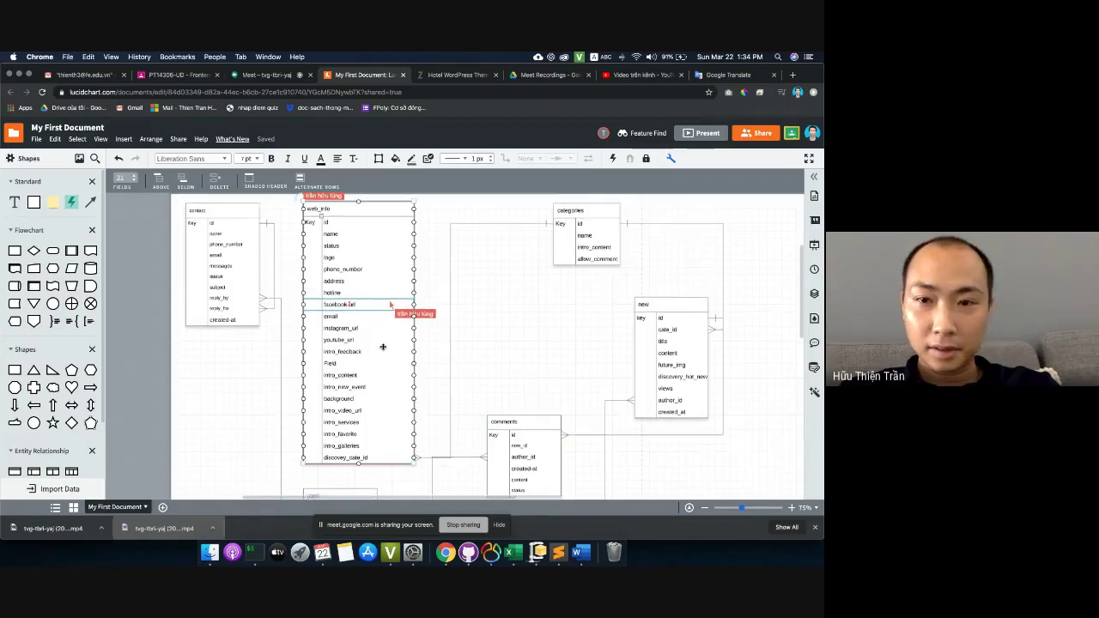
{"action": "scroll", "coordinate": [385, 353], "scroll_direction": "down", "scroll_amount": 3}
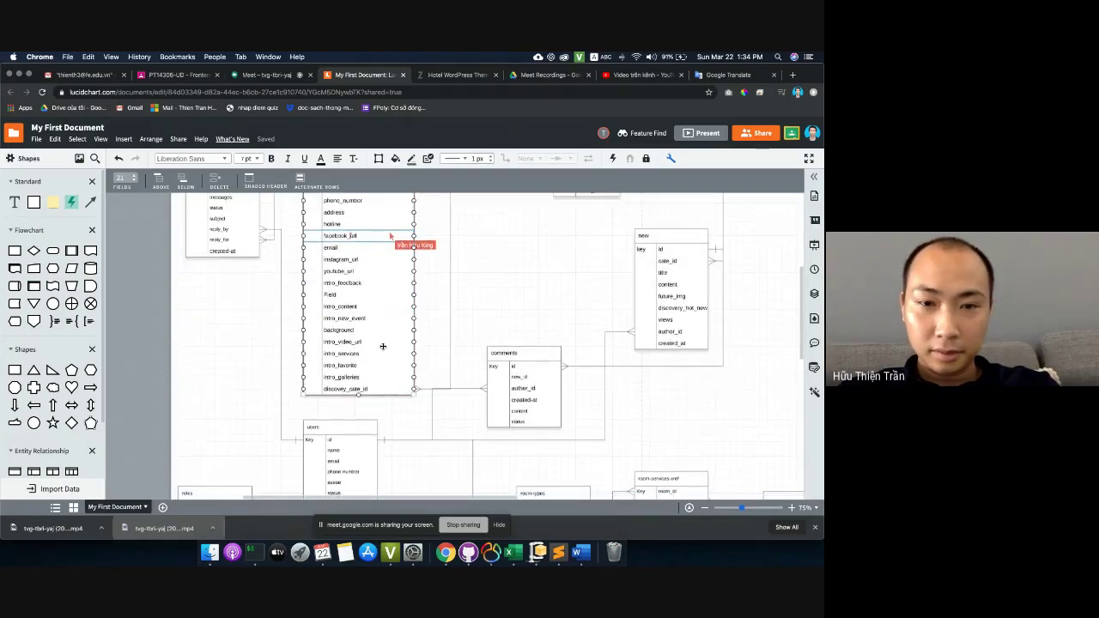
{"action": "scroll", "coordinate": [383, 346], "scroll_direction": "down", "scroll_amount": 6}
{"action": "scroll", "coordinate": [383, 346], "scroll_direction": "down", "scroll_amount": 5}
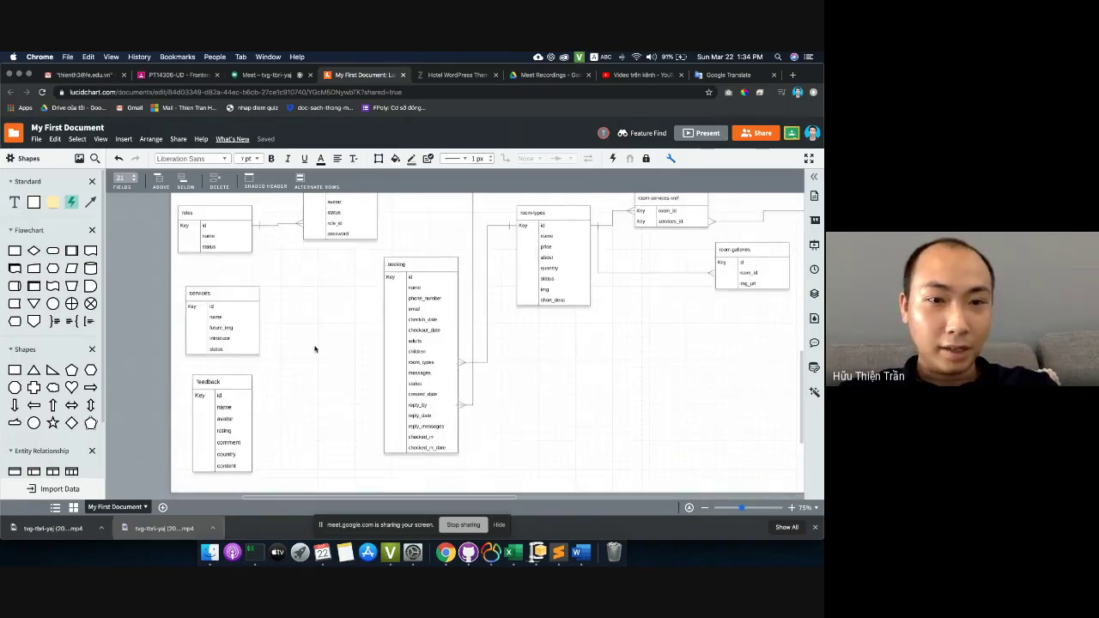
{"action": "scroll", "coordinate": [326, 287], "scroll_direction": "up", "scroll_amount": 8}
{"action": "scroll", "coordinate": [473, 238], "scroll_direction": "up", "scroll_amount": 4}
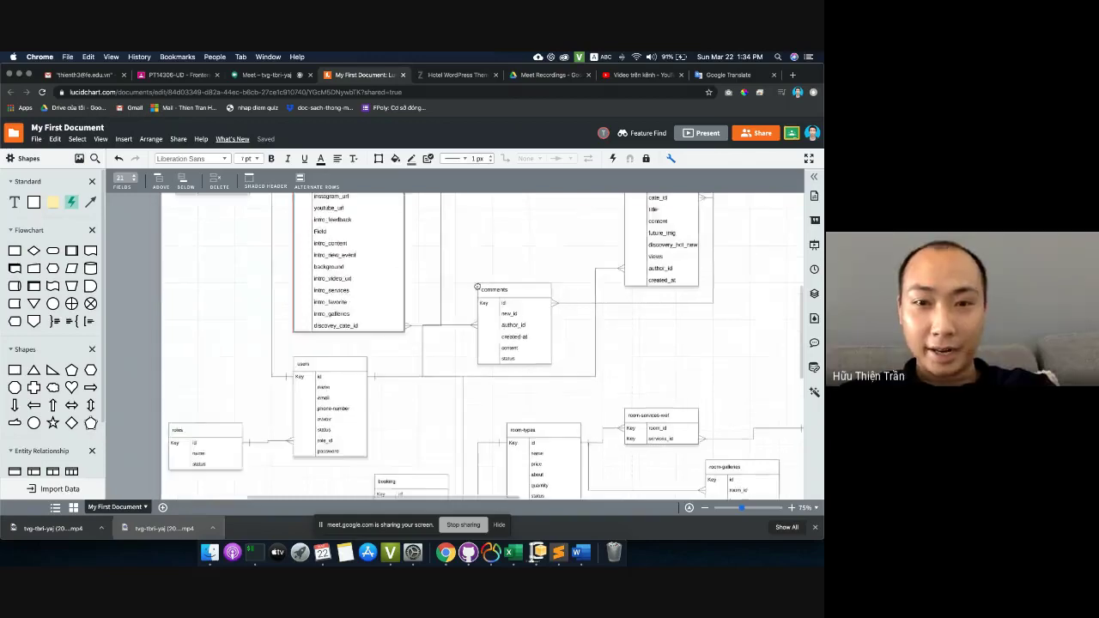
{"action": "left_click", "coordinate": [470, 349]}
{"action": "scroll", "coordinate": [455, 258], "scroll_direction": "up", "scroll_amount": 3}
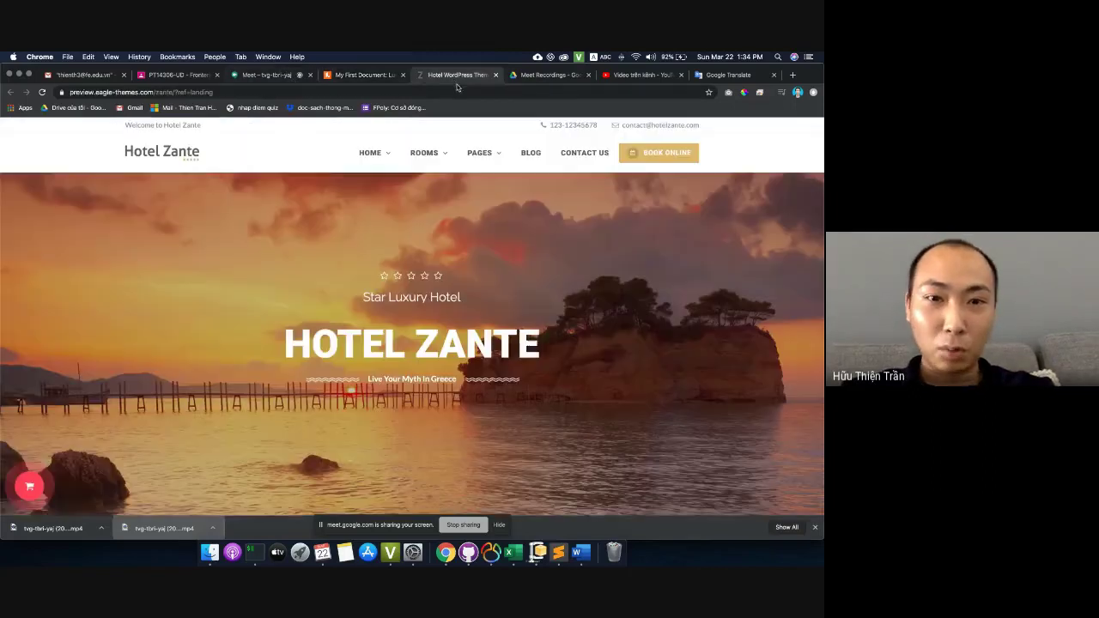
- Check the Hotel Zante theme's demo homepage and return to the Lucidchart diagram
{"action": "left_click", "coordinate": [442, 75]}
{"action": "right_click", "coordinate": [521, 308]}
{"action": "key", "text": "Escape"}
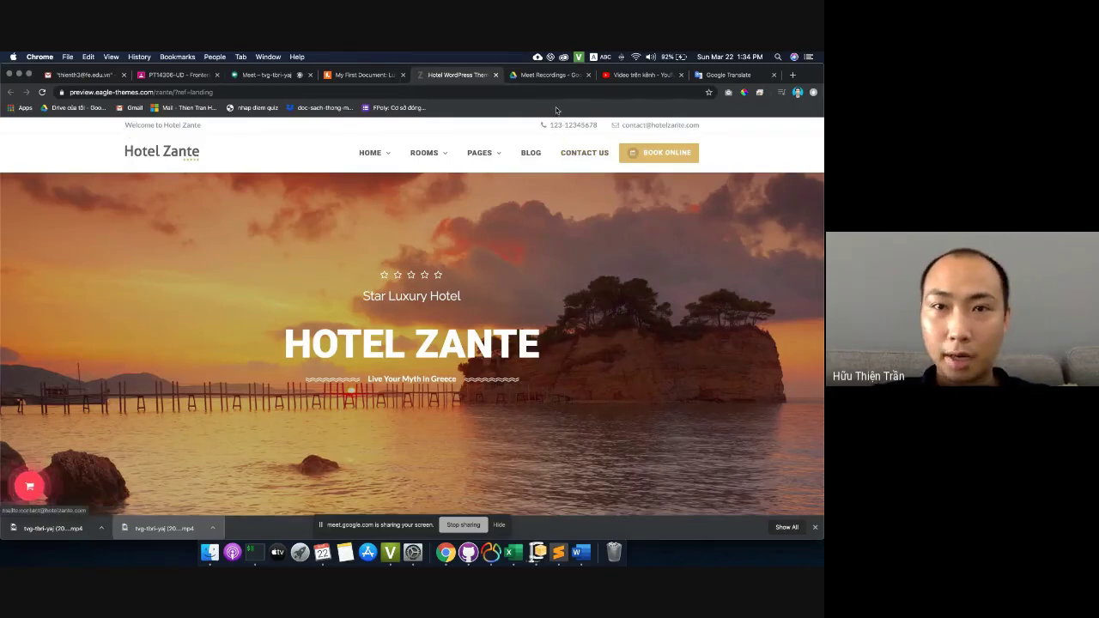
{"action": "left_click", "coordinate": [353, 76]}
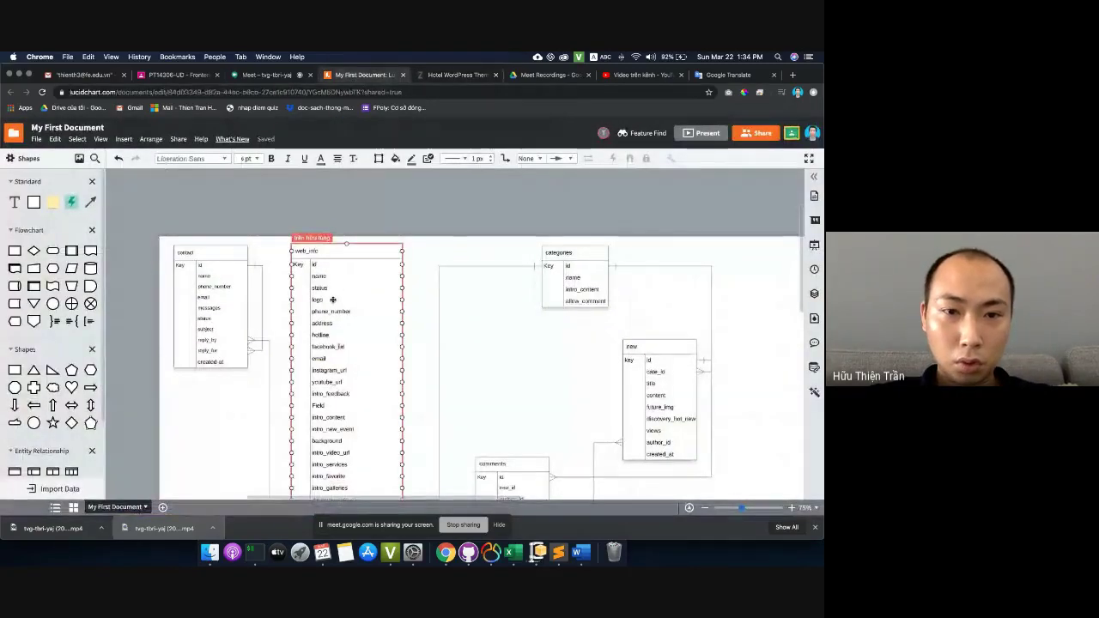
- Switch to the Hotel Zante demo page and examine its footer, highlighting the contact address and the introductory paragraph
{"action": "left_click", "coordinate": [455, 75]}
{"action": "scroll", "coordinate": [341, 245], "scroll_direction": "down", "scroll_amount": 5}
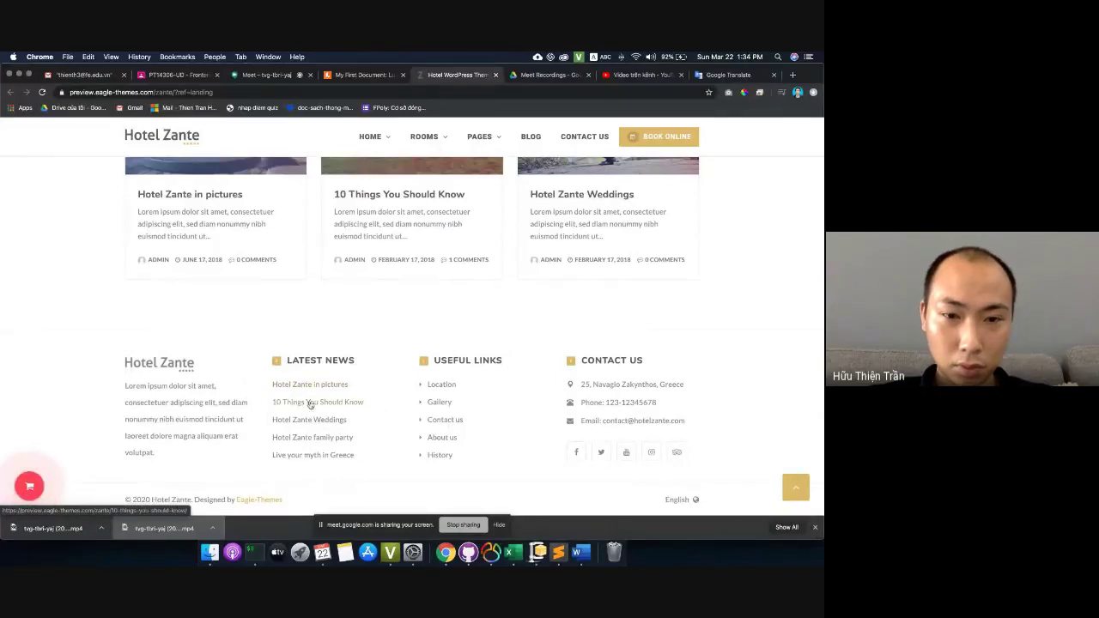
{"action": "left_click_drag", "start_coordinate": [582, 386], "coordinate": [690, 383]}
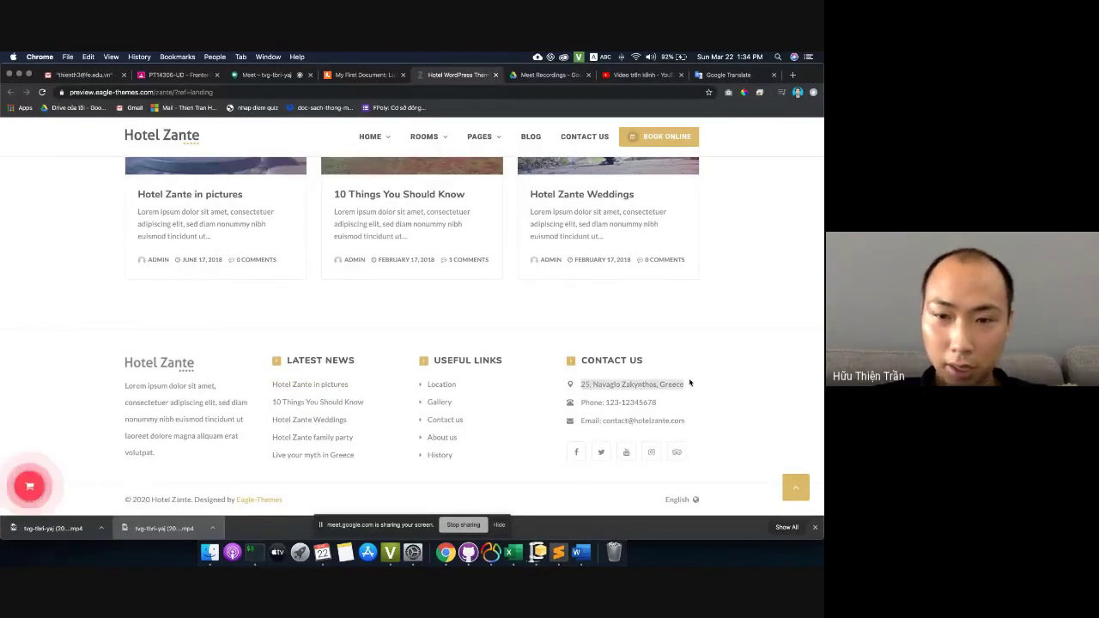
{"action": "left_click_drag", "start_coordinate": [126, 385], "coordinate": [155, 454]}
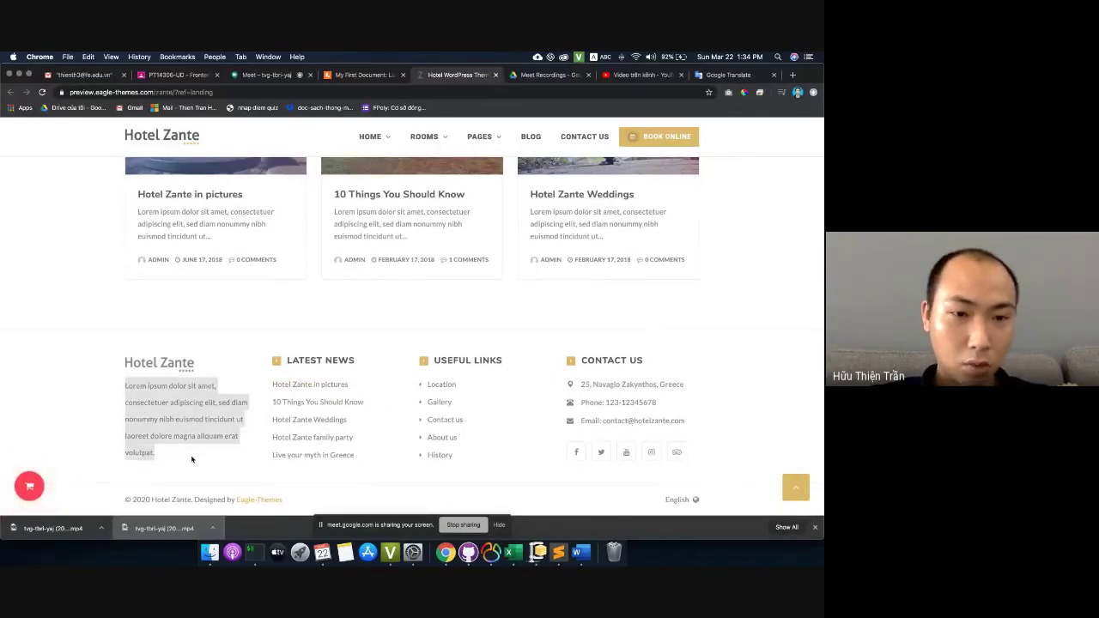
{"action": "left_click", "coordinate": [271, 74]}
{"action": "left_click", "coordinate": [481, 226]}
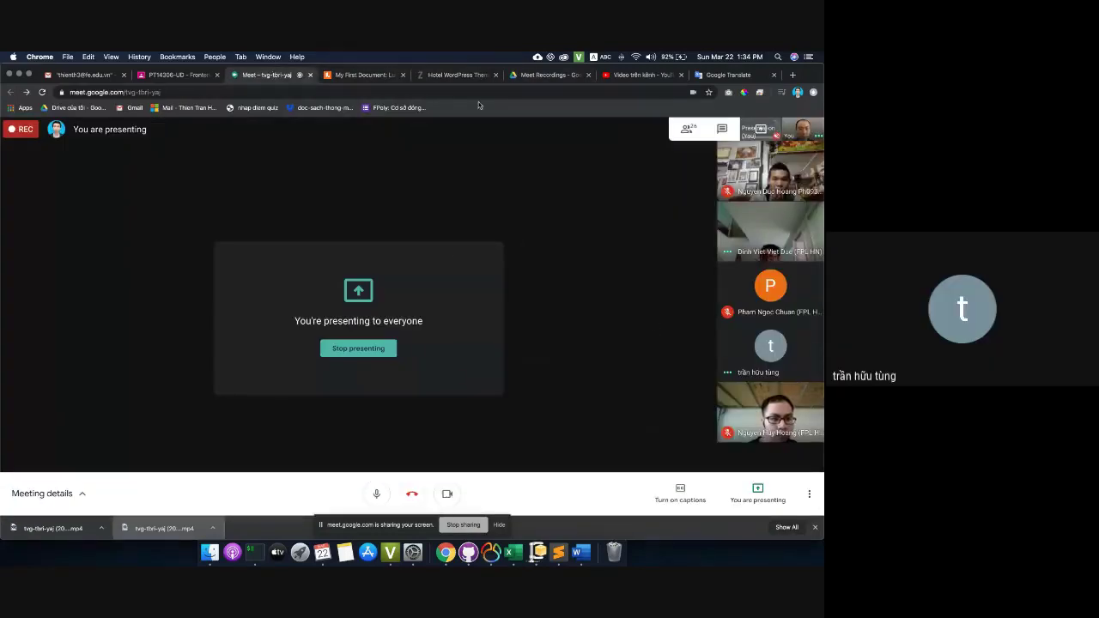
{"action": "left_click", "coordinate": [457, 77]}
{"action": "left_click_drag", "start_coordinate": [126, 386], "coordinate": [189, 463]}
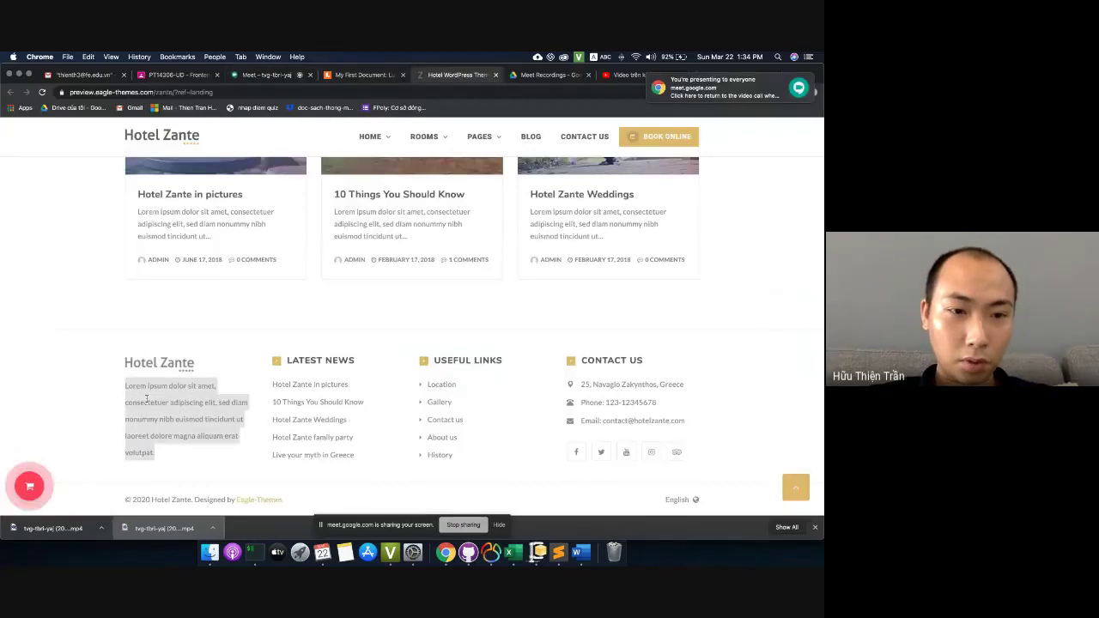
- Return to the Lucidchart diagram and review the web_info table's fields down to discovery_cate_id
{"action": "left_click", "coordinate": [361, 75]}
{"action": "left_click", "coordinate": [358, 283]}
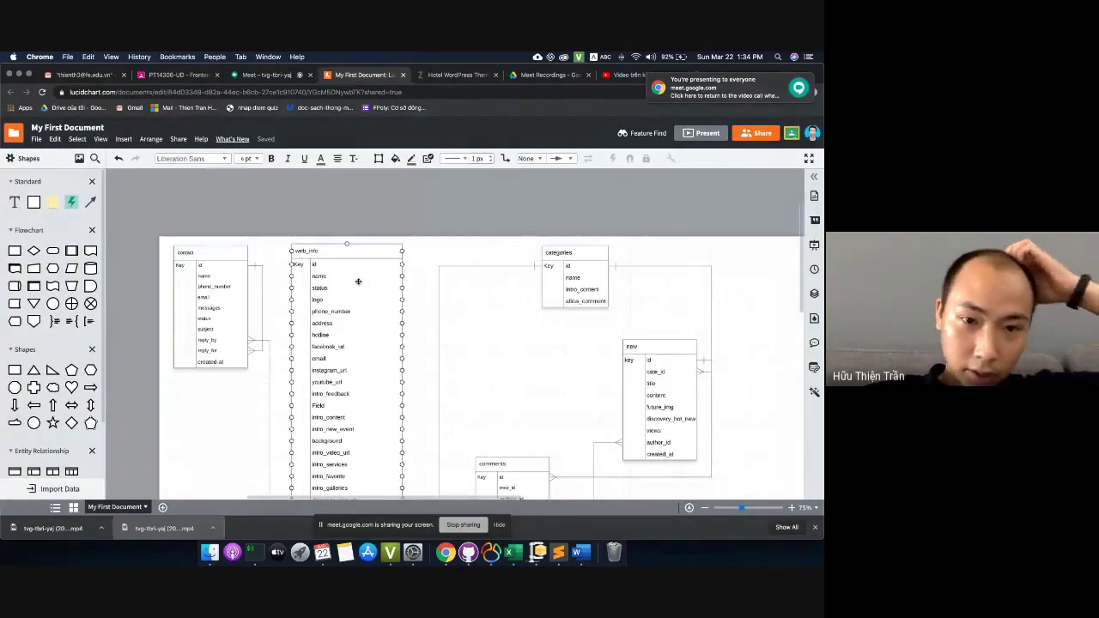
{"action": "scroll", "coordinate": [359, 284], "scroll_direction": "down", "scroll_amount": 1}
{"action": "scroll", "coordinate": [358, 283], "scroll_direction": "down", "scroll_amount": 2}
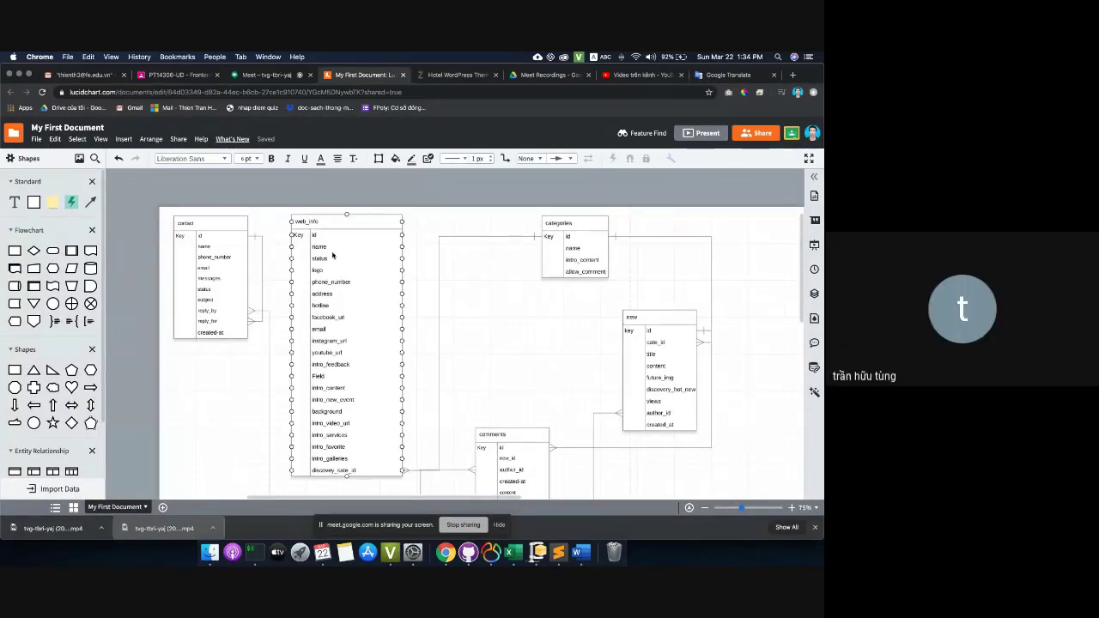
{"action": "left_click", "coordinate": [331, 261]}
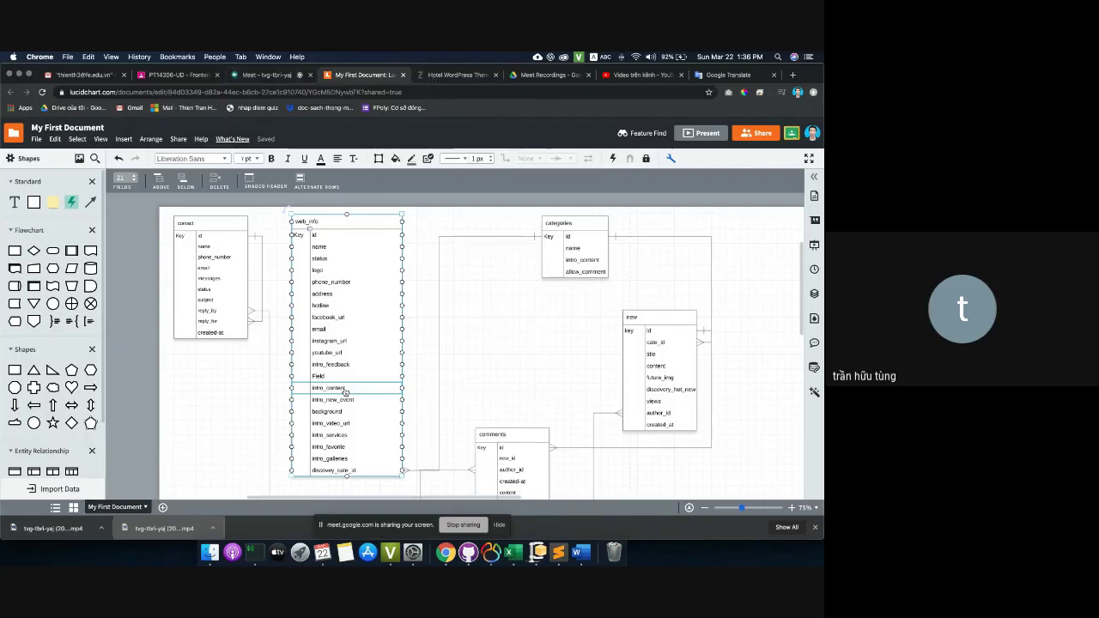
- Examine the about section on the Hotel Zante homepage, including its more-details link, and highlight the heading and description
{"action": "left_click", "coordinate": [444, 75]}
{"action": "scroll", "coordinate": [336, 217], "scroll_direction": "up", "scroll_amount": 15}
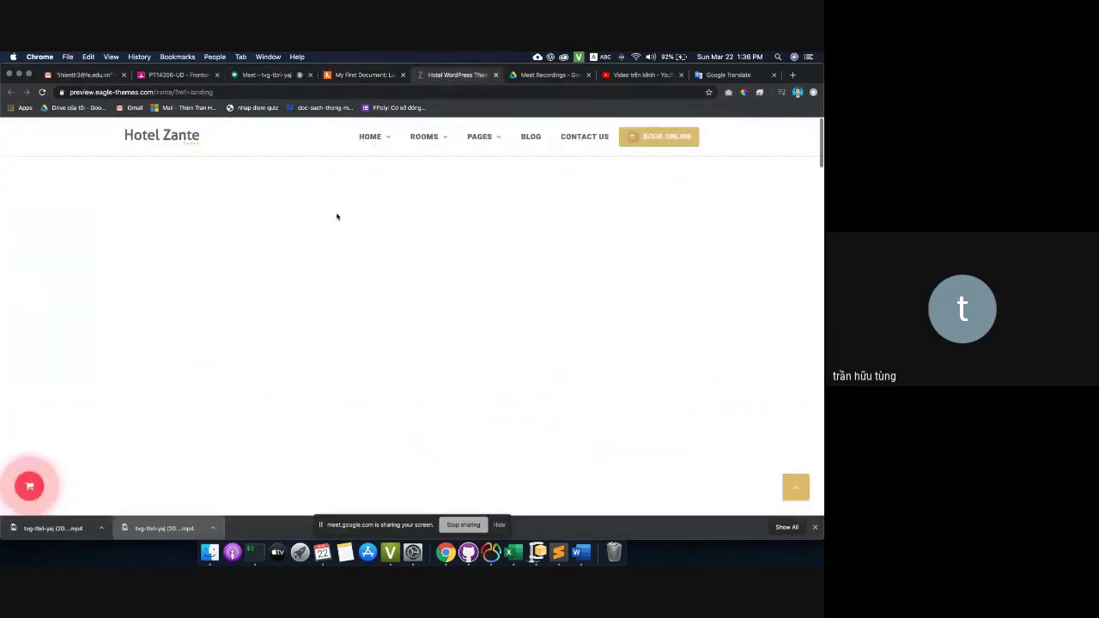
{"action": "scroll", "coordinate": [338, 219], "scroll_direction": "down", "scroll_amount": 5}
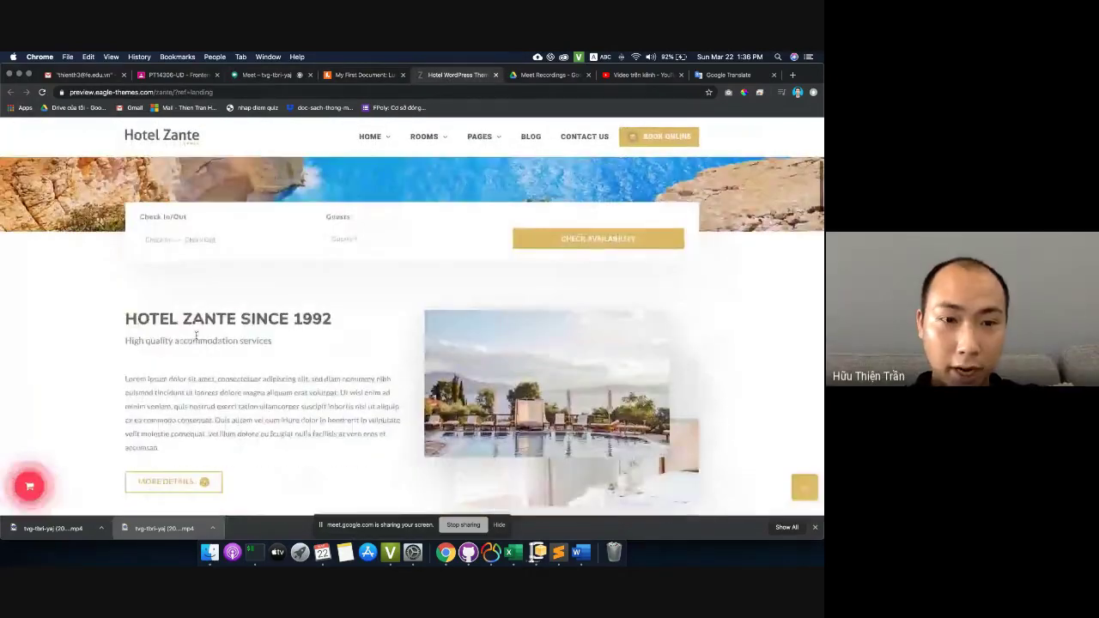
{"action": "left_click_drag", "start_coordinate": [230, 306], "coordinate": [406, 446]}
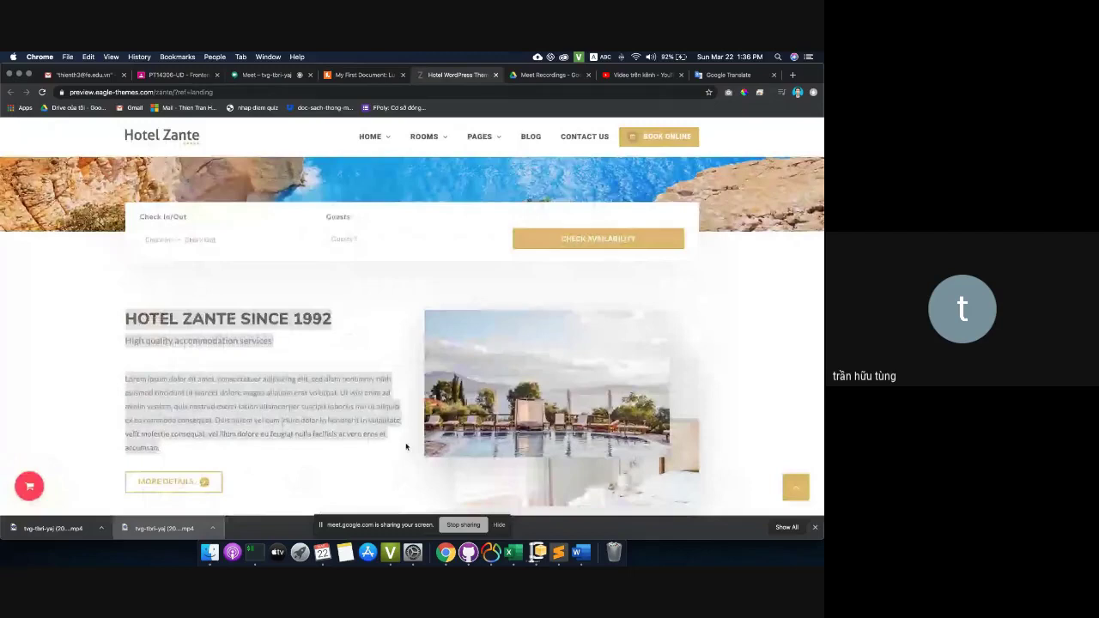
{"action": "left_click", "coordinate": [406, 446]}
{"action": "scroll", "coordinate": [159, 418], "scroll_direction": "down", "scroll_amount": 2}
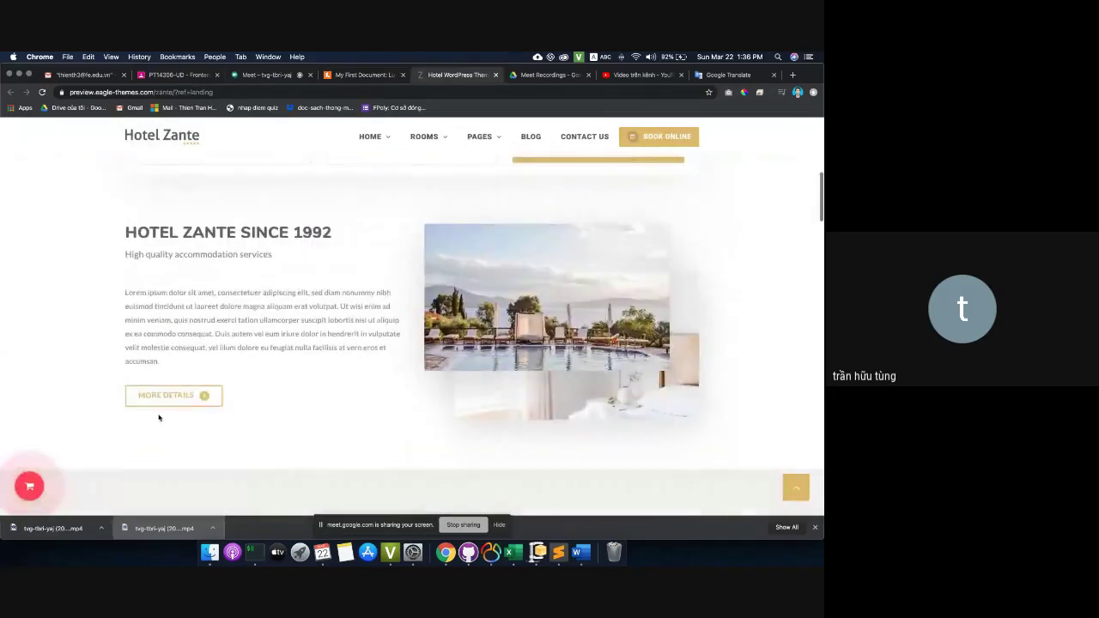
{"action": "left_click", "coordinate": [165, 396]}
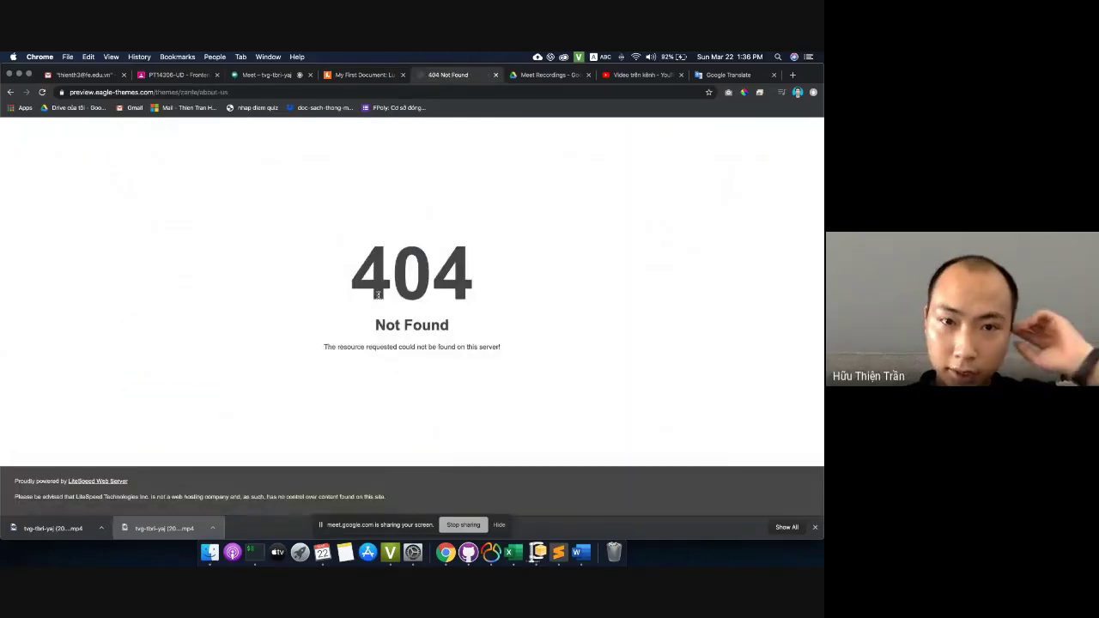
{"action": "key", "text": "super+bracketleft"}
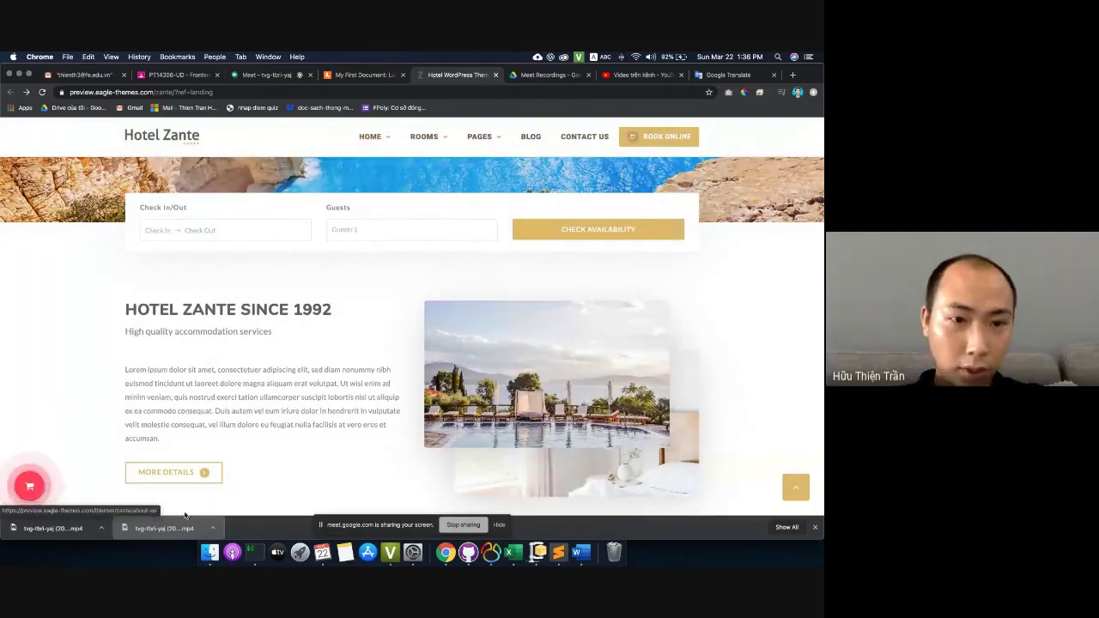
{"action": "left_click_drag", "start_coordinate": [126, 304], "coordinate": [407, 439]}
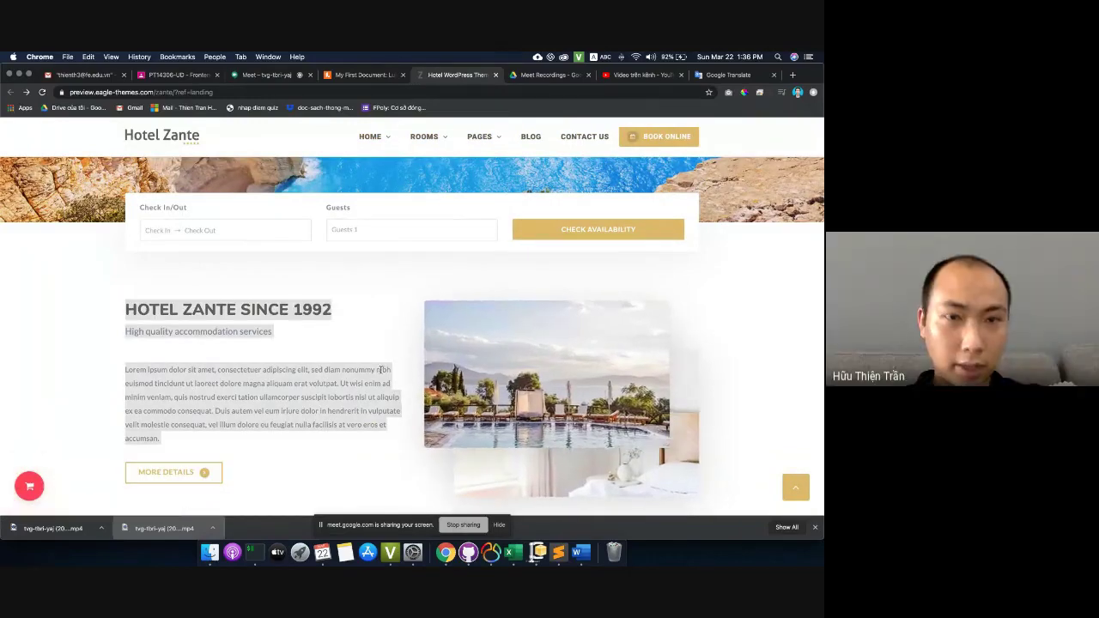
- Switch to the Lucidchart diagram and rename the web_info table's placeholder field below intro_feedback as about_content
{"action": "left_click", "coordinate": [363, 75]}
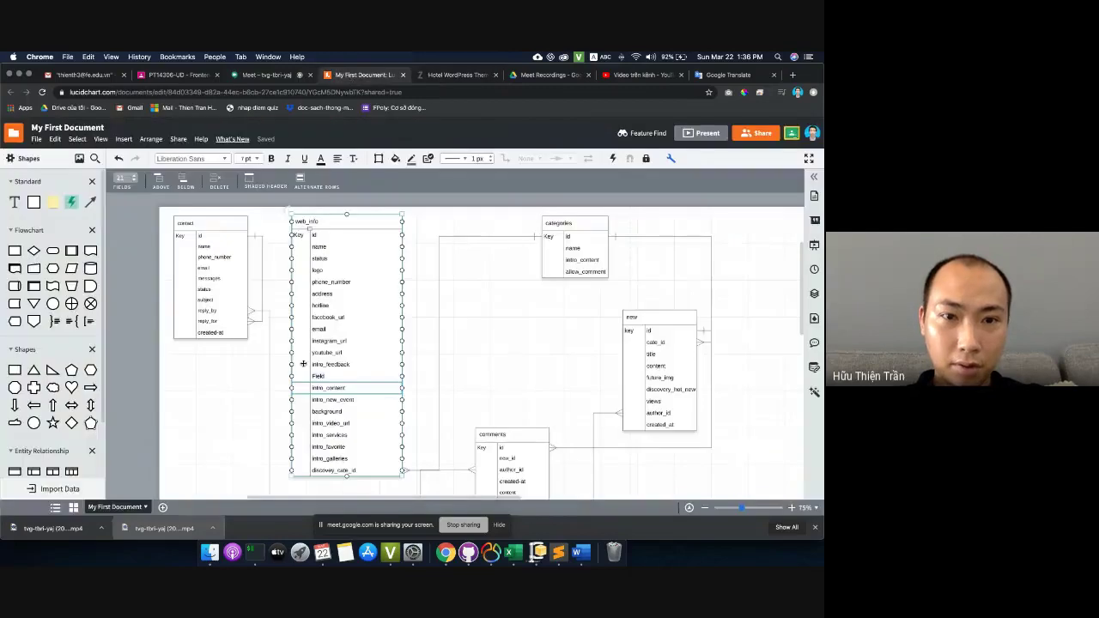
{"action": "double_click", "coordinate": [333, 376]}
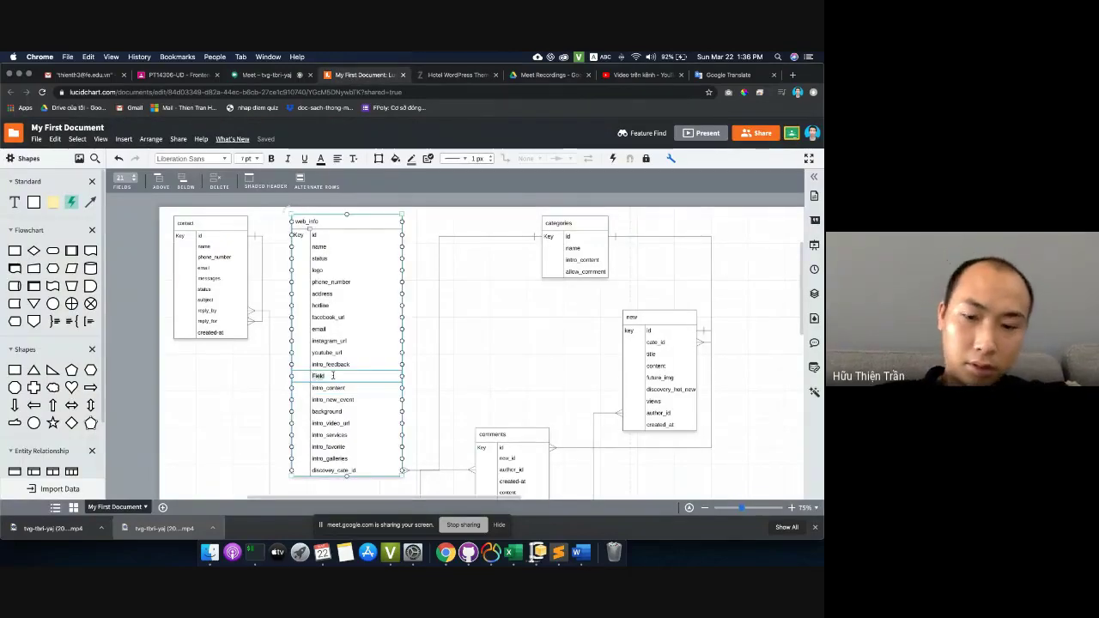
{"action": "type", "text": "about_content"}
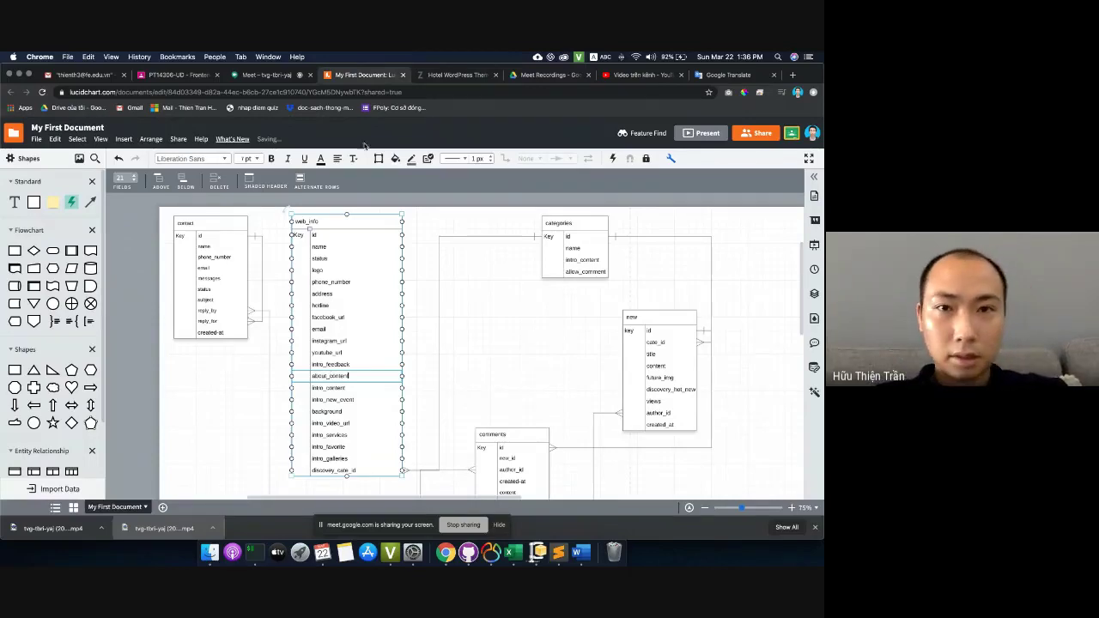
- Check the about text on the Hotel Zante homepage again by highlighting its heading and paragraph
{"action": "left_click", "coordinate": [455, 75]}
{"action": "left_click_drag", "start_coordinate": [316, 436], "coordinate": [322, 464]}
{"action": "left_click", "coordinate": [265, 366]}
{"action": "left_click_drag", "start_coordinate": [149, 309], "coordinate": [284, 444]}
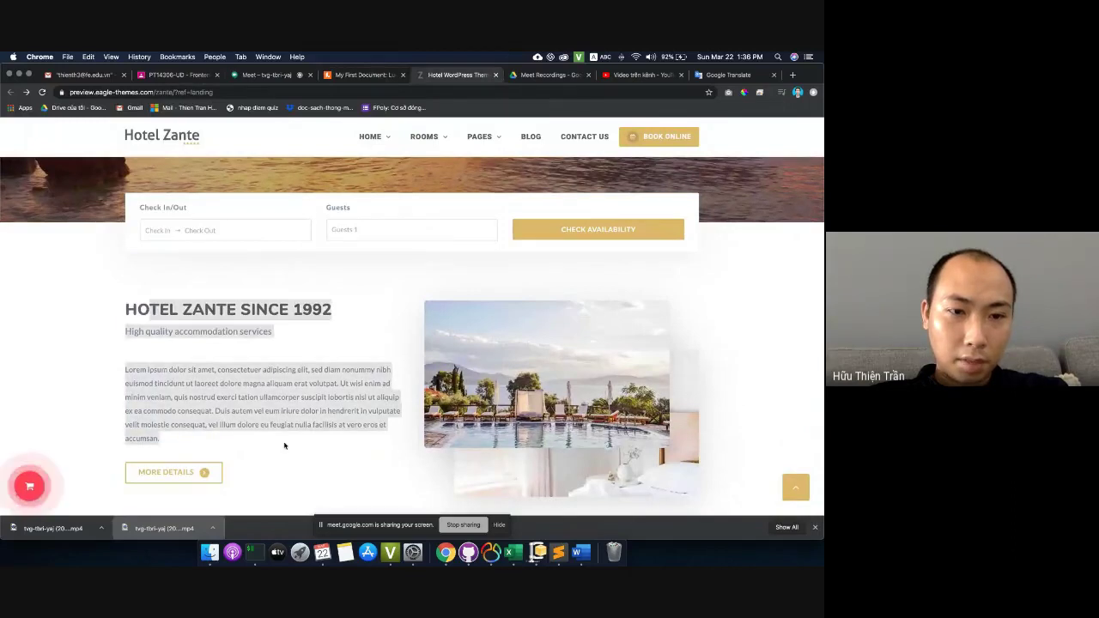
- Return to the Lucidchart diagram and rename the web_info table's intro_content field as footer_content
{"action": "left_click", "coordinate": [341, 76]}
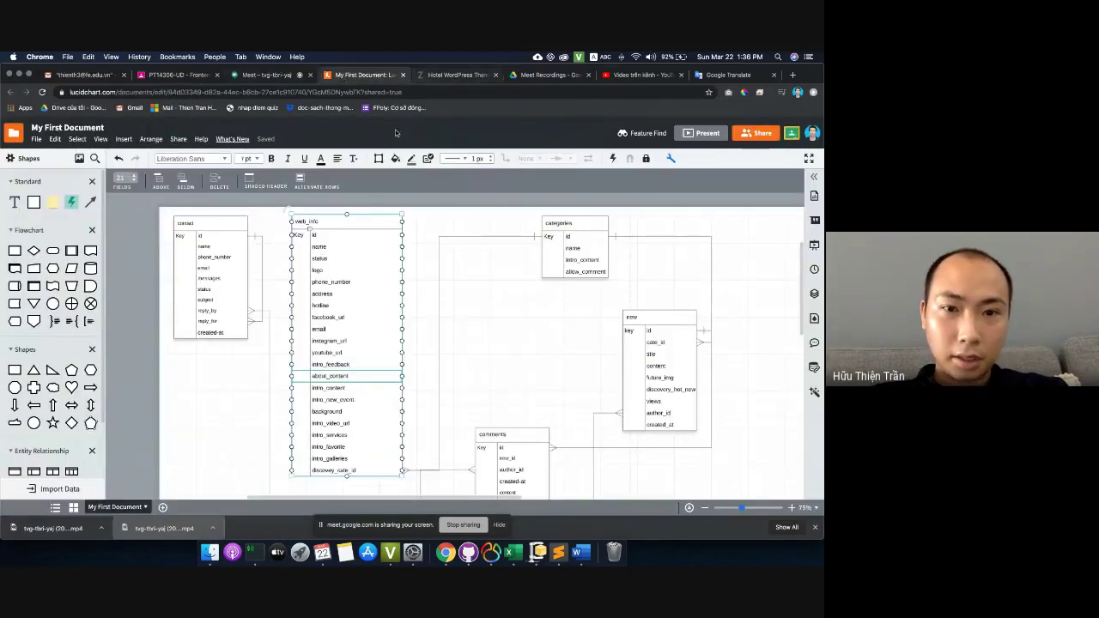
{"action": "left_click", "coordinate": [335, 365]}
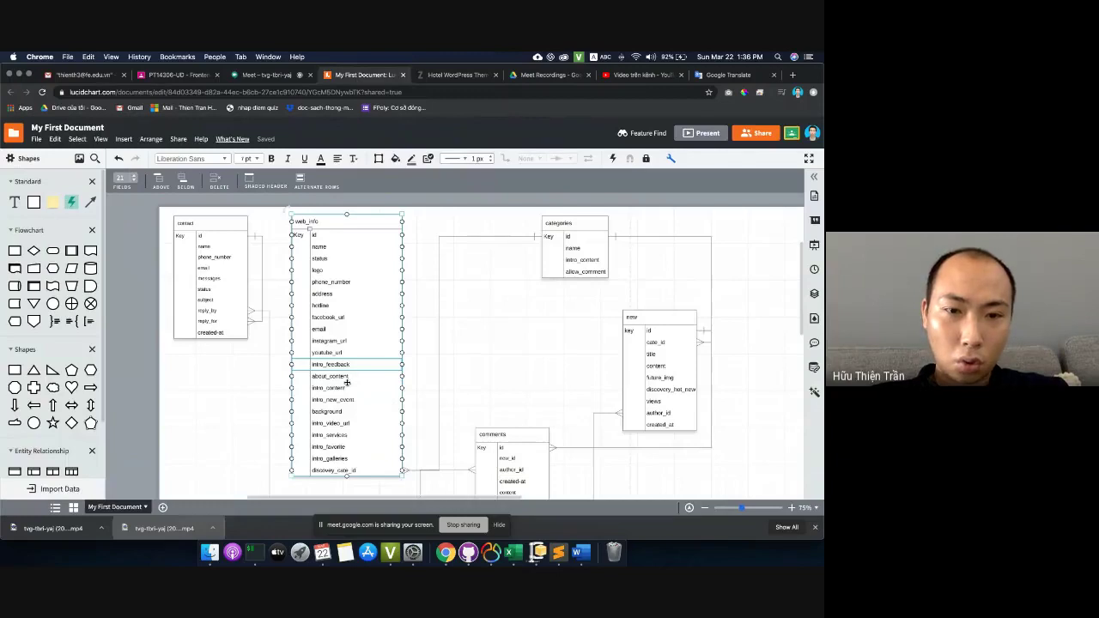
{"action": "left_click", "coordinate": [345, 391]}
{"action": "left_click", "coordinate": [346, 391]}
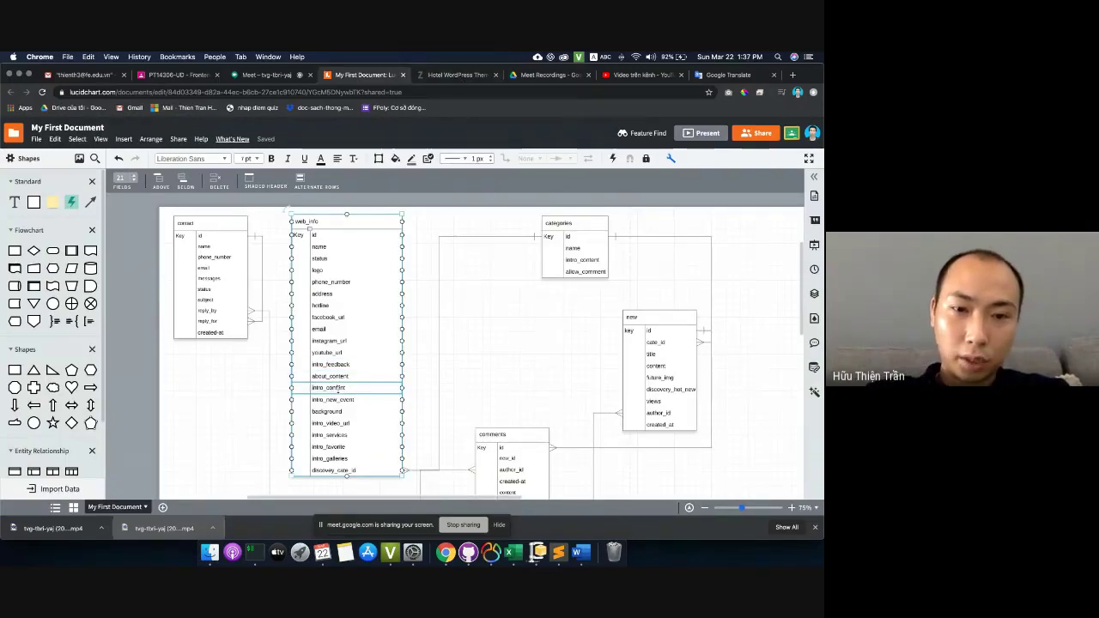
{"action": "type", "text": "footer"}
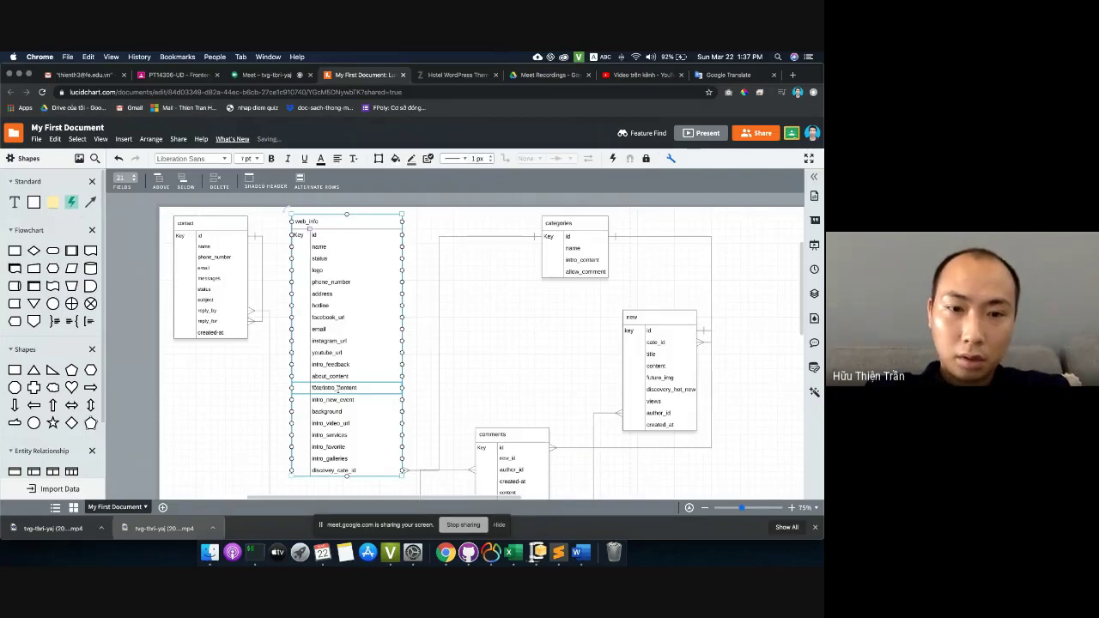
{"action": "type", "text": "footer"}
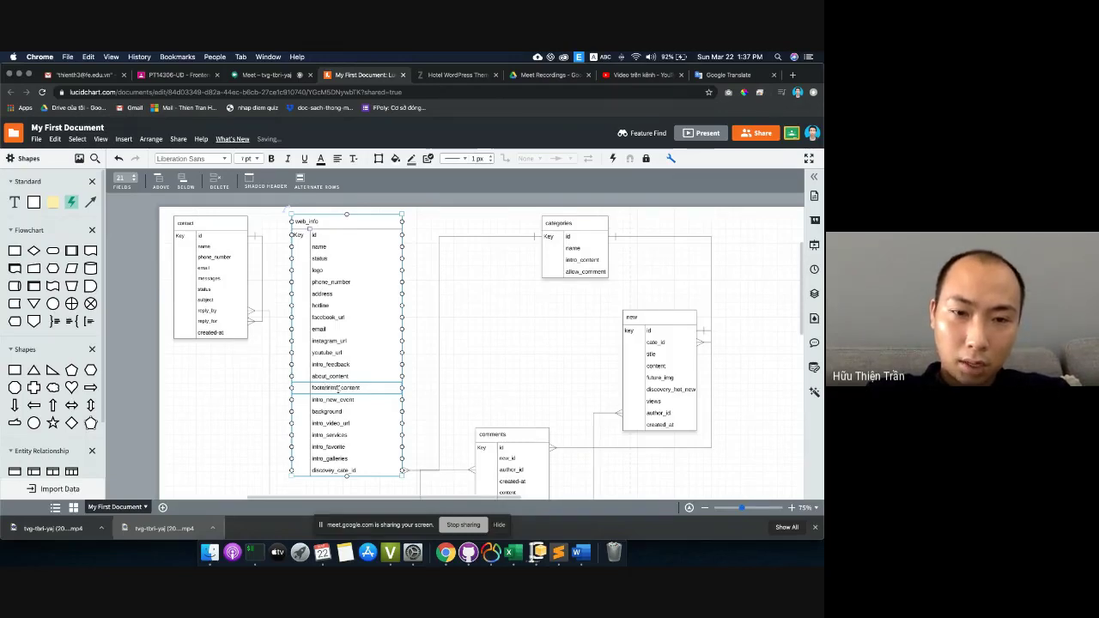
{"action": "type", "text": "_"}
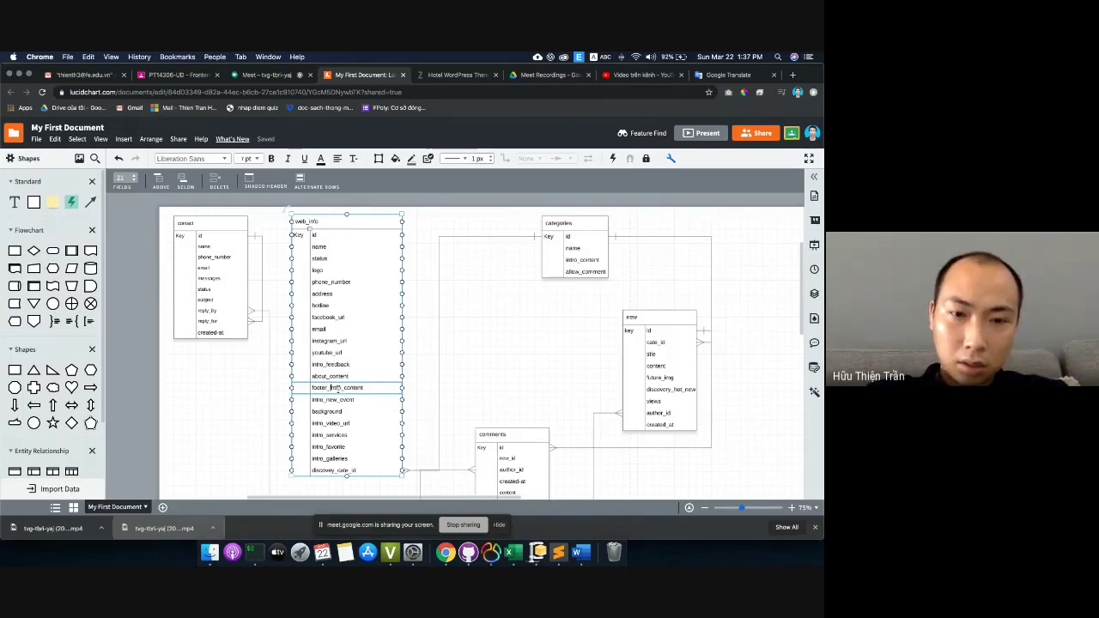
{"action": "key", "text": "Delete"}
{"action": "key", "text": "Delete"}
{"action": "key", "text": "Delete"}
{"action": "key", "text": "Delete"}
{"action": "key", "text": "Delete"}
{"action": "key", "text": "Delete"}
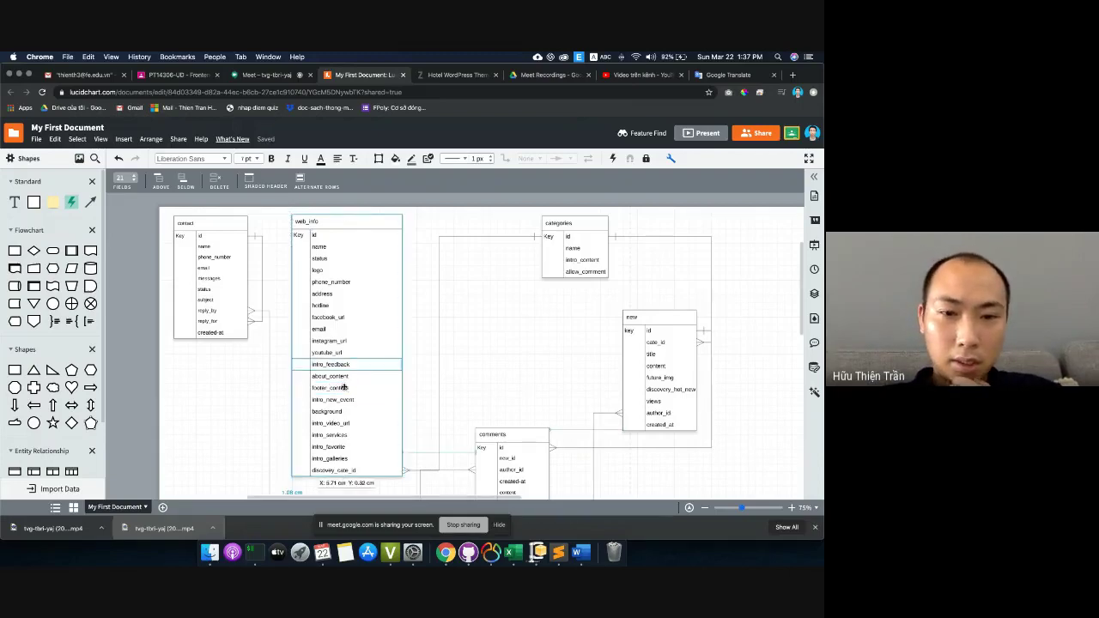
- Inspect the Hotel Zante page's footer paragraph and browse the background images in the homepage slider
{"action": "left_click", "coordinate": [456, 76]}
{"action": "scroll", "coordinate": [297, 304], "scroll_direction": "down", "scroll_amount": 15}
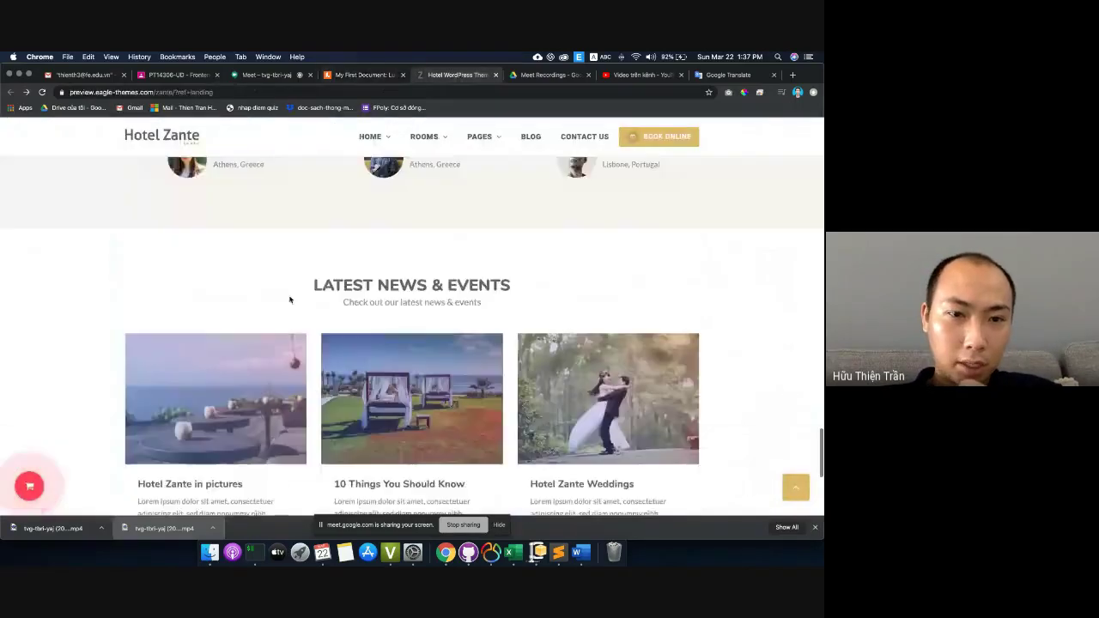
{"action": "left_click_drag", "start_coordinate": [174, 421], "coordinate": [207, 449]}
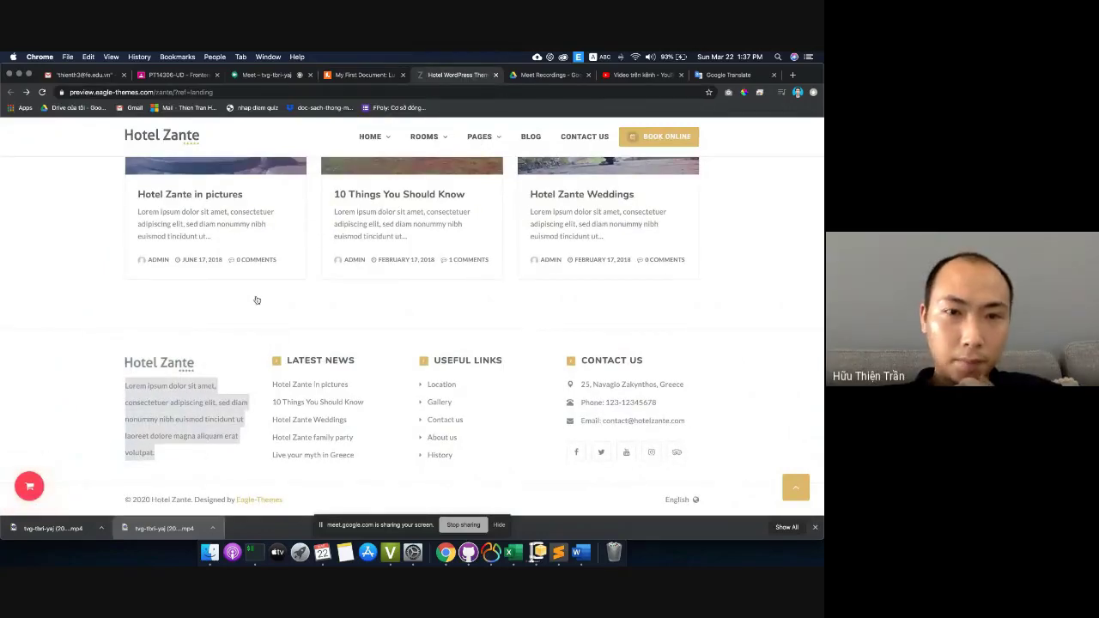
{"action": "scroll", "coordinate": [256, 299], "scroll_direction": "up", "scroll_amount": 15}
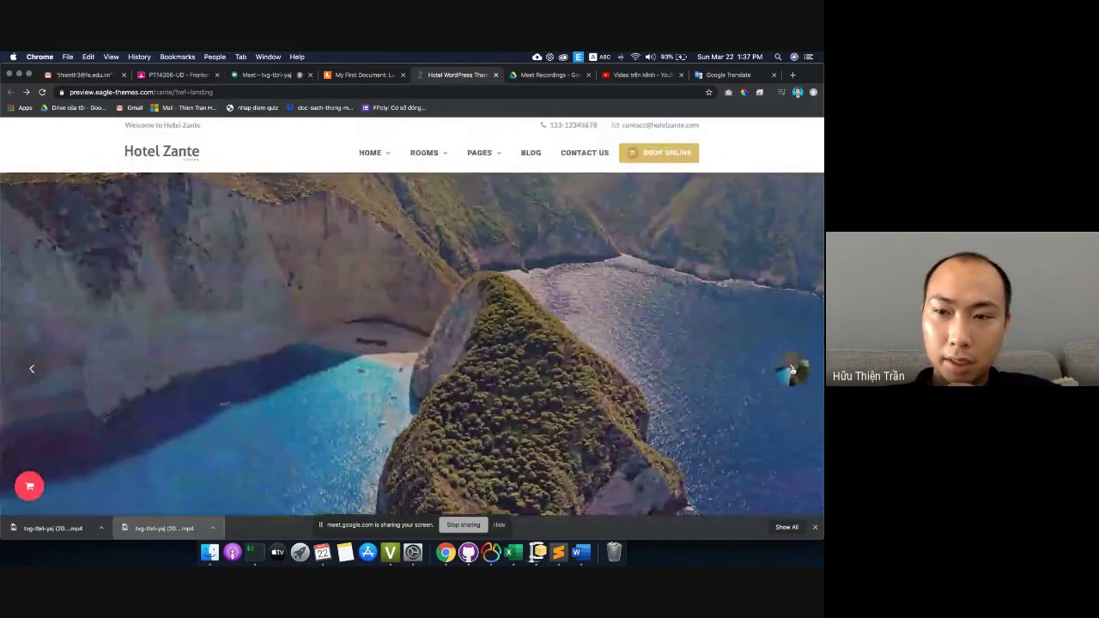
{"action": "left_click", "coordinate": [792, 368]}
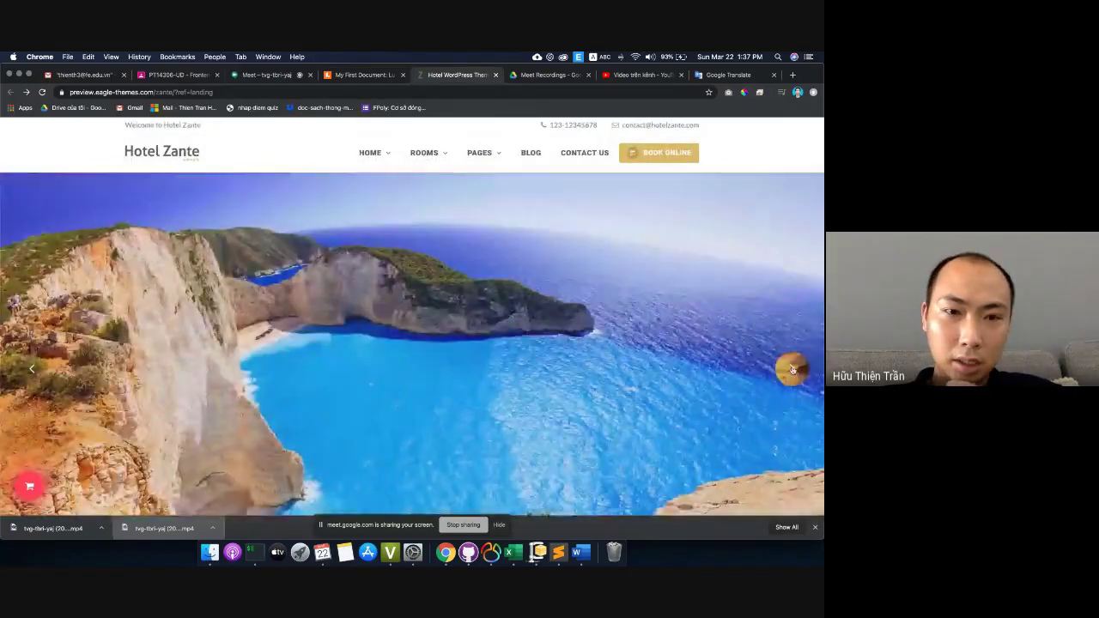
{"action": "left_click", "coordinate": [792, 368]}
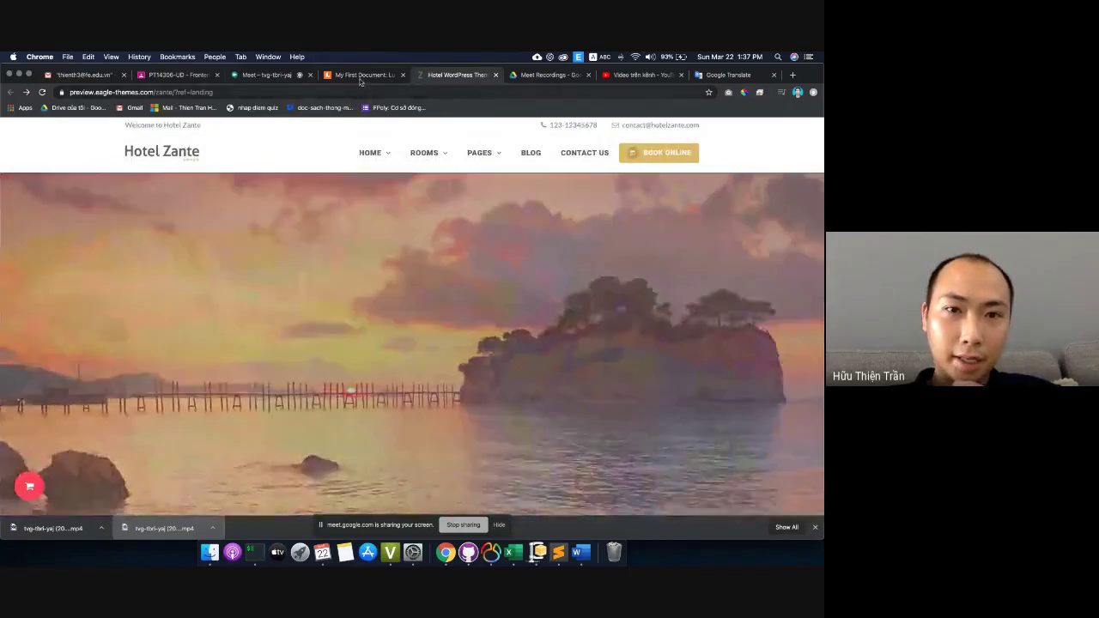
- Return to the Lucidchart diagram and review the tables below web_info, down to booking, room types and services
{"action": "left_click", "coordinate": [361, 75]}
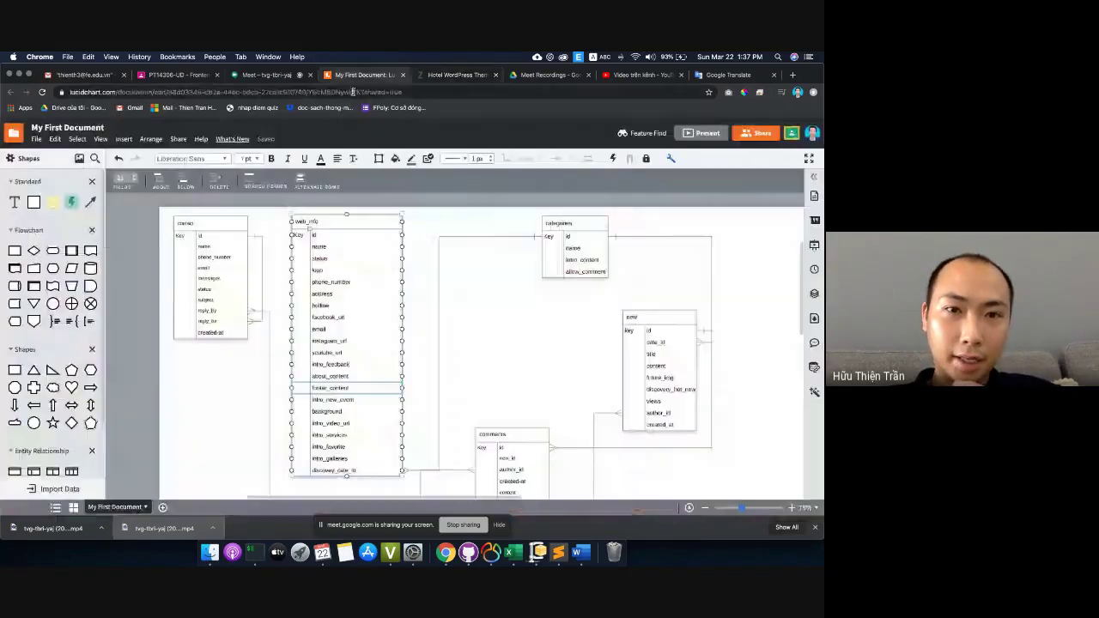
{"action": "scroll", "coordinate": [449, 297], "scroll_direction": "down", "scroll_amount": 3}
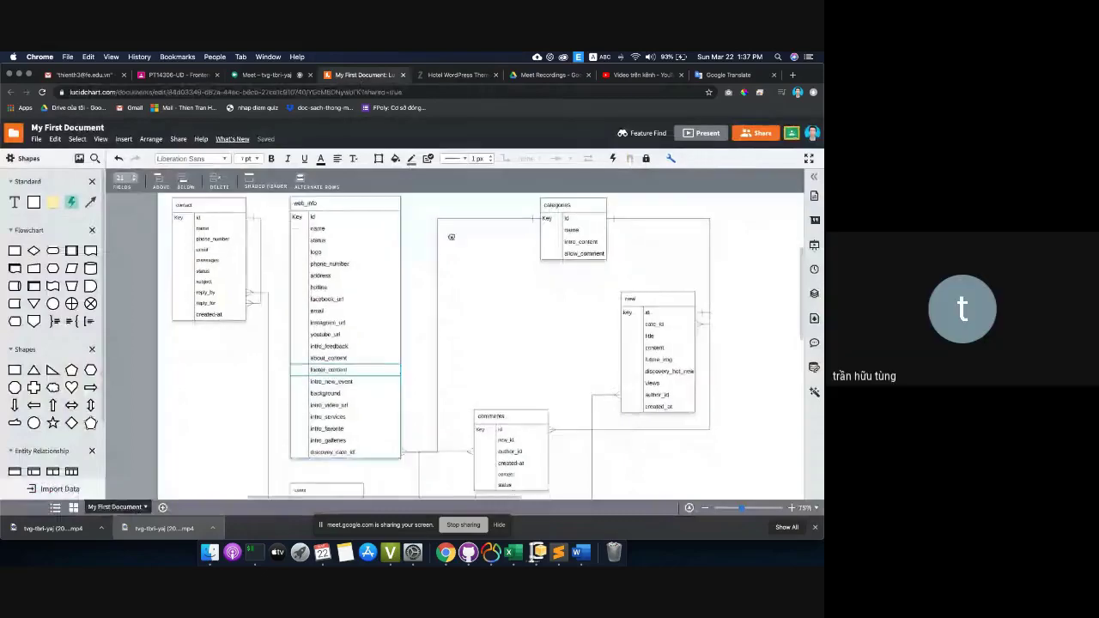
{"action": "scroll", "coordinate": [443, 350], "scroll_direction": "down", "scroll_amount": 5}
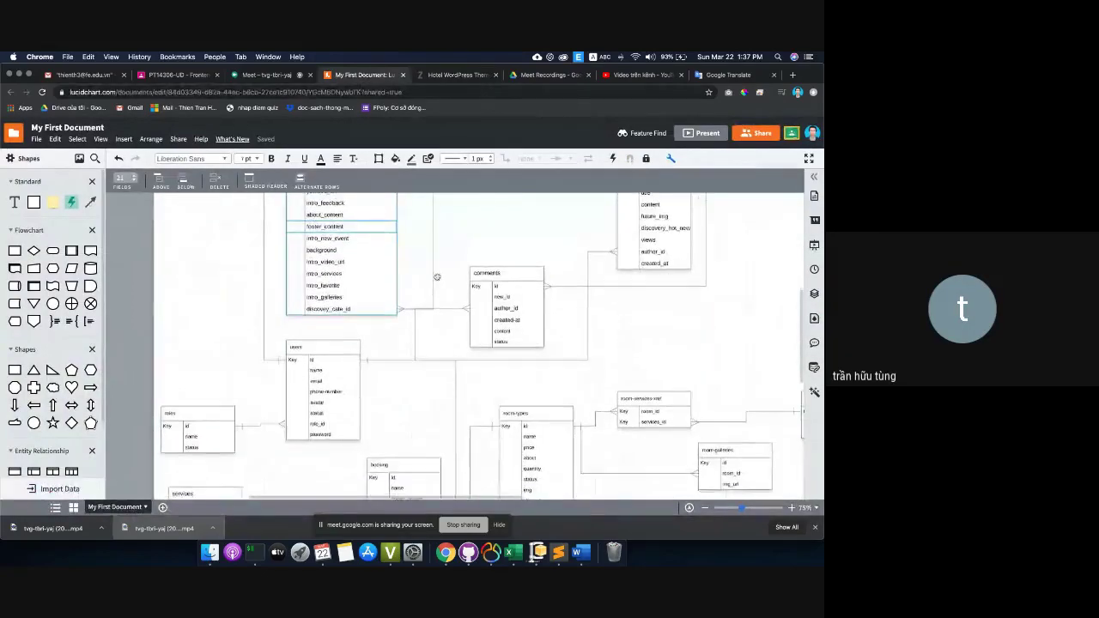
{"action": "scroll", "coordinate": [319, 407], "scroll_direction": "down", "scroll_amount": 6}
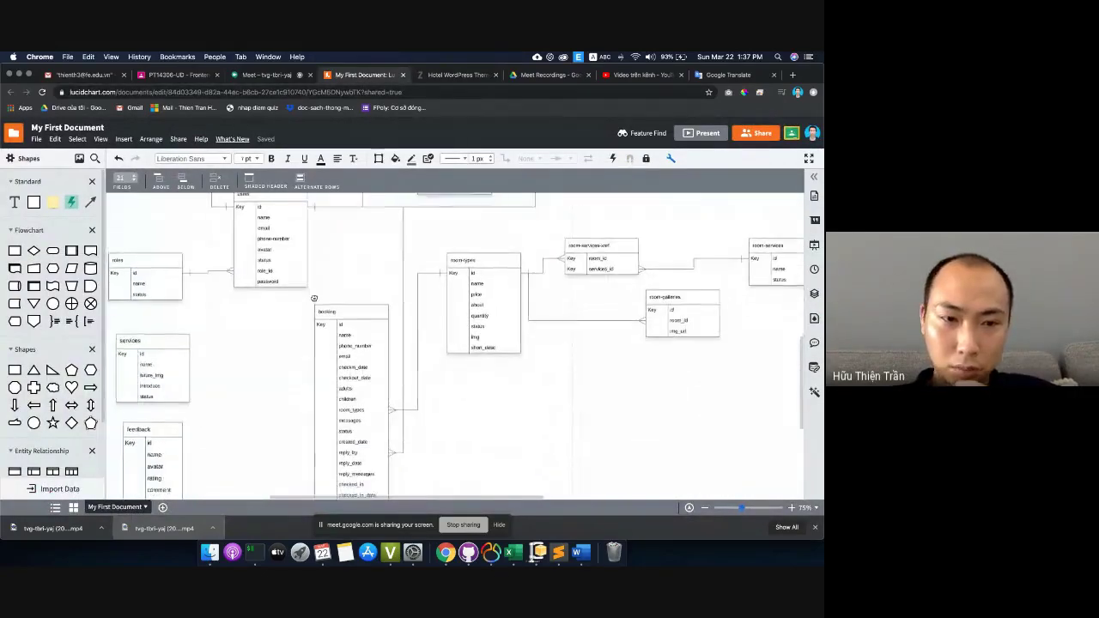
- Check the lower diagram tables down to feedback, and switch to the Hotel Zante page to browse its homepage slides and about section
{"action": "scroll", "coordinate": [365, 359], "scroll_direction": "down", "scroll_amount": 2}
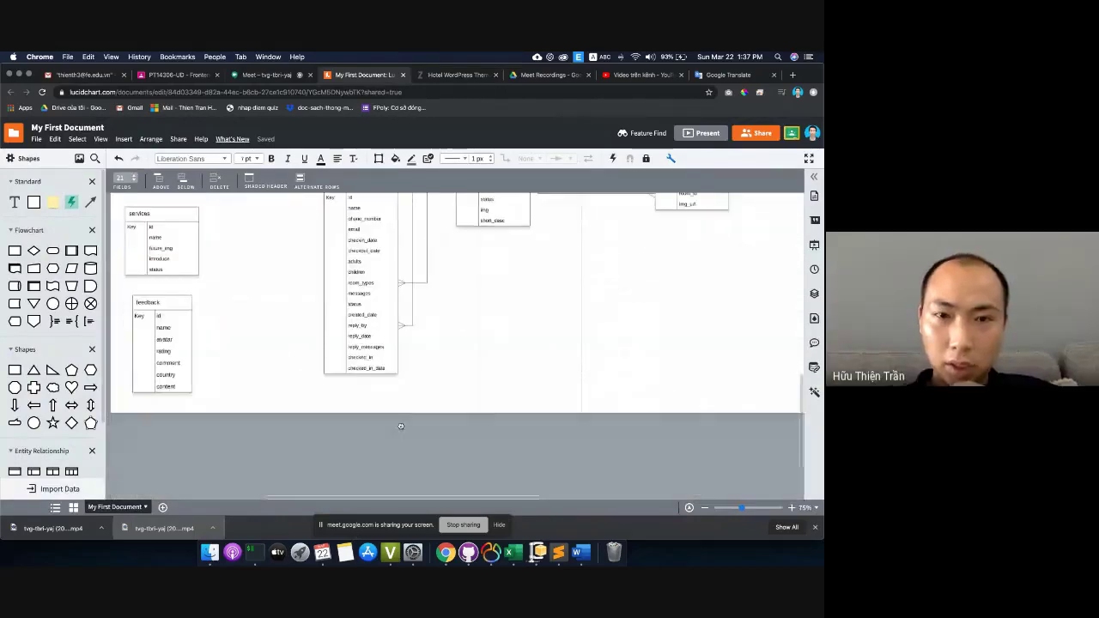
{"action": "scroll", "coordinate": [365, 359], "scroll_direction": "up", "scroll_amount": 4}
{"action": "left_click", "coordinate": [464, 74]}
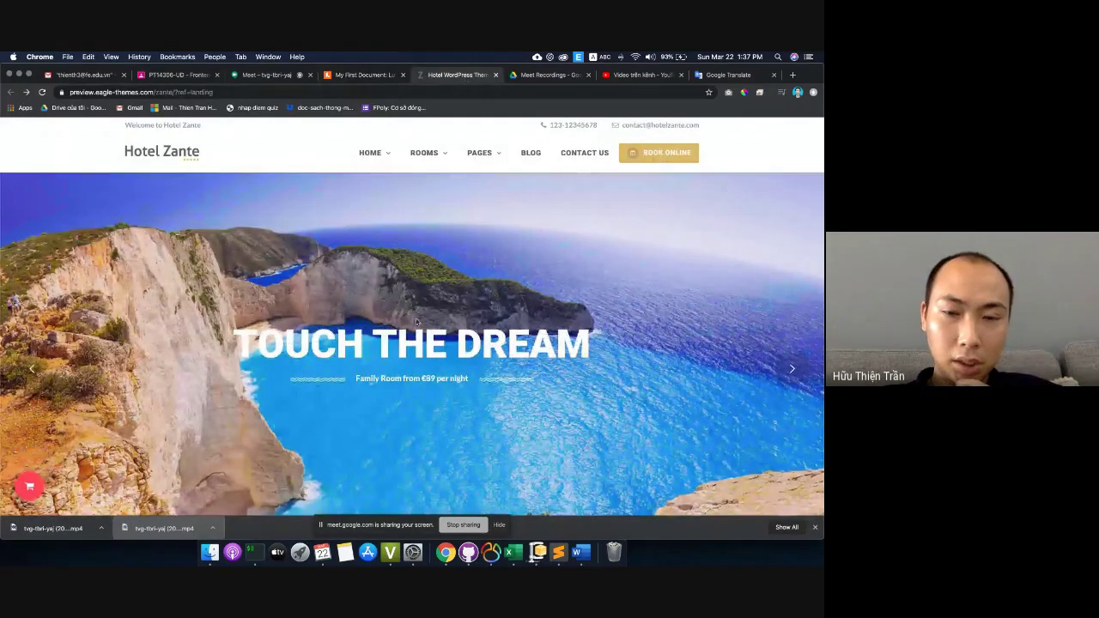
{"action": "left_click", "coordinate": [32, 370]}
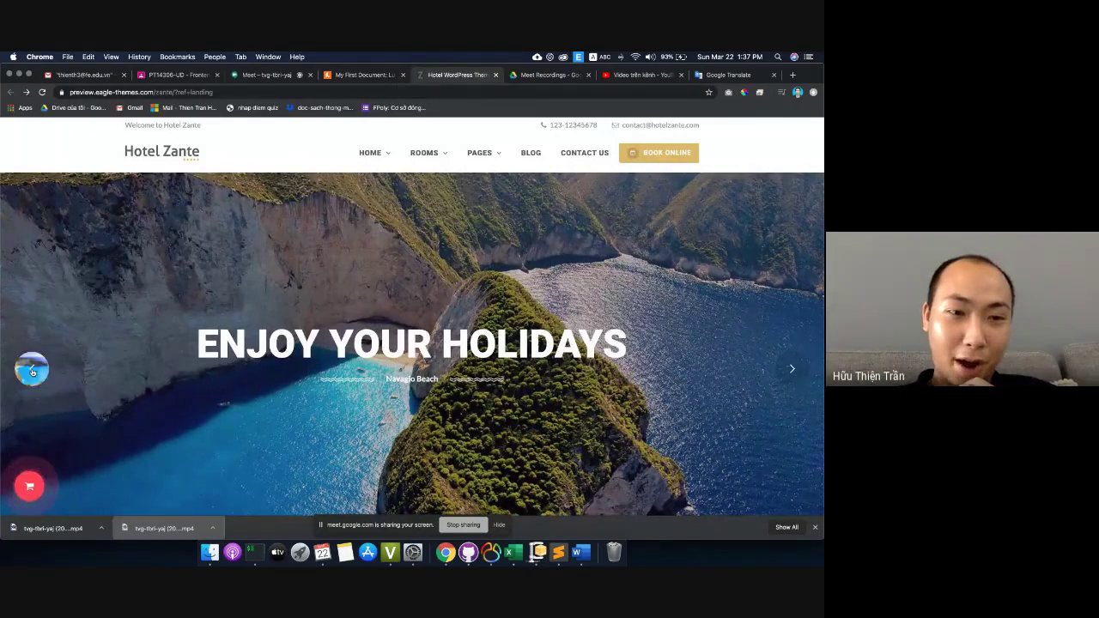
{"action": "left_click", "coordinate": [31, 370]}
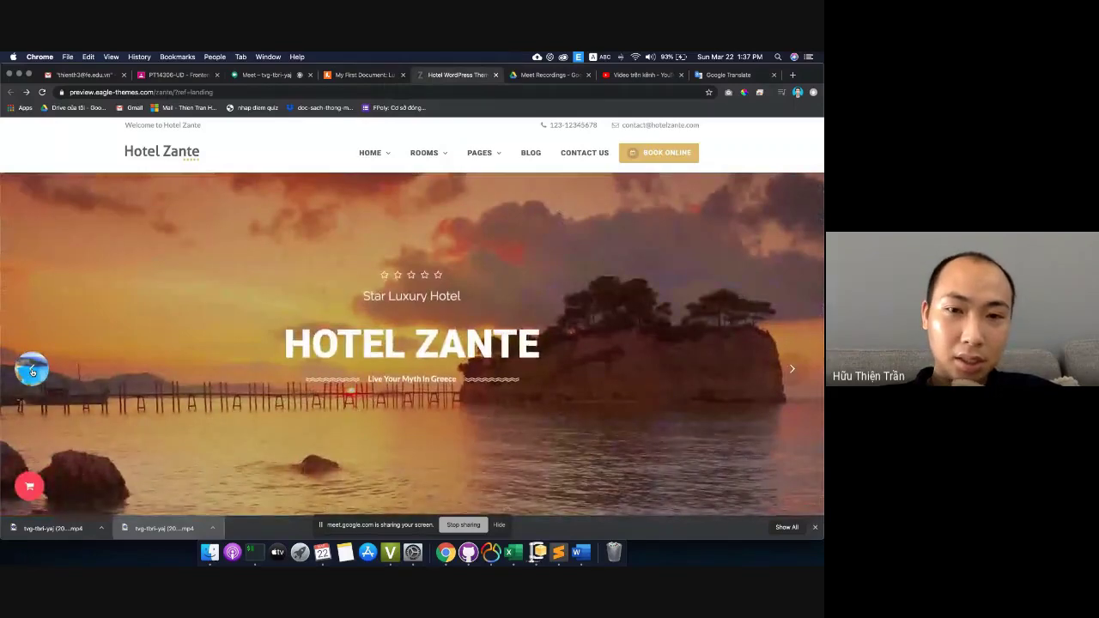
{"action": "left_click", "coordinate": [32, 369]}
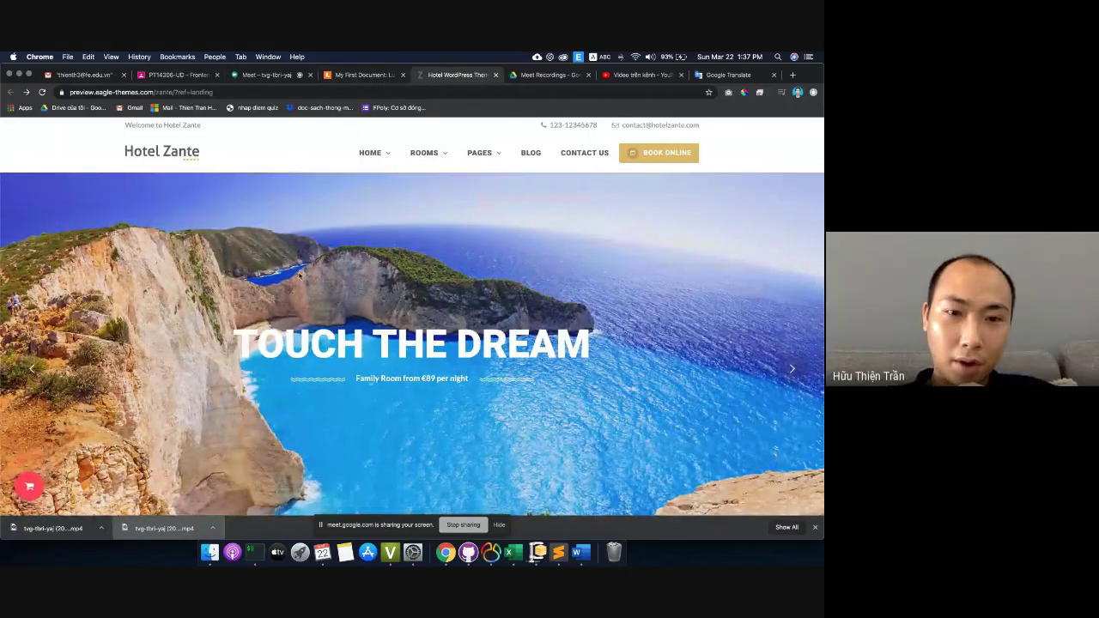
{"action": "scroll", "coordinate": [297, 275], "scroll_direction": "down", "scroll_amount": 5}
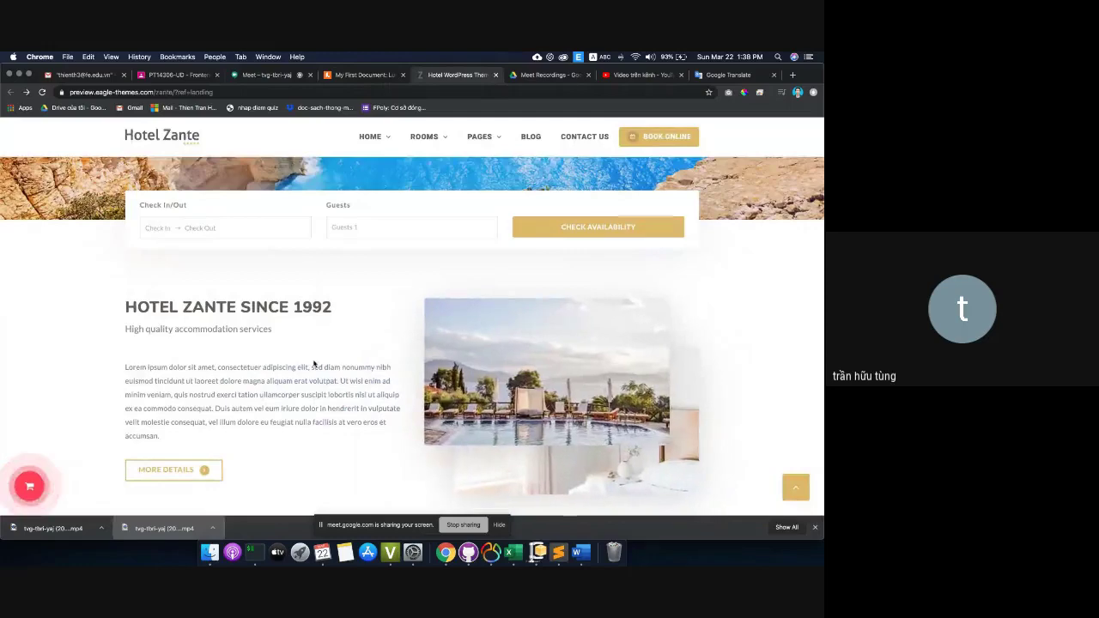
{"action": "scroll", "coordinate": [313, 364], "scroll_direction": "up", "scroll_amount": 10}
- Glance at the web_info table in the diagram, and compare the titles and small captions of the Hotel Zante homepage slides
{"action": "key", "text": "ctrl+shift+Tab"}
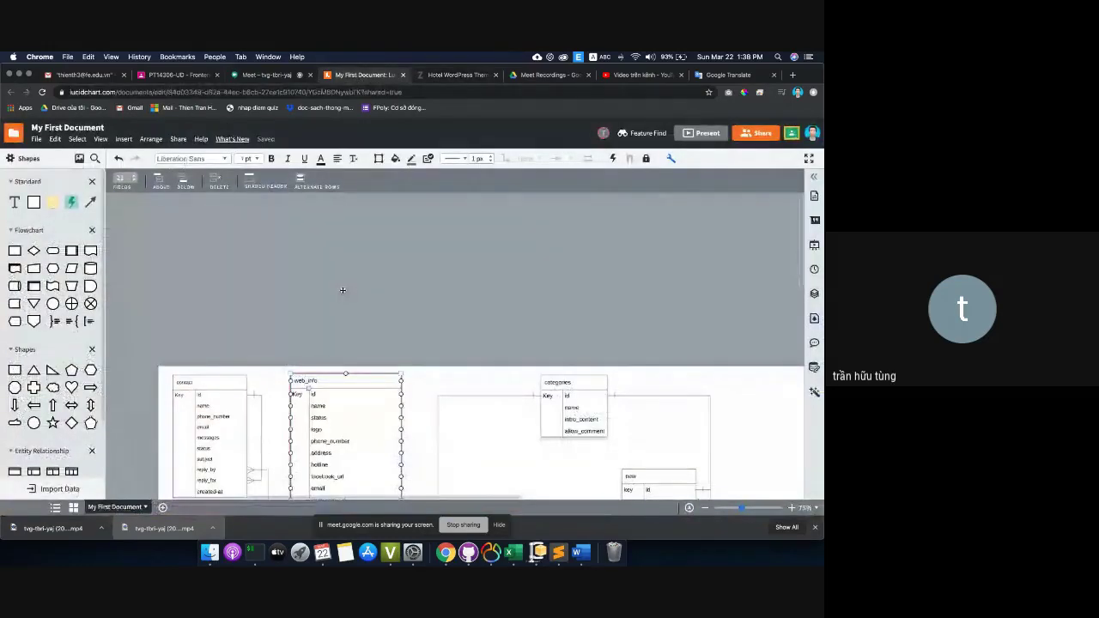
{"action": "left_click", "coordinate": [474, 72]}
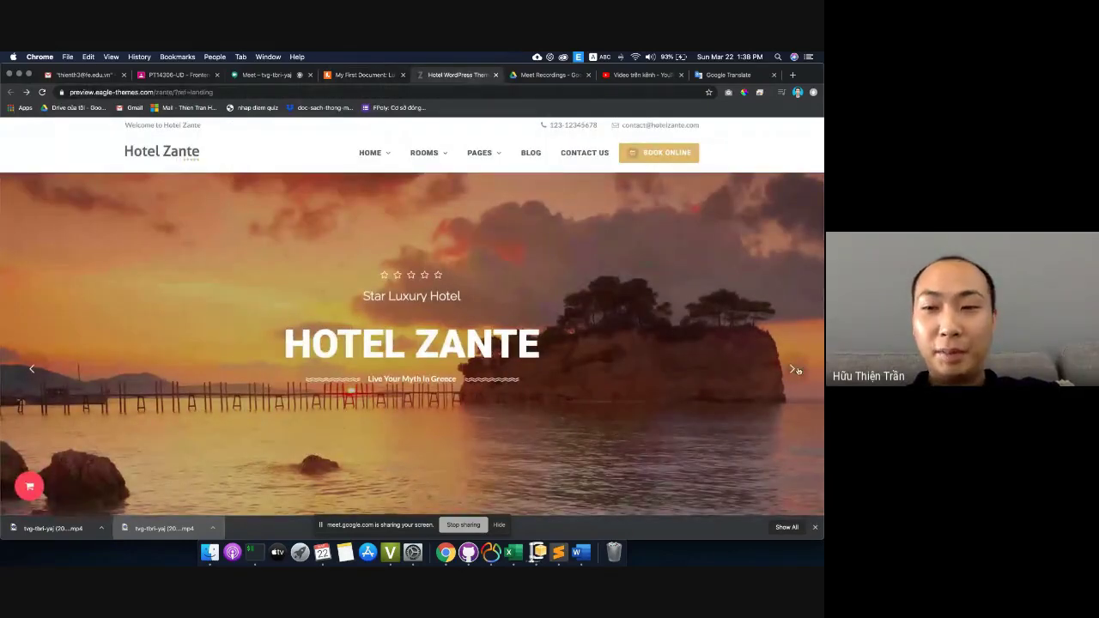
{"action": "left_click", "coordinate": [792, 370]}
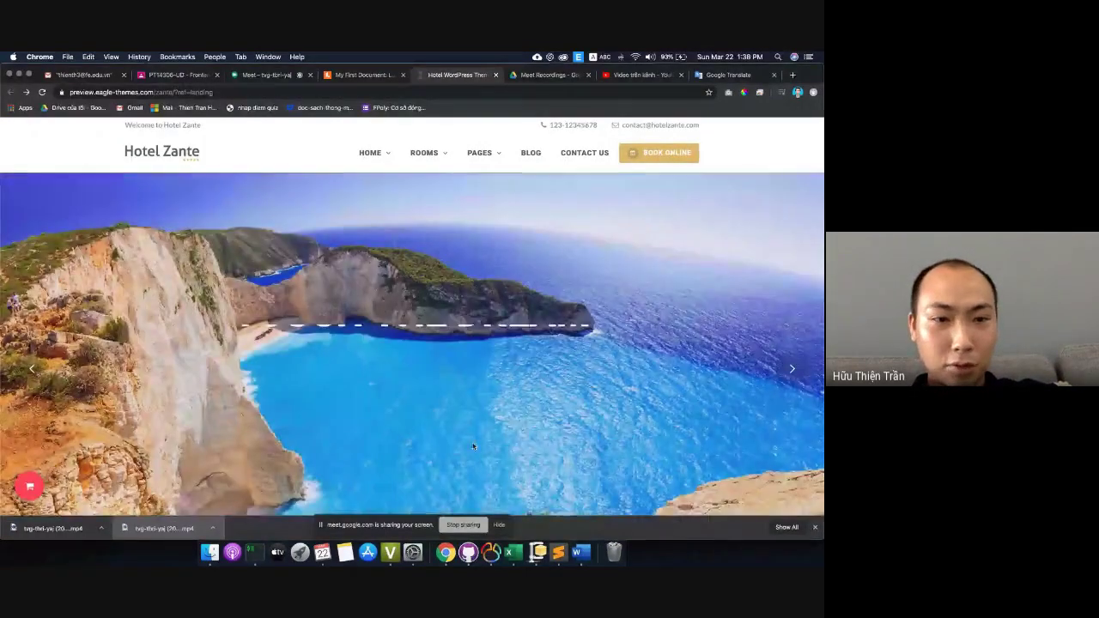
{"action": "scroll", "coordinate": [401, 353], "scroll_direction": "down", "scroll_amount": 1}
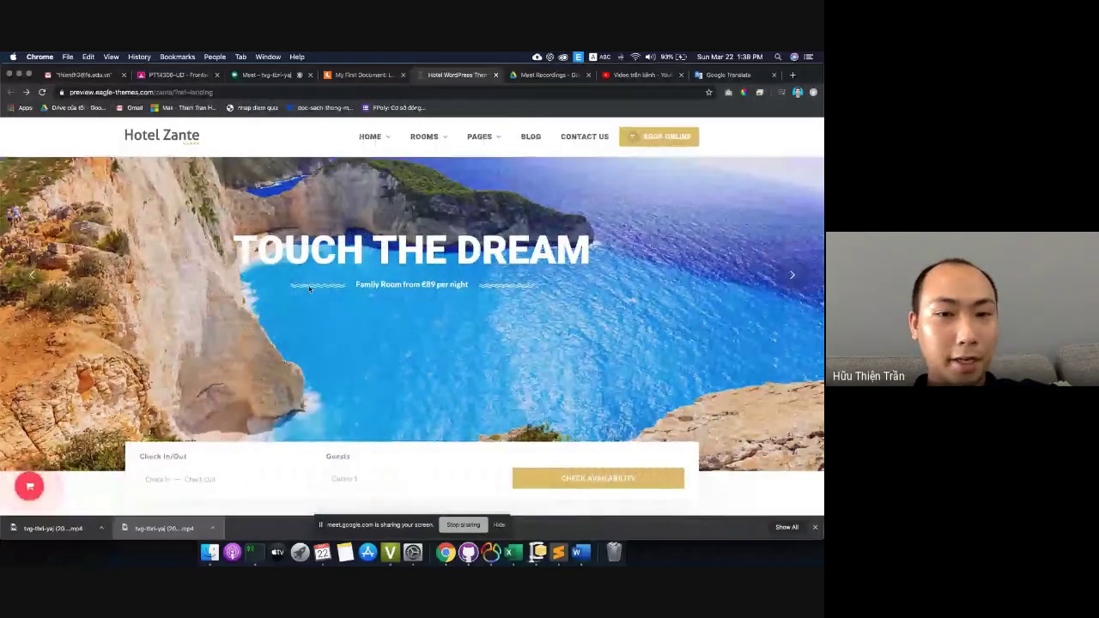
{"action": "scroll", "coordinate": [455, 320], "scroll_direction": "up", "scroll_amount": 1}
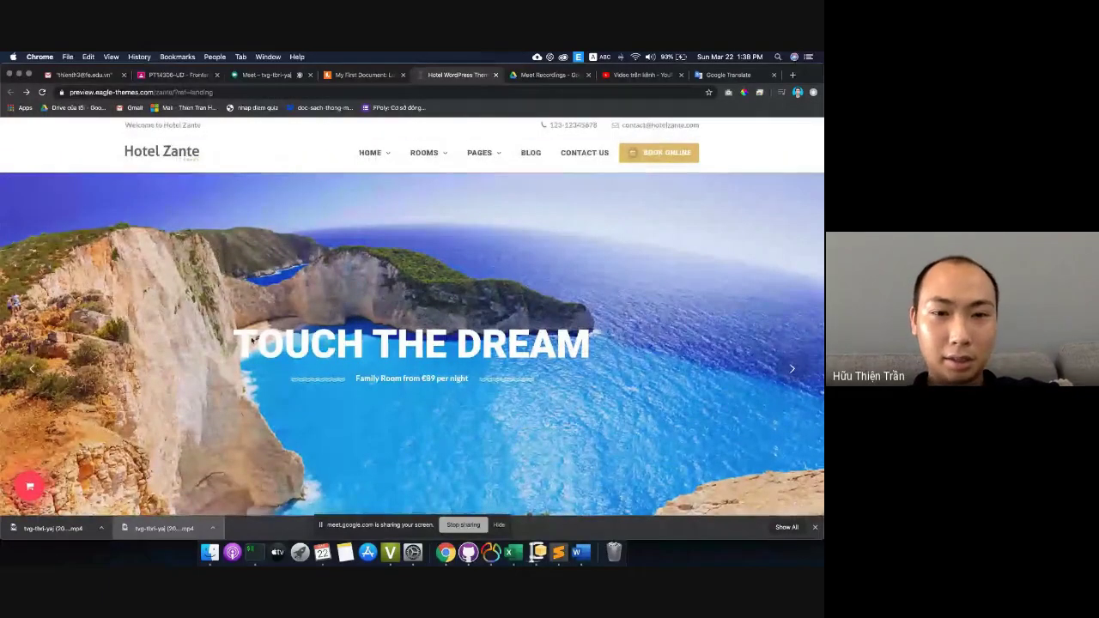
{"action": "left_click", "coordinate": [791, 369]}
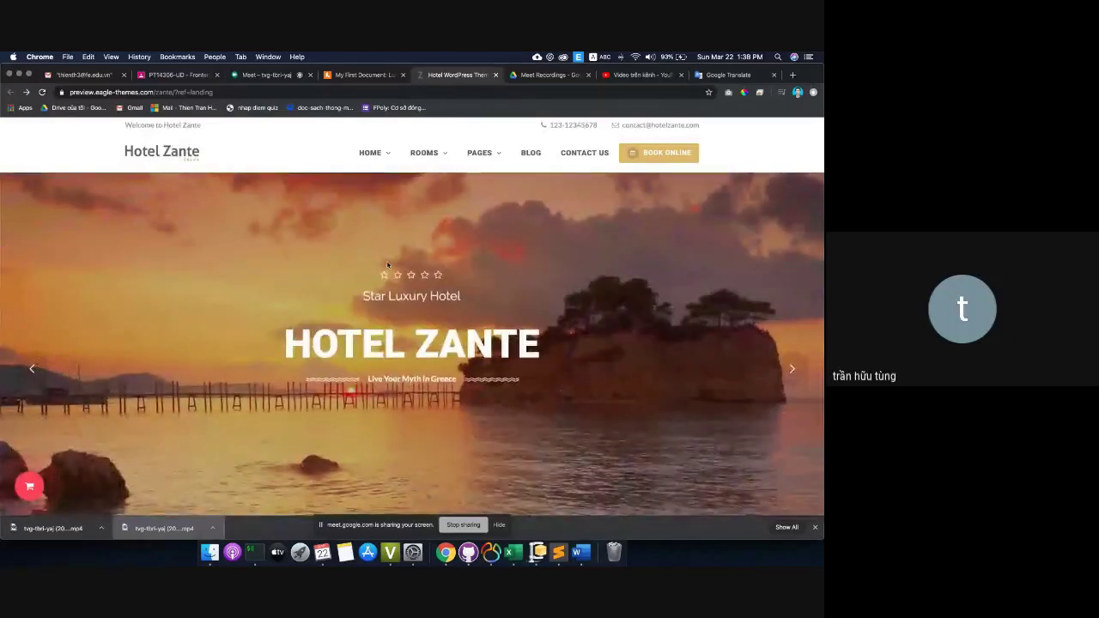
{"action": "left_click", "coordinate": [32, 369]}
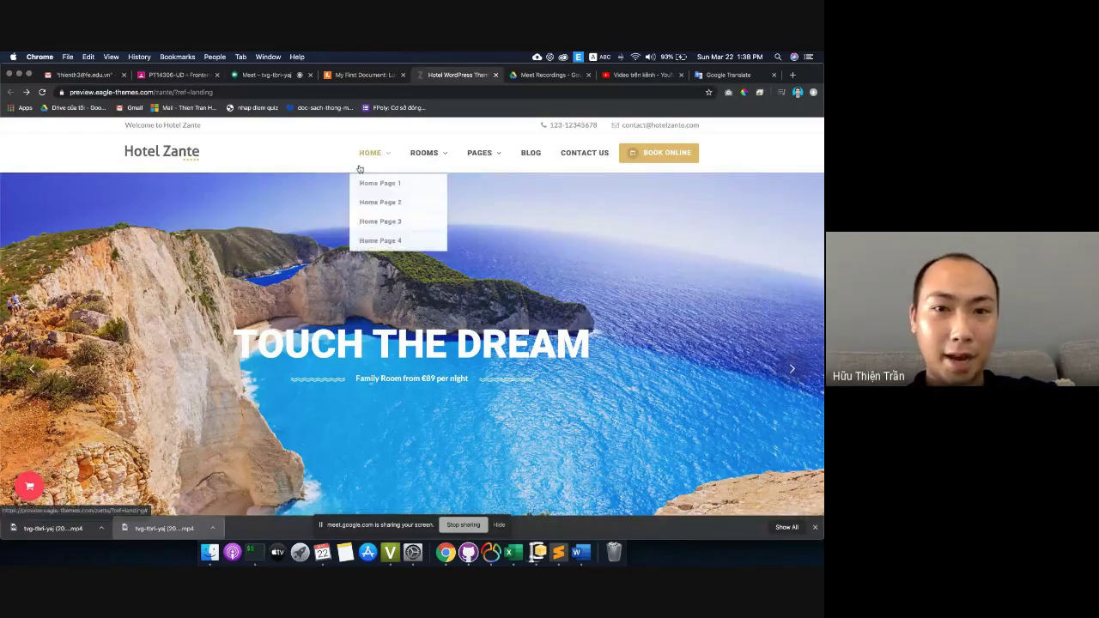
- Return to the Lucidchart diagram and add a three-row key-and-field entity table named home_sliders above web_info and categories
{"action": "left_click", "coordinate": [361, 74]}
{"action": "scroll", "coordinate": [411, 232], "scroll_direction": "up", "scroll_amount": 3}
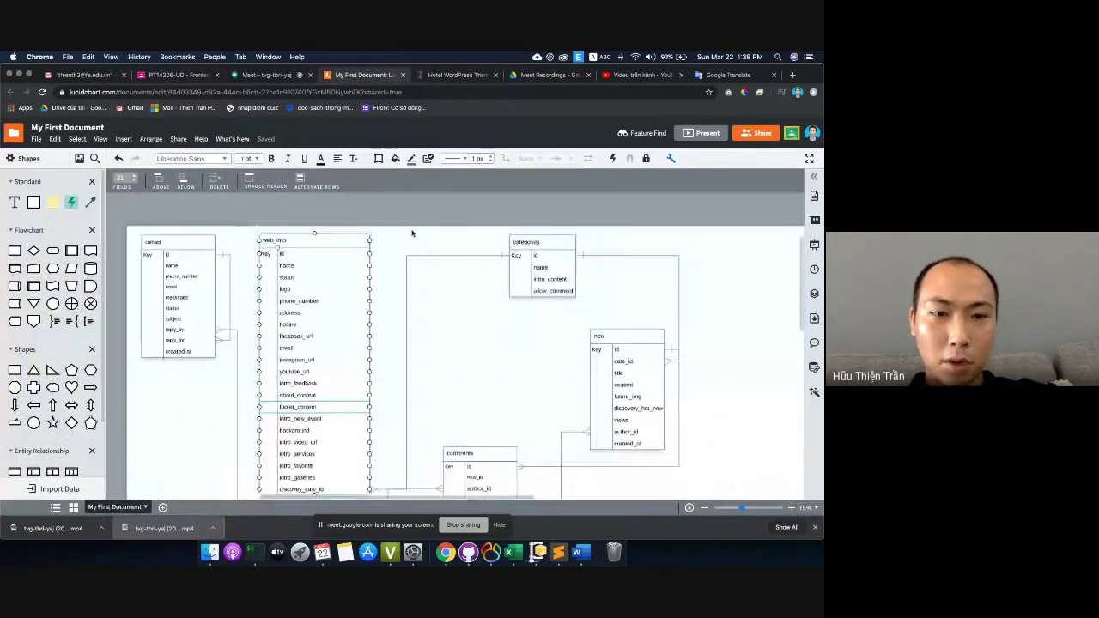
{"action": "scroll", "coordinate": [411, 232], "scroll_direction": "up", "scroll_amount": 5}
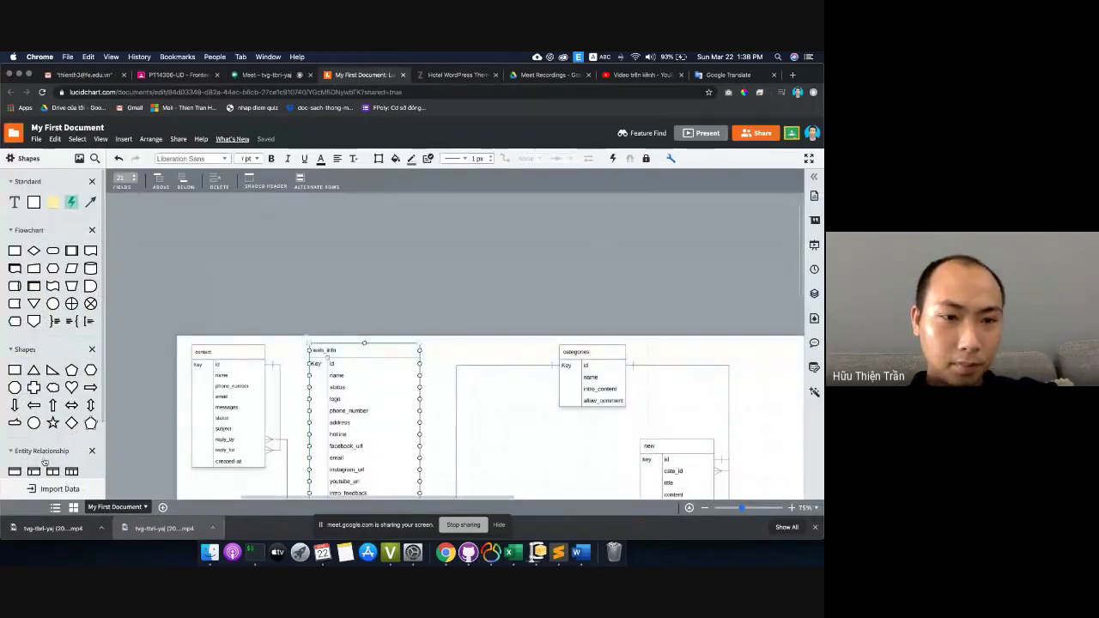
{"action": "left_click_drag", "start_coordinate": [34, 472], "coordinate": [464, 286]}
{"action": "left_click", "coordinate": [320, 158]}
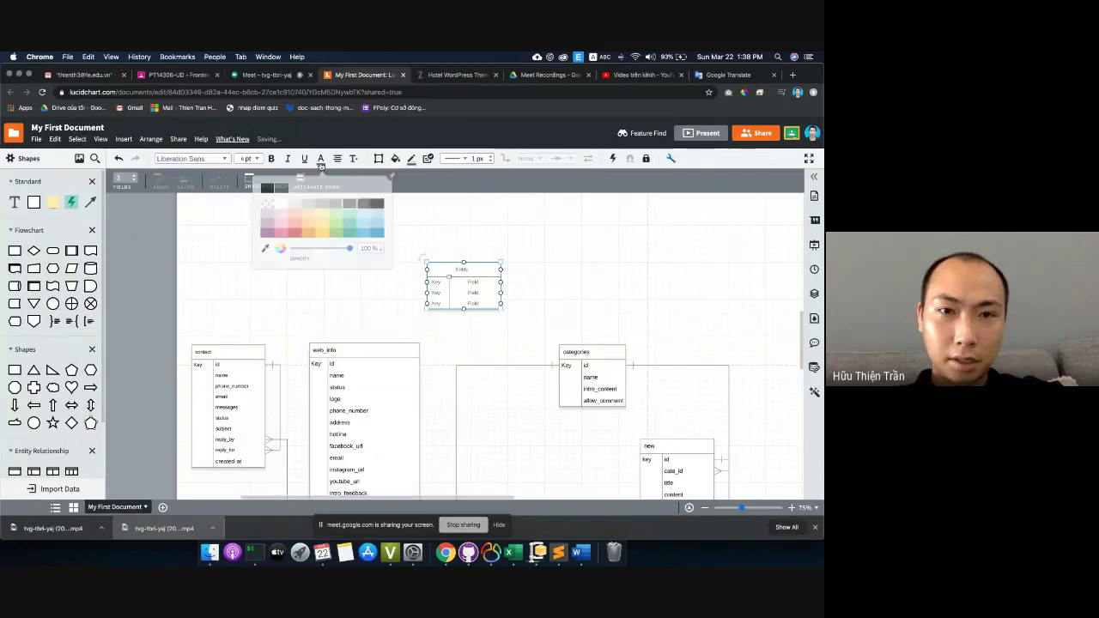
{"action": "double_click", "coordinate": [472, 271]}
{"action": "type", "text": "u"}
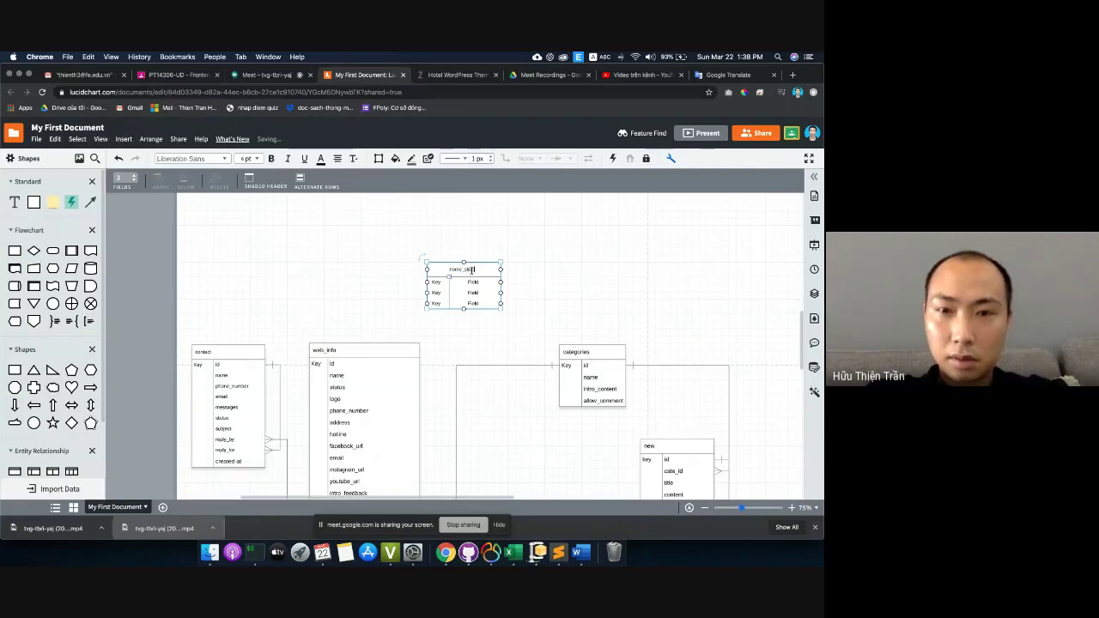
- Name the home_sliders fields id, title and small_text per the Hotel Zante slide text, keeping the Key label only on id
{"action": "key", "text": "Tab"}
{"action": "type", "text": "id"}
{"action": "key", "text": "Tab"}
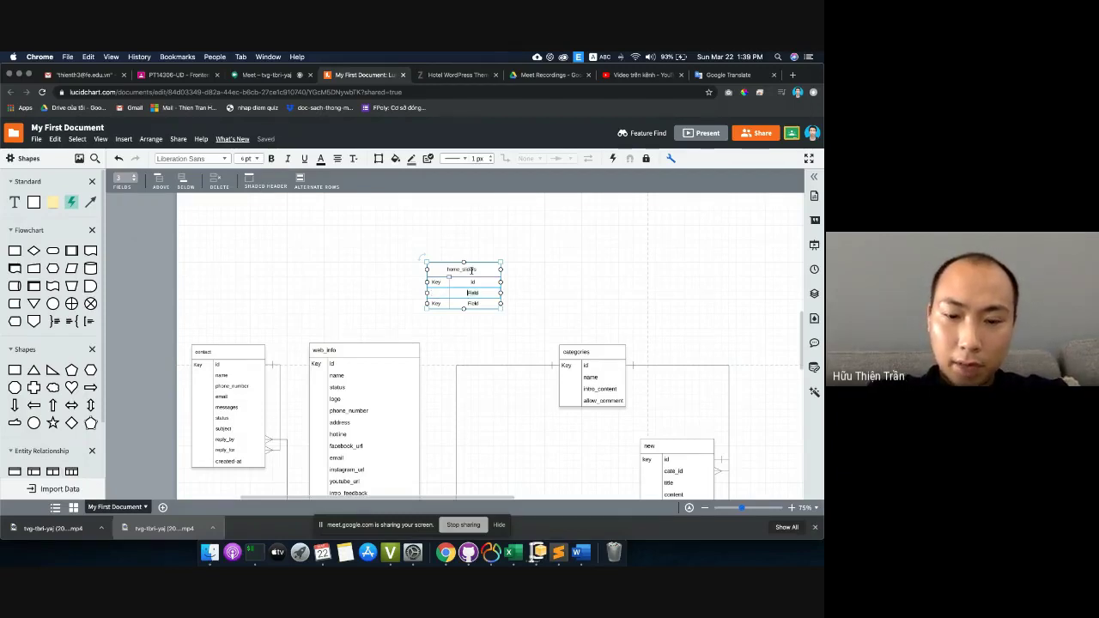
{"action": "left_click", "coordinate": [434, 75]}
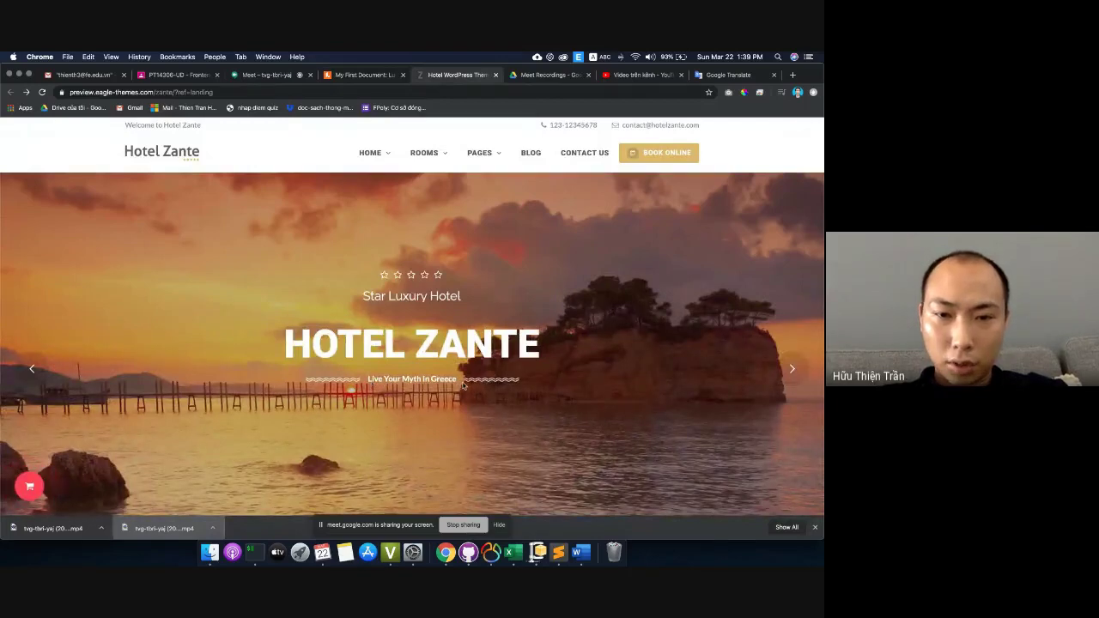
{"action": "left_click", "coordinate": [361, 75]}
{"action": "key", "text": "BackSpace"}
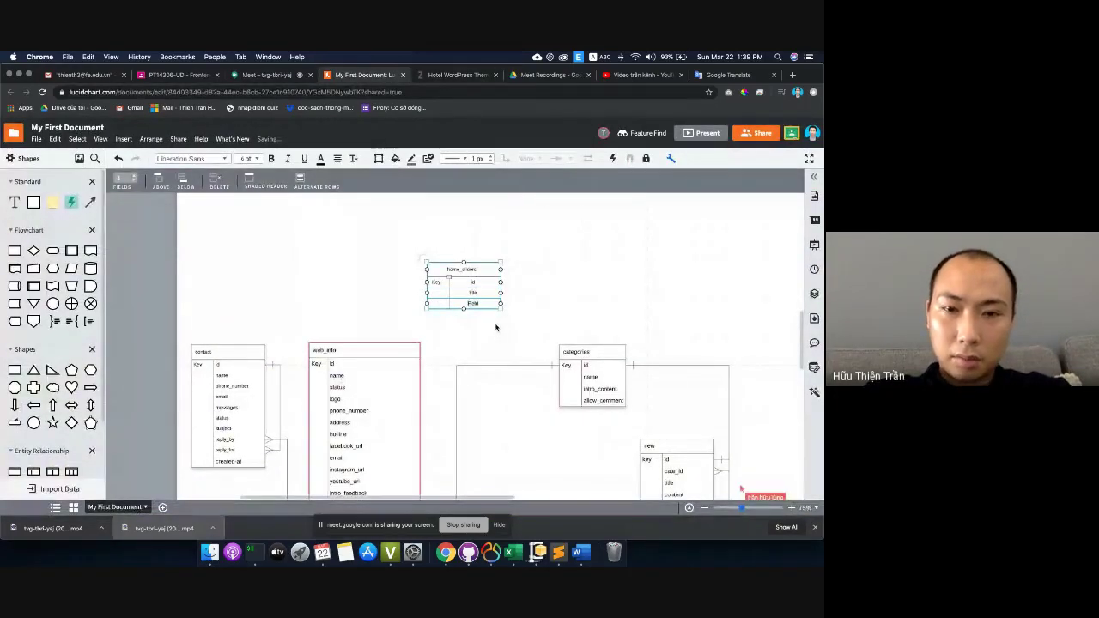
{"action": "type", "text": "_id"}
{"action": "type", "text": "xt"}
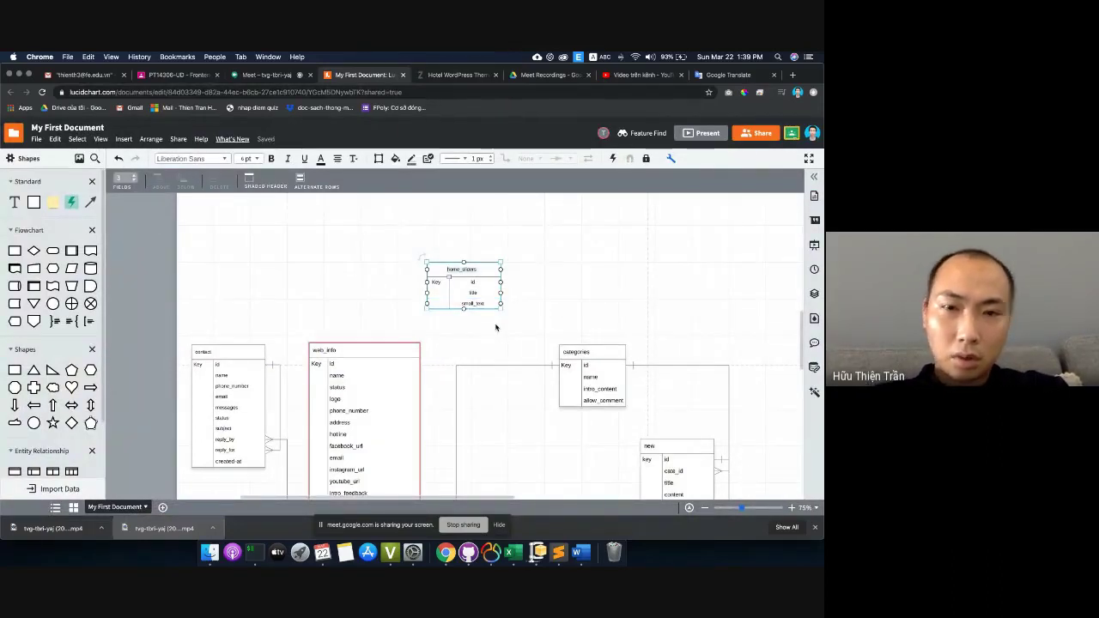
- Add a fourth row below small_text in home_sliders and name its field image_ur, leaving its key cell blank
{"action": "left_click", "coordinate": [186, 179]}
{"action": "double_click", "coordinate": [438, 315]}
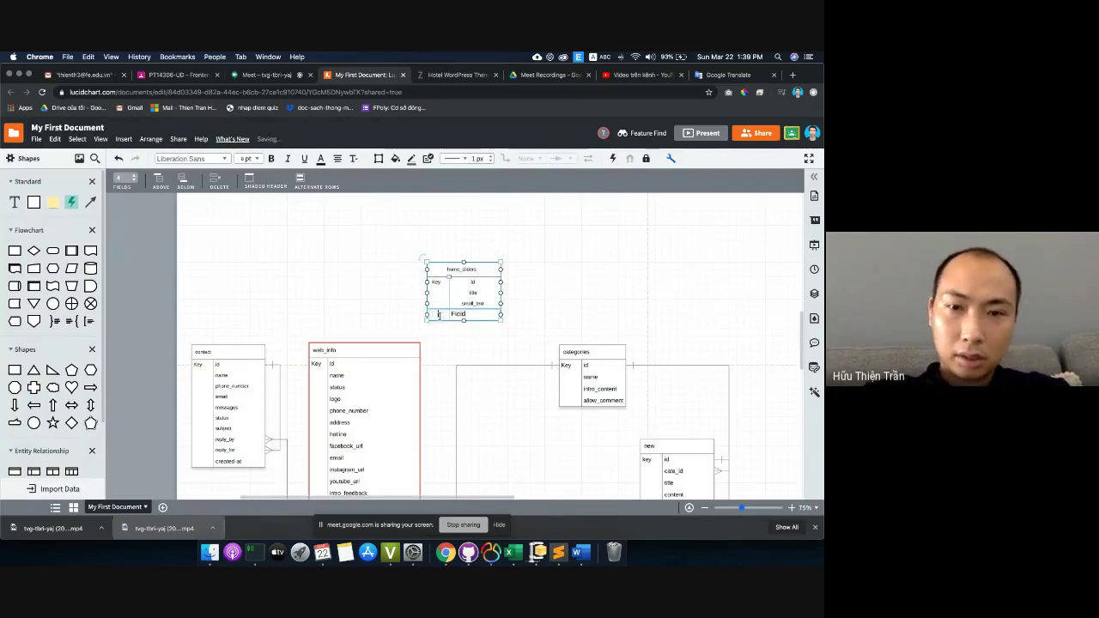
{"action": "type", "text": "Image"}
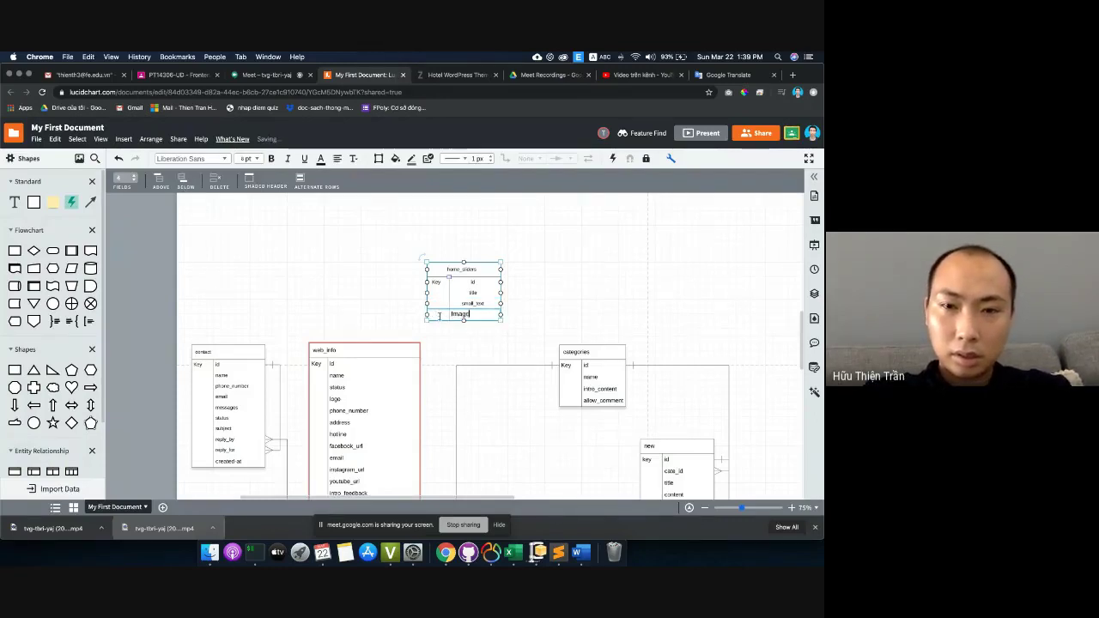
{"action": "key", "text": "BackSpace"}
{"action": "key", "text": "BackSpace"}
{"action": "key", "text": "BackSpace"}
{"action": "key", "text": "BackSpace"}
{"action": "key", "text": "BackSpace"}
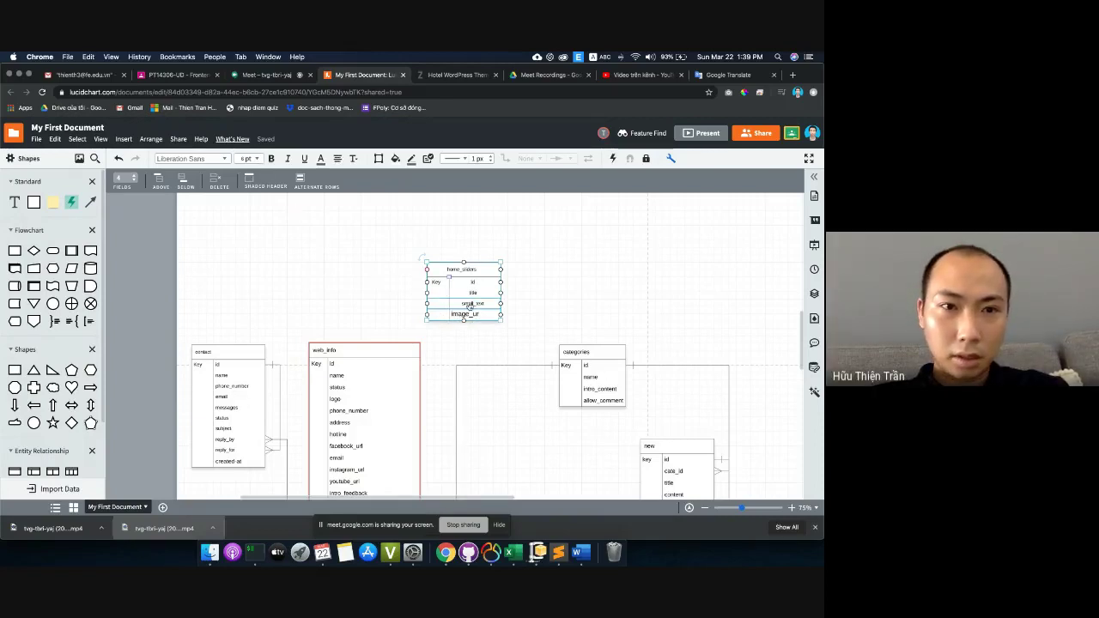
- Align the text of all tables in the diagram to the left and vertically centred, and clear the selection
{"action": "key", "text": "ctrl+a"}
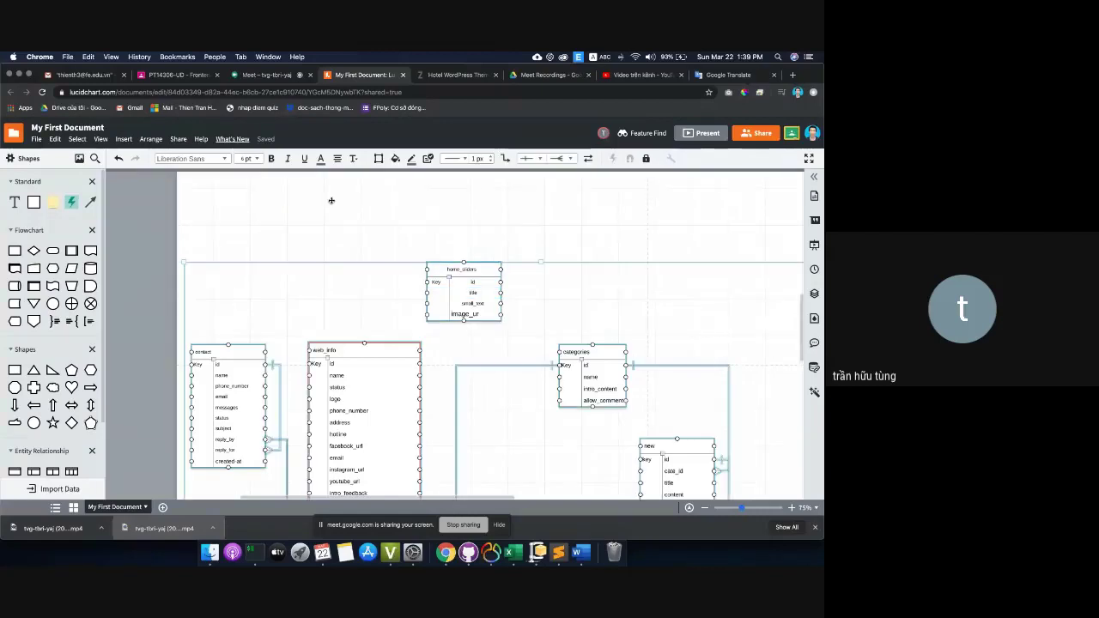
{"action": "left_click", "coordinate": [395, 158]}
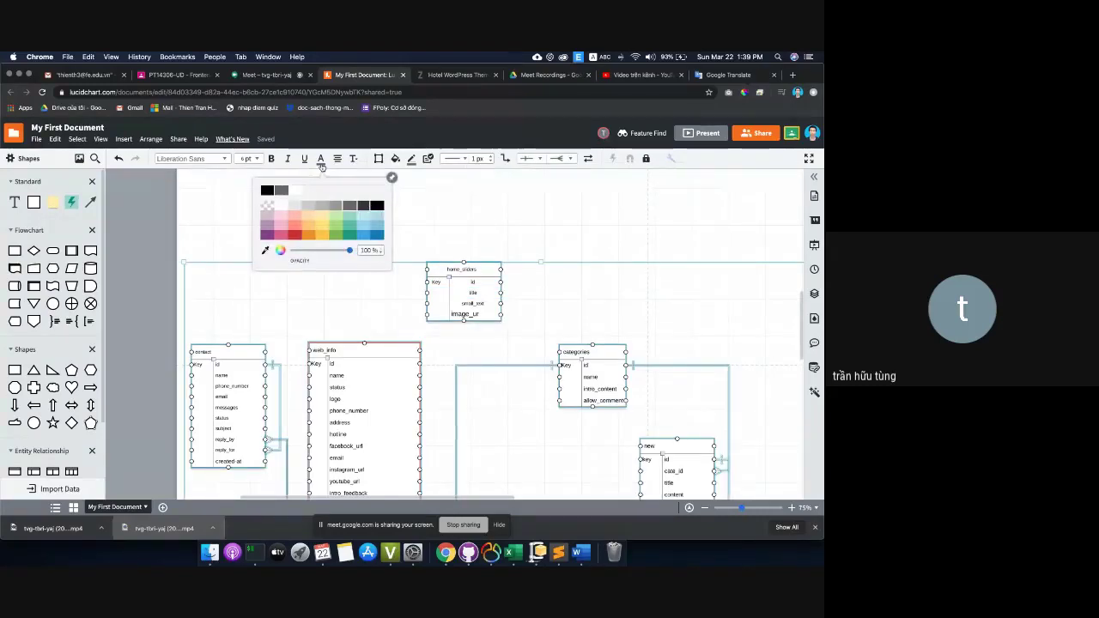
{"action": "left_click", "coordinate": [338, 160]}
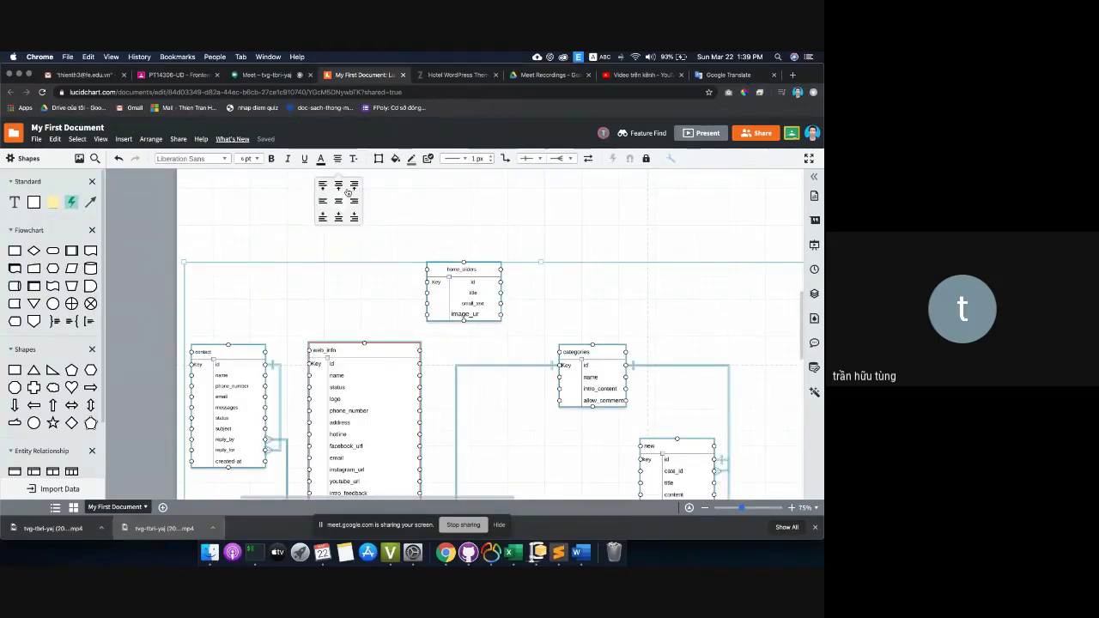
{"action": "left_click", "coordinate": [323, 201]}
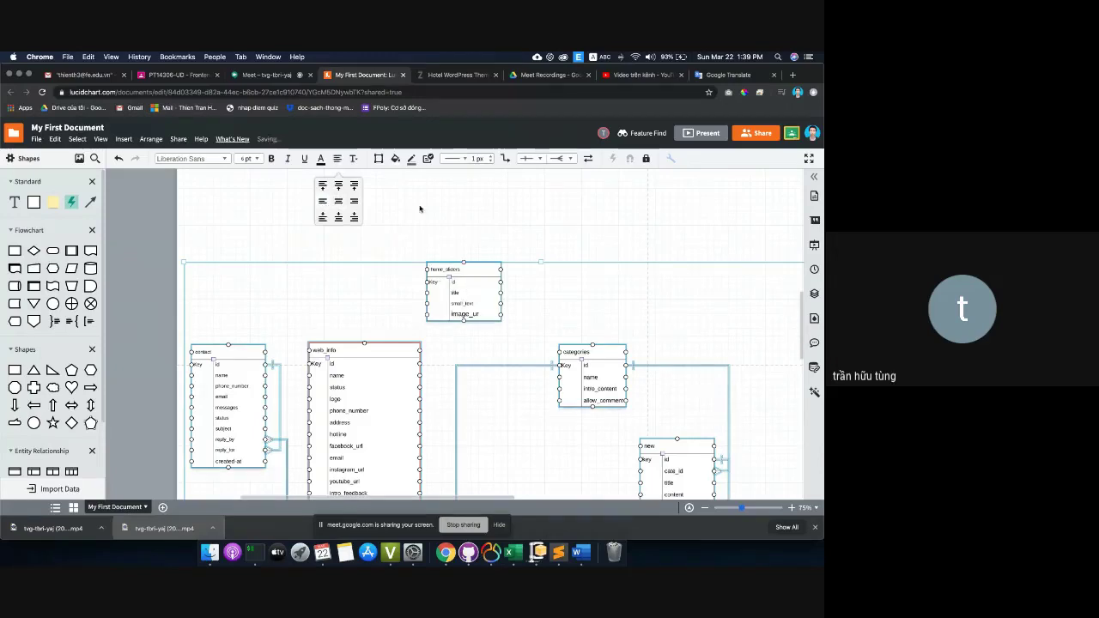
{"action": "left_click", "coordinate": [465, 314]}
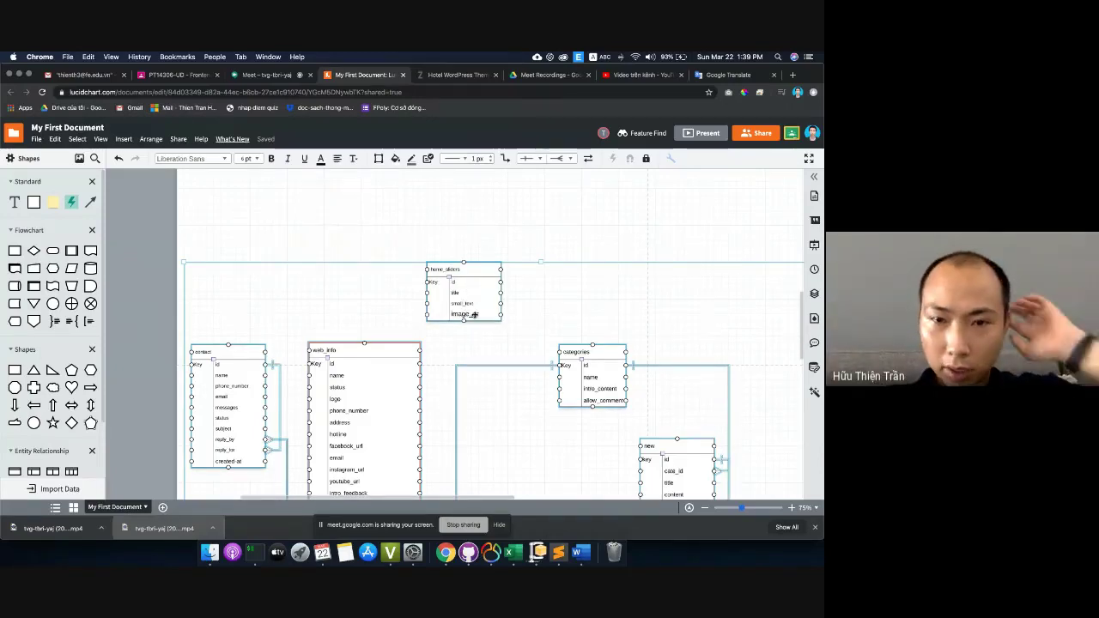
{"action": "left_click", "coordinate": [507, 249]}
- Examine the home_sliders table's fields and the tables around it, and switch to the Hotel Zante slider for comparison
{"action": "left_click", "coordinate": [468, 315]}
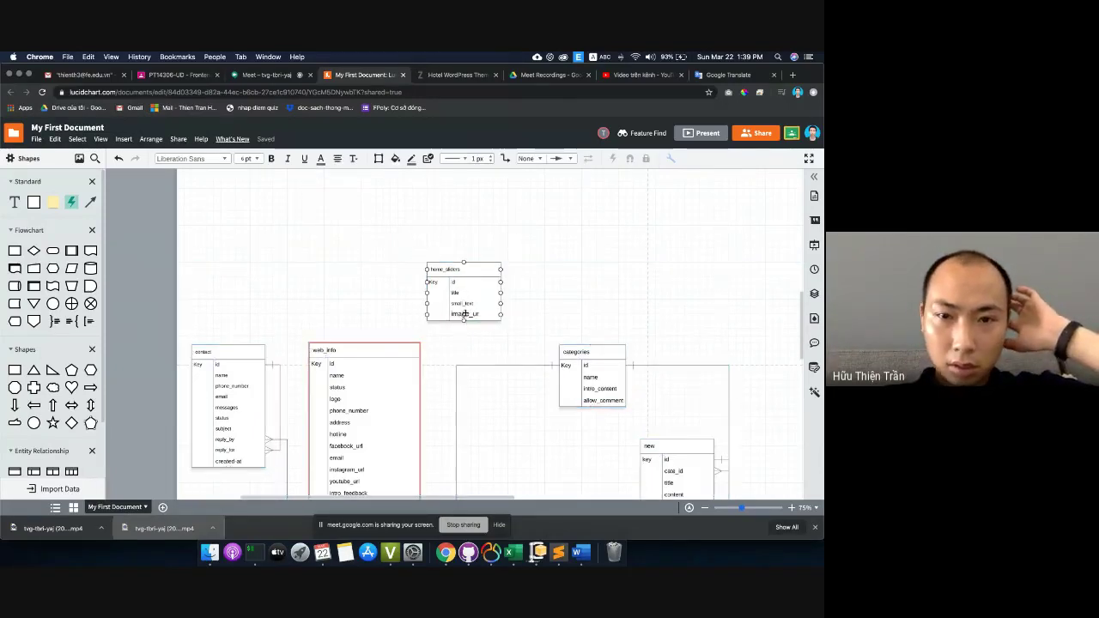
{"action": "left_click", "coordinate": [466, 304]}
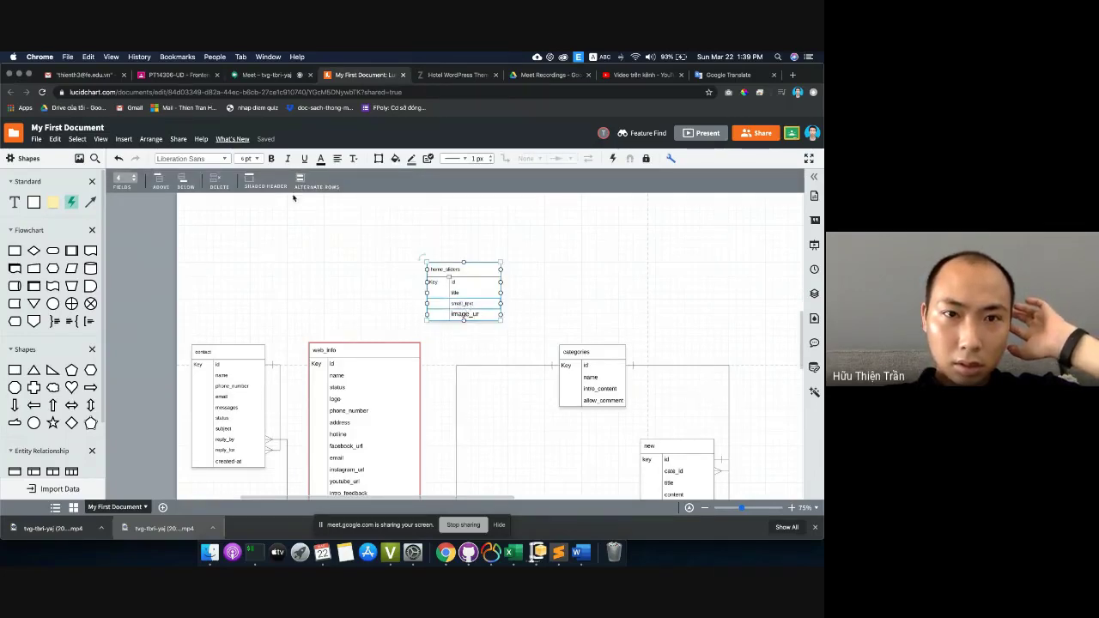
{"action": "left_click", "coordinate": [355, 368]}
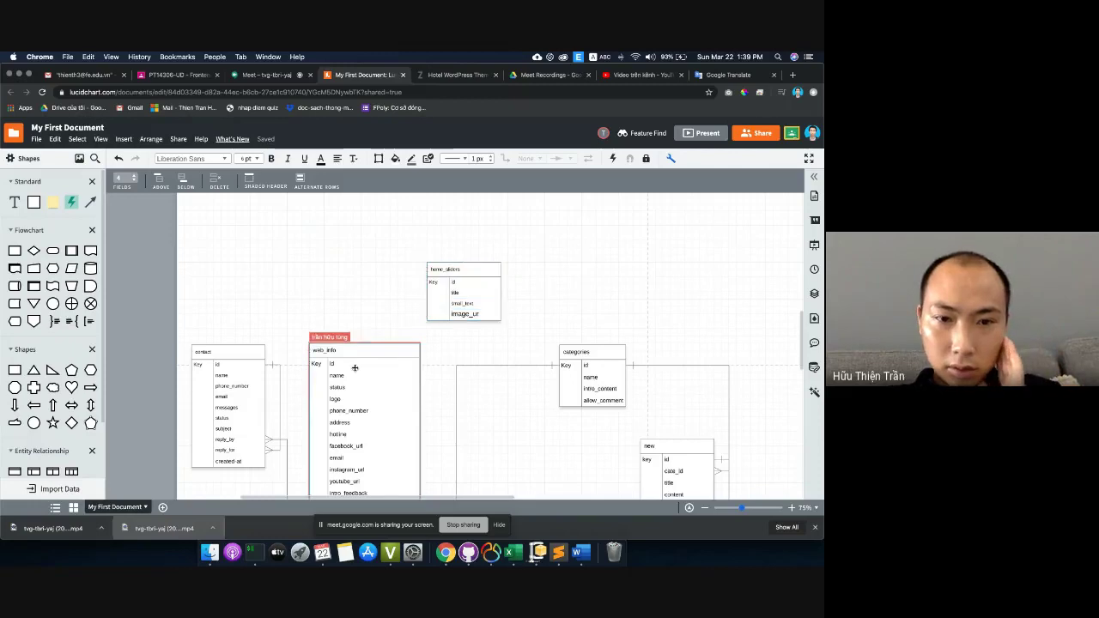
{"action": "left_click", "coordinate": [547, 300]}
{"action": "scroll", "coordinate": [540, 266], "scroll_direction": "right", "scroll_amount": 2}
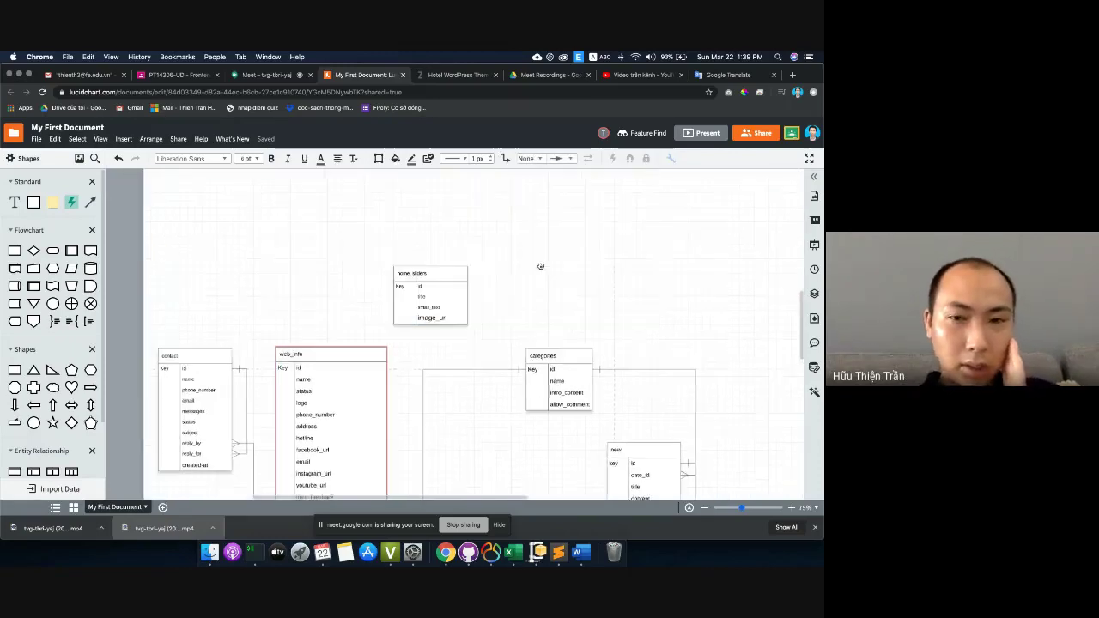
{"action": "scroll", "coordinate": [540, 268], "scroll_direction": "right", "scroll_amount": 2}
{"action": "left_click", "coordinate": [441, 277]}
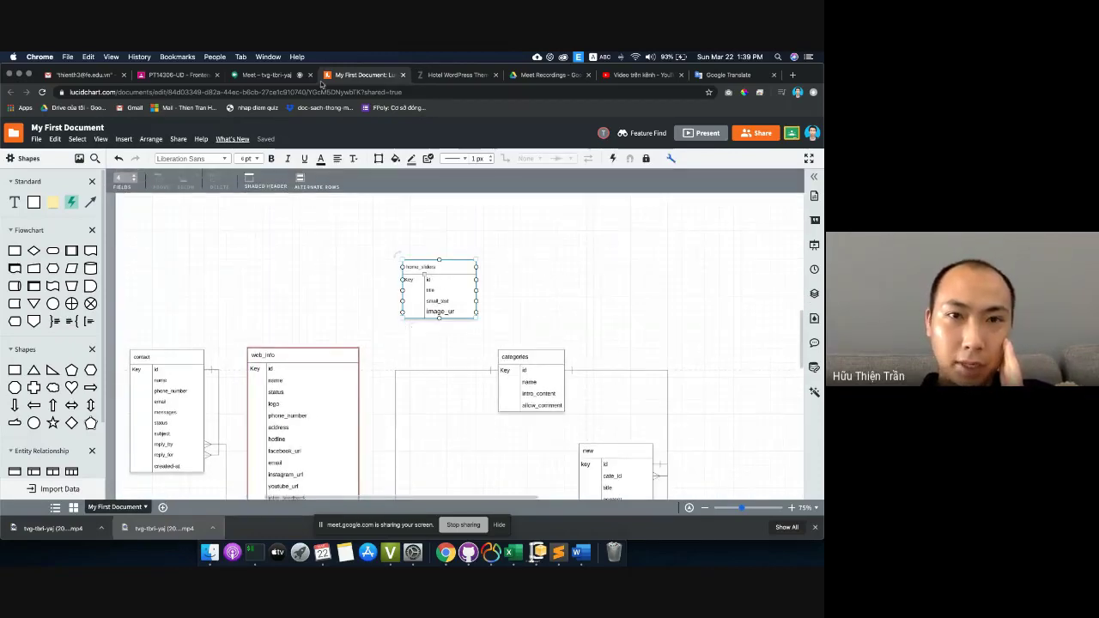
{"action": "left_click", "coordinate": [455, 75]}
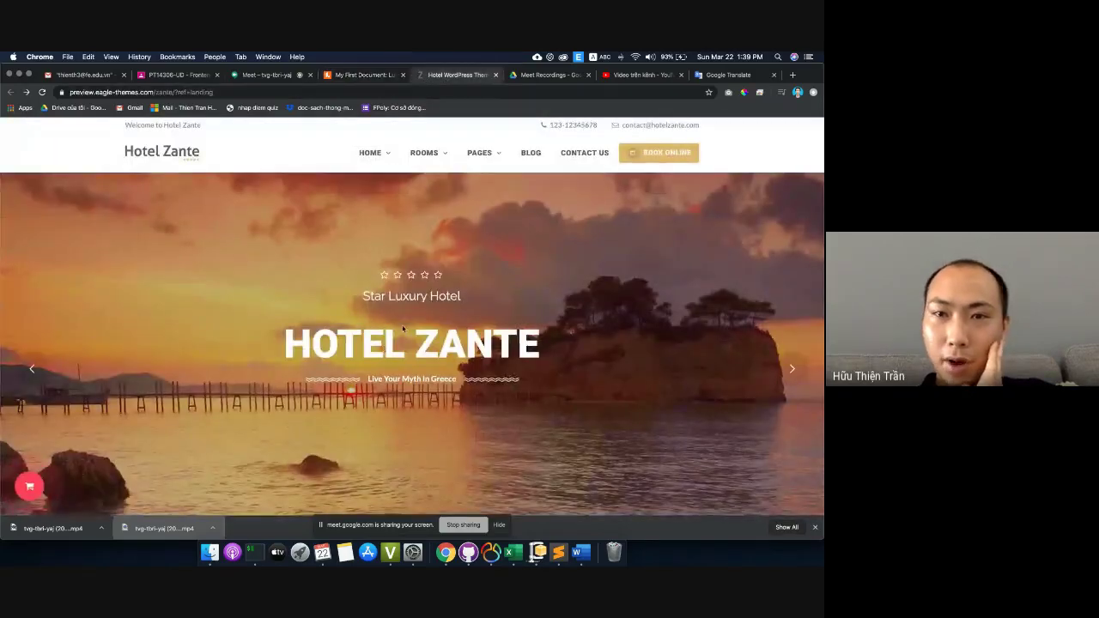
- Review the Hotel Zante home page down to Our Favorite Rooms, and return to the room-types table in Lucidchart
{"action": "scroll", "coordinate": [367, 317], "scroll_direction": "down", "scroll_amount": 5}
{"action": "scroll", "coordinate": [366, 317], "scroll_direction": "up", "scroll_amount": 1}
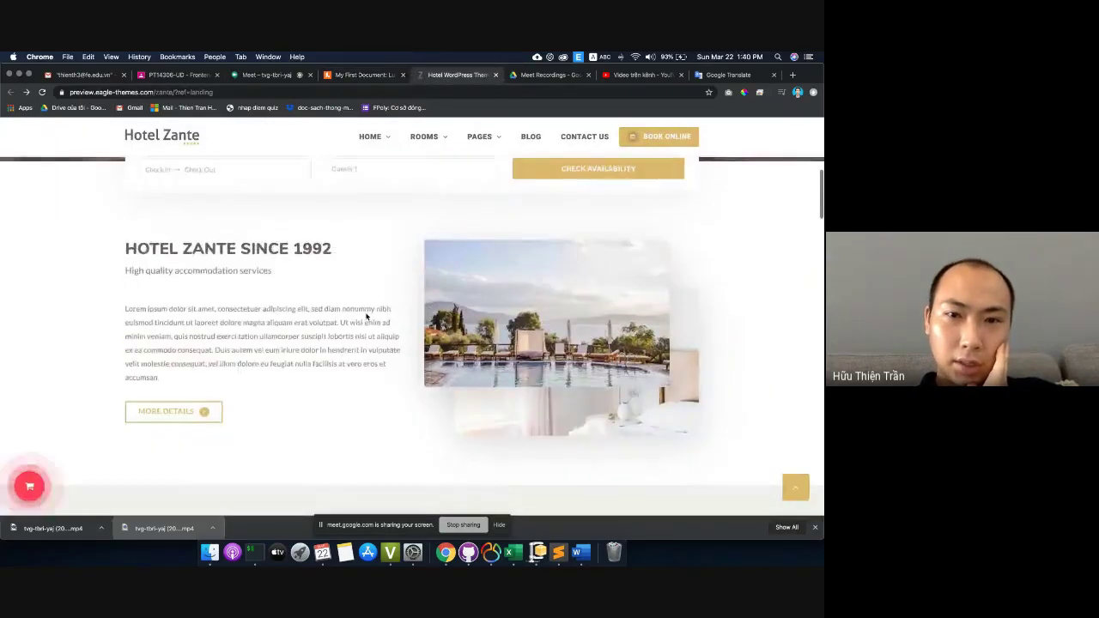
{"action": "scroll", "coordinate": [303, 345], "scroll_direction": "down", "scroll_amount": 5}
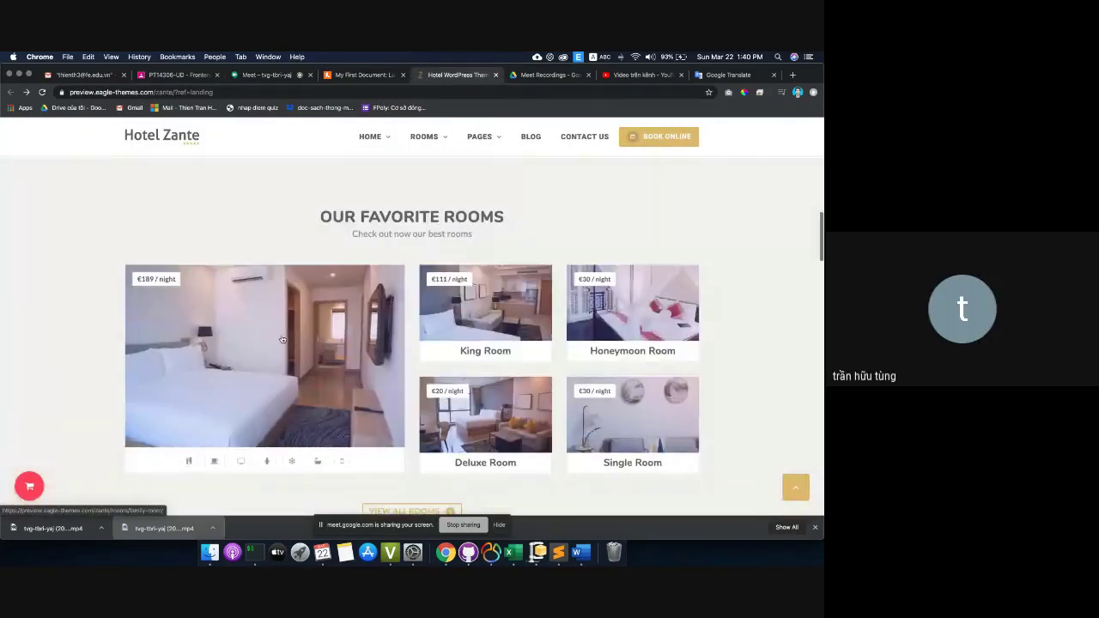
{"action": "left_click_drag", "start_coordinate": [349, 234], "coordinate": [534, 244]}
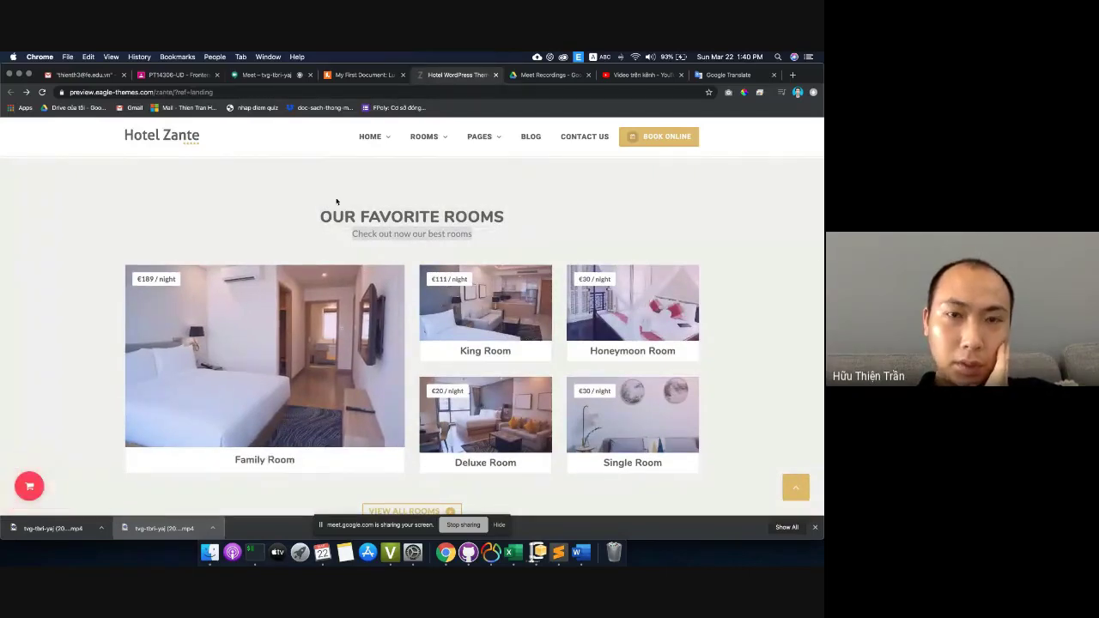
{"action": "left_click", "coordinate": [359, 75]}
{"action": "left_click_drag", "start_coordinate": [617, 327], "coordinate": [495, 231]}
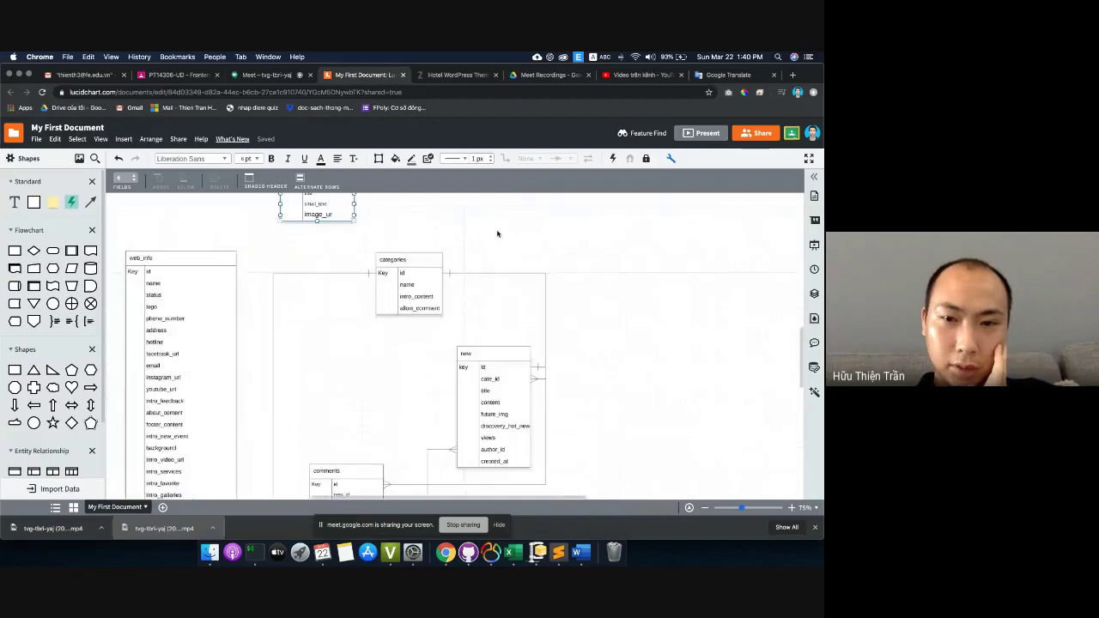
{"action": "left_click_drag", "start_coordinate": [349, 392], "coordinate": [495, 237]}
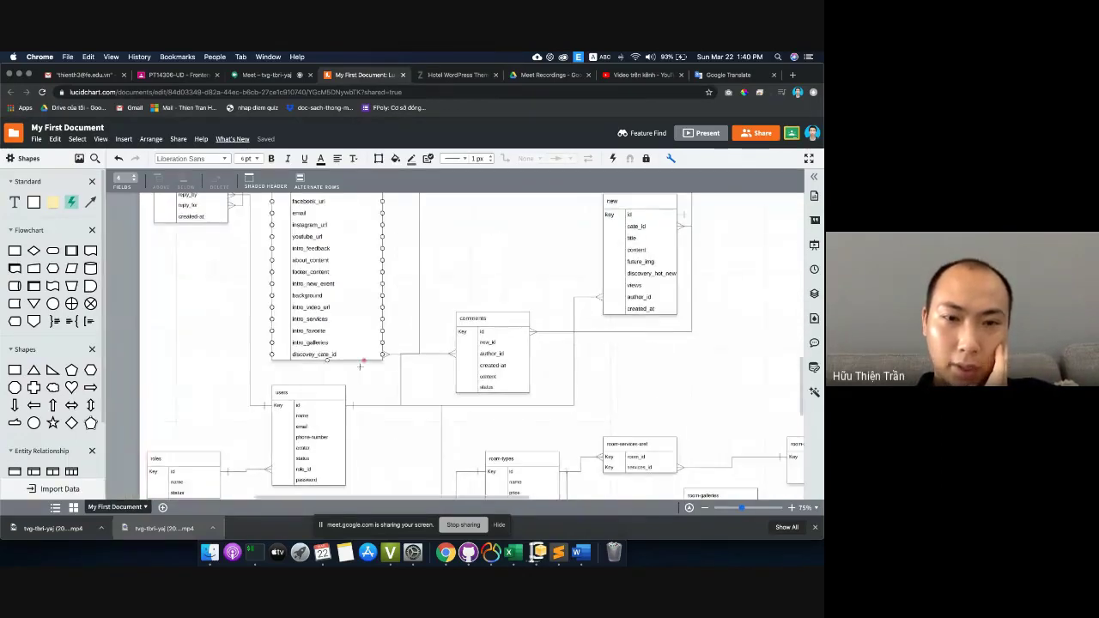
{"action": "left_click_drag", "start_coordinate": [544, 379], "coordinate": [432, 284]}
- Add a row below price in the room-types table and name its field is_favorite, leaving its key cell blank
{"action": "left_click", "coordinate": [403, 399]}
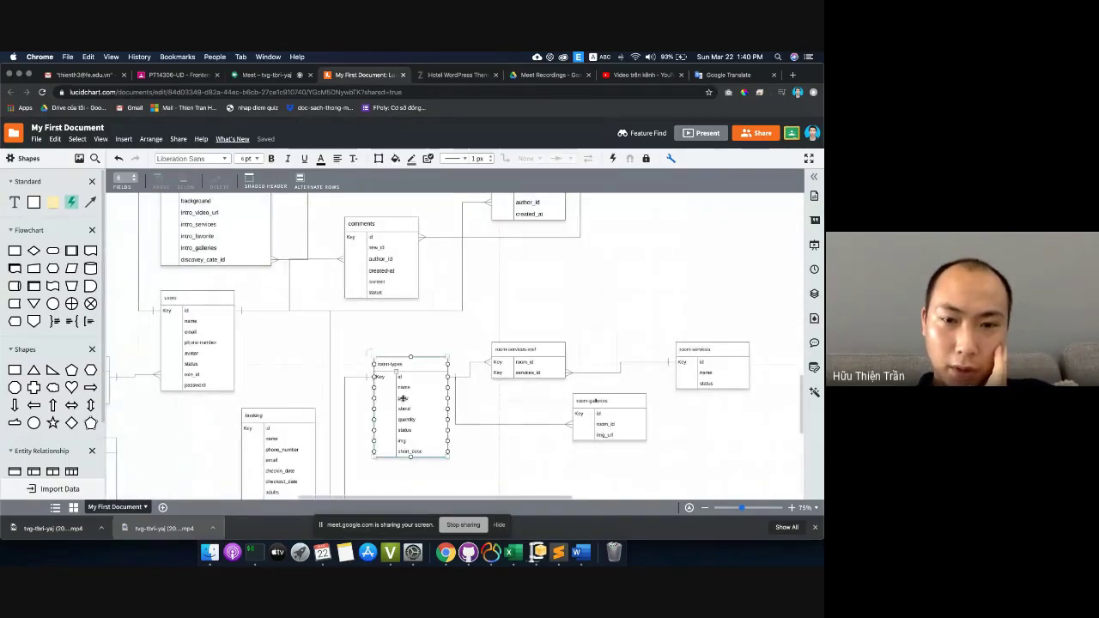
{"action": "left_click", "coordinate": [410, 397]}
{"action": "left_click", "coordinate": [182, 181]}
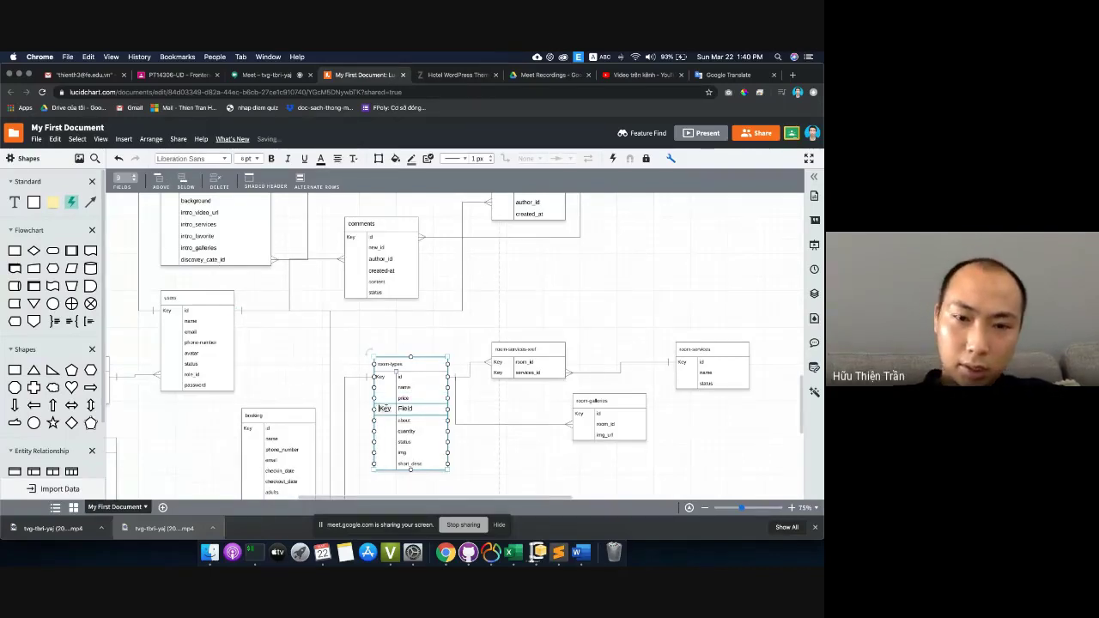
{"action": "type", "text": "id"}
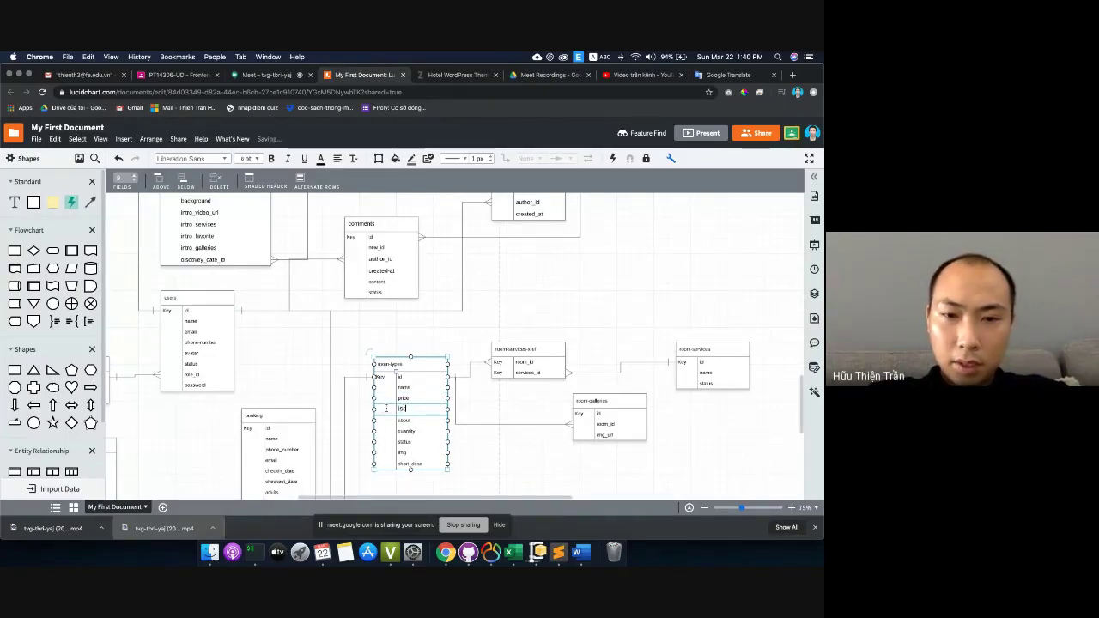
{"action": "type", "text": "_fe"}
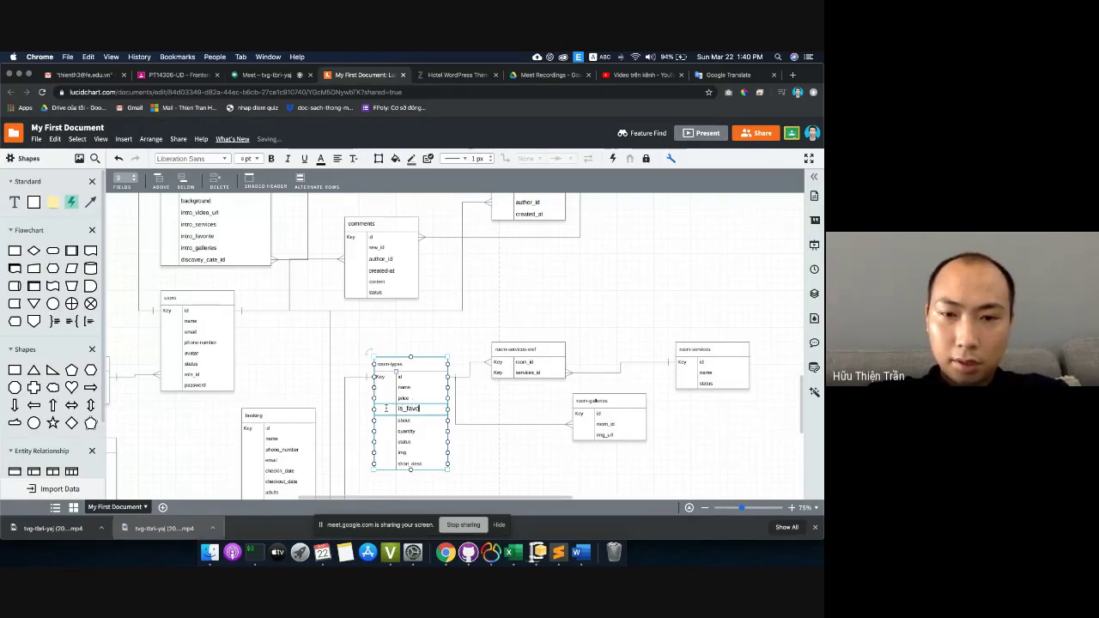
{"action": "type", "text": "vorite"}
{"action": "type", "text": "s"}
{"action": "type", "text": "te"}
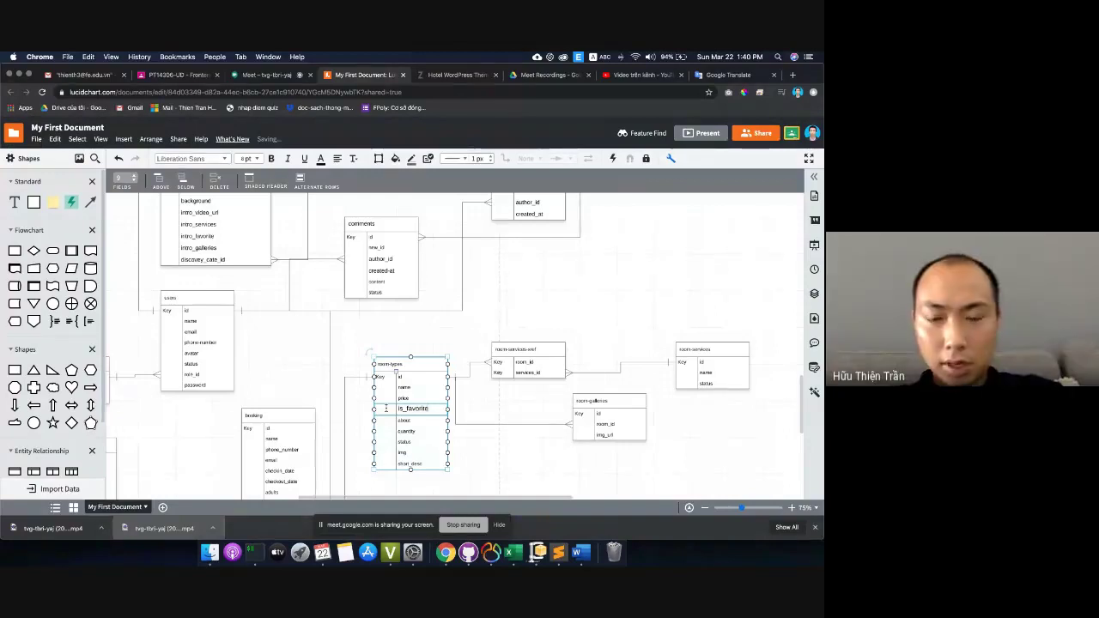
{"action": "left_click", "coordinate": [360, 225]}
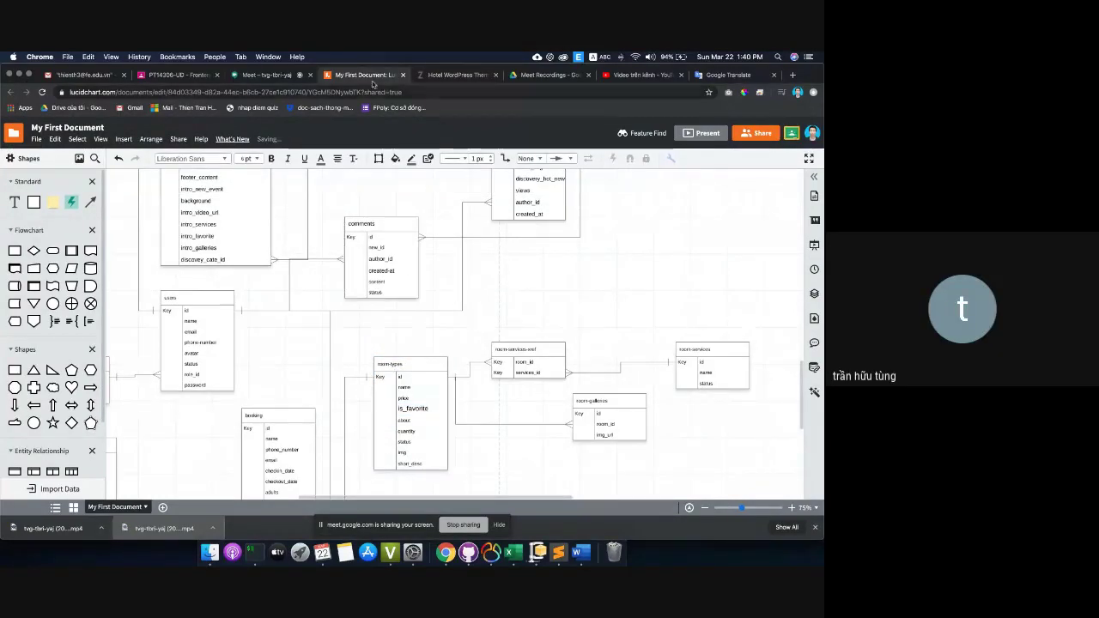
- Check the Our Awesome Services section on the Hotel Zante site and rename the services table in Lucidchart as home_services
{"action": "left_click", "coordinate": [429, 76]}
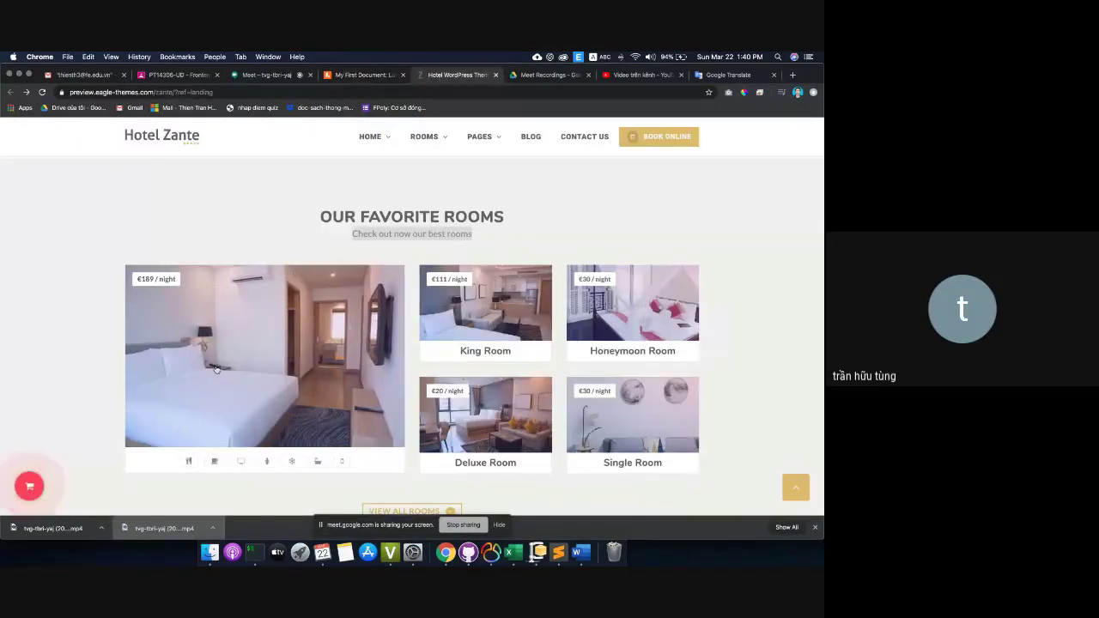
{"action": "scroll", "coordinate": [277, 352], "scroll_direction": "down", "scroll_amount": 4}
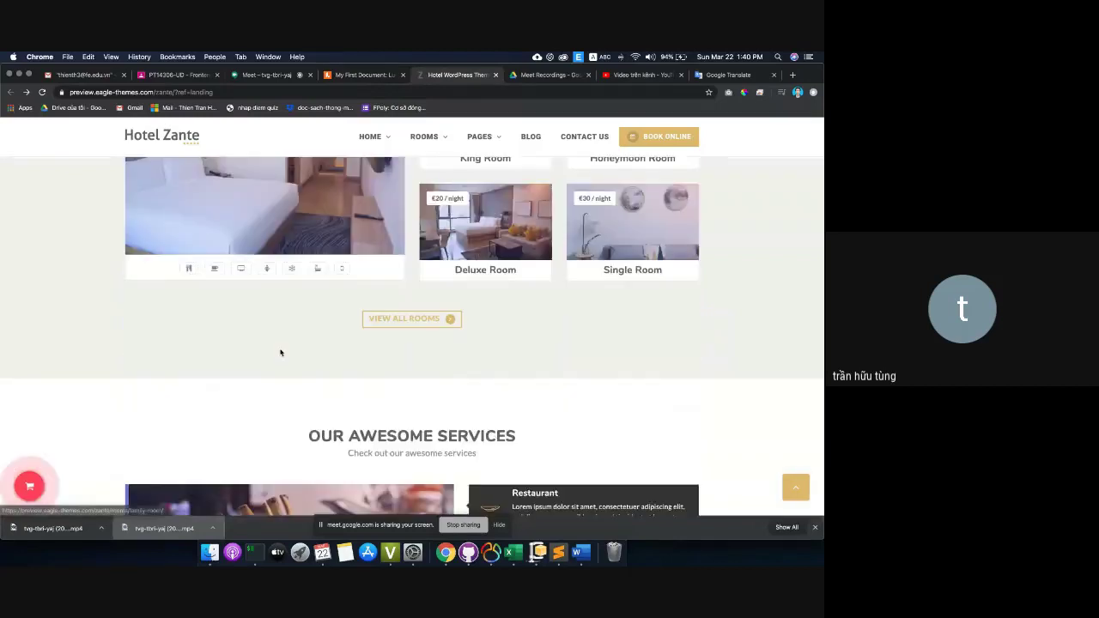
{"action": "left_click_drag", "start_coordinate": [290, 292], "coordinate": [613, 303]}
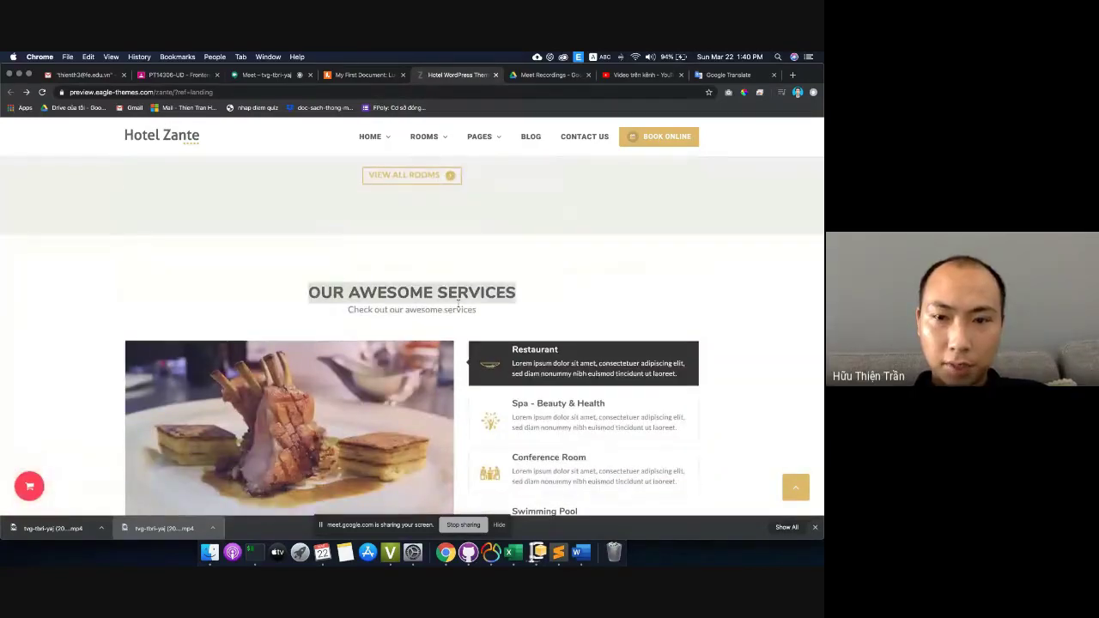
{"action": "scroll", "coordinate": [458, 303], "scroll_direction": "down", "scroll_amount": 1}
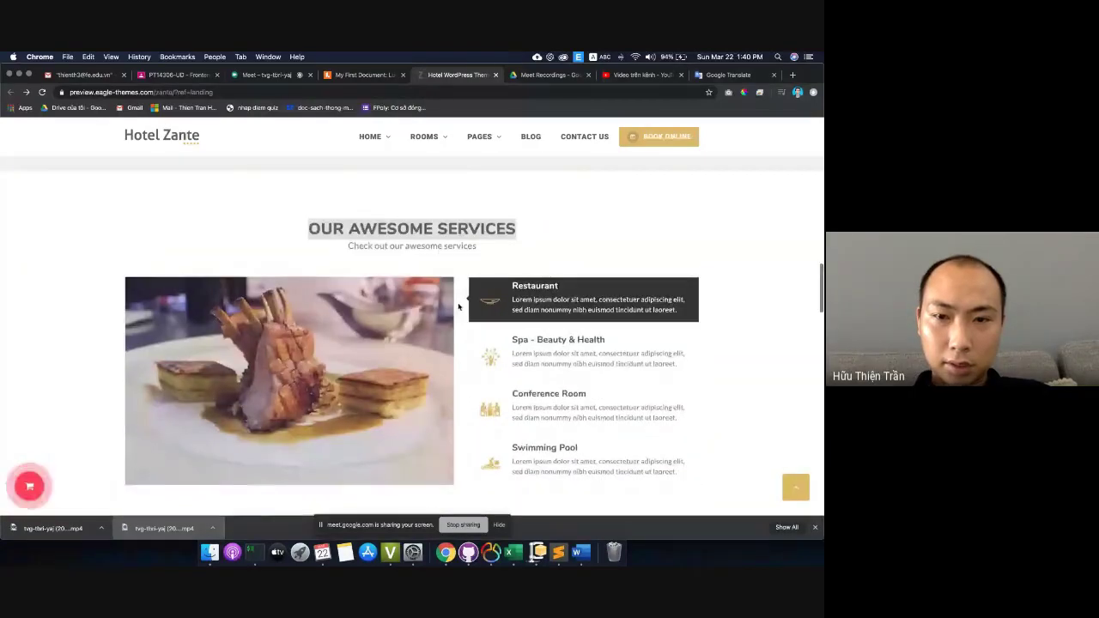
{"action": "left_click", "coordinate": [365, 75]}
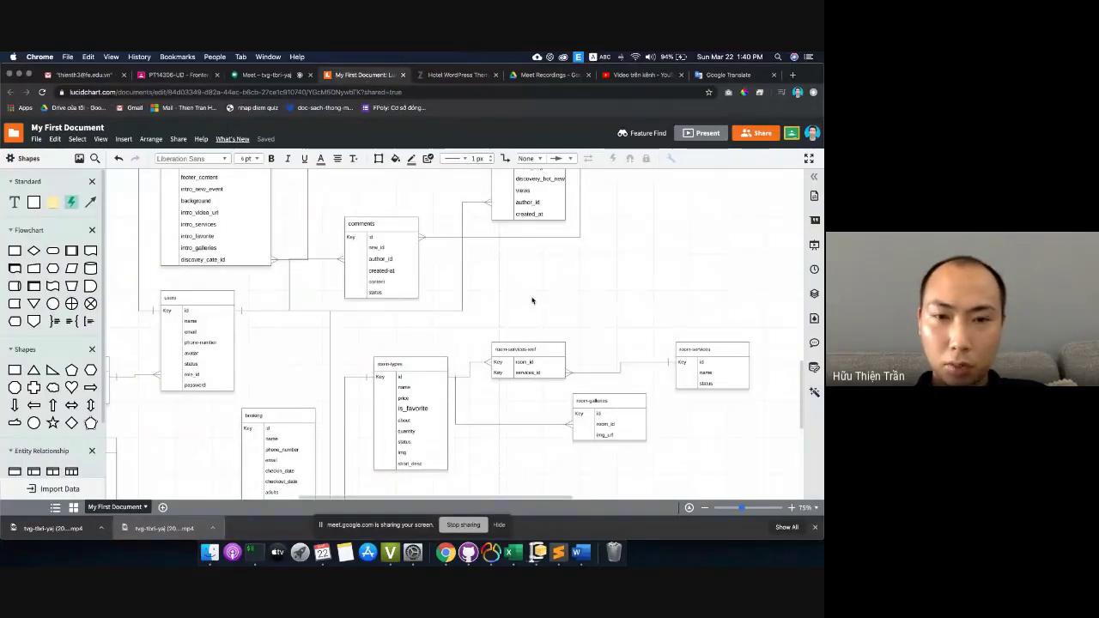
{"action": "scroll", "coordinate": [468, 320], "scroll_direction": "down", "scroll_amount": 2}
{"action": "scroll", "coordinate": [468, 321], "scroll_direction": "left", "scroll_amount": 2}
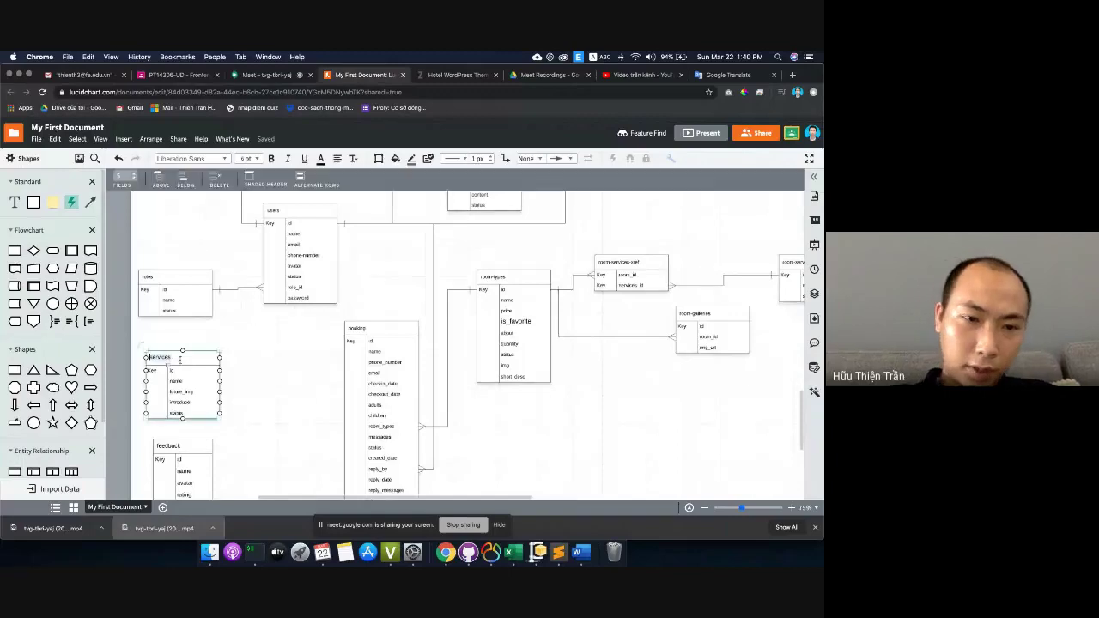
{"action": "double_click", "coordinate": [180, 359]}
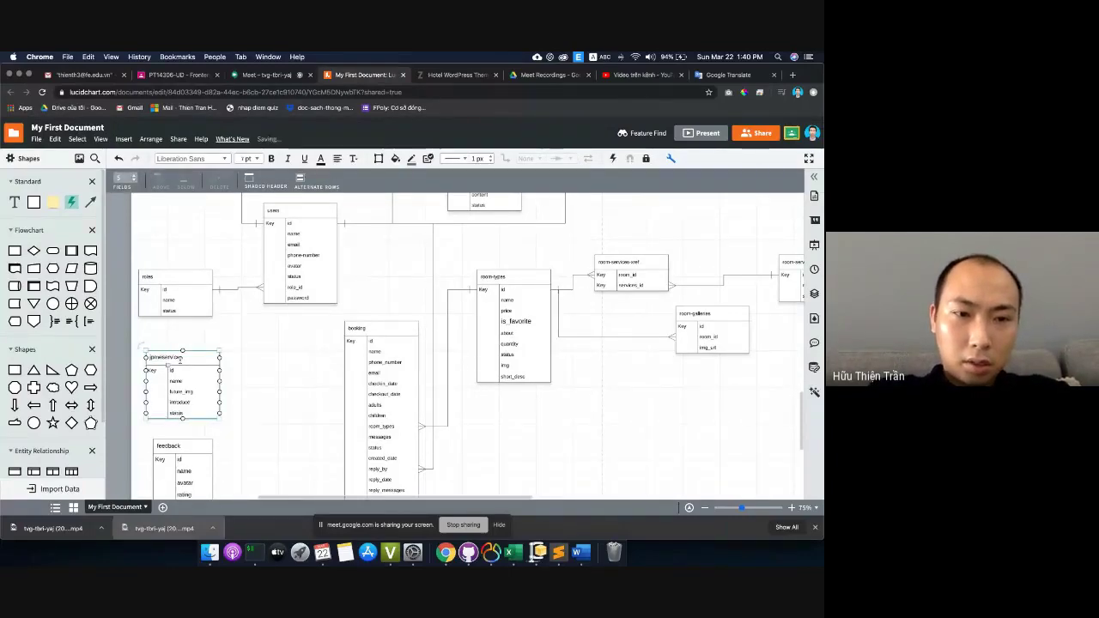
{"action": "key", "text": "BackSpace"}
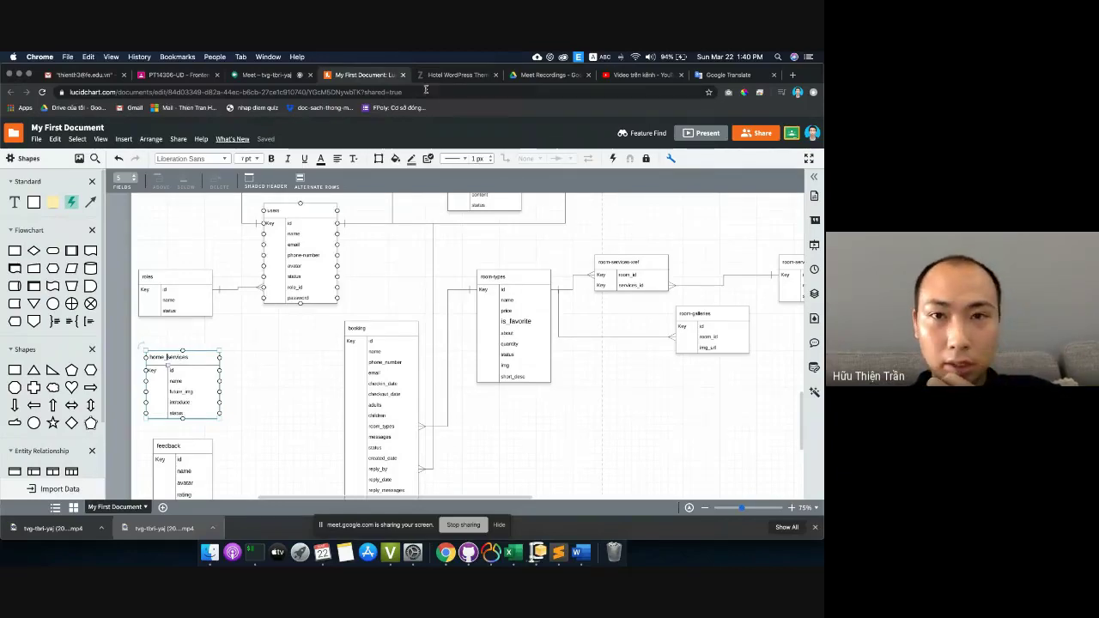
- Compare the home_services table with the service entries, images and icons on the Hotel Zante site
{"action": "left_click", "coordinate": [450, 75]}
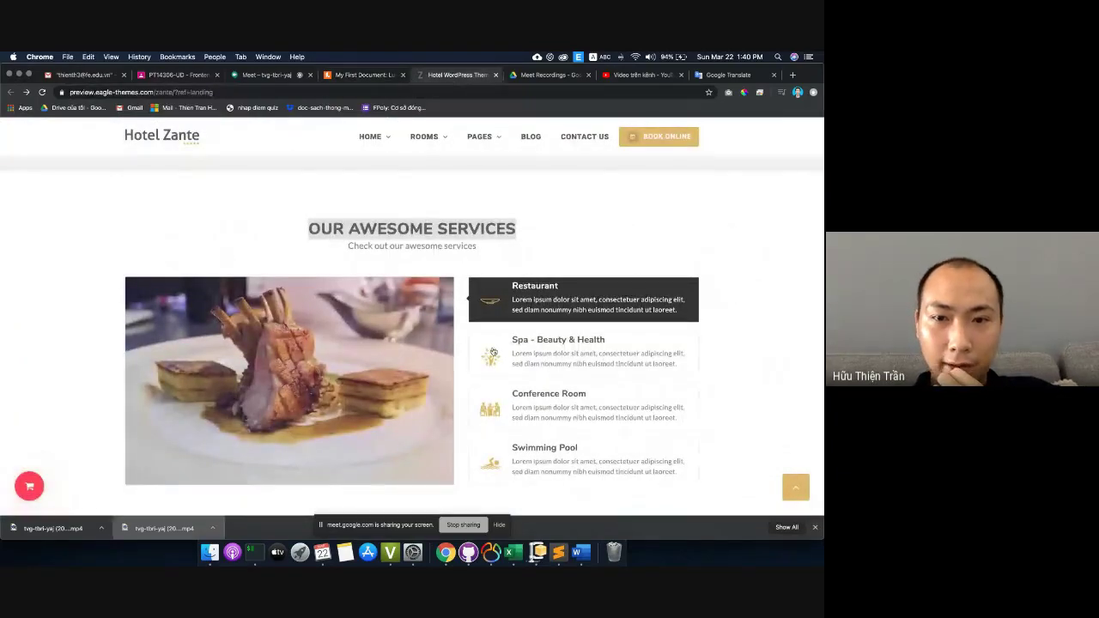
{"action": "left_click", "coordinate": [493, 352]}
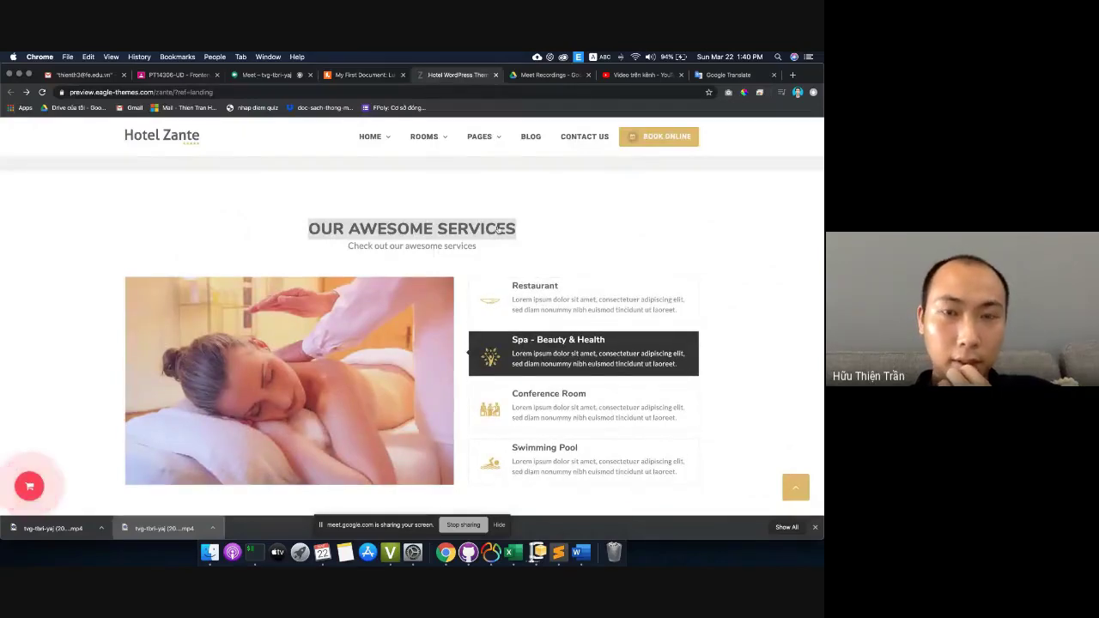
{"action": "left_click", "coordinate": [362, 75]}
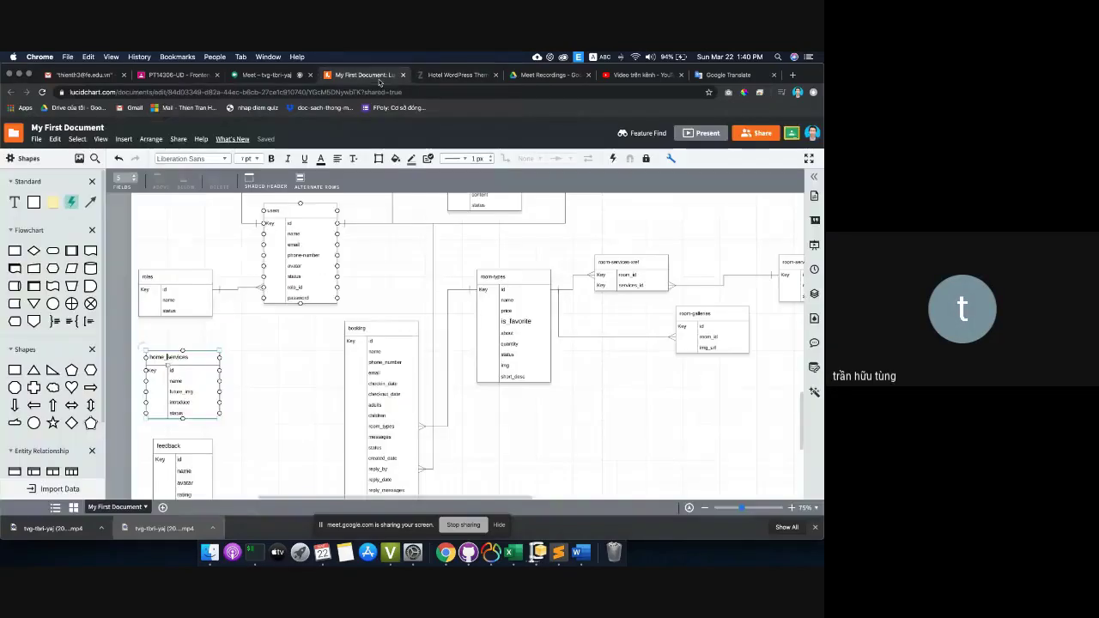
{"action": "left_click", "coordinate": [469, 76]}
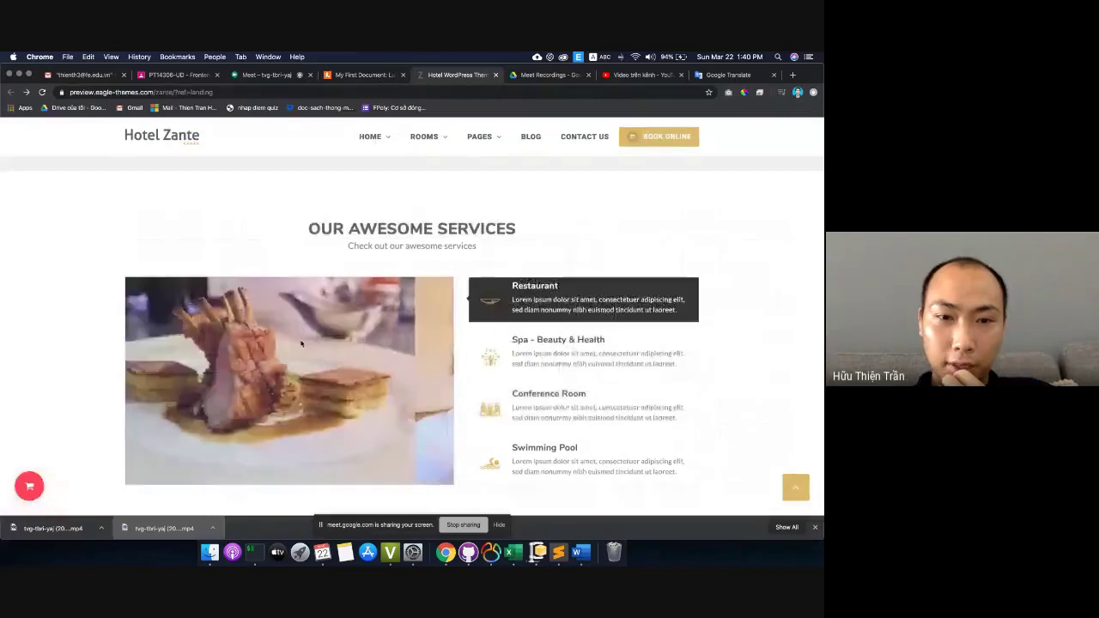
{"action": "left_click", "coordinate": [352, 76]}
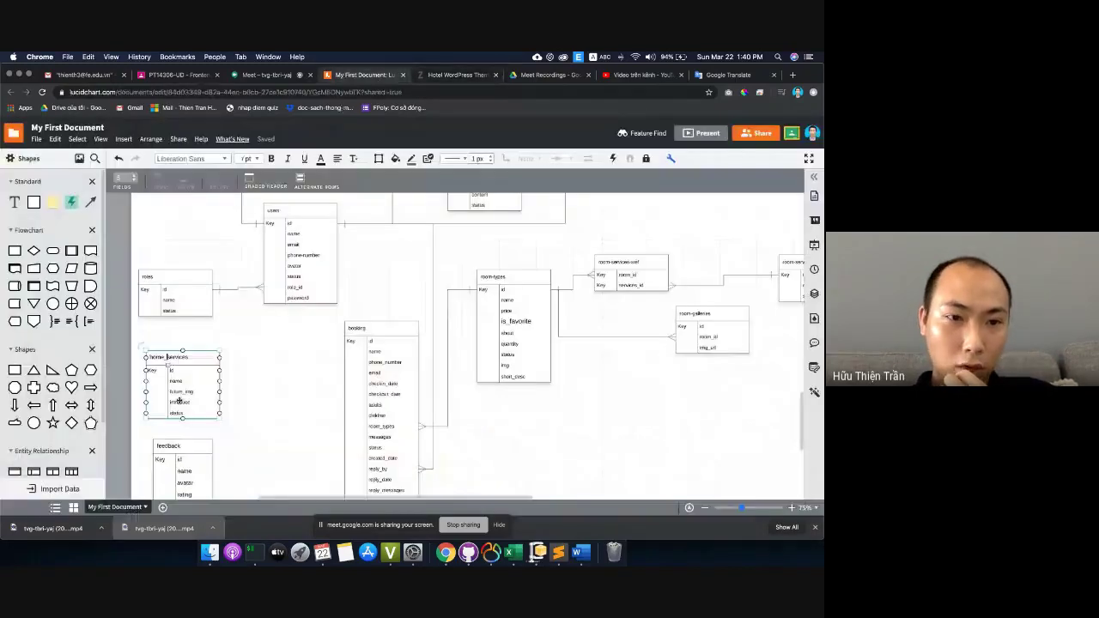
- Add a row below future_img in home_services and name its field logo_url, leaving its key cell blank
{"action": "left_click", "coordinate": [190, 395]}
{"action": "left_click", "coordinate": [188, 392]}
{"action": "double_click", "coordinate": [189, 392]}
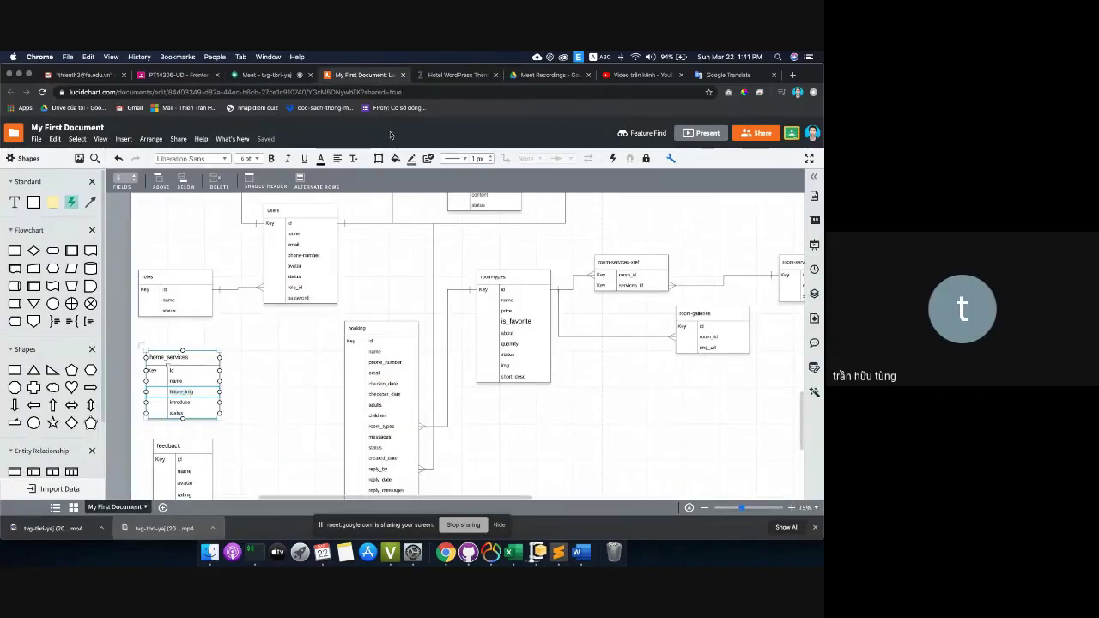
{"action": "key", "text": "ctrl+Tab"}
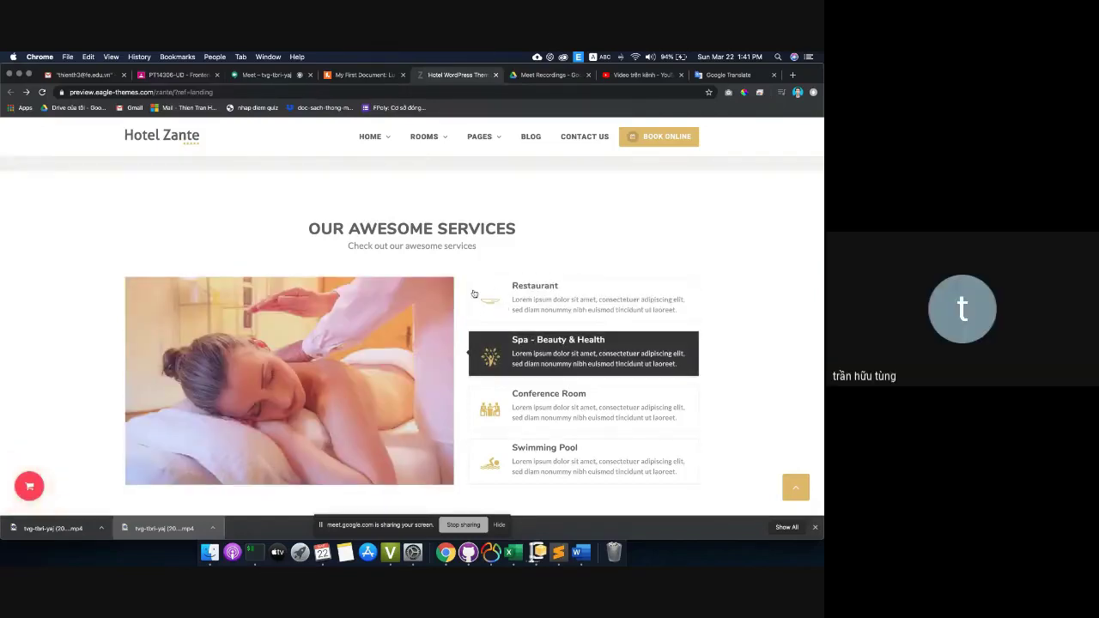
{"action": "left_click", "coordinate": [362, 76]}
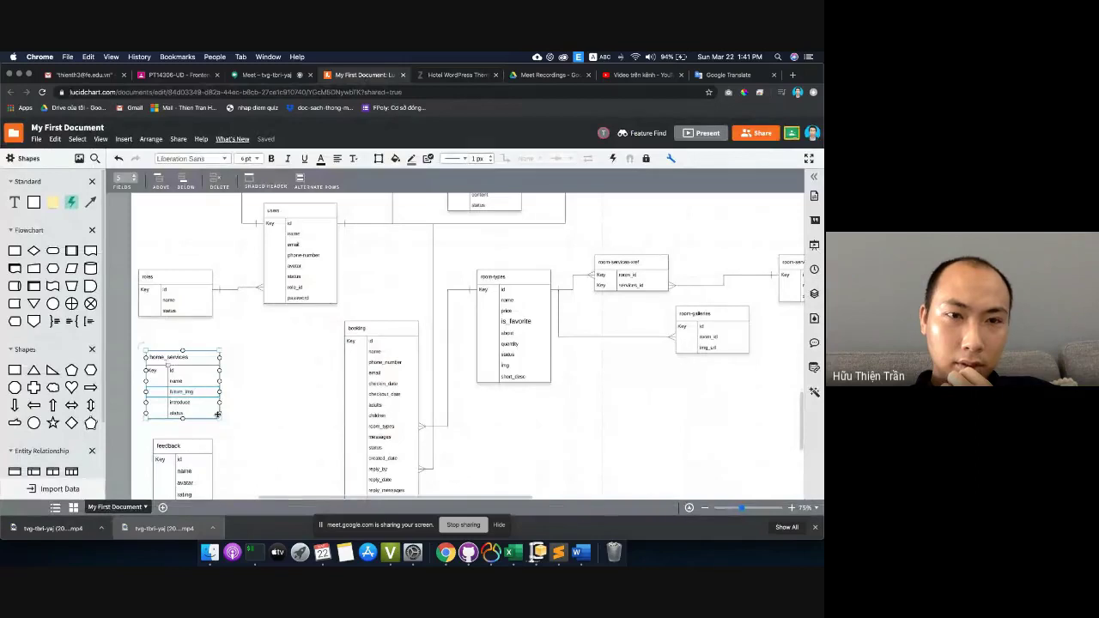
{"action": "left_click", "coordinate": [185, 182]}
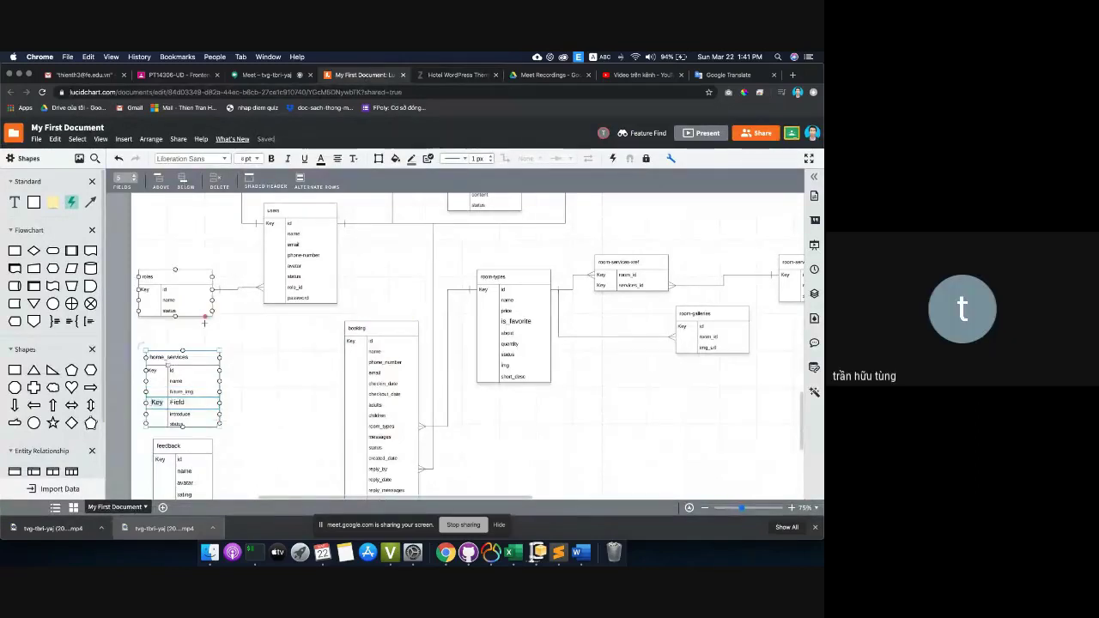
{"action": "key", "text": "BackSpace"}
{"action": "key", "text": "Tab"}
{"action": "type", "text": "logo_"}
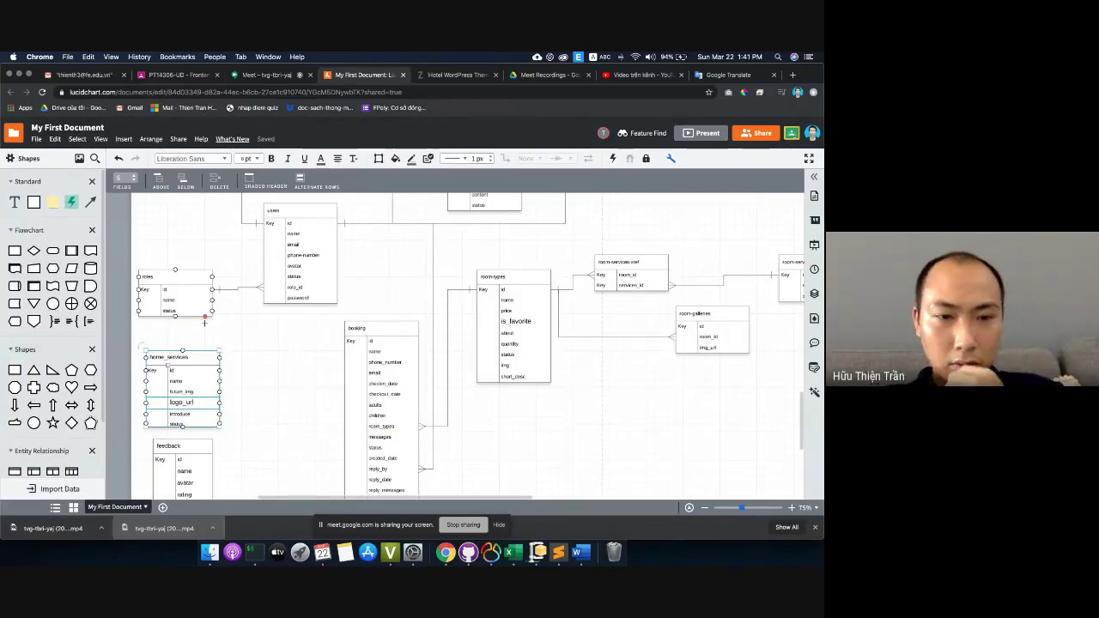
{"action": "left_click", "coordinate": [289, 368]}
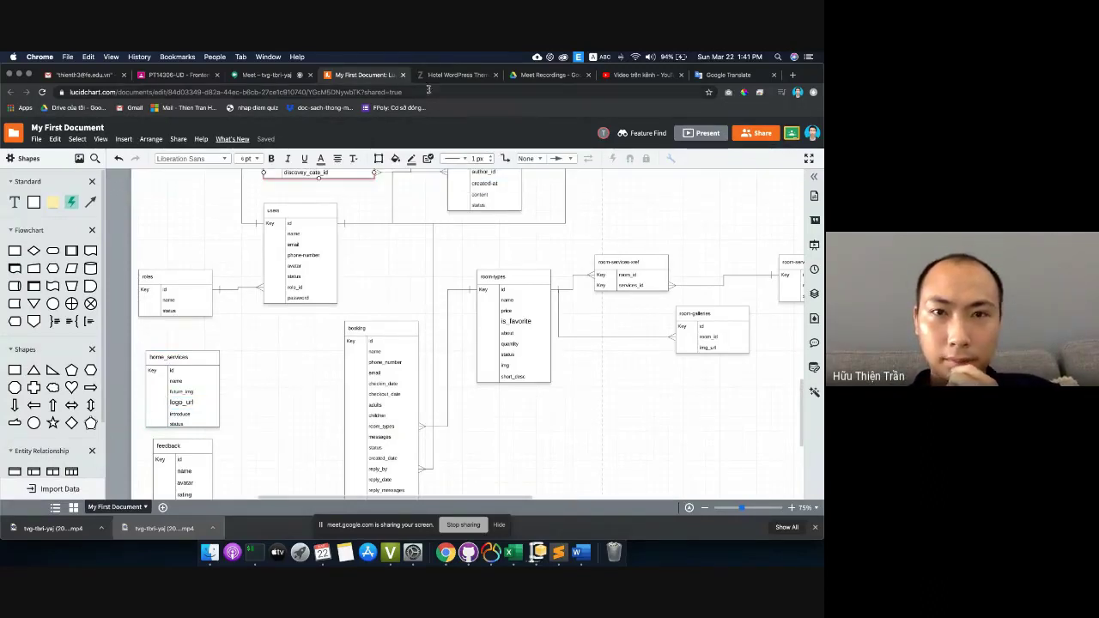
- Examine the Hotel Zante video section, open and close its video, and return to the web_info table in Lucidchart for comparison
{"action": "left_click", "coordinate": [457, 77]}
{"action": "scroll", "coordinate": [342, 275], "scroll_direction": "down", "scroll_amount": 10}
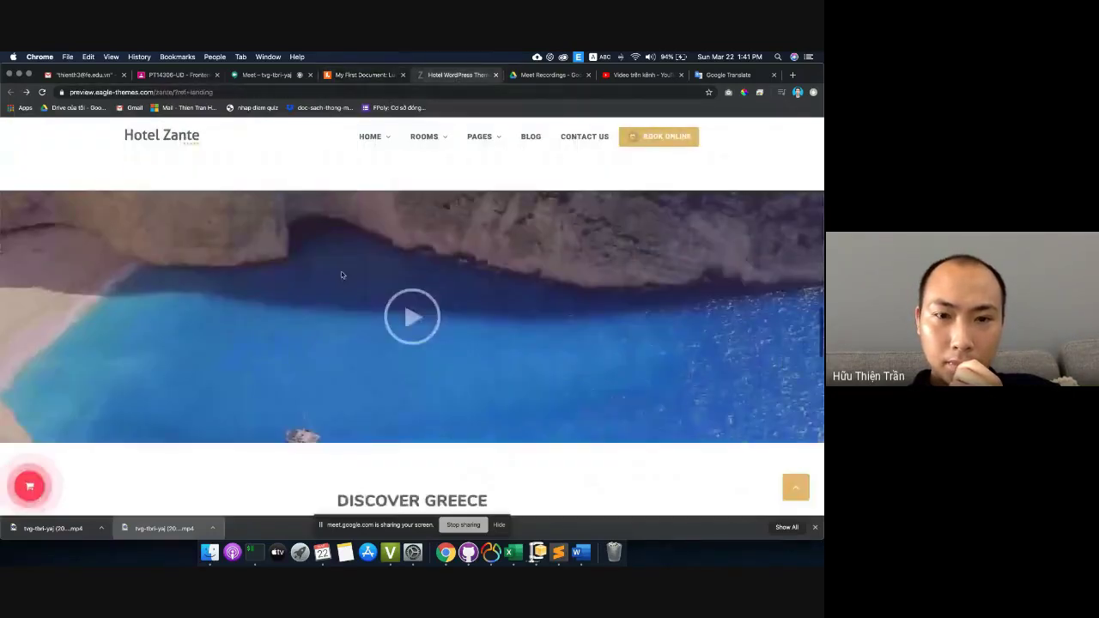
{"action": "scroll", "coordinate": [342, 274], "scroll_direction": "up", "scroll_amount": 5}
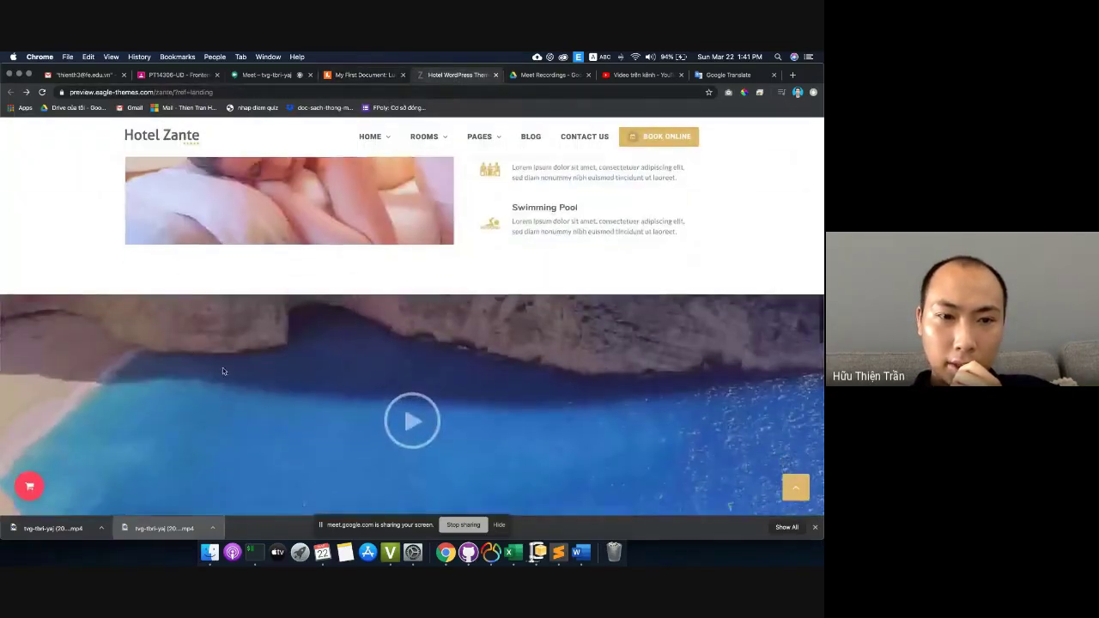
{"action": "left_click", "coordinate": [412, 420]}
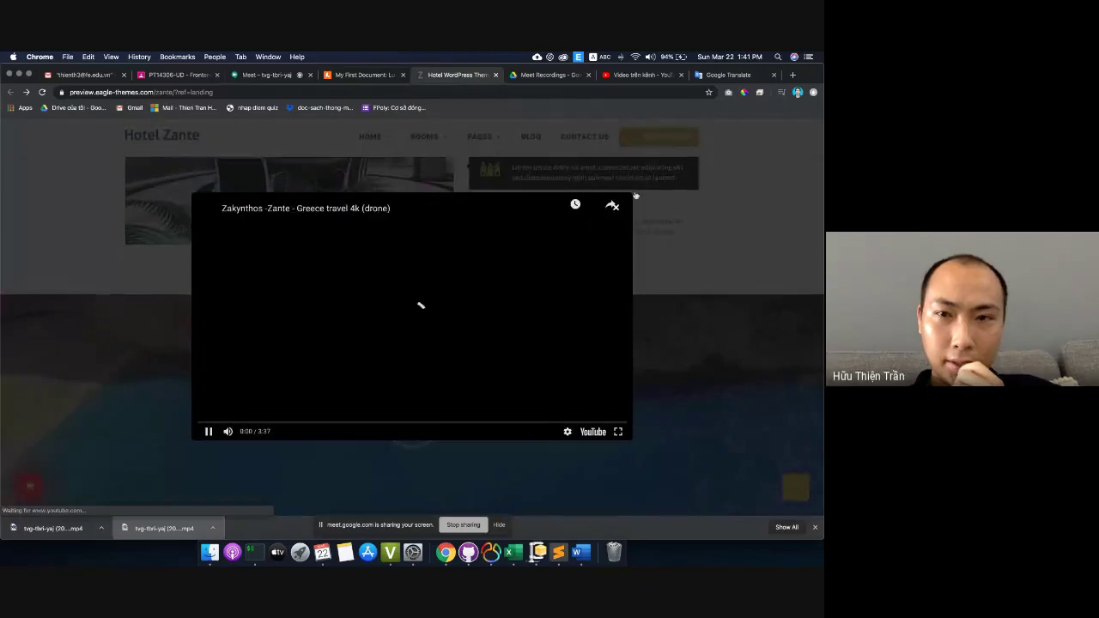
{"action": "key", "text": "Escape"}
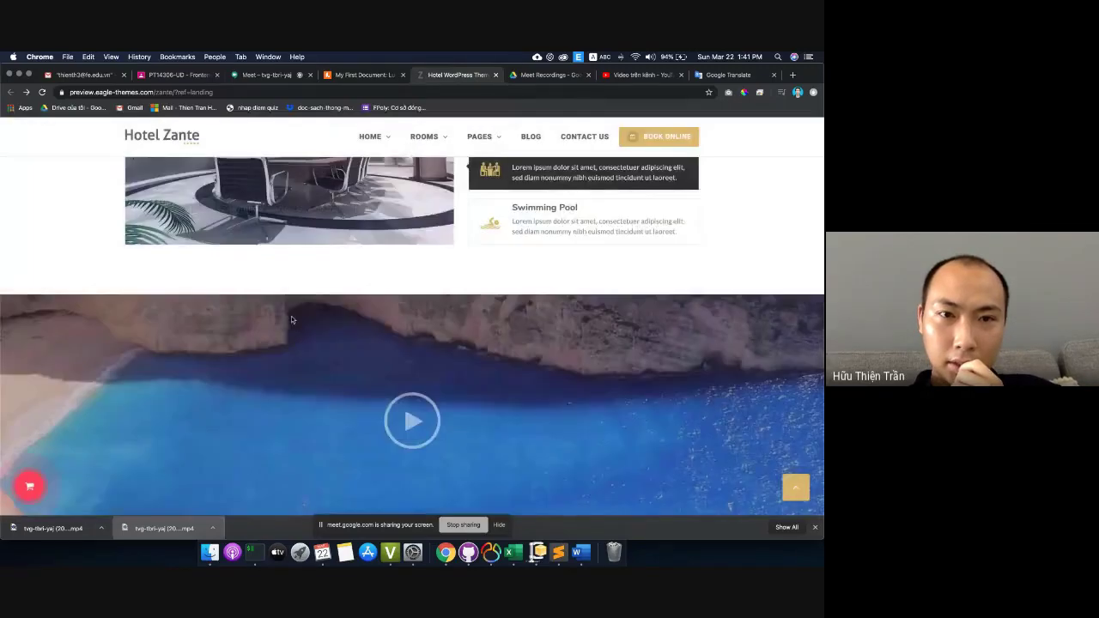
{"action": "left_click", "coordinate": [352, 75]}
{"action": "scroll", "coordinate": [343, 275], "scroll_direction": "up", "scroll_amount": 5}
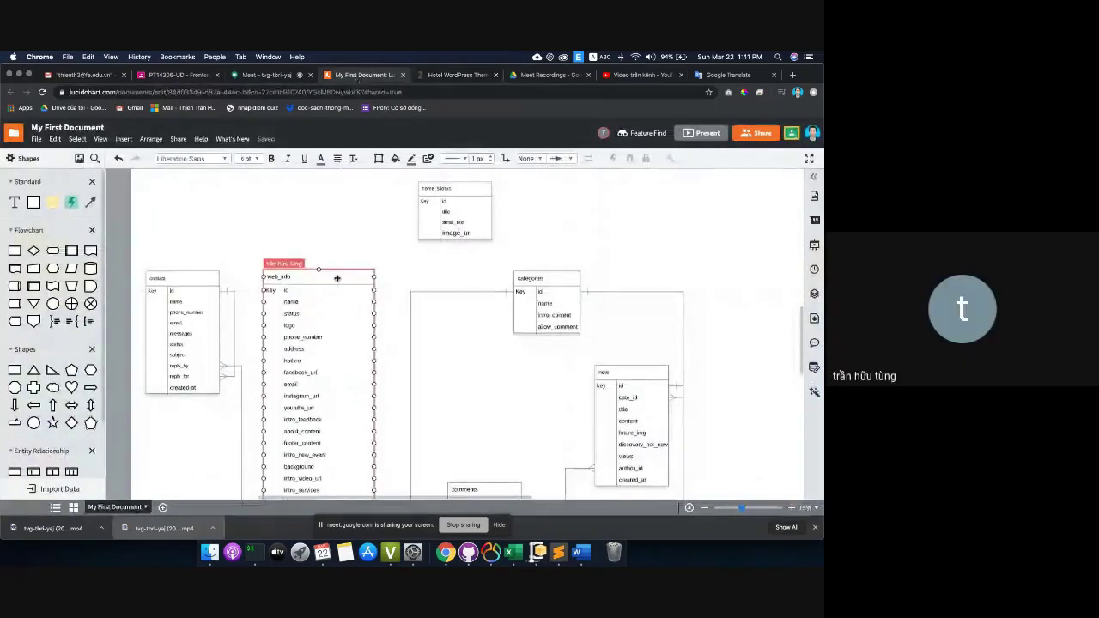
- Add a row below phone_number in the web_info table and name its field home_intro_video_url, leaving its key cell blank
{"action": "scroll", "coordinate": [337, 277], "scroll_direction": "down", "scroll_amount": 1}
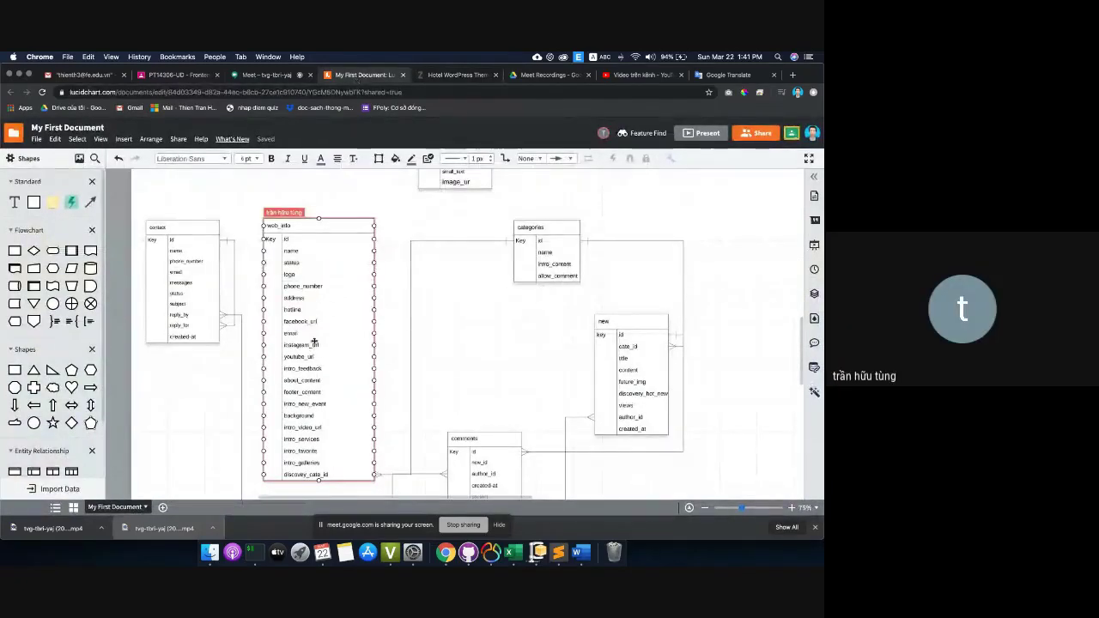
{"action": "left_click", "coordinate": [314, 288]}
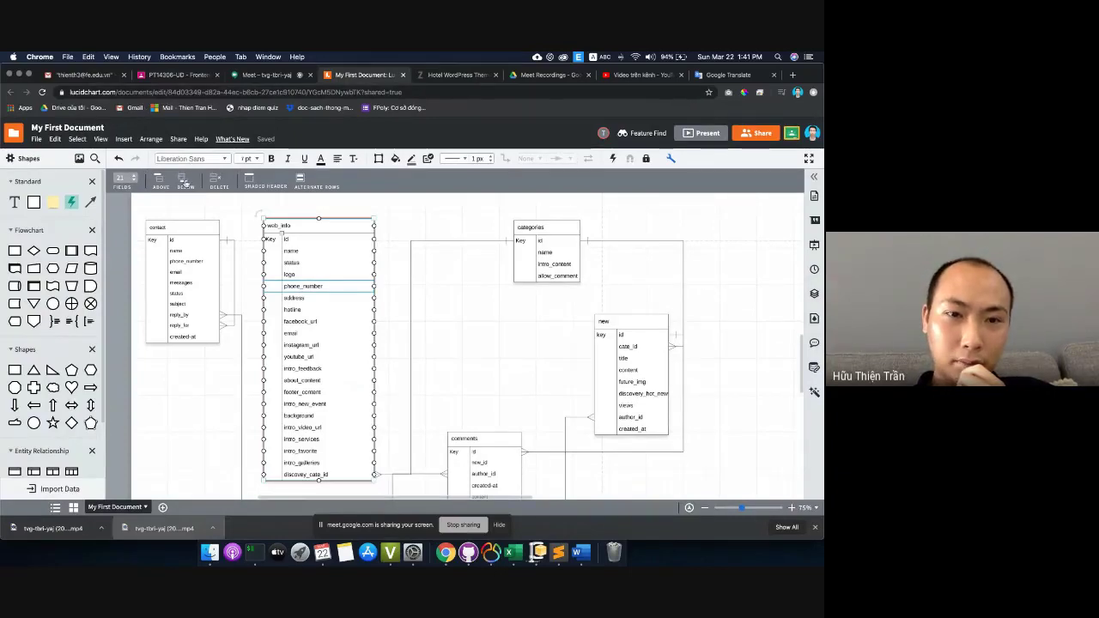
{"action": "left_click", "coordinate": [182, 179]}
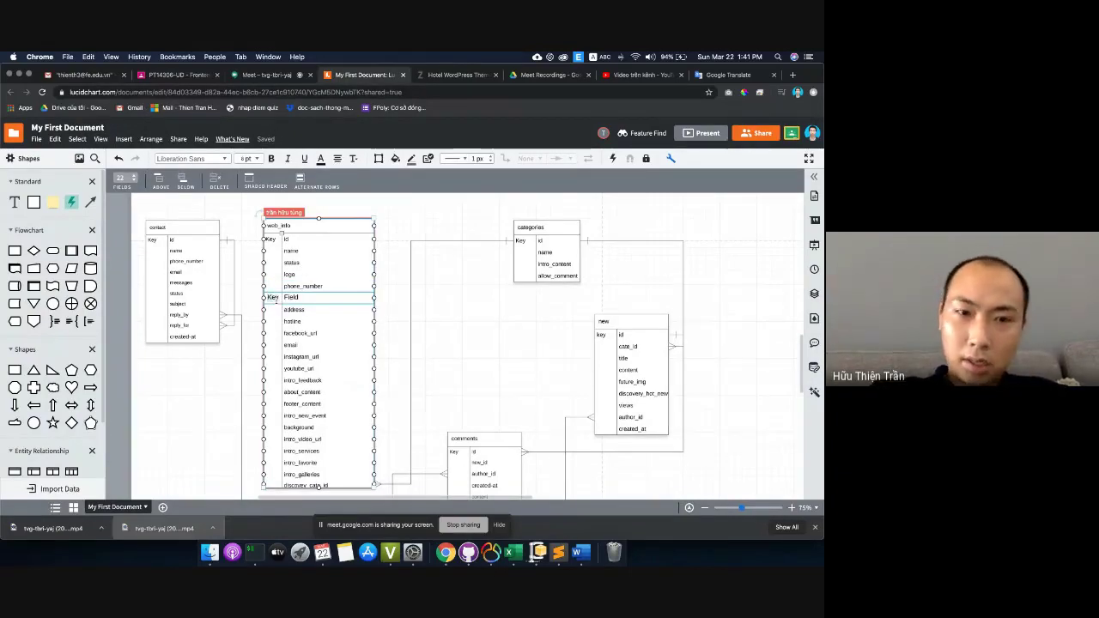
{"action": "double_click", "coordinate": [273, 298]}
{"action": "key", "text": "BackSpace"}
{"action": "type", "text": "home"}
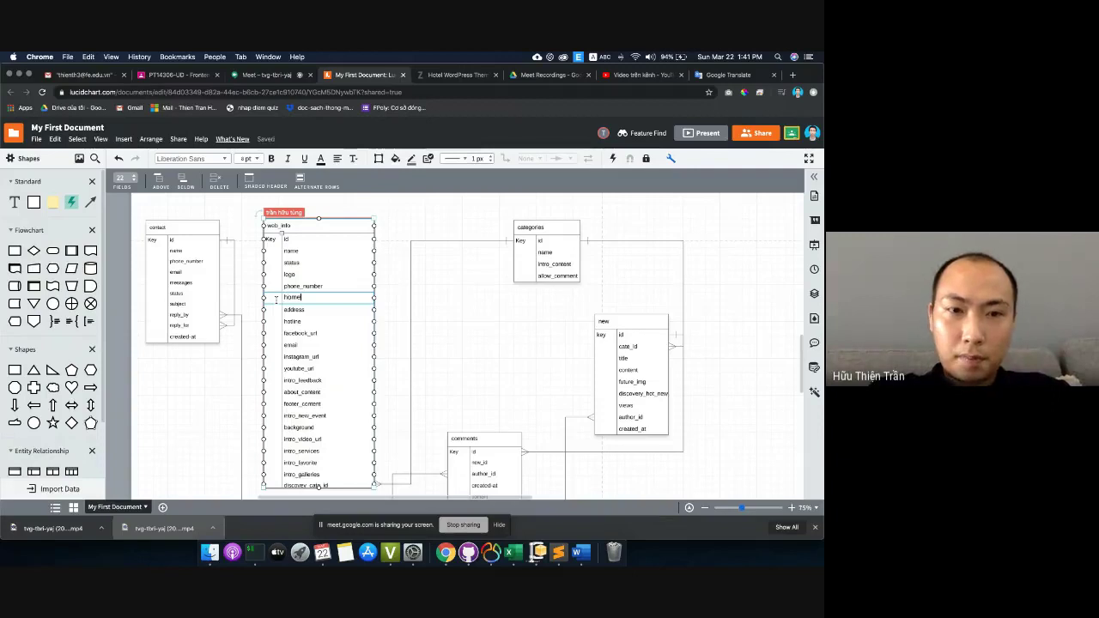
{"action": "type", "text": "_vide"}
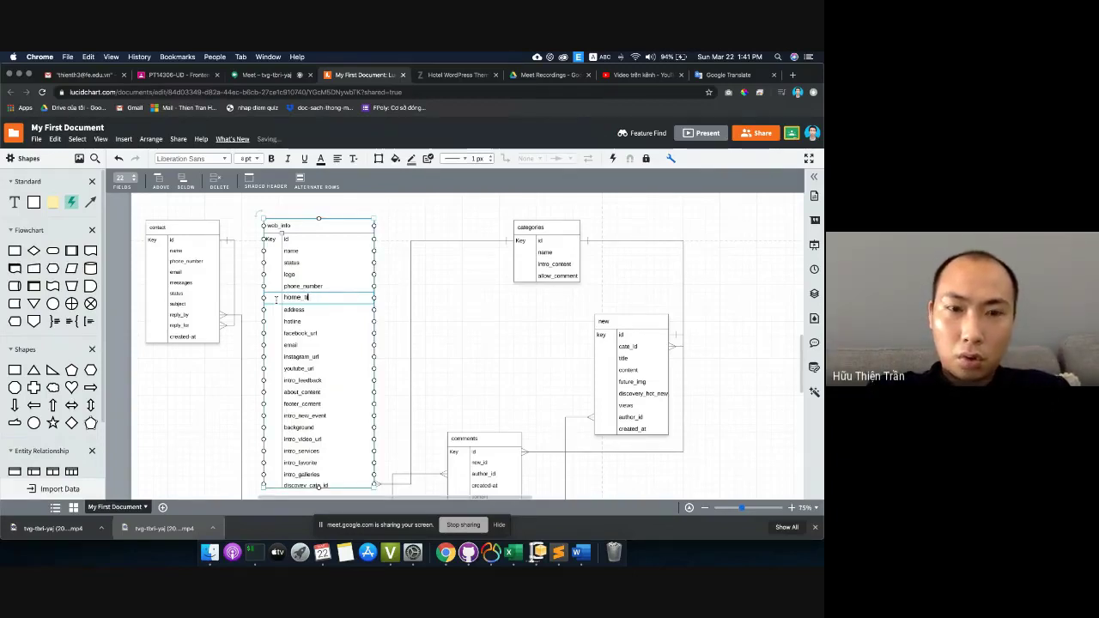
{"action": "type", "text": "intro_video_urll"}
{"action": "left_click", "coordinate": [410, 228]}
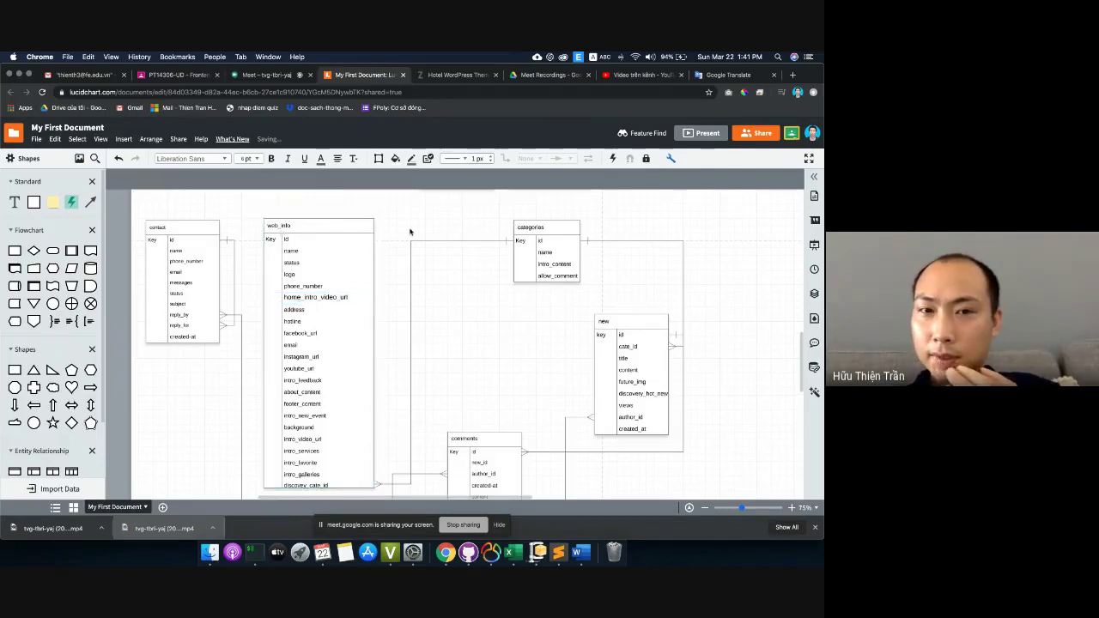
- Examine the Discover Greece section on the Hotel Zante site, checking its Places link and the Rodos place
{"action": "left_click", "coordinate": [451, 75]}
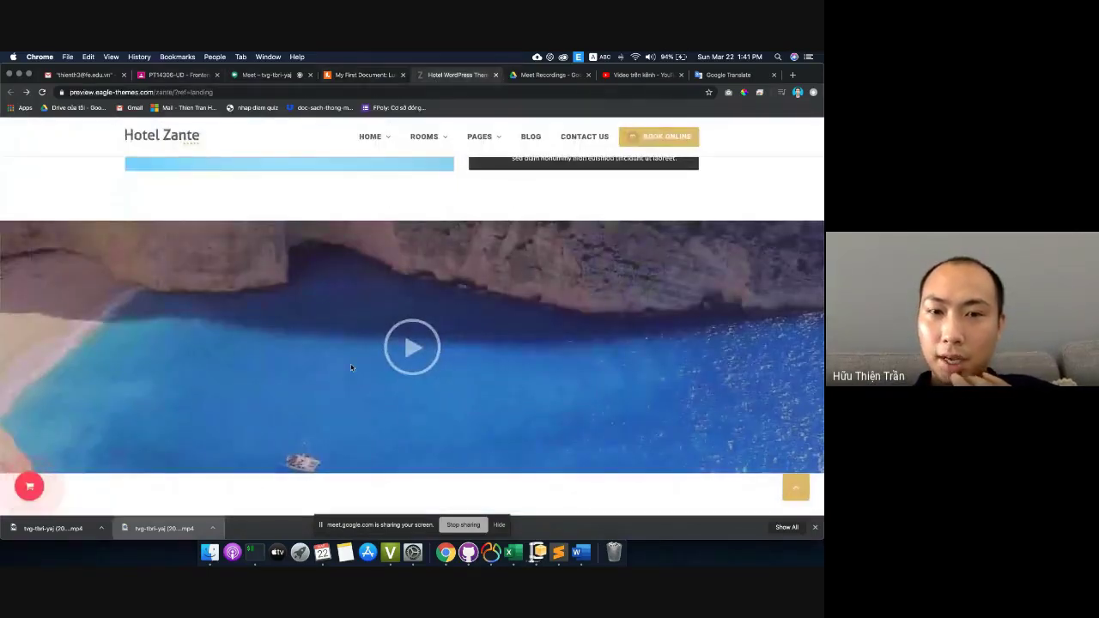
{"action": "scroll", "coordinate": [327, 384], "scroll_direction": "down", "scroll_amount": 1}
{"action": "scroll", "coordinate": [297, 393], "scroll_direction": "down", "scroll_amount": 10}
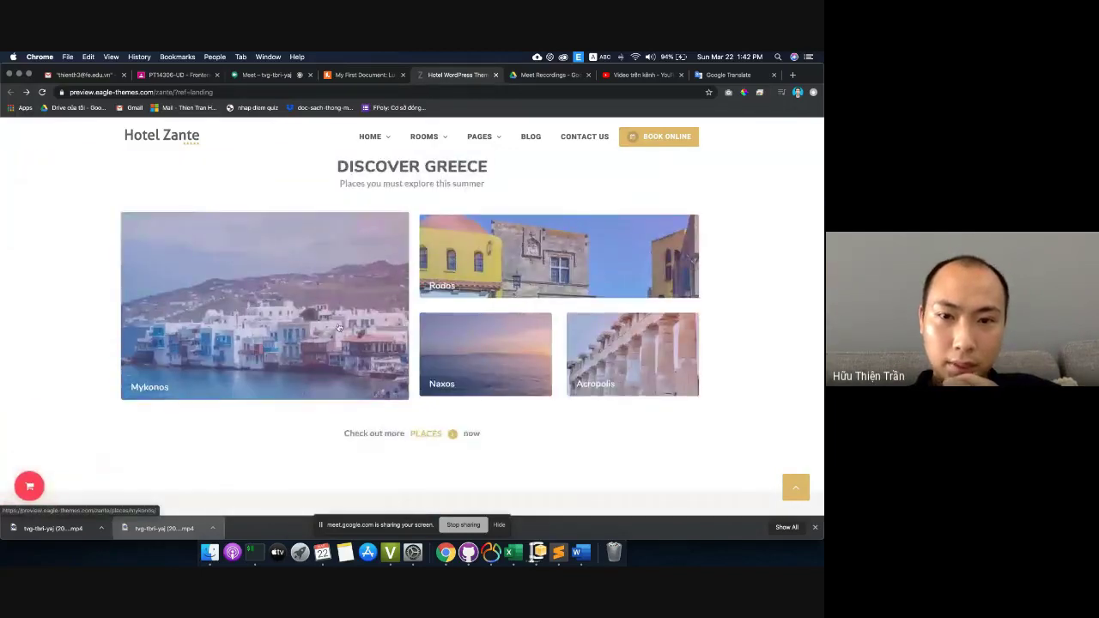
{"action": "left_click", "coordinate": [433, 435]}
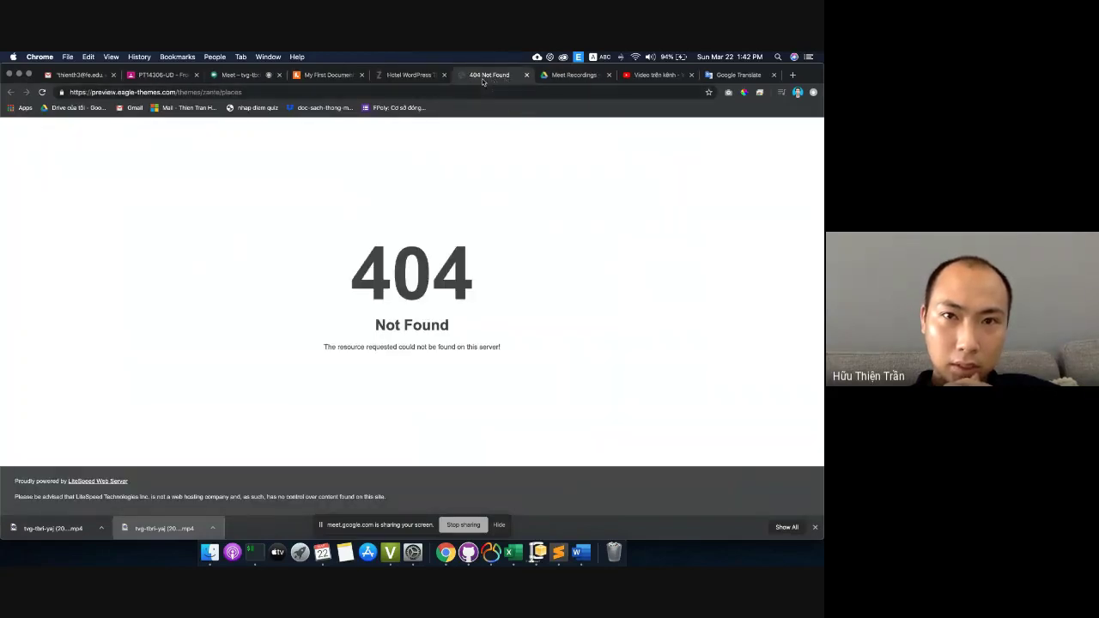
{"action": "key", "text": "super+w"}
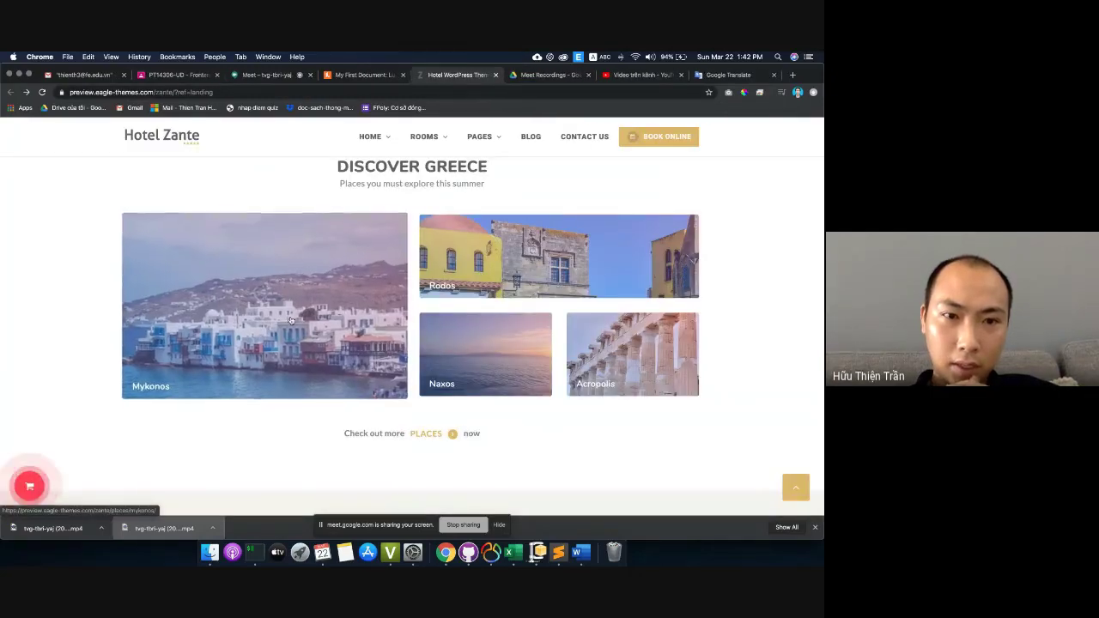
{"action": "left_click", "coordinate": [462, 284]}
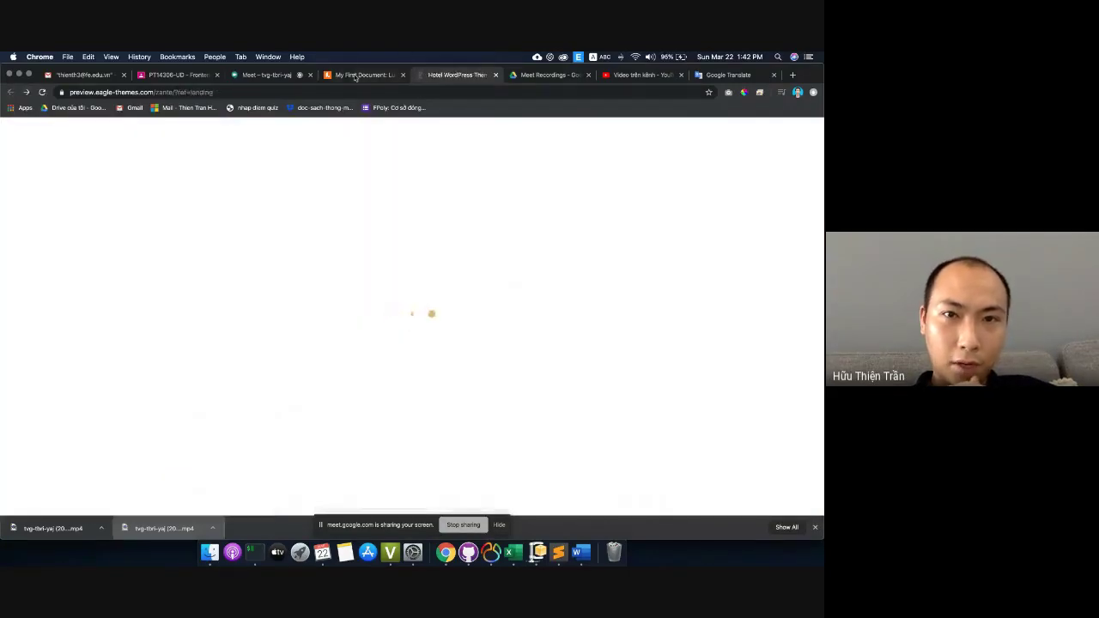
- Return to the Lucidchart diagram, narrow the web_info table slightly and check its last field, discovey_cate_id
{"action": "left_click", "coordinate": [353, 76]}
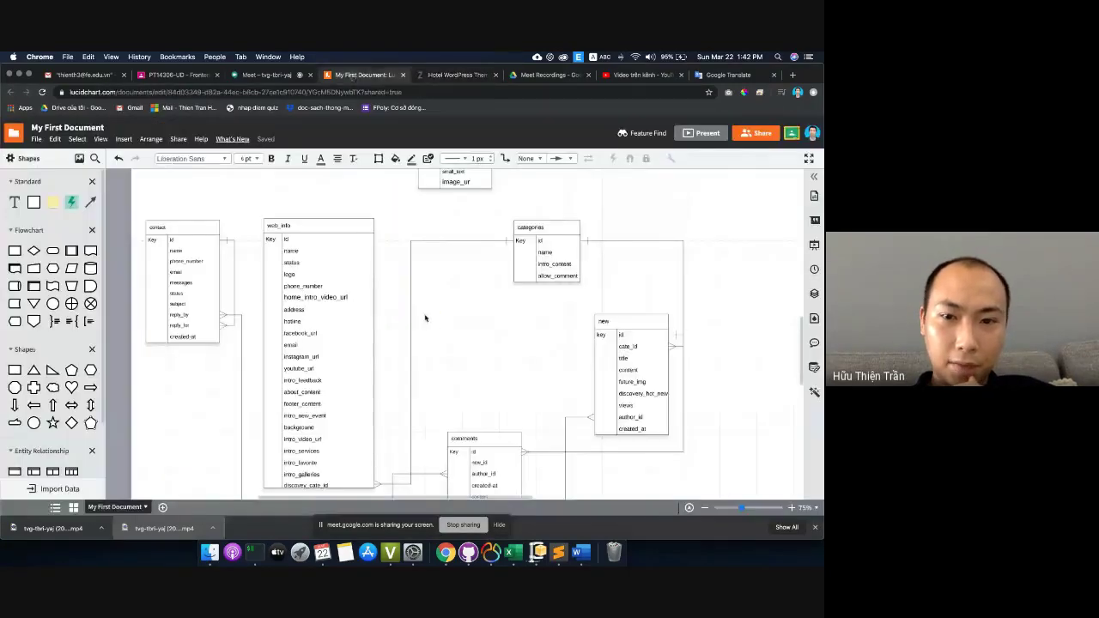
{"action": "left_click", "coordinate": [340, 445]}
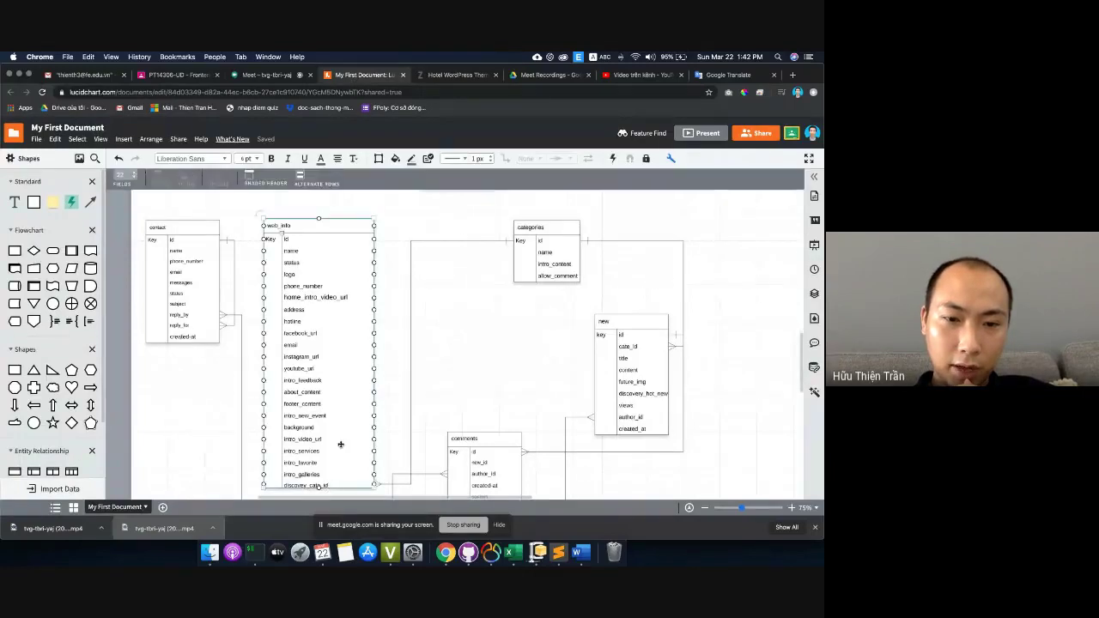
{"action": "scroll", "coordinate": [343, 445], "scroll_direction": "down", "scroll_amount": 2}
{"action": "left_click_drag", "start_coordinate": [376, 434], "coordinate": [366, 446]}
{"action": "left_click", "coordinate": [315, 430]}
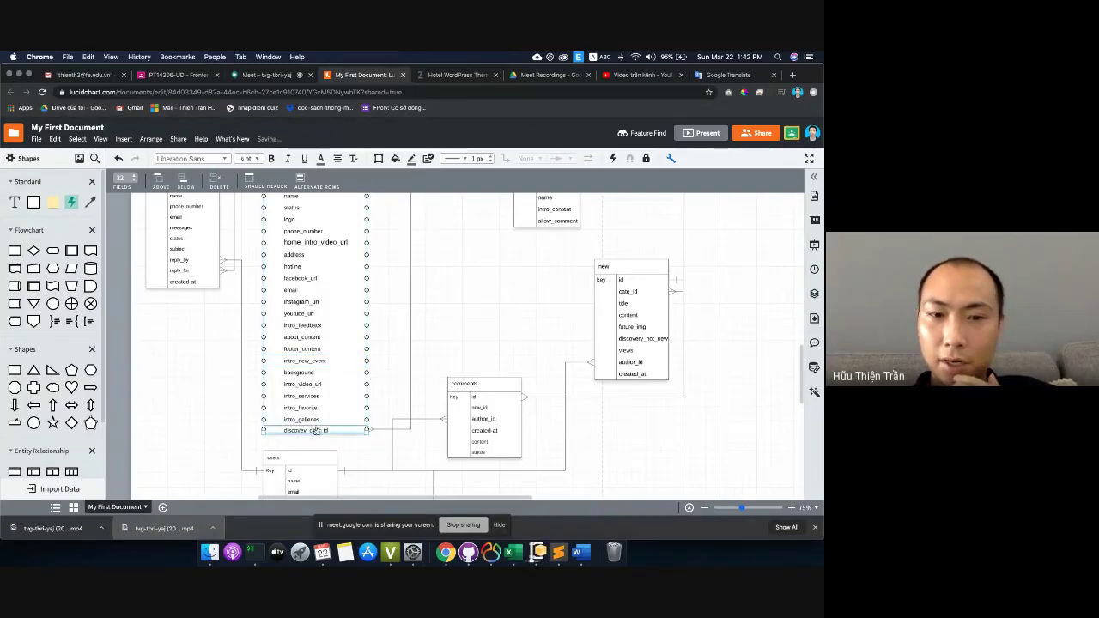
{"action": "scroll", "coordinate": [504, 322], "scroll_direction": "up", "scroll_amount": 3}
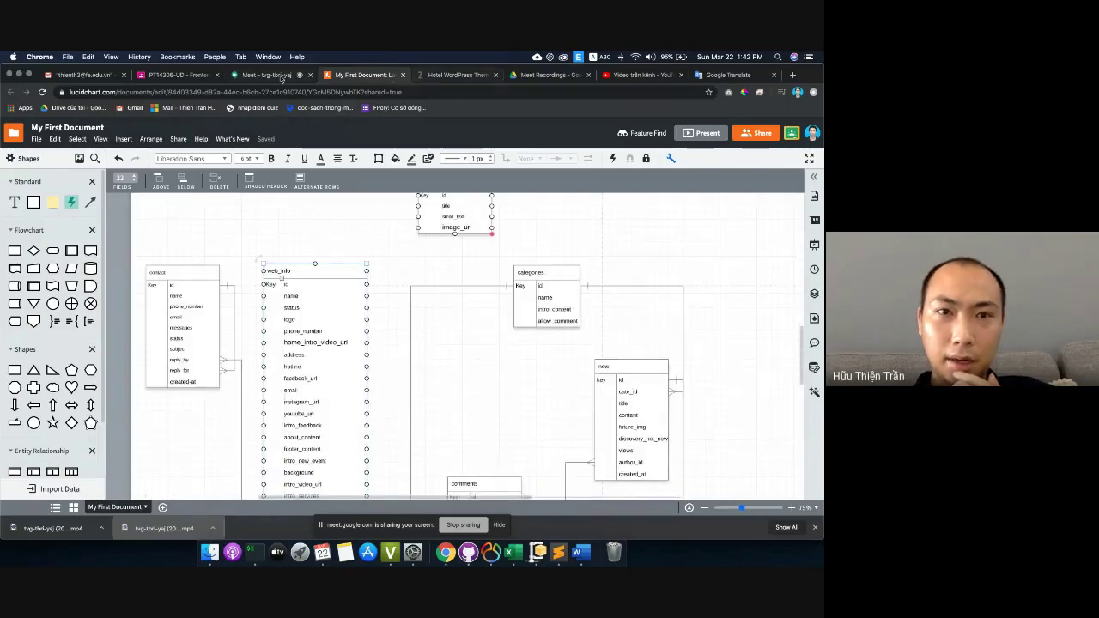
- Compare the Our Guests Love Us reviews on the Hotel Zante site with the web_info and feedback tables in Lucidchart
{"action": "left_click", "coordinate": [273, 76]}
{"action": "left_click", "coordinate": [455, 75]}
{"action": "scroll", "coordinate": [300, 332], "scroll_direction": "down", "scroll_amount": 5}
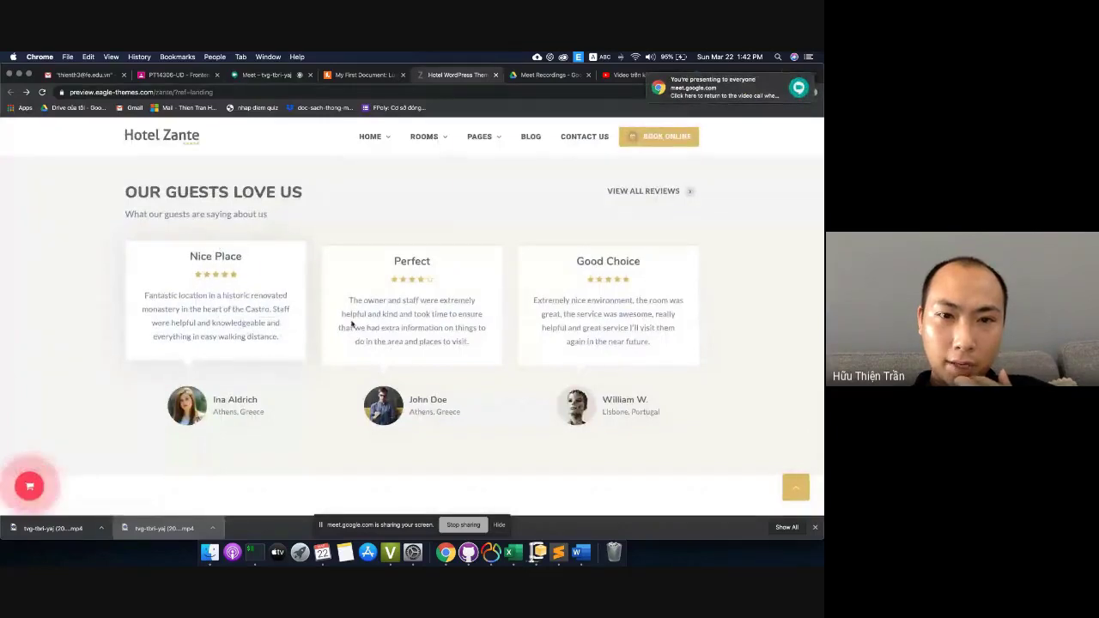
{"action": "left_click_drag", "start_coordinate": [164, 193], "coordinate": [353, 176]}
{"action": "left_click", "coordinate": [358, 76]}
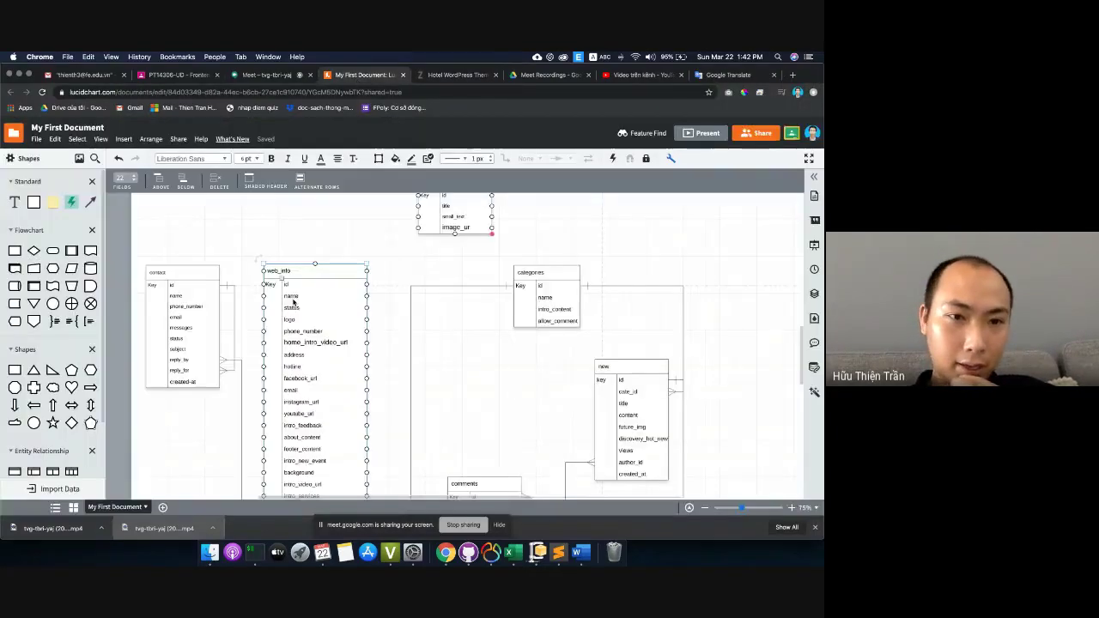
{"action": "scroll", "coordinate": [264, 317], "scroll_direction": "down", "scroll_amount": 5}
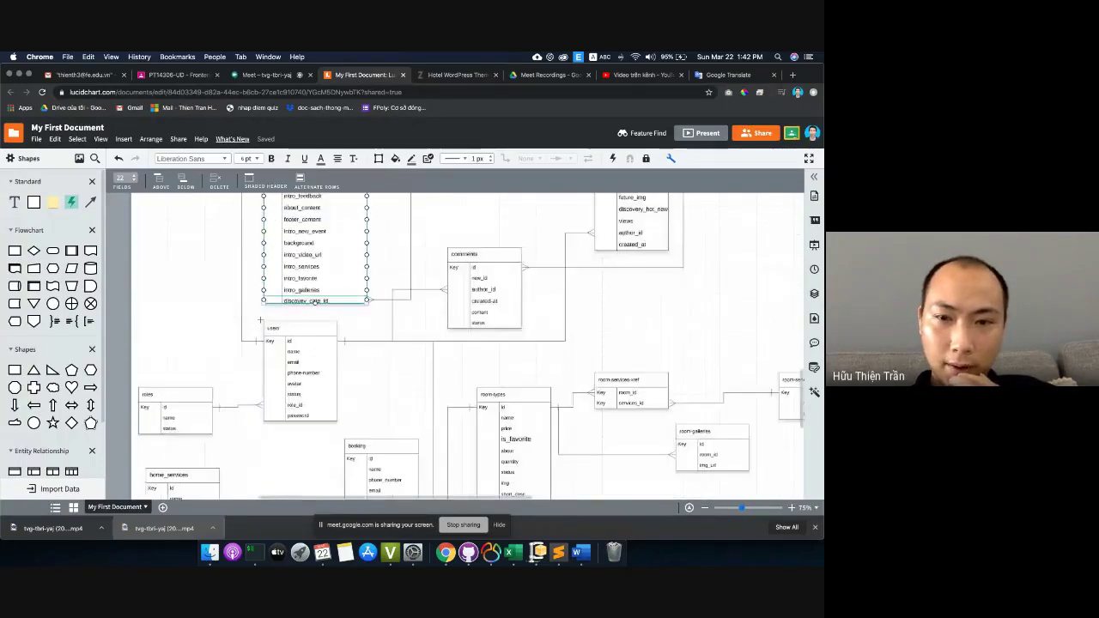
{"action": "scroll", "coordinate": [260, 319], "scroll_direction": "down", "scroll_amount": 4}
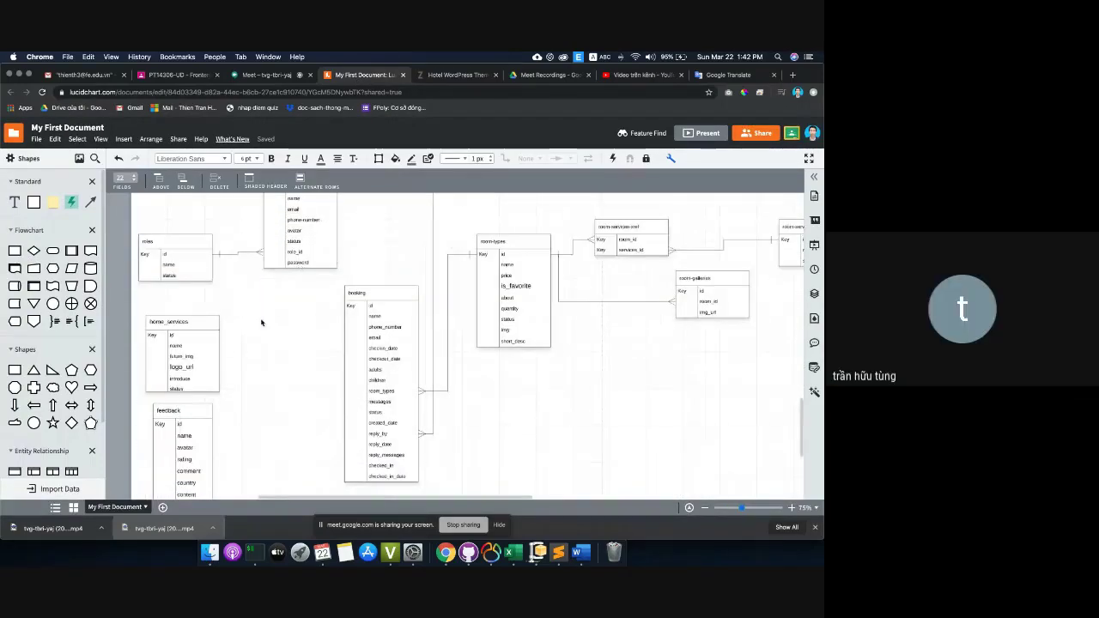
{"action": "left_click", "coordinate": [188, 402]}
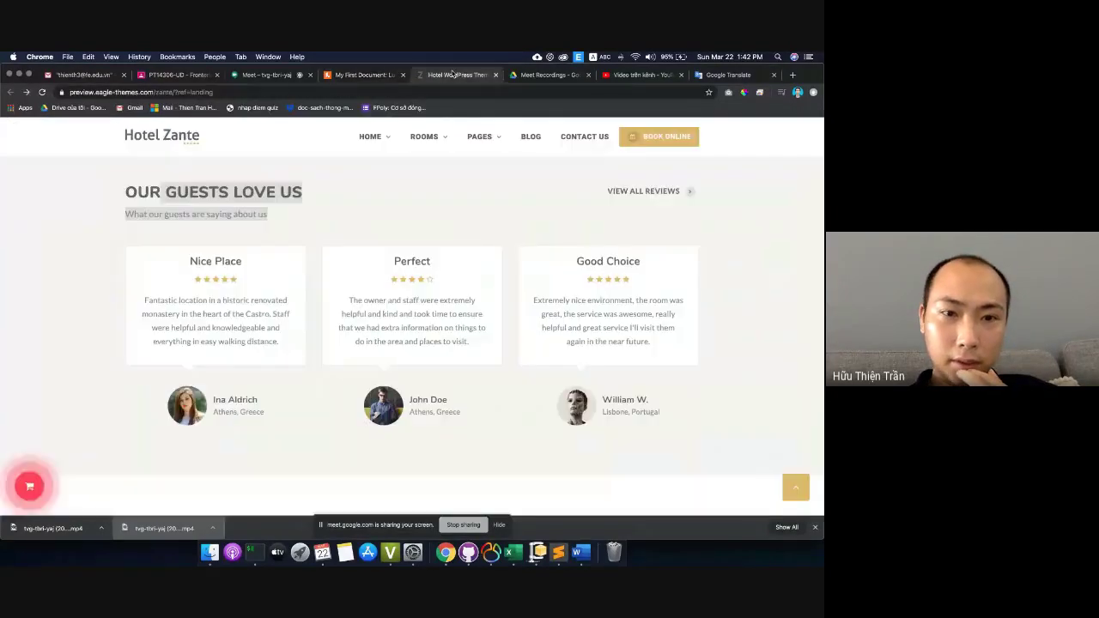
{"action": "key", "text": "ctrl+Tab"}
{"action": "left_click_drag", "start_coordinate": [228, 416], "coordinate": [289, 413]}
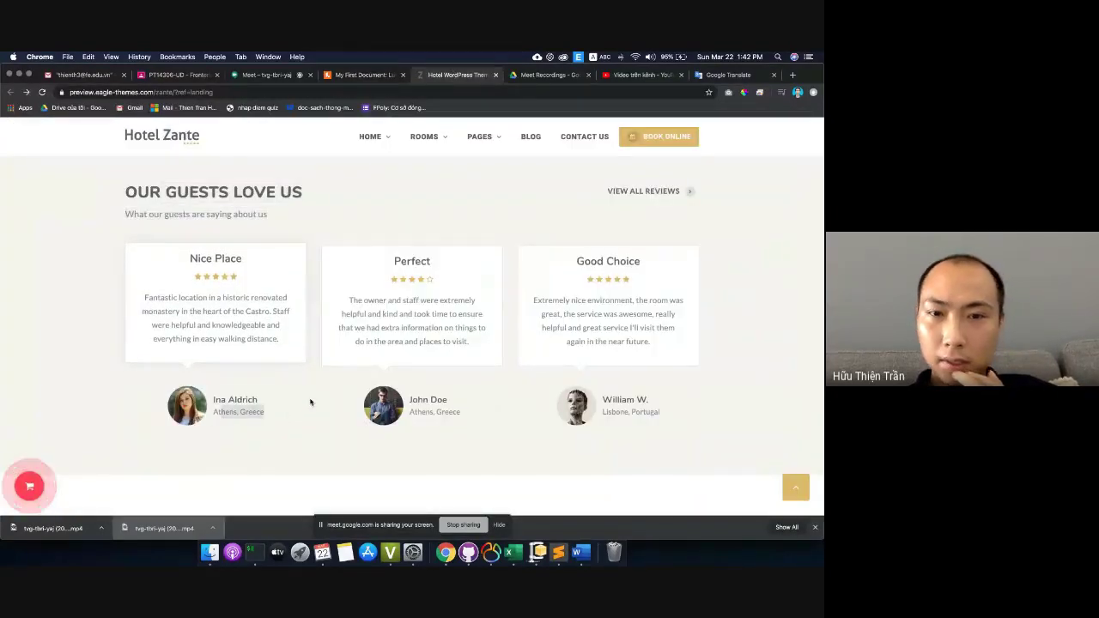
- Examine the Latest News & Events section and its article cards on the Hotel Zante site
{"action": "scroll", "coordinate": [315, 347], "scroll_direction": "down", "scroll_amount": 5}
{"action": "scroll", "coordinate": [315, 347], "scroll_direction": "up", "scroll_amount": 1}
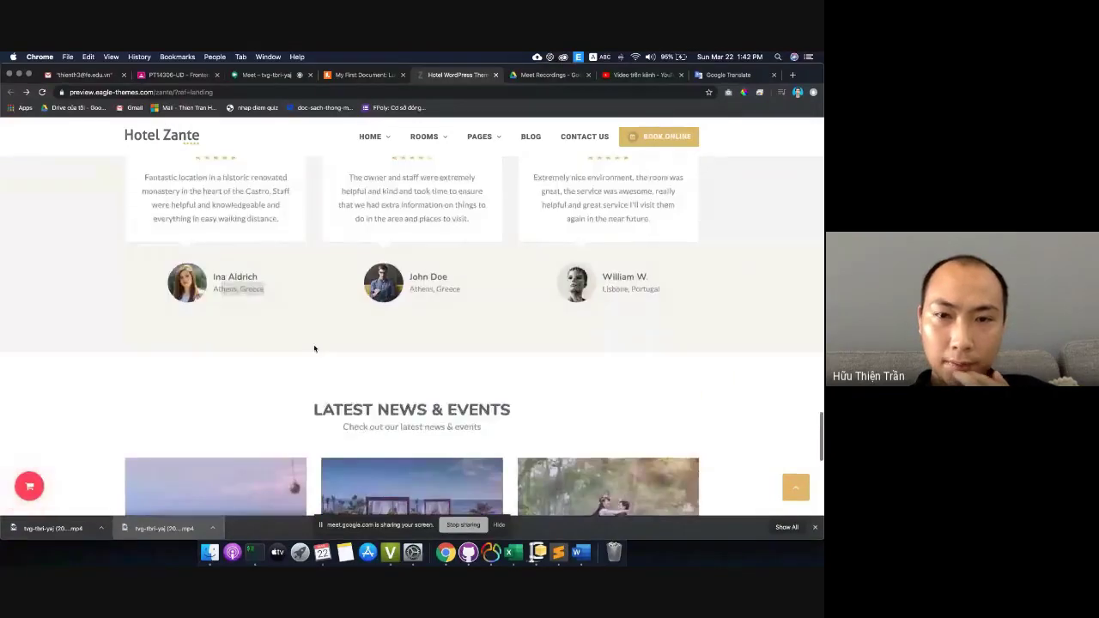
{"action": "scroll", "coordinate": [315, 347], "scroll_direction": "down", "scroll_amount": 2}
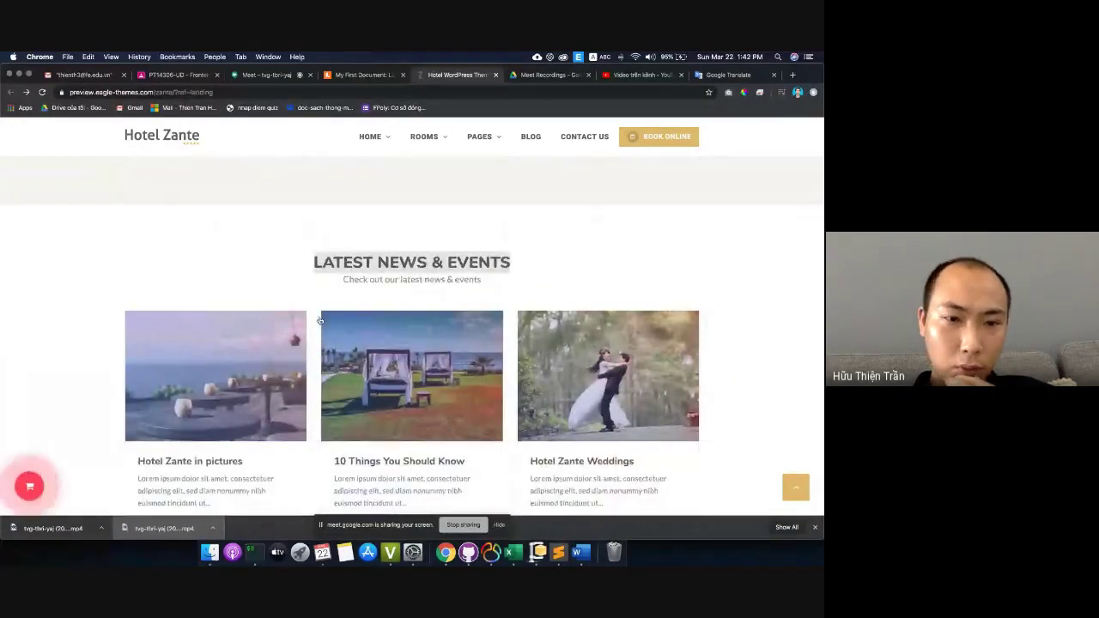
{"action": "scroll", "coordinate": [303, 322], "scroll_direction": "down", "scroll_amount": 3}
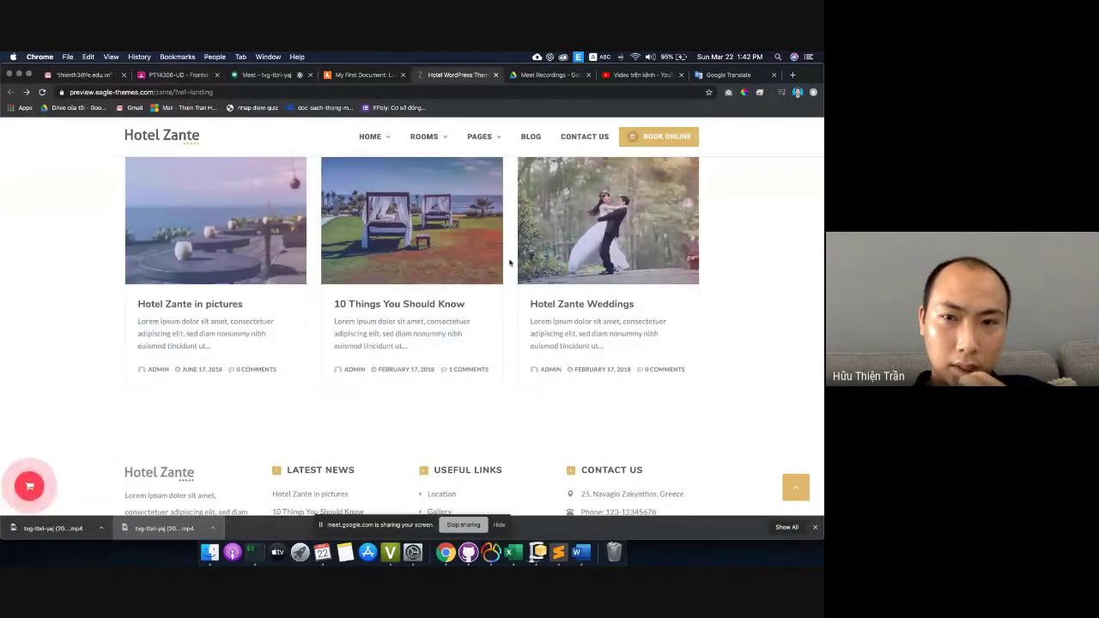
- Switch back to Lucidchart and rename the table named new as news
{"action": "left_click", "coordinate": [365, 75]}
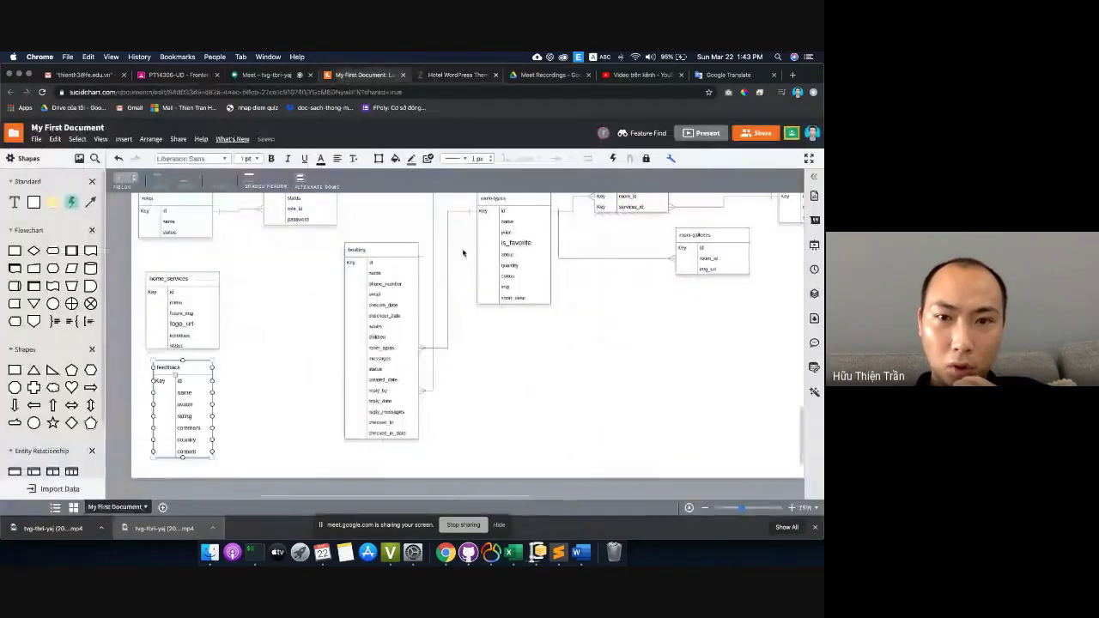
{"action": "scroll", "coordinate": [498, 360], "scroll_direction": "up", "scroll_amount": 3}
{"action": "scroll", "coordinate": [498, 361], "scroll_direction": "right", "scroll_amount": 3}
{"action": "scroll", "coordinate": [512, 421], "scroll_direction": "up", "scroll_amount": 5}
{"action": "scroll", "coordinate": [512, 421], "scroll_direction": "right", "scroll_amount": 2}
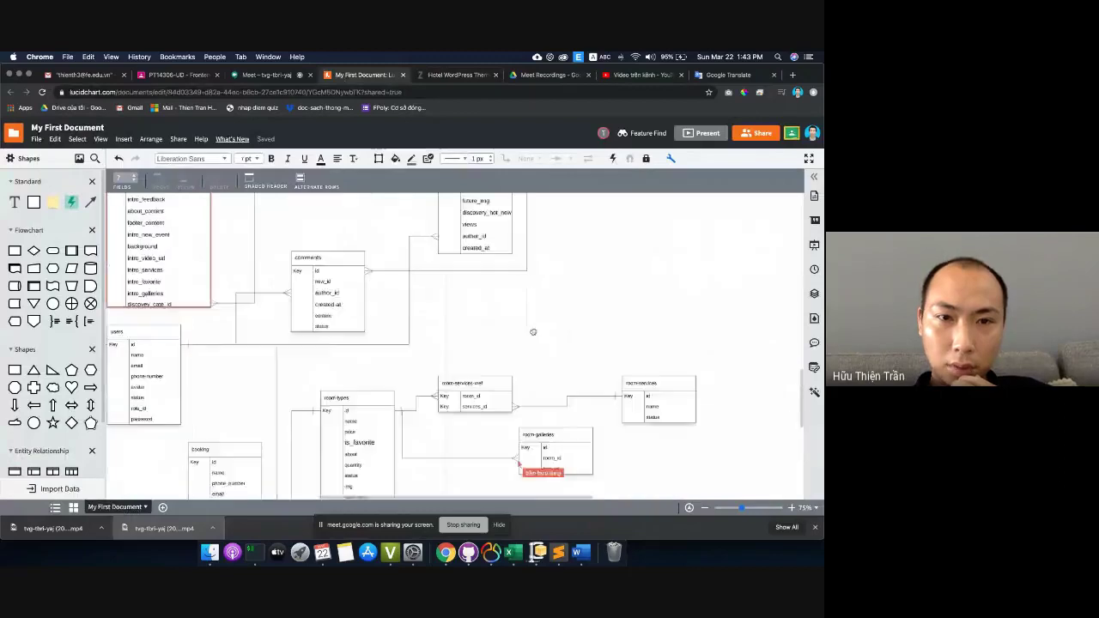
{"action": "scroll", "coordinate": [550, 379], "scroll_direction": "up", "scroll_amount": 1}
{"action": "scroll", "coordinate": [549, 380], "scroll_direction": "right", "scroll_amount": 1}
{"action": "left_click", "coordinate": [453, 262]}
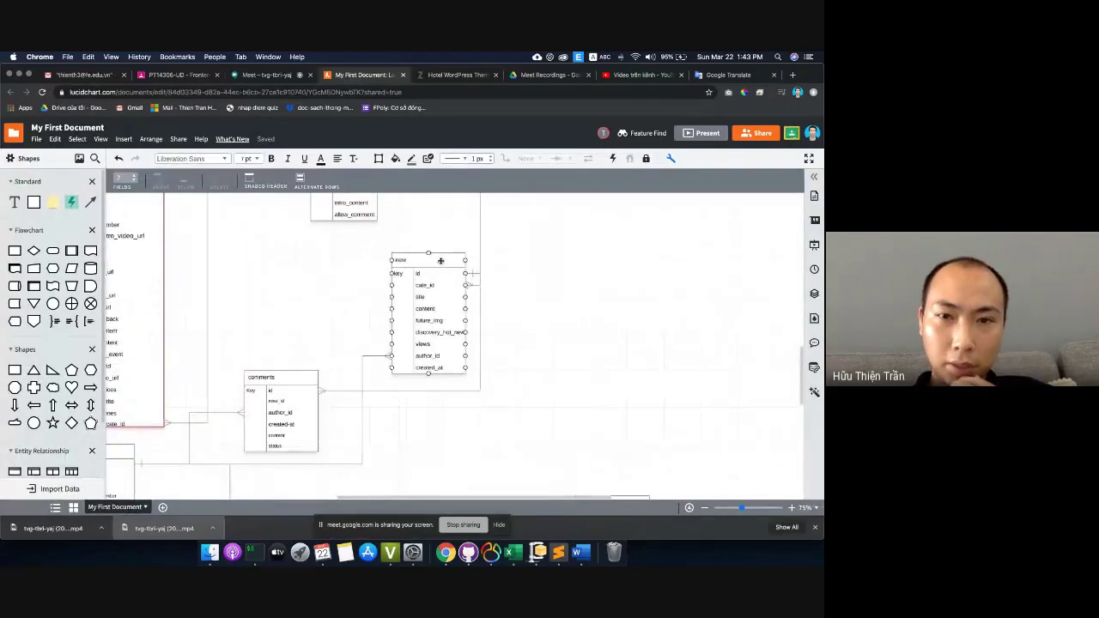
{"action": "type", "text": "s"}
{"action": "left_click", "coordinate": [501, 250]}
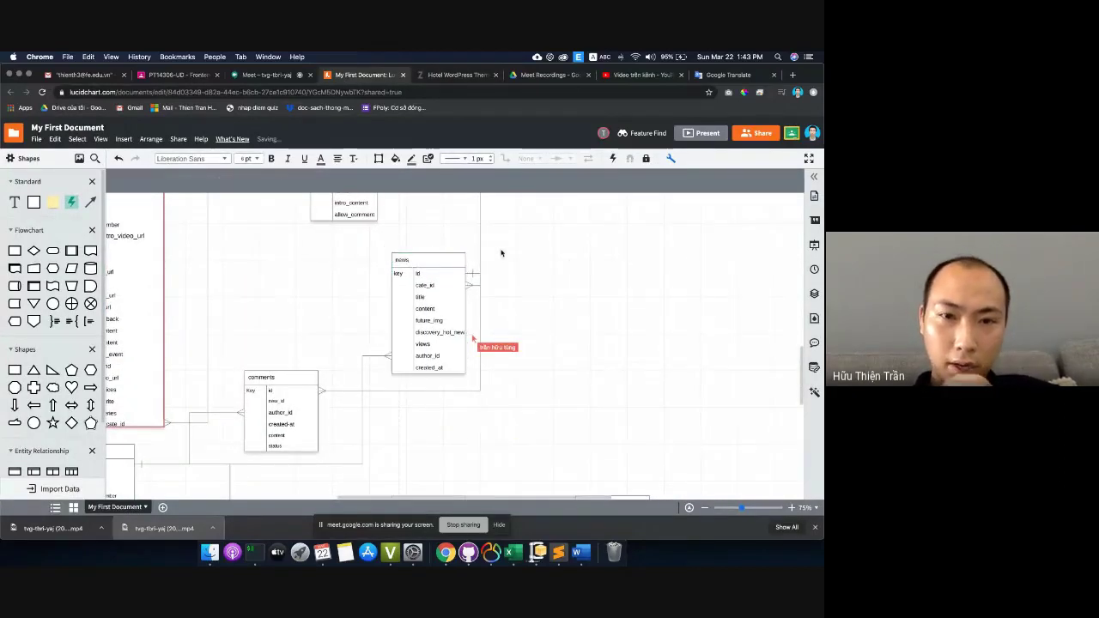
- Open the Single Room page from the Hotel Zante rooms list and examine its details and the availability calendar up to May 2020
{"action": "left_click", "coordinate": [448, 77]}
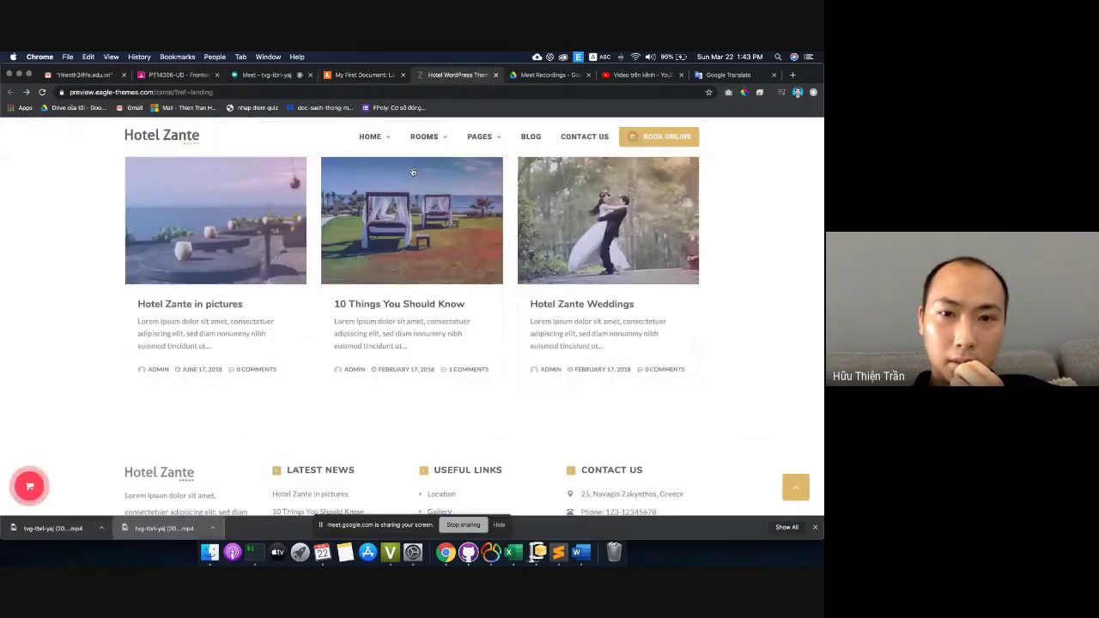
{"action": "scroll", "coordinate": [388, 346], "scroll_direction": "up", "scroll_amount": 10}
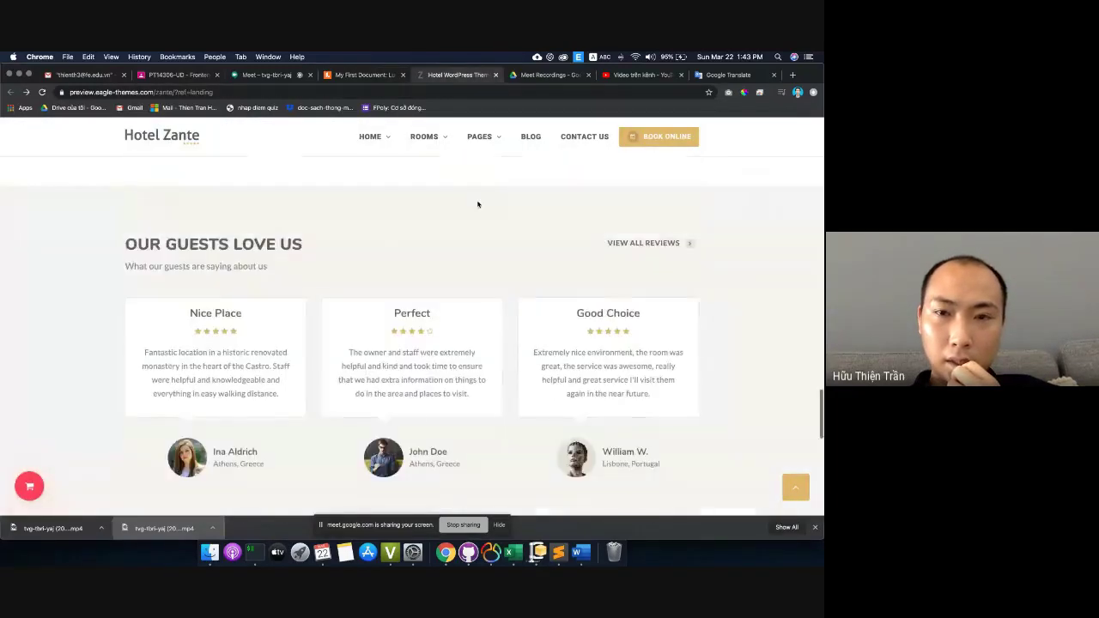
{"action": "left_click", "coordinate": [434, 165]}
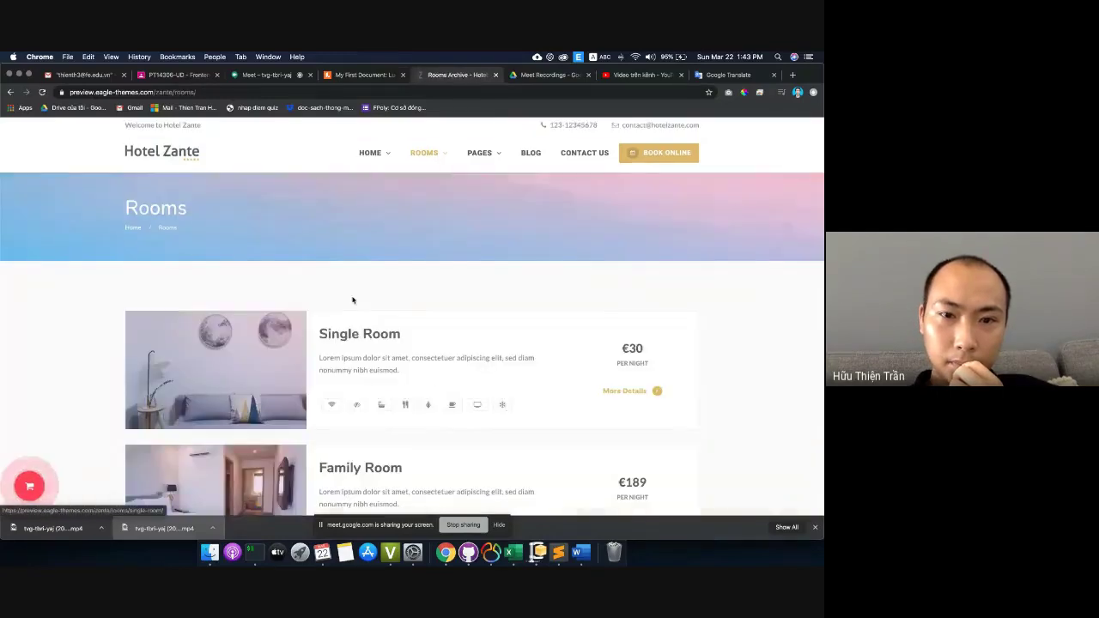
{"action": "scroll", "coordinate": [372, 293], "scroll_direction": "down", "scroll_amount": 3}
{"action": "left_click", "coordinate": [385, 238]}
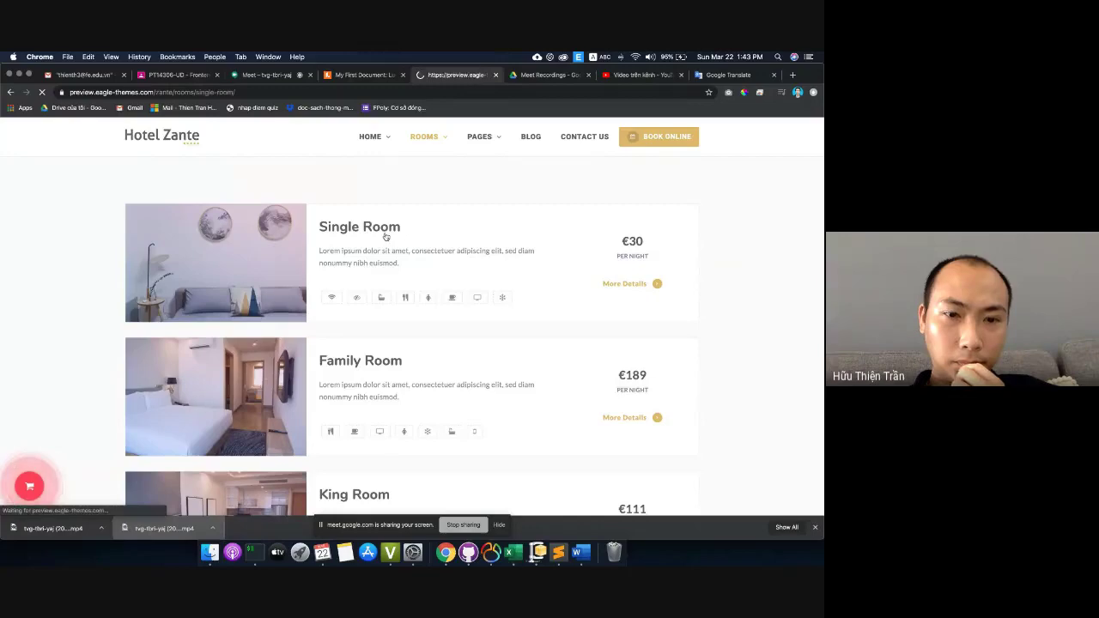
{"action": "scroll", "coordinate": [384, 235], "scroll_direction": "down", "scroll_amount": 3}
{"action": "scroll", "coordinate": [384, 234], "scroll_direction": "down", "scroll_amount": 4}
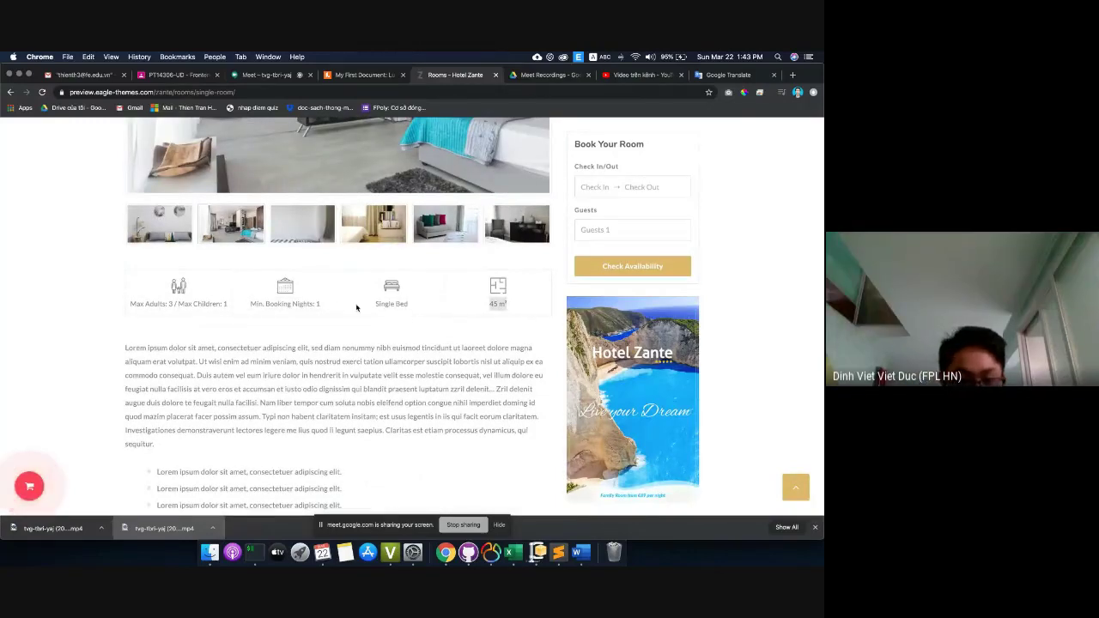
{"action": "scroll", "coordinate": [355, 308], "scroll_direction": "down", "scroll_amount": 8}
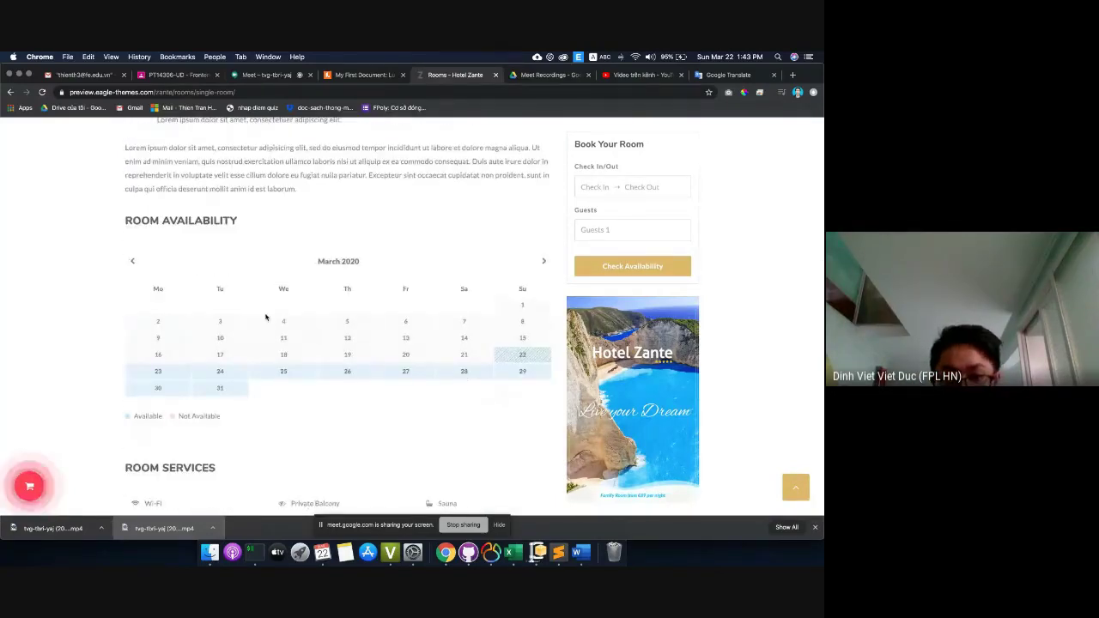
{"action": "double_click", "coordinate": [543, 262]}
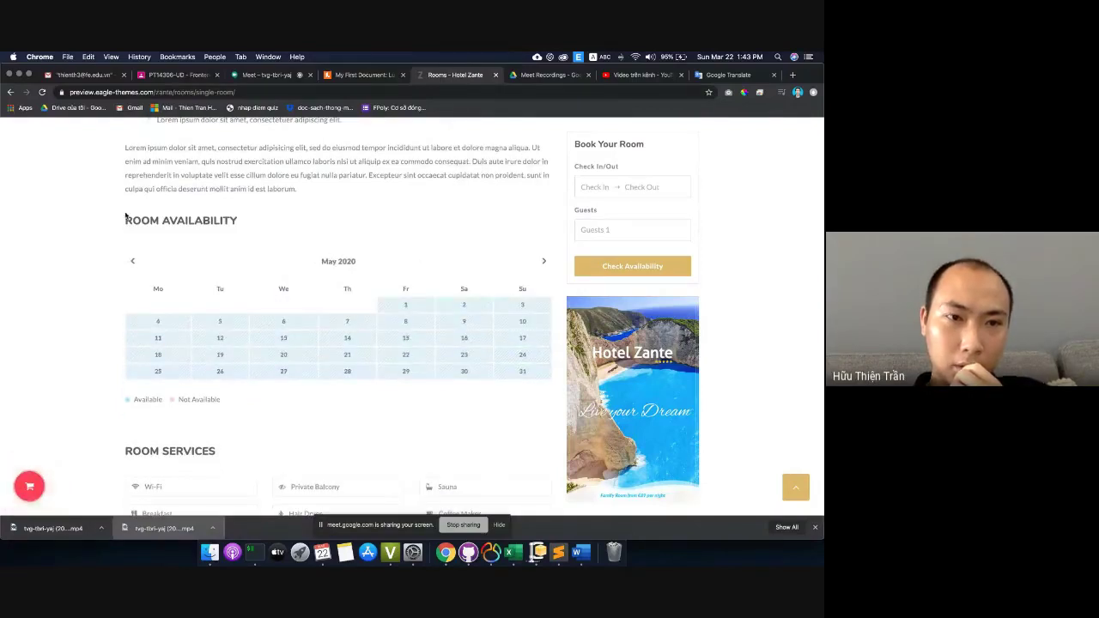
- Examine the Room Availability calendar, room services, additional services and reviews on the Single Room page
{"action": "left_click_drag", "start_coordinate": [179, 245], "coordinate": [417, 408]}
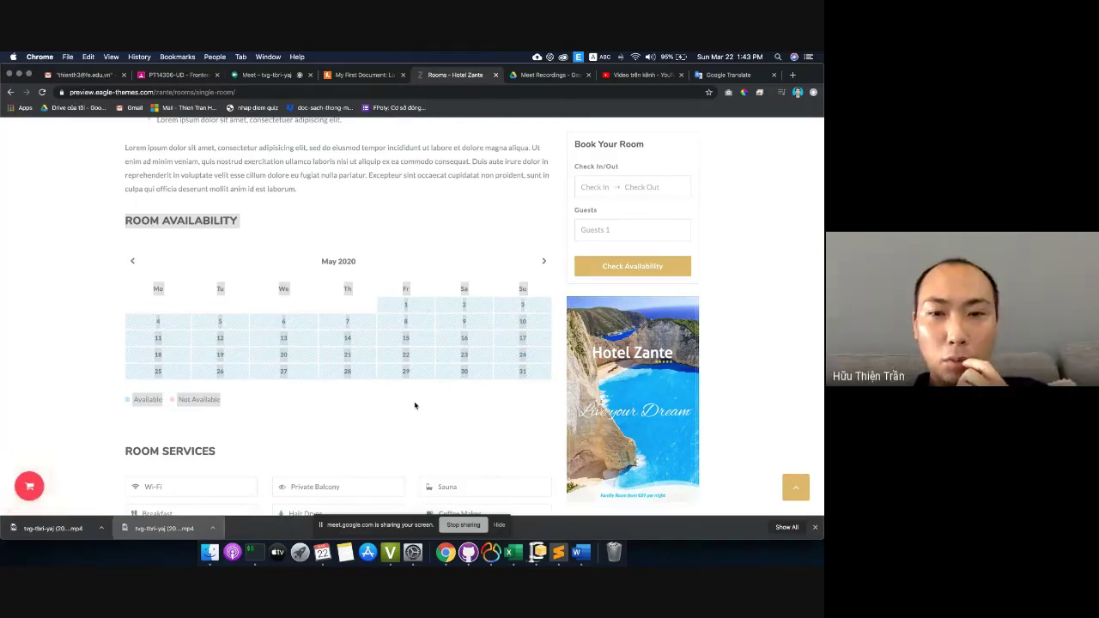
{"action": "left_click", "coordinate": [422, 336]}
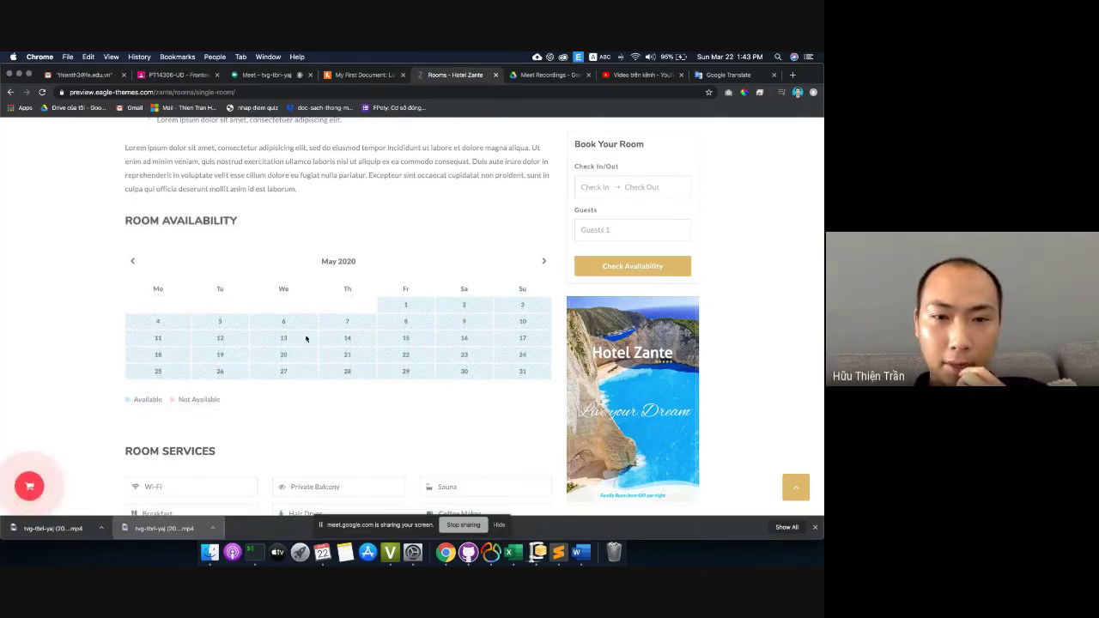
{"action": "scroll", "coordinate": [315, 310], "scroll_direction": "down", "scroll_amount": 2}
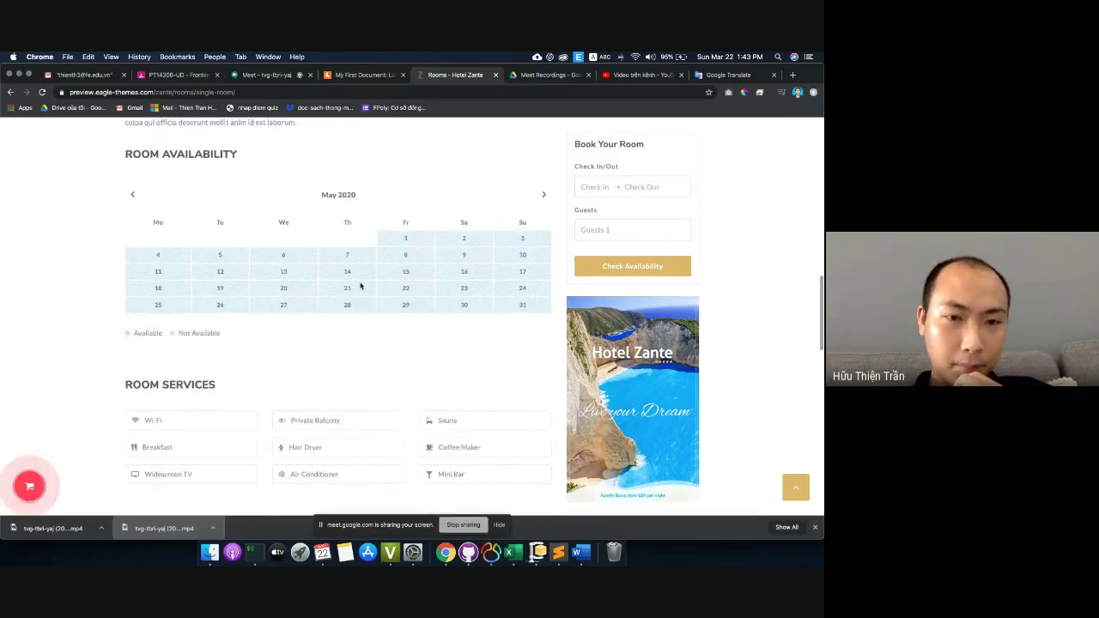
{"action": "scroll", "coordinate": [229, 332], "scroll_direction": "down", "scroll_amount": 7}
{"action": "scroll", "coordinate": [228, 334], "scroll_direction": "up", "scroll_amount": 10}
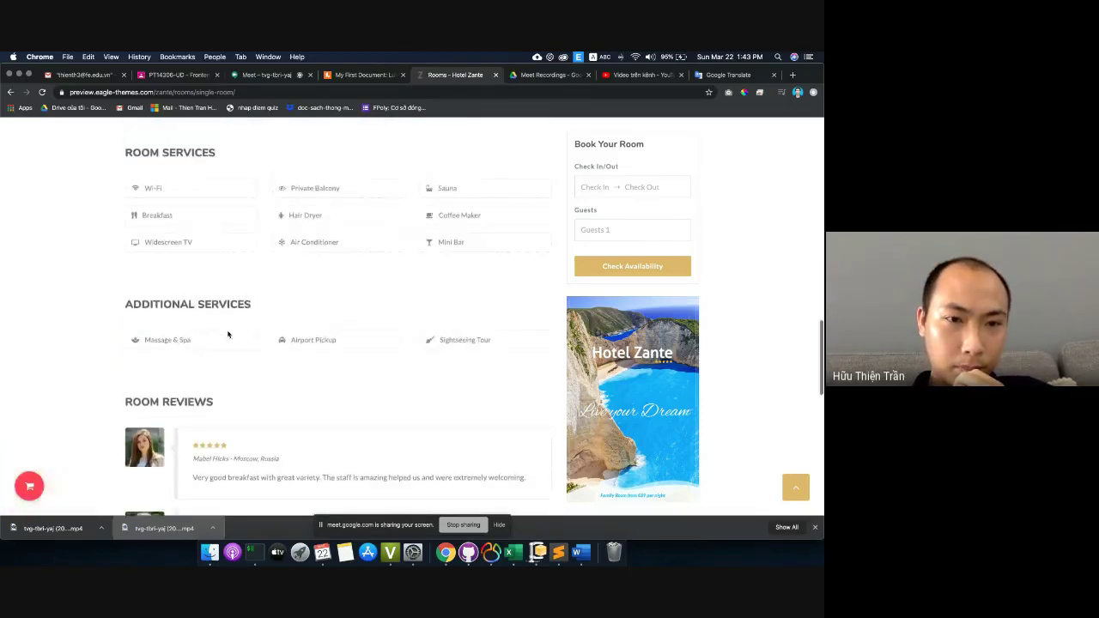
{"action": "scroll", "coordinate": [444, 203], "scroll_direction": "down", "scroll_amount": 3}
{"action": "scroll", "coordinate": [255, 155], "scroll_direction": "up", "scroll_amount": 3}
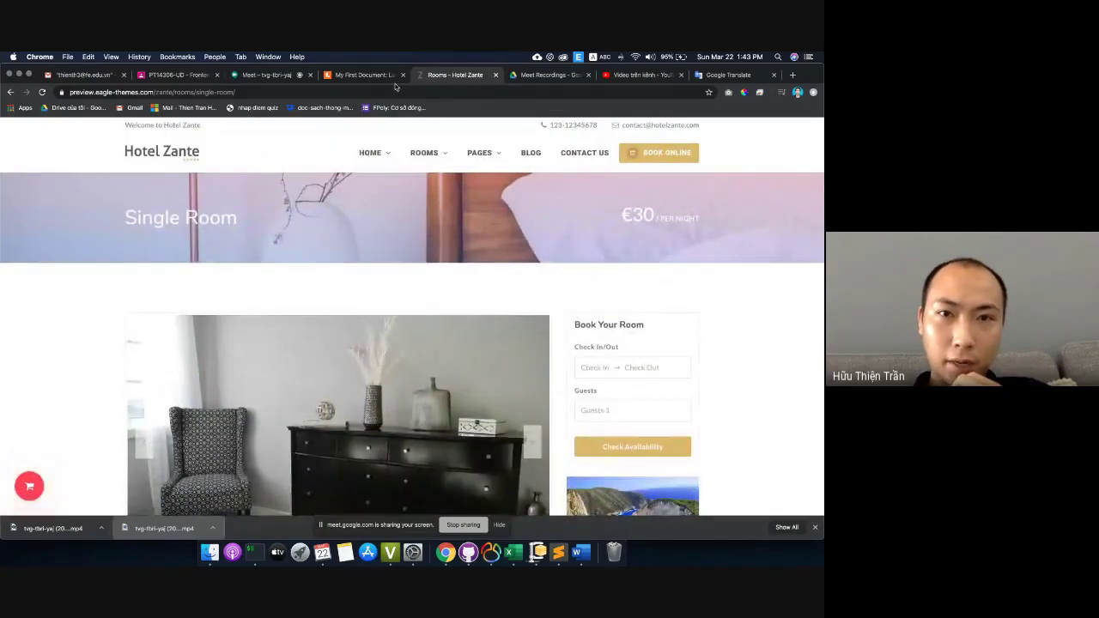
- Switch to Lucidchart and examine the fields of the room-types table and its linked service and gallery tables
{"action": "left_click", "coordinate": [548, 76]}
{"action": "left_click", "coordinate": [370, 83]}
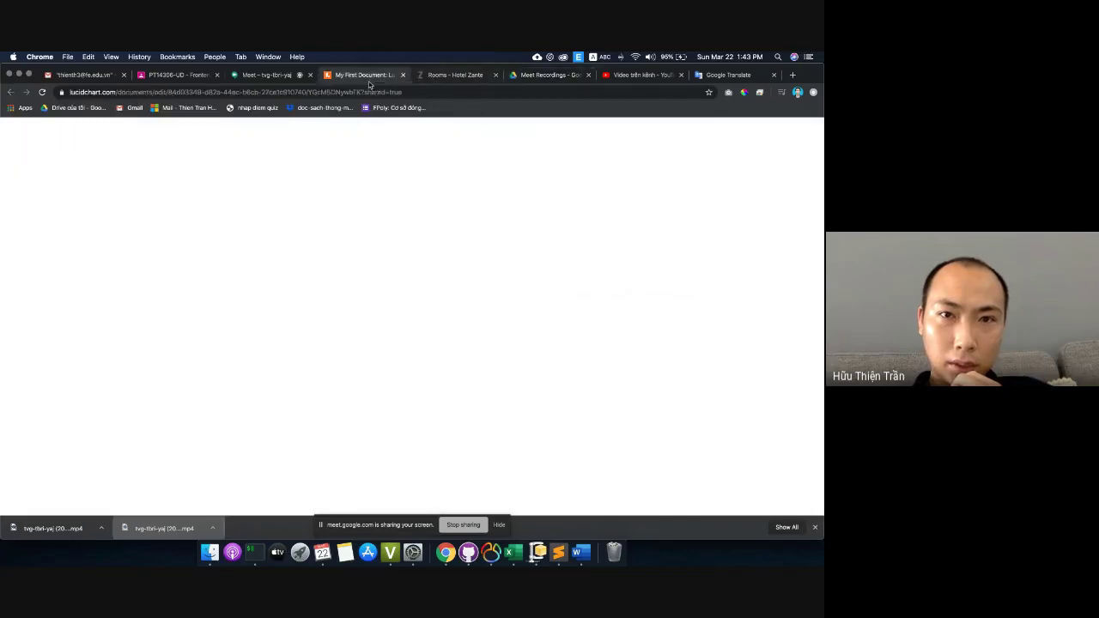
{"action": "scroll", "coordinate": [257, 270], "scroll_direction": "left", "scroll_amount": 5}
{"action": "scroll", "coordinate": [434, 249], "scroll_direction": "down", "scroll_amount": 2}
{"action": "scroll", "coordinate": [434, 249], "scroll_direction": "down", "scroll_amount": 5}
{"action": "scroll", "coordinate": [434, 249], "scroll_direction": "right", "scroll_amount": 4}
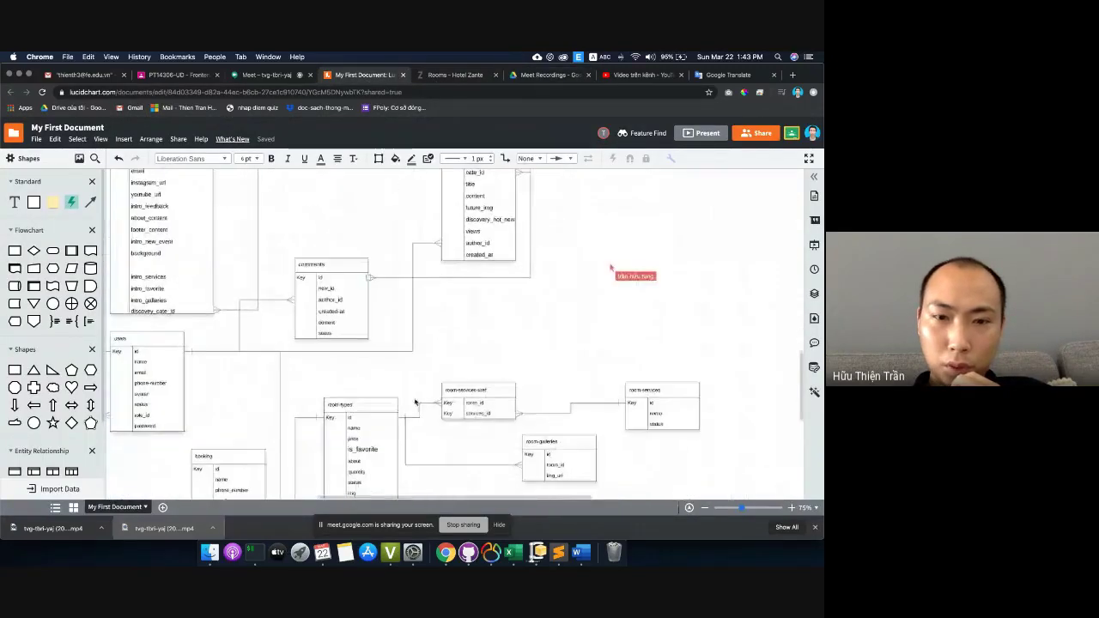
{"action": "scroll", "coordinate": [420, 308], "scroll_direction": "down", "scroll_amount": 2}
{"action": "left_click", "coordinate": [407, 321]}
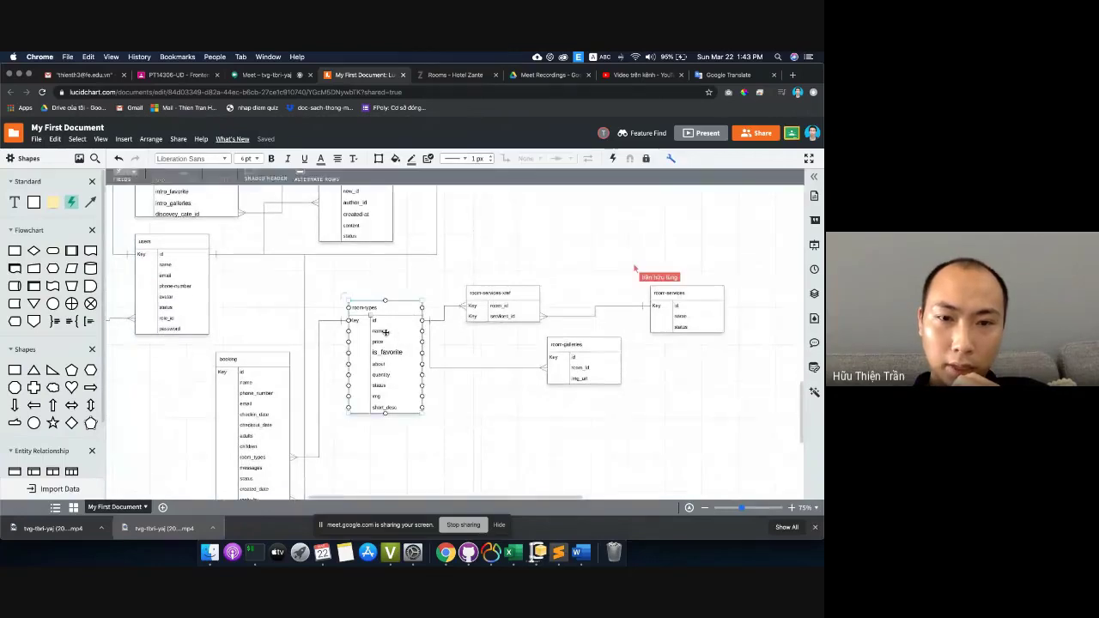
{"action": "left_click", "coordinate": [386, 334]}
{"action": "left_click", "coordinate": [385, 399]}
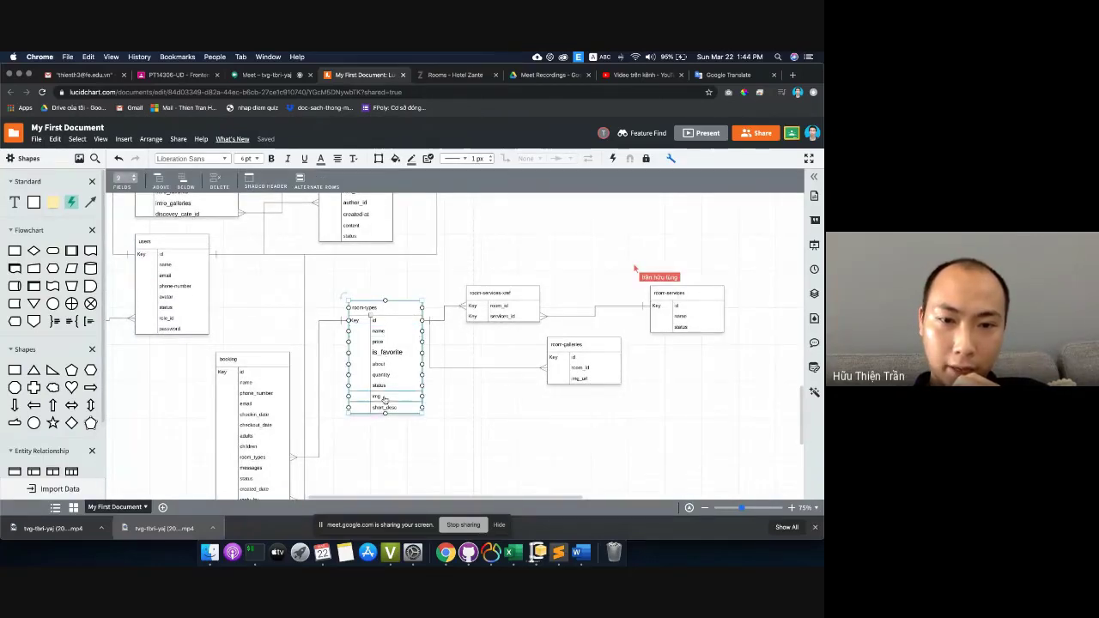
- Switch to the Hotel Zante site and examine the photo gallery on the Single Room page
{"action": "left_click", "coordinate": [456, 76]}
{"action": "right_click", "coordinate": [417, 295]}
{"action": "key", "text": "Escape"}
{"action": "scroll", "coordinate": [305, 308], "scroll_direction": "down", "scroll_amount": 3}
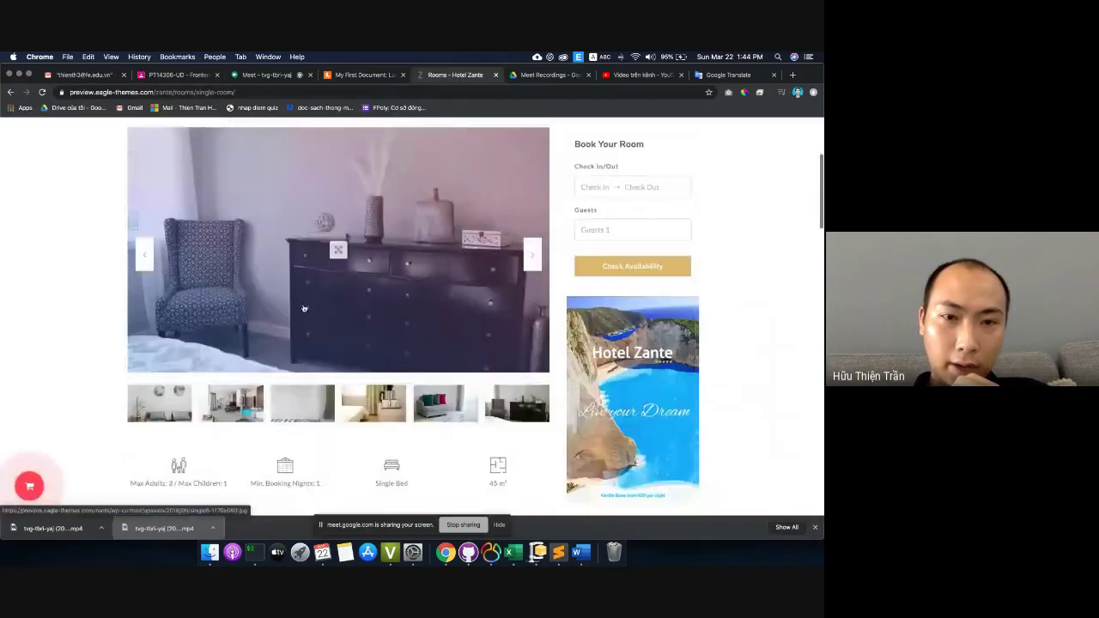
- Switch back to Lucidchart and rename the room-galleries table as room_galleries
{"action": "left_click", "coordinate": [380, 76]}
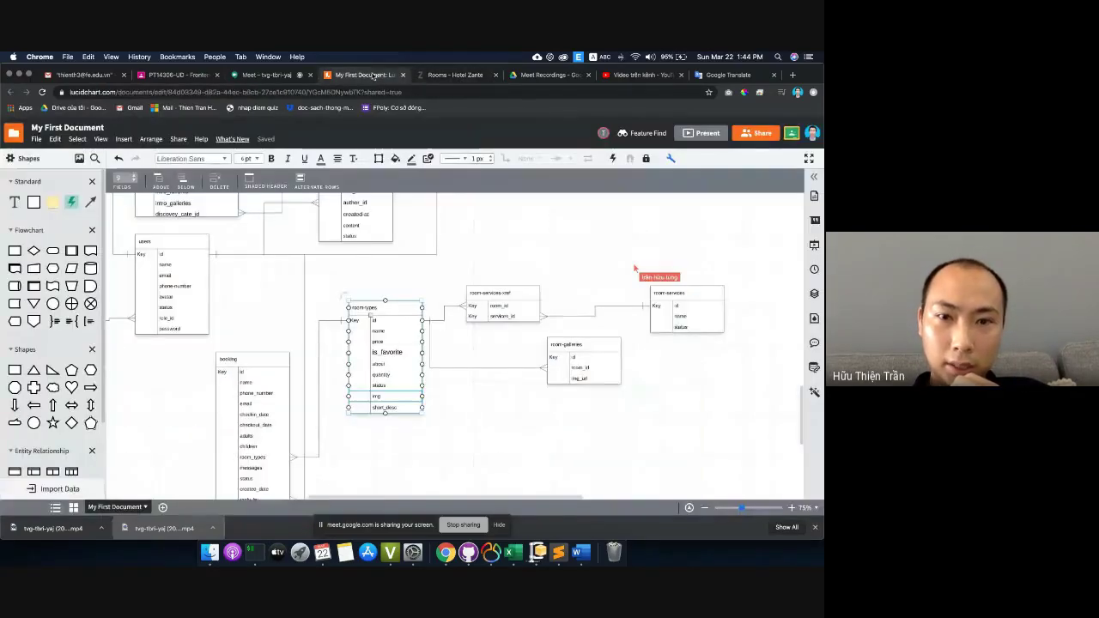
{"action": "left_click", "coordinate": [580, 367]}
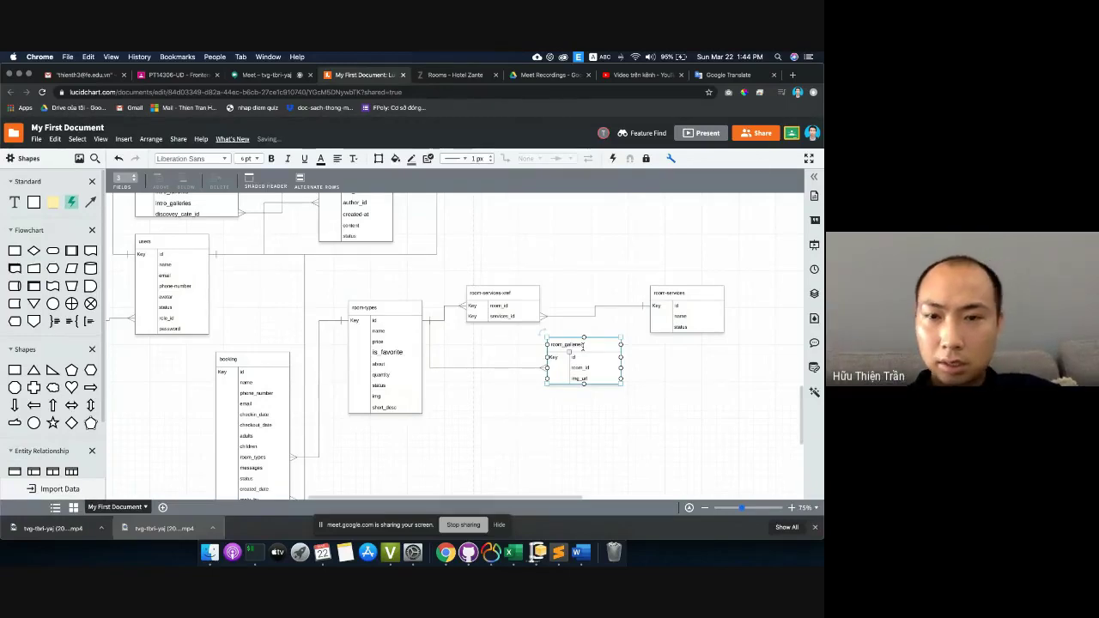
{"action": "left_click", "coordinate": [380, 339], "text": "shift"}
{"action": "left_click", "coordinate": [380, 339], "text": "shift"}
{"action": "left_click", "coordinate": [672, 316], "text": "shift"}
{"action": "left_click", "coordinate": [407, 341], "text": "shift"}
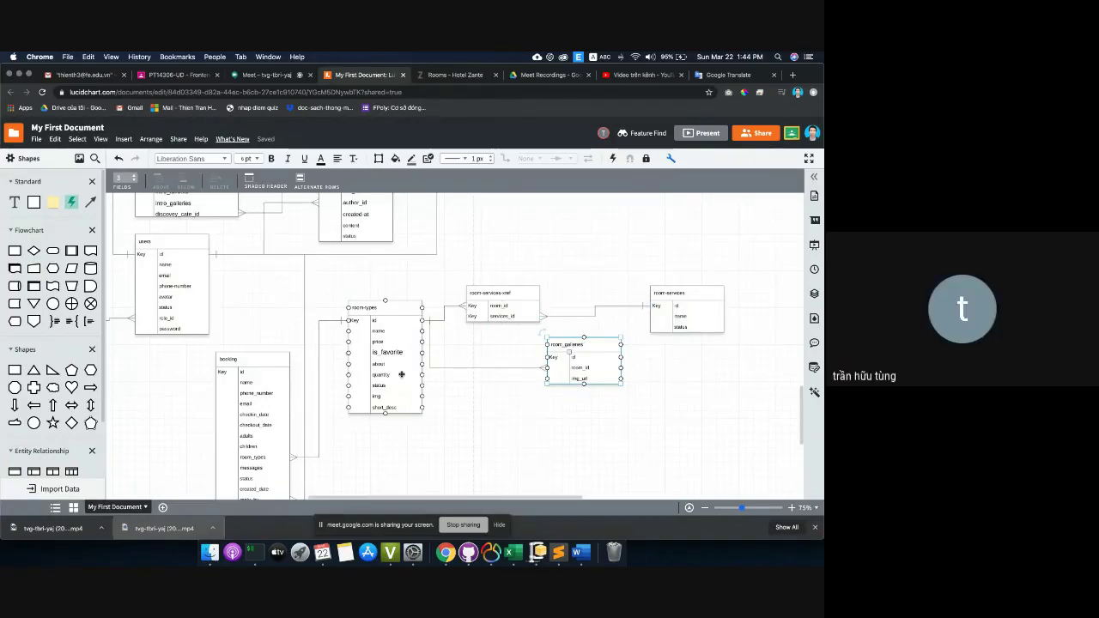
{"action": "left_click", "coordinate": [401, 374], "text": "shift"}
- Switch to the Single Room page and examine the guest limits, minimum nights, bed type and room size row
{"action": "left_click", "coordinate": [455, 75]}
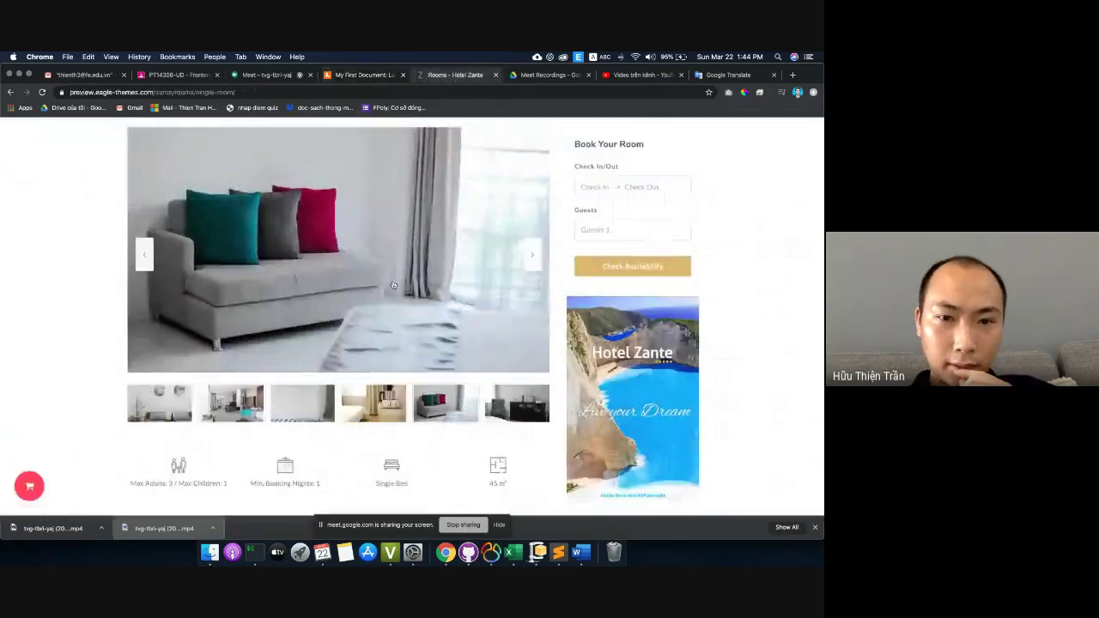
{"action": "scroll", "coordinate": [306, 362], "scroll_direction": "down", "scroll_amount": 3}
{"action": "scroll", "coordinate": [306, 362], "scroll_direction": "down", "scroll_amount": 2}
{"action": "left_click_drag", "start_coordinate": [142, 277], "coordinate": [509, 287]}
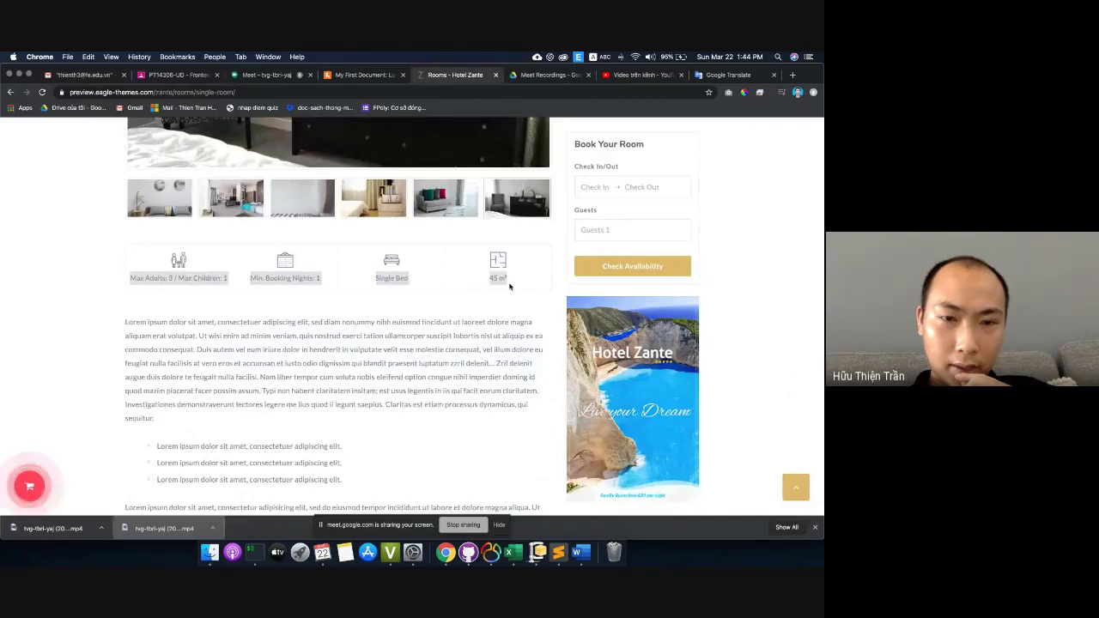
{"action": "left_click", "coordinate": [152, 276]}
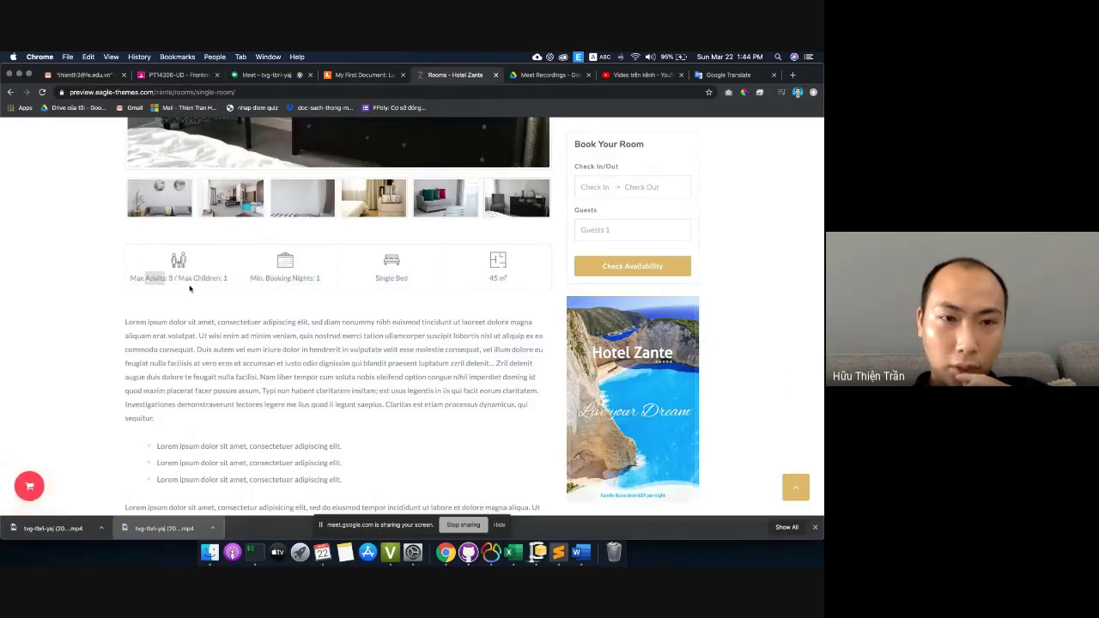
{"action": "double_click", "coordinate": [207, 277]}
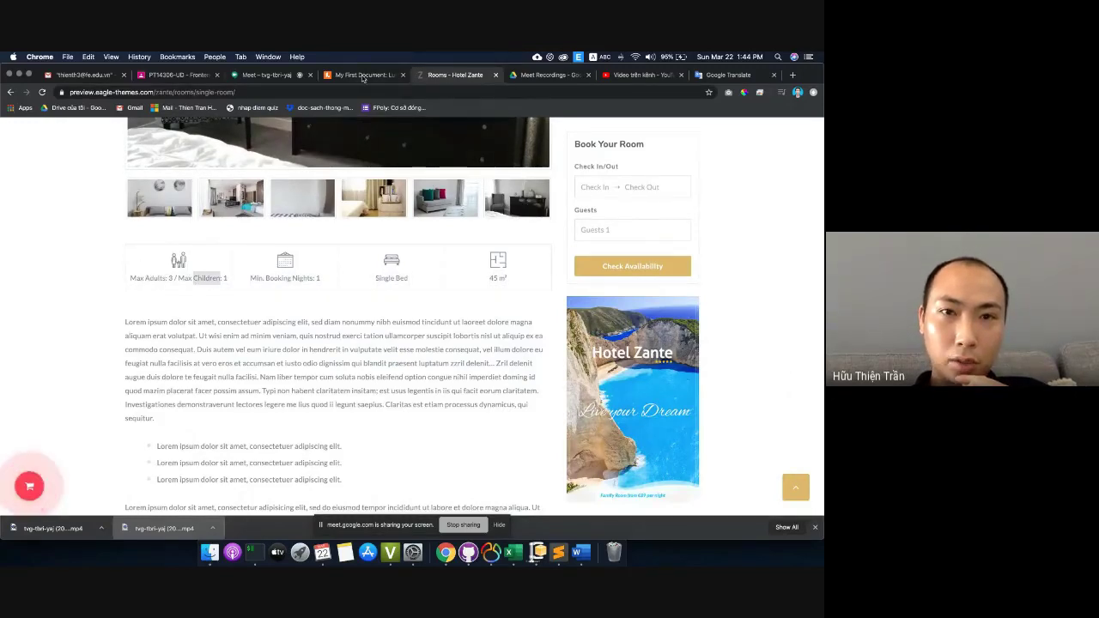
- Switch back to Lucidchart and rename the quantity field of the room-types table as adults
{"action": "left_click", "coordinate": [361, 74]}
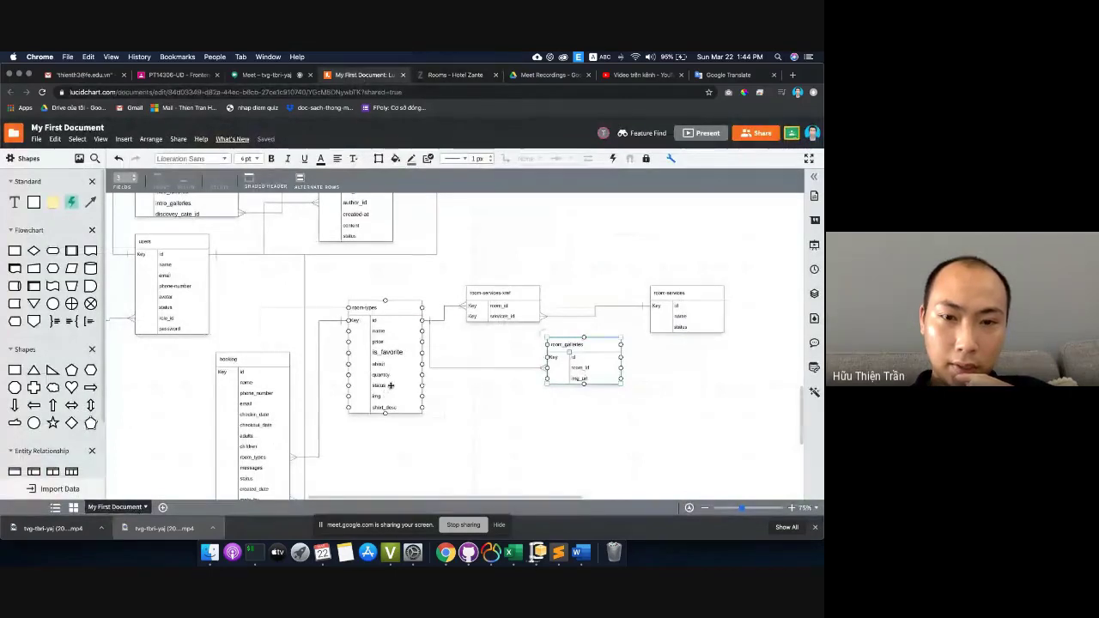
{"action": "left_click", "coordinate": [394, 379]}
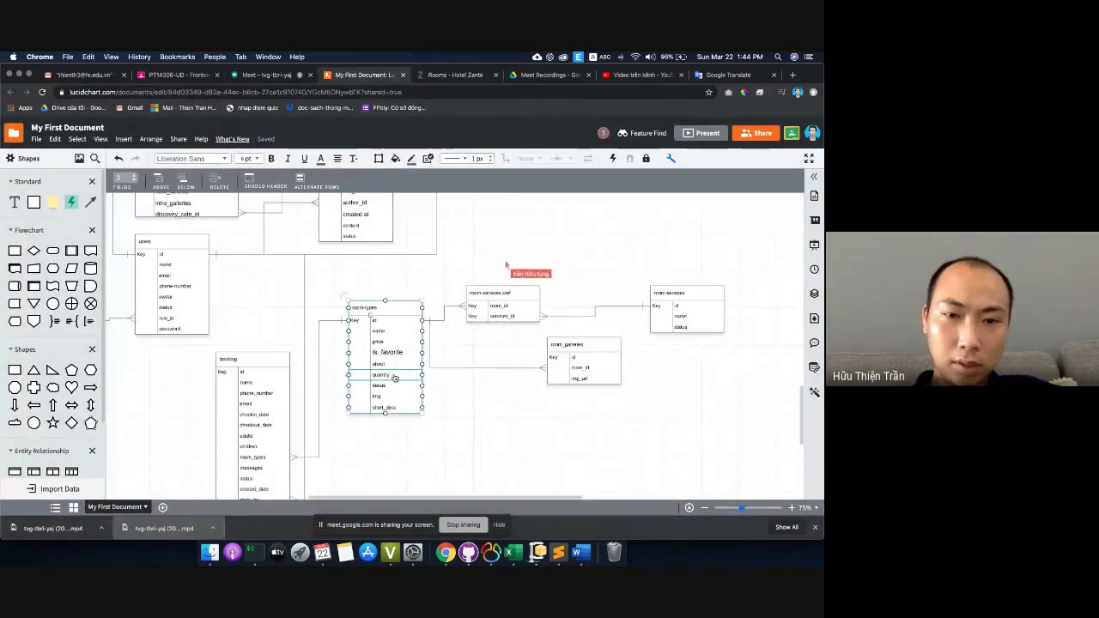
{"action": "double_click", "coordinate": [392, 376]}
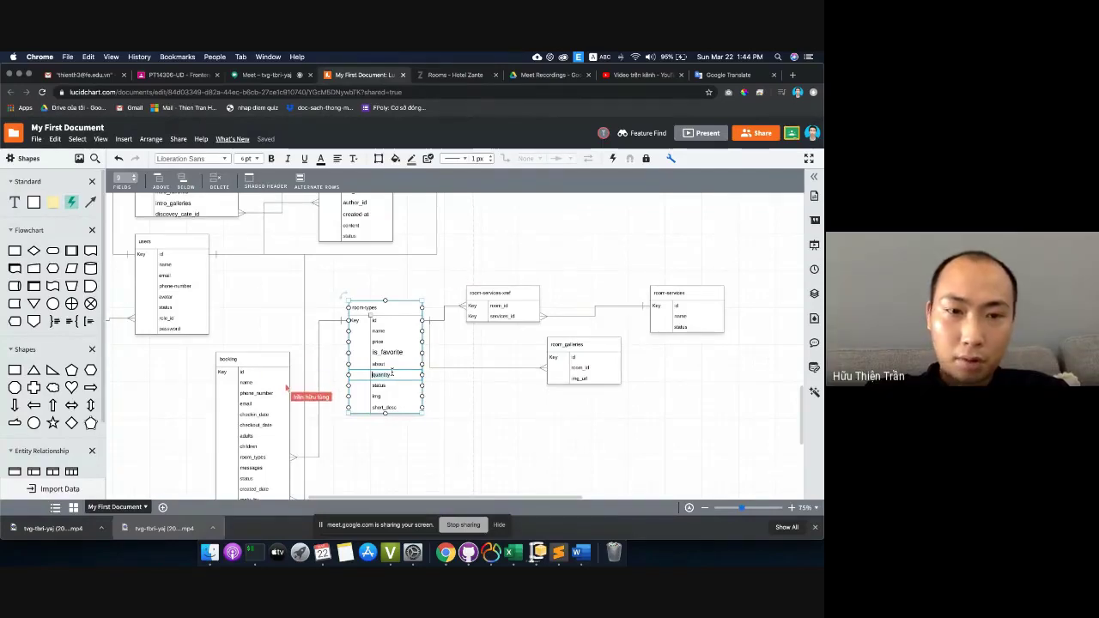
{"action": "type", "text": "od"}
{"action": "type", "text": "ults"}
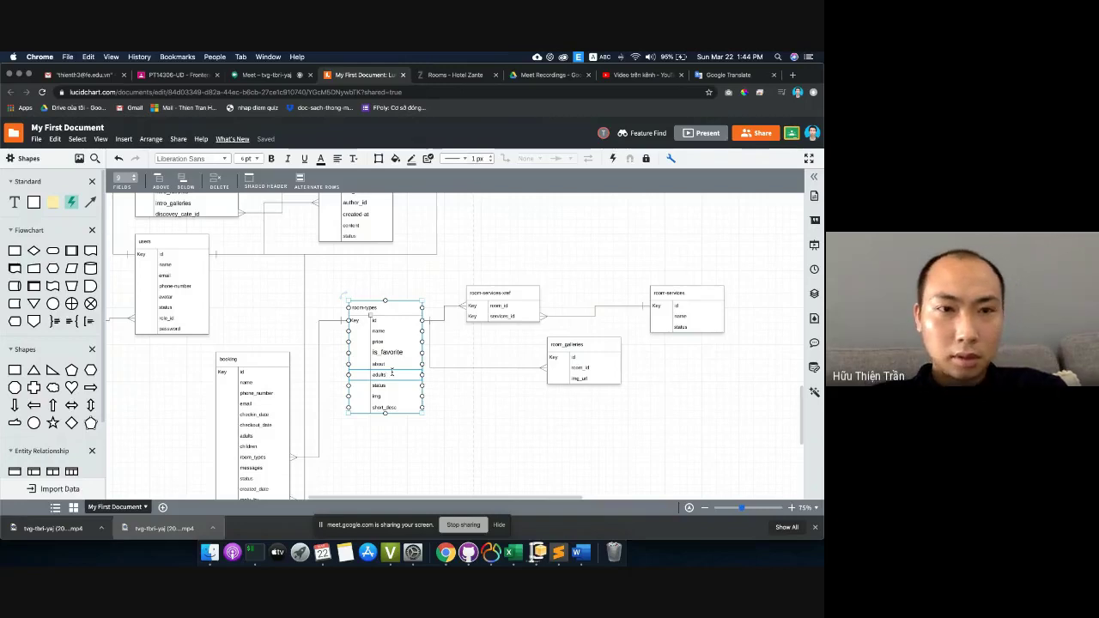
- Add a childrens field directly below adults in the room-types table and clear its key label
{"action": "left_click", "coordinate": [182, 180]}
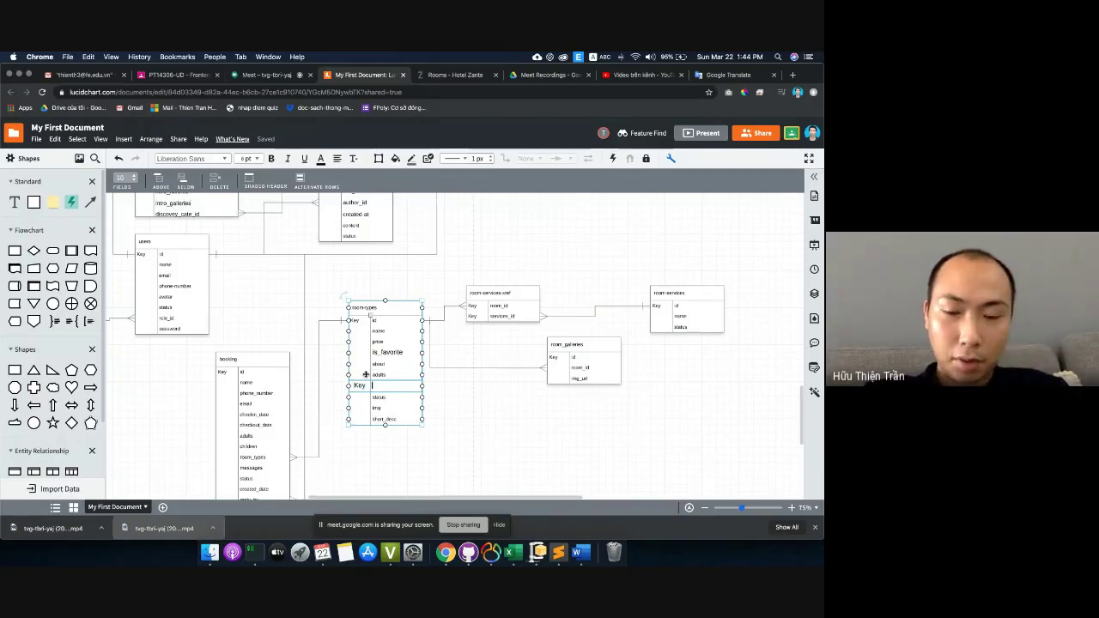
{"action": "type", "text": "childrens"}
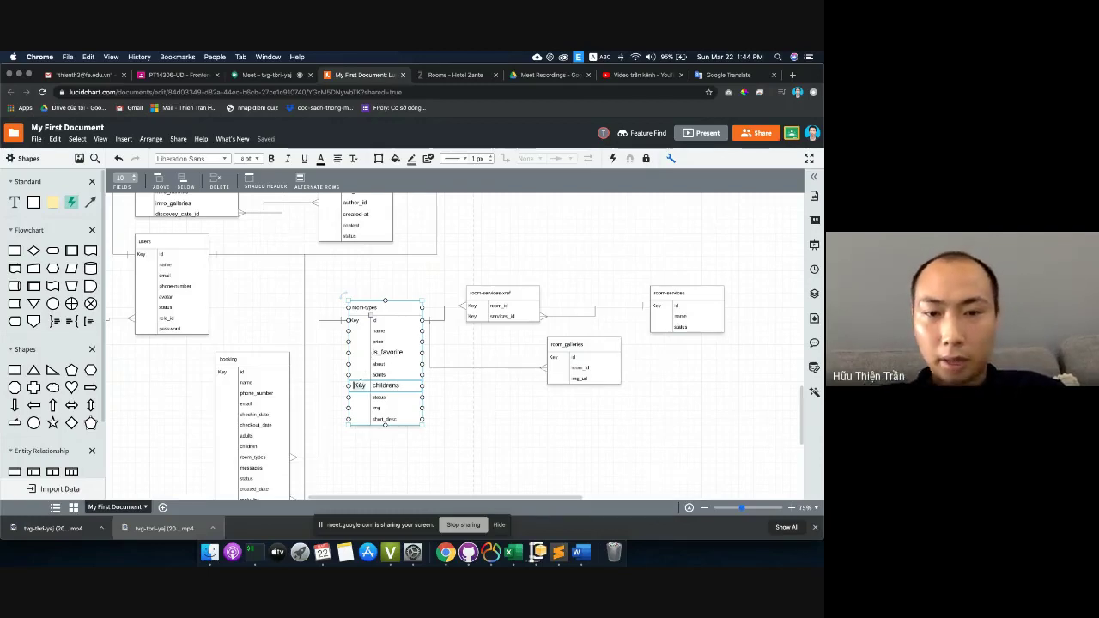
{"action": "left_click", "coordinate": [467, 392]}
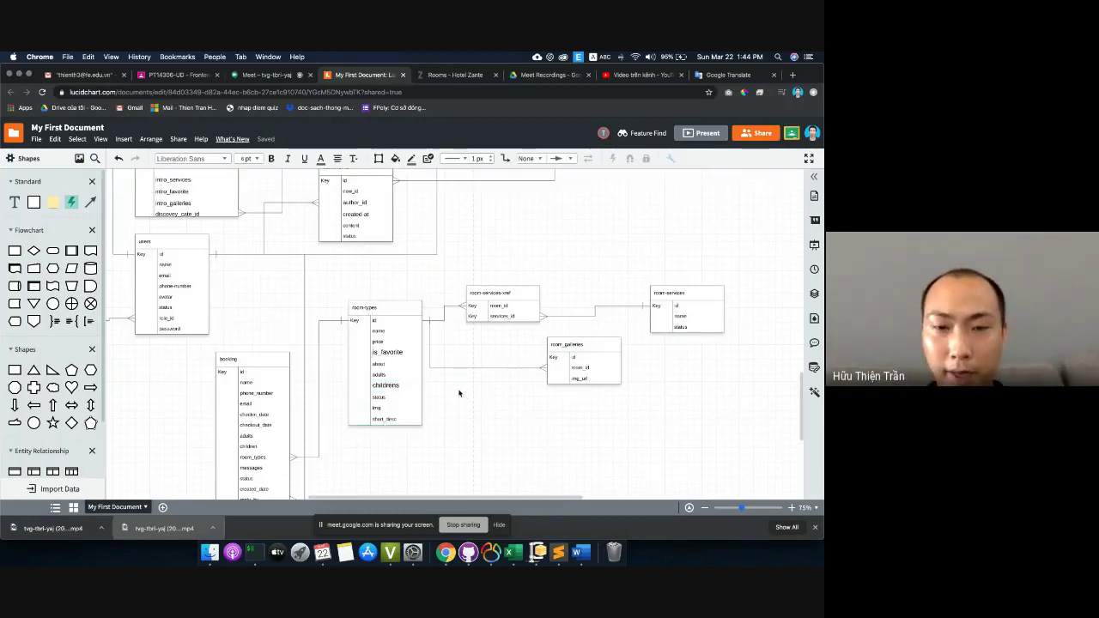
- Add a square field without a key label directly below childrens in the room-types table
{"action": "left_click", "coordinate": [399, 385]}
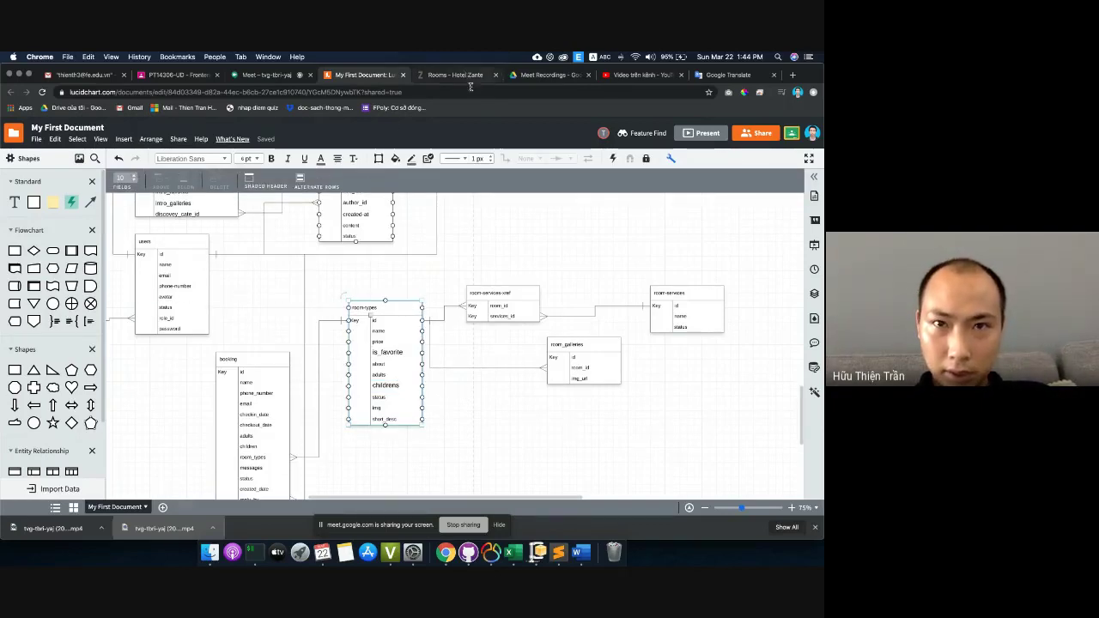
{"action": "left_click", "coordinate": [383, 389]}
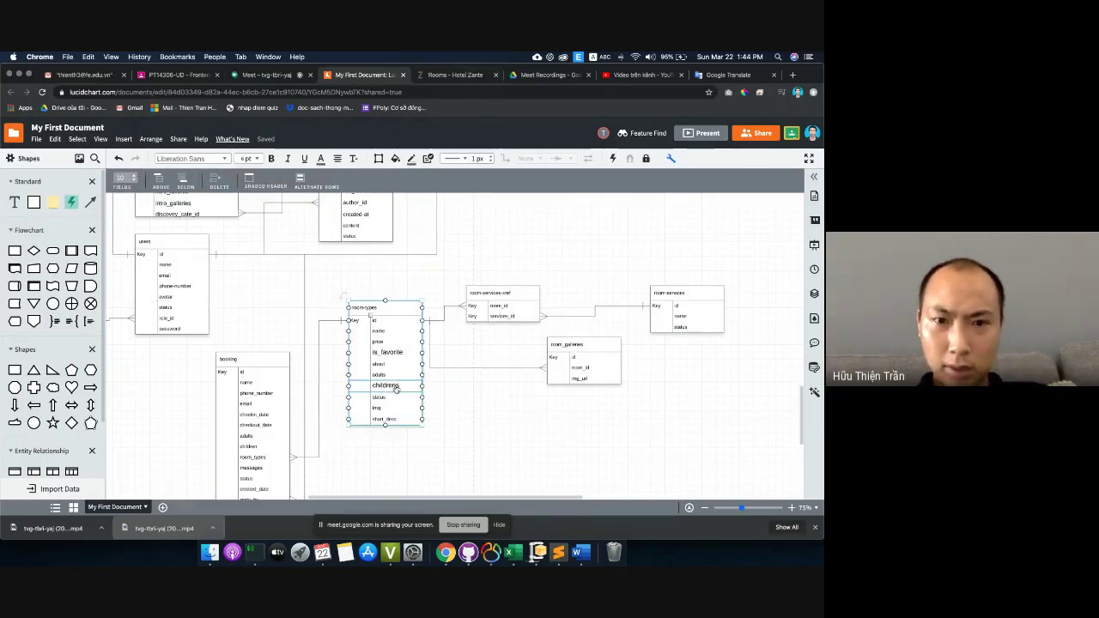
{"action": "left_click", "coordinate": [186, 180]}
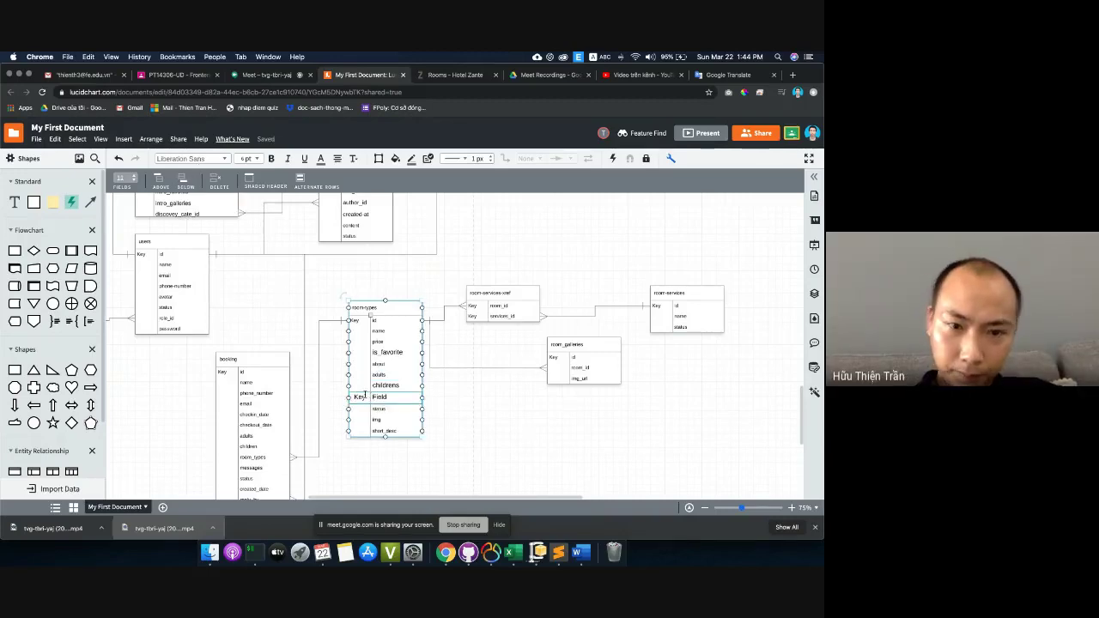
{"action": "type", "text": "square"}
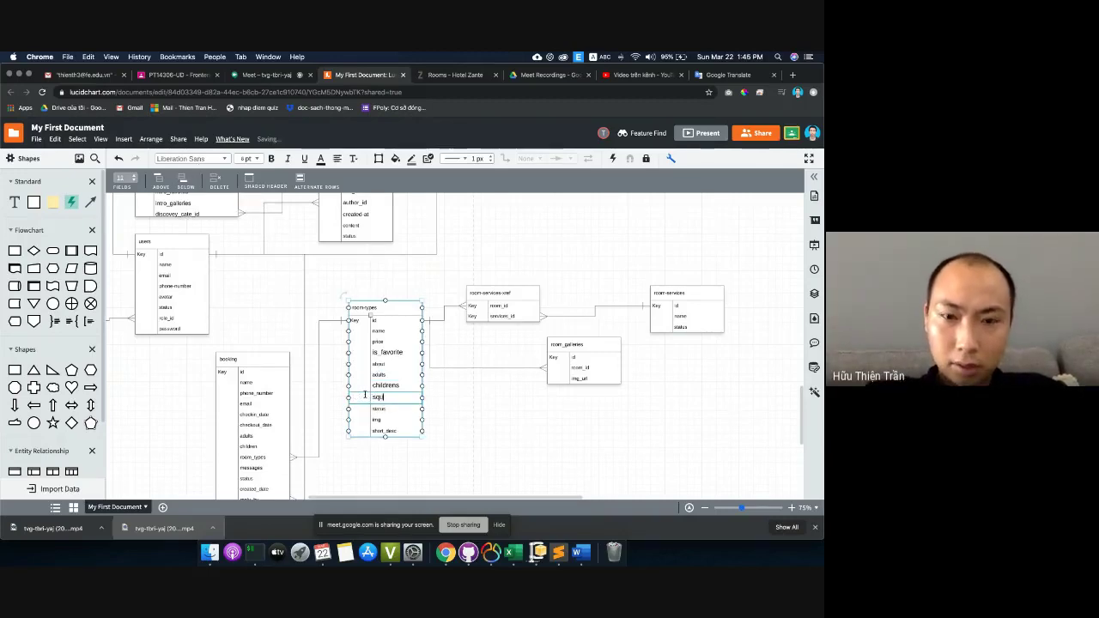
- Check the bed type on the Single Room page, and add a bed_size field below square in Lucidchart's room-types table
{"action": "left_click", "coordinate": [464, 75]}
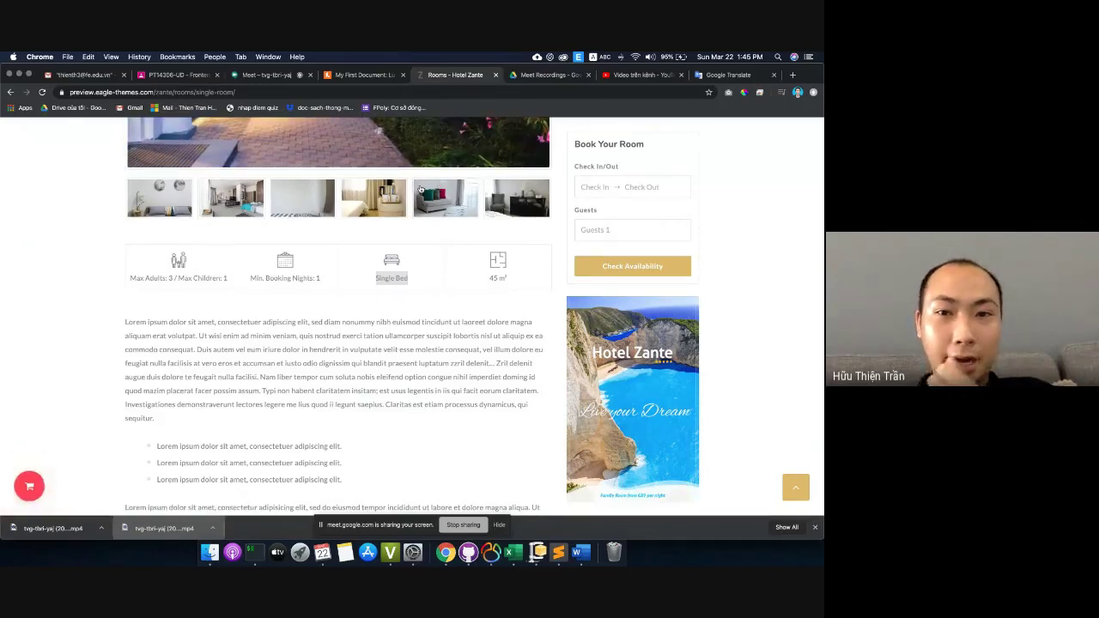
{"action": "left_click", "coordinate": [358, 77]}
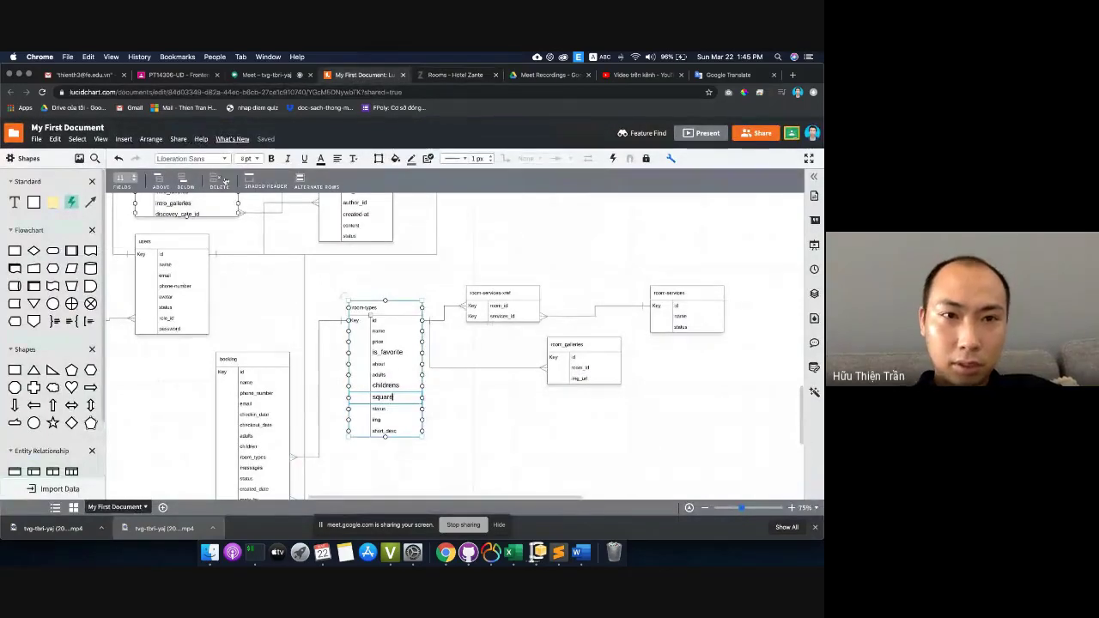
{"action": "left_click", "coordinate": [187, 186]}
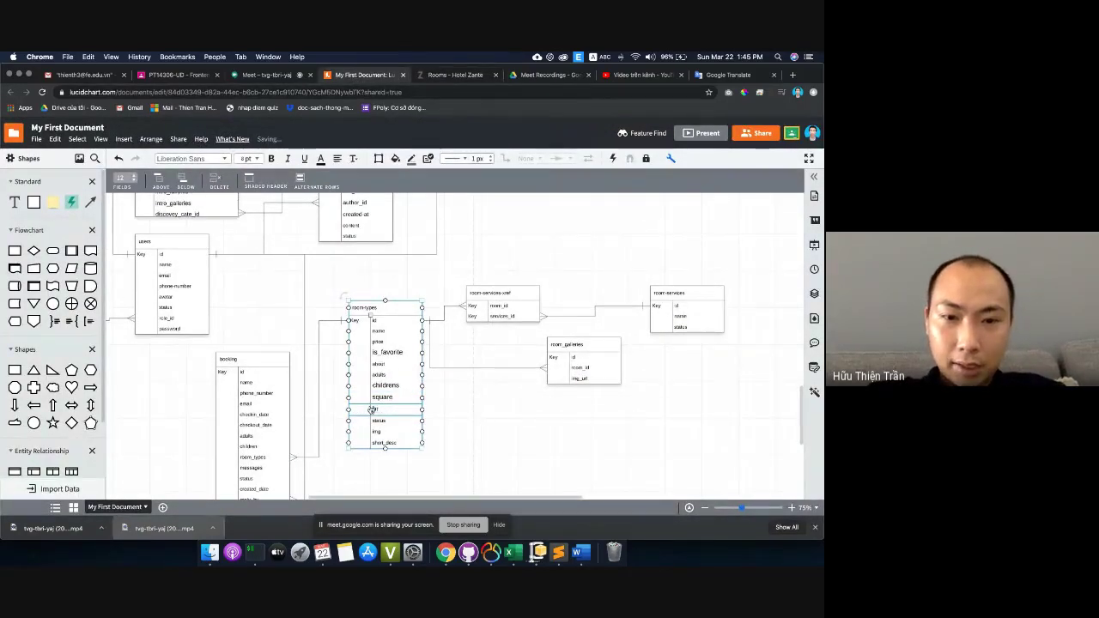
{"action": "double_click", "coordinate": [371, 410]}
{"action": "type", "text": "bed_size"}
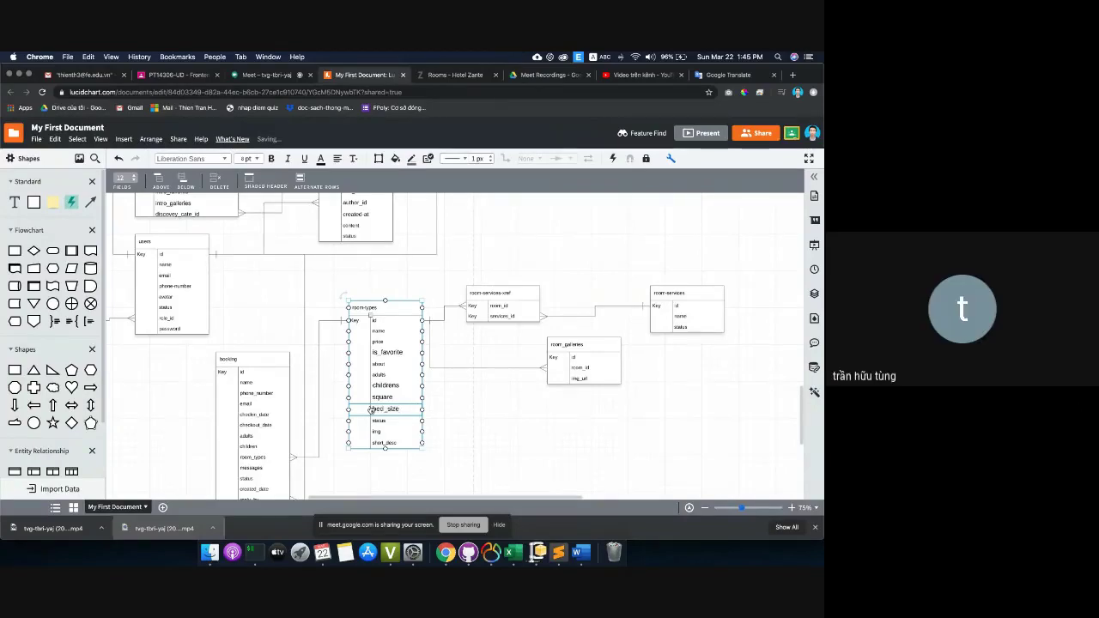
{"action": "left_click", "coordinate": [461, 409]}
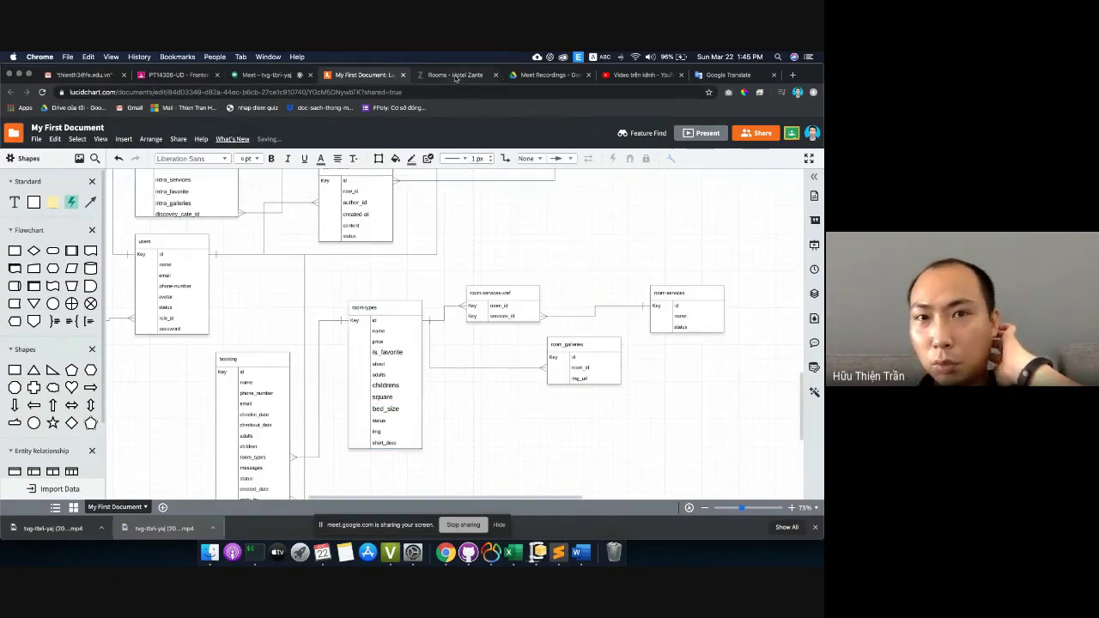
- Compare the guest limits, bed type and area on the Single Room page with the fields of Lucidchart's room-types table
{"action": "left_click", "coordinate": [456, 76]}
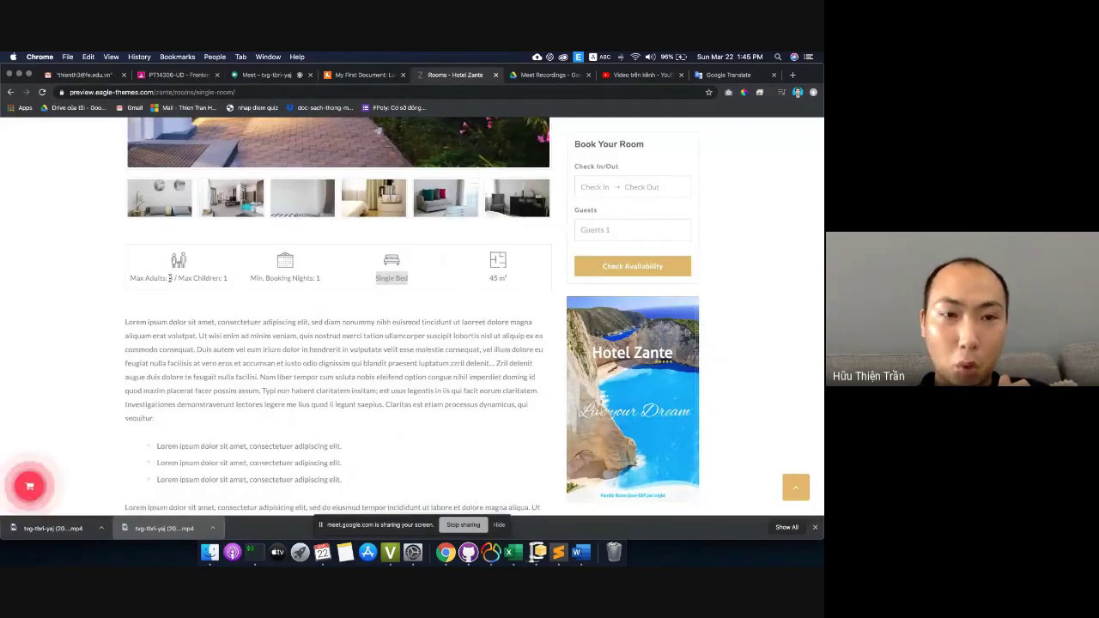
{"action": "left_click", "coordinate": [171, 281]}
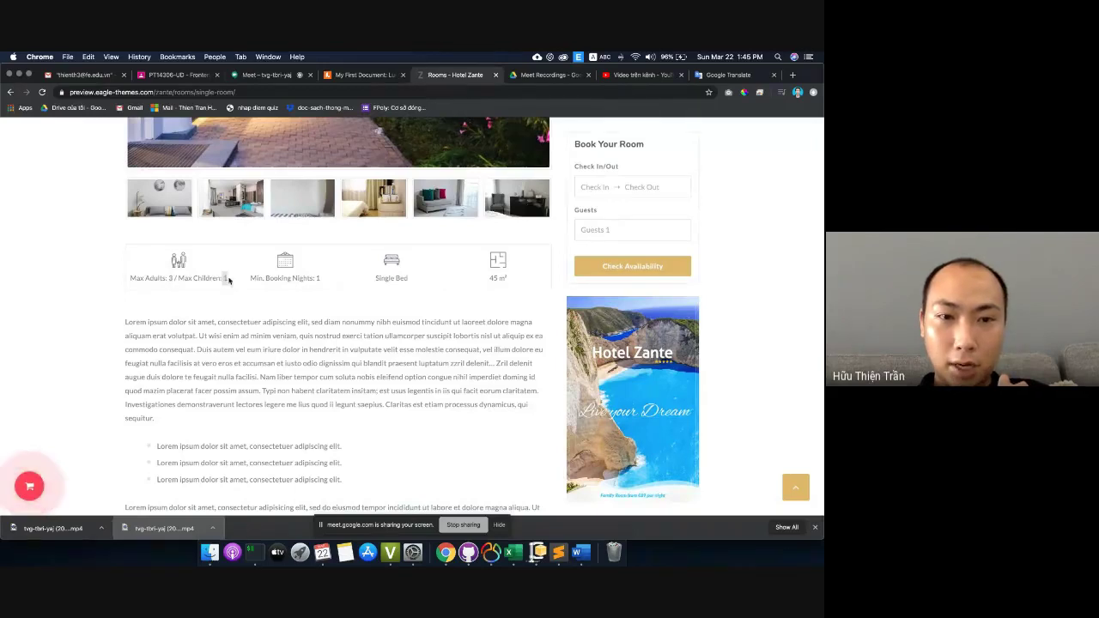
{"action": "left_click_drag", "start_coordinate": [380, 282], "coordinate": [417, 283]}
{"action": "left_click", "coordinate": [370, 76]}
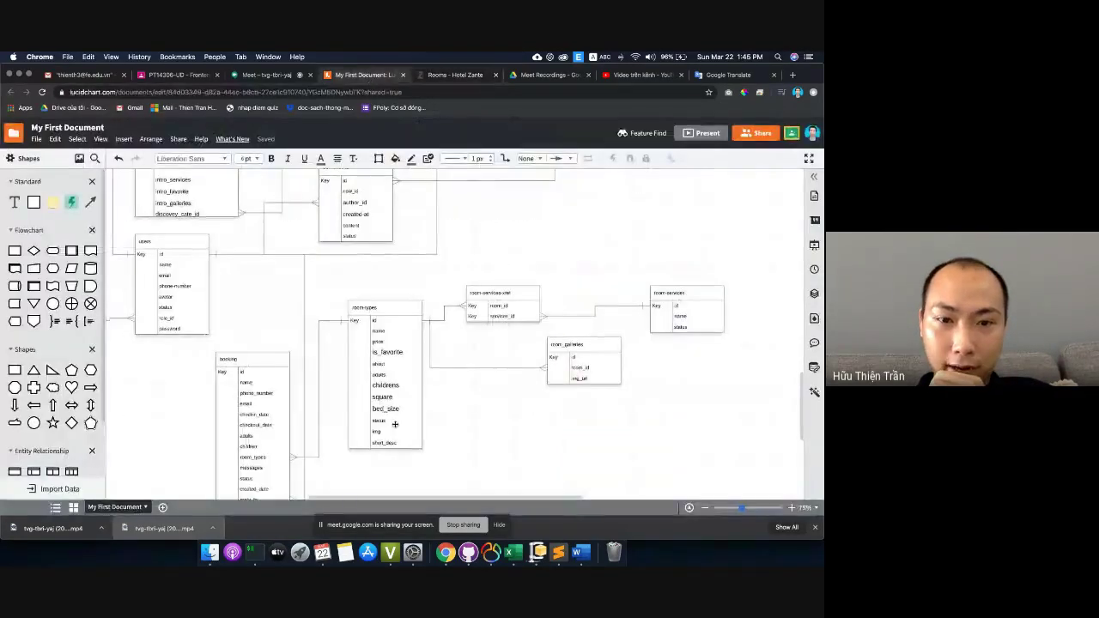
{"action": "left_click", "coordinate": [402, 408]}
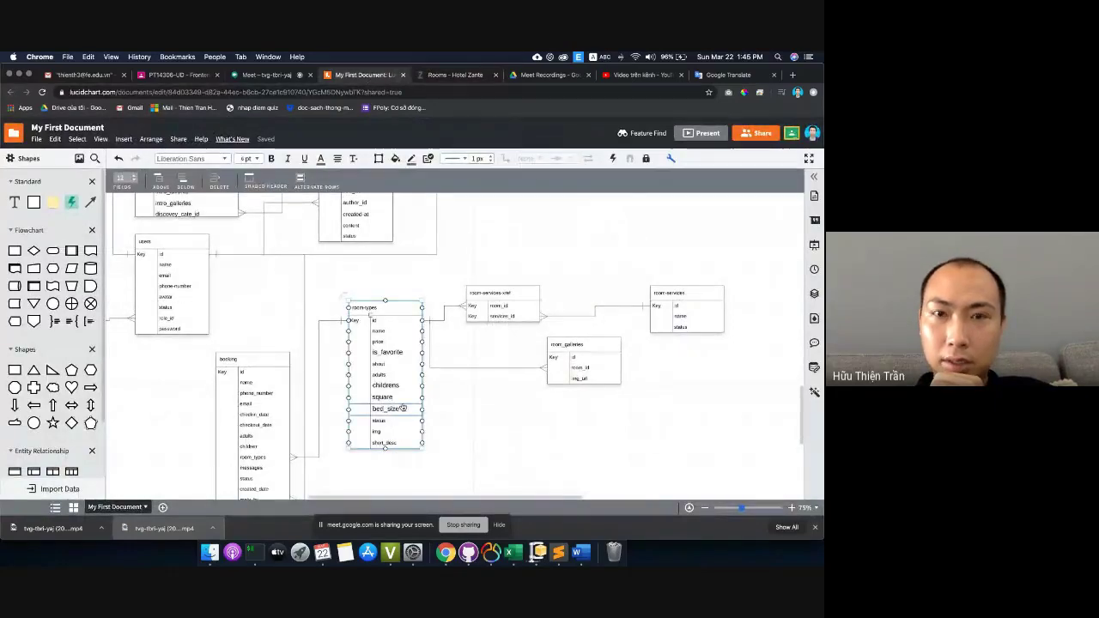
{"action": "left_click", "coordinate": [455, 75]}
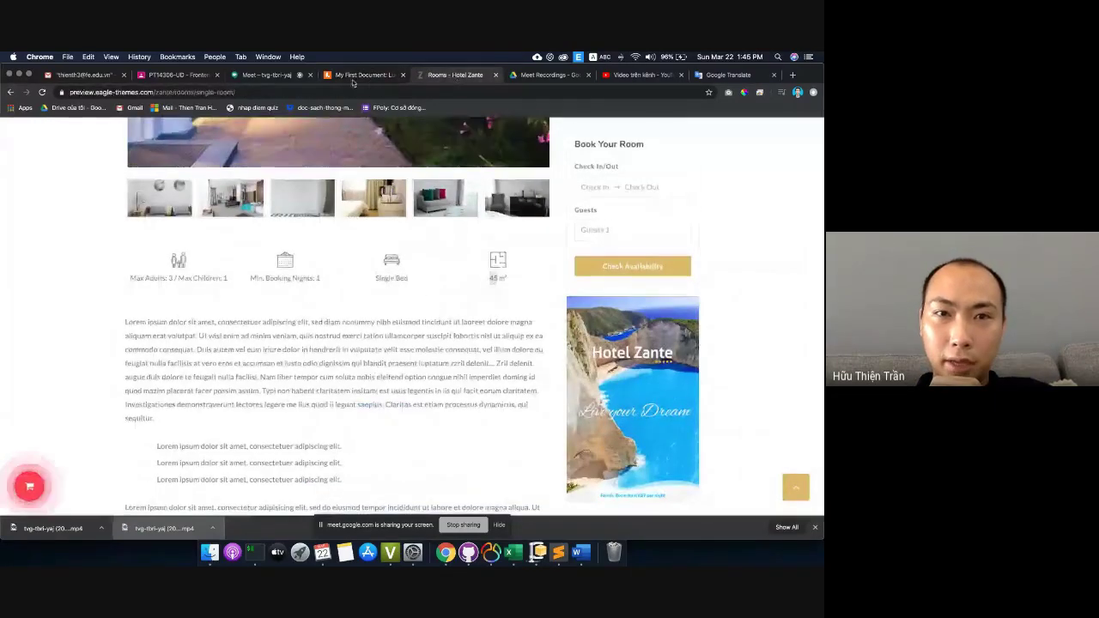
{"action": "left_click", "coordinate": [361, 76]}
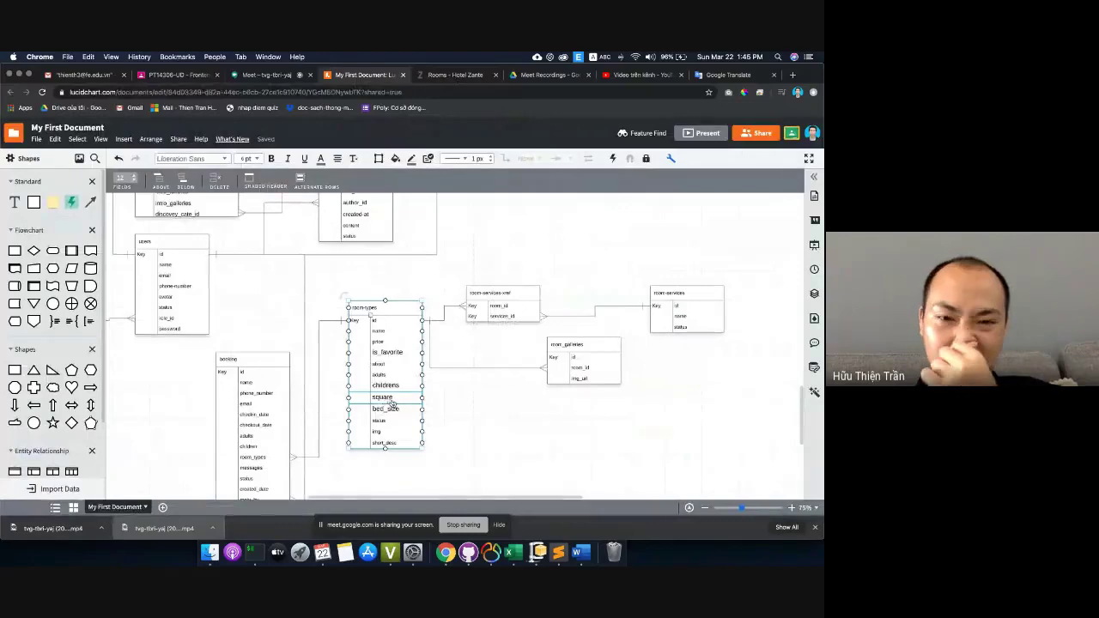
- Check the description text on the Single Room page, and rename the about field of Lucidchart's room-types table as room_description
{"action": "left_click", "coordinate": [453, 75]}
{"action": "scroll", "coordinate": [124, 251], "scroll_direction": "down", "scroll_amount": 2}
{"action": "left_click_drag", "start_coordinate": [124, 252], "coordinate": [410, 481]}
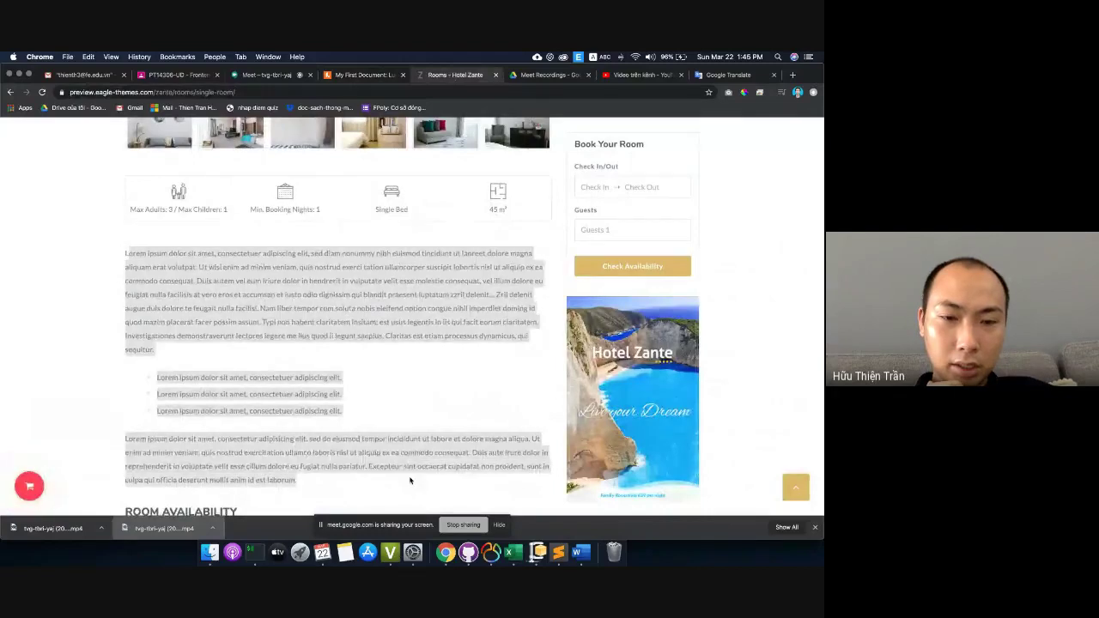
{"action": "left_click", "coordinate": [365, 76]}
{"action": "left_click", "coordinate": [396, 366]}
{"action": "double_click", "coordinate": [402, 367]}
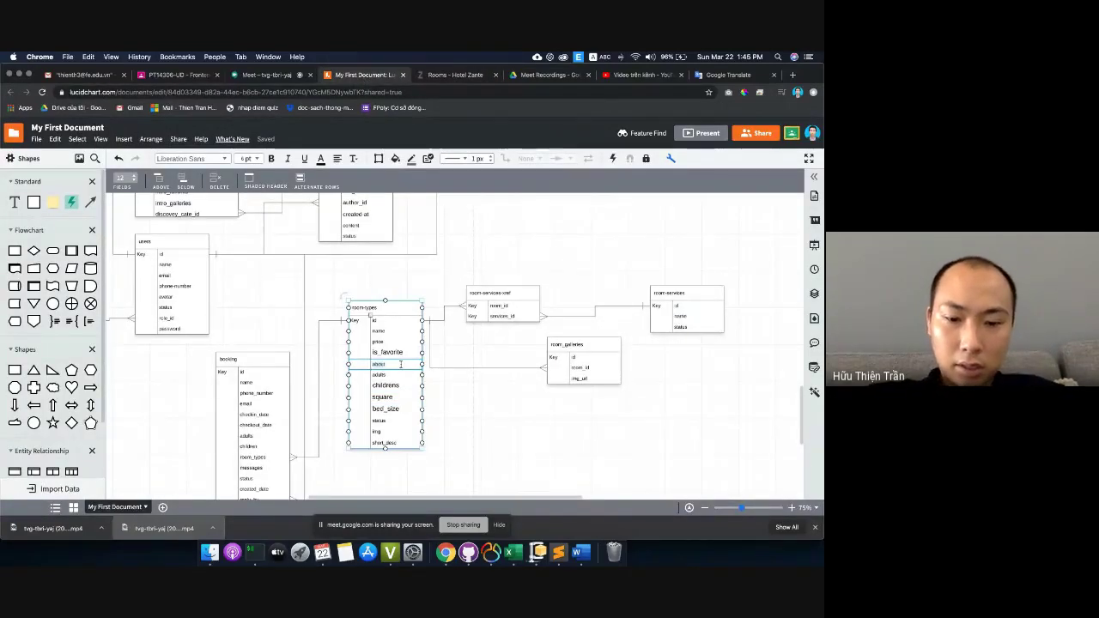
{"action": "type", "text": "de"}
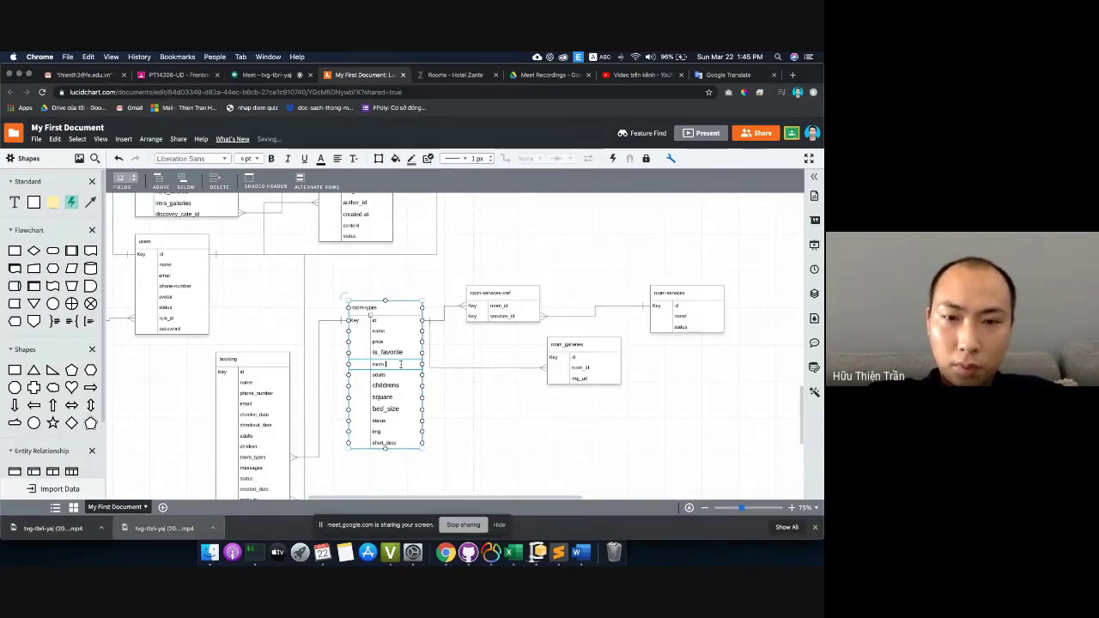
{"action": "type", "text": "scription"}
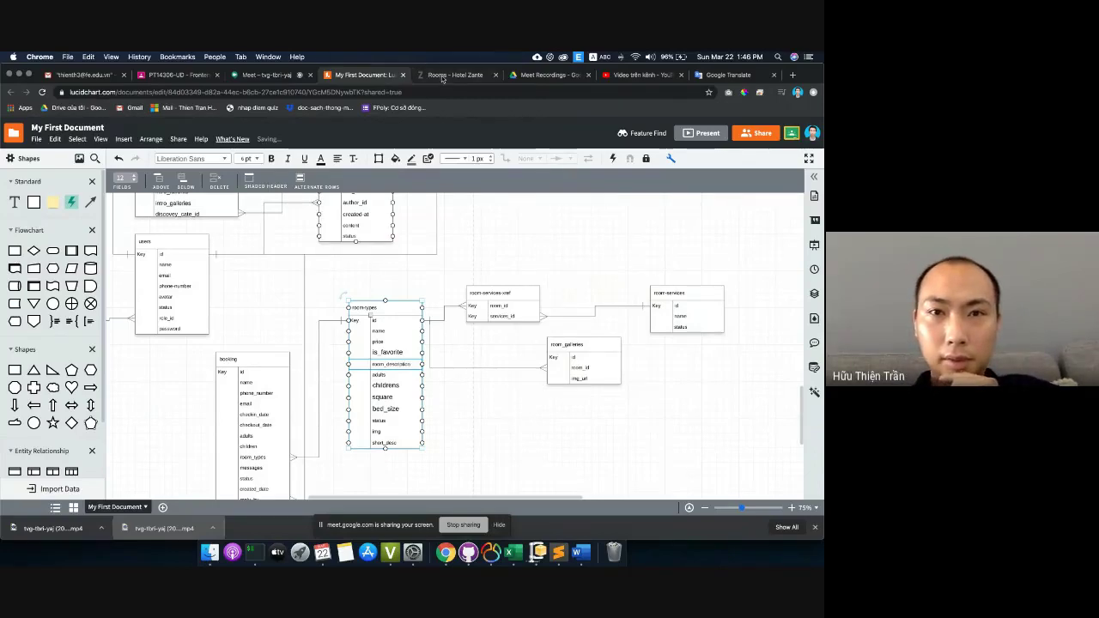
- Check the room services on the Single Room page, and add a logo_url field without a key label below name in Lucidchart's room-services table
{"action": "left_click", "coordinate": [441, 79]}
{"action": "scroll", "coordinate": [287, 311], "scroll_direction": "down", "scroll_amount": 10}
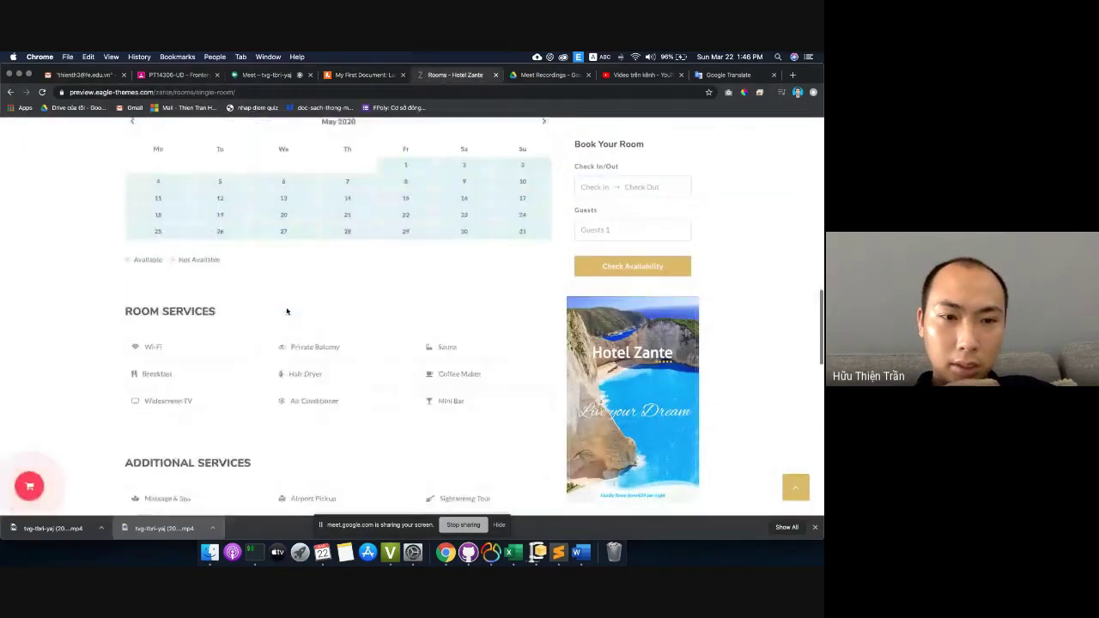
{"action": "scroll", "coordinate": [286, 311], "scroll_direction": "down", "scroll_amount": 2}
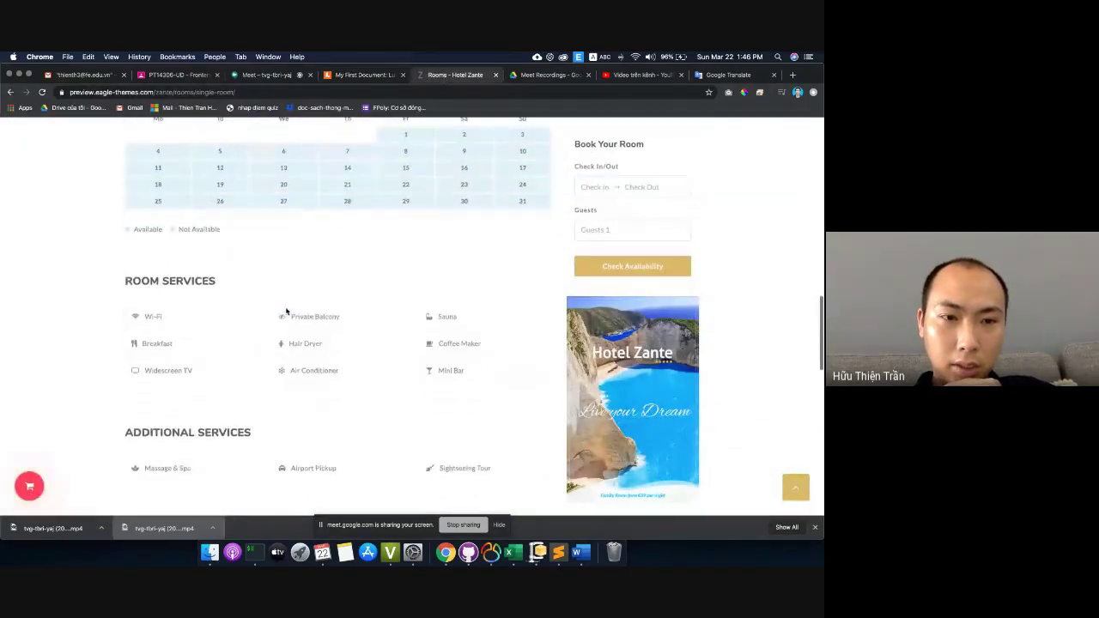
{"action": "left_click", "coordinate": [354, 75]}
{"action": "left_click", "coordinate": [673, 317]}
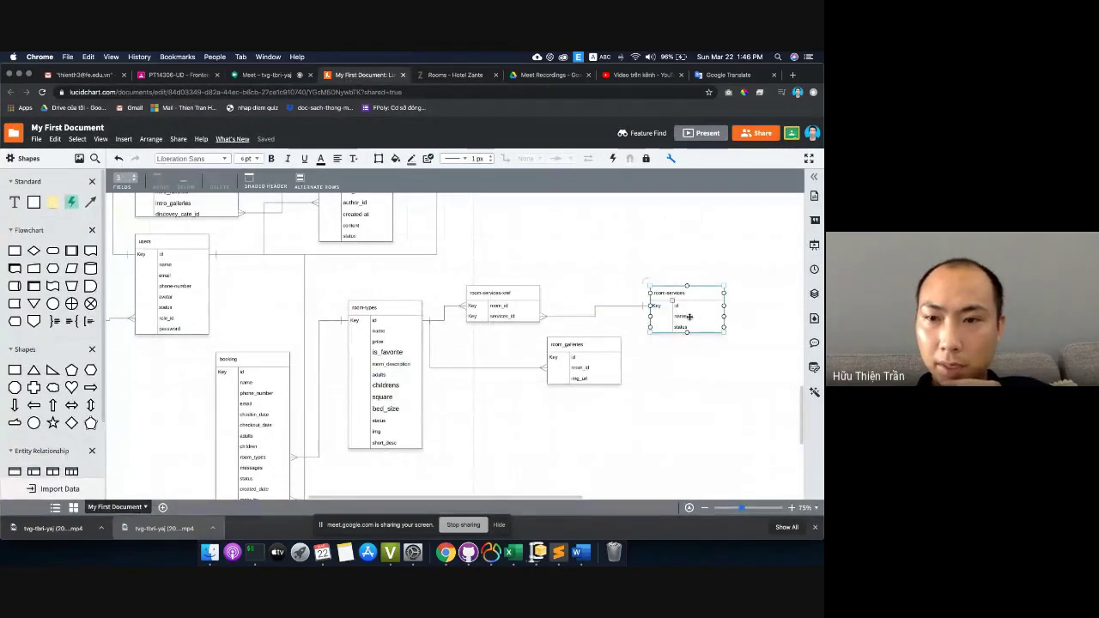
{"action": "left_click", "coordinate": [690, 321]}
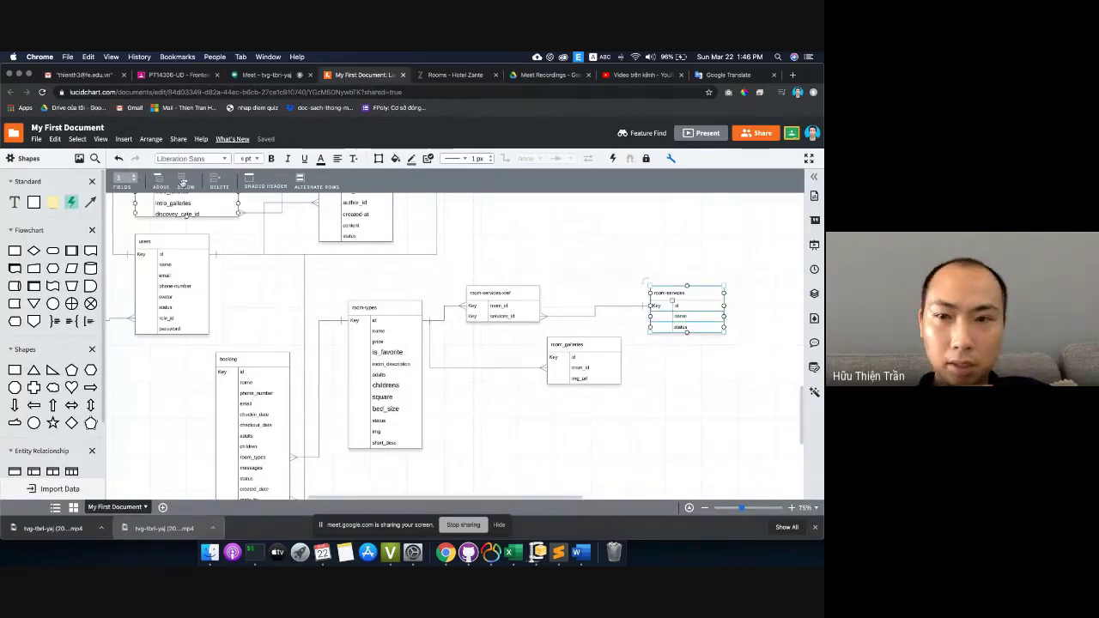
{"action": "left_click", "coordinate": [182, 182]}
{"action": "double_click", "coordinate": [660, 328]}
{"action": "type", "text": "logo_url"}
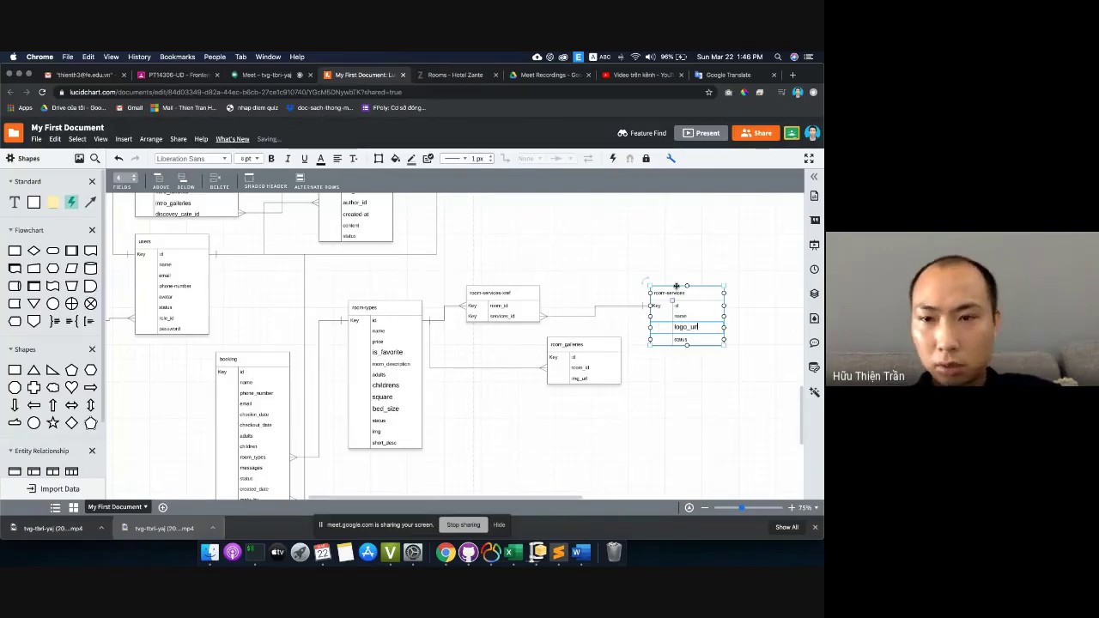
{"action": "left_click", "coordinate": [643, 258]}
- Switch to the Single Room page and examine its additional services and room reviews
{"action": "left_click", "coordinate": [455, 75]}
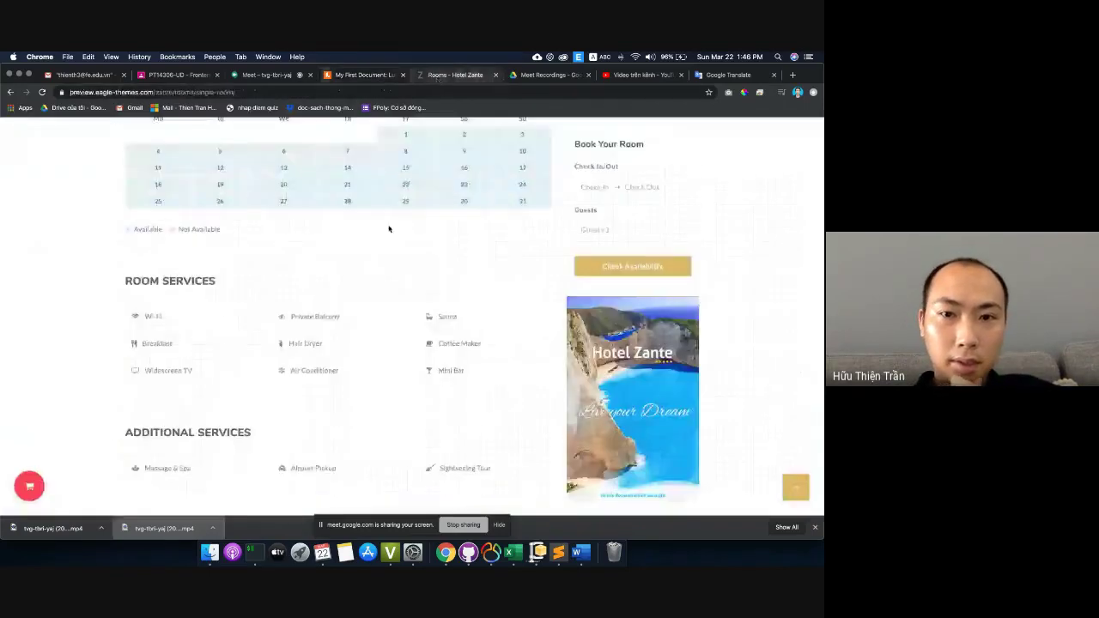
{"action": "scroll", "coordinate": [399, 252], "scroll_direction": "down", "scroll_amount": 4}
{"action": "left_click_drag", "start_coordinate": [124, 206], "coordinate": [497, 278]}
{"action": "scroll", "coordinate": [258, 302], "scroll_direction": "down", "scroll_amount": 8}
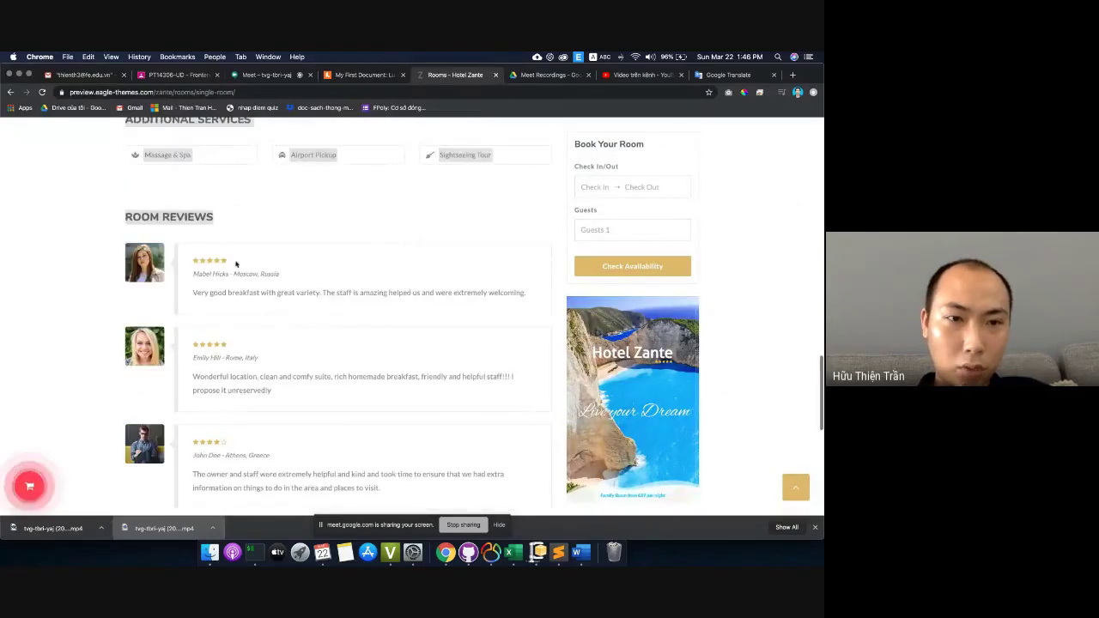
{"action": "scroll", "coordinate": [237, 304], "scroll_direction": "up", "scroll_amount": 1}
{"action": "scroll", "coordinate": [238, 303], "scroll_direction": "up", "scroll_amount": 10}
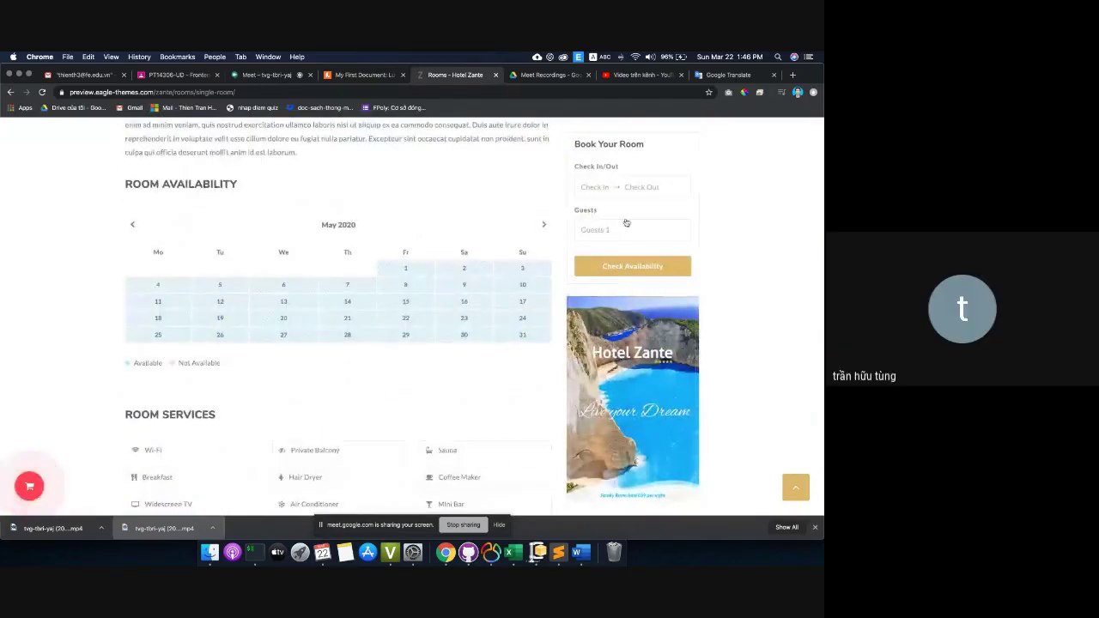
- Check the single room's availability with check-in on 26/03/2020 and check-out on 03/04/2020
{"action": "left_click", "coordinate": [628, 187]}
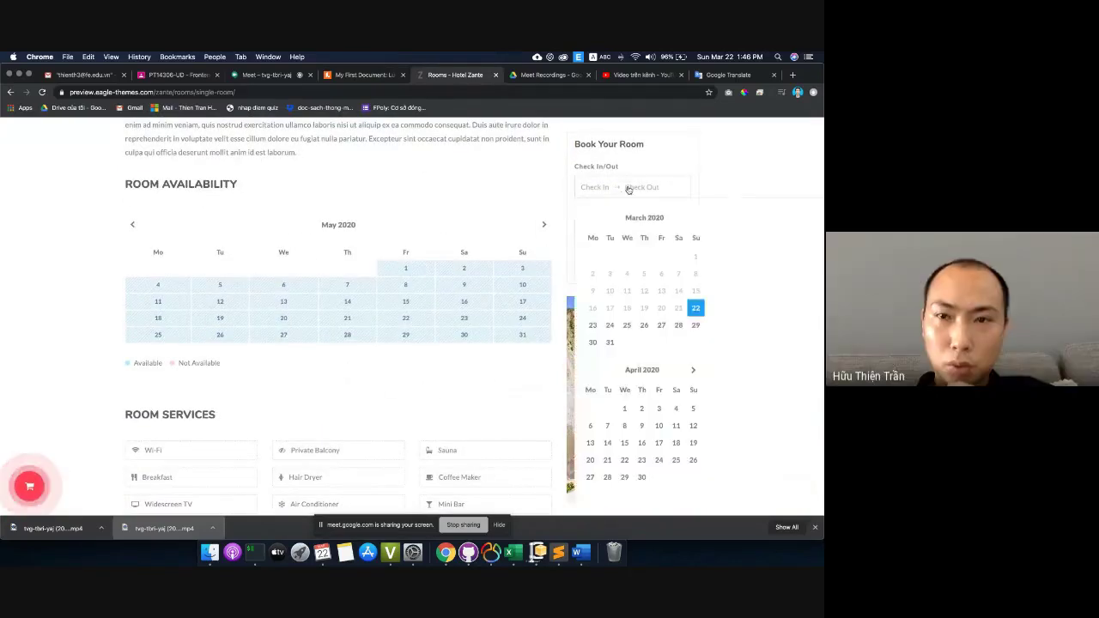
{"action": "left_click", "coordinate": [643, 327]}
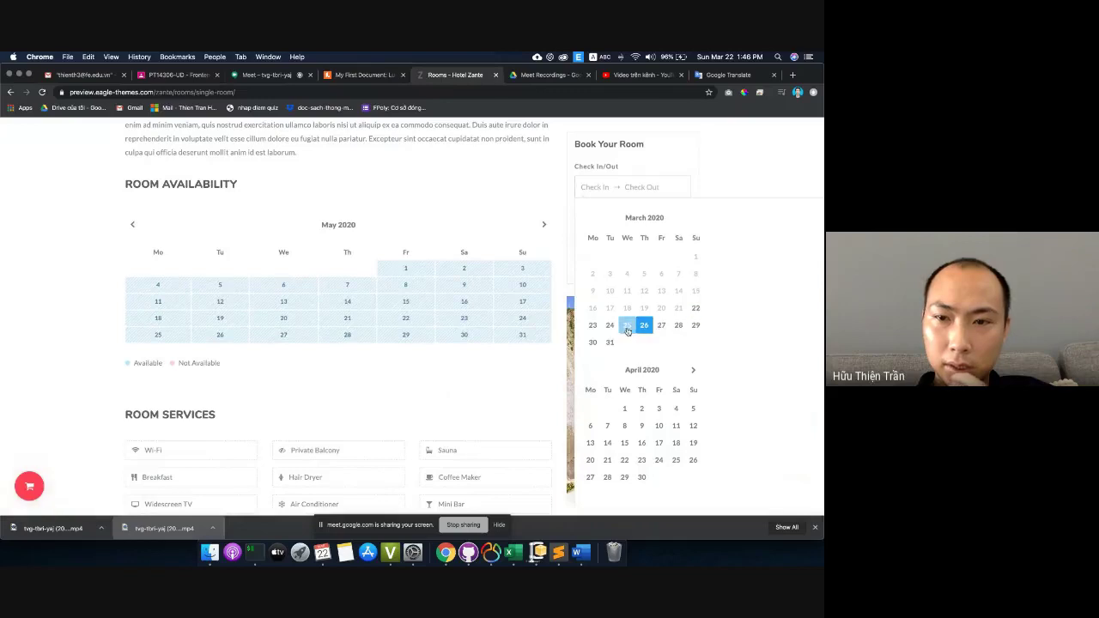
{"action": "left_click", "coordinate": [659, 409]}
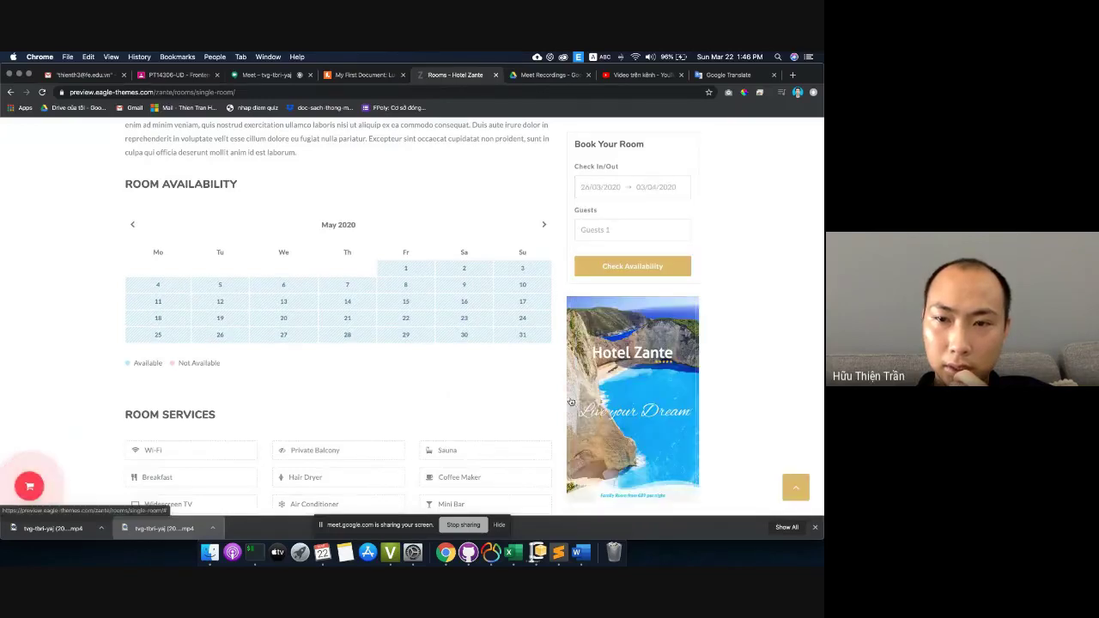
{"action": "left_click", "coordinate": [626, 274]}
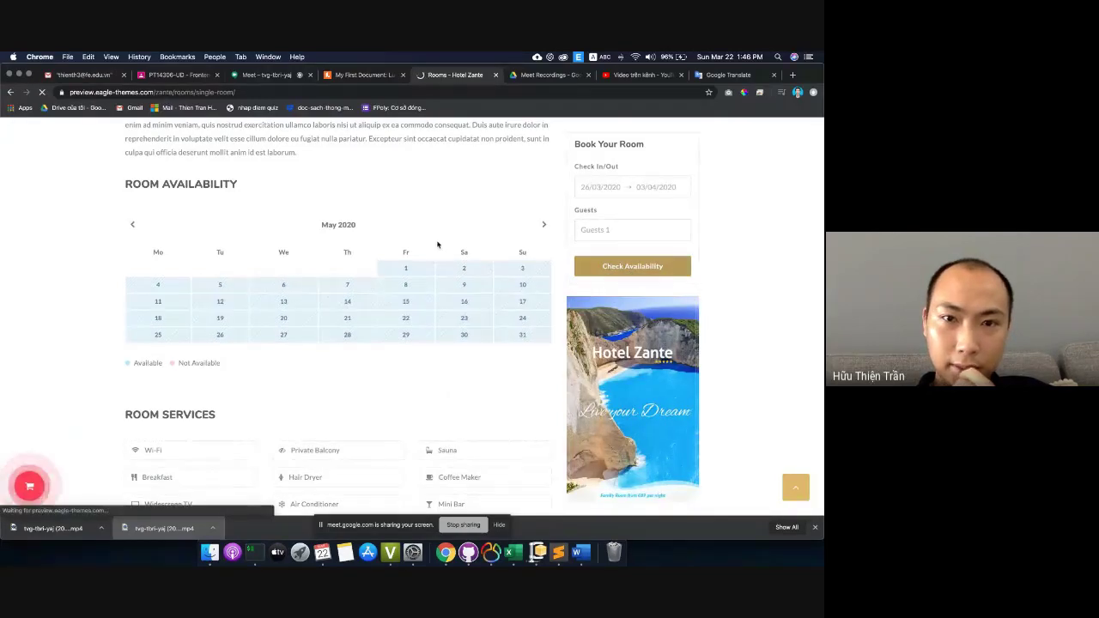
- Examine the additional services and the billing details form on the booking page
{"action": "scroll", "coordinate": [231, 269], "scroll_direction": "down", "scroll_amount": 5}
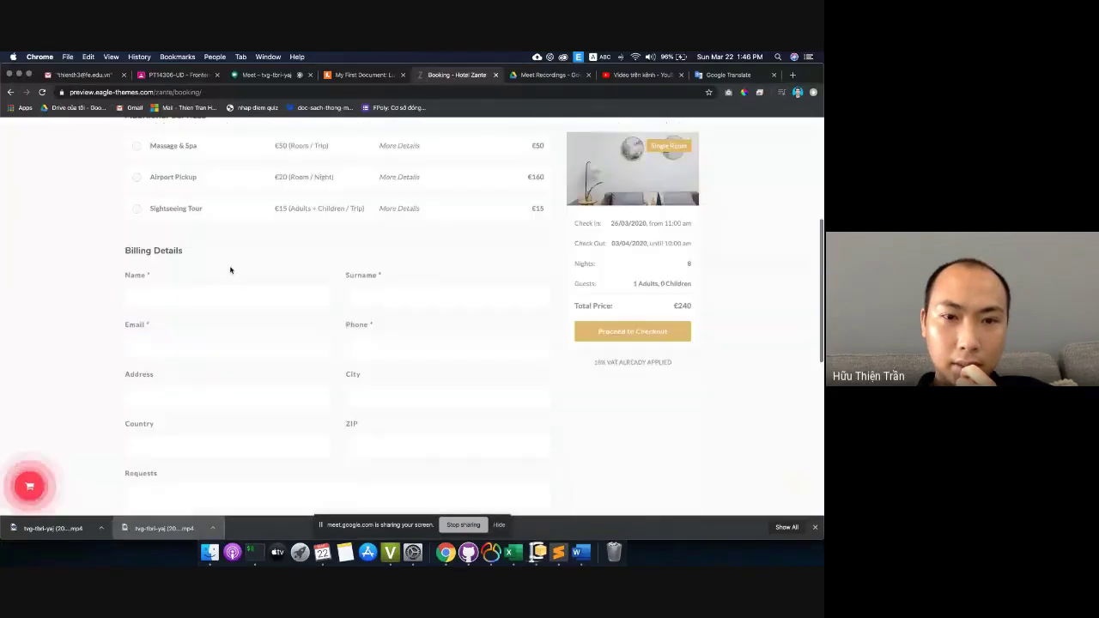
{"action": "scroll", "coordinate": [230, 270], "scroll_direction": "up", "scroll_amount": 1}
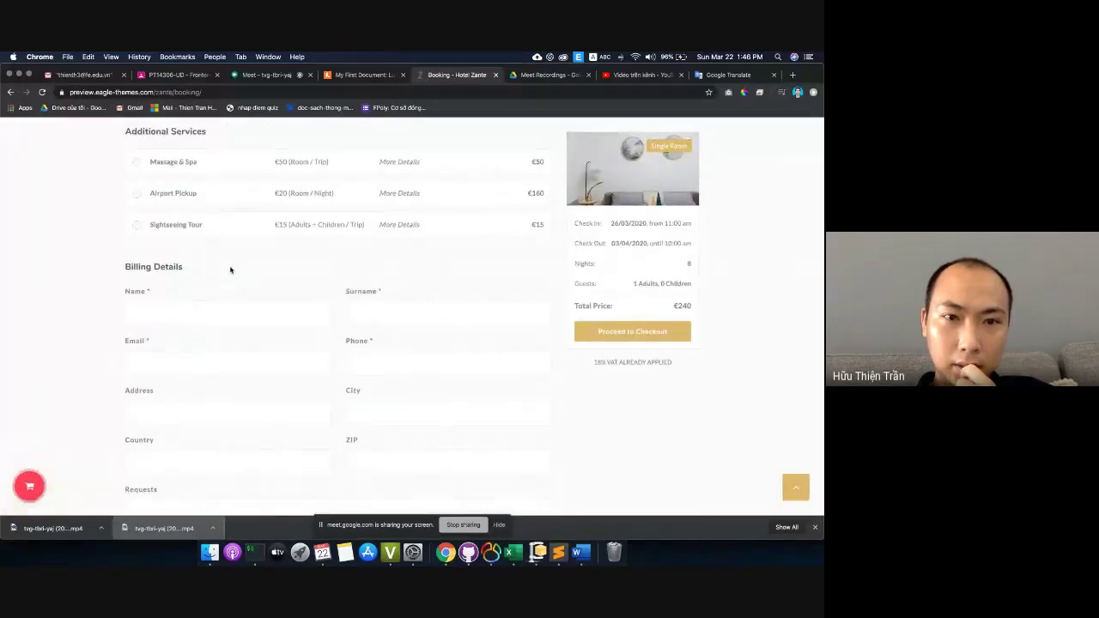
{"action": "scroll", "coordinate": [231, 270], "scroll_direction": "down", "scroll_amount": 2}
{"action": "scroll", "coordinate": [245, 255], "scroll_direction": "up", "scroll_amount": 4}
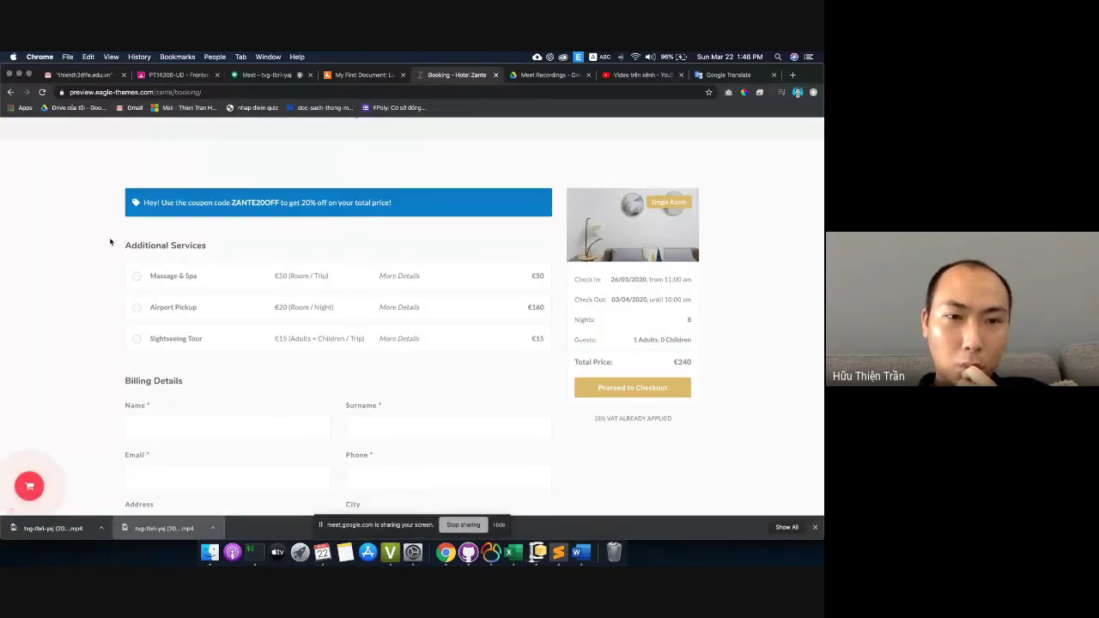
{"action": "key", "text": "super+a"}
{"action": "left_click", "coordinate": [159, 267]}
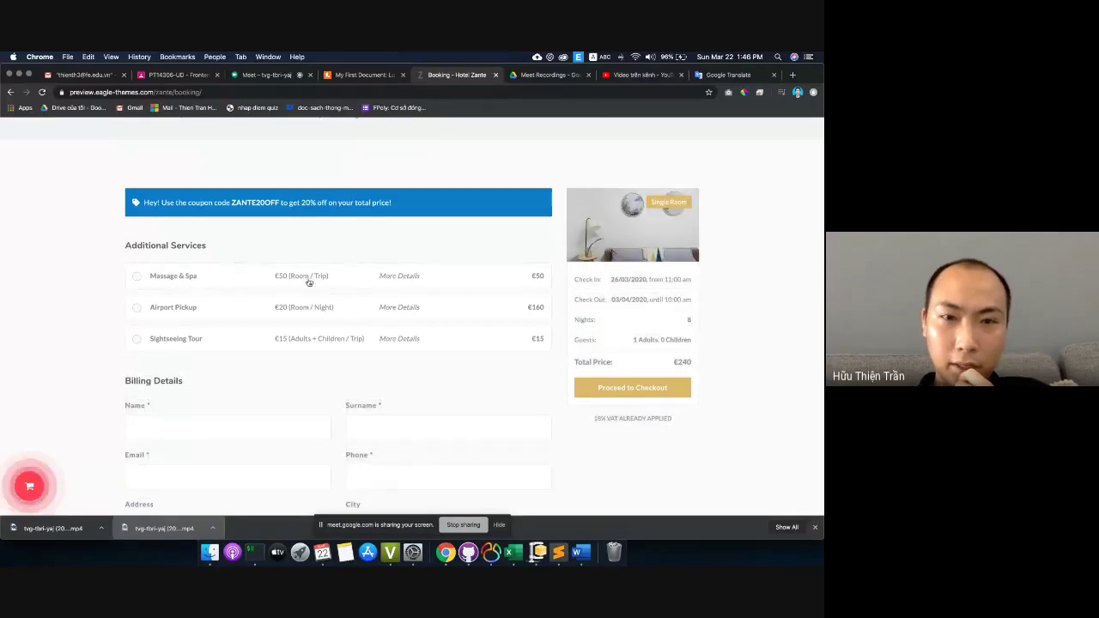
{"action": "scroll", "coordinate": [180, 278], "scroll_direction": "down", "scroll_amount": 3}
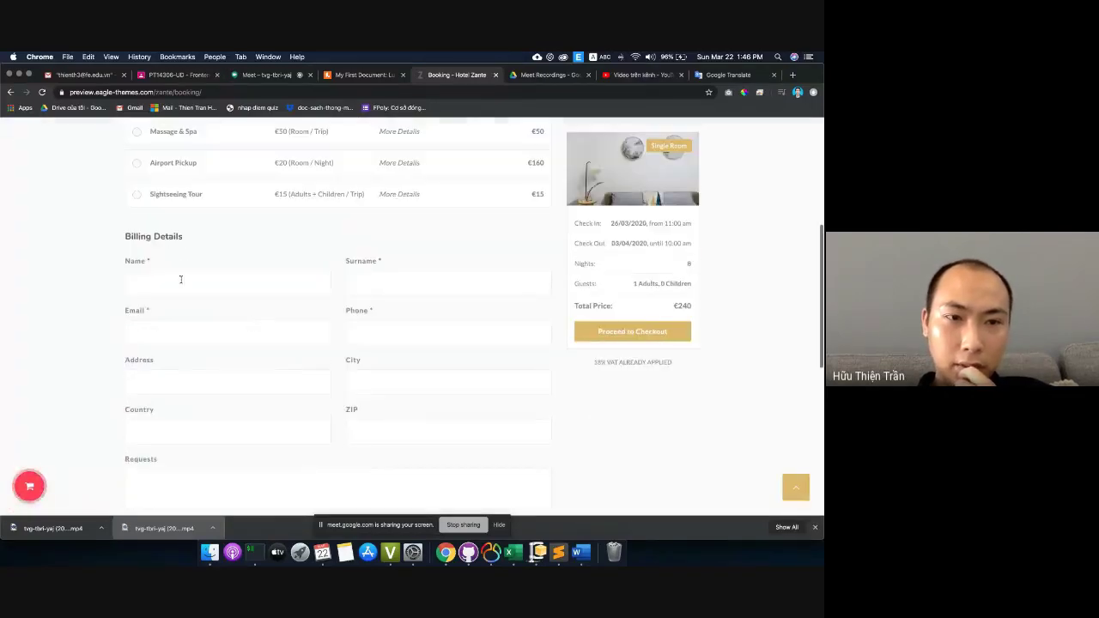
- Compare Lucidchart's booking table with the billing form, and add a surname field without a key label directly below name in the table
{"action": "left_click", "coordinate": [361, 75]}
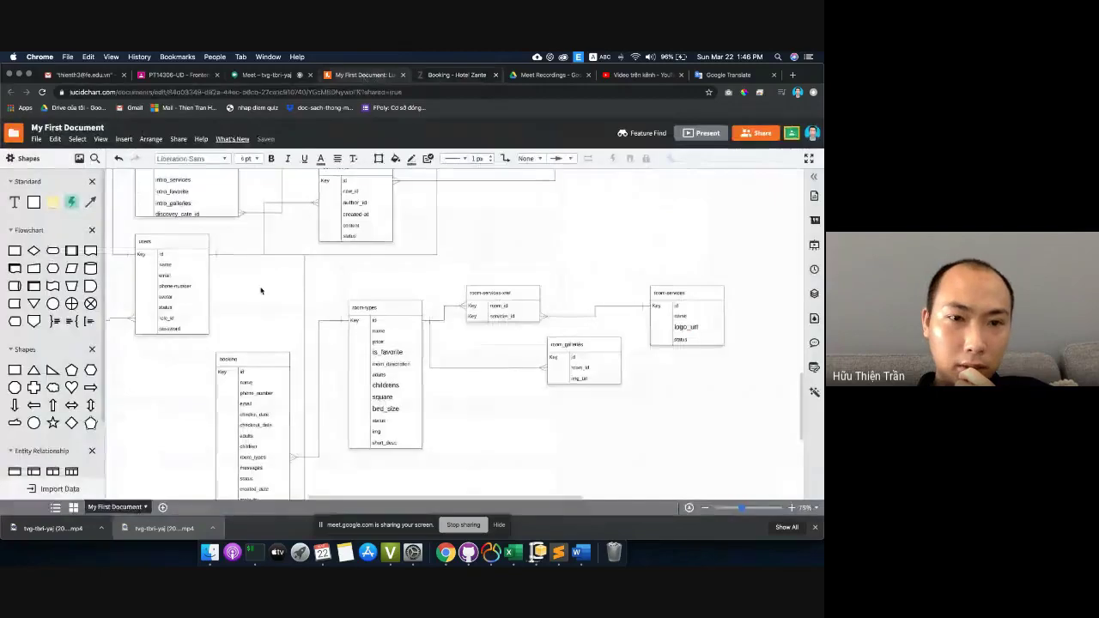
{"action": "scroll", "coordinate": [258, 284], "scroll_direction": "down", "scroll_amount": 3}
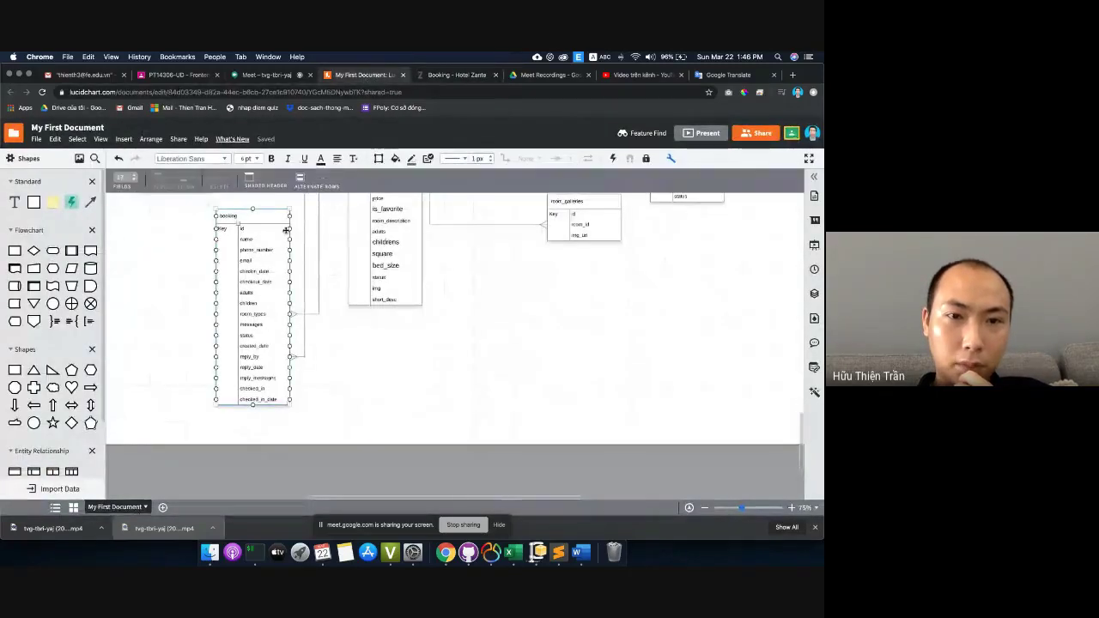
{"action": "key", "text": "ctrl+Tab"}
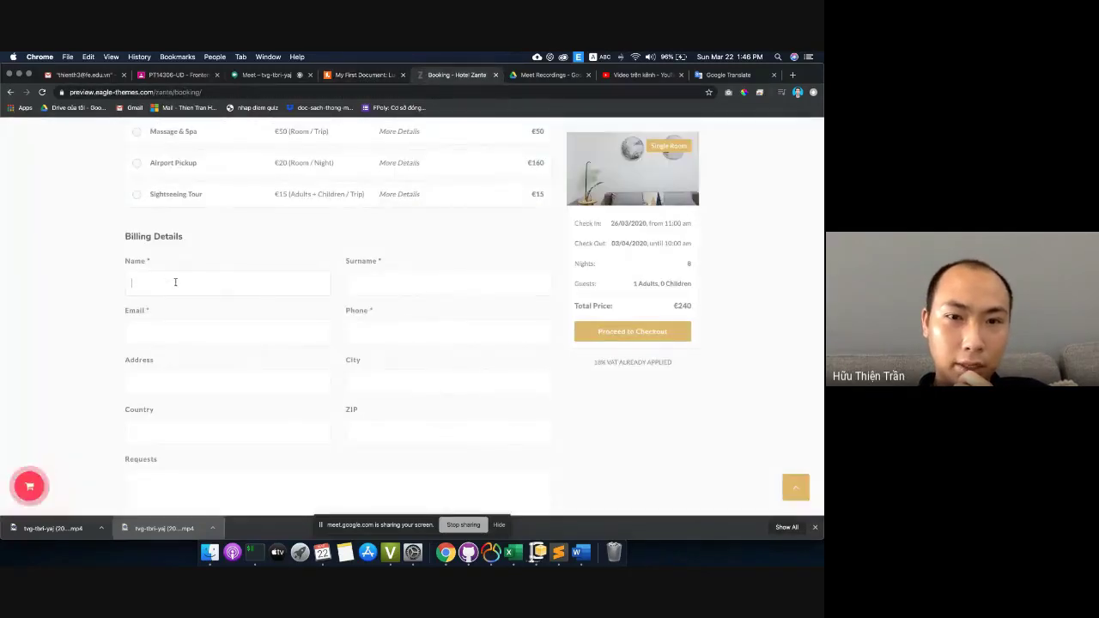
{"action": "left_click", "coordinate": [355, 75]}
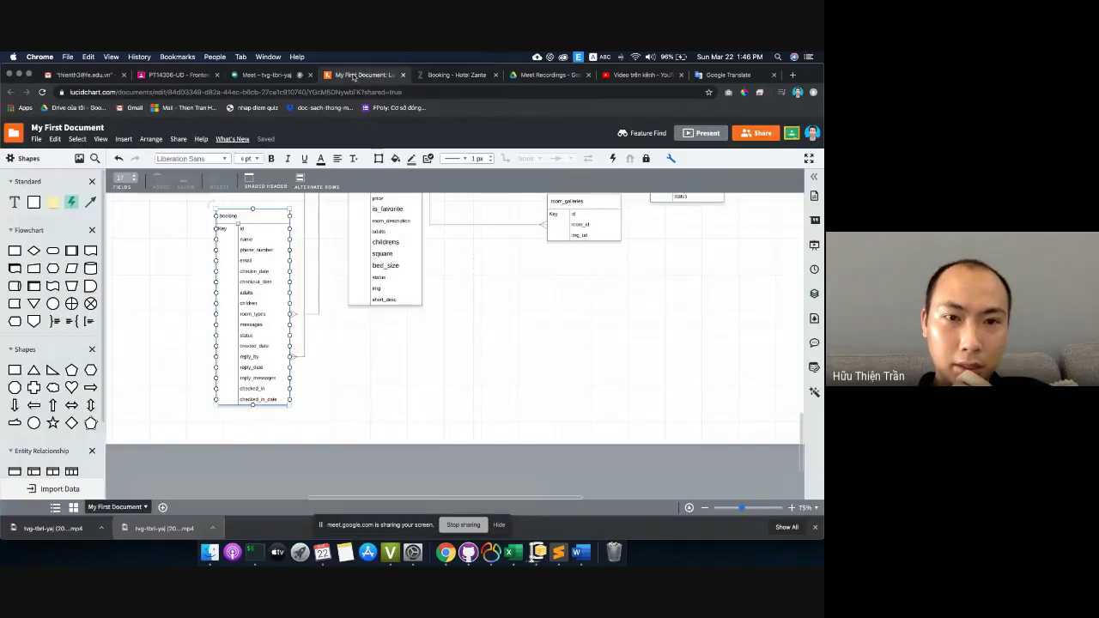
{"action": "left_click", "coordinate": [253, 240]}
{"action": "key", "text": "Return"}
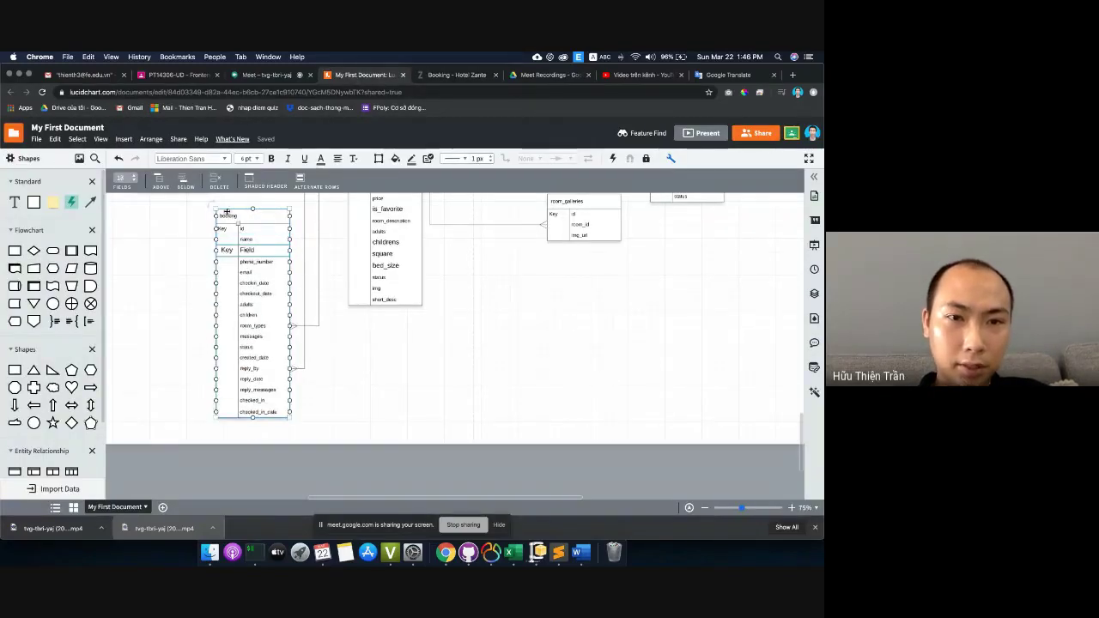
{"action": "key", "text": "Tab"}
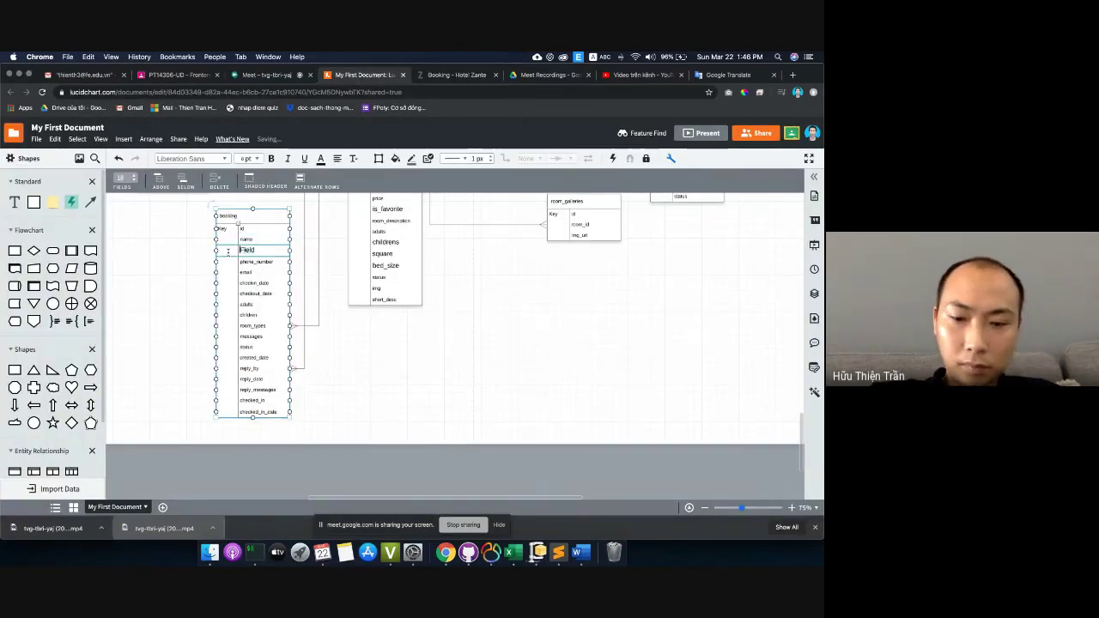
{"action": "type", "text": "surname"}
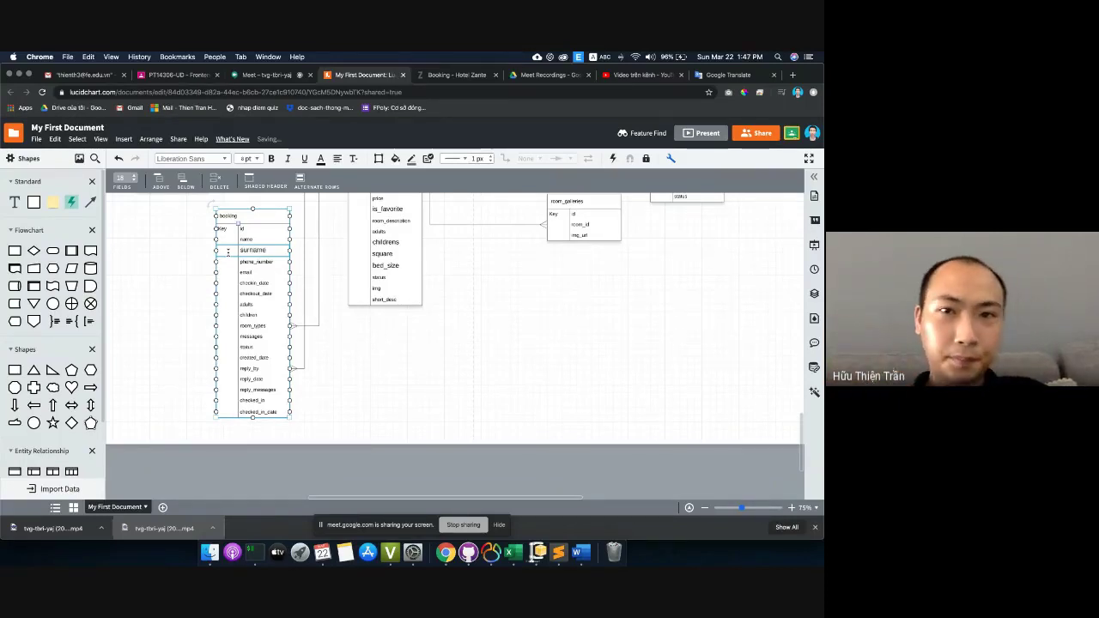
- Check the billing form against the booking table, and add an address field without a key label directly below email
{"action": "left_click", "coordinate": [458, 77]}
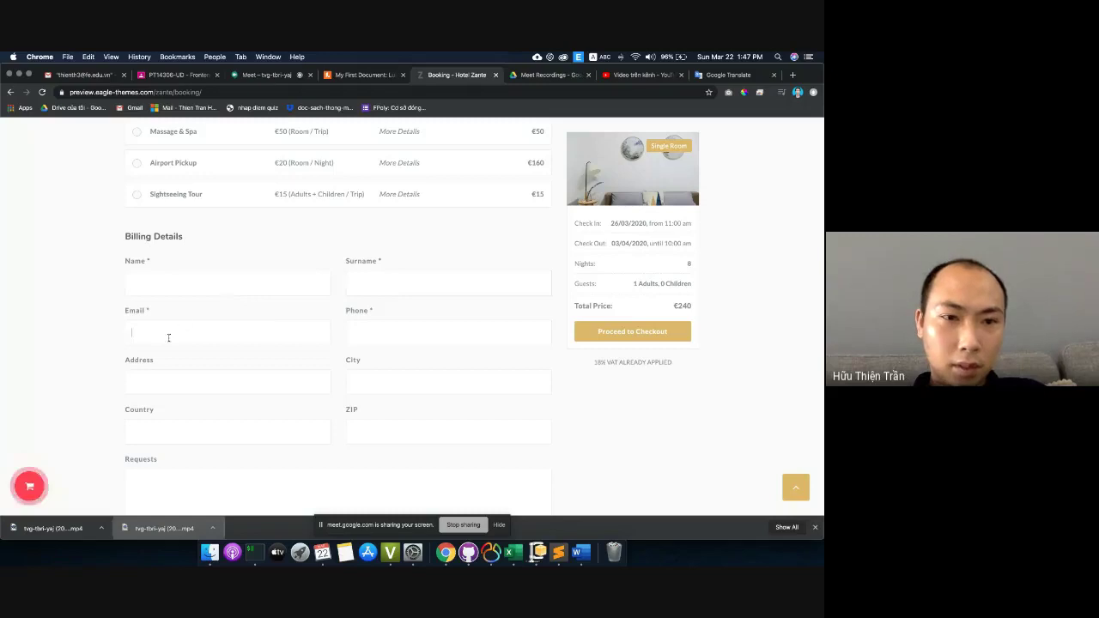
{"action": "left_click", "coordinate": [339, 76]}
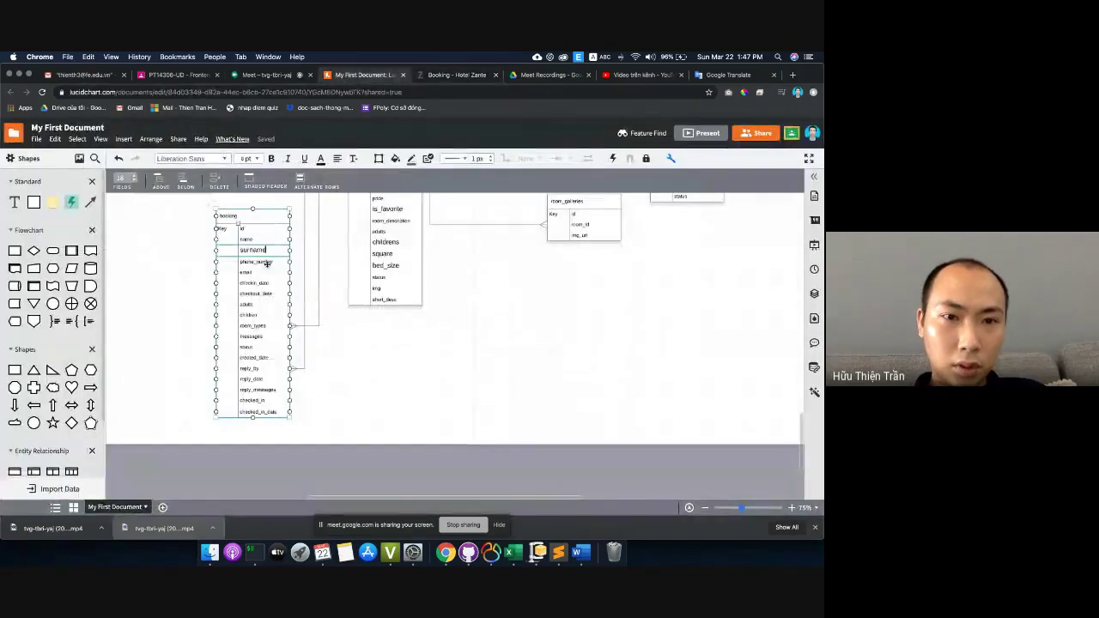
{"action": "key", "text": "Down"}
{"action": "key", "text": "ctrl+Tab"}
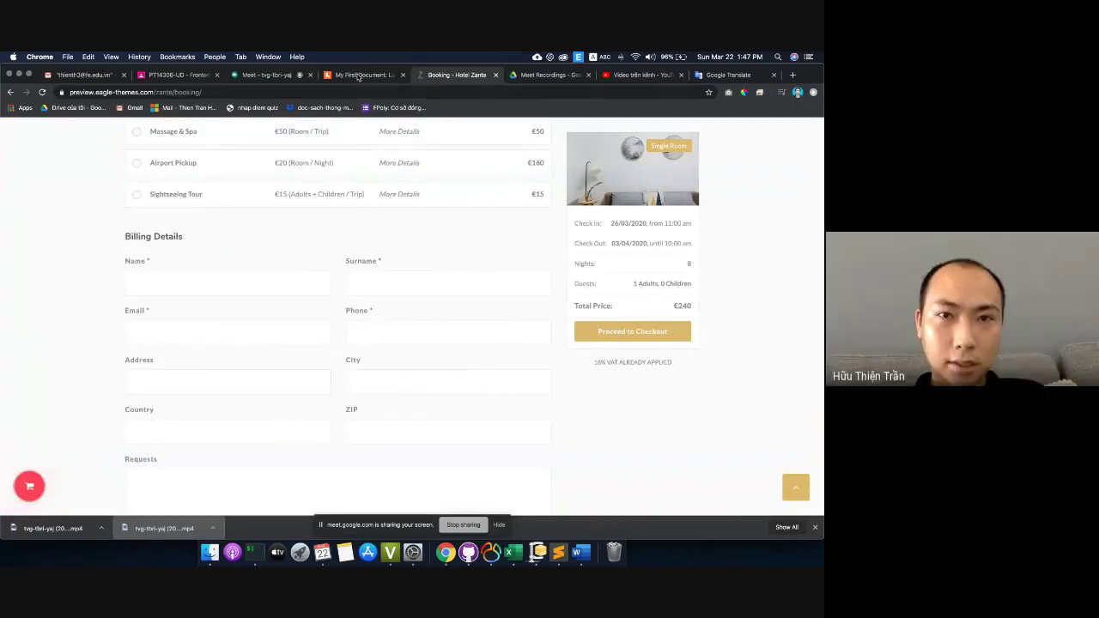
{"action": "left_click", "coordinate": [359, 76]}
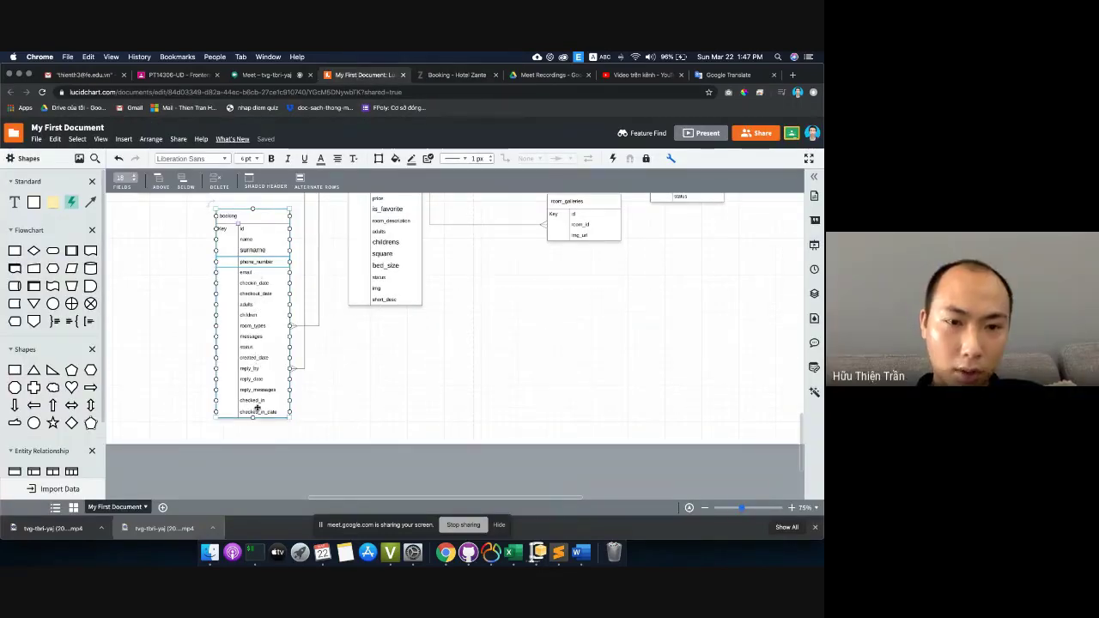
{"action": "left_click", "coordinate": [252, 275]}
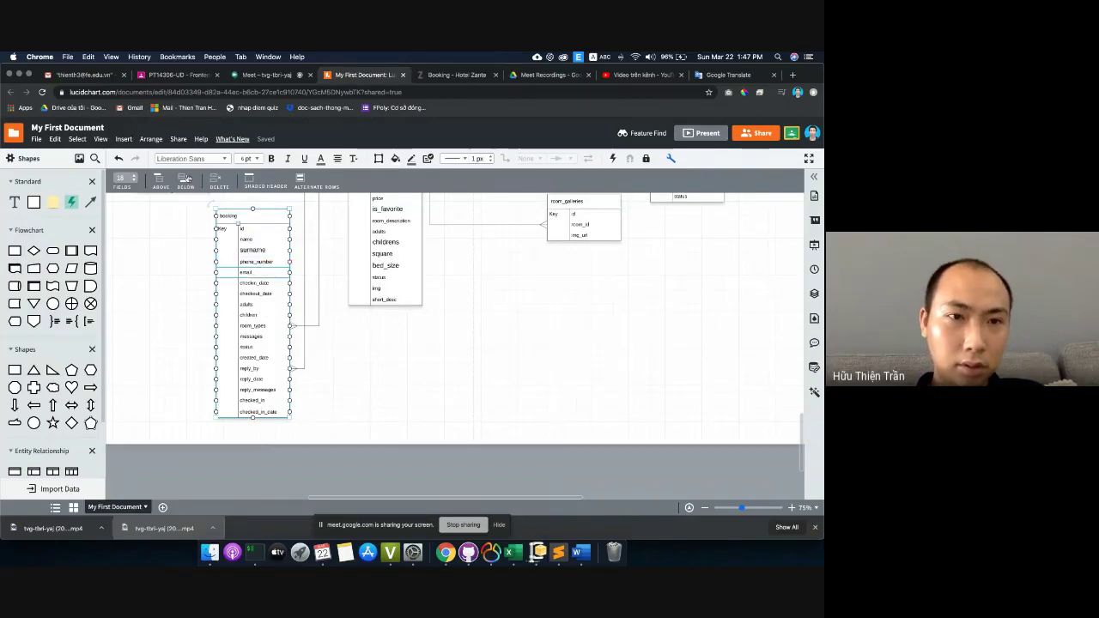
{"action": "left_click", "coordinate": [187, 181]}
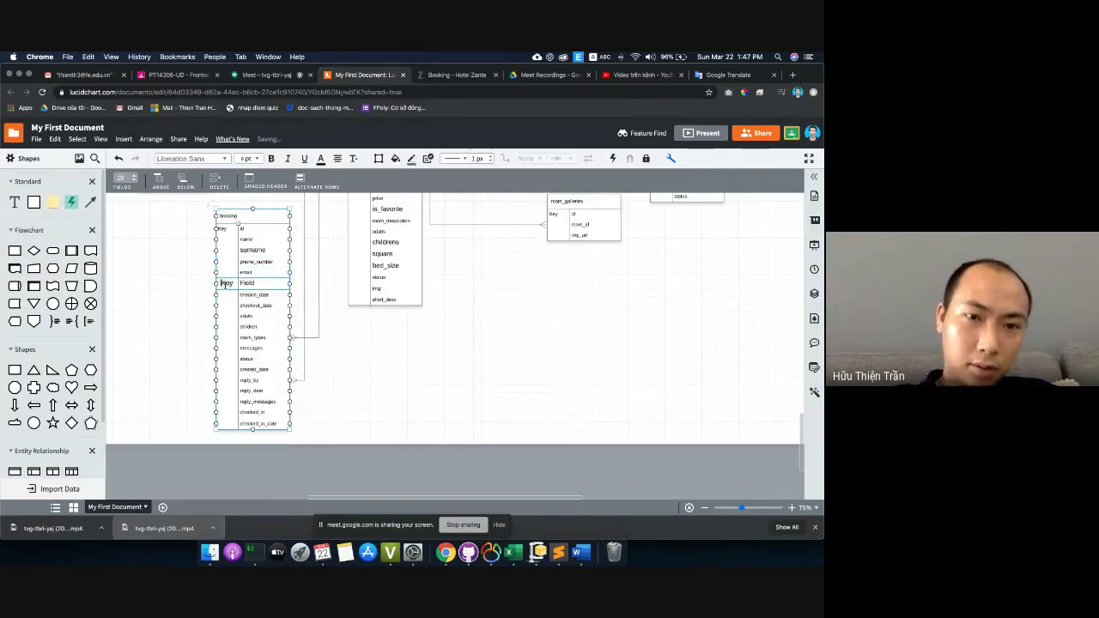
{"action": "type", "text": "id"}
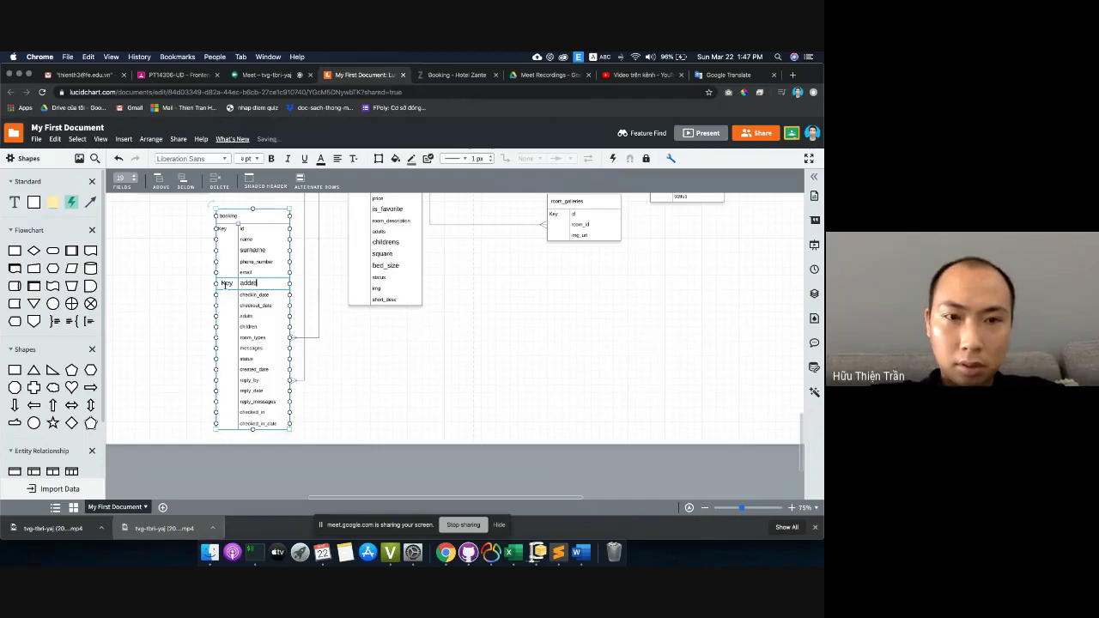
{"action": "left_click", "coordinate": [225, 283]}
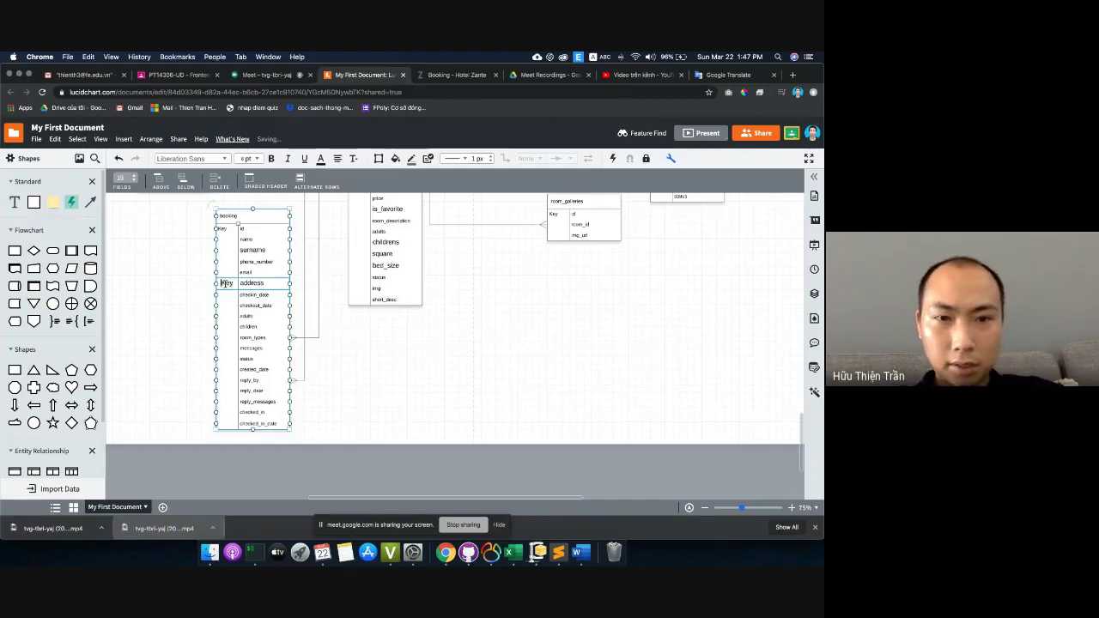
{"action": "left_click", "coordinate": [329, 289]}
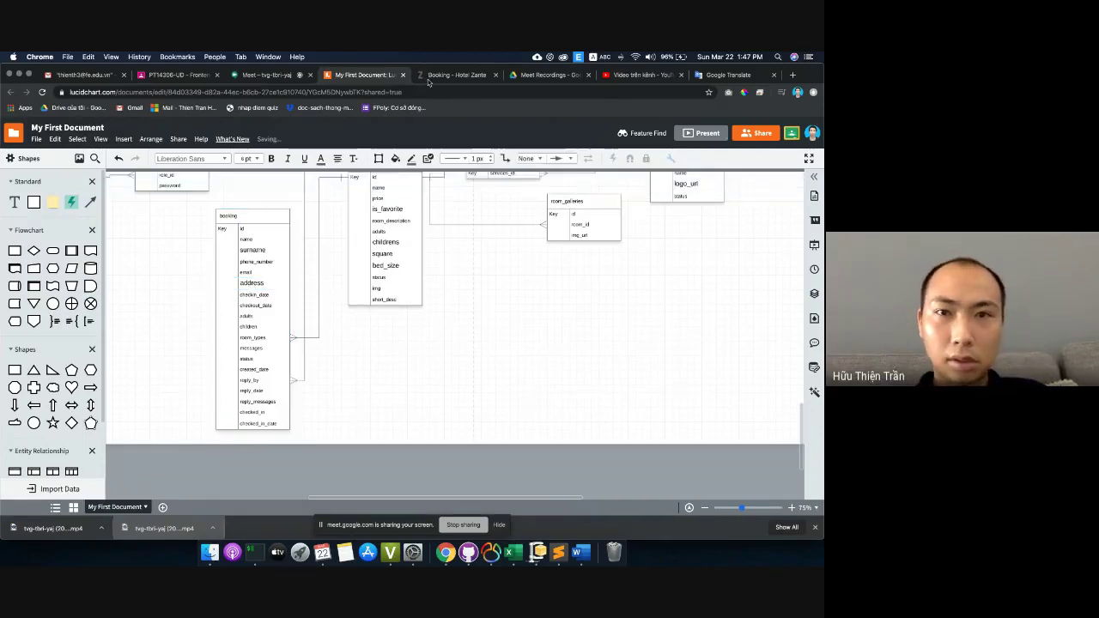
- Examine the remaining billing details fields on the Hotel Zante booking page, from Address and City down to Requests and Arrival
{"action": "key", "text": "ctrl+Tab"}
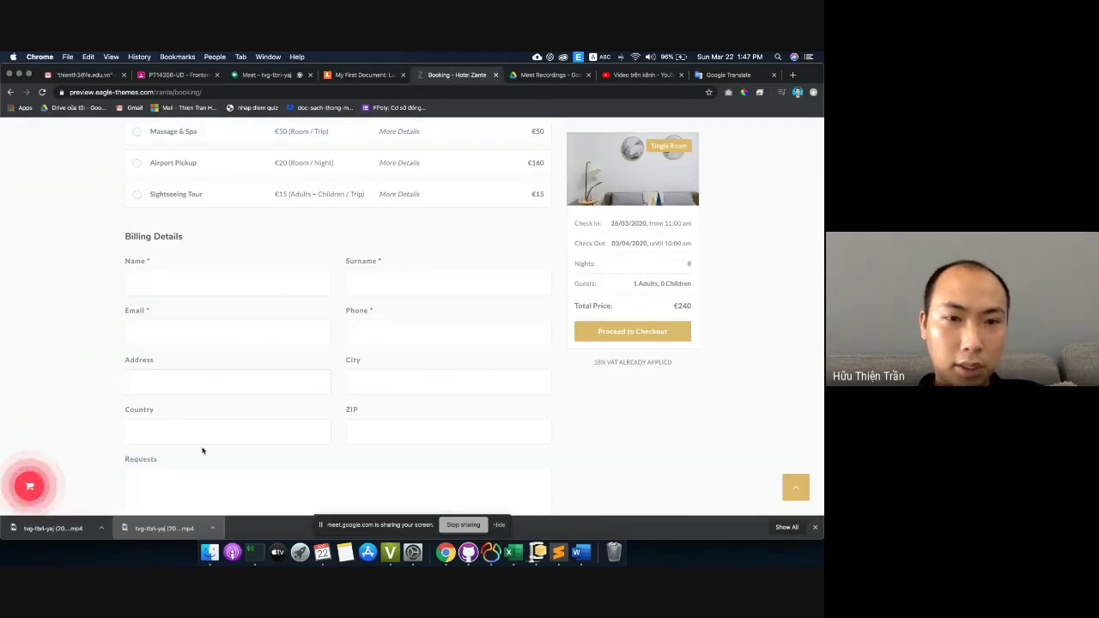
{"action": "left_click", "coordinate": [360, 76]}
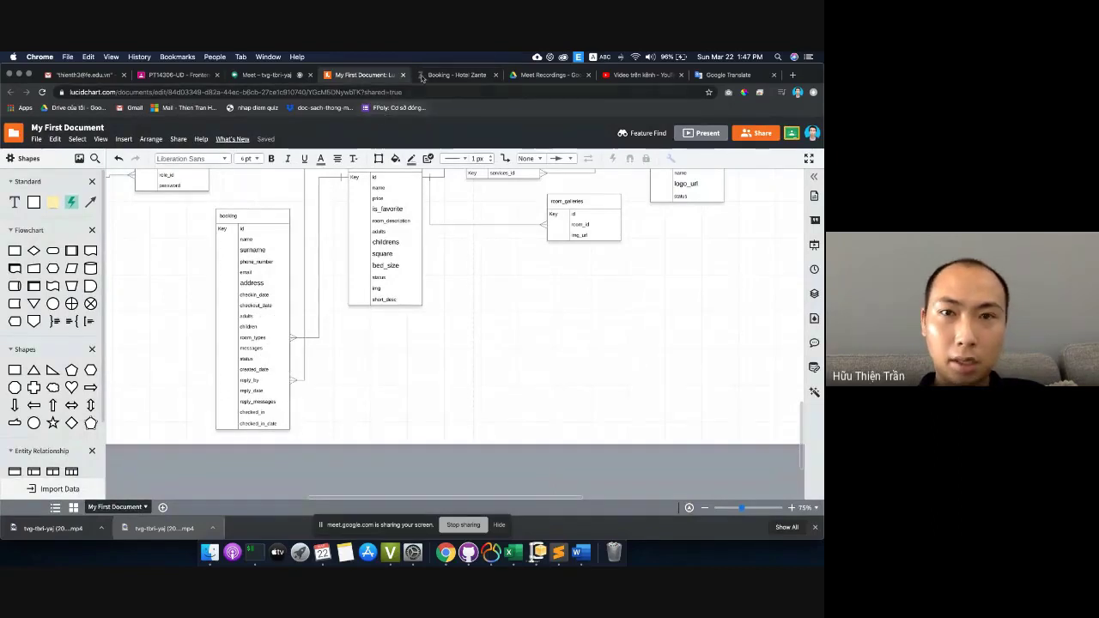
{"action": "left_click", "coordinate": [453, 76]}
{"action": "scroll", "coordinate": [224, 307], "scroll_direction": "down", "scroll_amount": 5}
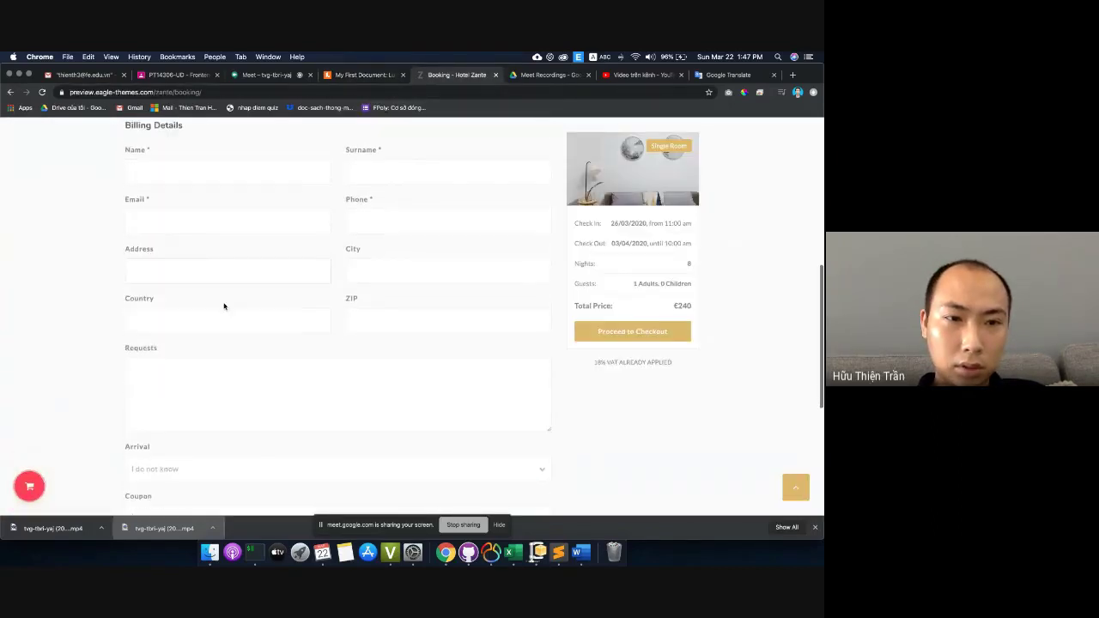
{"action": "scroll", "coordinate": [224, 306], "scroll_direction": "up", "scroll_amount": 6}
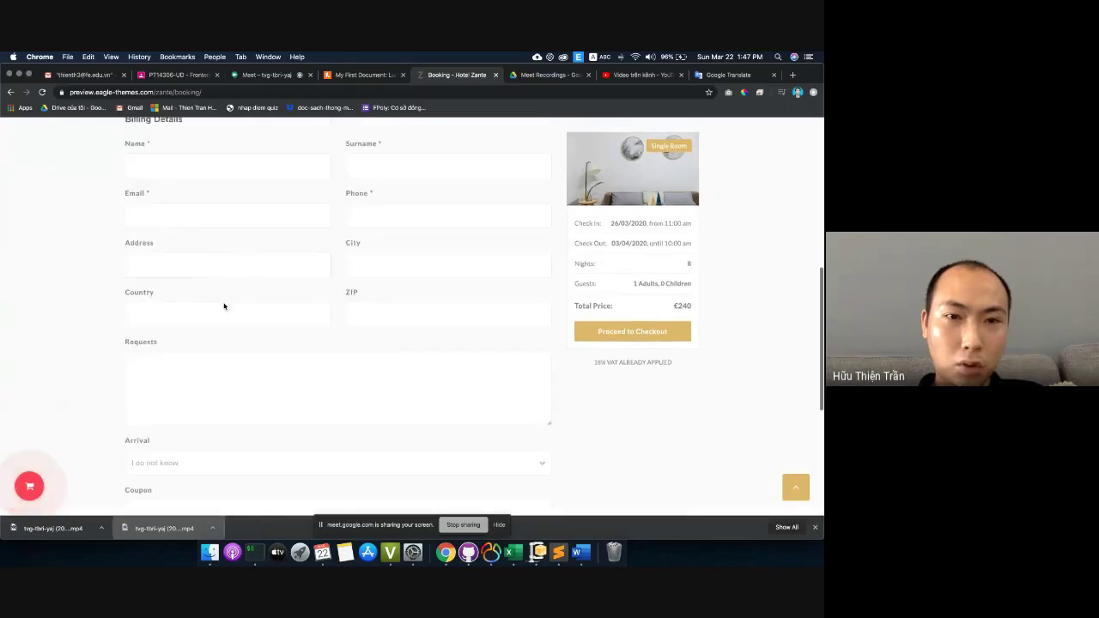
{"action": "scroll", "coordinate": [316, 409], "scroll_direction": "down", "scroll_amount": 3}
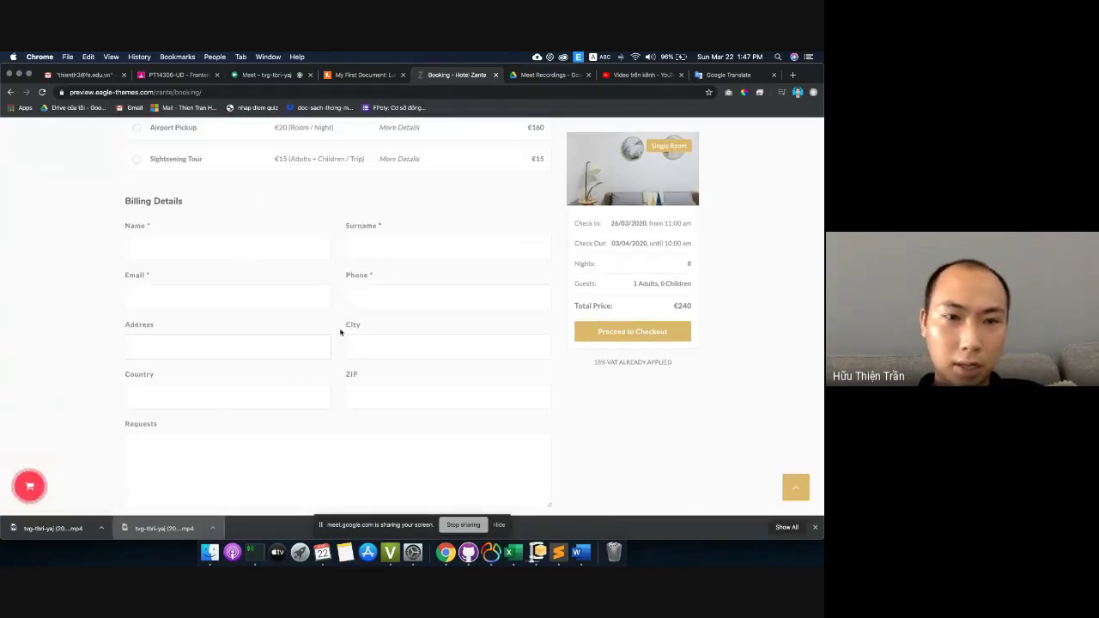
- Return to the Lucidchart diagram and remove the children and adults fields from the booking table
{"action": "left_click", "coordinate": [360, 75]}
{"action": "left_click", "coordinate": [259, 331]}
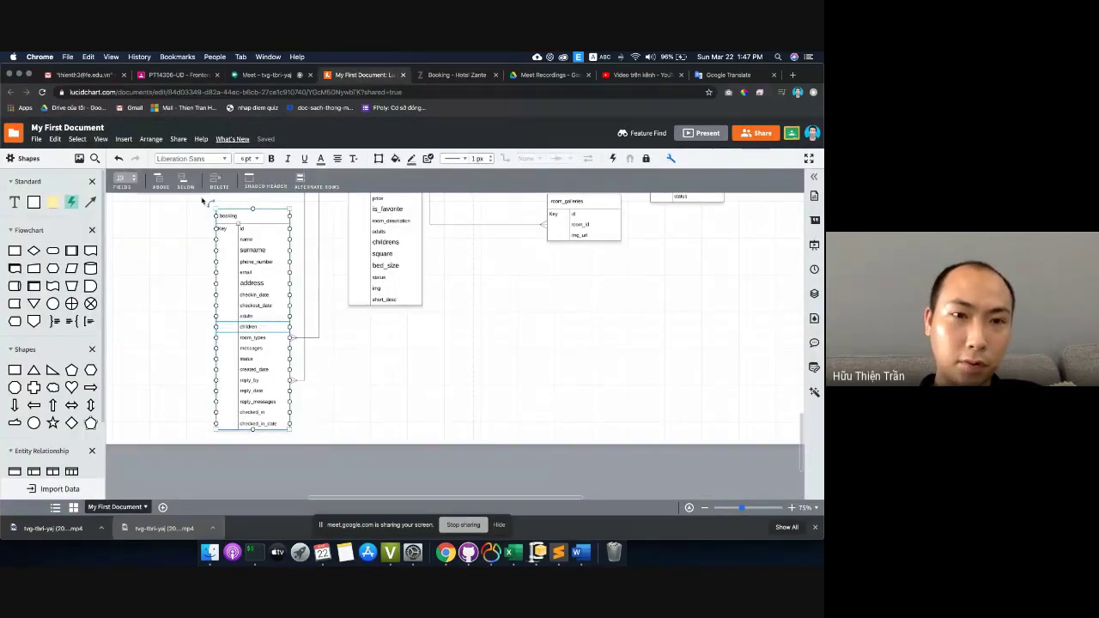
{"action": "key", "text": "Delete"}
{"action": "left_click", "coordinate": [254, 316]}
{"action": "left_click", "coordinate": [182, 183]}
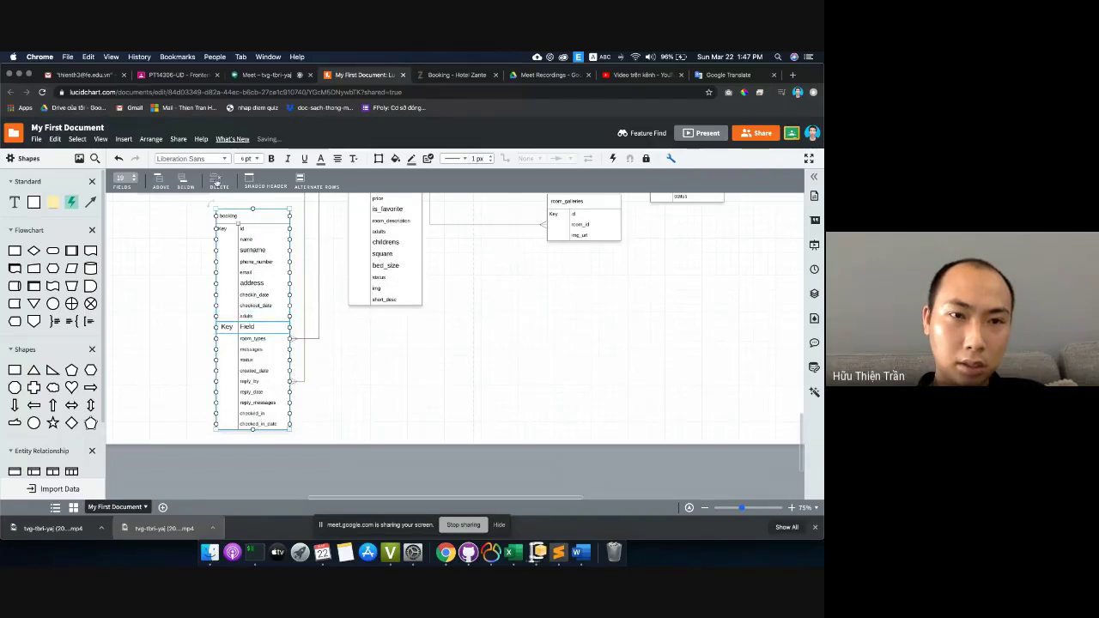
{"action": "left_click", "coordinate": [216, 181]}
{"action": "left_click", "coordinate": [256, 318]}
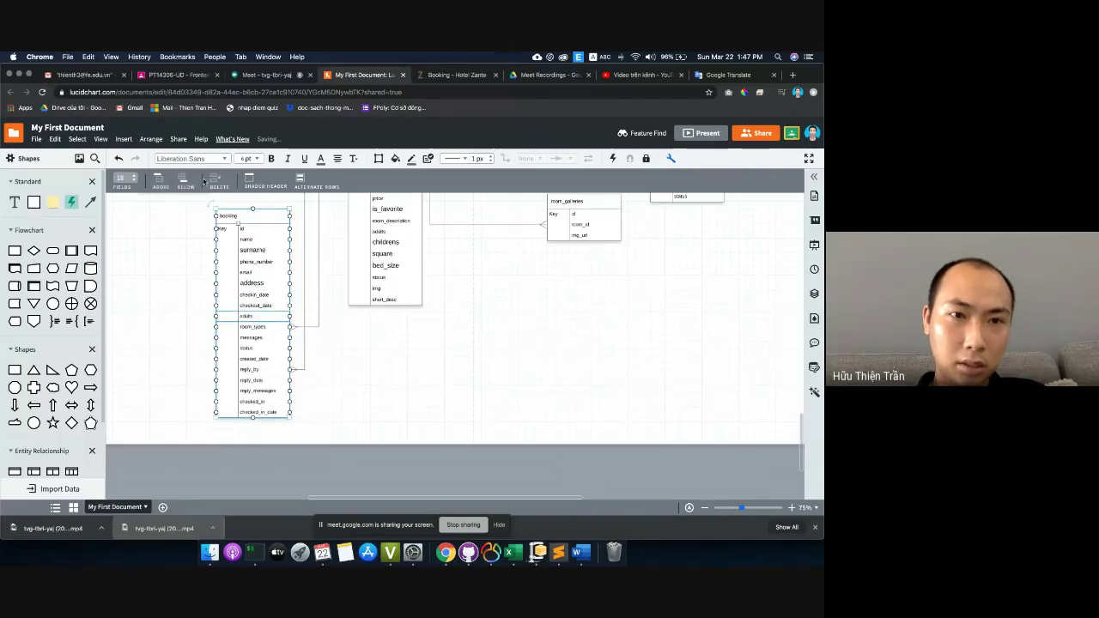
{"action": "left_click", "coordinate": [215, 181]}
{"action": "left_click", "coordinate": [267, 316]}
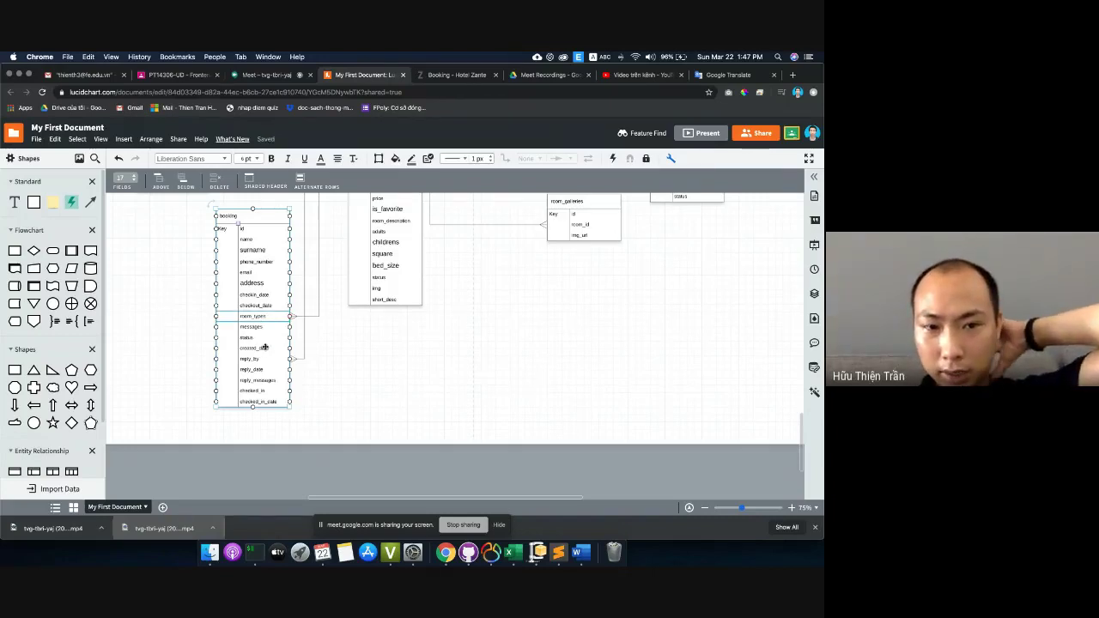
{"action": "scroll", "coordinate": [292, 339], "scroll_direction": "up", "scroll_amount": 10}
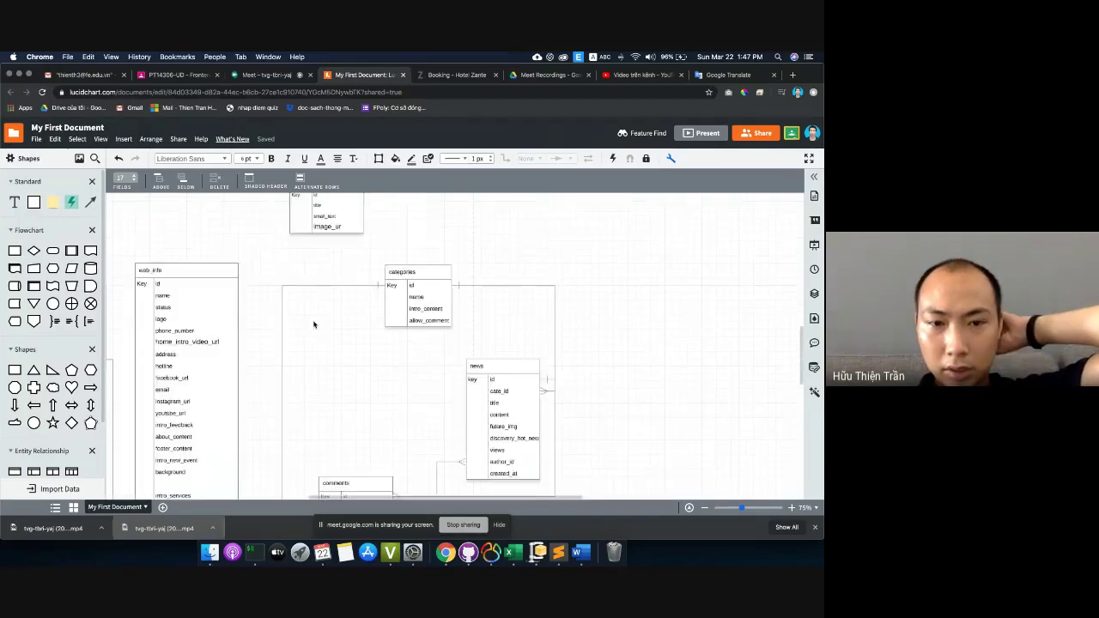
{"action": "scroll", "coordinate": [481, 240], "scroll_direction": "down", "scroll_amount": 5}
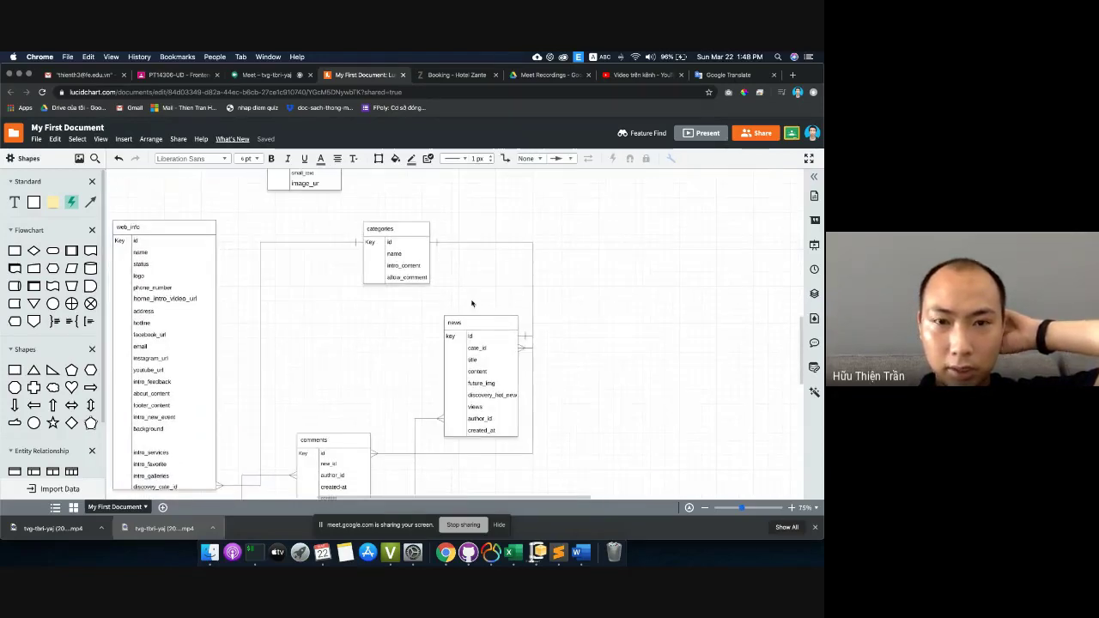
{"action": "left_click", "coordinate": [513, 242]}
{"action": "key", "text": "Delete"}
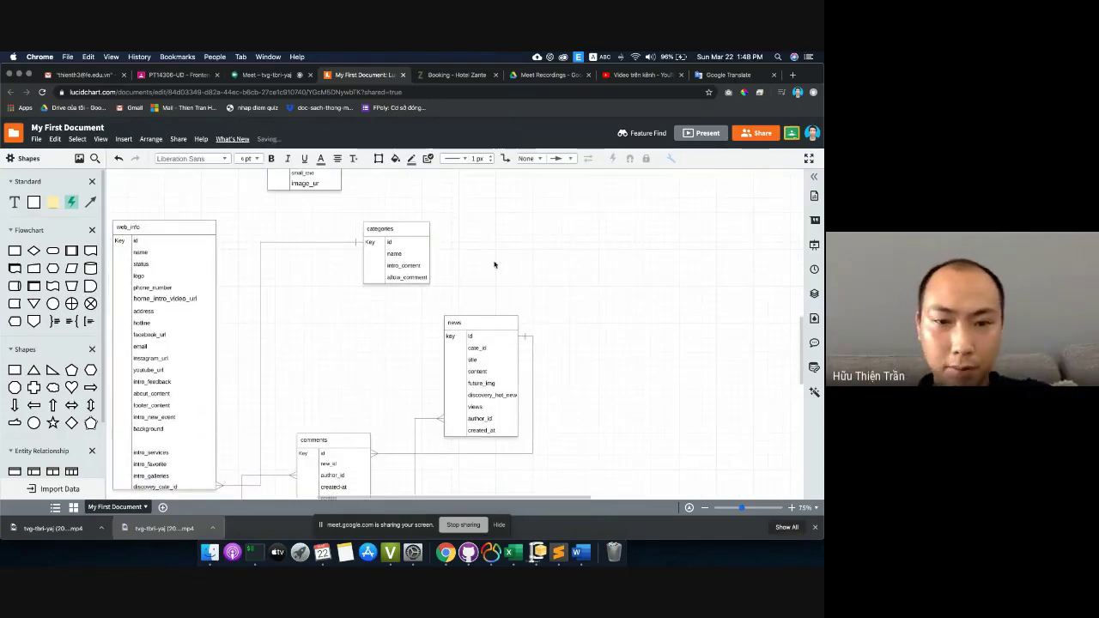
{"action": "key", "text": "super+z"}
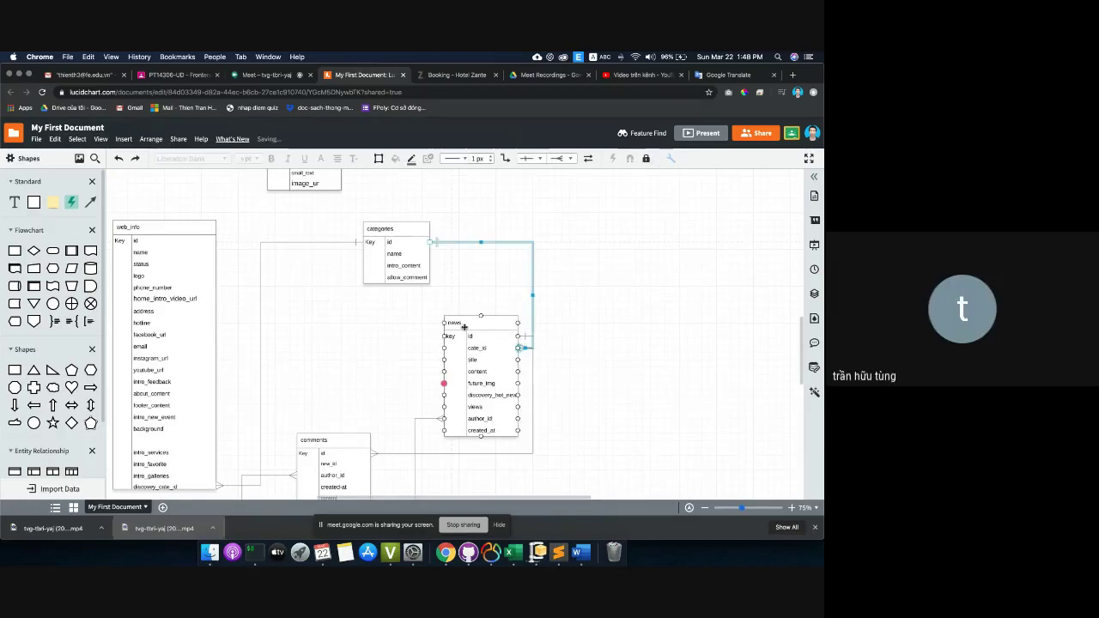
- Reattach the news end of the comments–news connector to the left side of the news table's id row
{"action": "scroll", "coordinate": [412, 314], "scroll_direction": "down", "scroll_amount": 3}
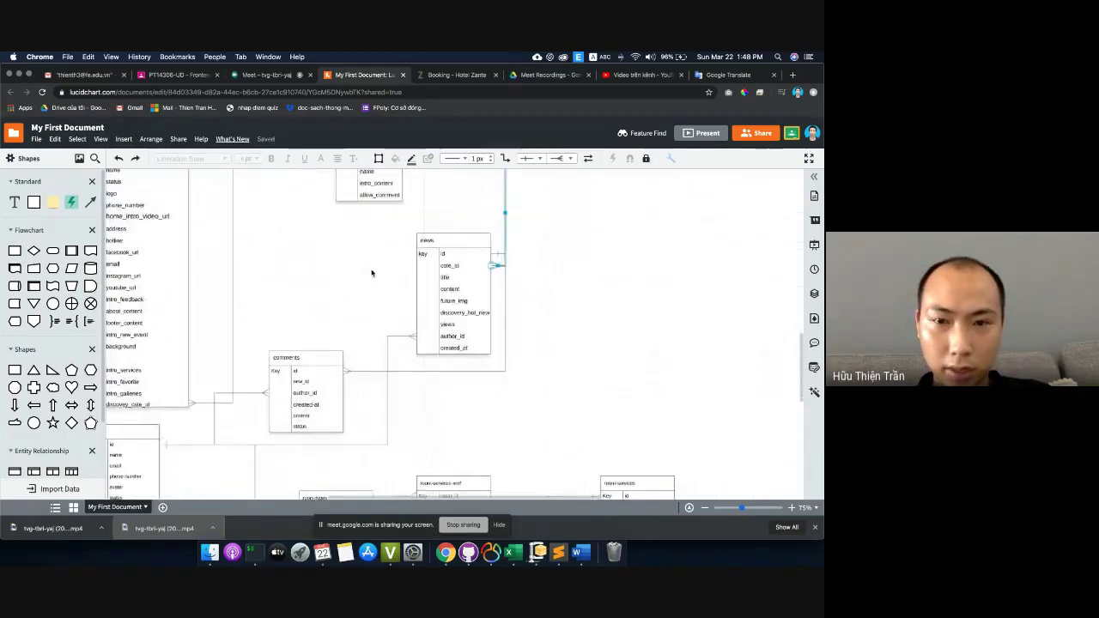
{"action": "left_click", "coordinate": [369, 372]}
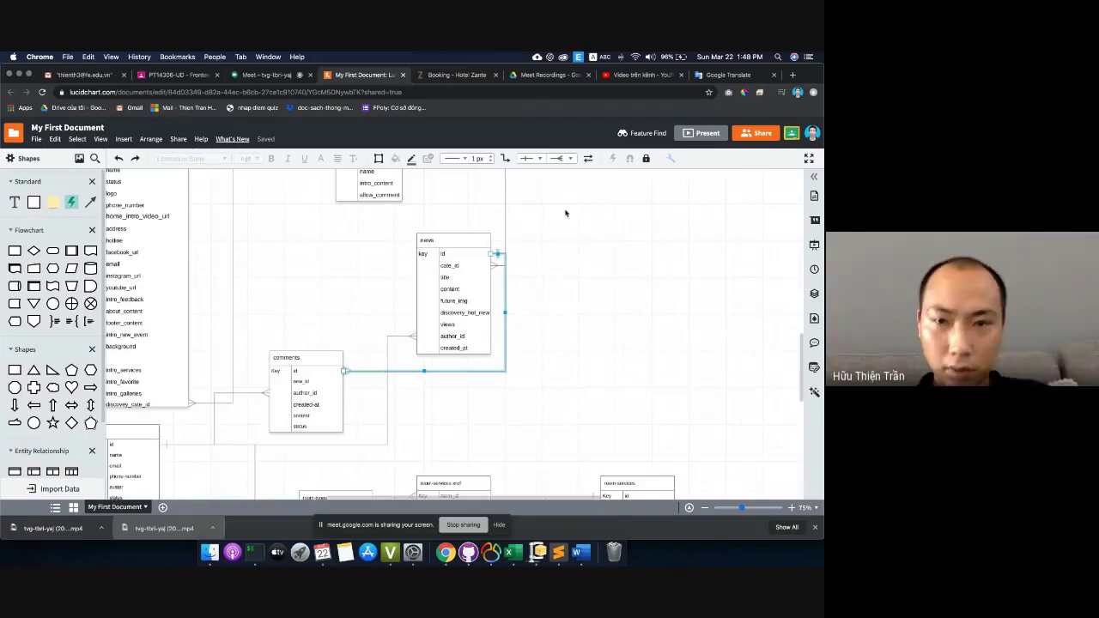
{"action": "left_click_drag", "start_coordinate": [492, 254], "coordinate": [414, 254]}
{"action": "left_click", "coordinate": [361, 269]}
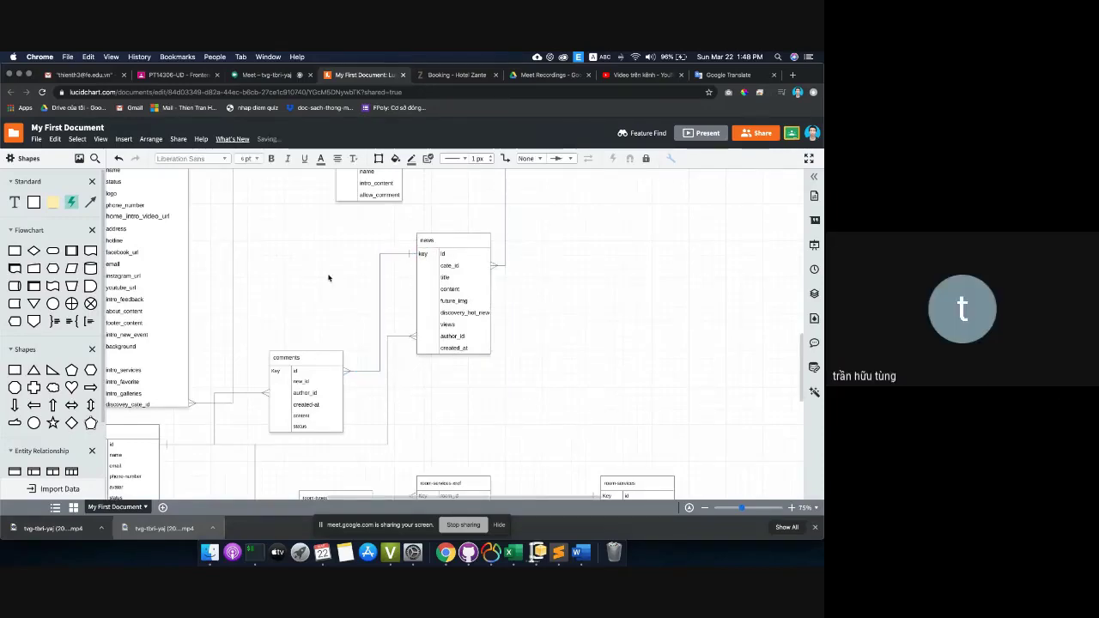
- Rename the contact table beside web_info to contacts
{"action": "scroll", "coordinate": [326, 280], "scroll_direction": "left", "scroll_amount": 5}
{"action": "scroll", "coordinate": [568, 316], "scroll_direction": "up", "scroll_amount": 3}
{"action": "scroll", "coordinate": [569, 317], "scroll_direction": "right", "scroll_amount": 2}
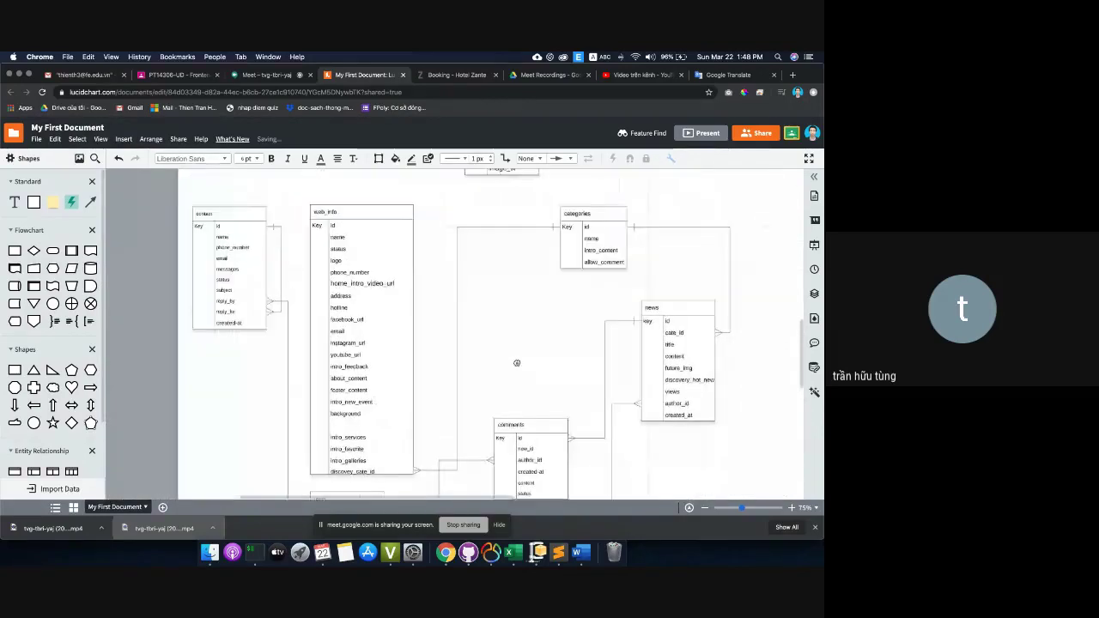
{"action": "double_click", "coordinate": [233, 218]}
{"action": "type", "text": "s"}
{"action": "left_click", "coordinate": [470, 295]}
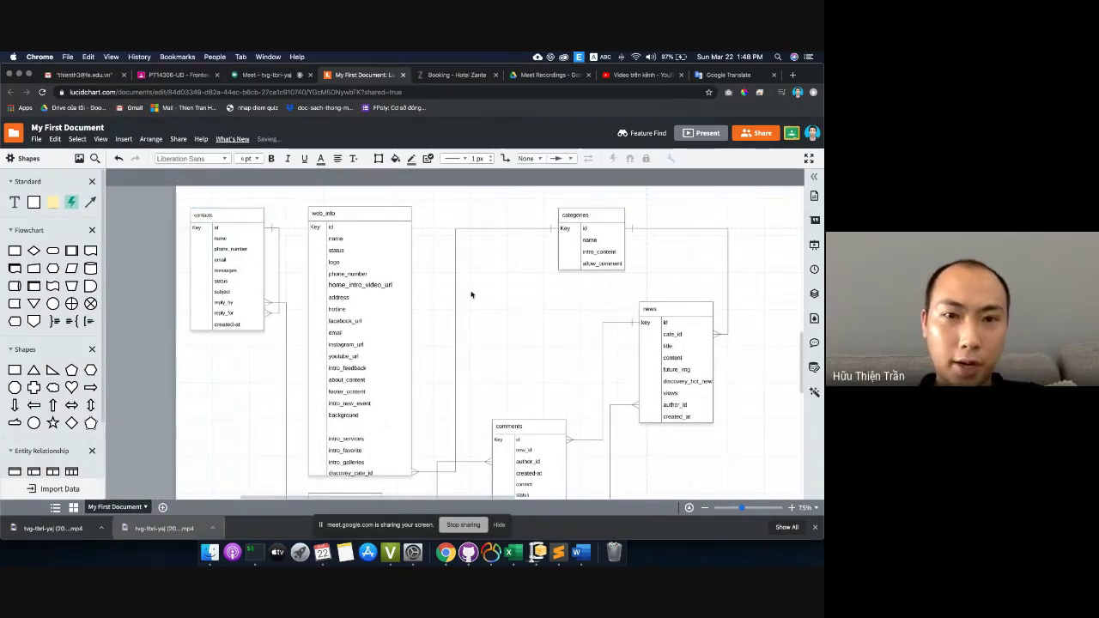
- Look over the diagram once more, and close the Lucidchart document and the Hotel Zante booking page
{"action": "scroll", "coordinate": [509, 301], "scroll_direction": "down", "scroll_amount": 7}
{"action": "scroll", "coordinate": [509, 302], "scroll_direction": "right", "scroll_amount": 5}
{"action": "scroll", "coordinate": [484, 396], "scroll_direction": "up", "scroll_amount": 7}
{"action": "scroll", "coordinate": [483, 396], "scroll_direction": "left", "scroll_amount": 5}
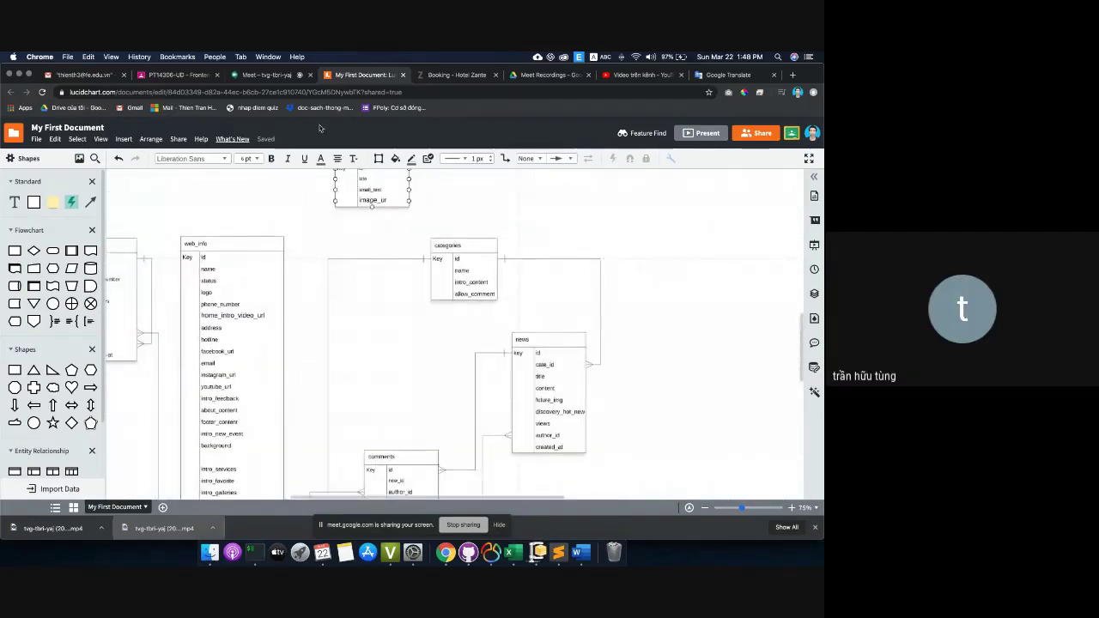
{"action": "left_click", "coordinate": [403, 75]}
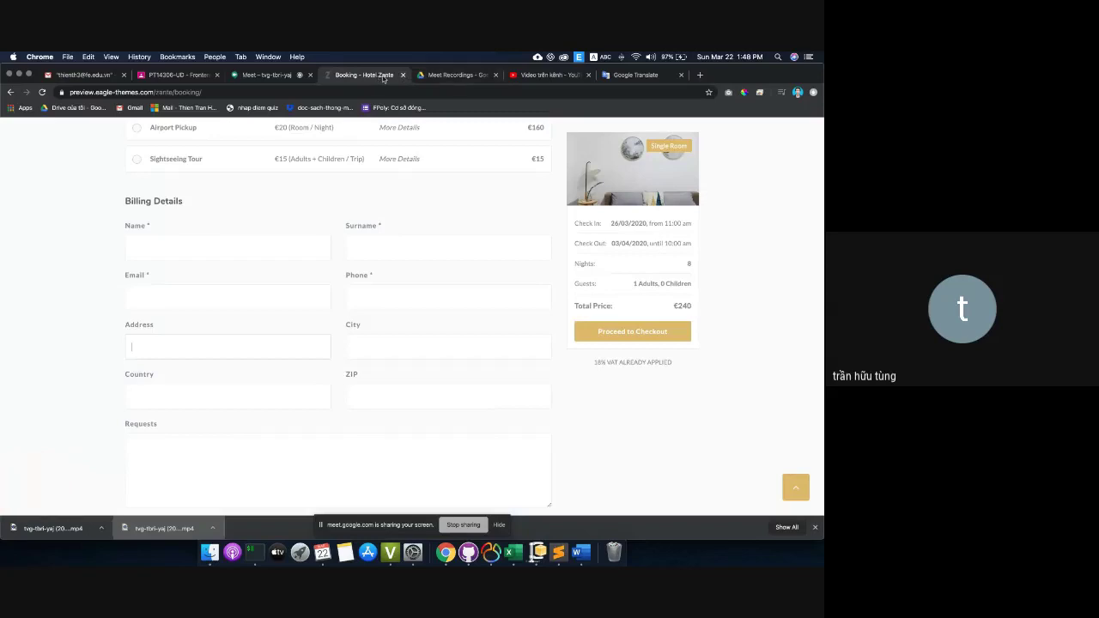
{"action": "left_click", "coordinate": [403, 74]}
- Sign in to iap.poly.edu.vn with the FPT email account and open attendance for today's PT15111-WEB class
{"action": "left_click", "coordinate": [536, 77]}
{"action": "left_click", "coordinate": [548, 92]}
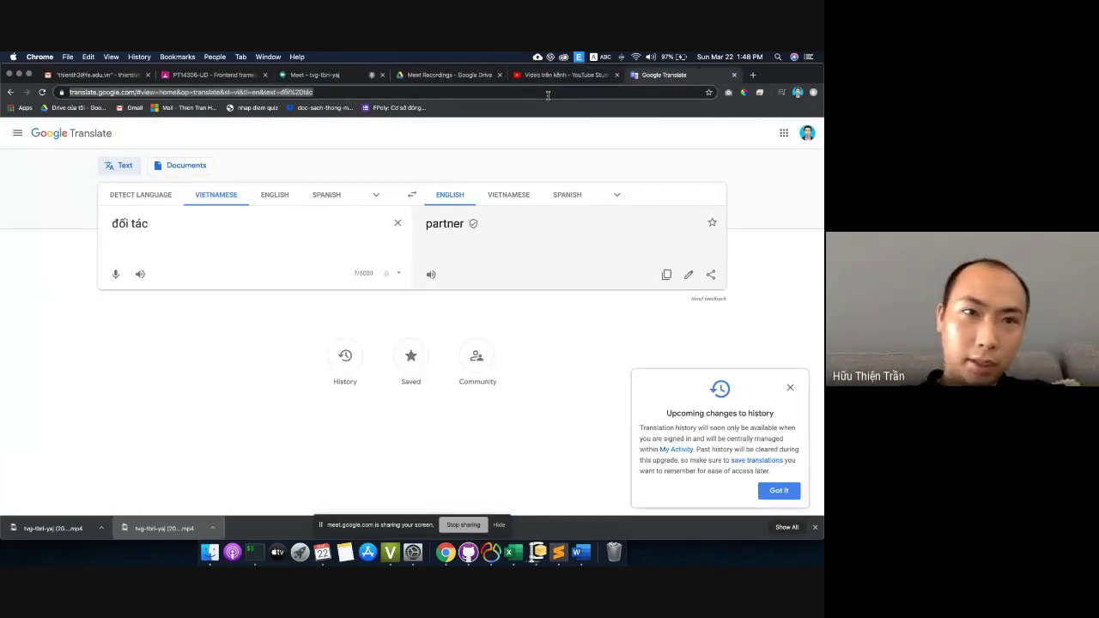
{"action": "type", "text": "iap.poly.edu.vn"}
{"action": "key", "text": "Return"}
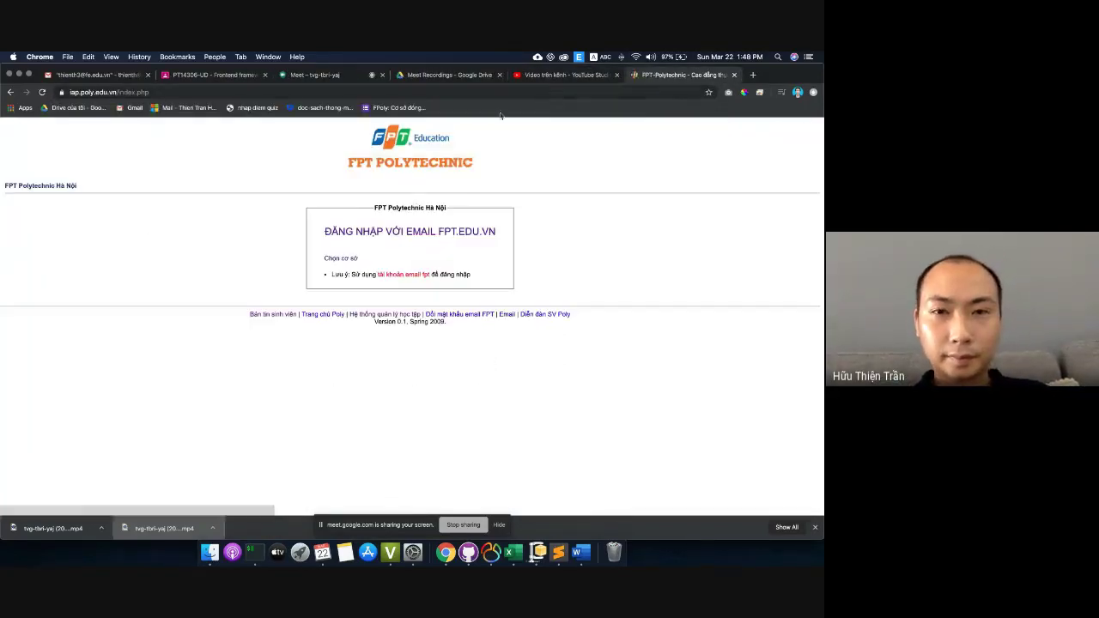
{"action": "left_click", "coordinate": [432, 227]}
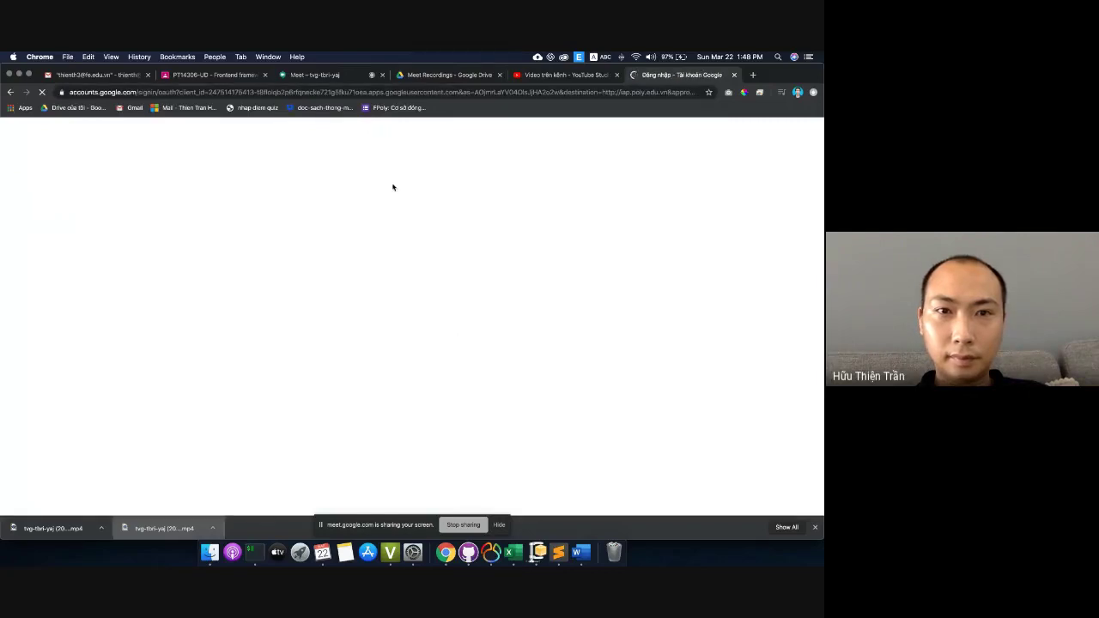
{"action": "left_click", "coordinate": [387, 301]}
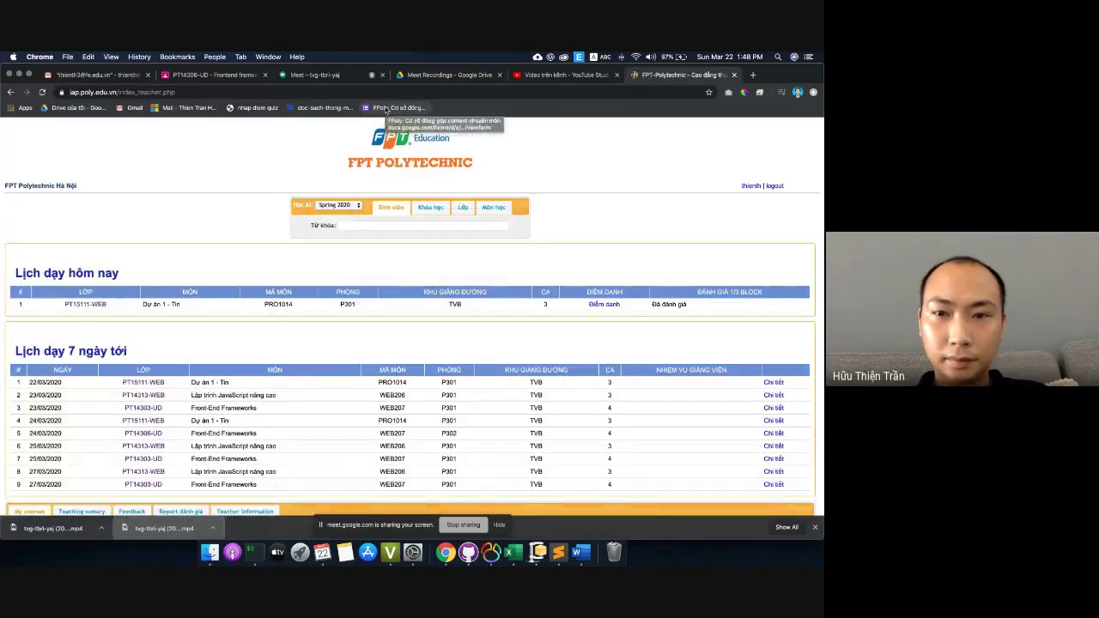
{"action": "left_click", "coordinate": [602, 311]}
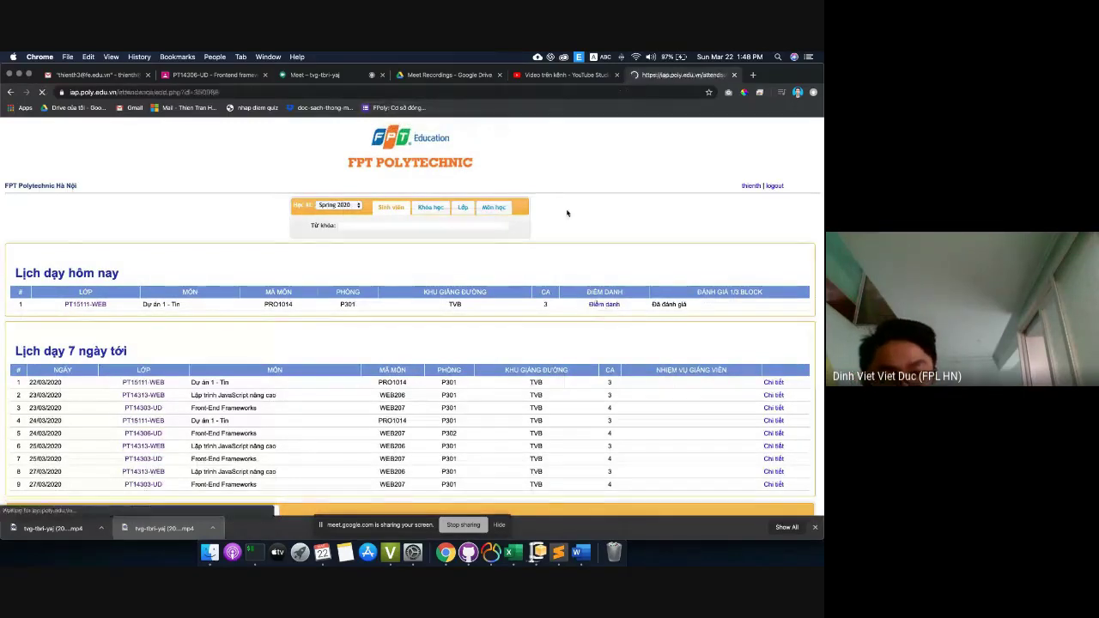
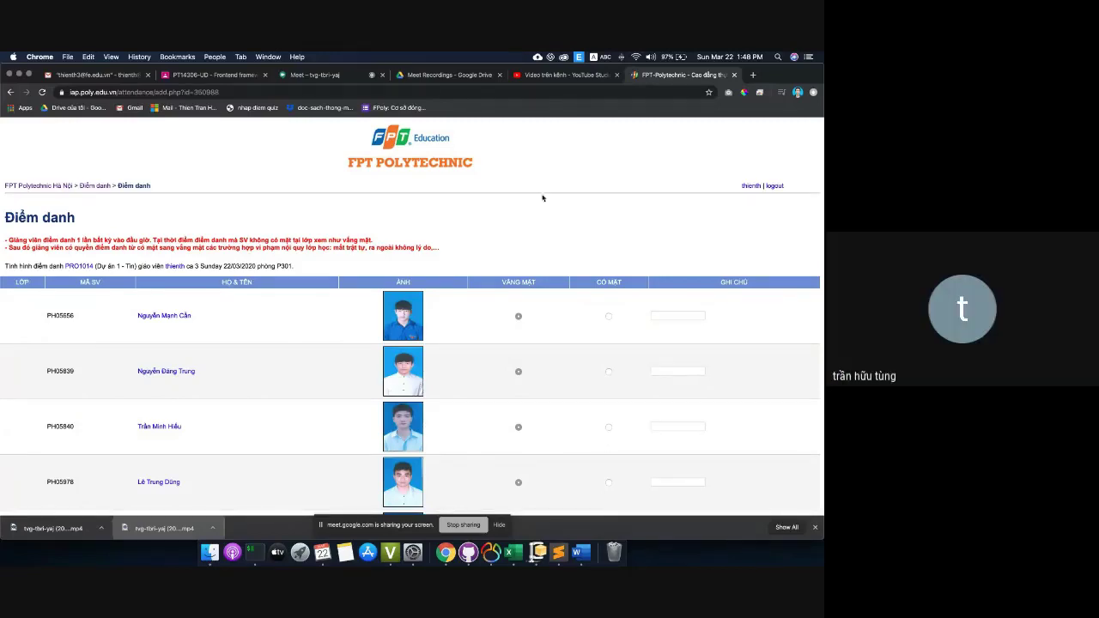
- Detach the attendance page into its own browser window and place it beside the Google Meet chat
{"action": "left_click_drag", "start_coordinate": [674, 78], "coordinate": [283, 200]}
{"action": "left_click_drag", "start_coordinate": [640, 269], "coordinate": [440, 98]}
{"action": "scroll", "coordinate": [407, 383], "scroll_direction": "down", "scroll_amount": 1}
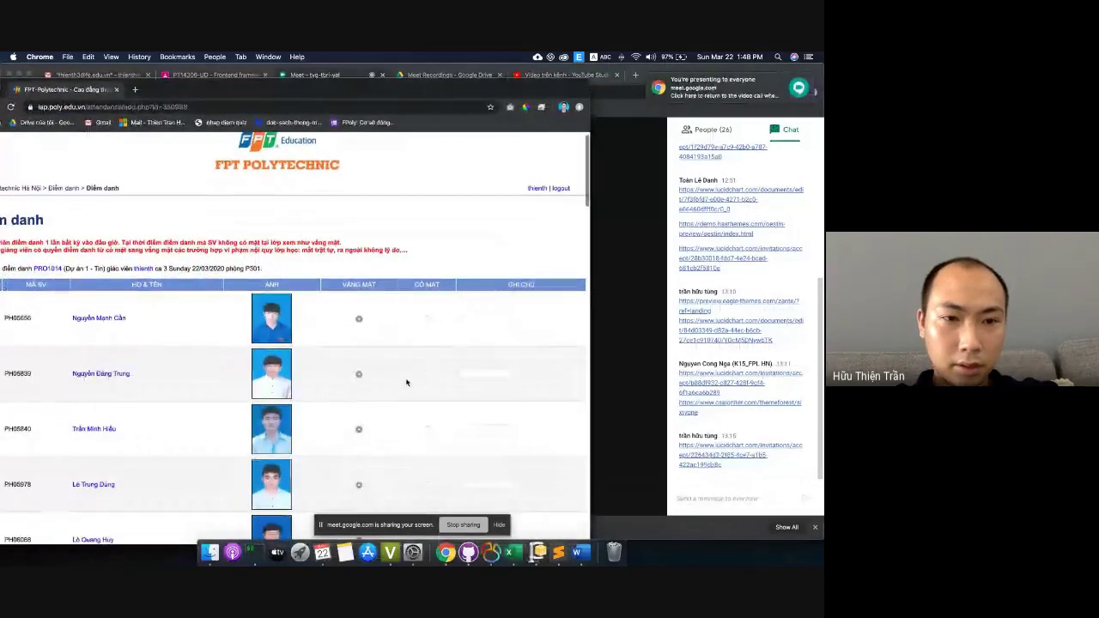
- Mark the second and fourth students in the PRO1014 attendance list as present (Có mặt)
{"action": "left_click", "coordinate": [427, 375]}
{"action": "scroll", "coordinate": [419, 400], "scroll_direction": "down", "scroll_amount": 1}
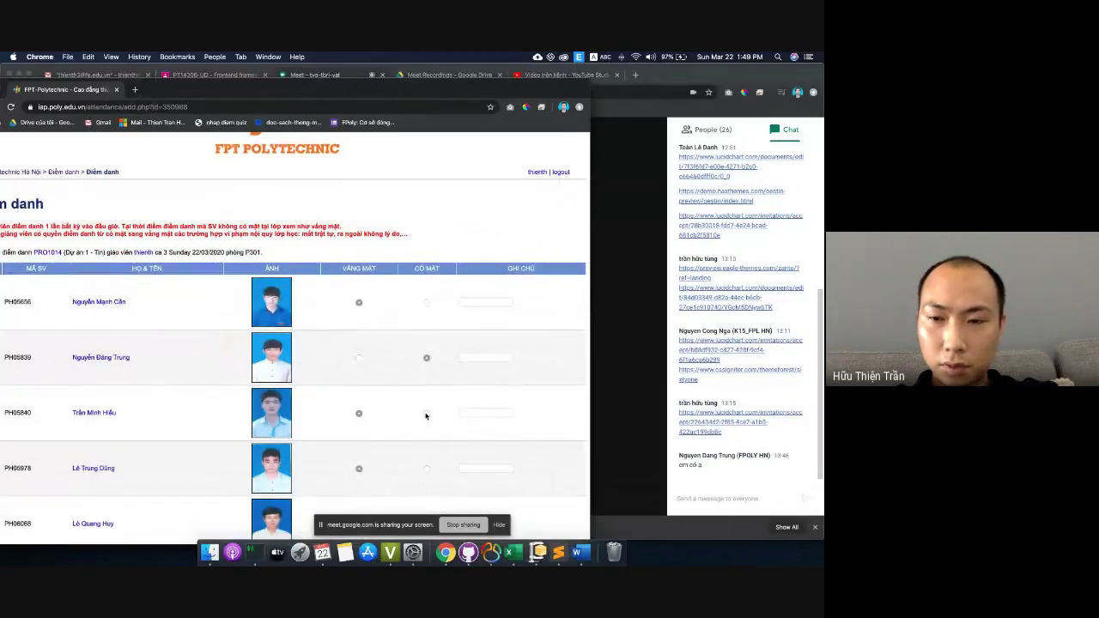
{"action": "scroll", "coordinate": [425, 416], "scroll_direction": "down", "scroll_amount": 3}
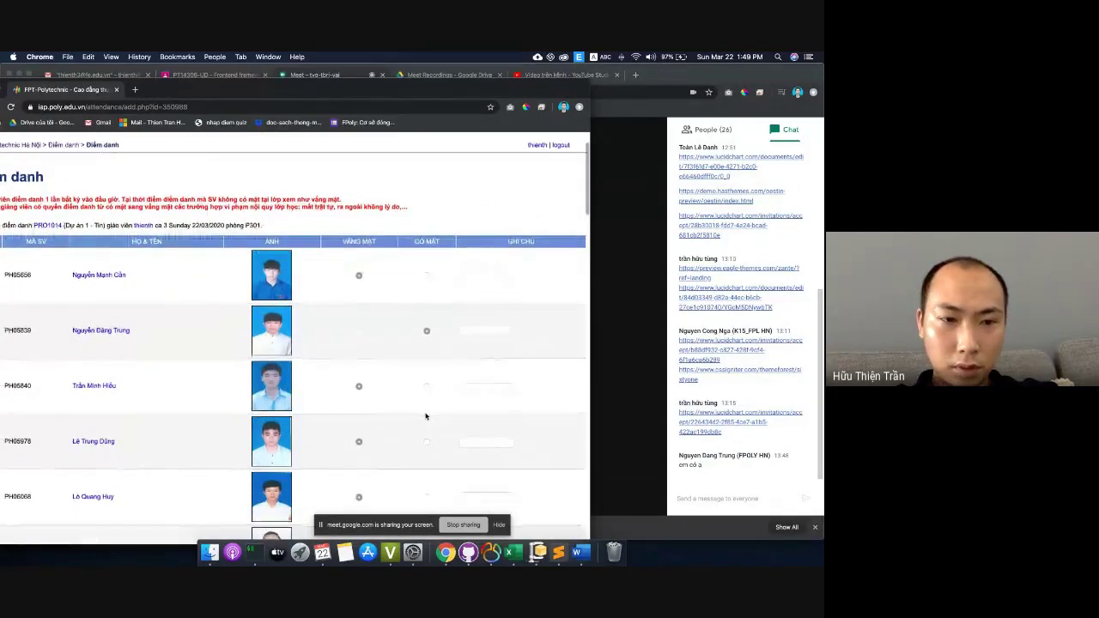
{"action": "left_click", "coordinate": [427, 430]}
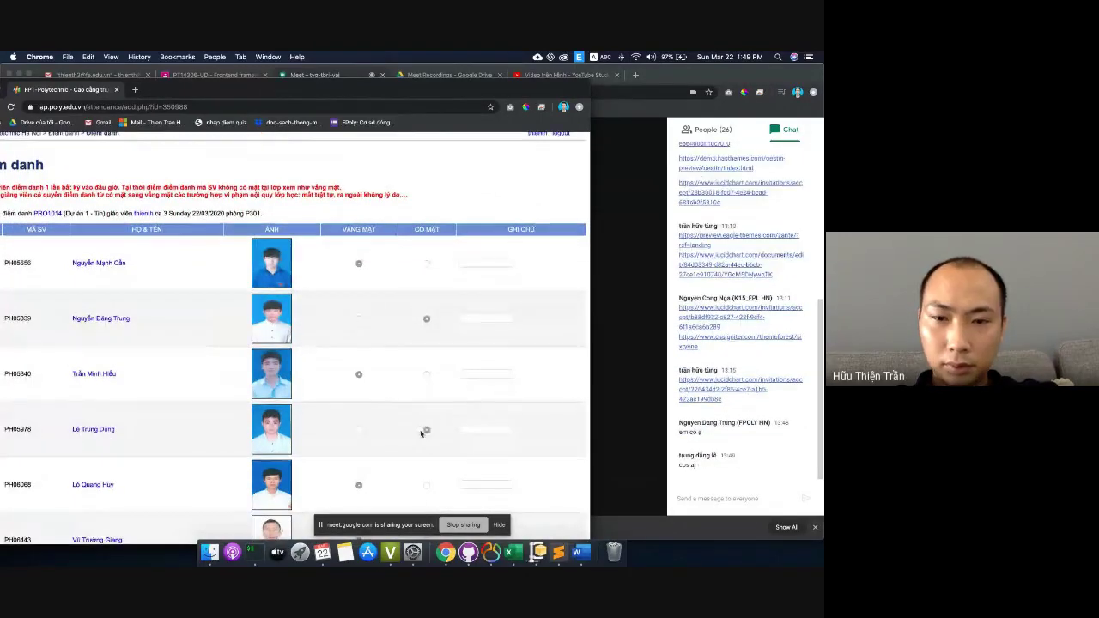
- Mark the seventh, eighth and ninth students in the attendance list as present (Có mặt), leaving the fifth and sixth absent
{"action": "scroll", "coordinate": [429, 430], "scroll_direction": "down", "scroll_amount": 4}
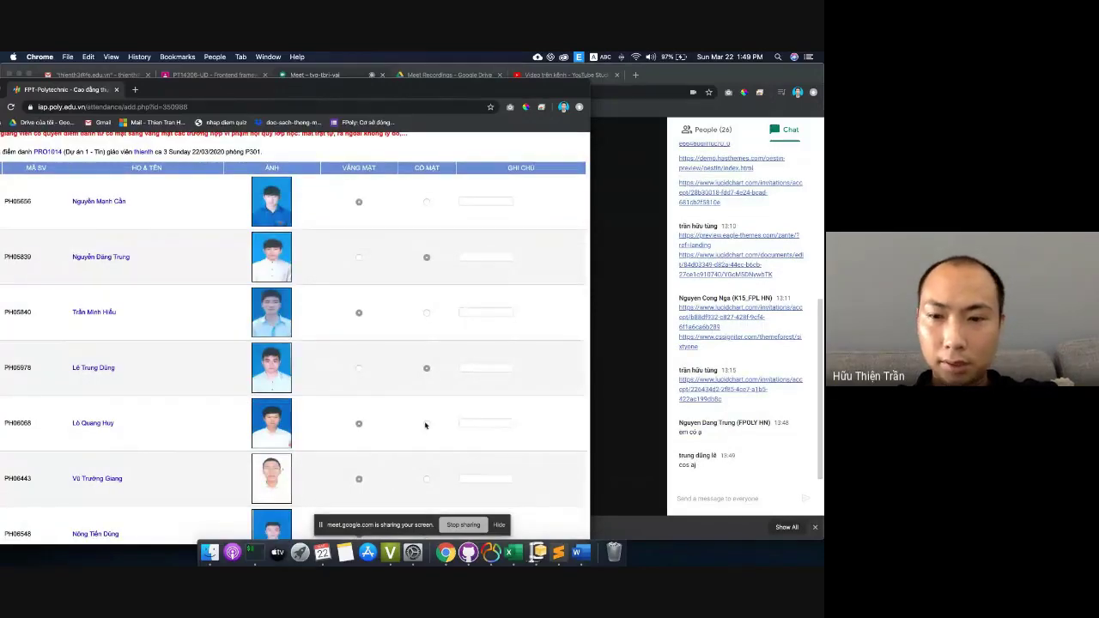
{"action": "scroll", "coordinate": [427, 426], "scroll_direction": "down", "scroll_amount": 4}
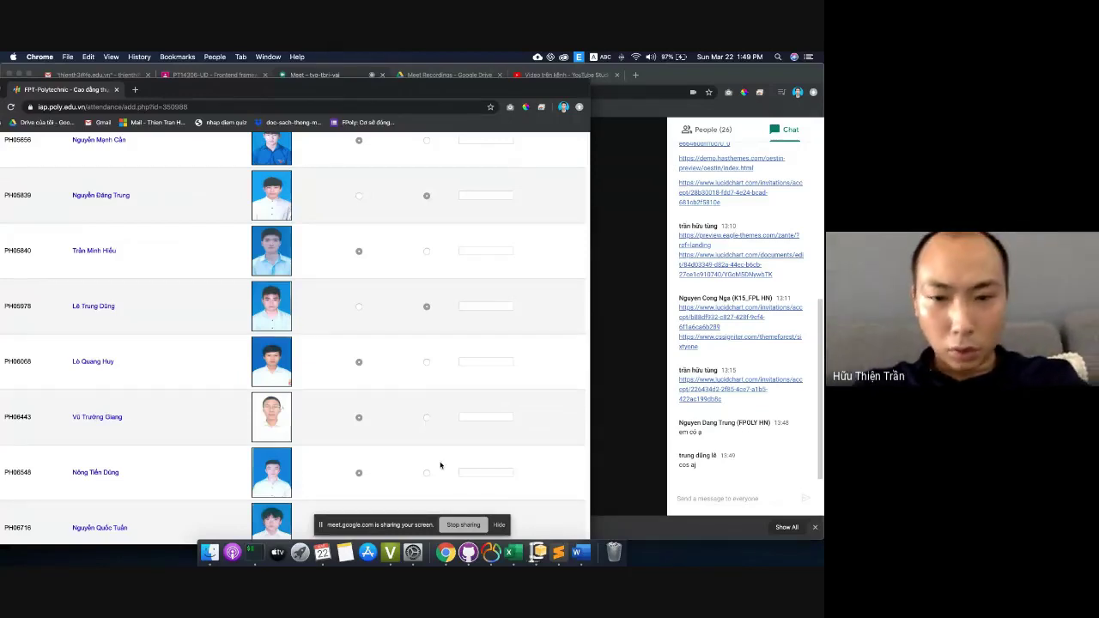
{"action": "scroll", "coordinate": [430, 475], "scroll_direction": "down", "scroll_amount": 1}
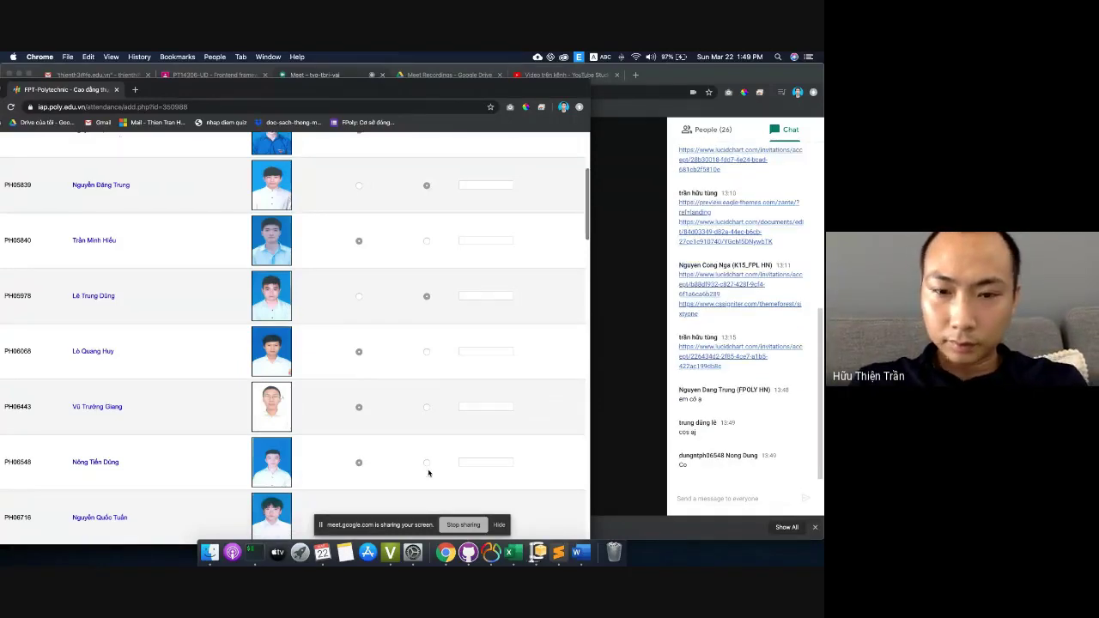
{"action": "left_click", "coordinate": [427, 461]}
{"action": "scroll", "coordinate": [408, 429], "scroll_direction": "down", "scroll_amount": 1}
{"action": "scroll", "coordinate": [404, 412], "scroll_direction": "down", "scroll_amount": 5}
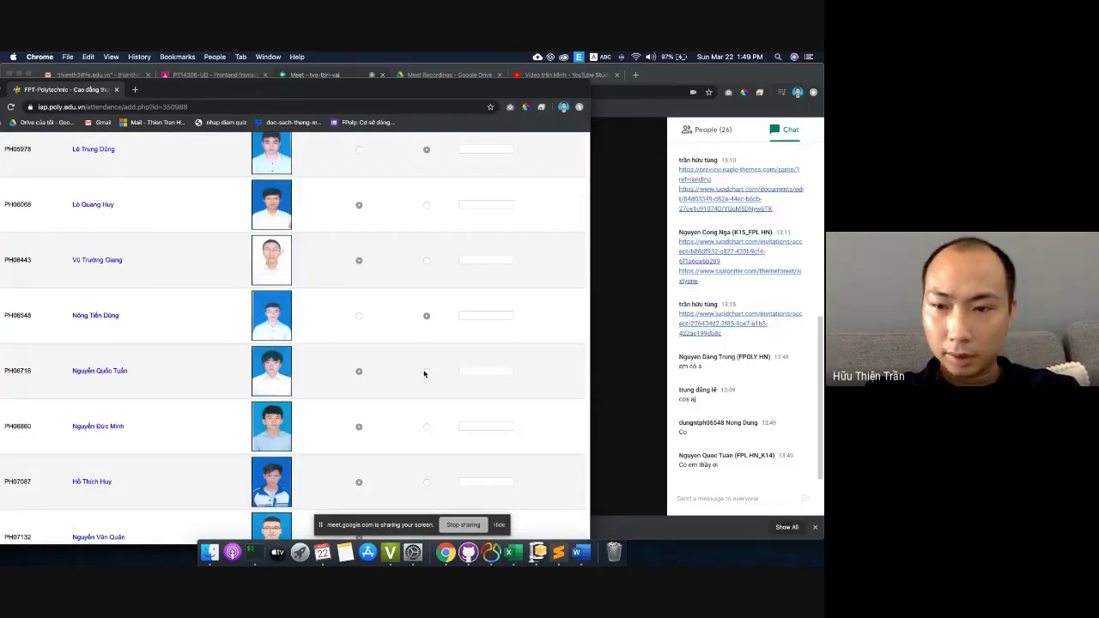
{"action": "scroll", "coordinate": [428, 383], "scroll_direction": "down", "scroll_amount": 1}
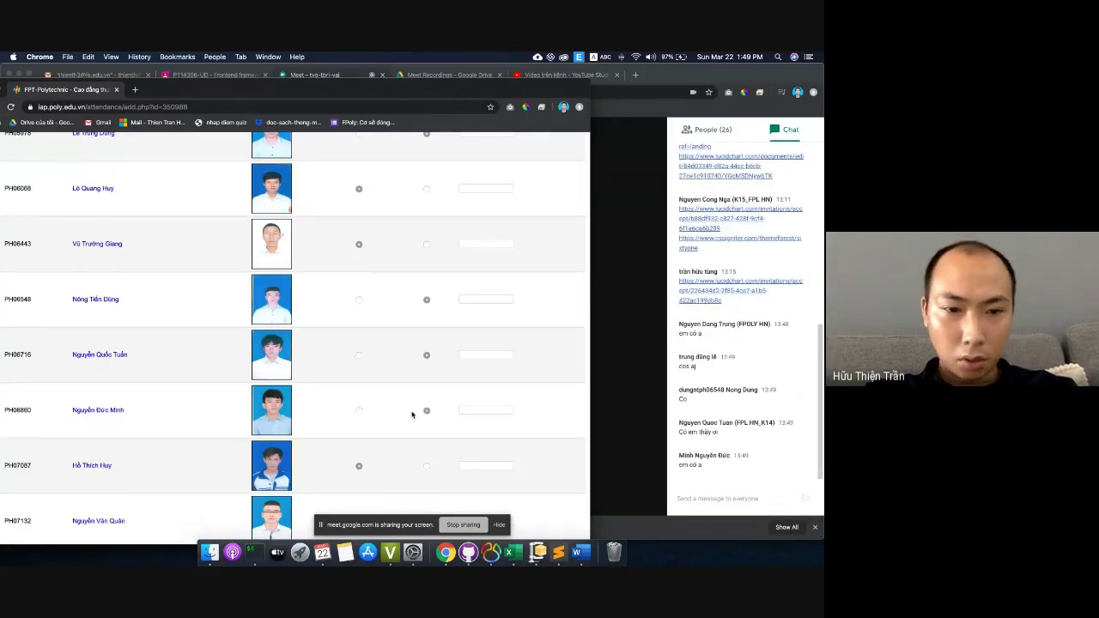
- Mark the twelfth and fourteenth students in the attendance list as present, leaving the tenth, eleventh and thirteenth absent
{"action": "scroll", "coordinate": [412, 415], "scroll_direction": "down", "scroll_amount": 3}
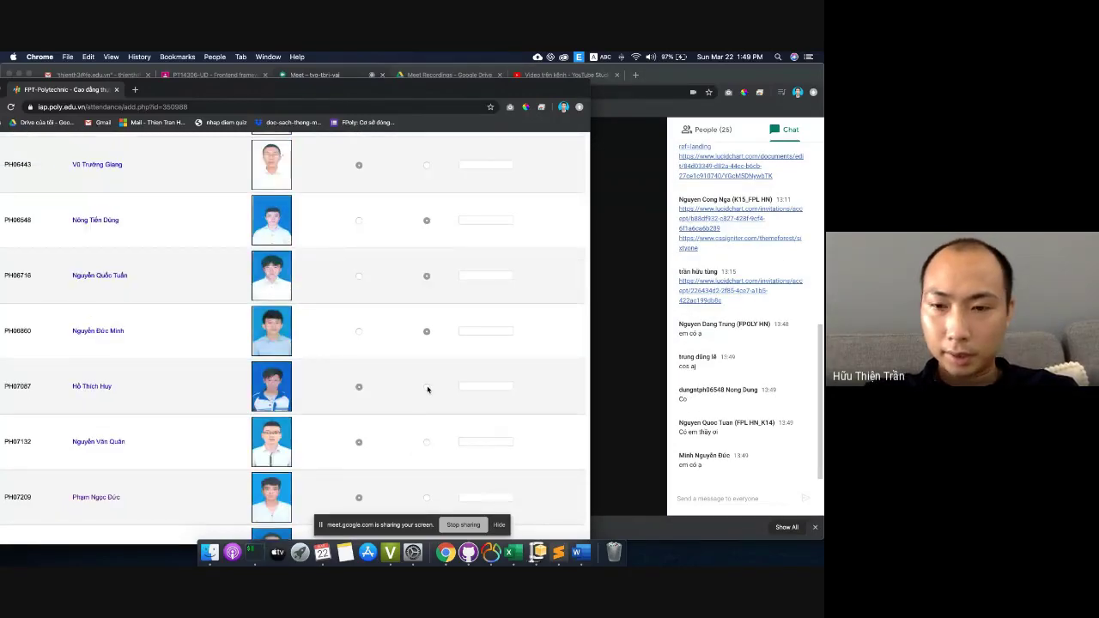
{"action": "scroll", "coordinate": [428, 389], "scroll_direction": "down", "scroll_amount": 3}
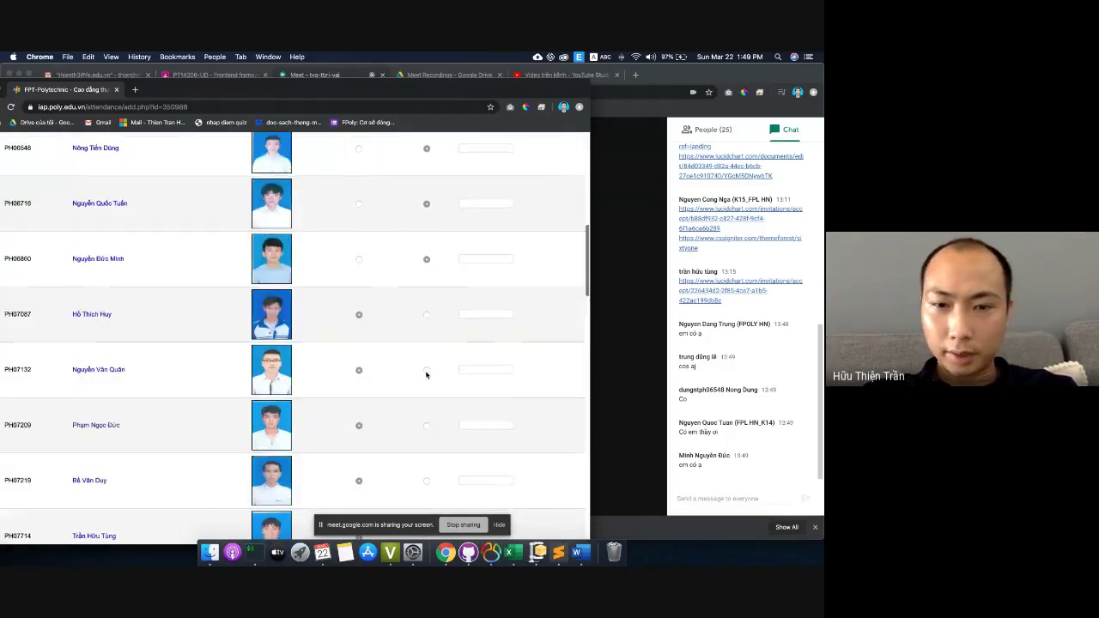
{"action": "scroll", "coordinate": [426, 373], "scroll_direction": "down", "scroll_amount": 3}
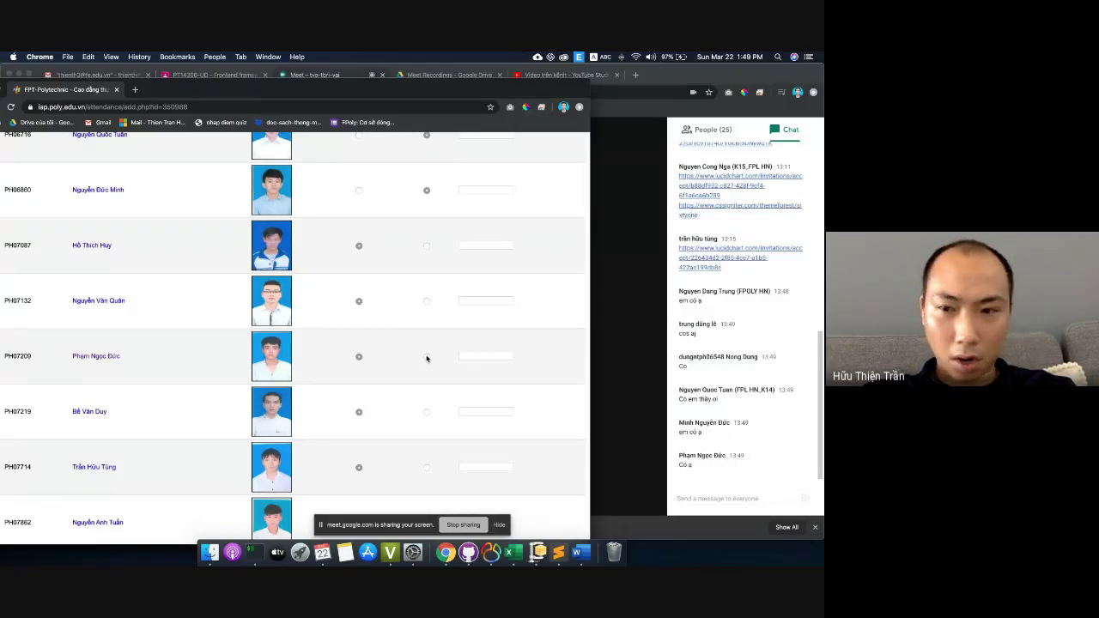
{"action": "scroll", "coordinate": [427, 358], "scroll_direction": "down", "scroll_amount": 1}
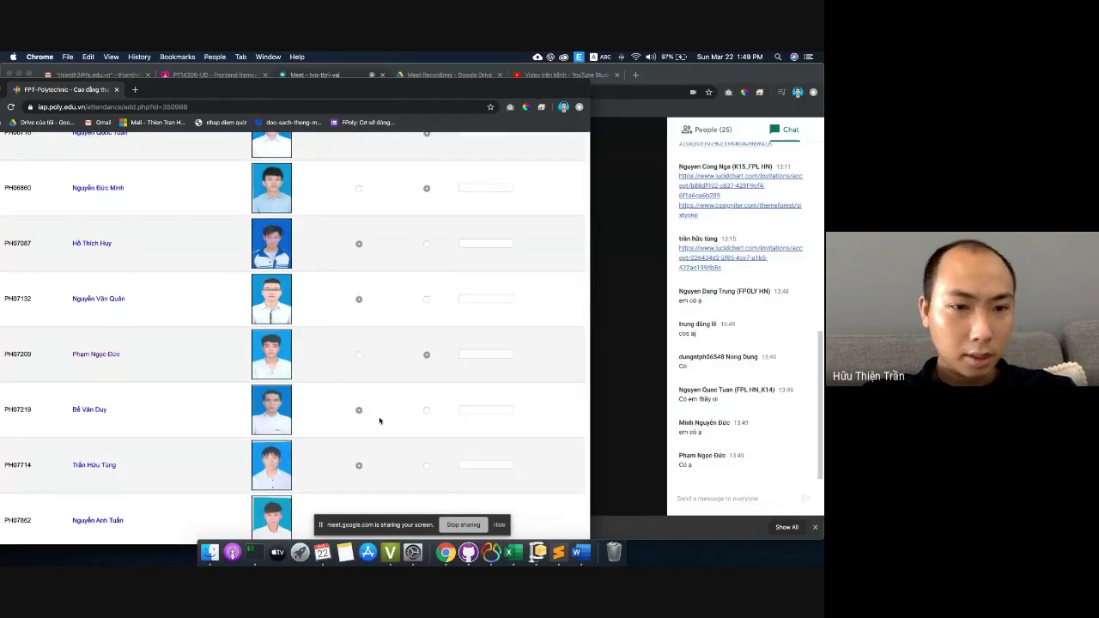
{"action": "scroll", "coordinate": [388, 411], "scroll_direction": "down", "scroll_amount": 3}
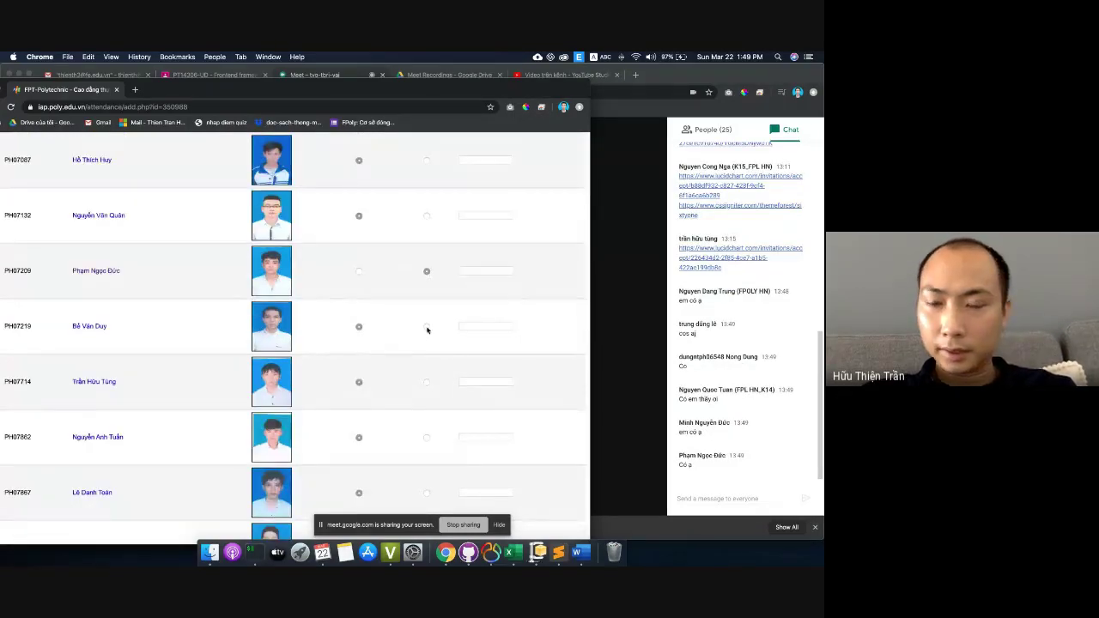
{"action": "scroll", "coordinate": [427, 330], "scroll_direction": "down", "scroll_amount": 4}
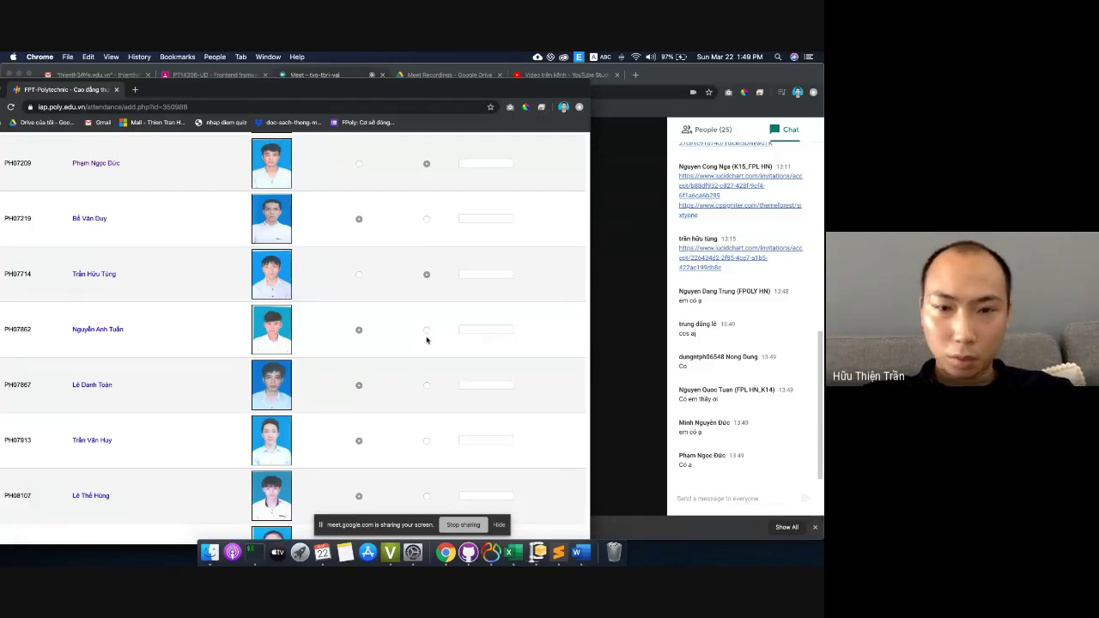
- Mark the sixteenth and eighteenth students in the attendance list as present, leaving the fifteenth and seventeenth absent
{"action": "scroll", "coordinate": [427, 340], "scroll_direction": "down", "scroll_amount": 2}
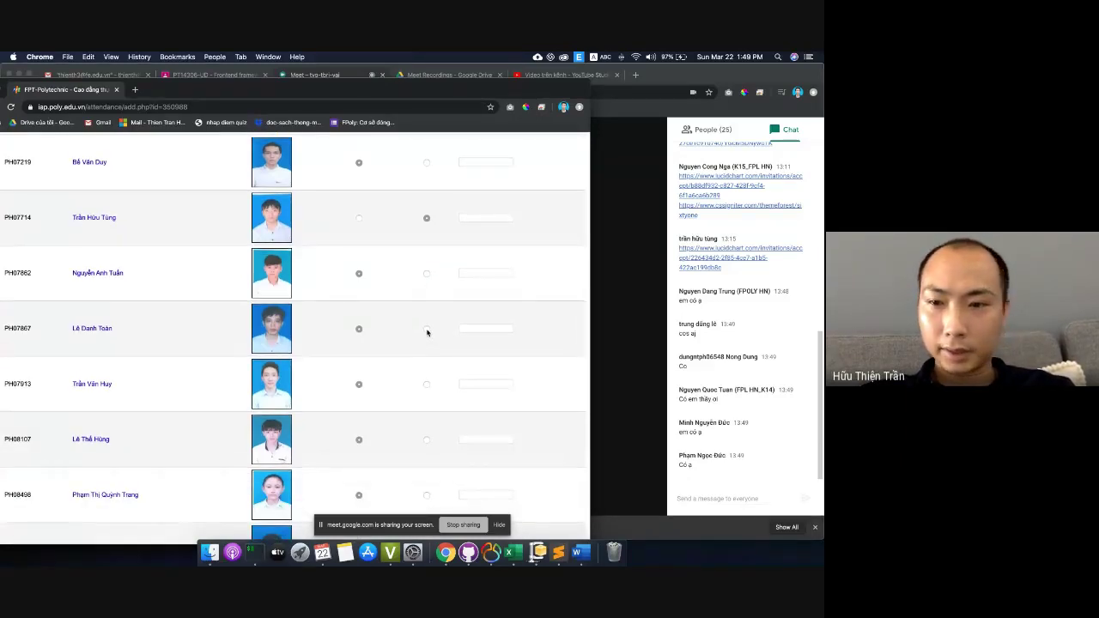
{"action": "scroll", "coordinate": [427, 354], "scroll_direction": "down", "scroll_amount": 1}
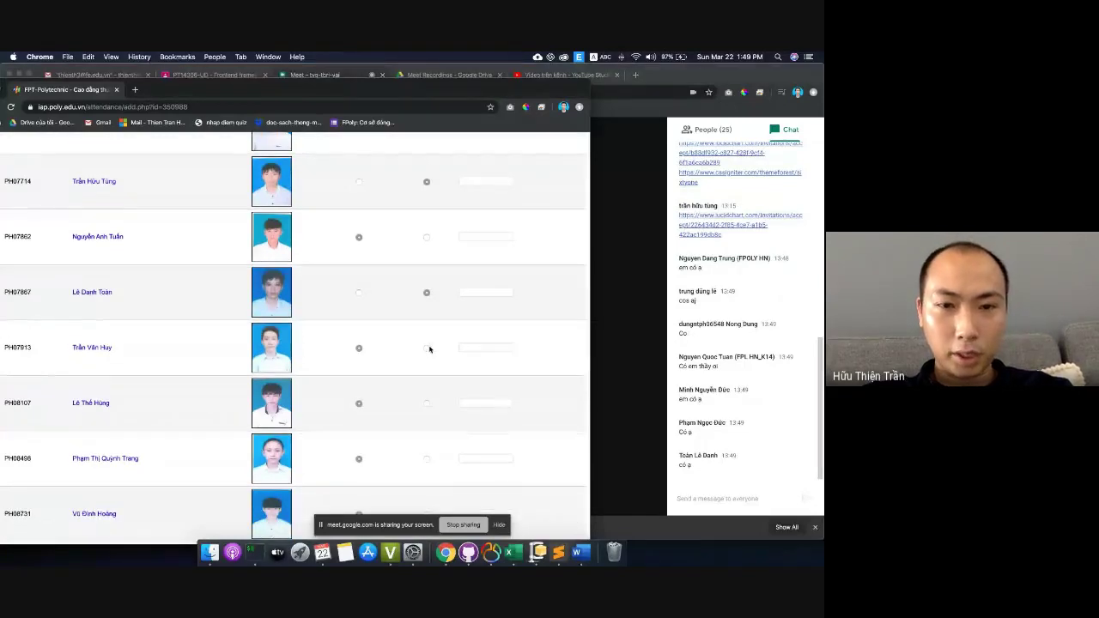
{"action": "scroll", "coordinate": [424, 356], "scroll_direction": "down", "scroll_amount": 1}
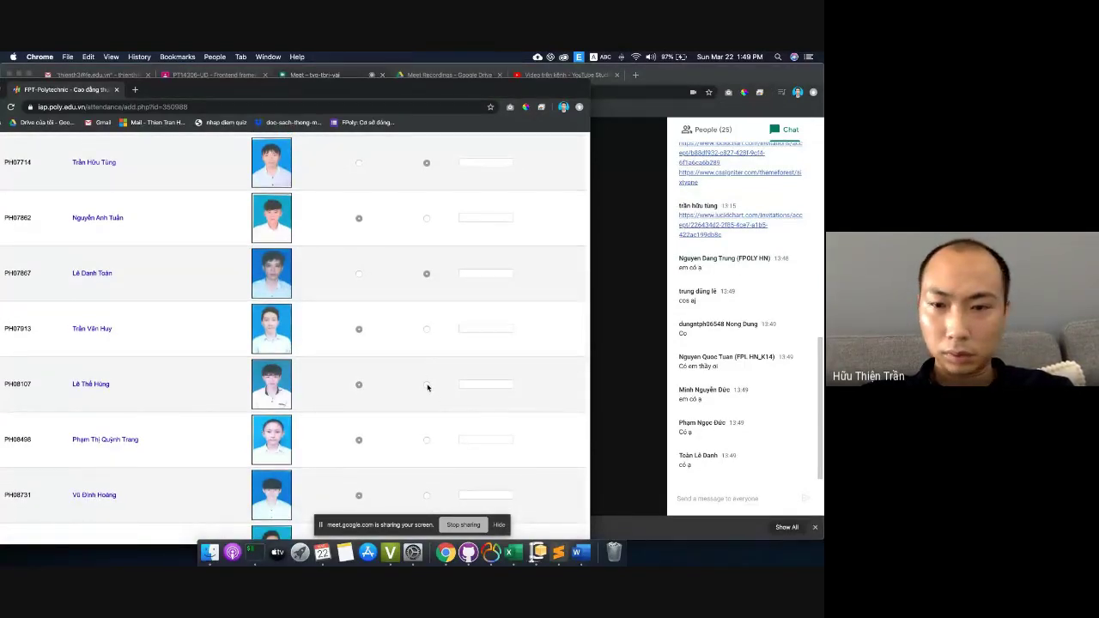
{"action": "scroll", "coordinate": [420, 399], "scroll_direction": "down", "scroll_amount": 2}
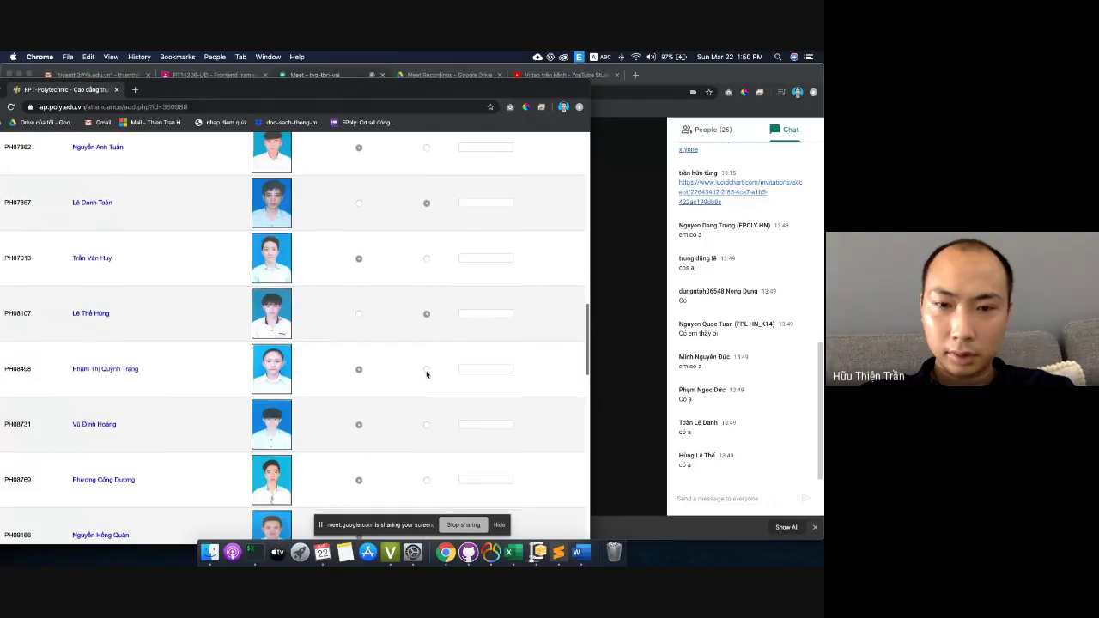
- Check the Google Meet chat window, return to the attendance list, and mark the nineteenth student as present
{"action": "scroll", "coordinate": [426, 375], "scroll_direction": "down", "scroll_amount": 1}
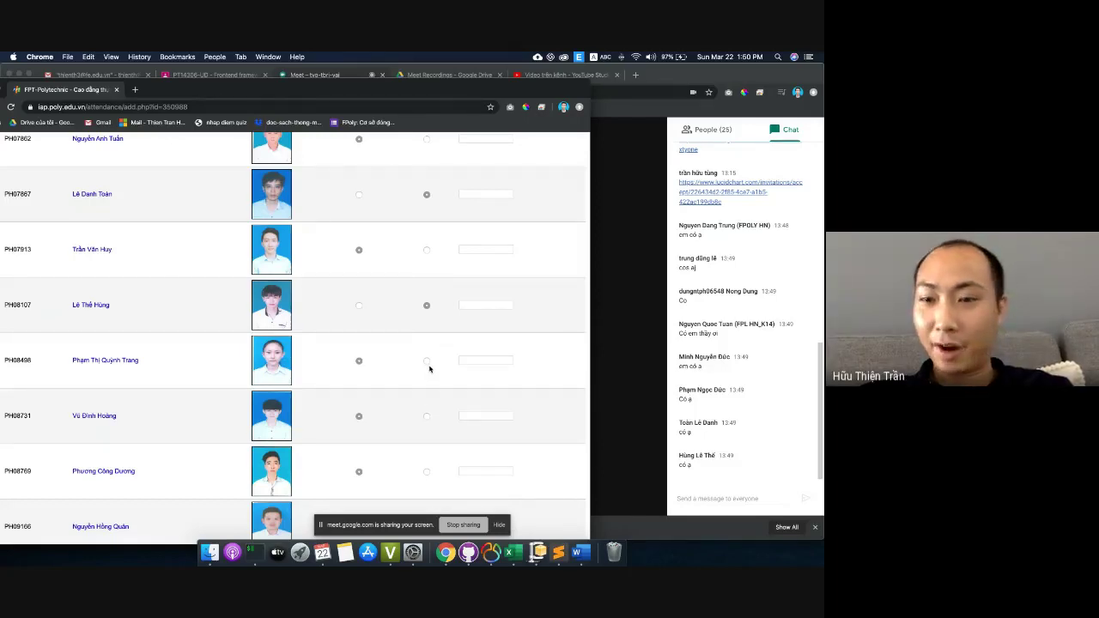
{"action": "scroll", "coordinate": [419, 366], "scroll_direction": "down", "scroll_amount": 1}
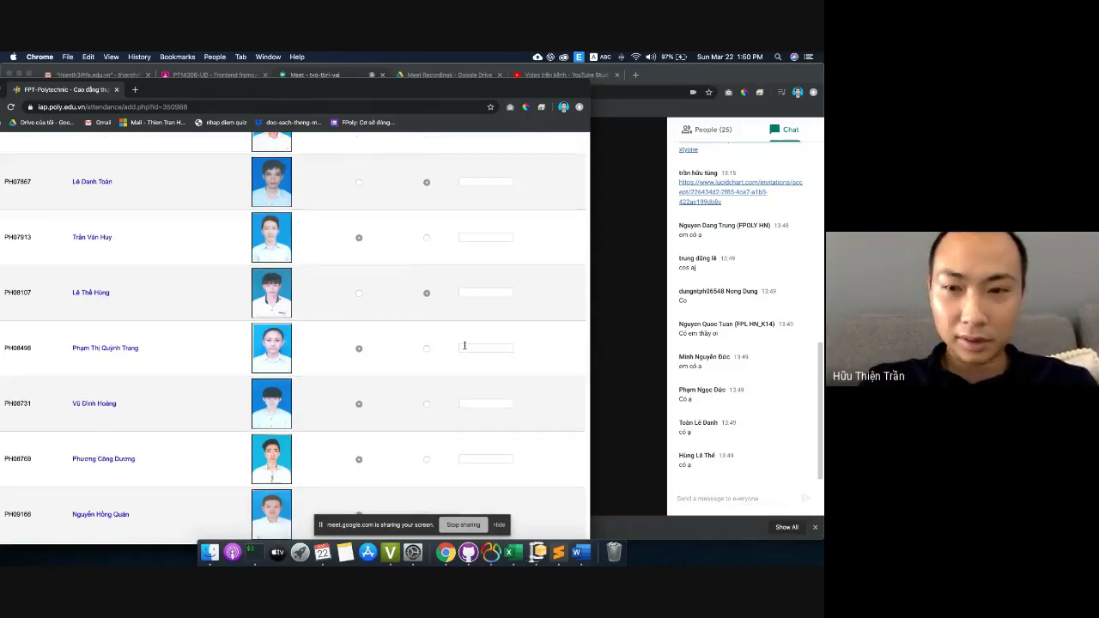
{"action": "left_click", "coordinate": [597, 292]}
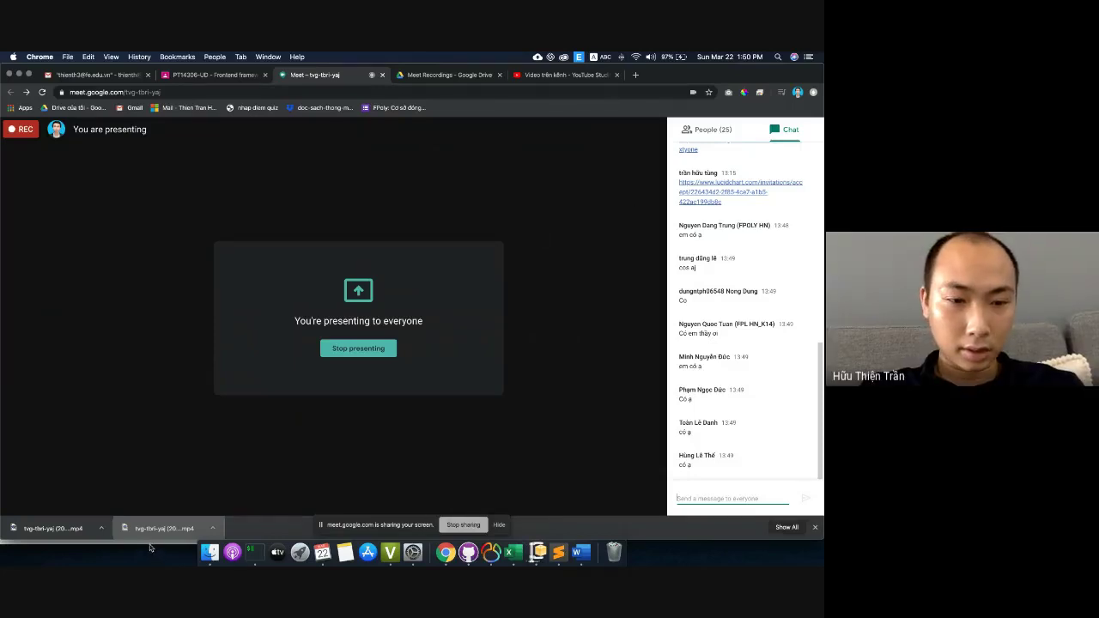
{"action": "key", "text": "super+grave"}
{"action": "scroll", "coordinate": [407, 385], "scroll_direction": "down", "scroll_amount": 1}
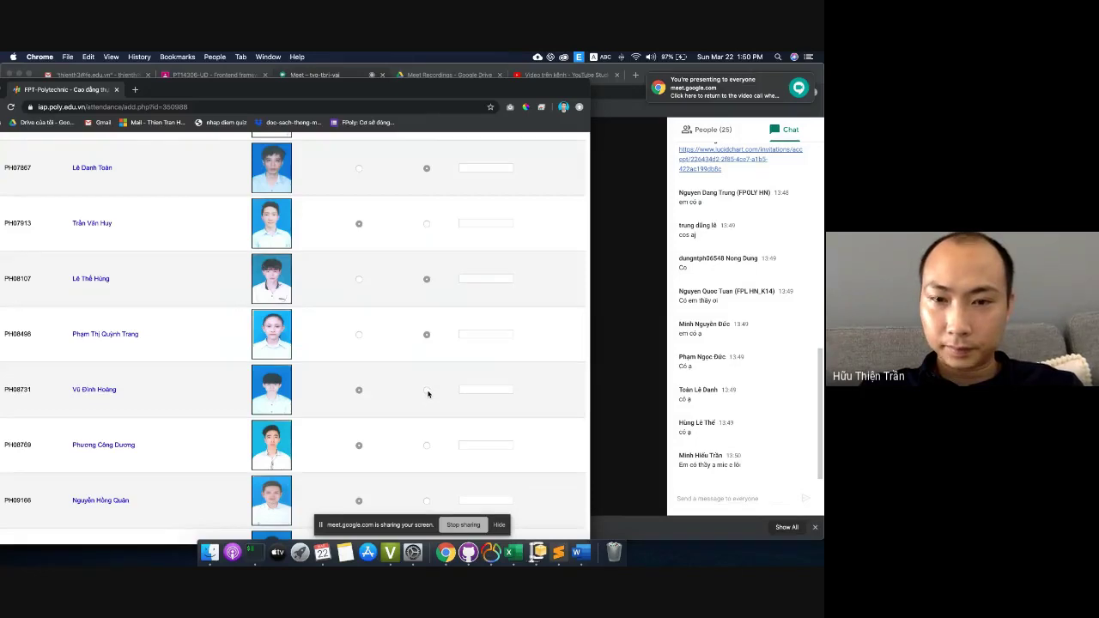
- Go back to the third student in the attendance list, who replied late in the chat, and mark that student as present
{"action": "scroll", "coordinate": [429, 394], "scroll_direction": "down", "scroll_amount": 4}
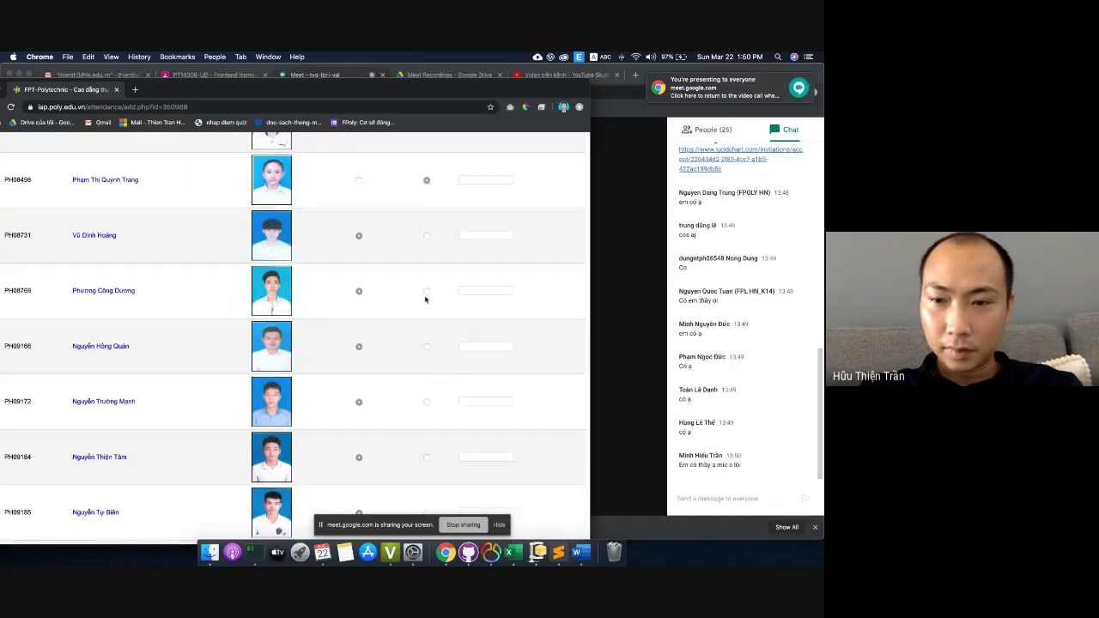
{"action": "scroll", "coordinate": [421, 295], "scroll_direction": "up", "scroll_amount": 15}
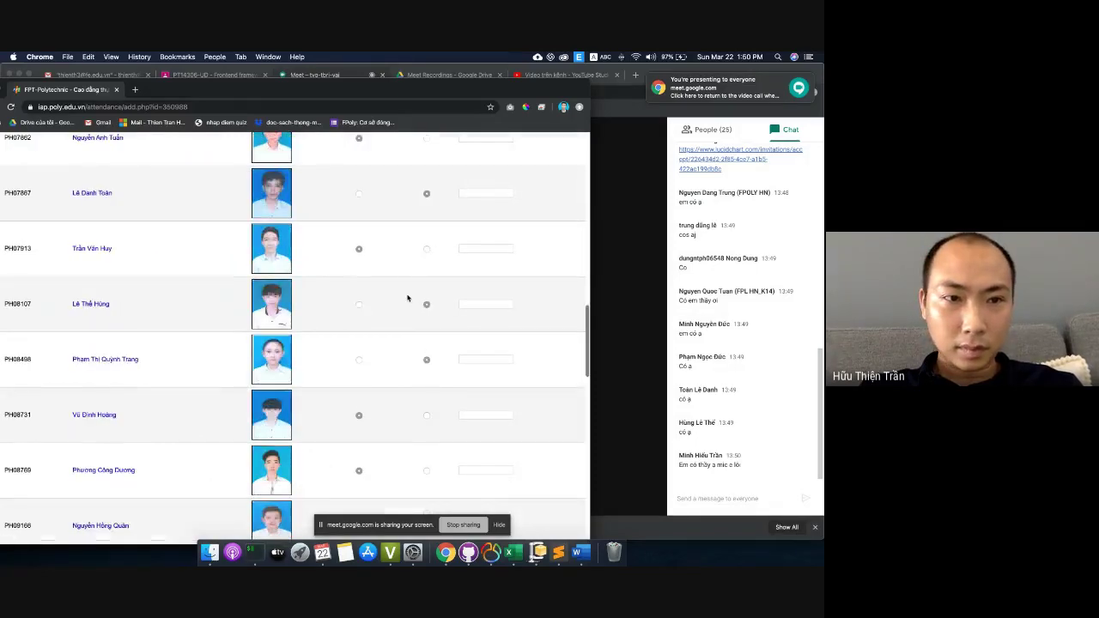
{"action": "scroll", "coordinate": [408, 298], "scroll_direction": "up", "scroll_amount": 5}
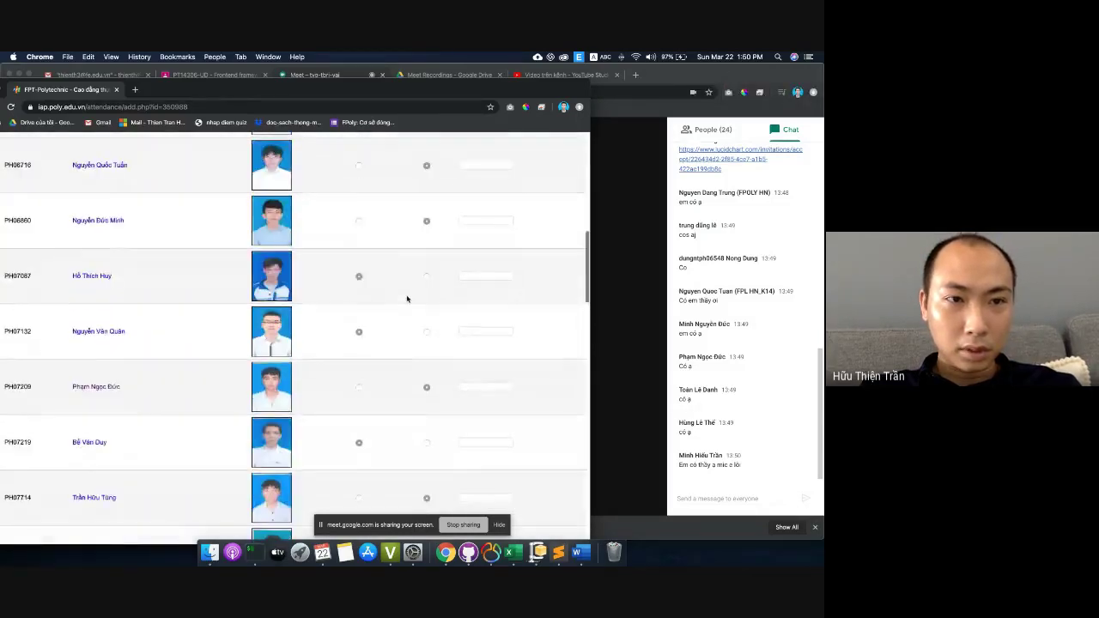
{"action": "scroll", "coordinate": [407, 298], "scroll_direction": "up", "scroll_amount": 3}
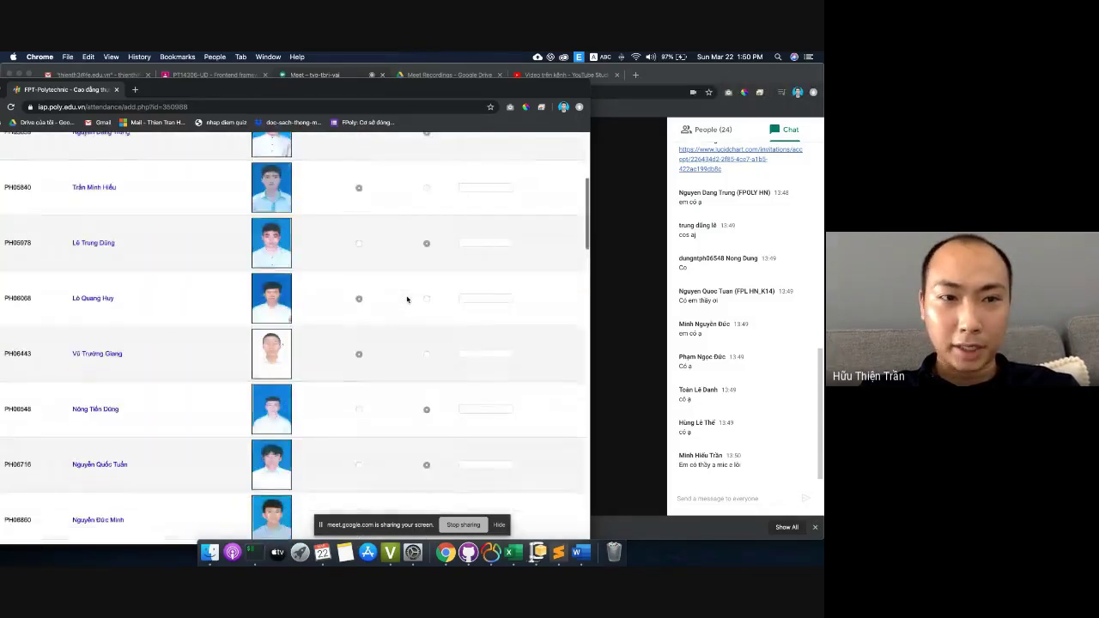
{"action": "left_click", "coordinate": [426, 216]}
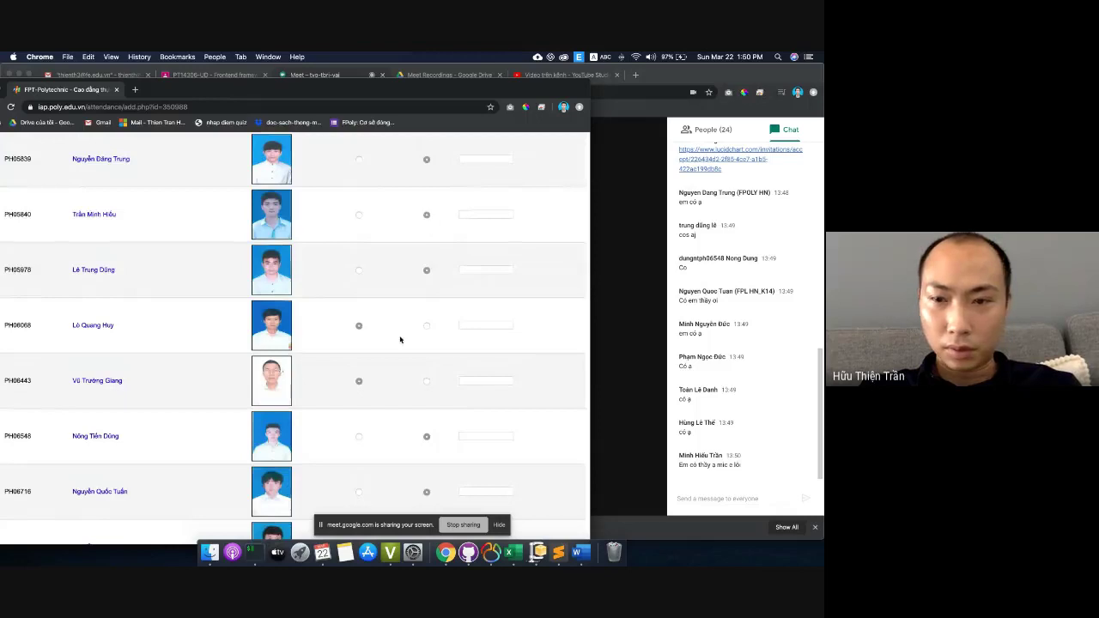
- Mark the twenty-second student in the attendance list as present, leaving the twentieth and twenty-first absent
{"action": "scroll", "coordinate": [401, 341], "scroll_direction": "down", "scroll_amount": 10}
{"action": "scroll", "coordinate": [400, 339], "scroll_direction": "down", "scroll_amount": 6}
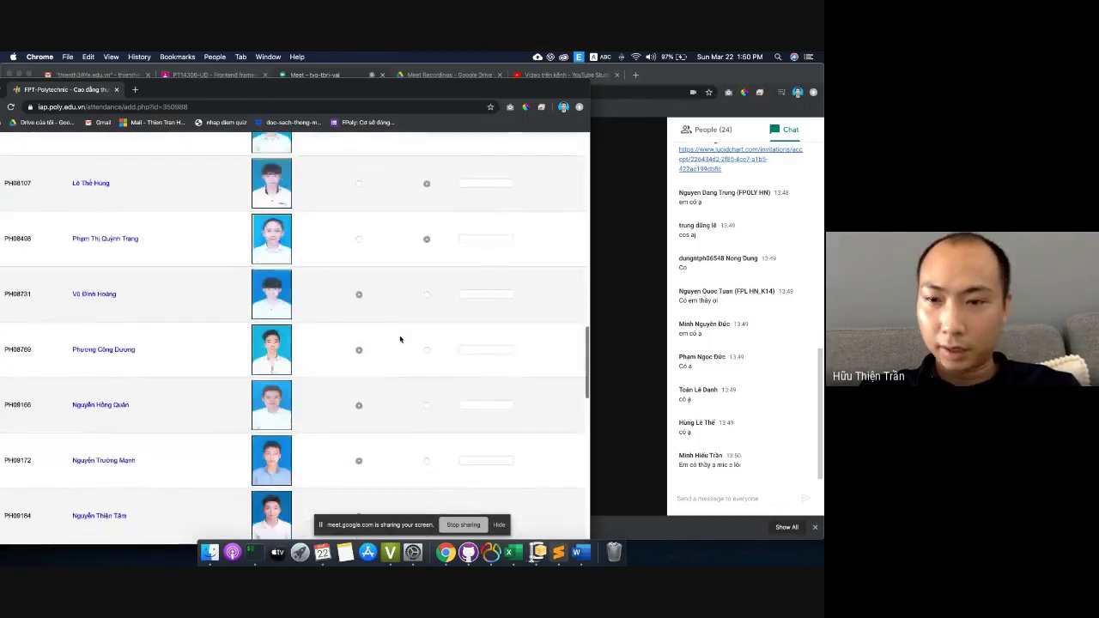
{"action": "scroll", "coordinate": [400, 339], "scroll_direction": "up", "scroll_amount": 4}
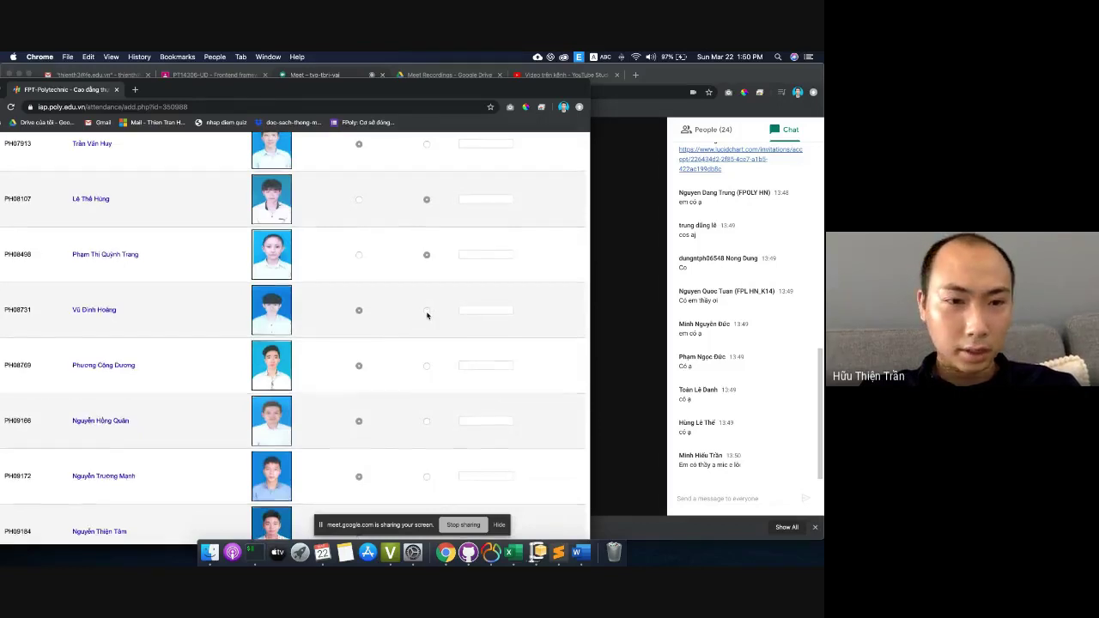
{"action": "scroll", "coordinate": [427, 315], "scroll_direction": "down", "scroll_amount": 2}
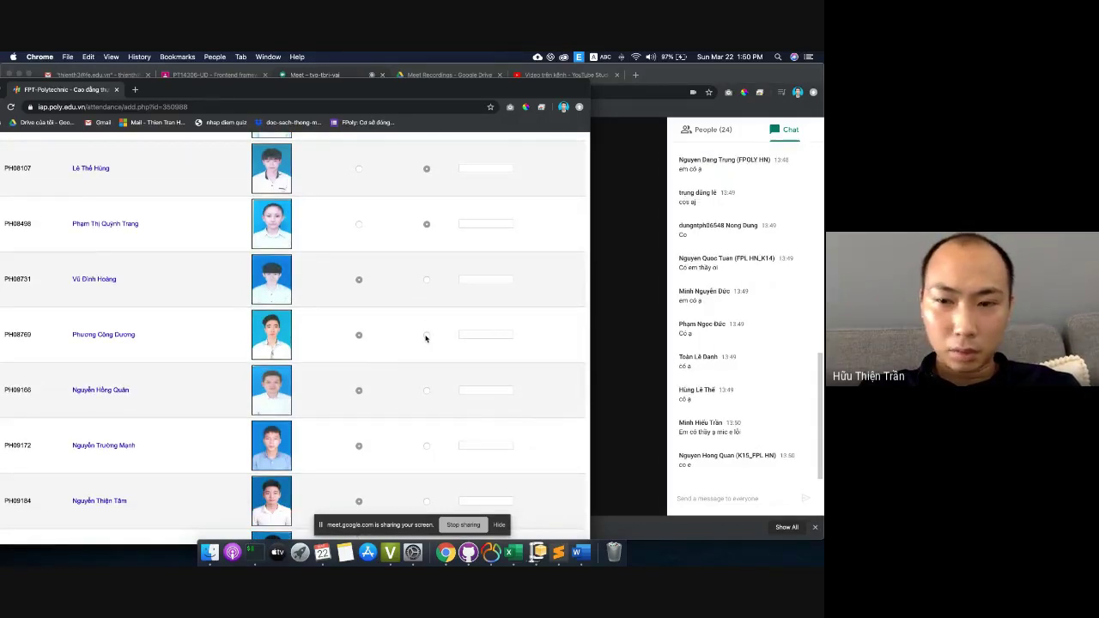
{"action": "left_click", "coordinate": [427, 390]}
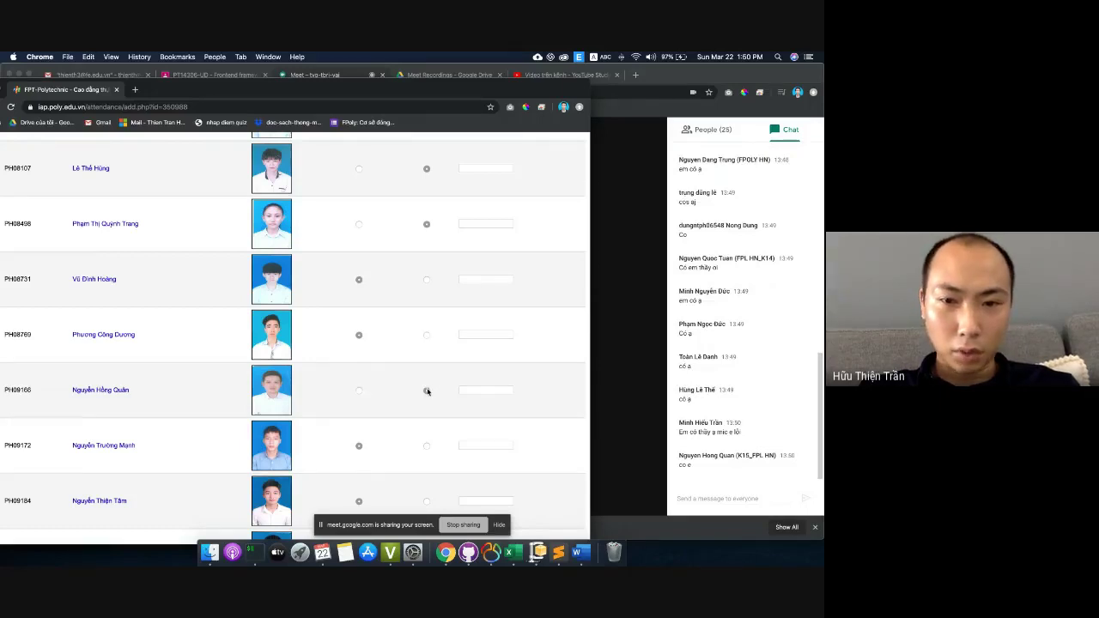
- Mark the twenty-third, twenty-fourth and twenty-sixth students in the attendance list as present
{"action": "scroll", "coordinate": [403, 376], "scroll_direction": "down", "scroll_amount": 3}
{"action": "left_click", "coordinate": [427, 374]}
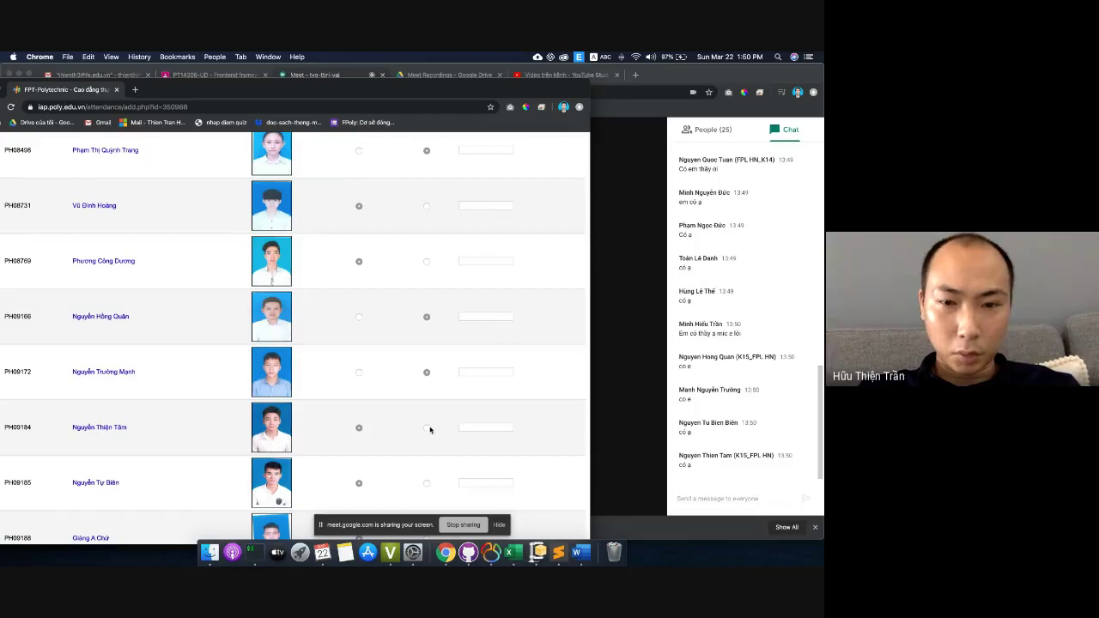
{"action": "scroll", "coordinate": [425, 430], "scroll_direction": "down", "scroll_amount": 2}
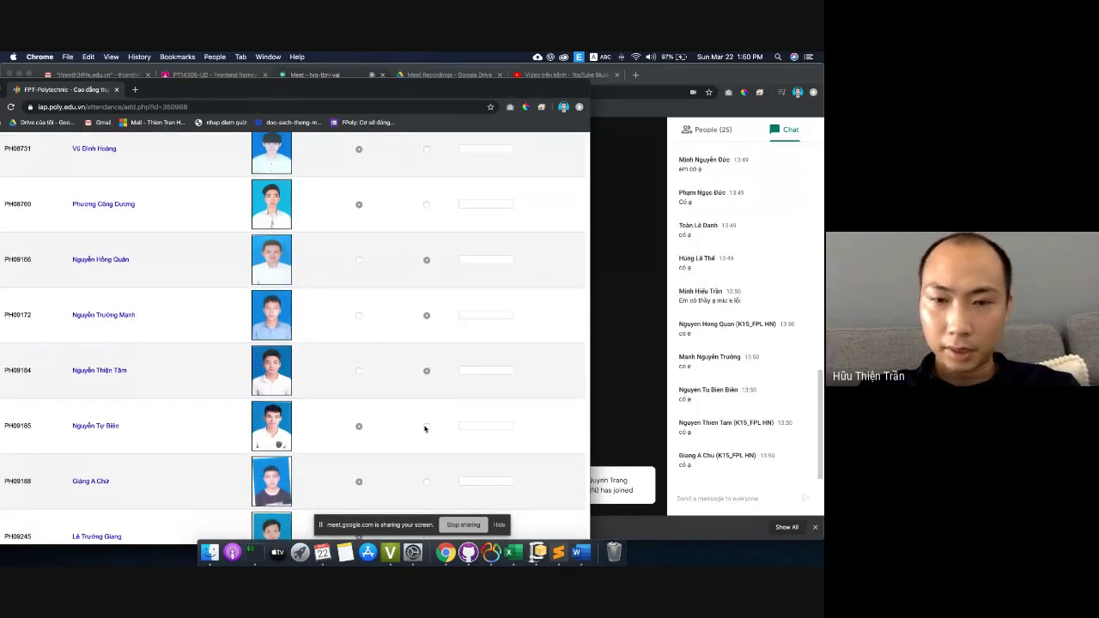
{"action": "scroll", "coordinate": [422, 426], "scroll_direction": "down", "scroll_amount": 2}
{"action": "scroll", "coordinate": [422, 404], "scroll_direction": "down", "scroll_amount": 2}
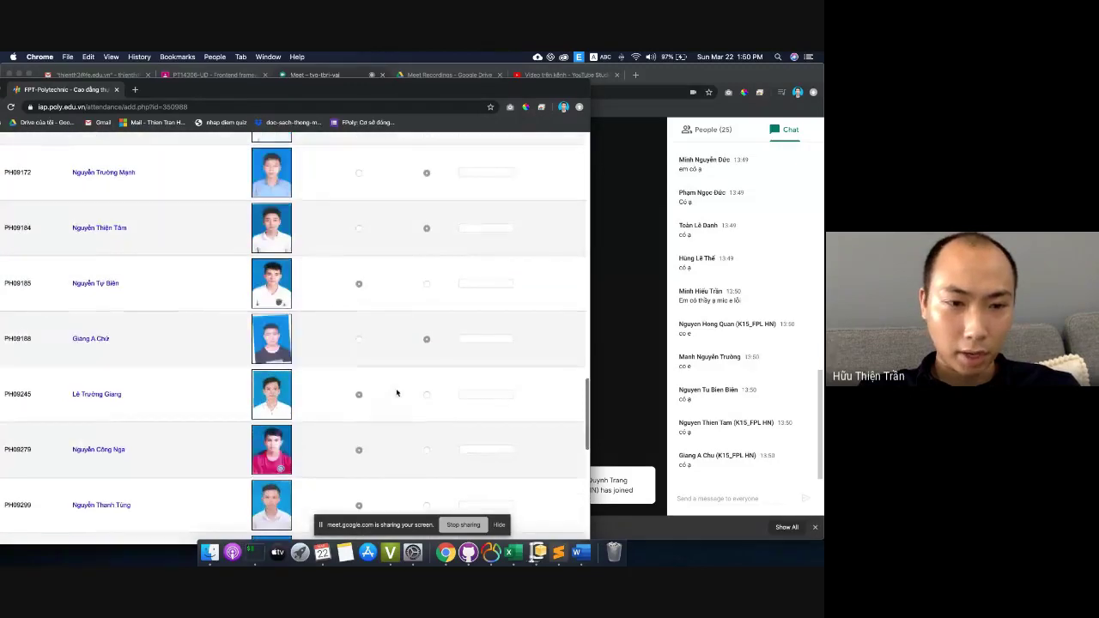
- Mark the twenty-seventh and twenty-eighth students as present, along with the twenty-fifth, who was skipped earlier
{"action": "scroll", "coordinate": [403, 385], "scroll_direction": "down", "scroll_amount": 2}
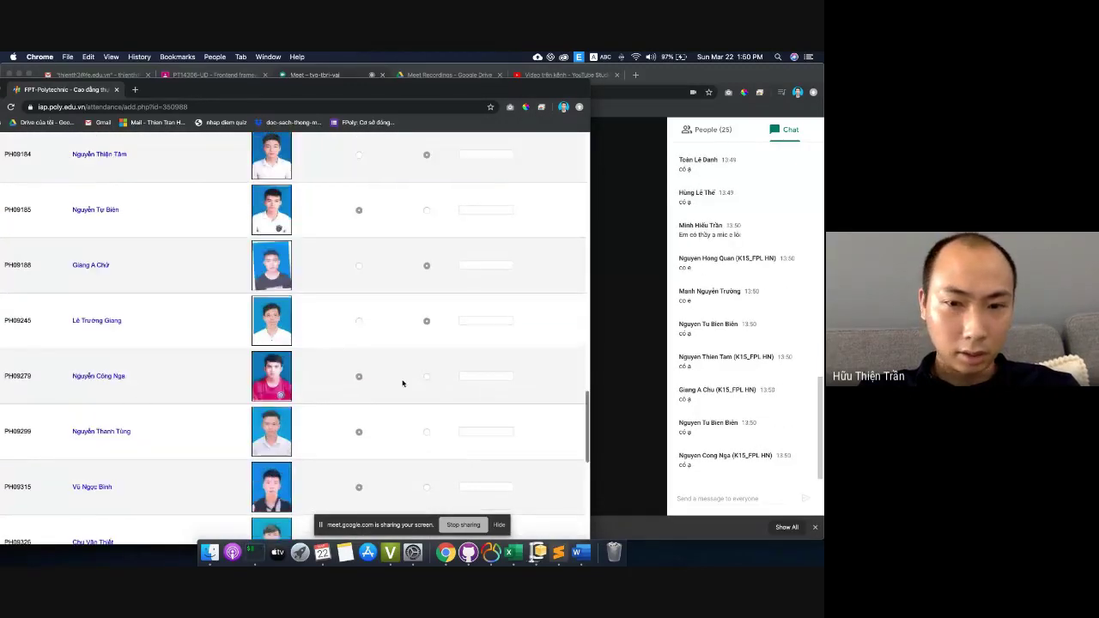
{"action": "left_click", "coordinate": [427, 376]}
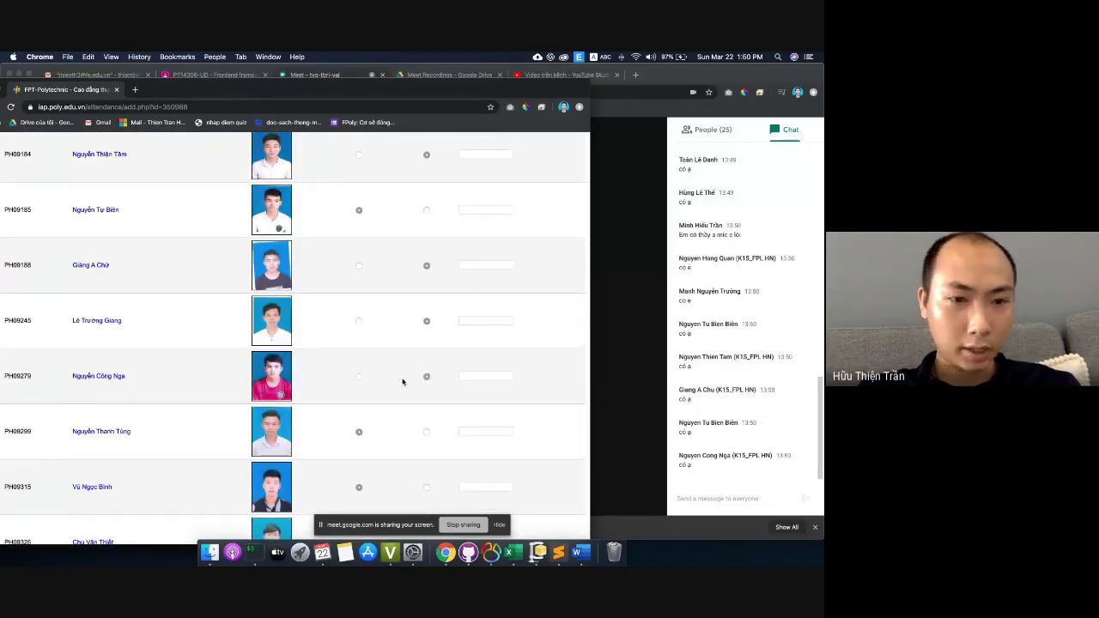
{"action": "scroll", "coordinate": [427, 378], "scroll_direction": "down", "scroll_amount": 2}
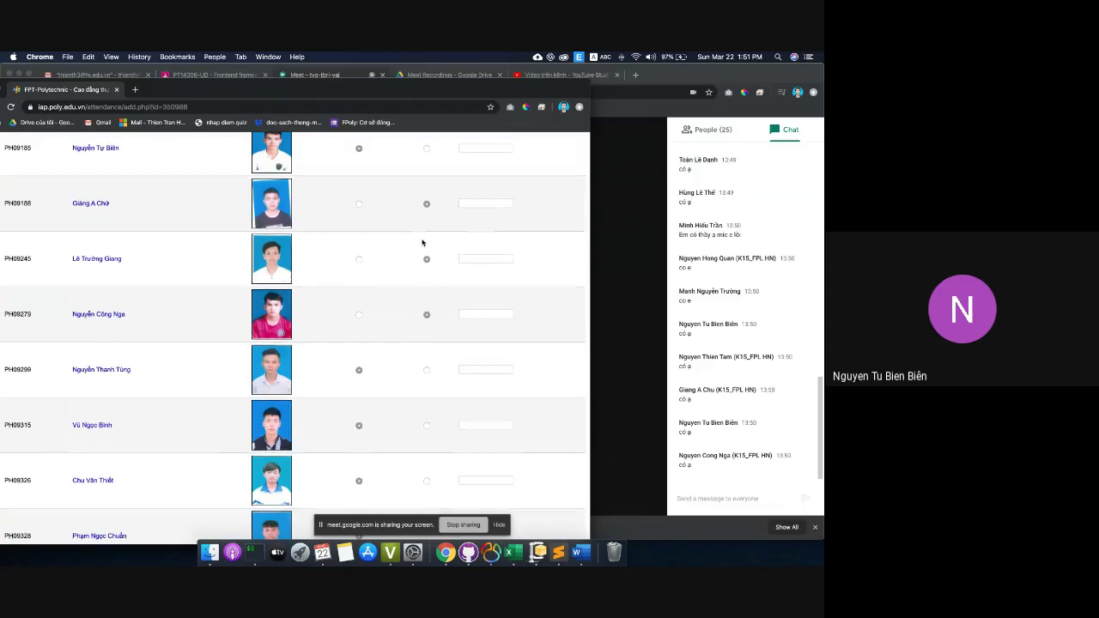
{"action": "scroll", "coordinate": [422, 240], "scroll_direction": "up", "scroll_amount": 1}
{"action": "left_click", "coordinate": [427, 155]}
{"action": "scroll", "coordinate": [416, 374], "scroll_direction": "down", "scroll_amount": 1}
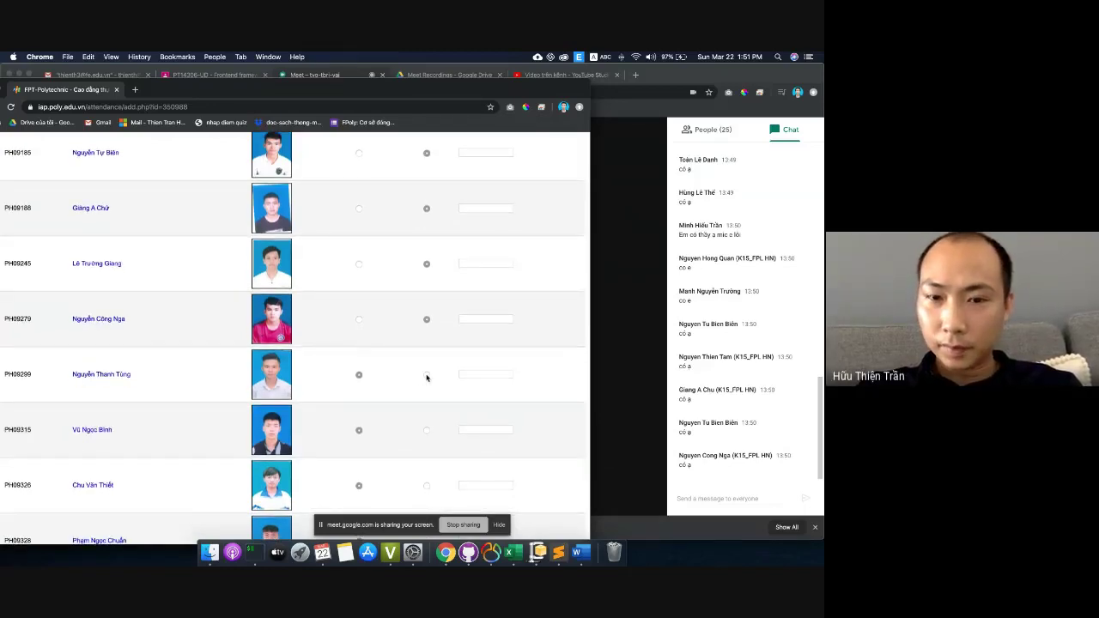
- Mark the thirtieth and thirty-first students in the attendance list as present, leaving the twenty-ninth absent
{"action": "scroll", "coordinate": [426, 376], "scroll_direction": "down", "scroll_amount": 3}
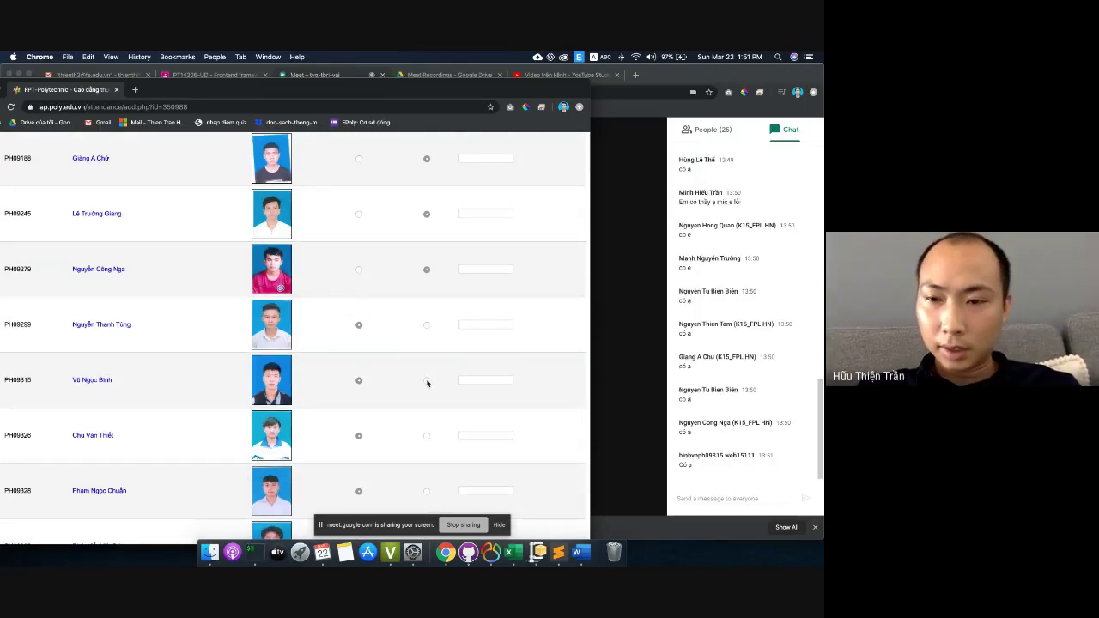
{"action": "scroll", "coordinate": [396, 383], "scroll_direction": "down", "scroll_amount": 3}
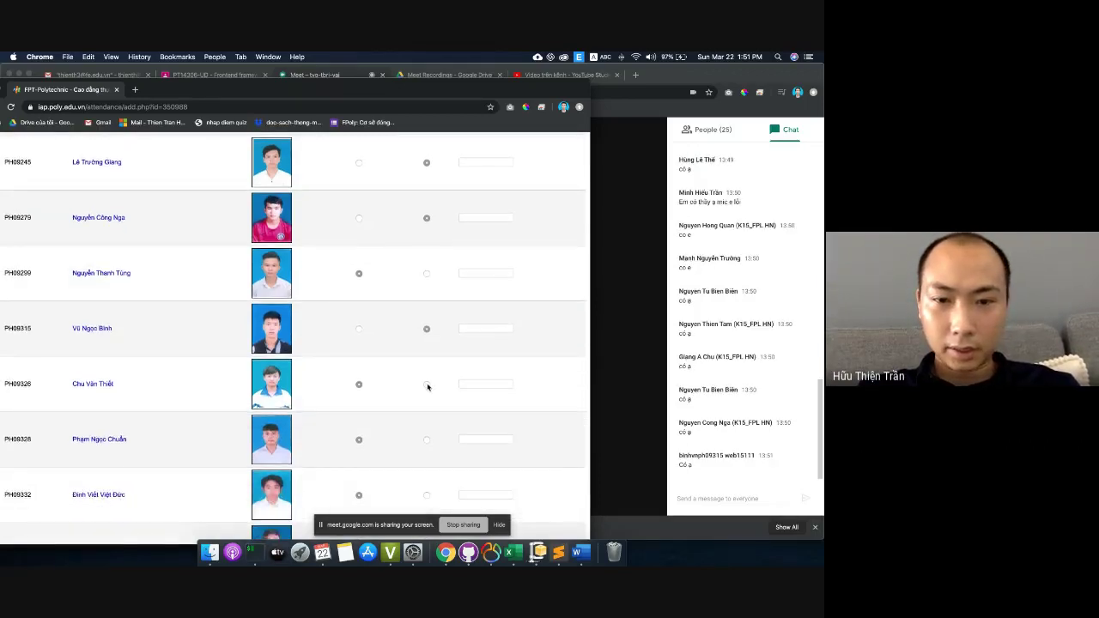
{"action": "left_click", "coordinate": [359, 384]}
{"action": "scroll", "coordinate": [413, 377], "scroll_direction": "down", "scroll_amount": 1}
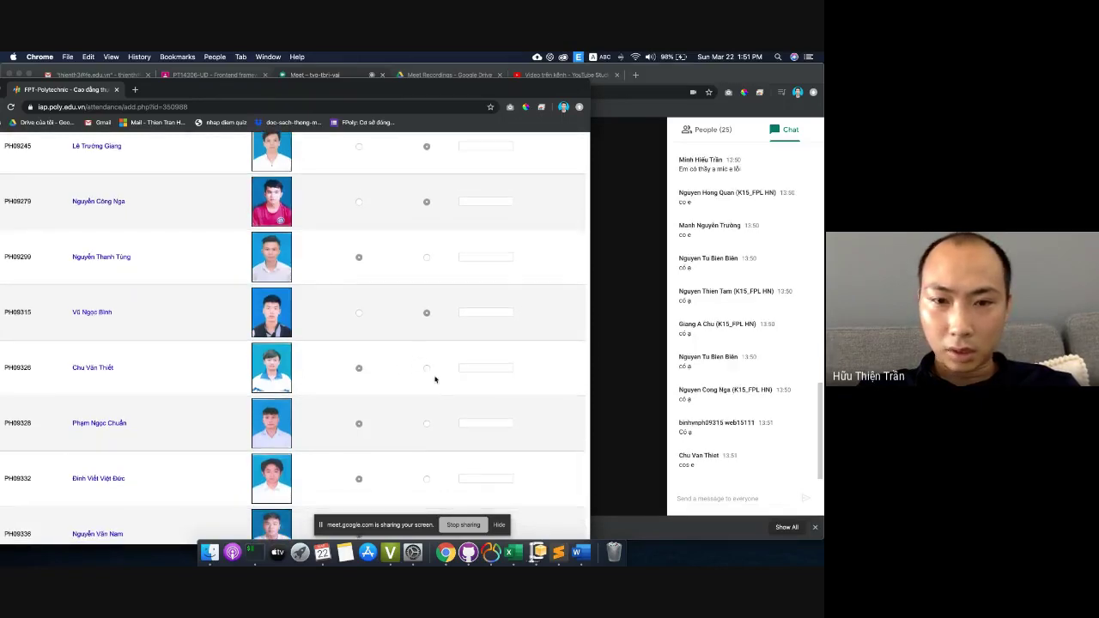
{"action": "left_click", "coordinate": [427, 369]}
{"action": "scroll", "coordinate": [412, 373], "scroll_direction": "down", "scroll_amount": 3}
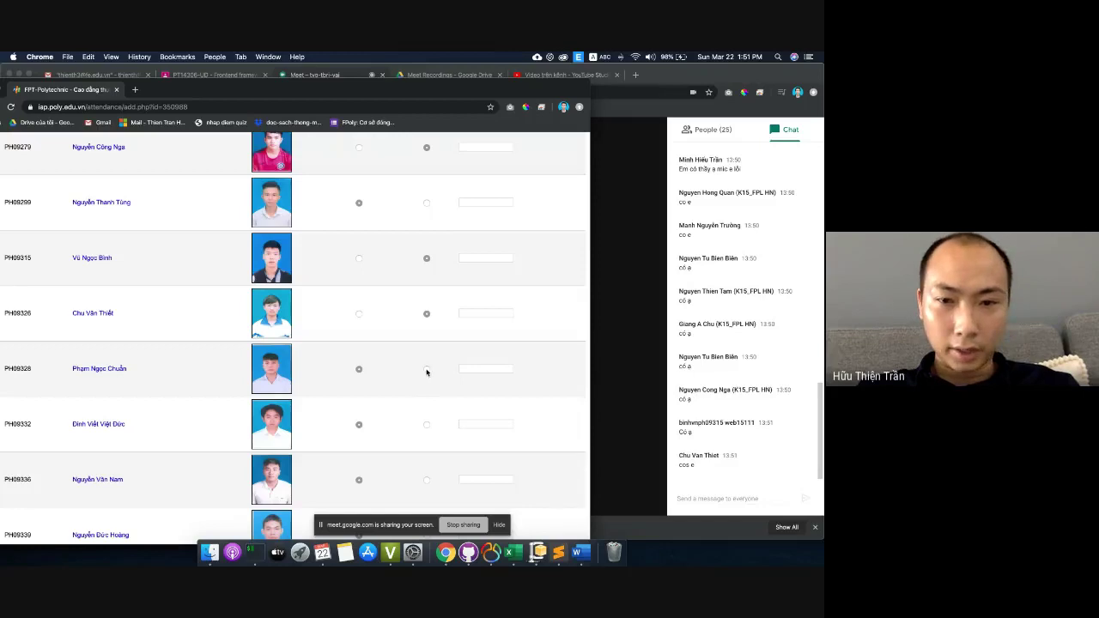
- Mark the thirty-second, thirty-third and thirty-fifth to thirty-seventh students as present, keeping the thirty-fourth absent
{"action": "left_click", "coordinate": [427, 369]}
{"action": "scroll", "coordinate": [428, 369], "scroll_direction": "down", "scroll_amount": 3}
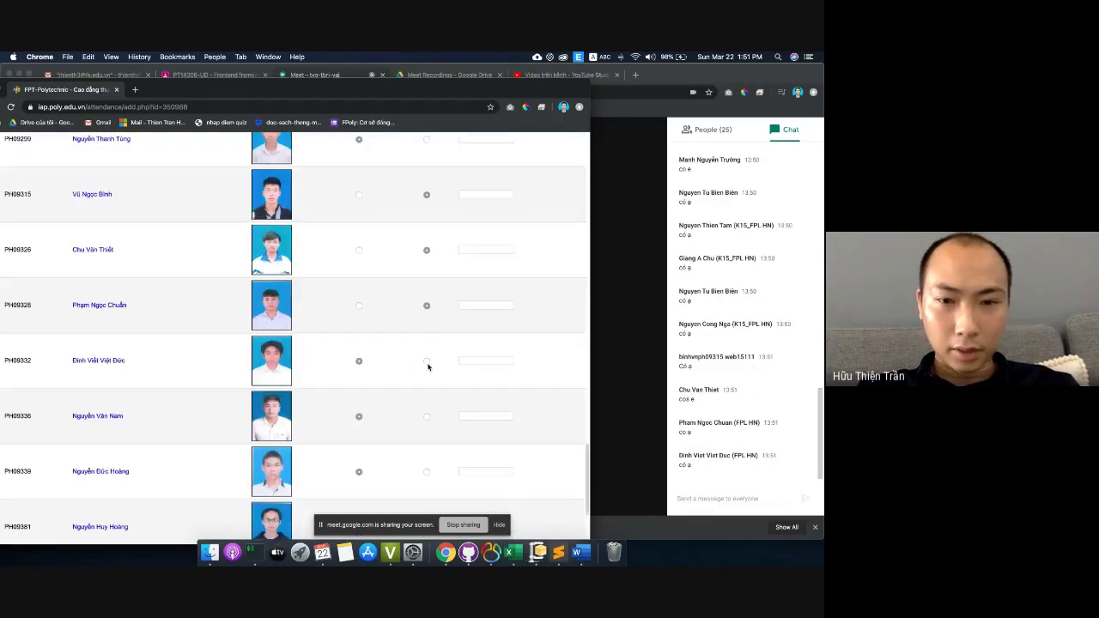
{"action": "left_click", "coordinate": [419, 370]}
{"action": "scroll", "coordinate": [419, 371], "scroll_direction": "down", "scroll_amount": 1}
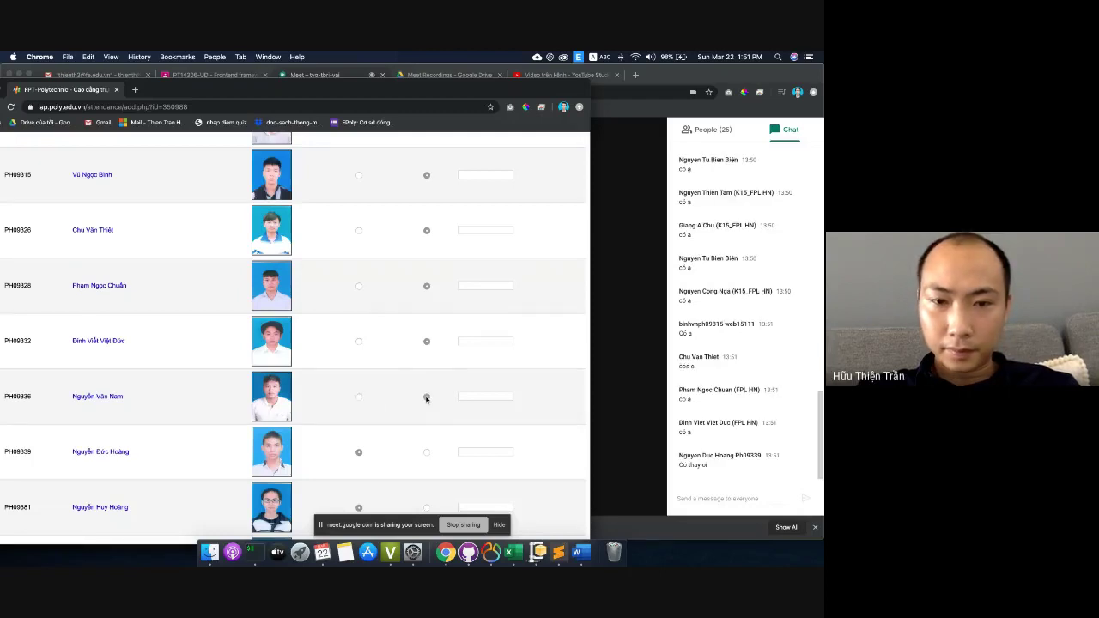
{"action": "left_click", "coordinate": [360, 398]}
{"action": "scroll", "coordinate": [419, 390], "scroll_direction": "down", "scroll_amount": 1}
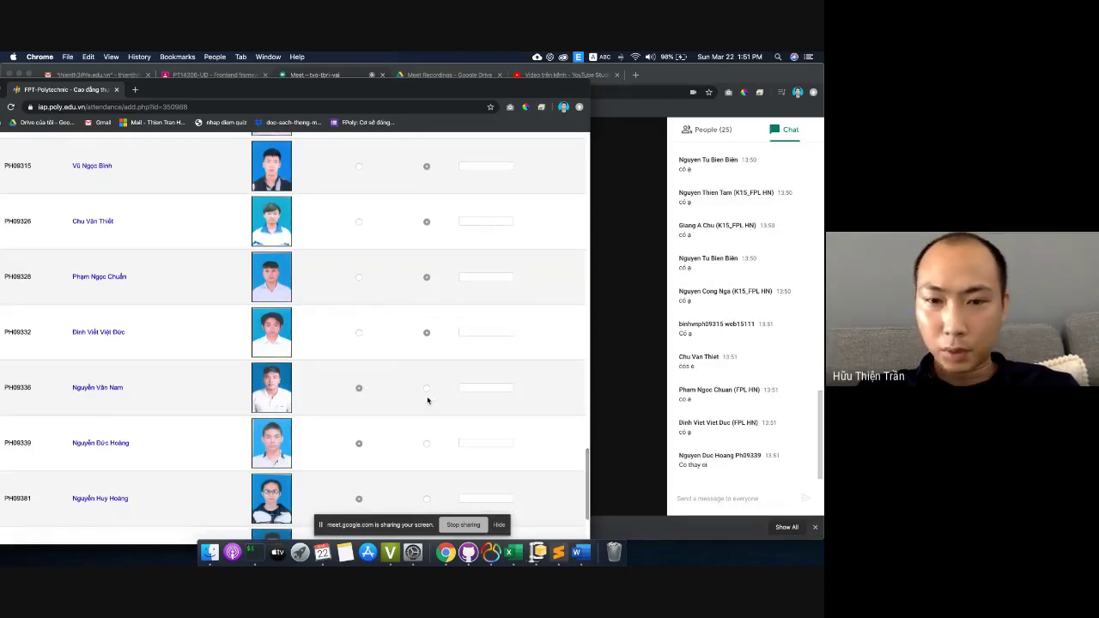
{"action": "left_click", "coordinate": [427, 443]}
{"action": "scroll", "coordinate": [403, 412], "scroll_direction": "down", "scroll_amount": 5}
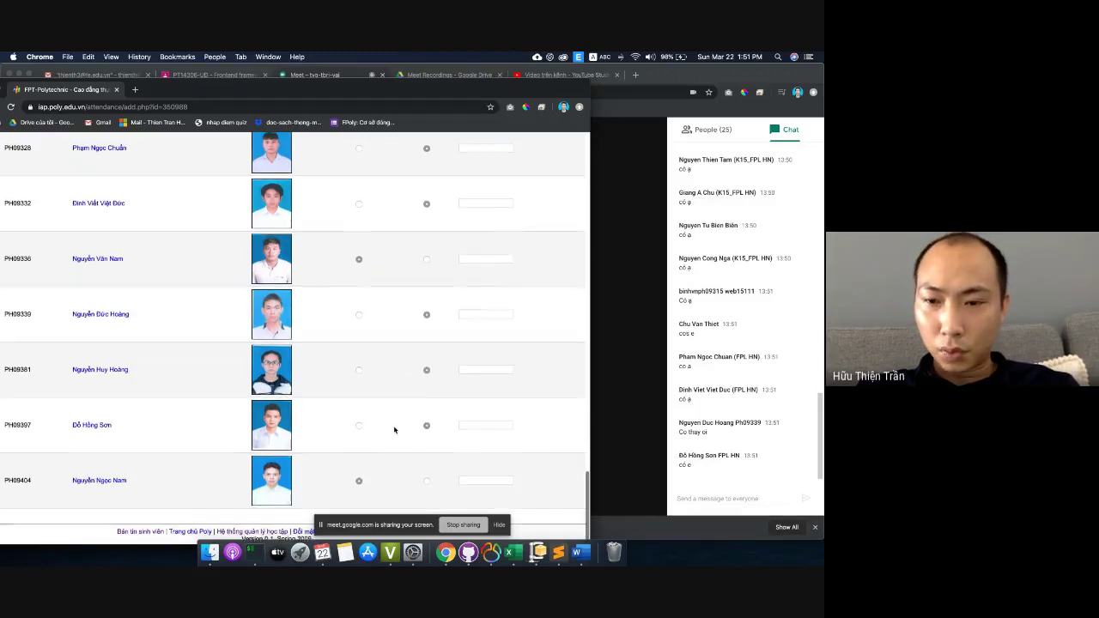
- Review the whole attendance list from the first student to the last, checking everyone still marked absent against the Meet chat
{"action": "scroll", "coordinate": [394, 430], "scroll_direction": "up", "scroll_amount": 20}
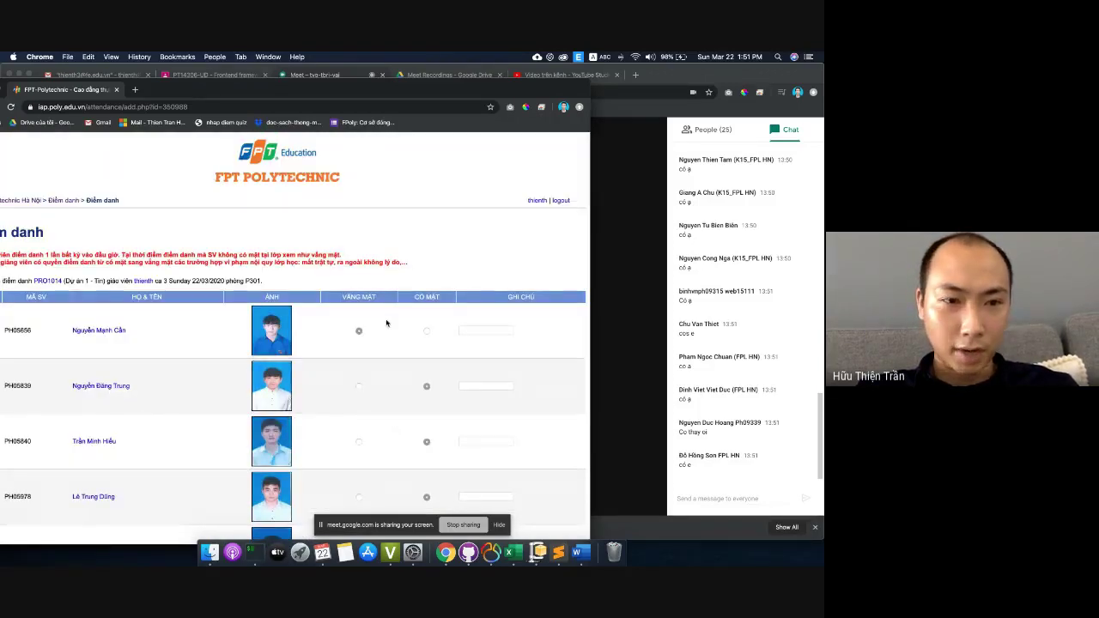
{"action": "scroll", "coordinate": [384, 326], "scroll_direction": "down", "scroll_amount": 5}
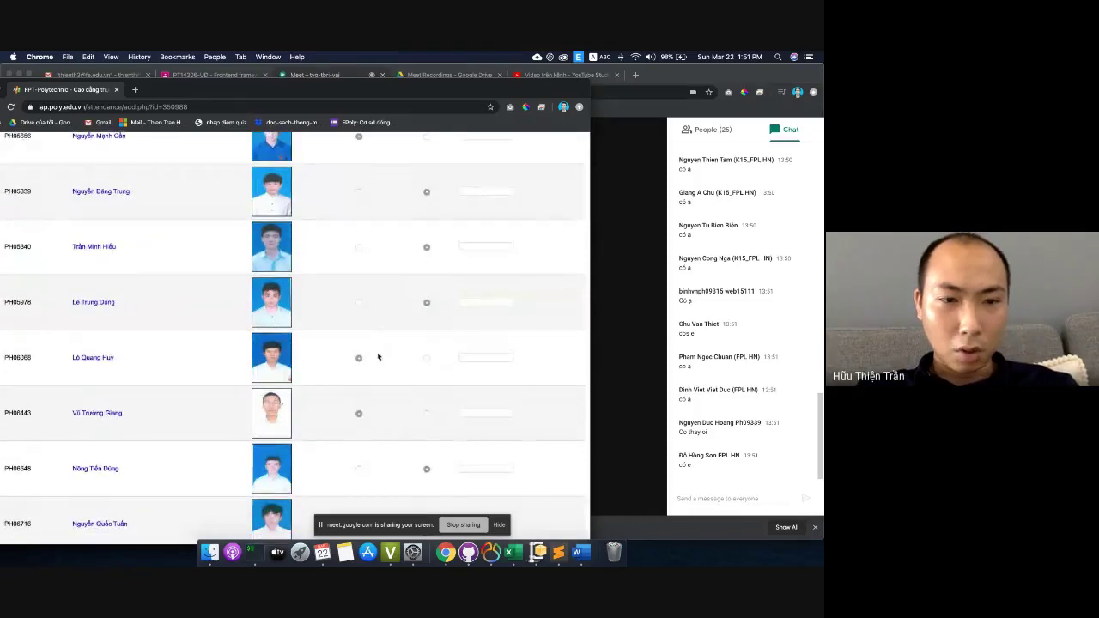
{"action": "scroll", "coordinate": [379, 356], "scroll_direction": "down", "scroll_amount": 6}
{"action": "scroll", "coordinate": [381, 391], "scroll_direction": "down", "scroll_amount": 1}
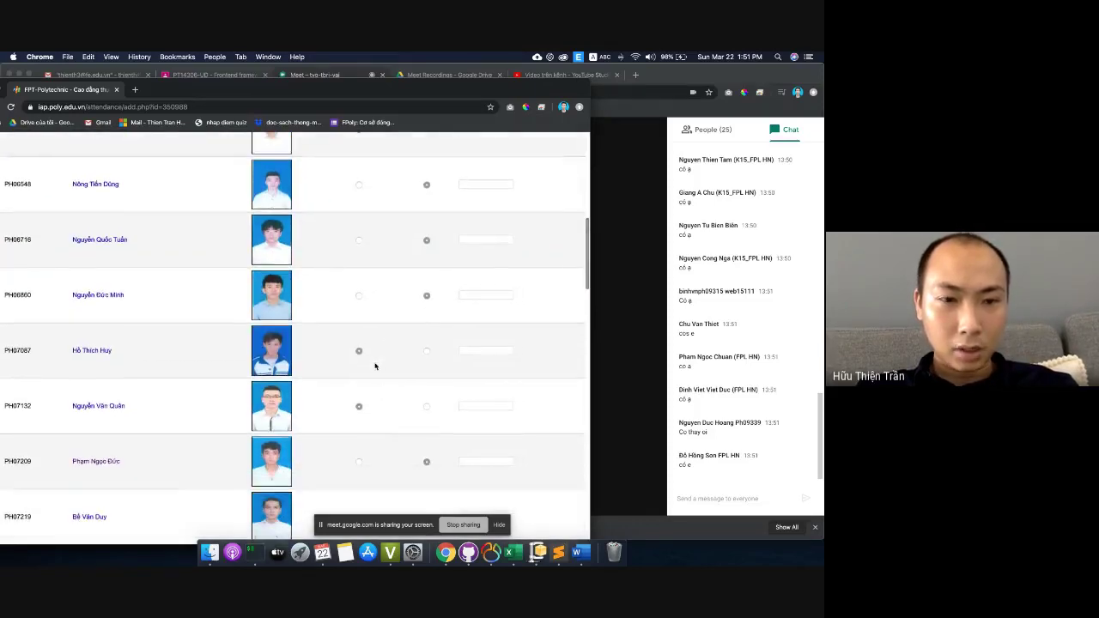
{"action": "scroll", "coordinate": [381, 386], "scroll_direction": "down", "scroll_amount": 4}
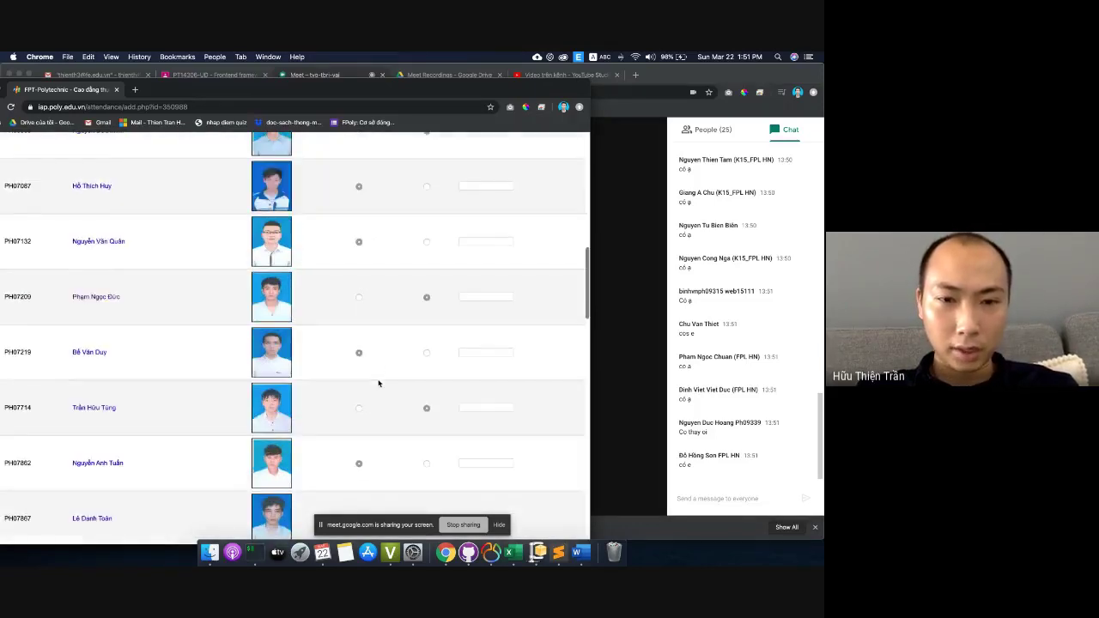
{"action": "scroll", "coordinate": [379, 364], "scroll_direction": "down", "scroll_amount": 2}
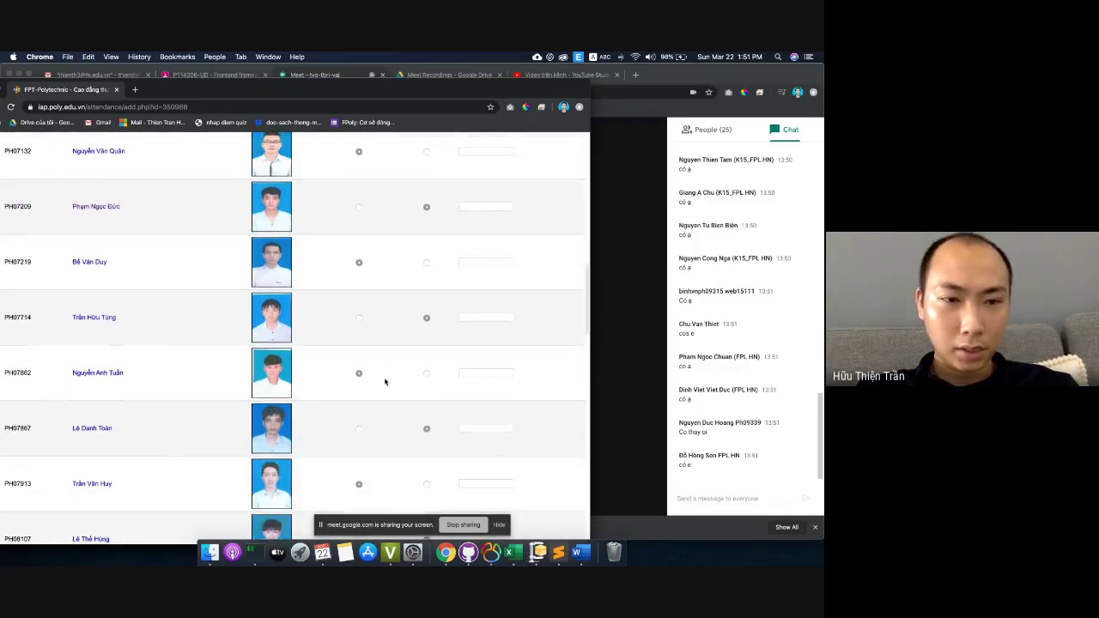
{"action": "scroll", "coordinate": [376, 370], "scroll_direction": "down", "scroll_amount": 1}
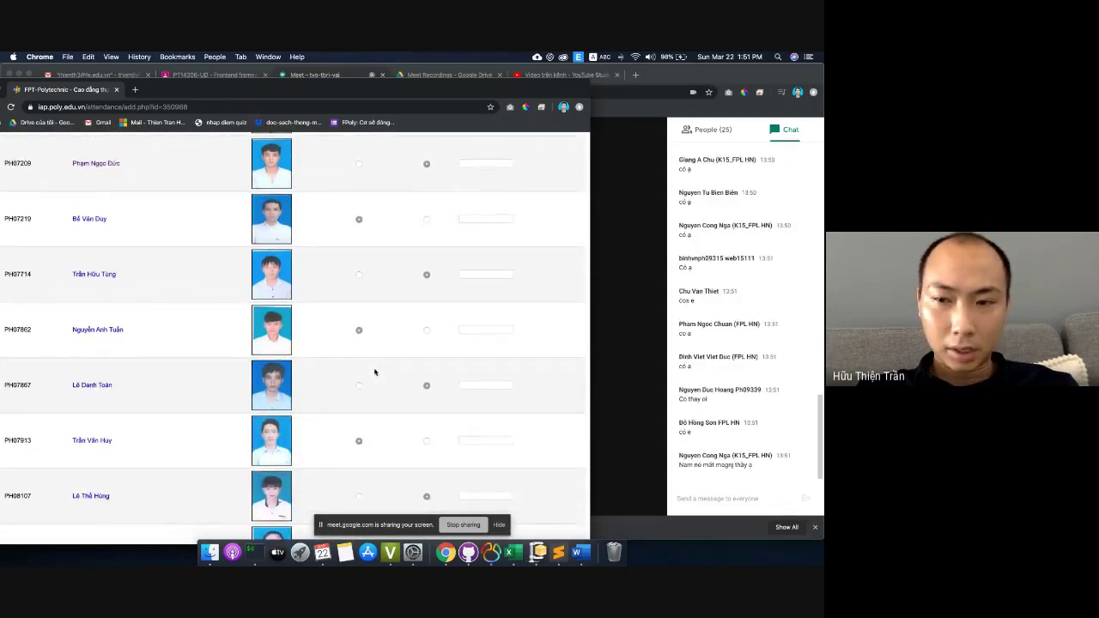
{"action": "scroll", "coordinate": [375, 373], "scroll_direction": "down", "scroll_amount": 2}
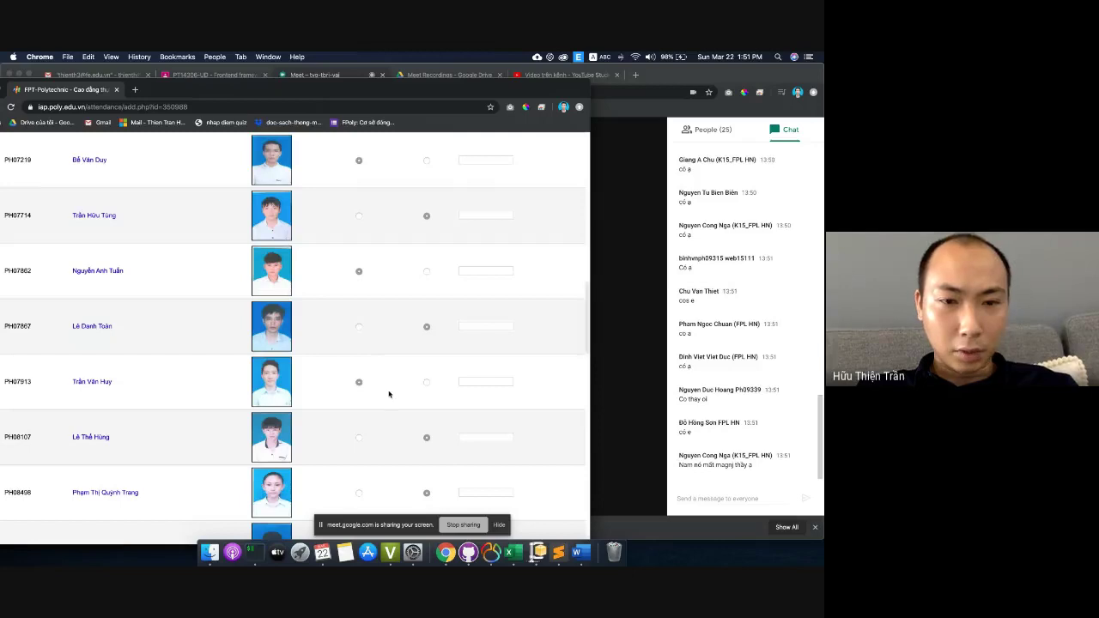
{"action": "scroll", "coordinate": [385, 386], "scroll_direction": "down", "scroll_amount": 4}
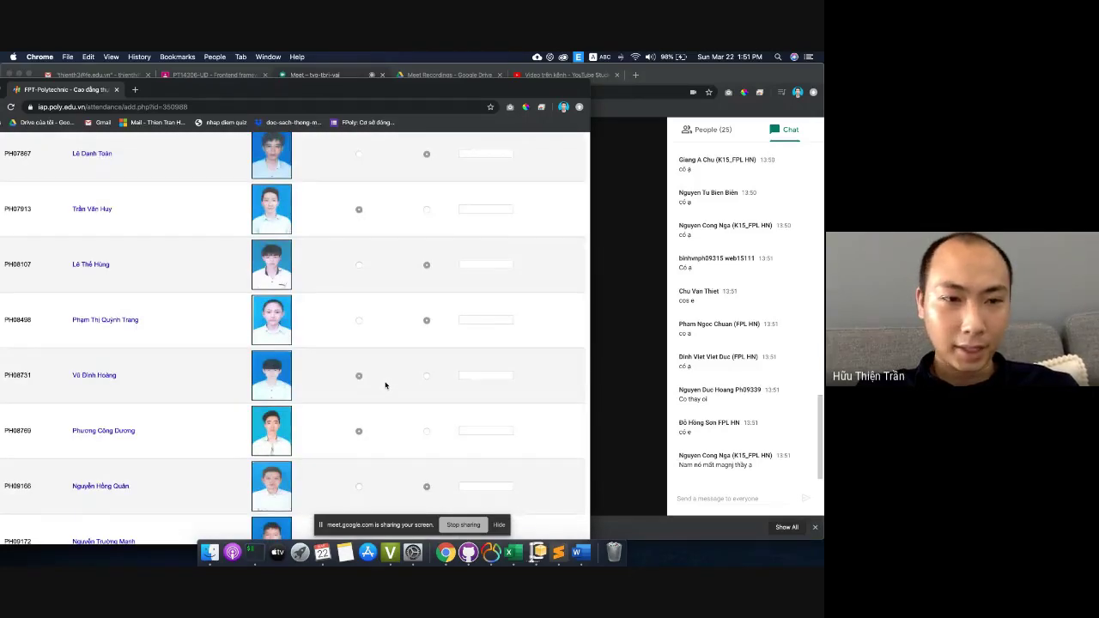
{"action": "scroll", "coordinate": [392, 375], "scroll_direction": "down", "scroll_amount": 1}
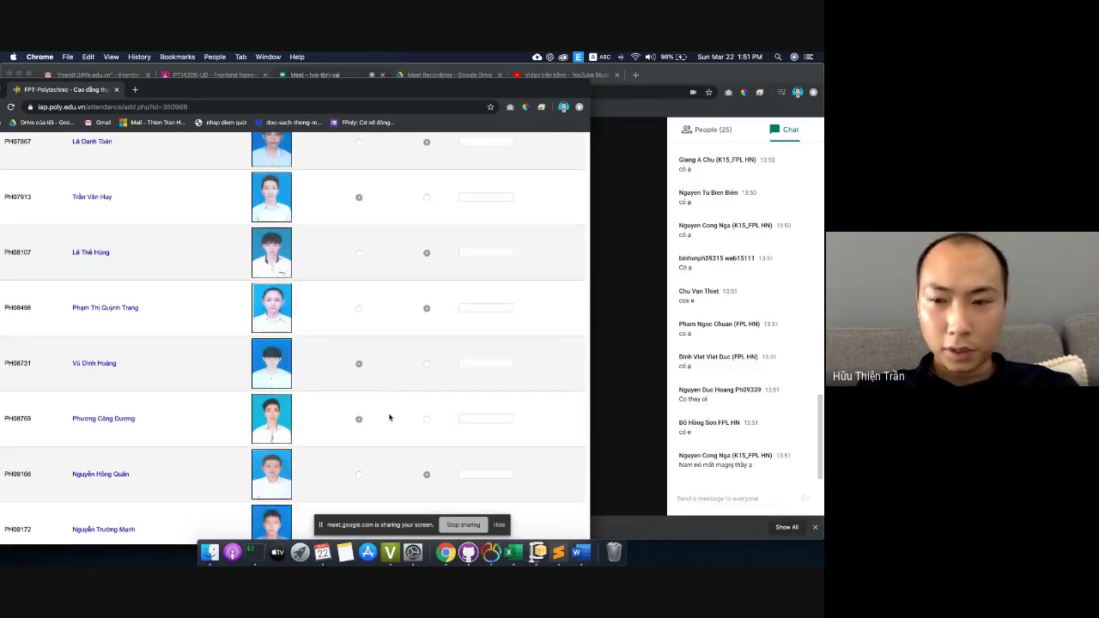
{"action": "scroll", "coordinate": [389, 417], "scroll_direction": "down", "scroll_amount": 10}
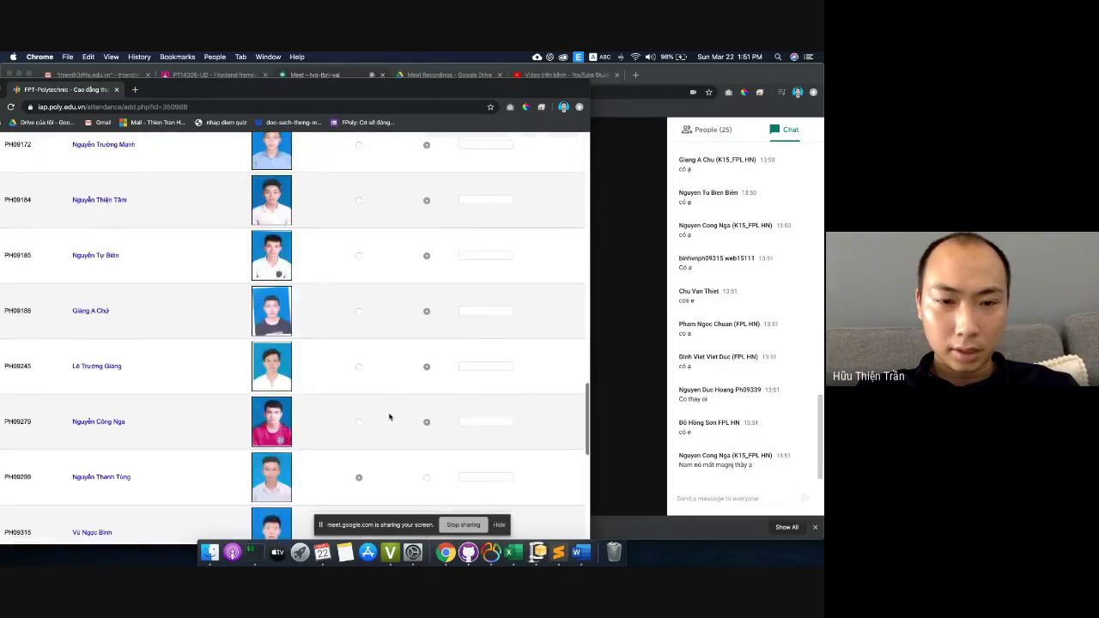
{"action": "scroll", "coordinate": [383, 429], "scroll_direction": "down", "scroll_amount": 7}
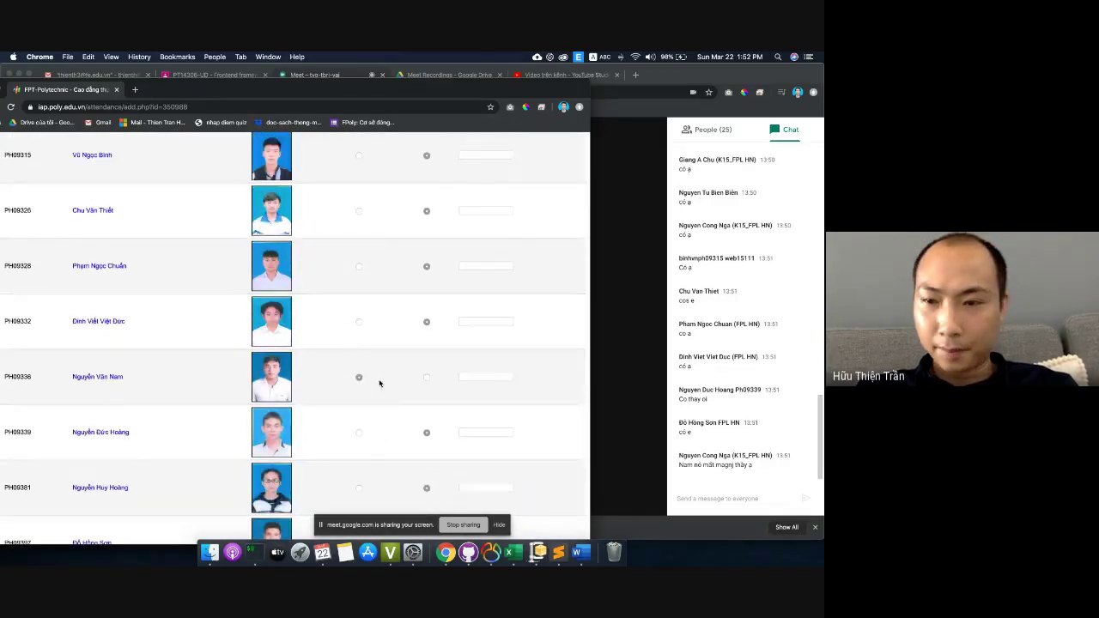
{"action": "scroll", "coordinate": [391, 387], "scroll_direction": "down", "scroll_amount": 3}
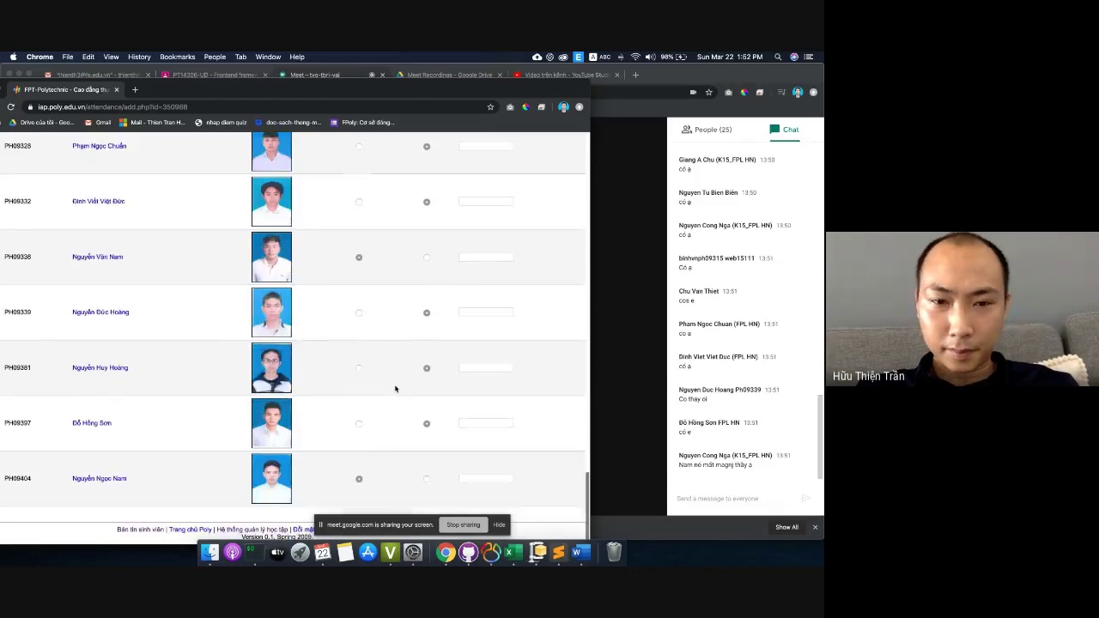
- Mark the last student in the attendance list as present and save the attendance
{"action": "left_click", "coordinate": [427, 480]}
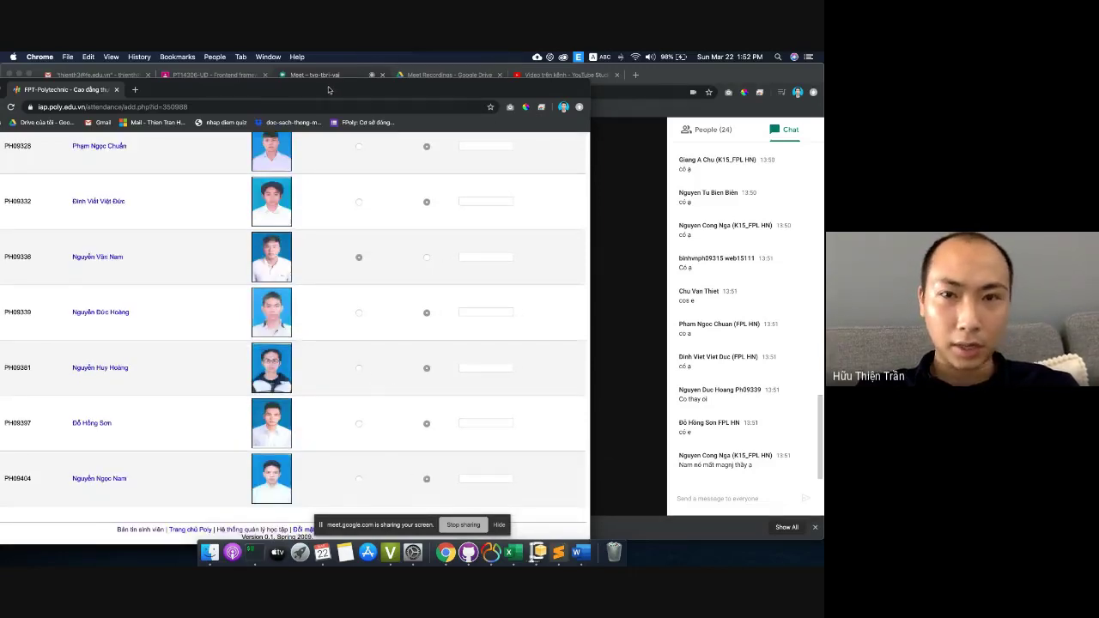
{"action": "left_click_drag", "start_coordinate": [332, 90], "coordinate": [421, 91]}
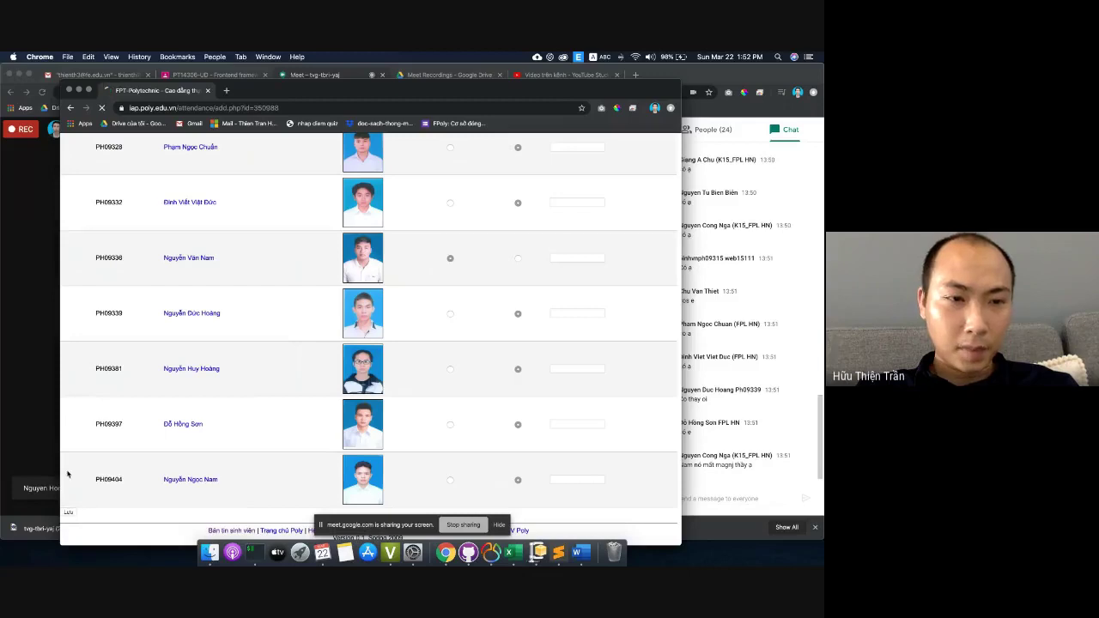
- Switch back to the Google Meet window and close the meeting's chat
{"action": "left_click", "coordinate": [19, 328]}
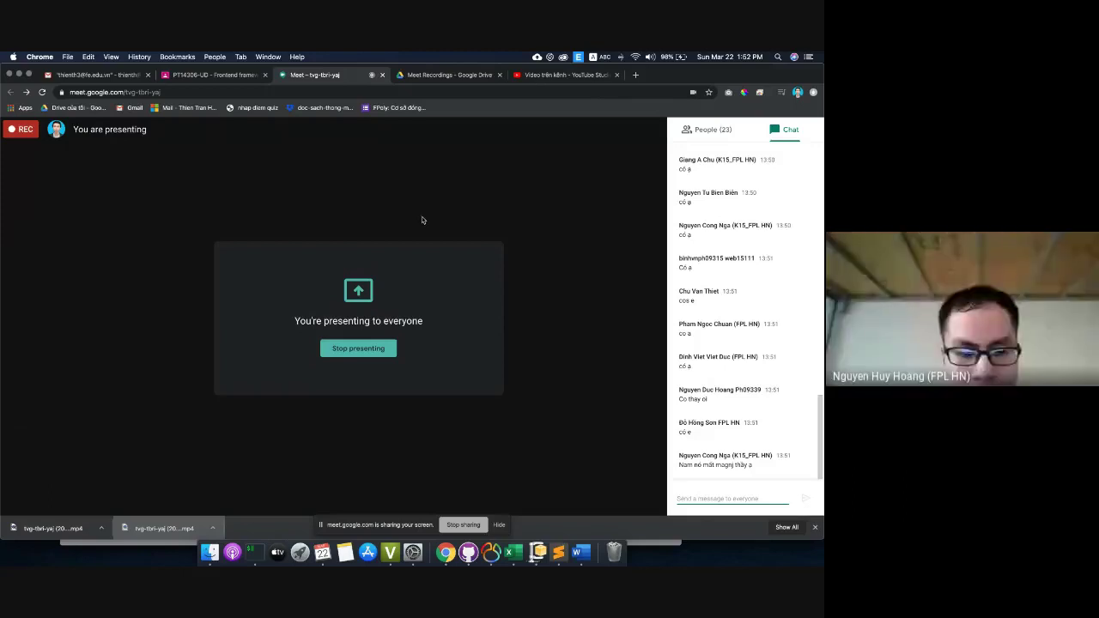
{"action": "left_click", "coordinate": [395, 213]}
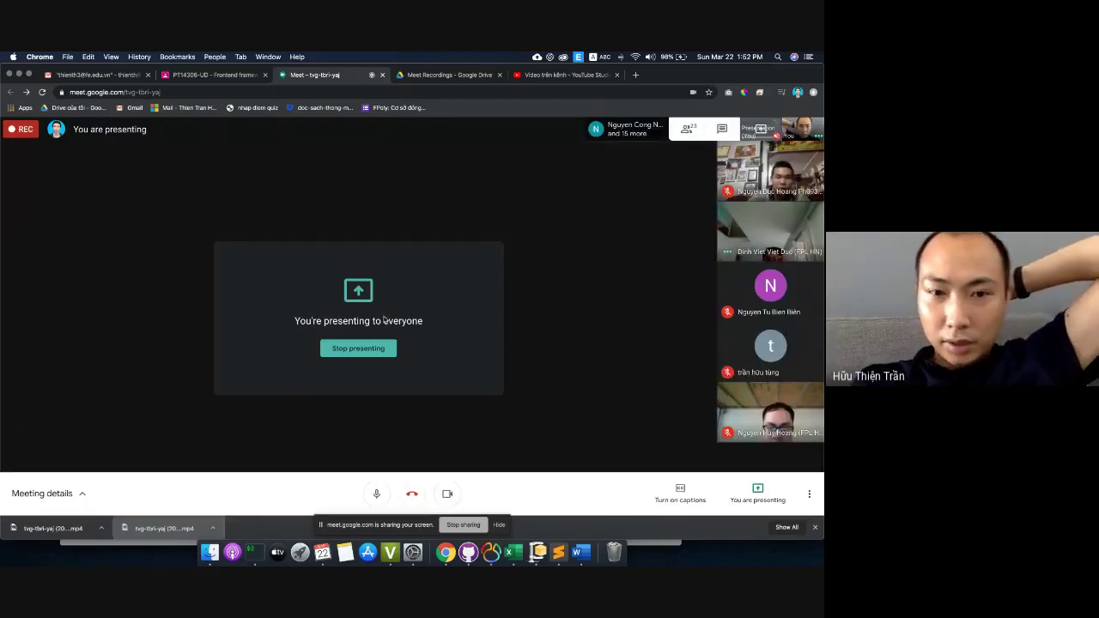